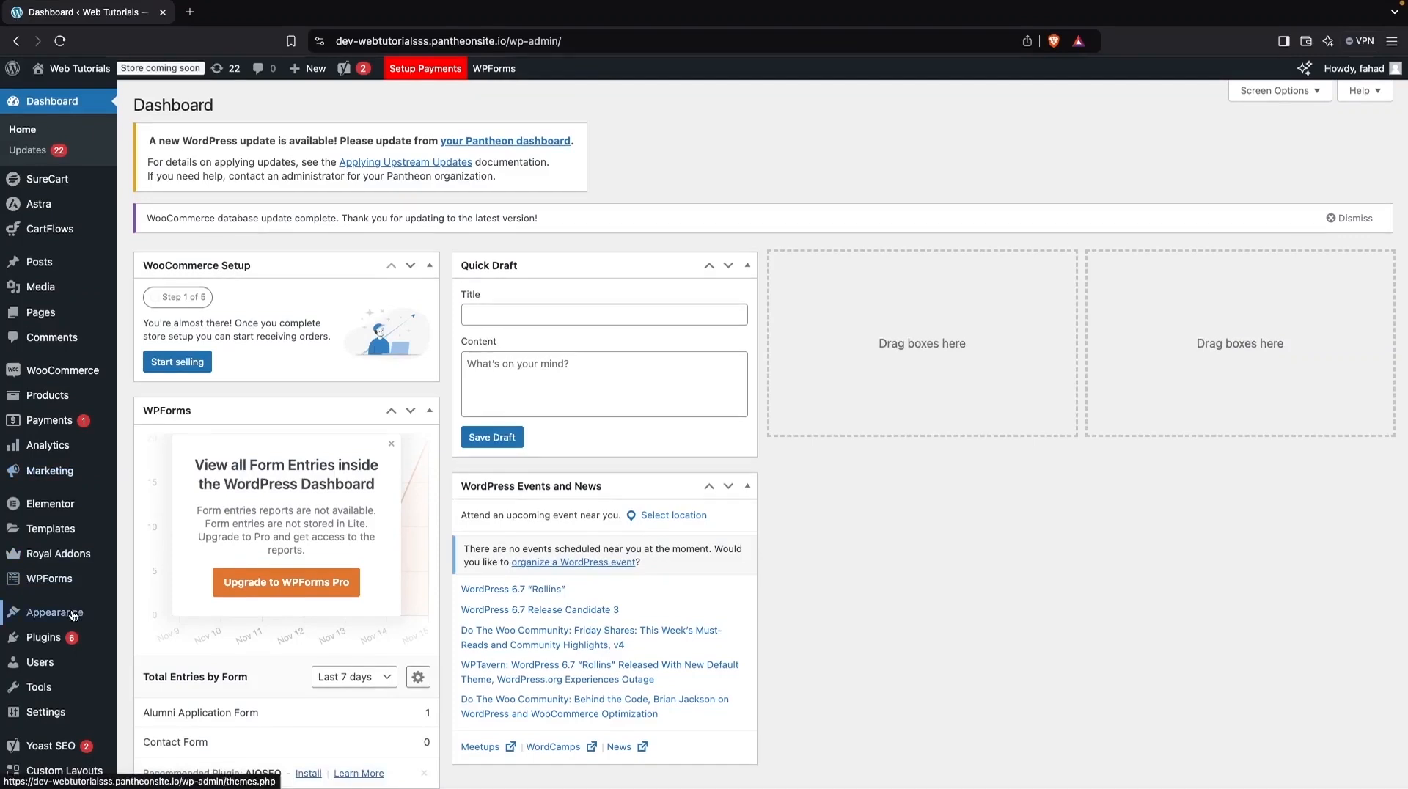
Search the plugin directory for "shoplentor", and install and activate the ShopLentor WooCommerce Builder plugin.
mouse_move(66, 637)
click(184, 664)
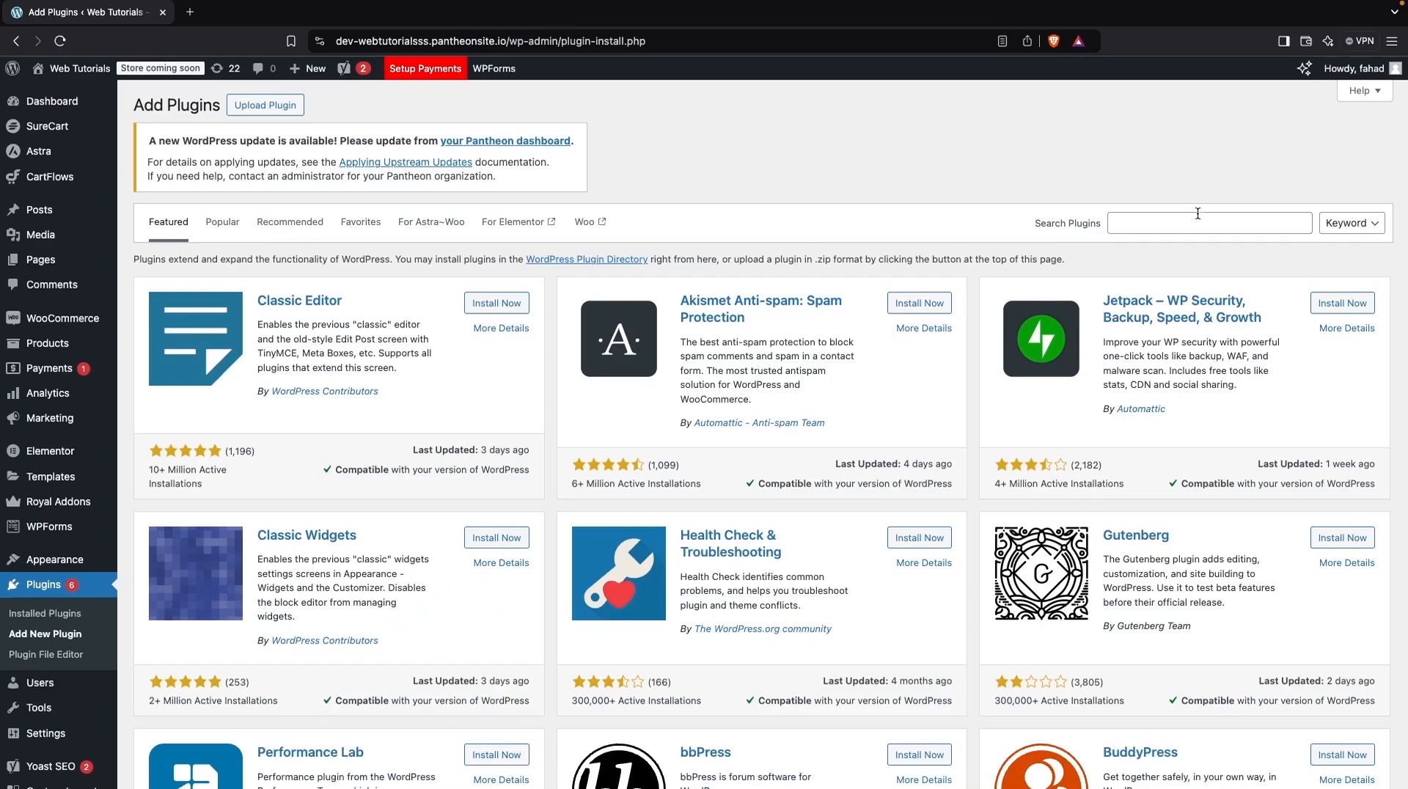
click(1191, 220)
text(shoplentor)
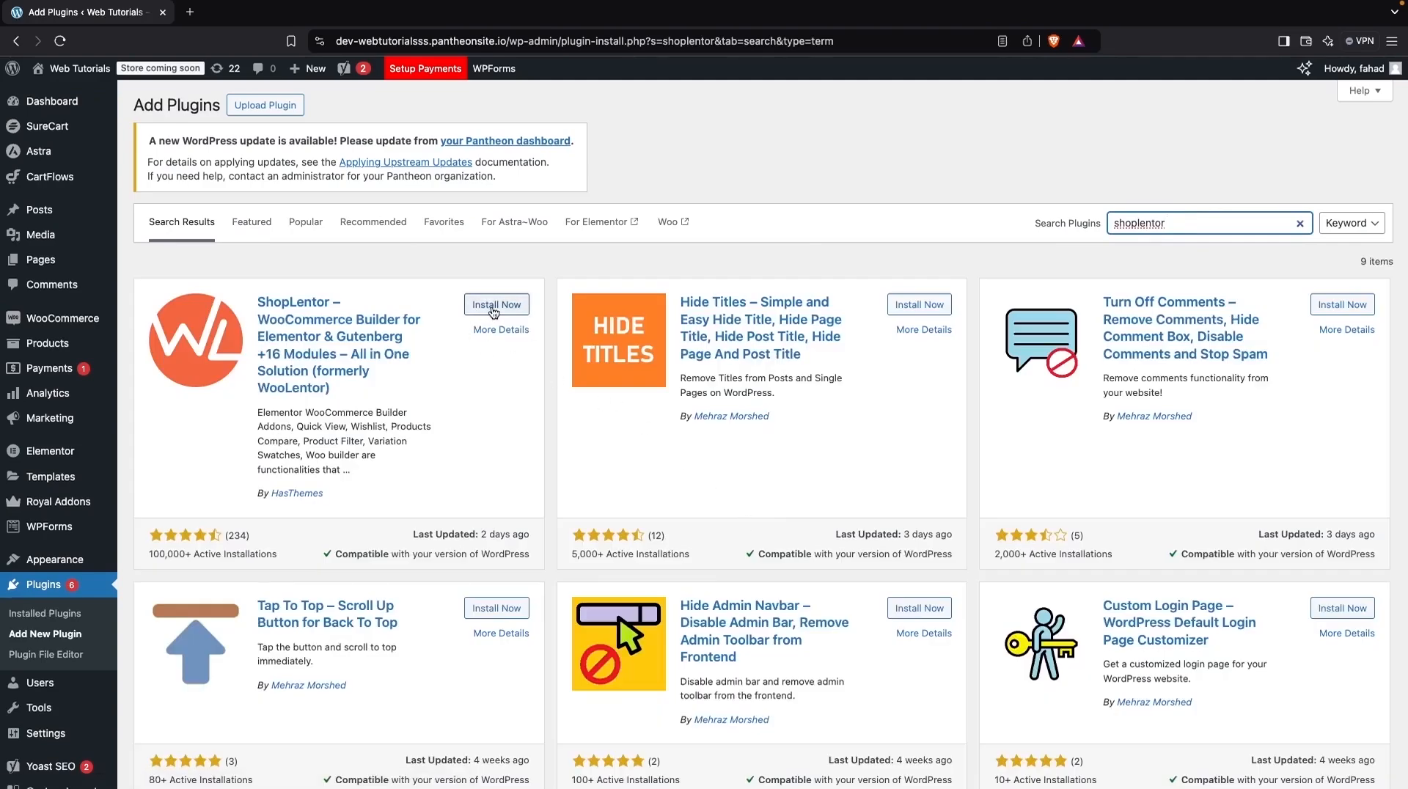
click(494, 307)
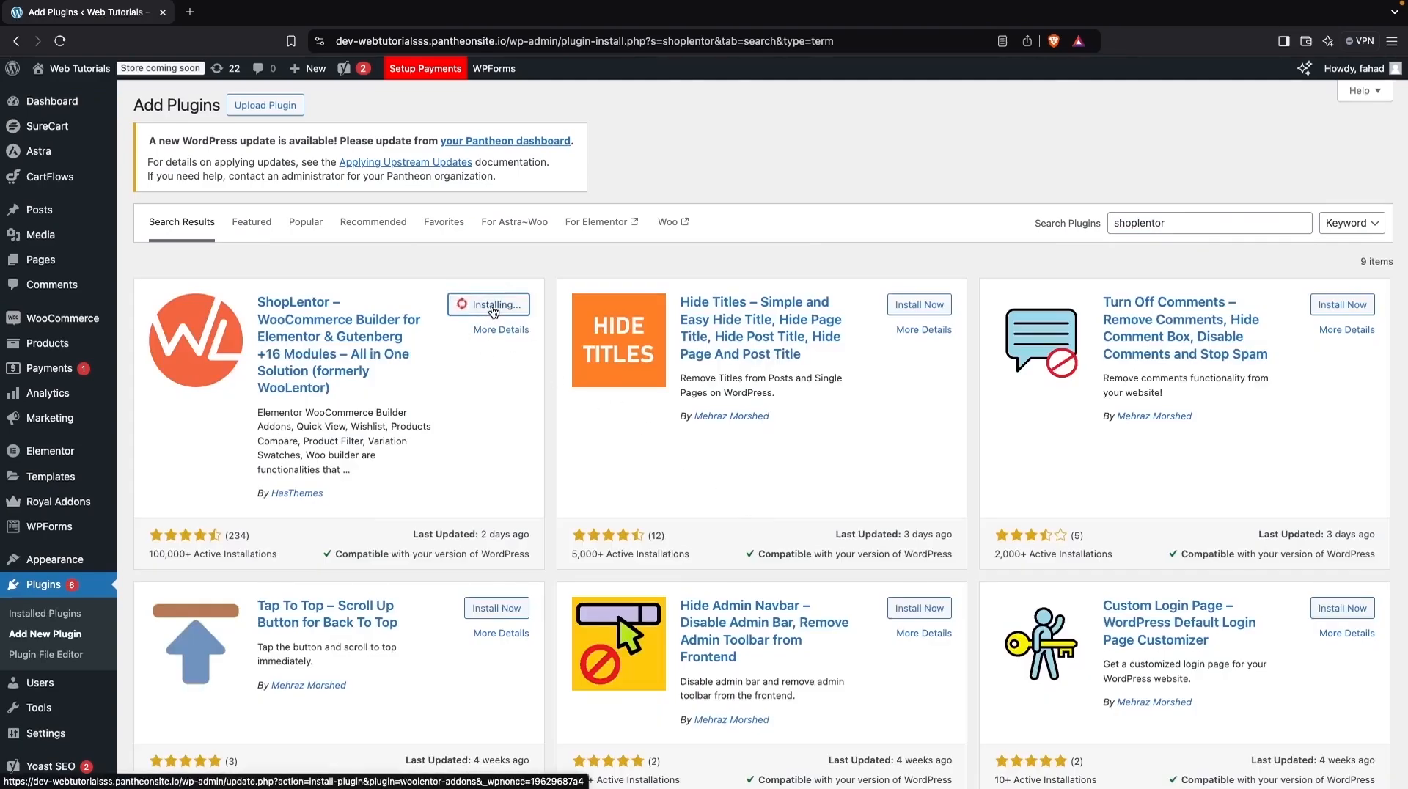
click(504, 306)
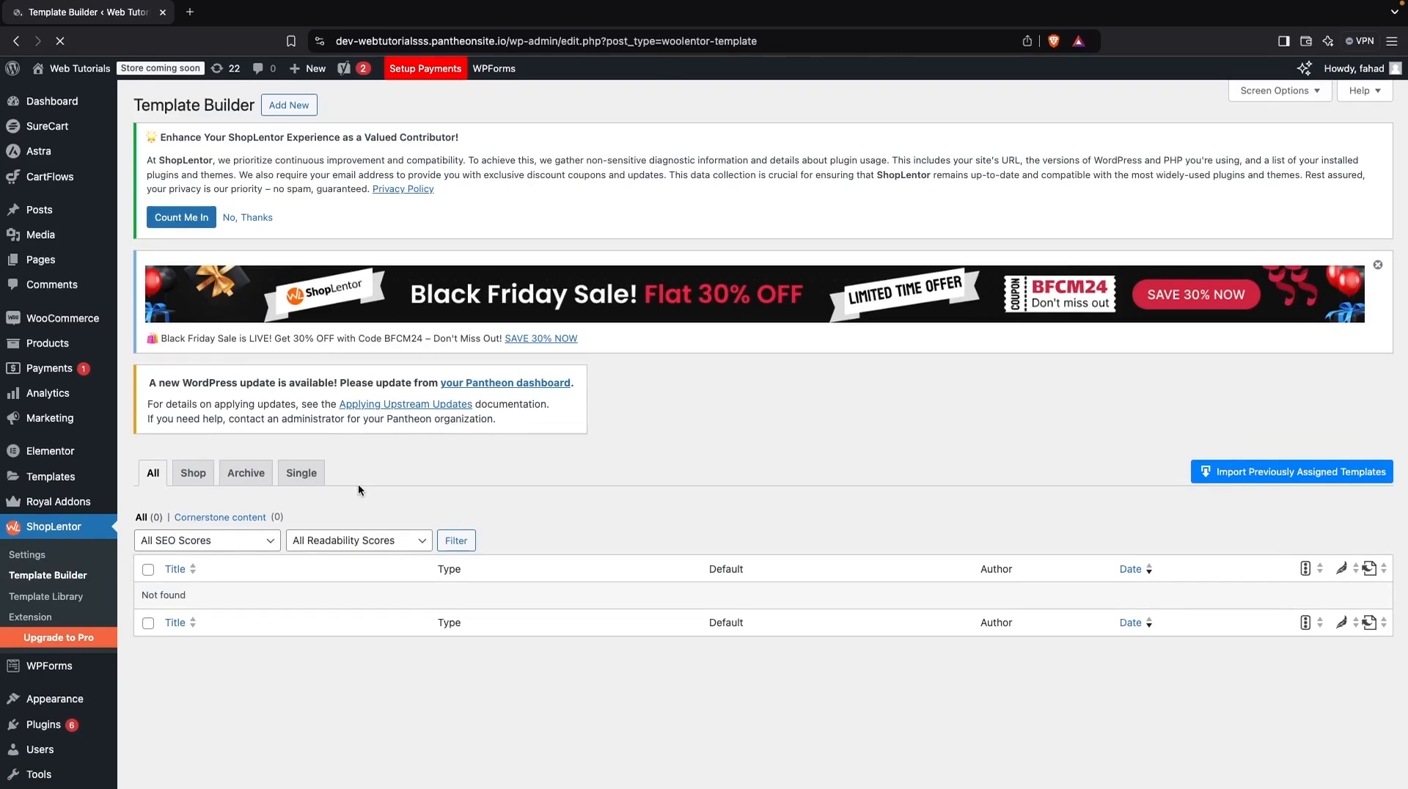
Create a template named "Custom Shop Page" of type Shop, set it as default, save it and open it in Elementor.
click(1379, 266)
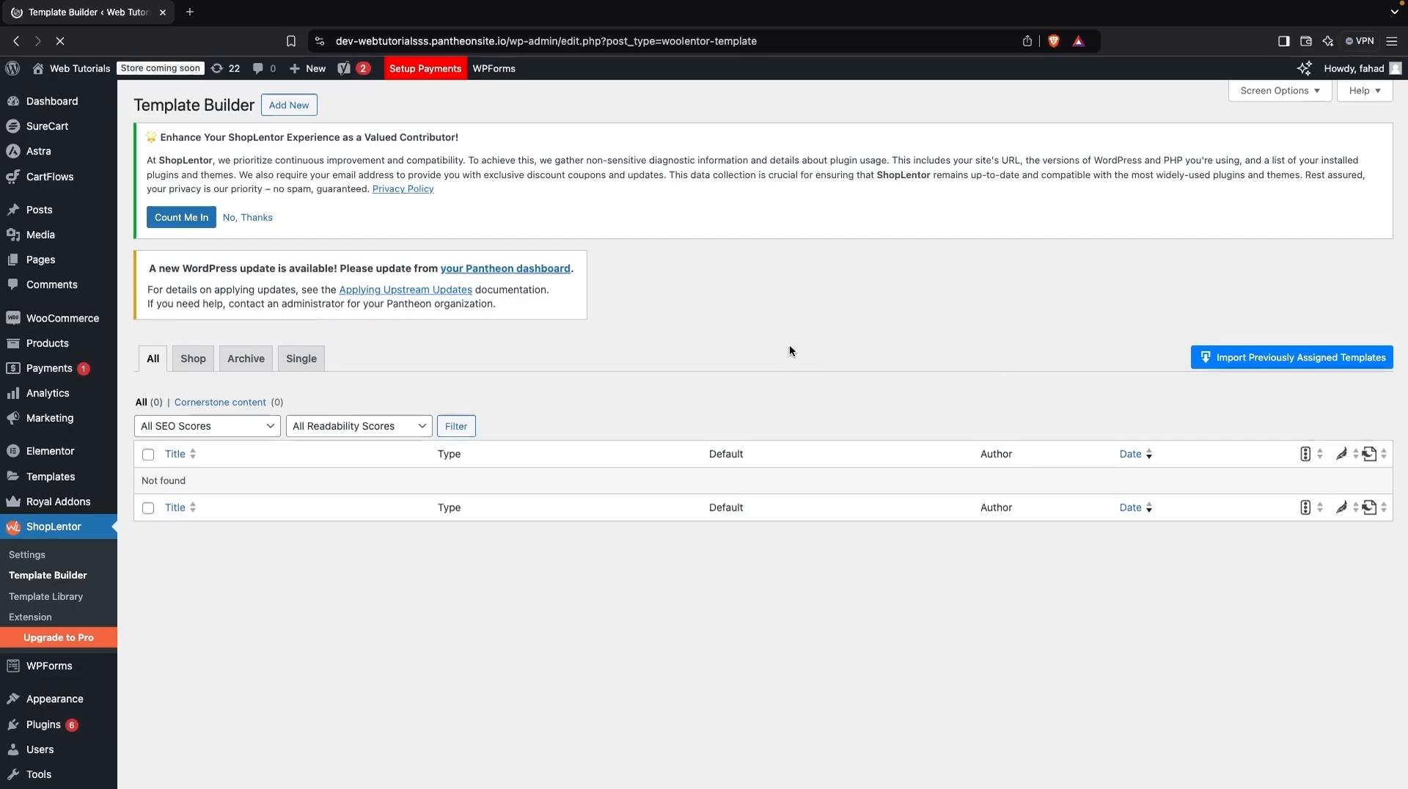
click(289, 107)
click(679, 352)
text(Custome)
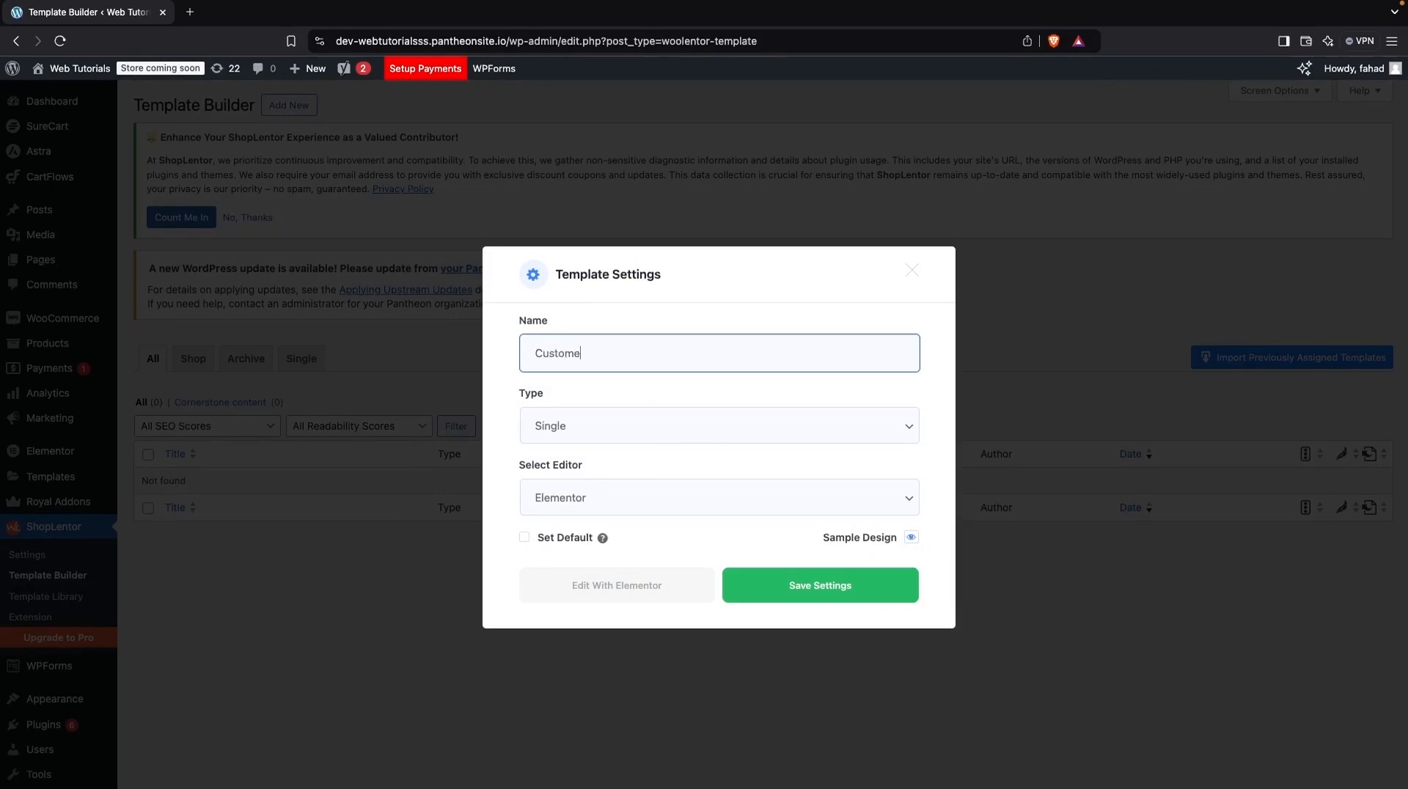
text(Shop Page)
click(666, 437)
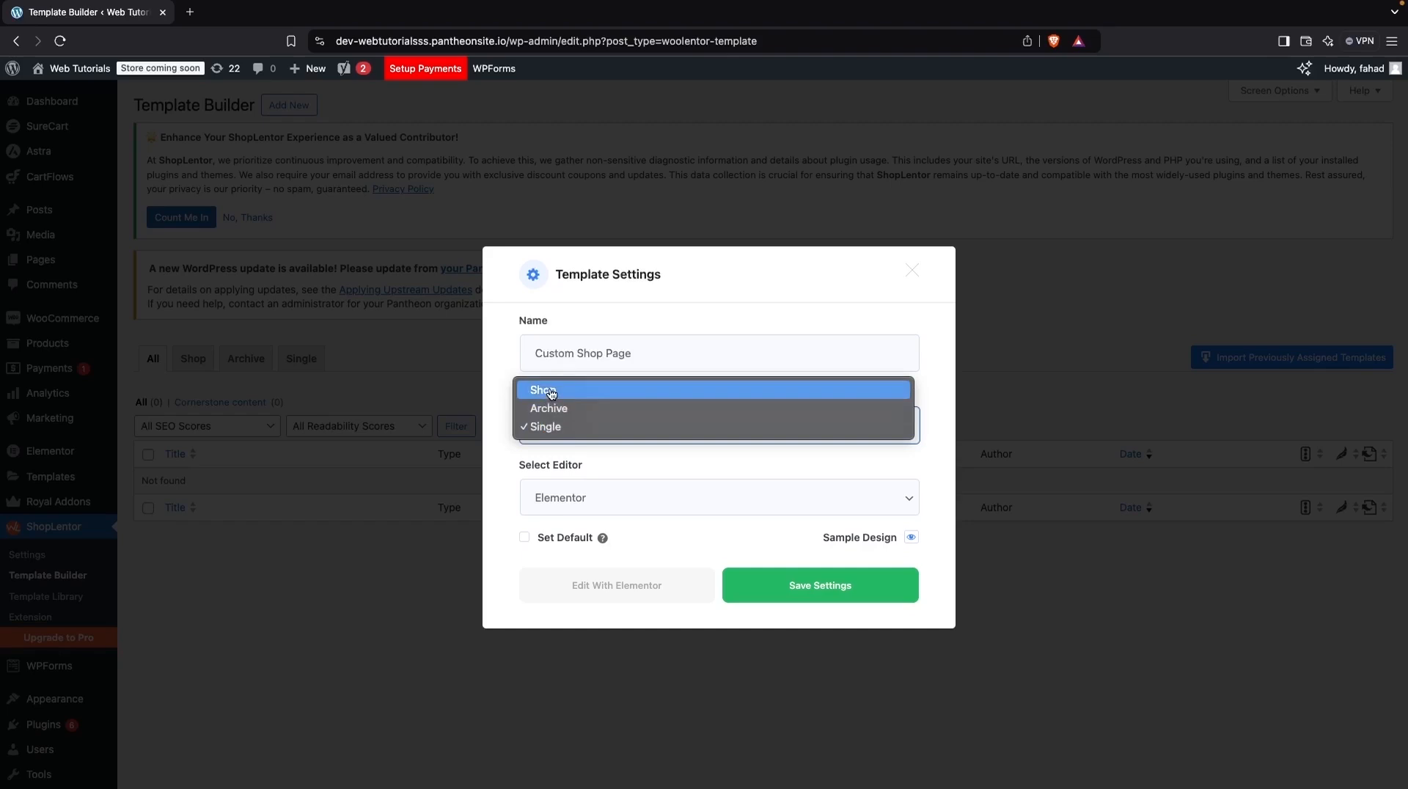
click(548, 391)
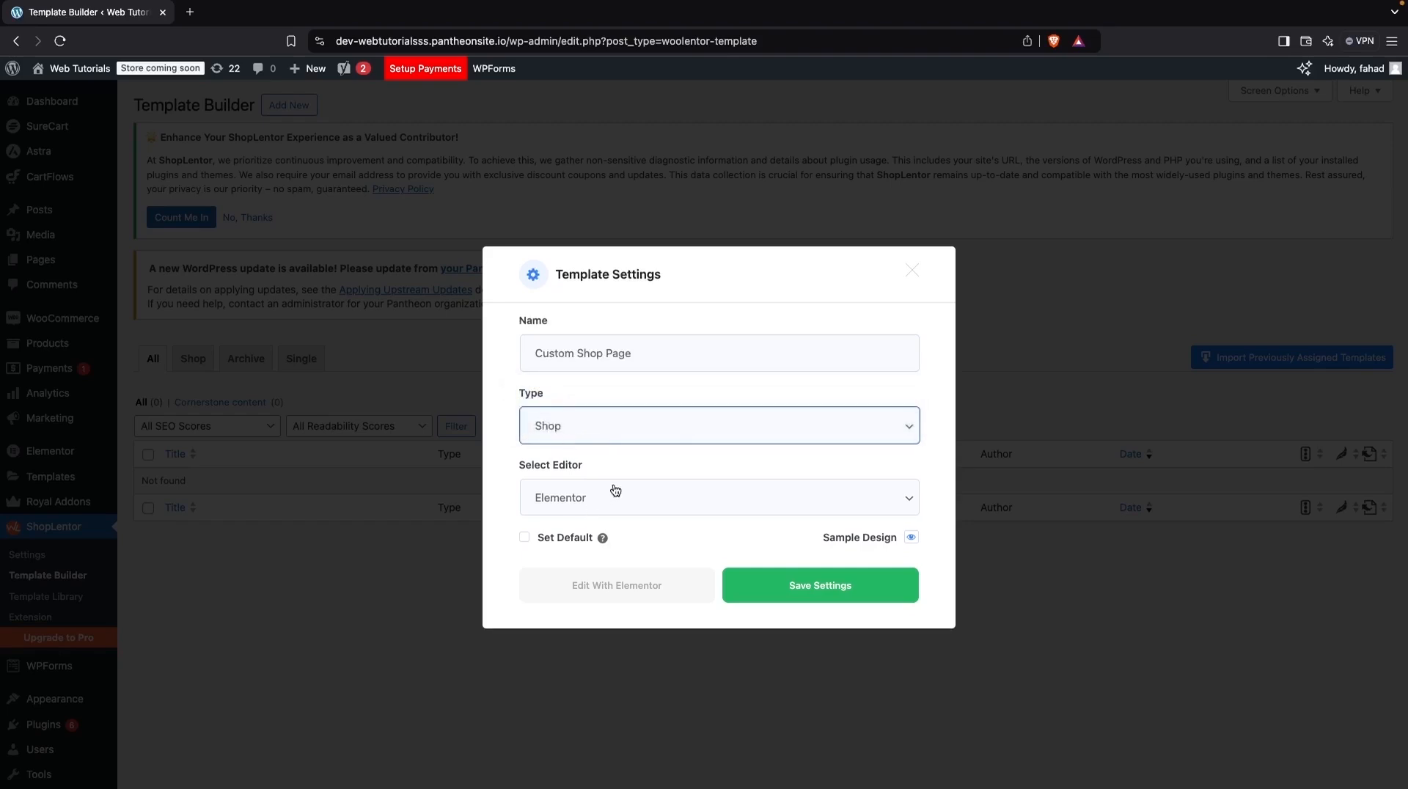
click(526, 537)
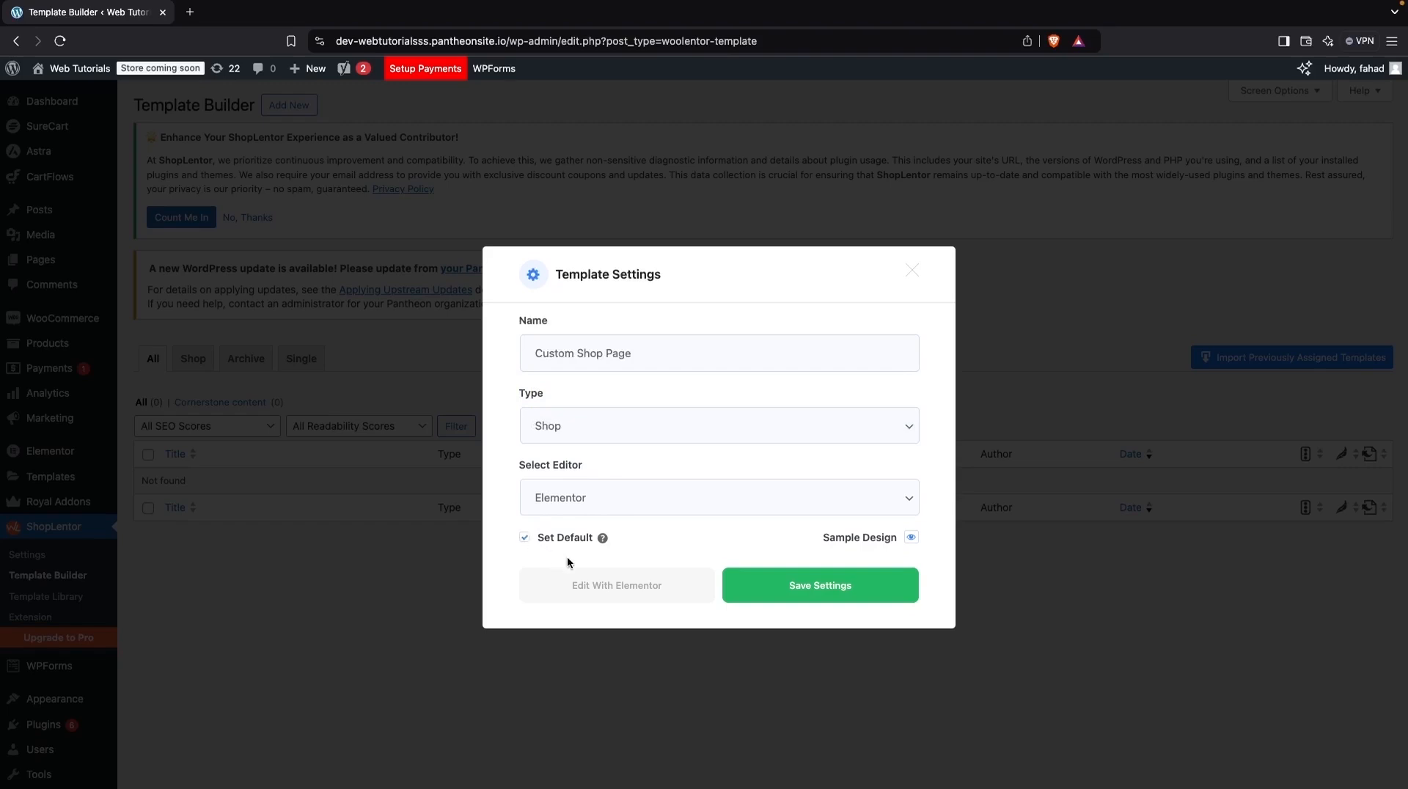
click(796, 600)
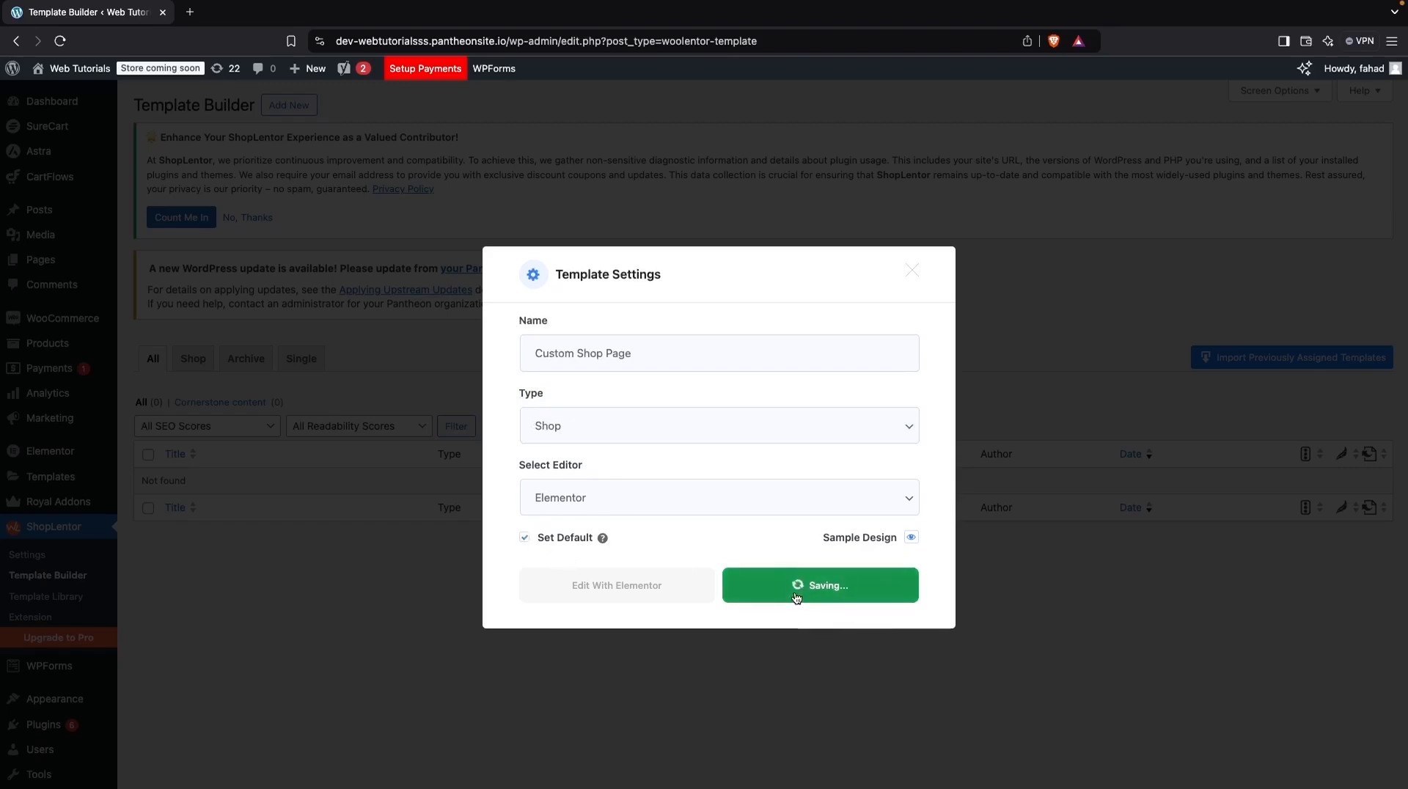
click(616, 592)
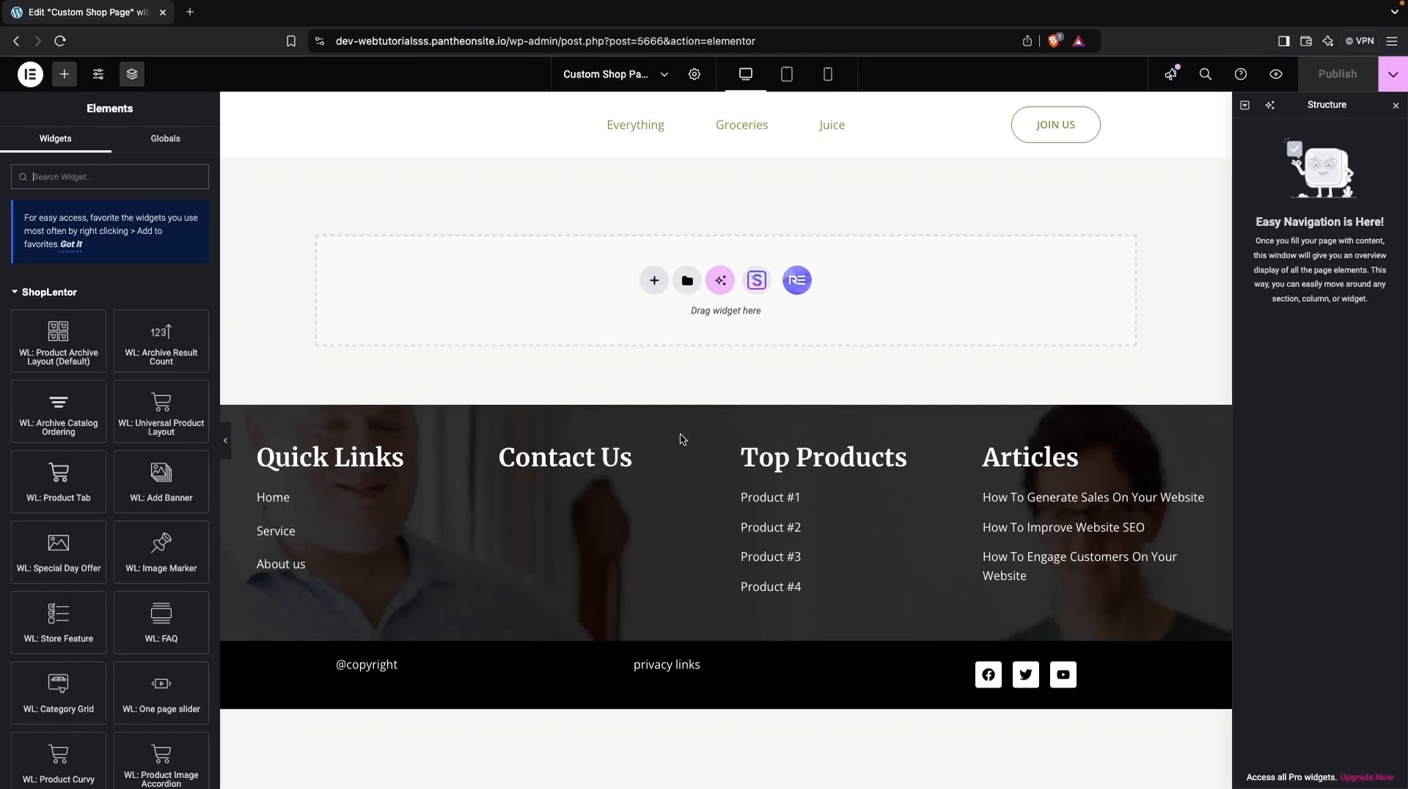
Add a single-column Flexbox container to the empty page and set its direction to horizontal row.
click(652, 282)
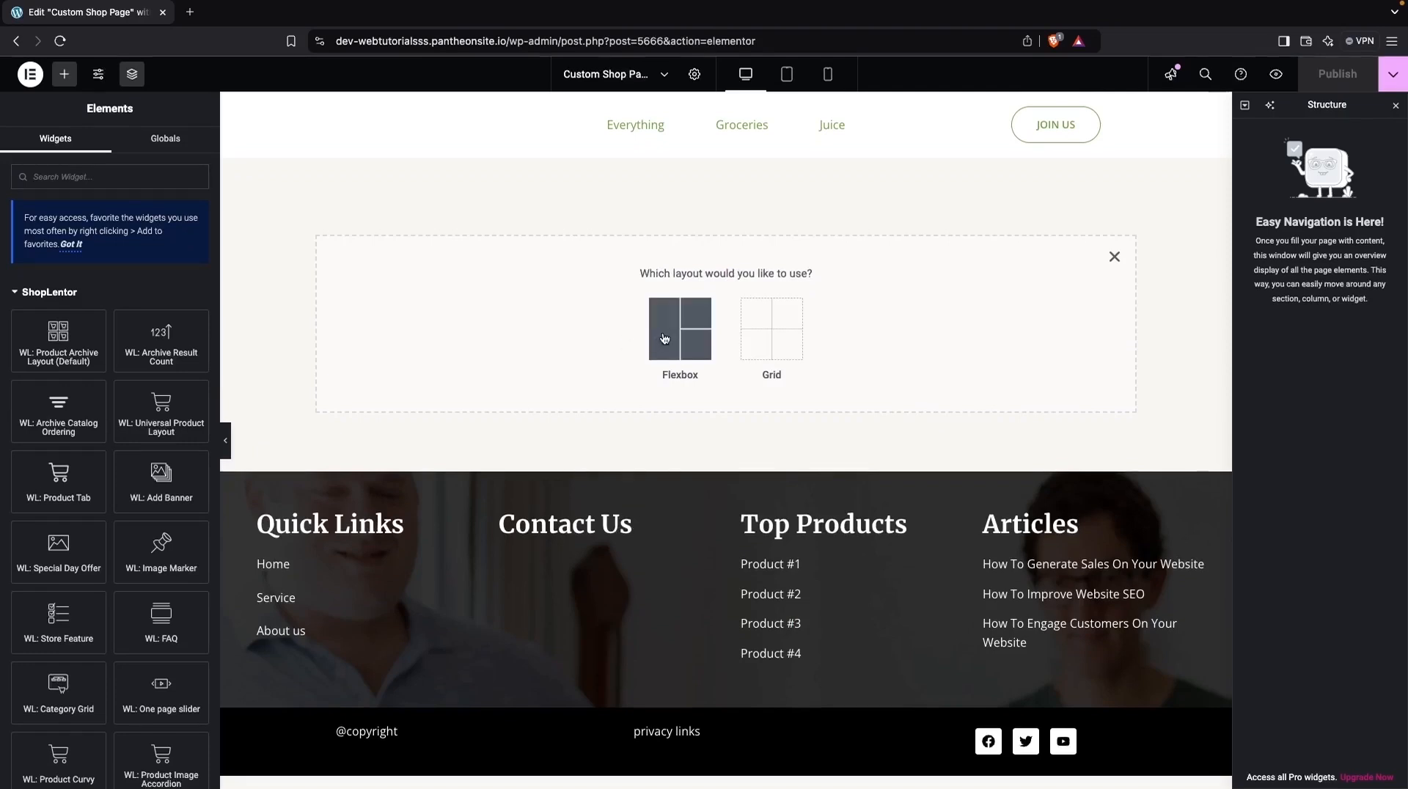
click(663, 335)
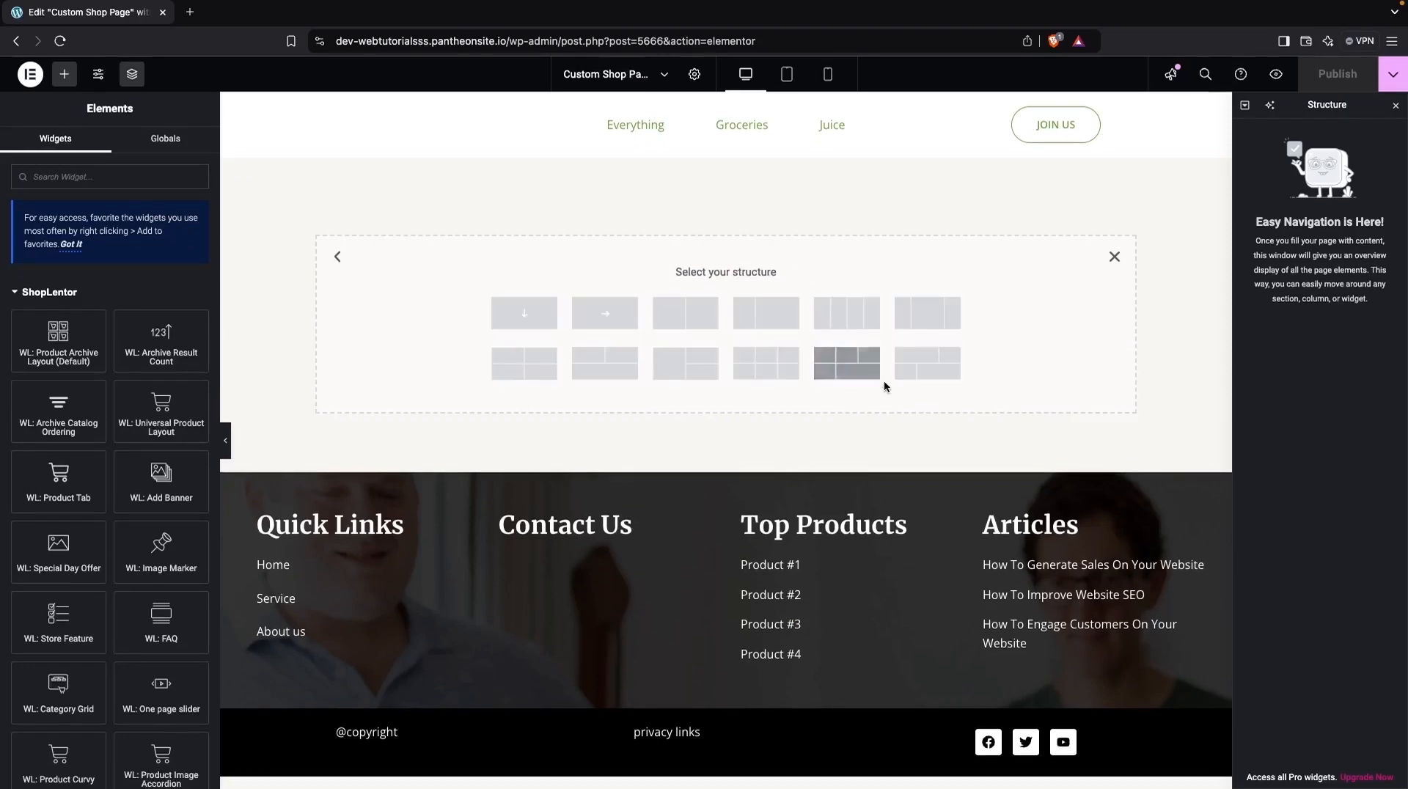
click(524, 313)
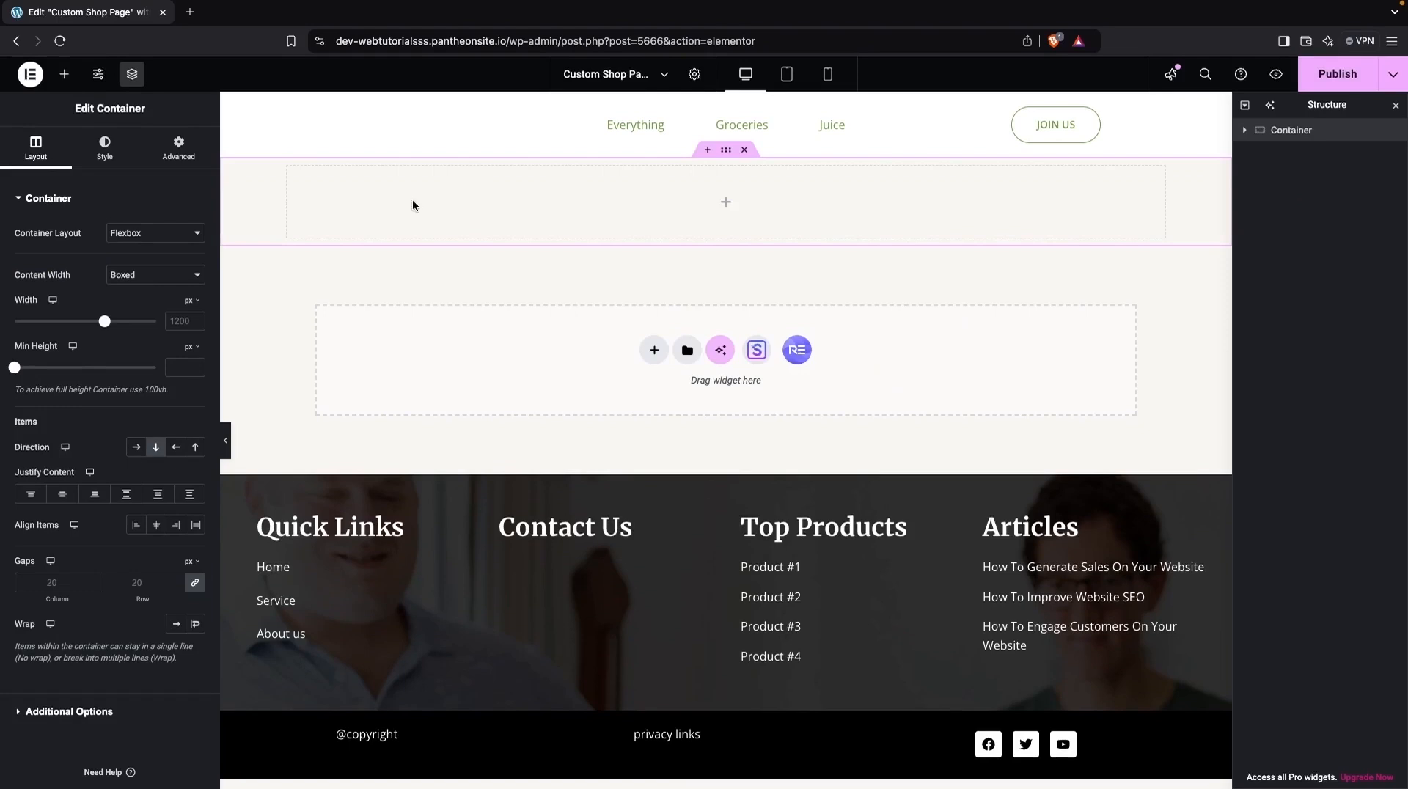
click(137, 449)
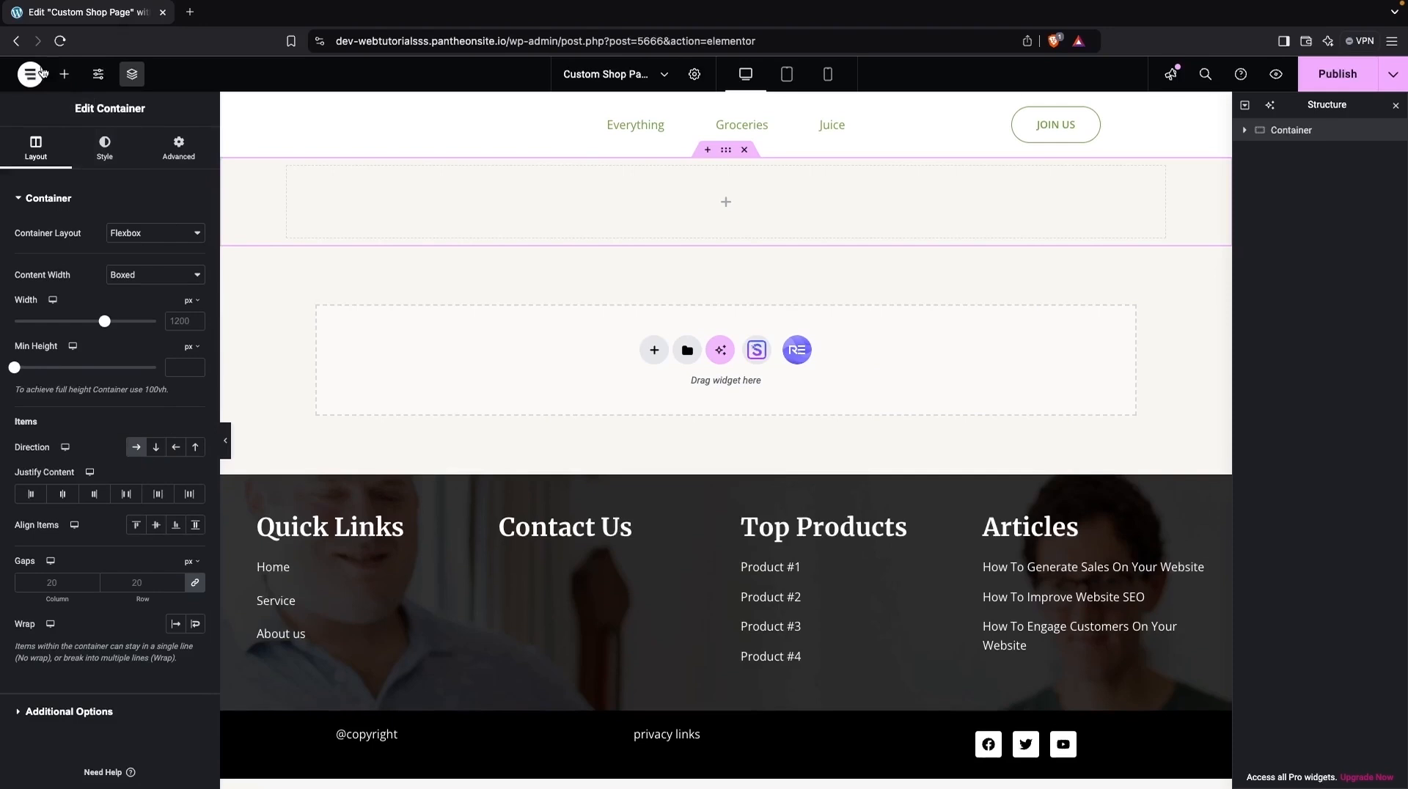
Place a container inside the row container and duplicate it twice to make three side-by-side columns.
click(64, 75)
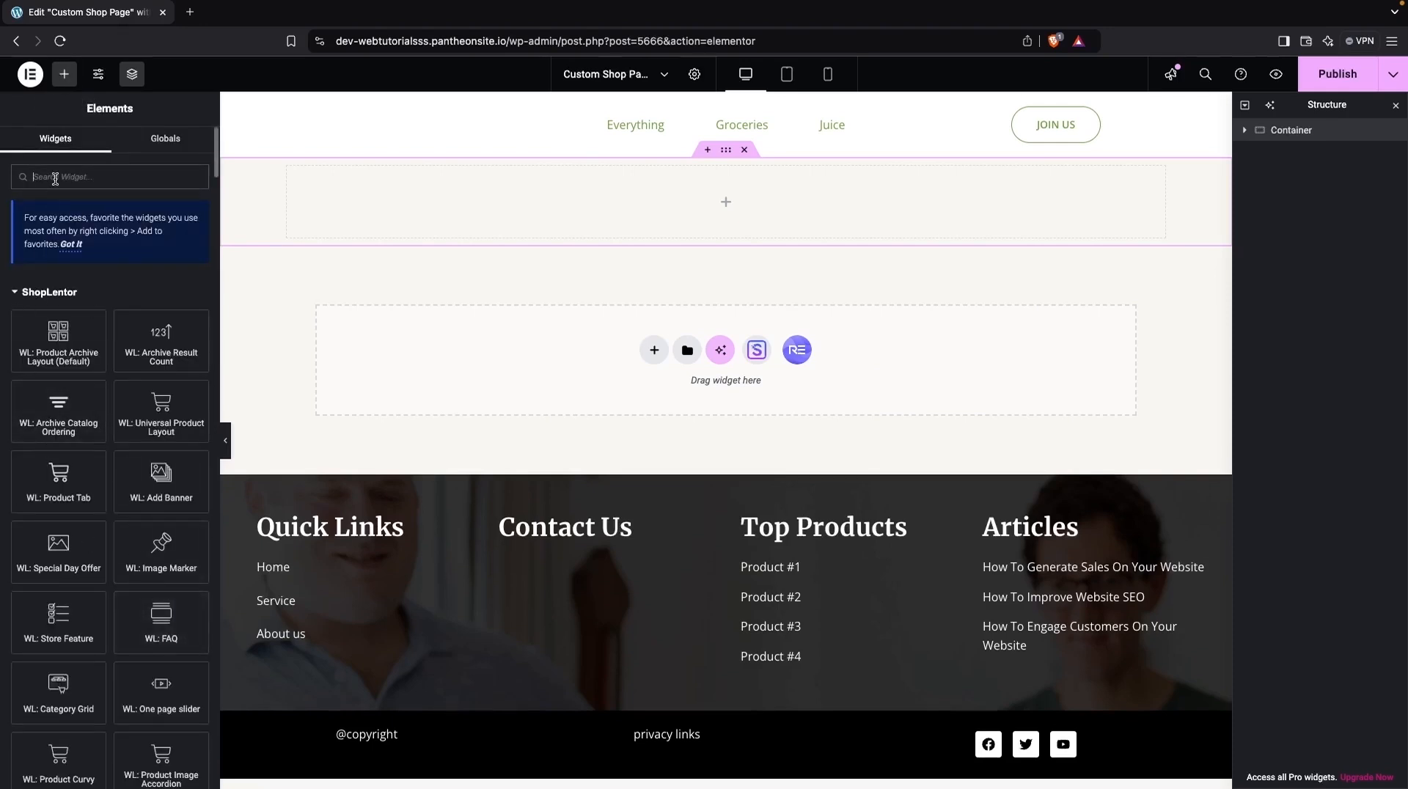
text(con)
drag(59, 305, 470, 210)
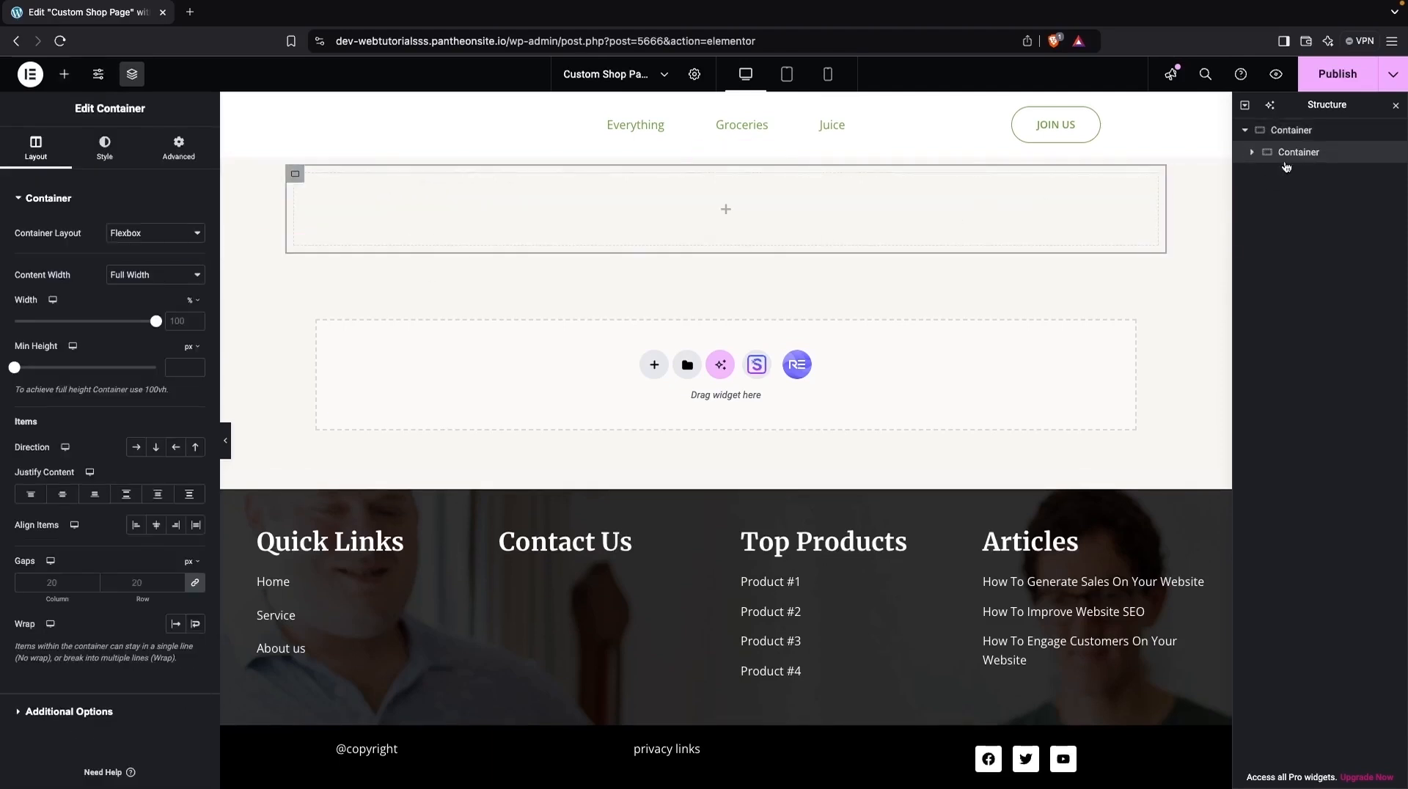
right_click(1296, 160)
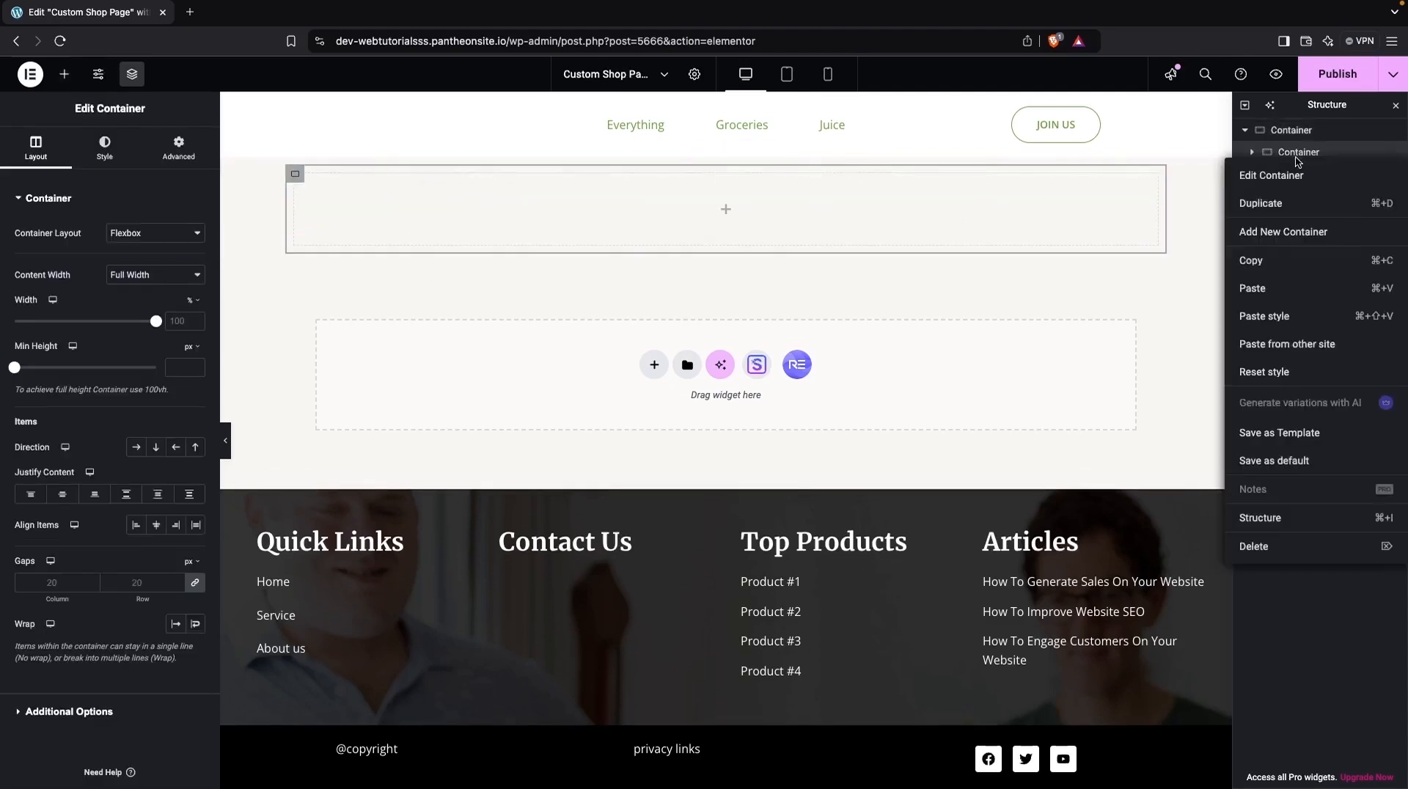
click(1295, 203)
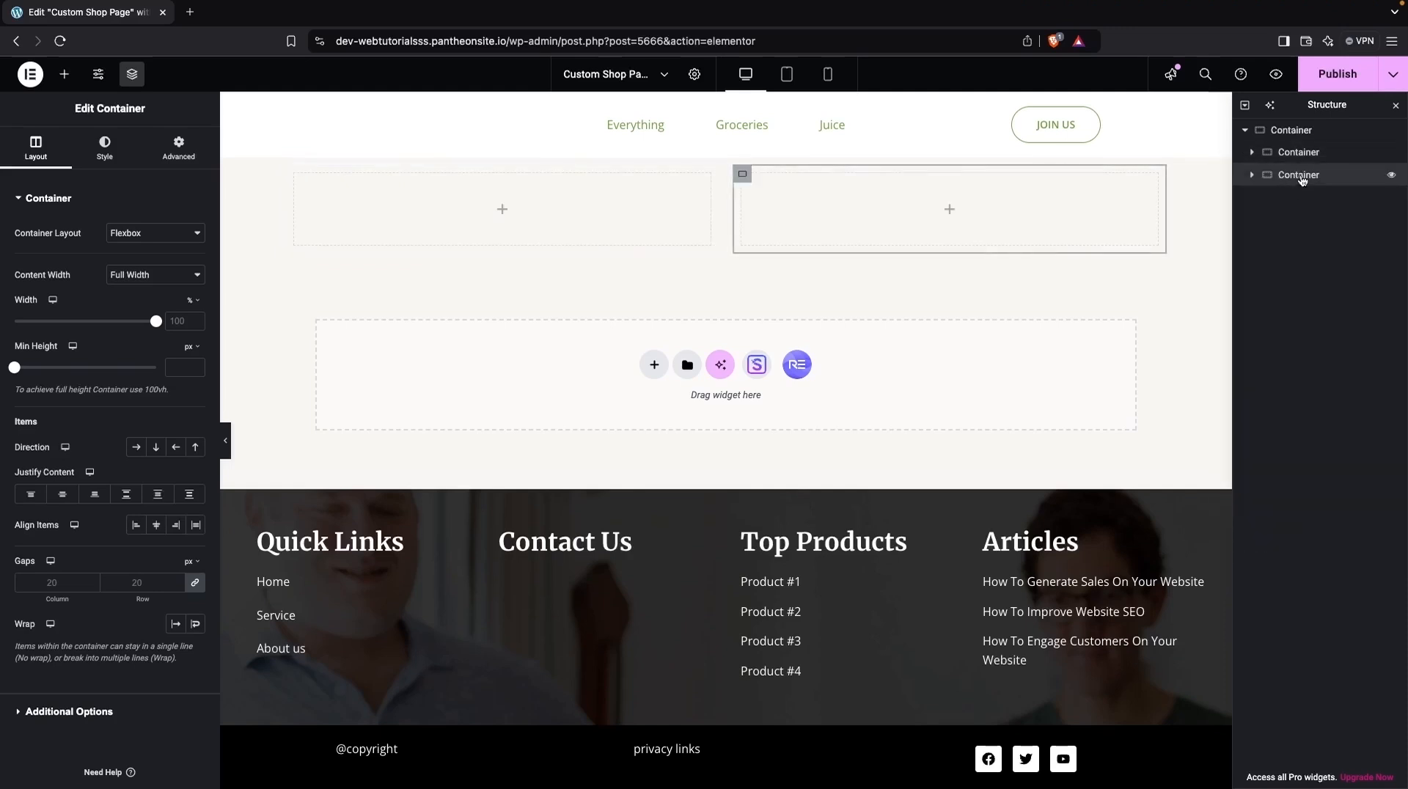
right_click(1300, 181)
click(1304, 222)
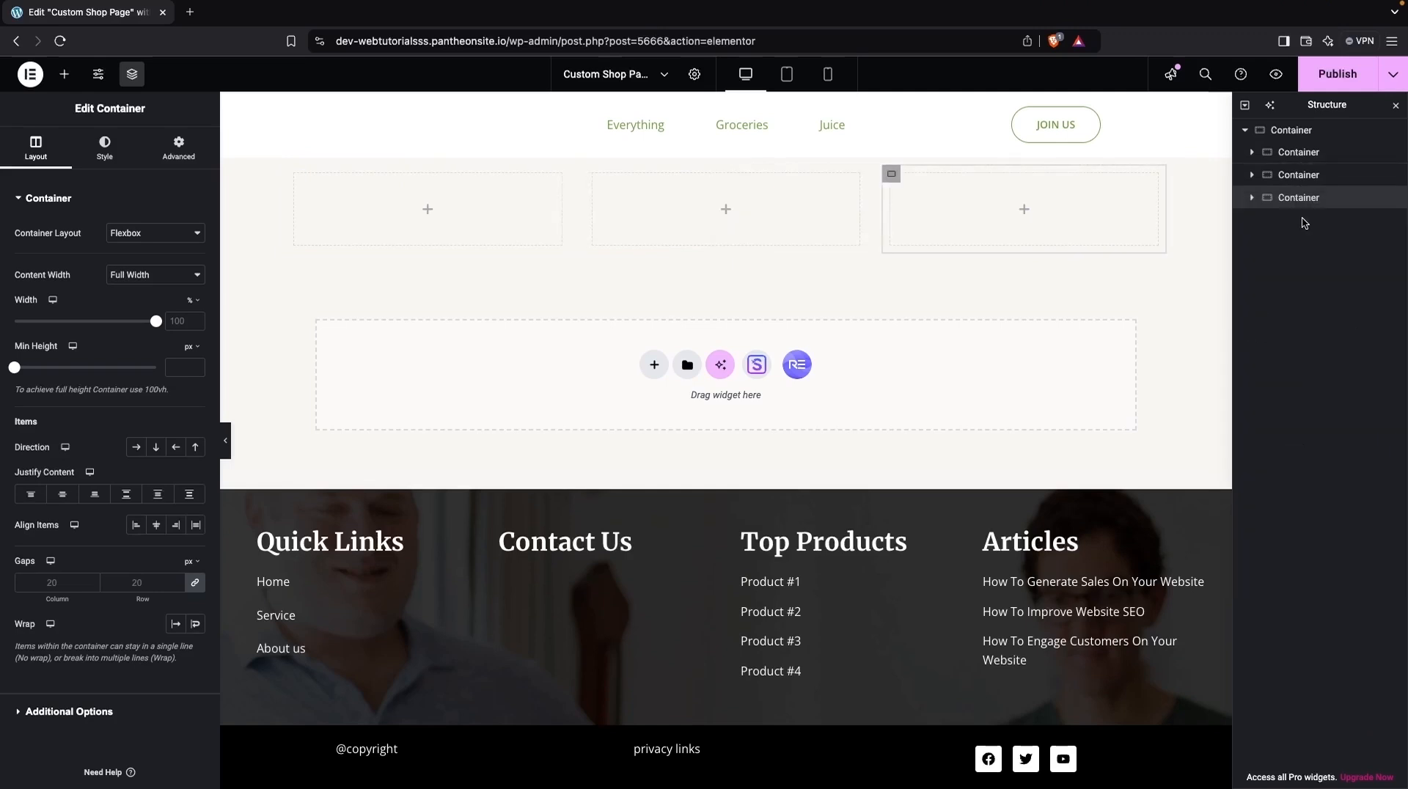
Set the outer container's content width to Full Width.
click(1290, 130)
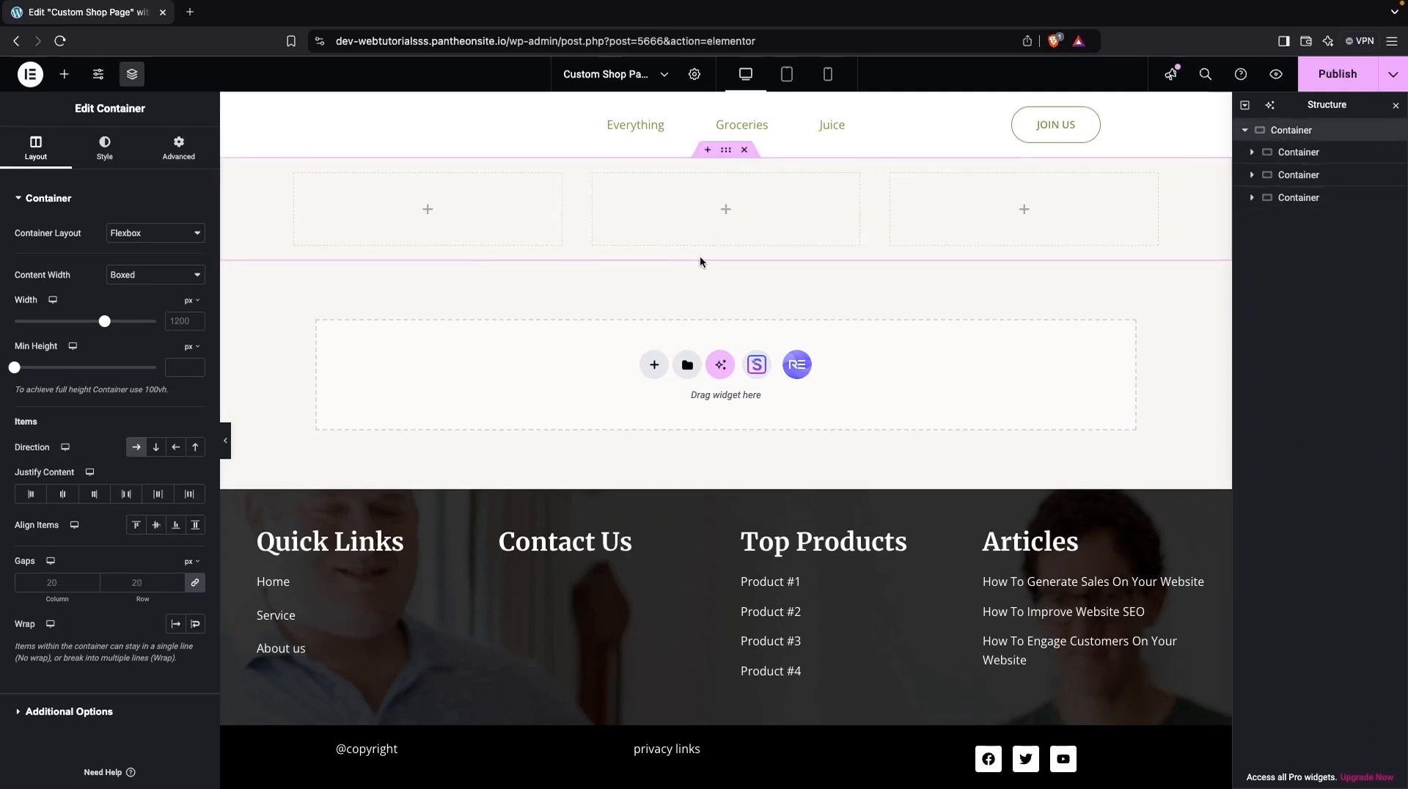
click(168, 280)
click(120, 293)
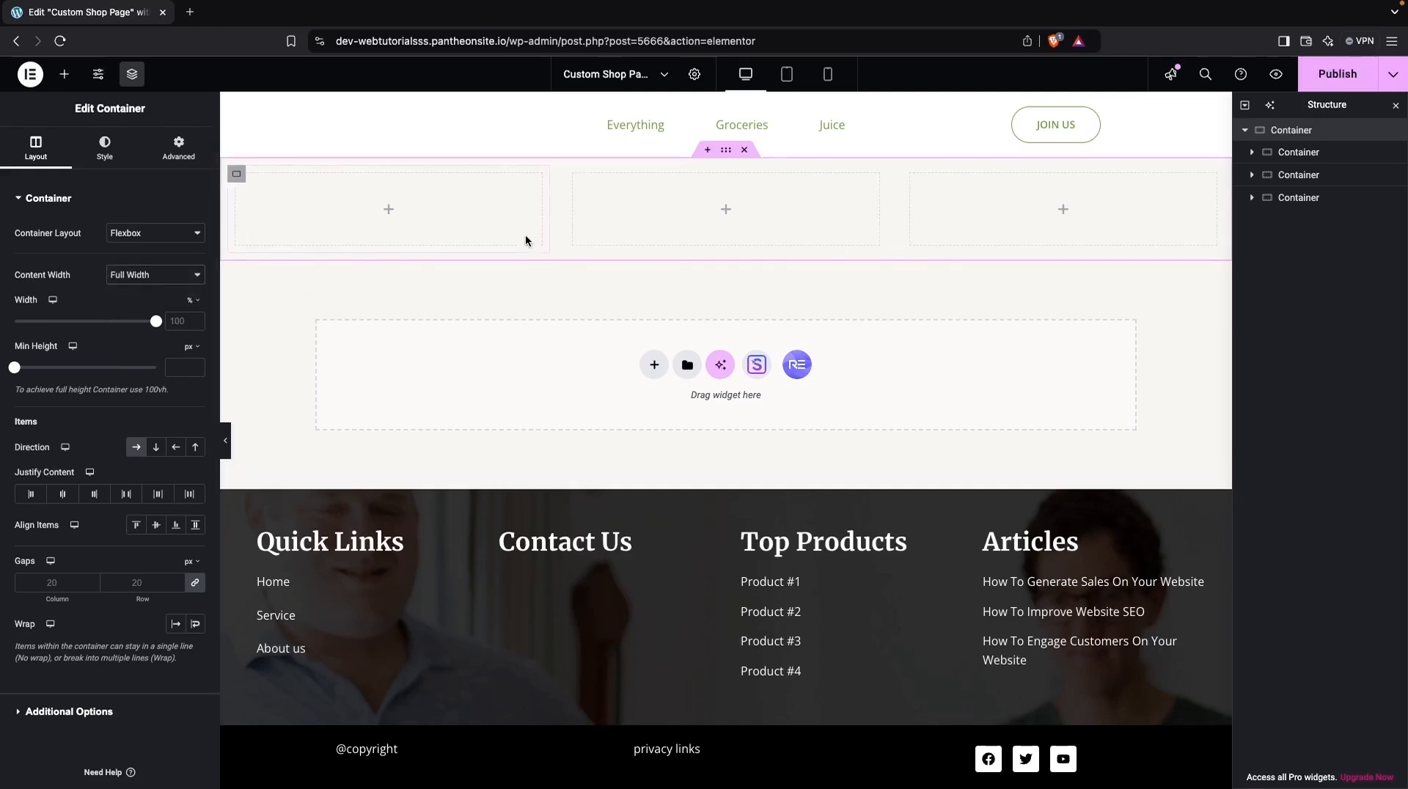
Set the widths of the first and third inner containers to 25% and the middle one to 50%.
click(236, 173)
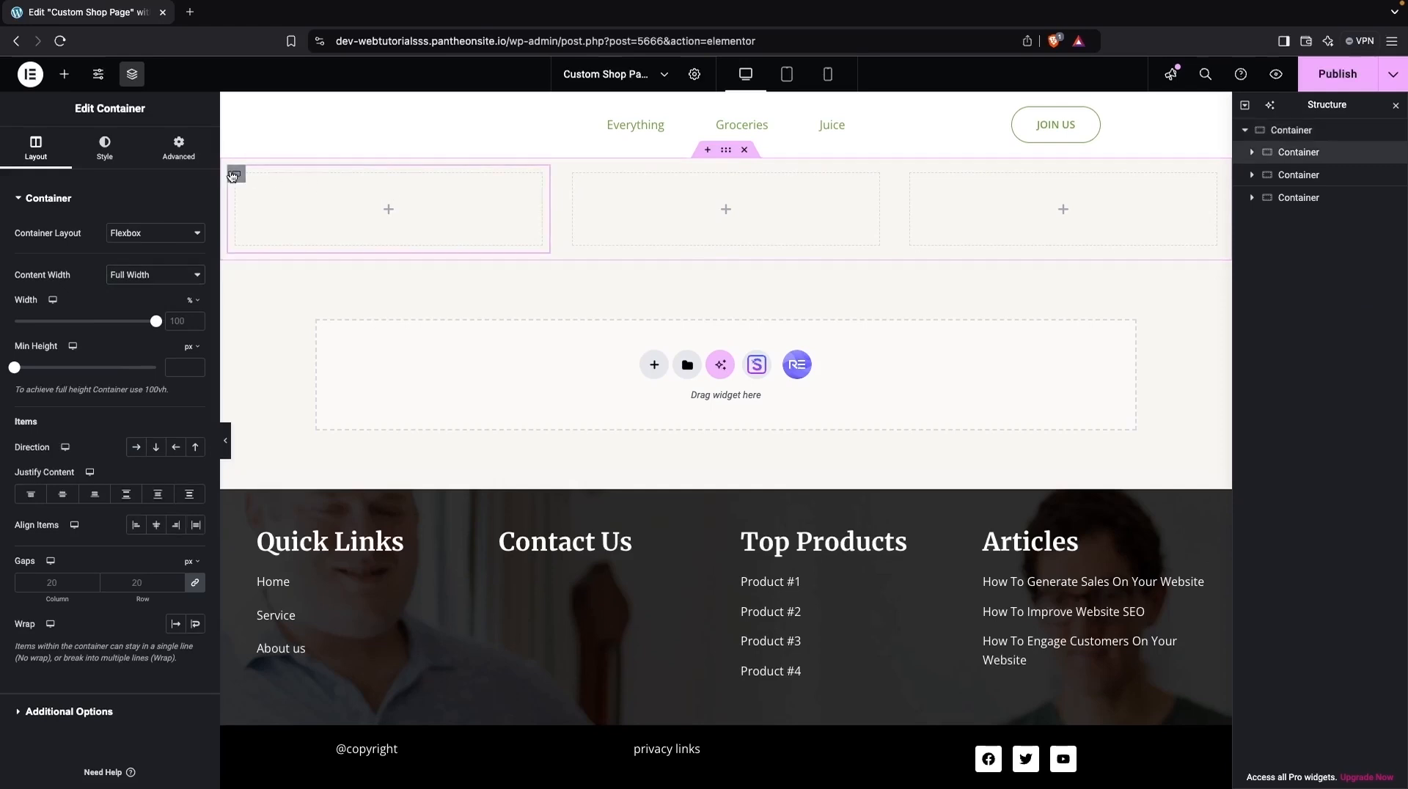
click(177, 321)
text(25)
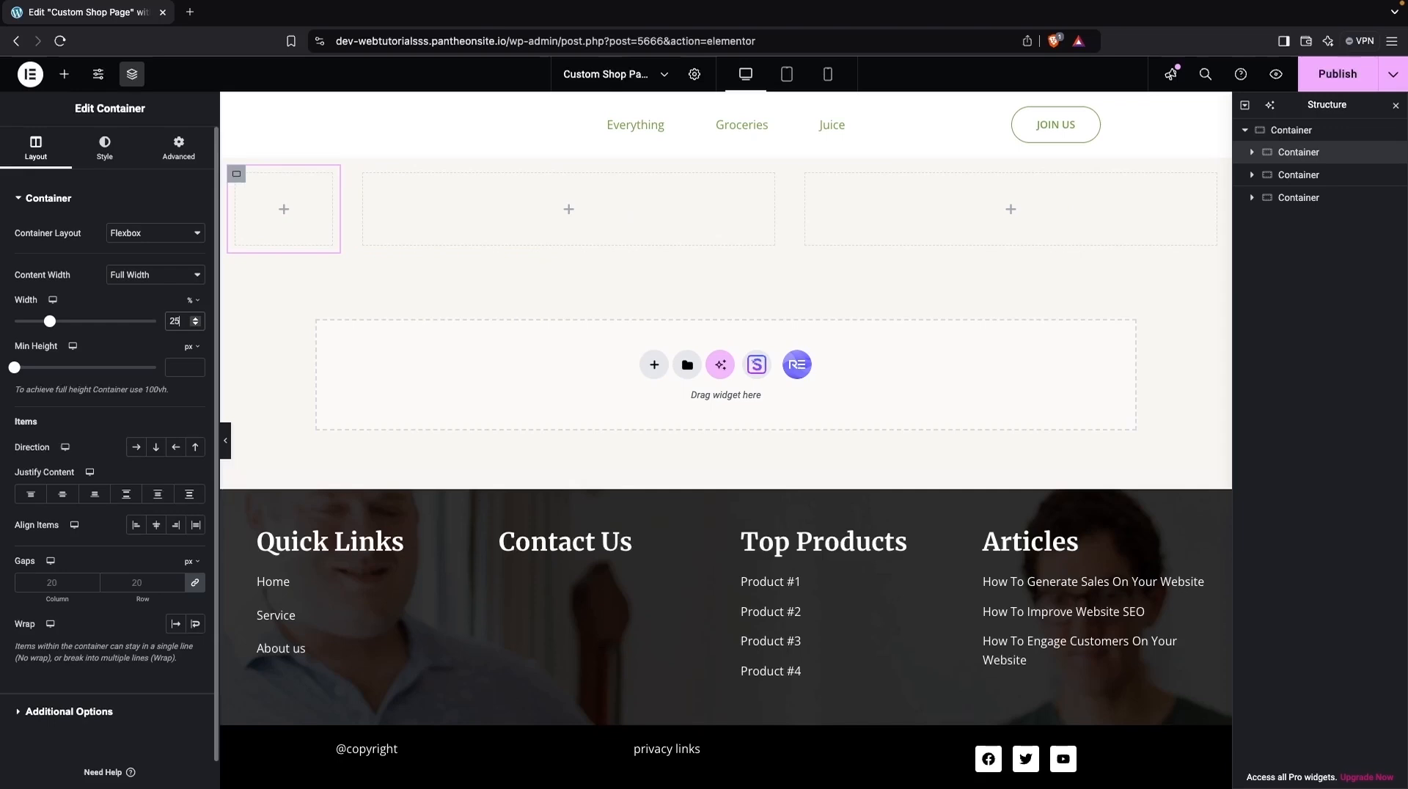
click(806, 175)
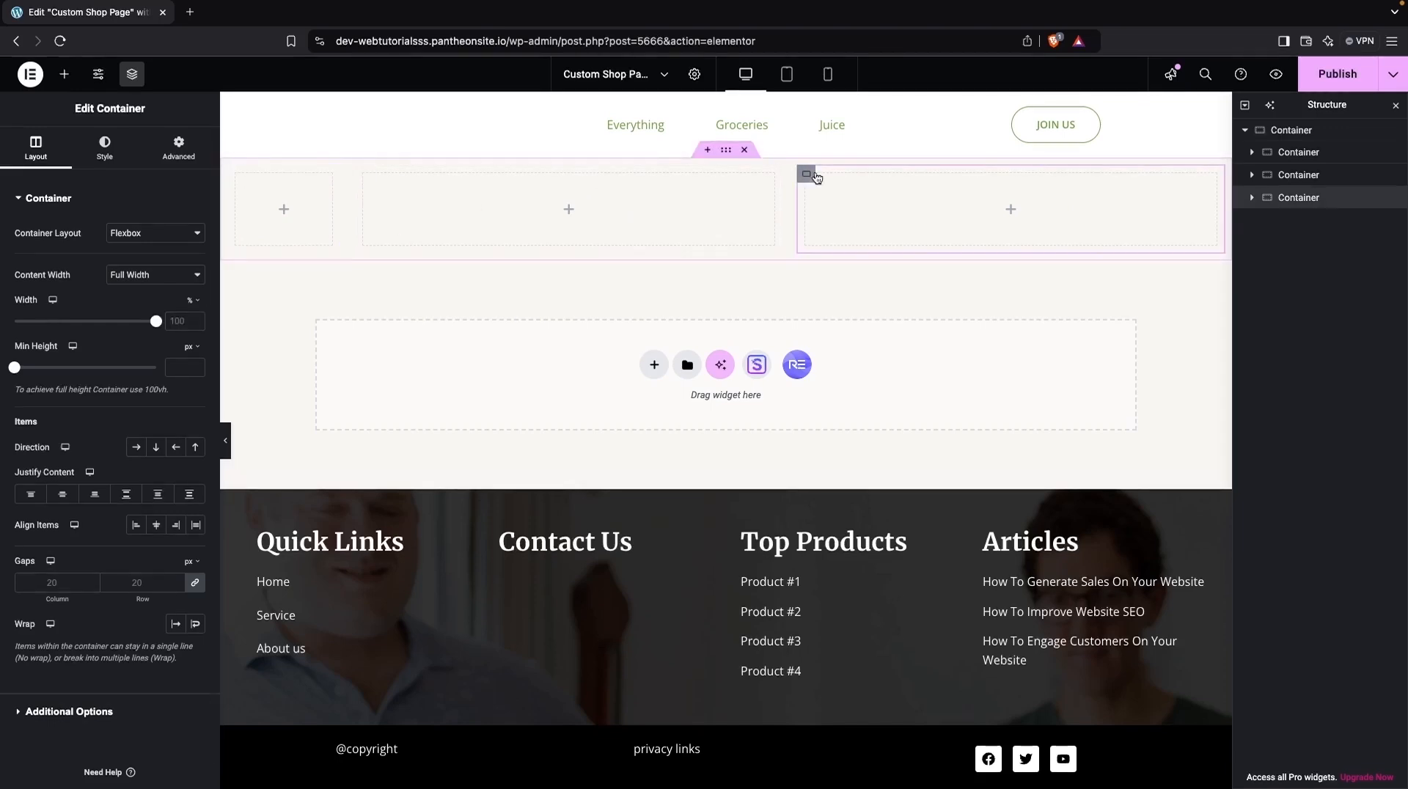
click(178, 321)
text(25)
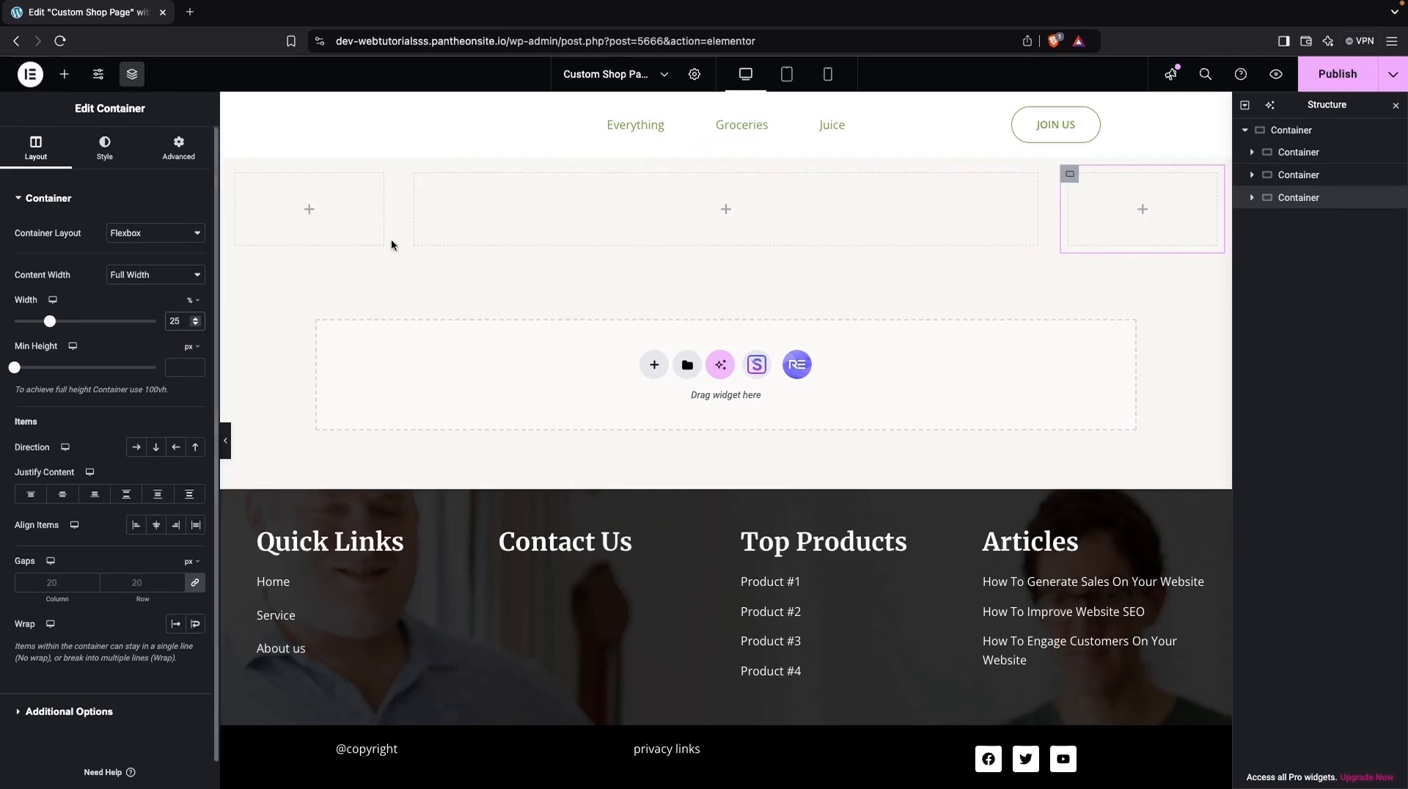
click(416, 175)
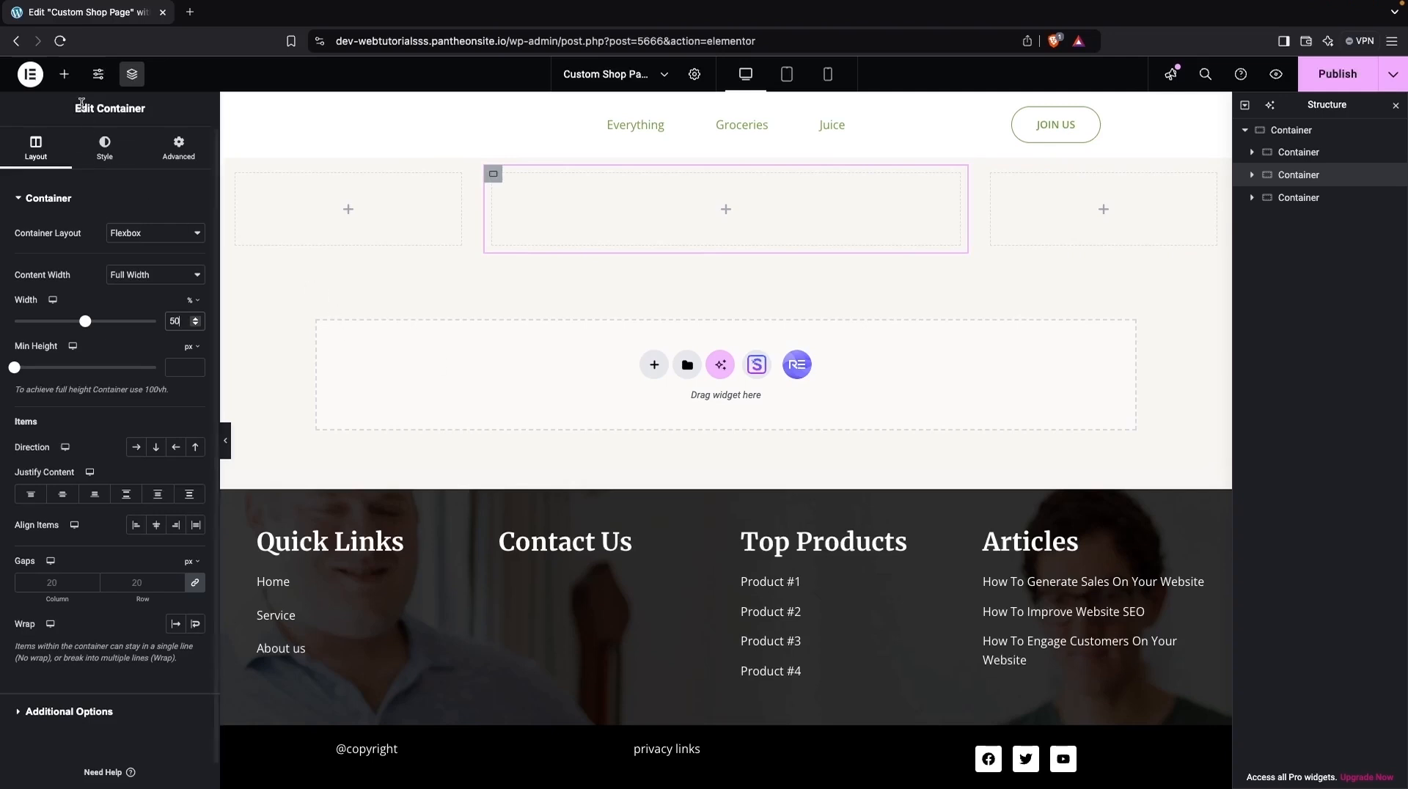
Add a Heading widget to the middle container with the title "Shop".
click(63, 74)
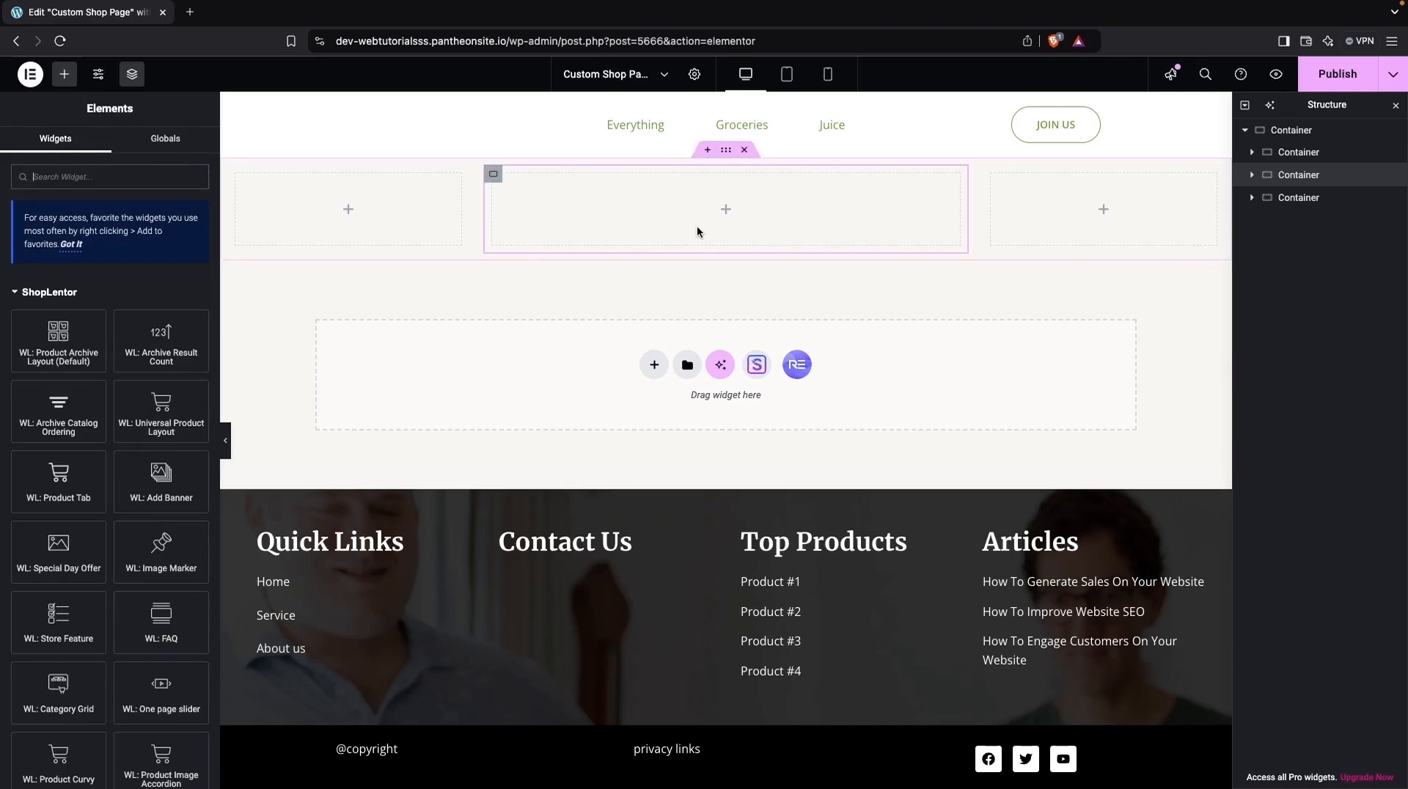
text(head)
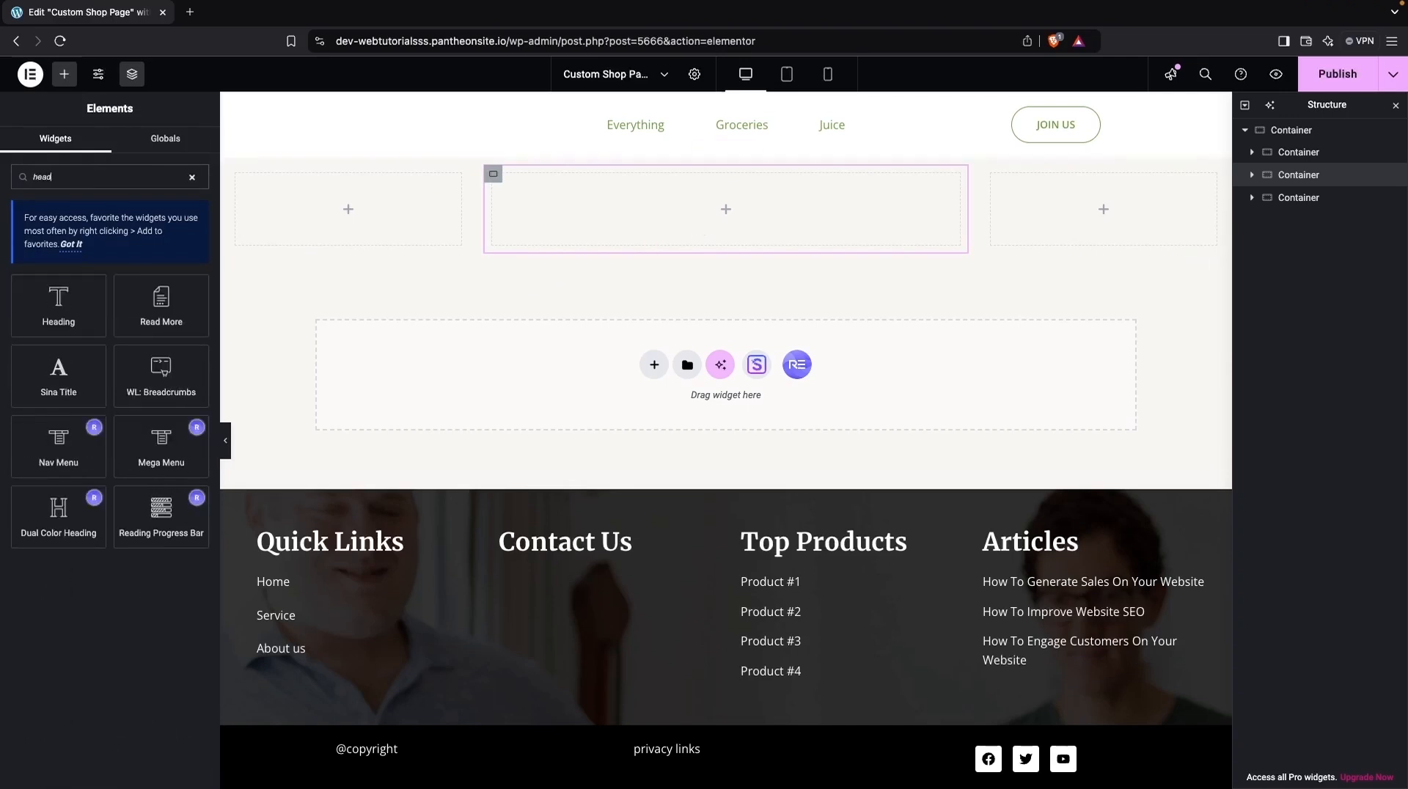
drag(64, 296, 628, 208)
click(115, 249)
key(super+a)
text(Shop)
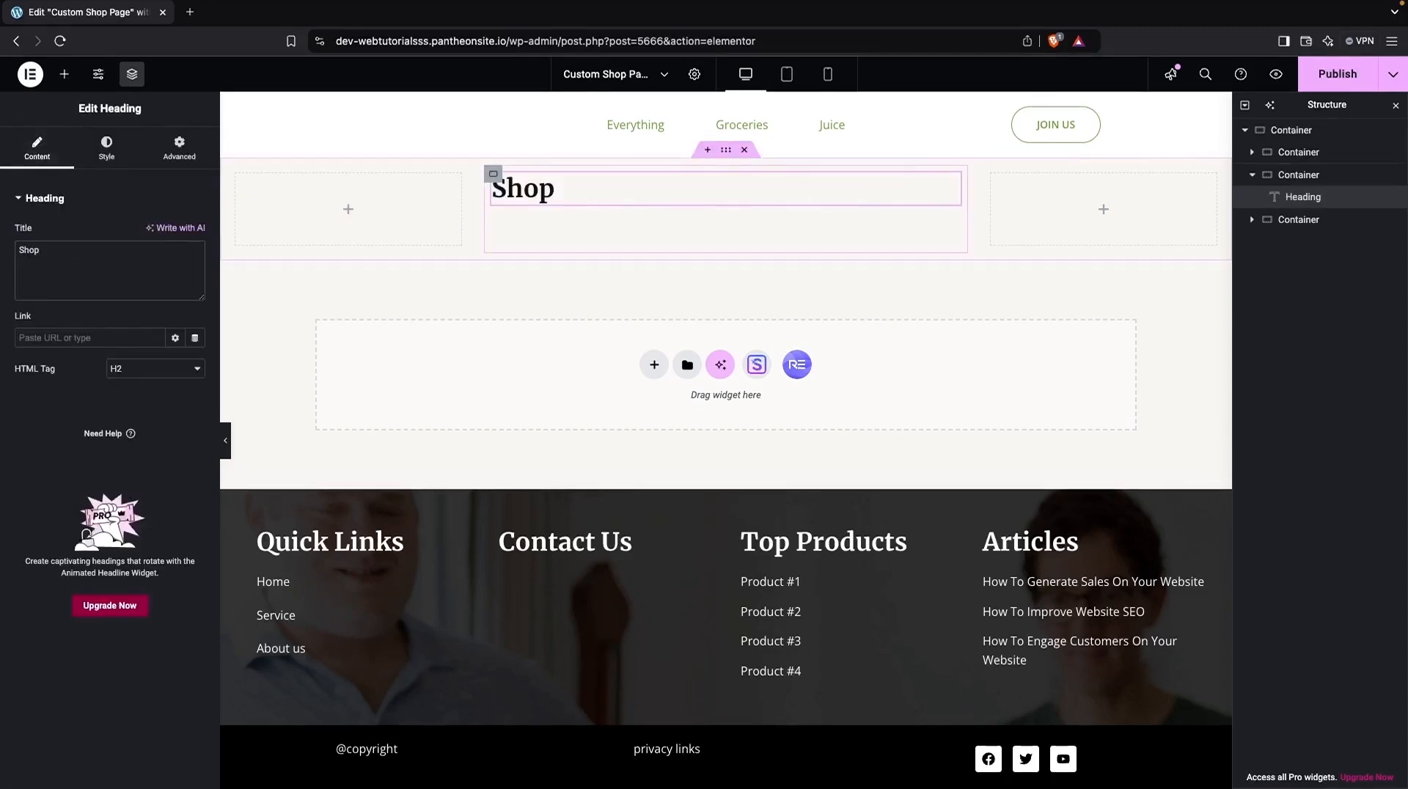
Centre the heading's text alignment and set the outer container's Align Items to center.
click(107, 146)
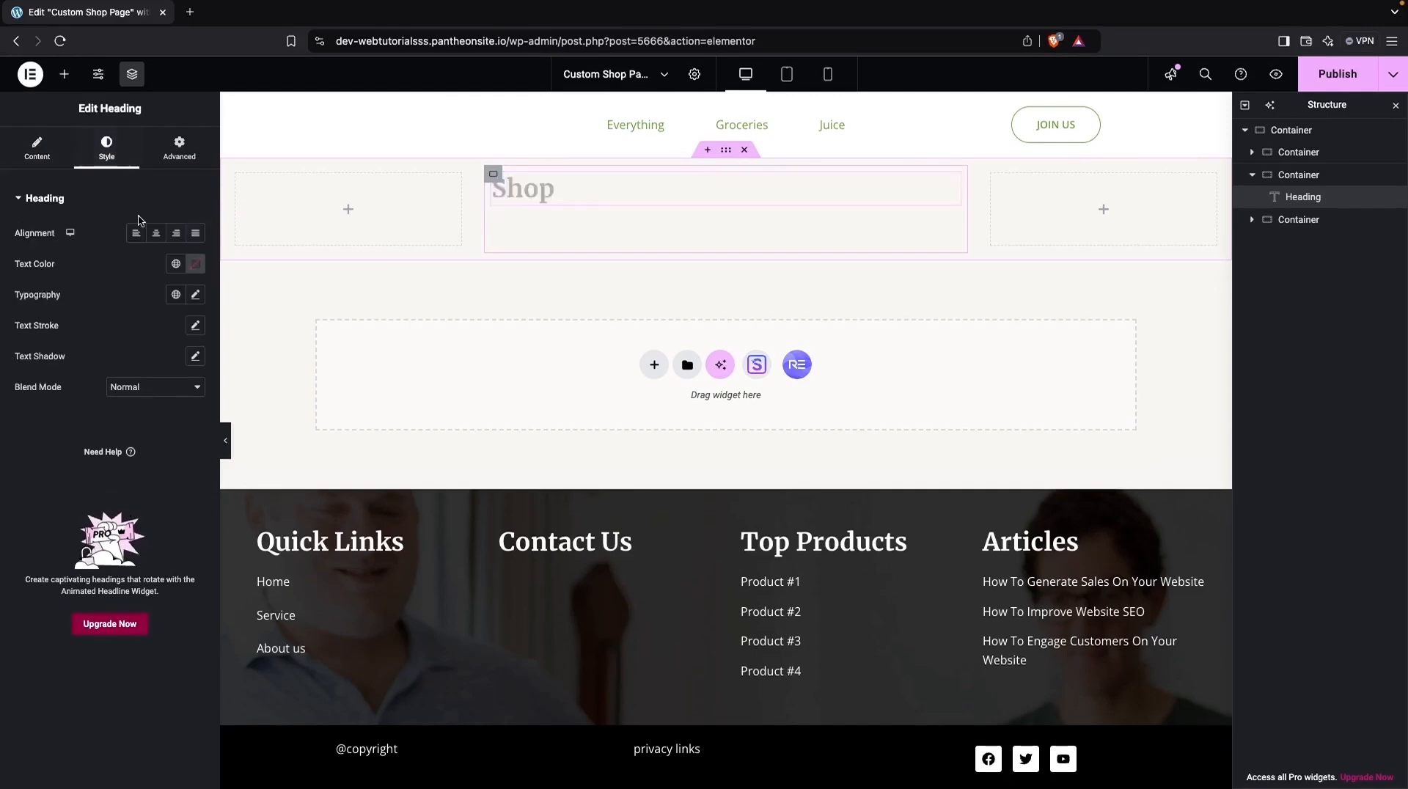
click(156, 233)
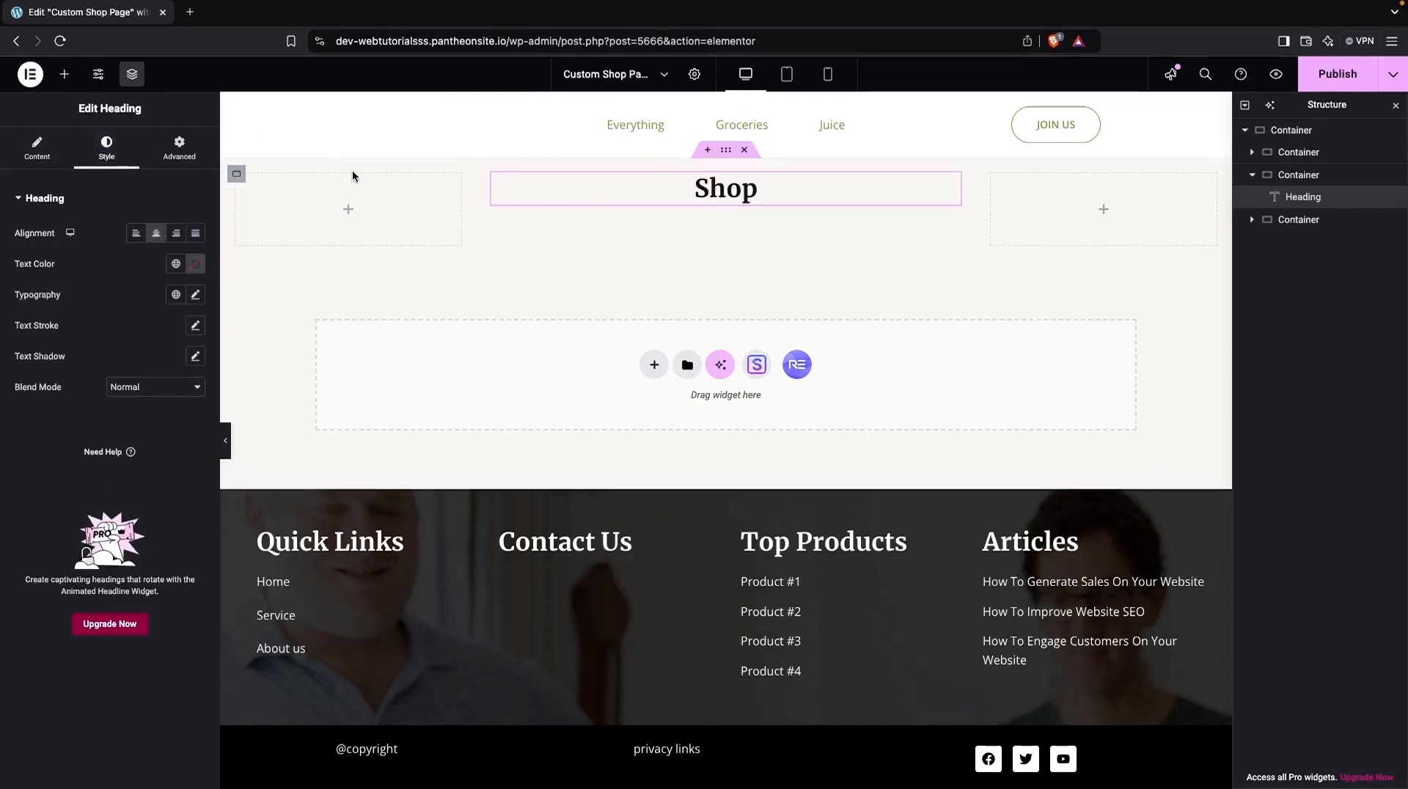
click(725, 155)
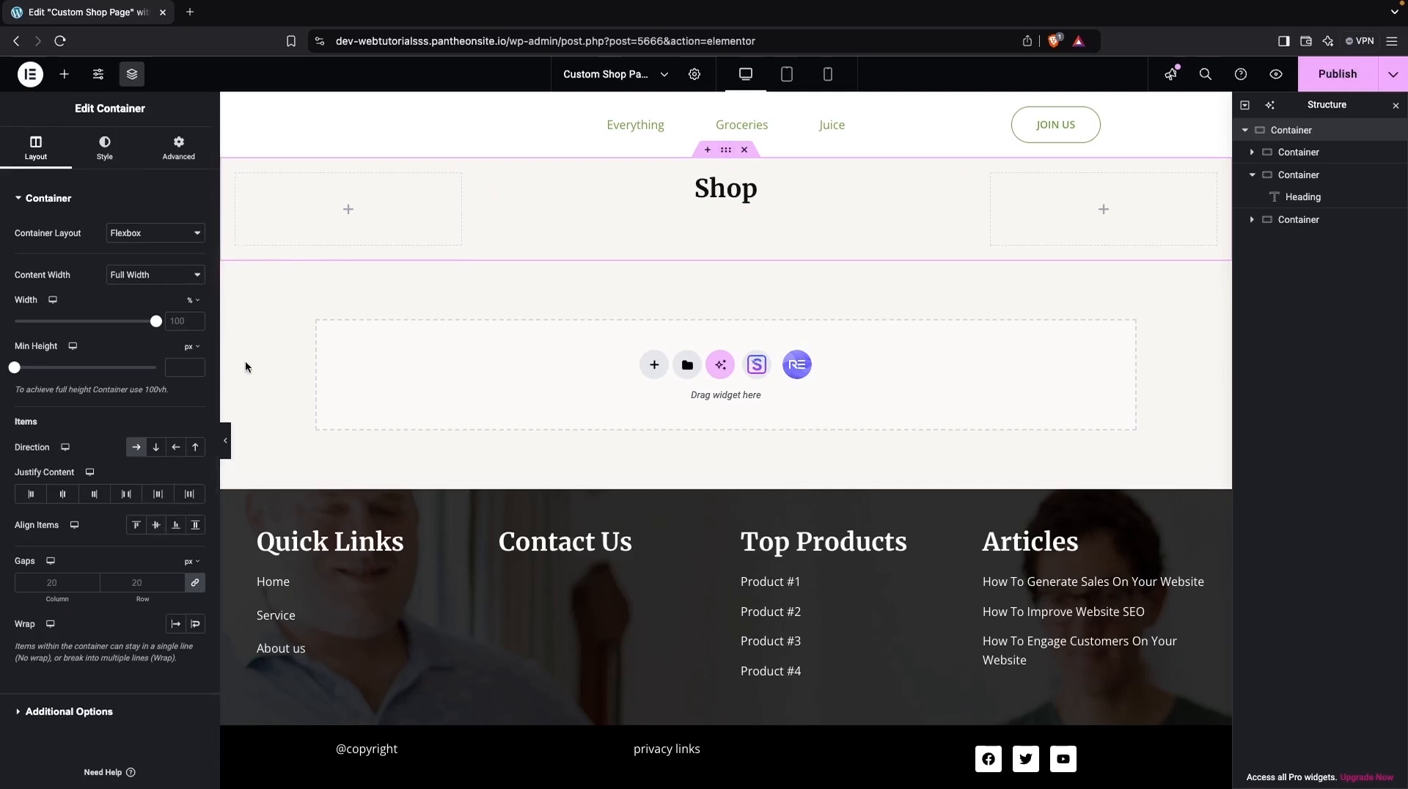
click(155, 525)
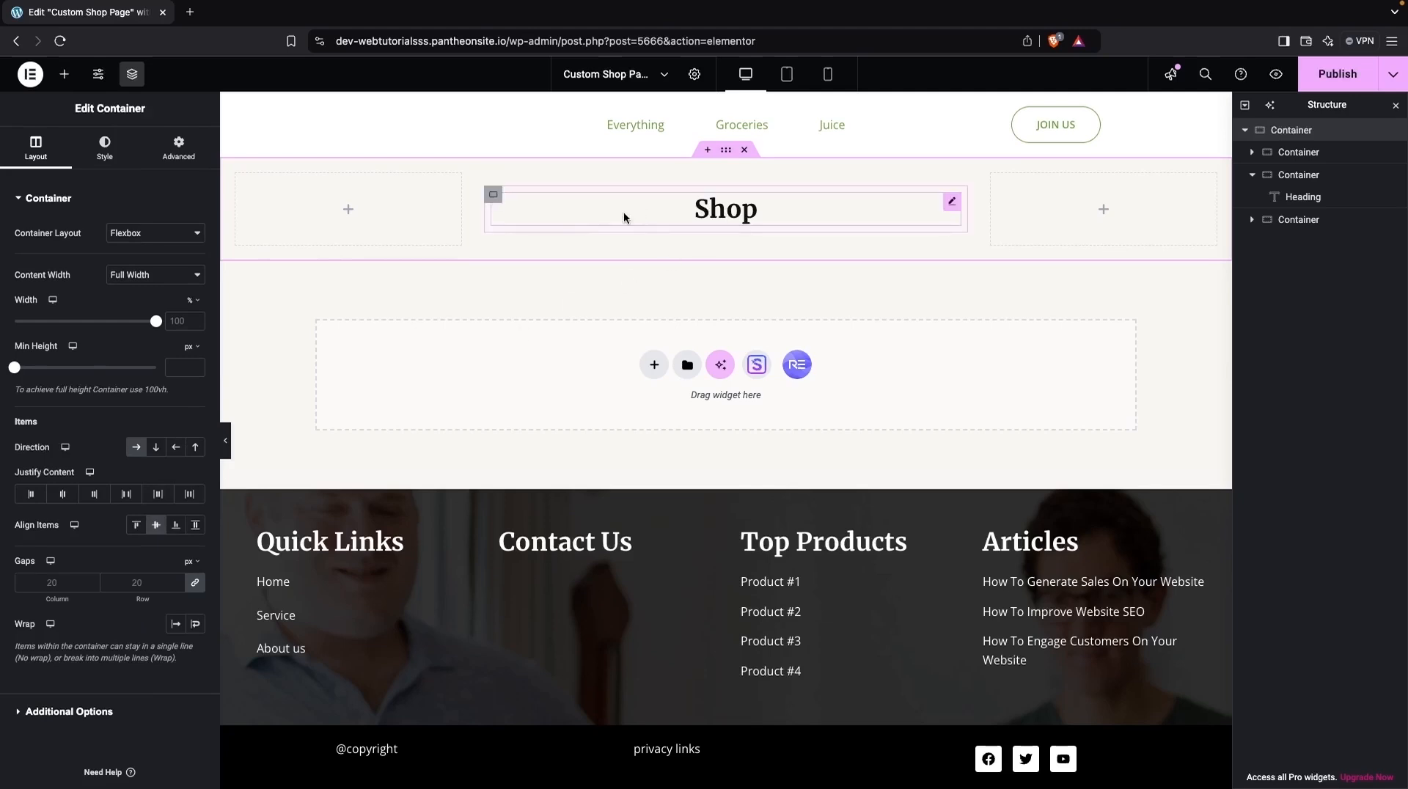
Give the middle container a classic background in semi-transparent green, #69B14F29.
click(493, 195)
click(104, 150)
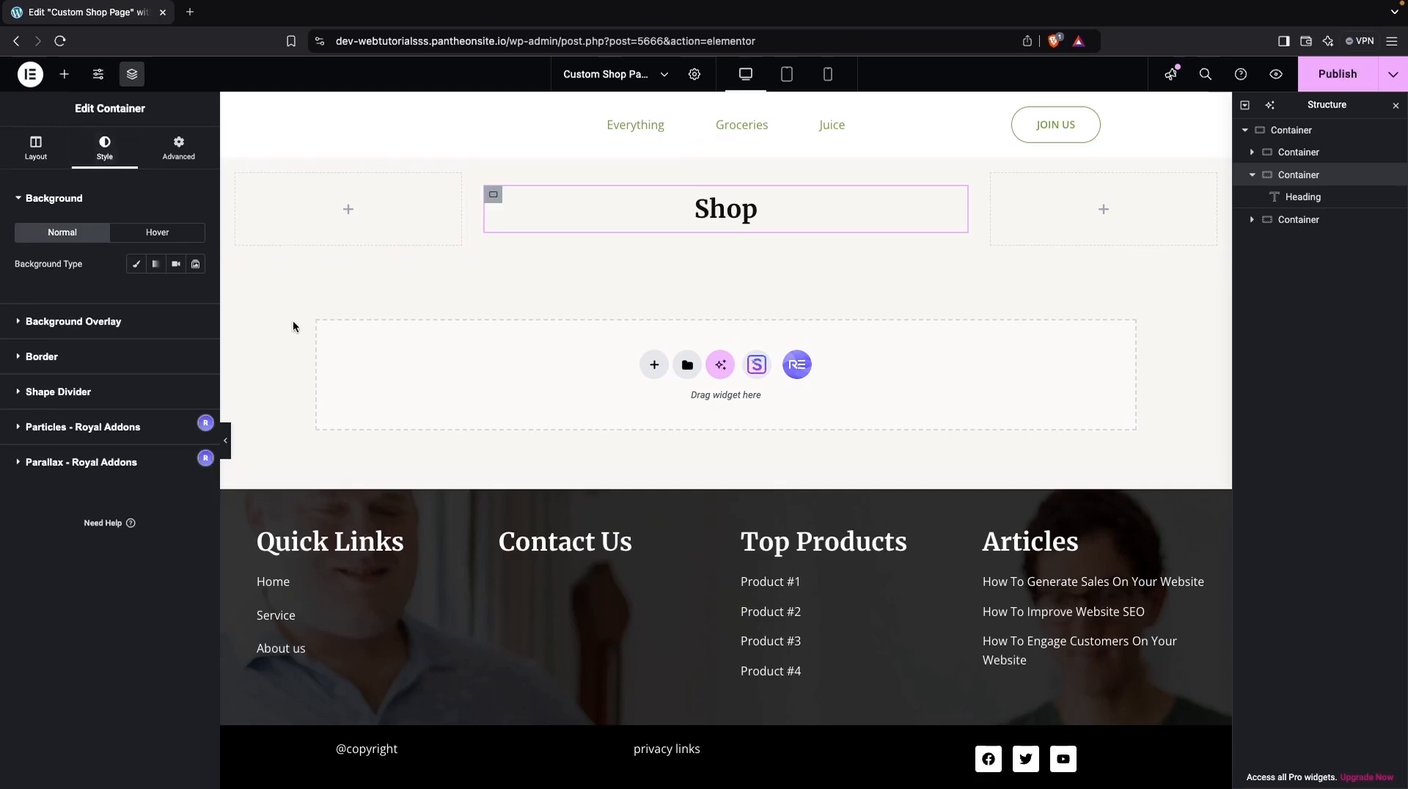
click(136, 265)
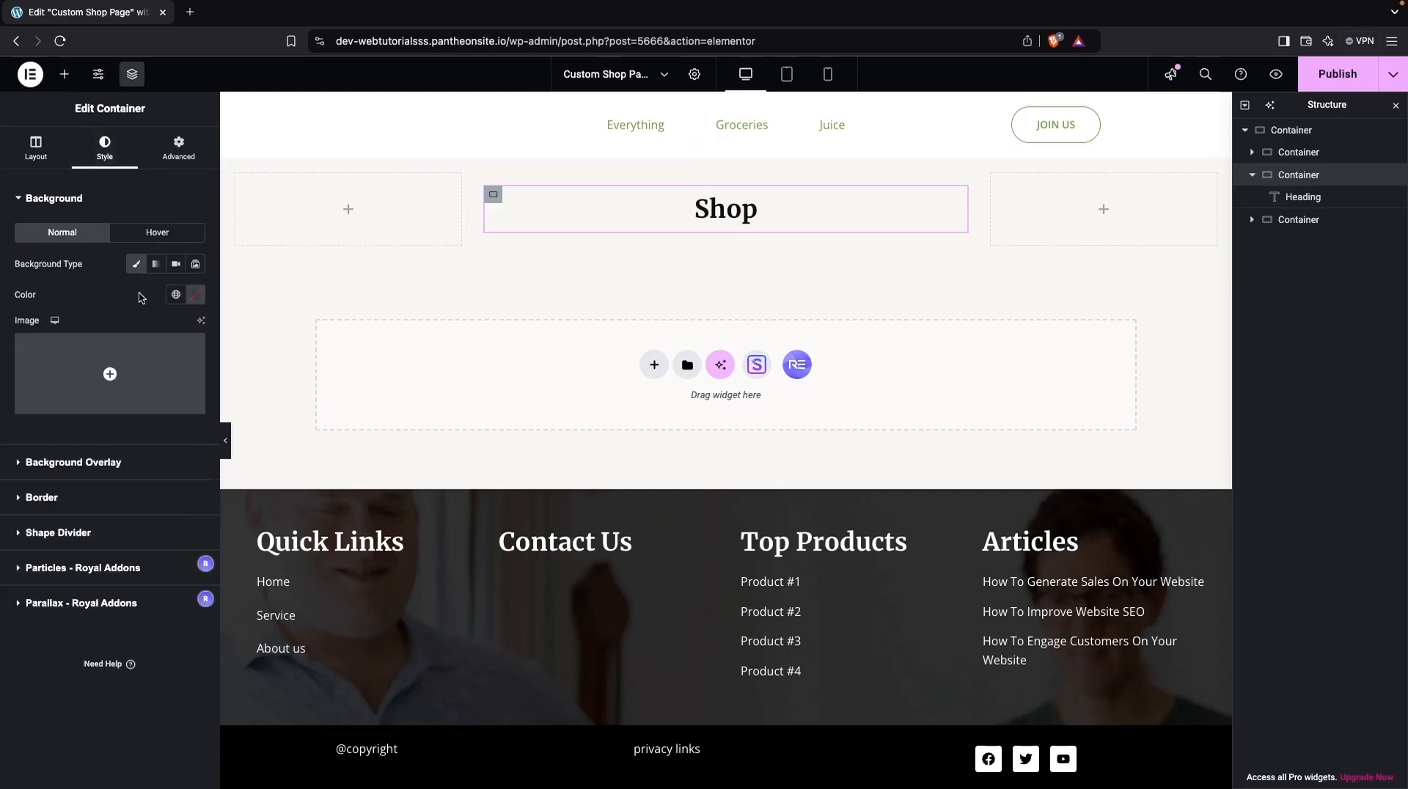
click(196, 296)
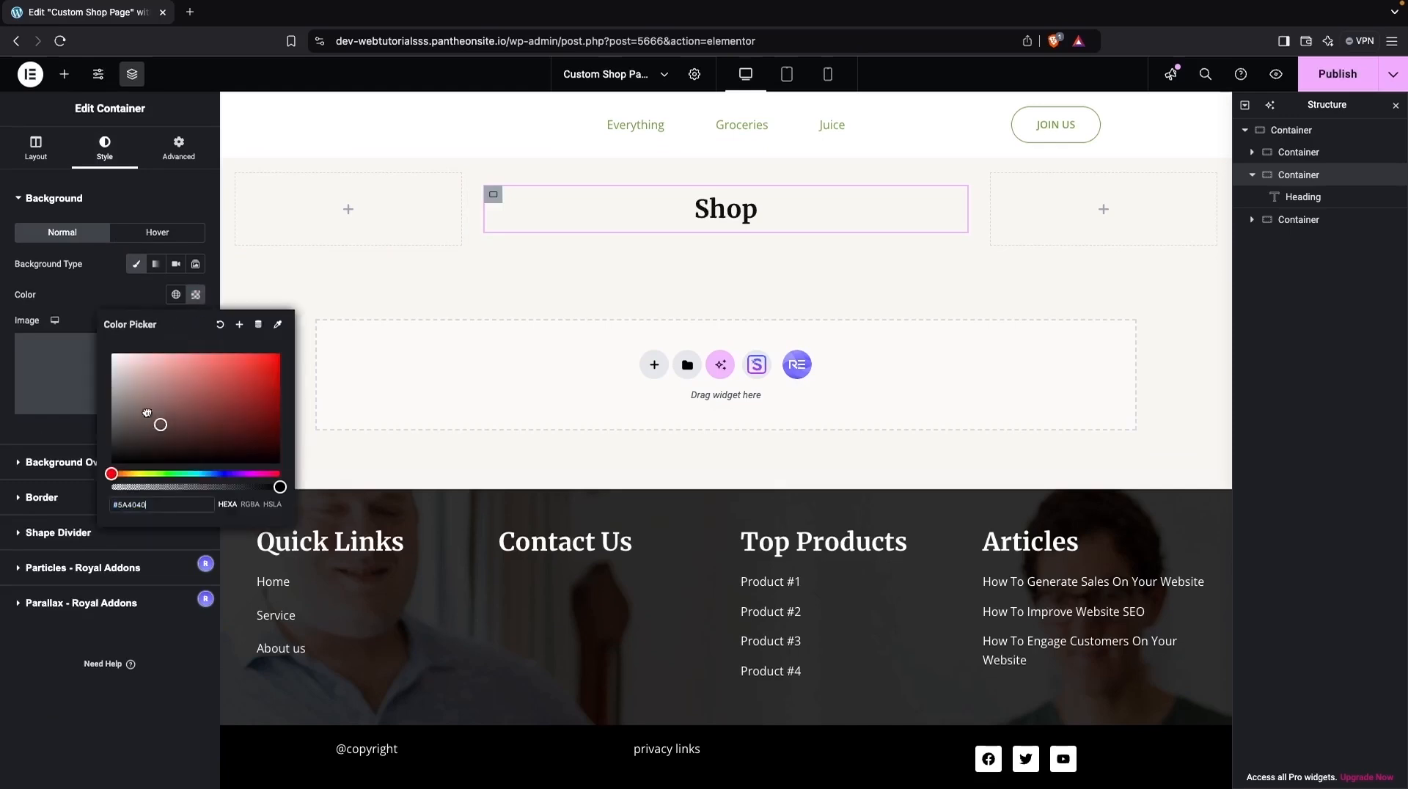
click(167, 422)
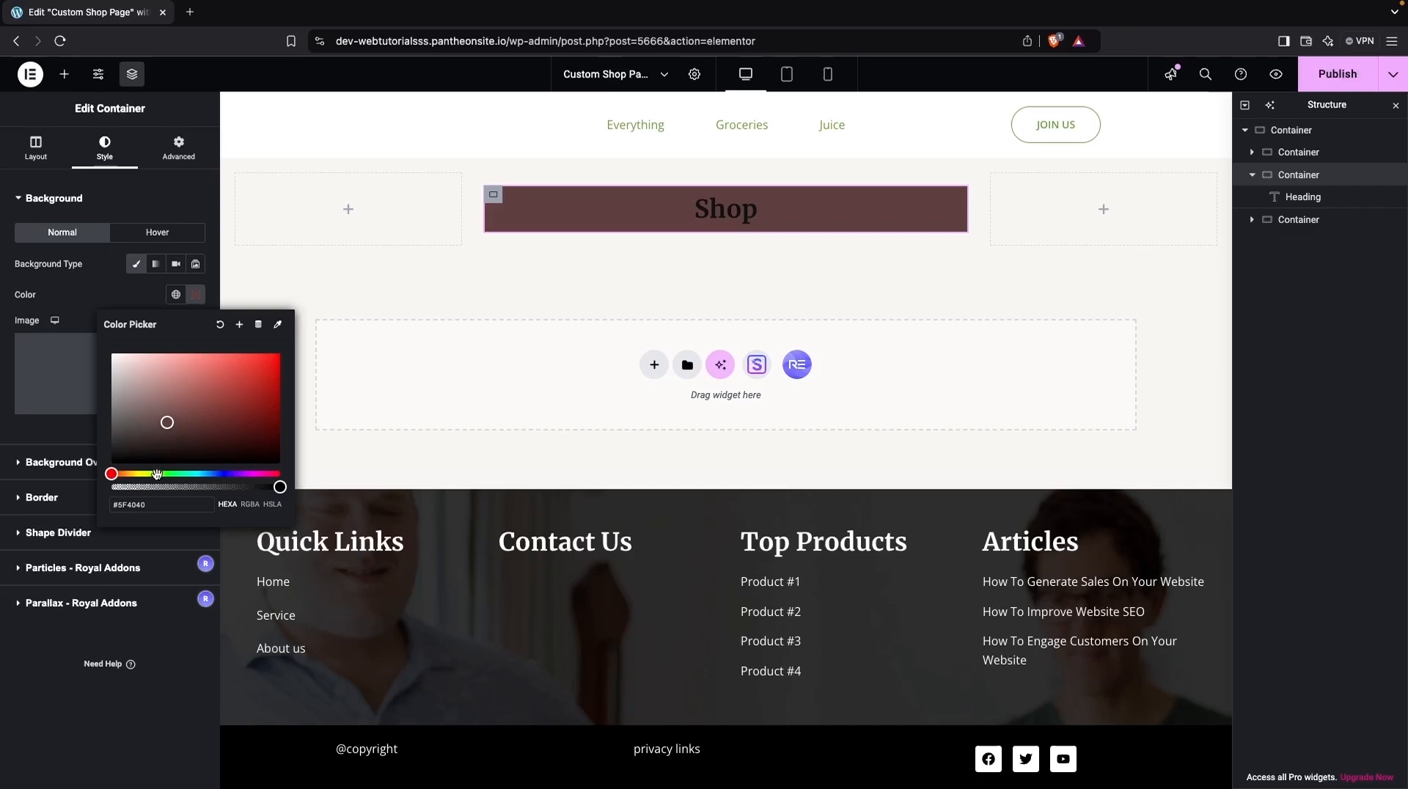
drag(112, 474, 194, 475)
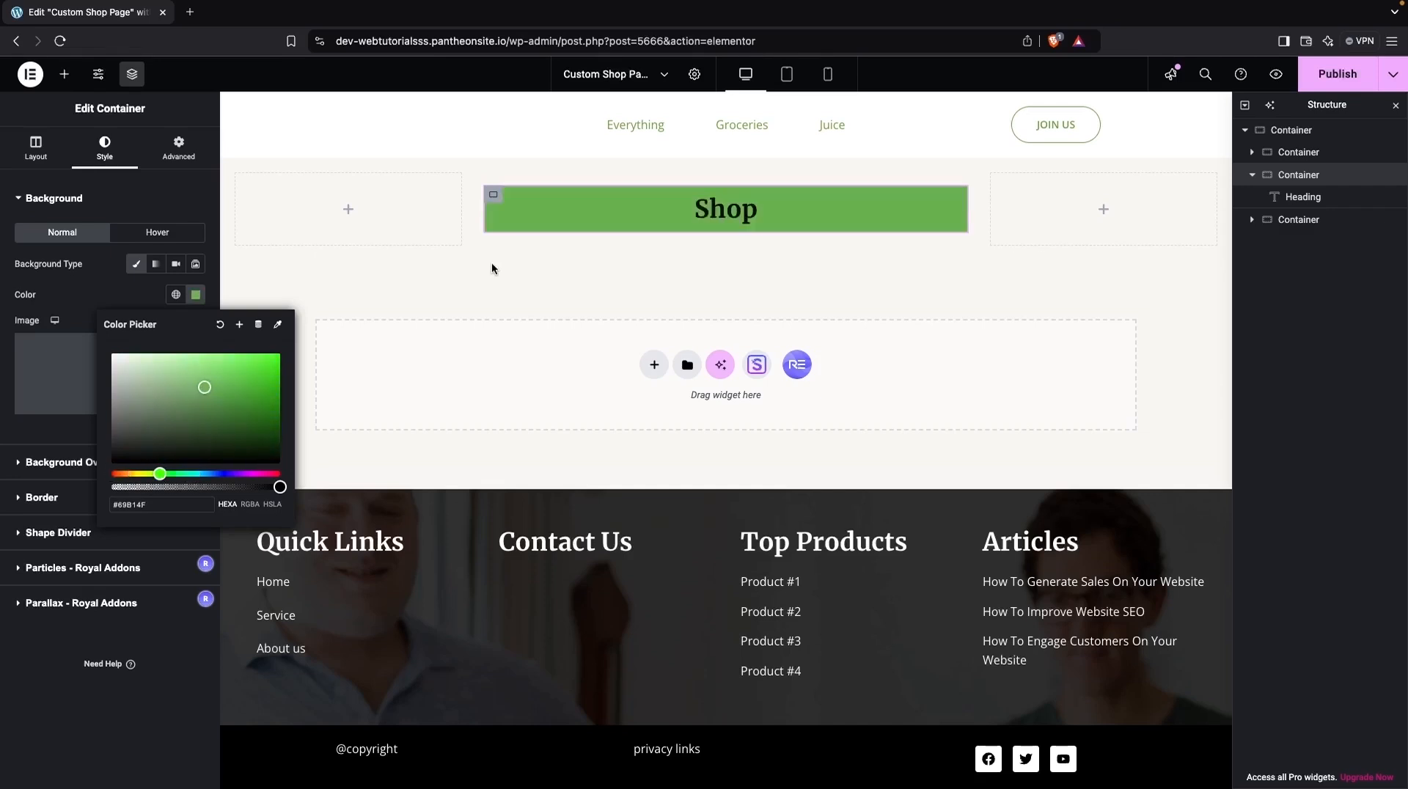
drag(279, 487, 137, 486)
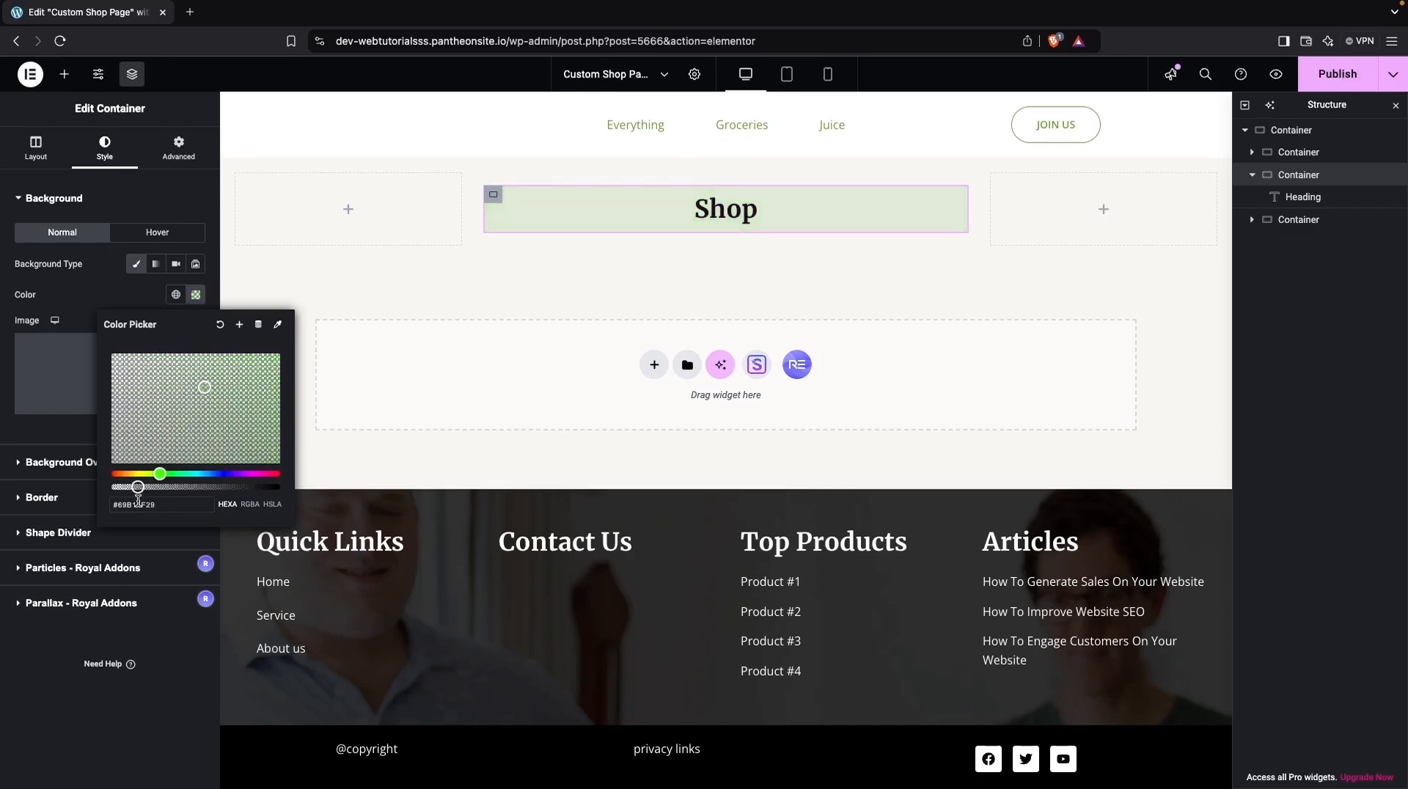
click(82, 307)
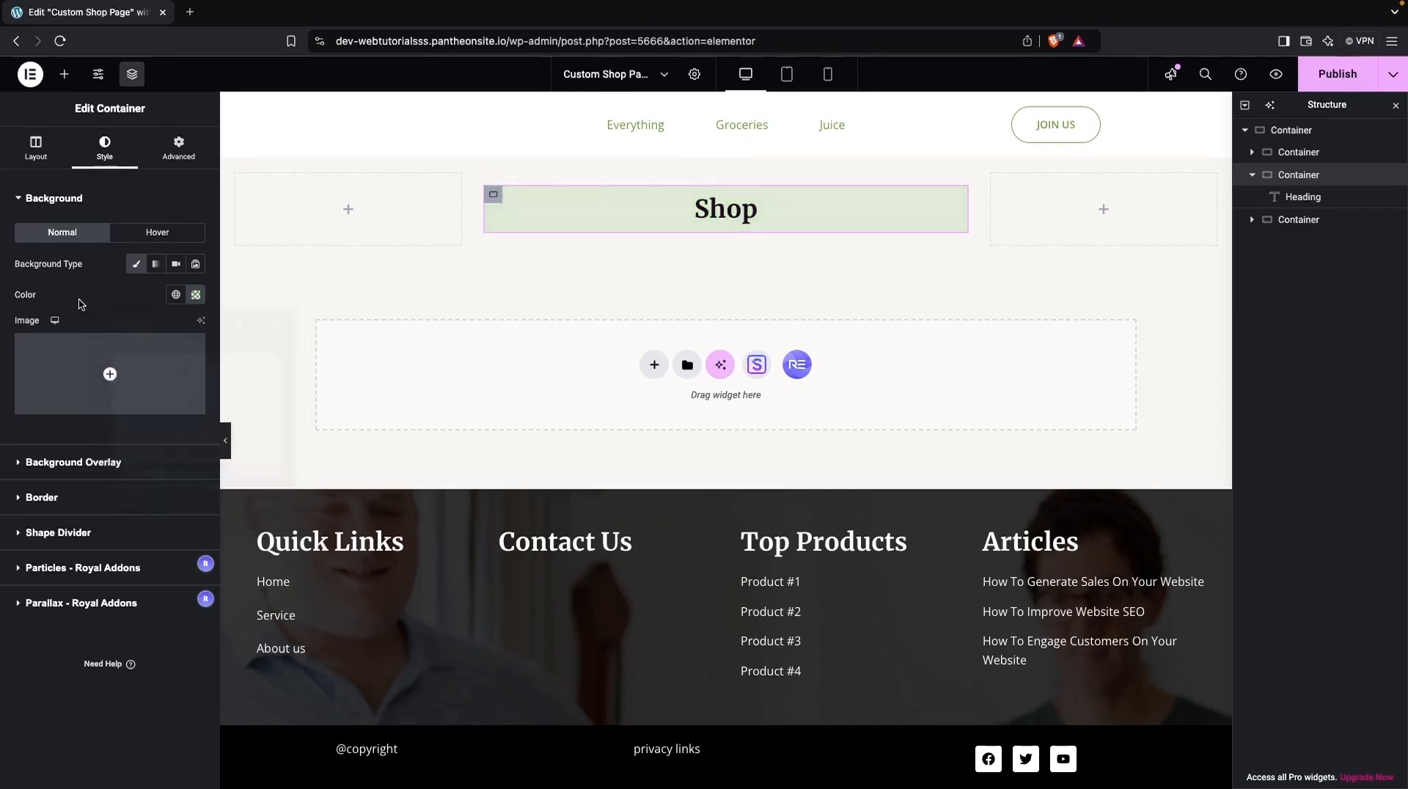
Round all corners of the middle container with a border radius of 10 px.
click(29, 507)
click(31, 381)
text(20)
key(BackSpace)
key(BackSpace)
text(10)
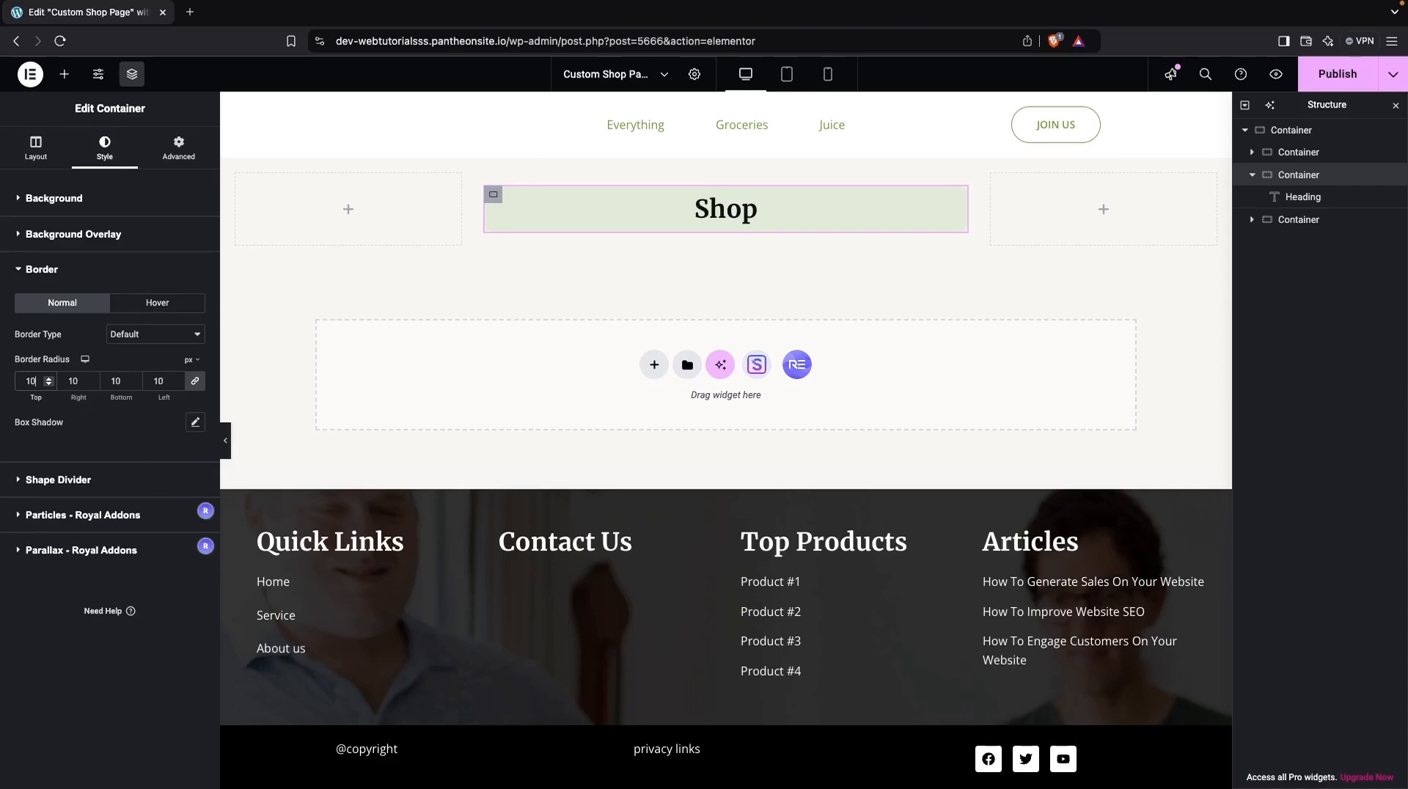
Set banner-01.jpg from the media library as the outer container's classic background image.
mouse_move(644, 203)
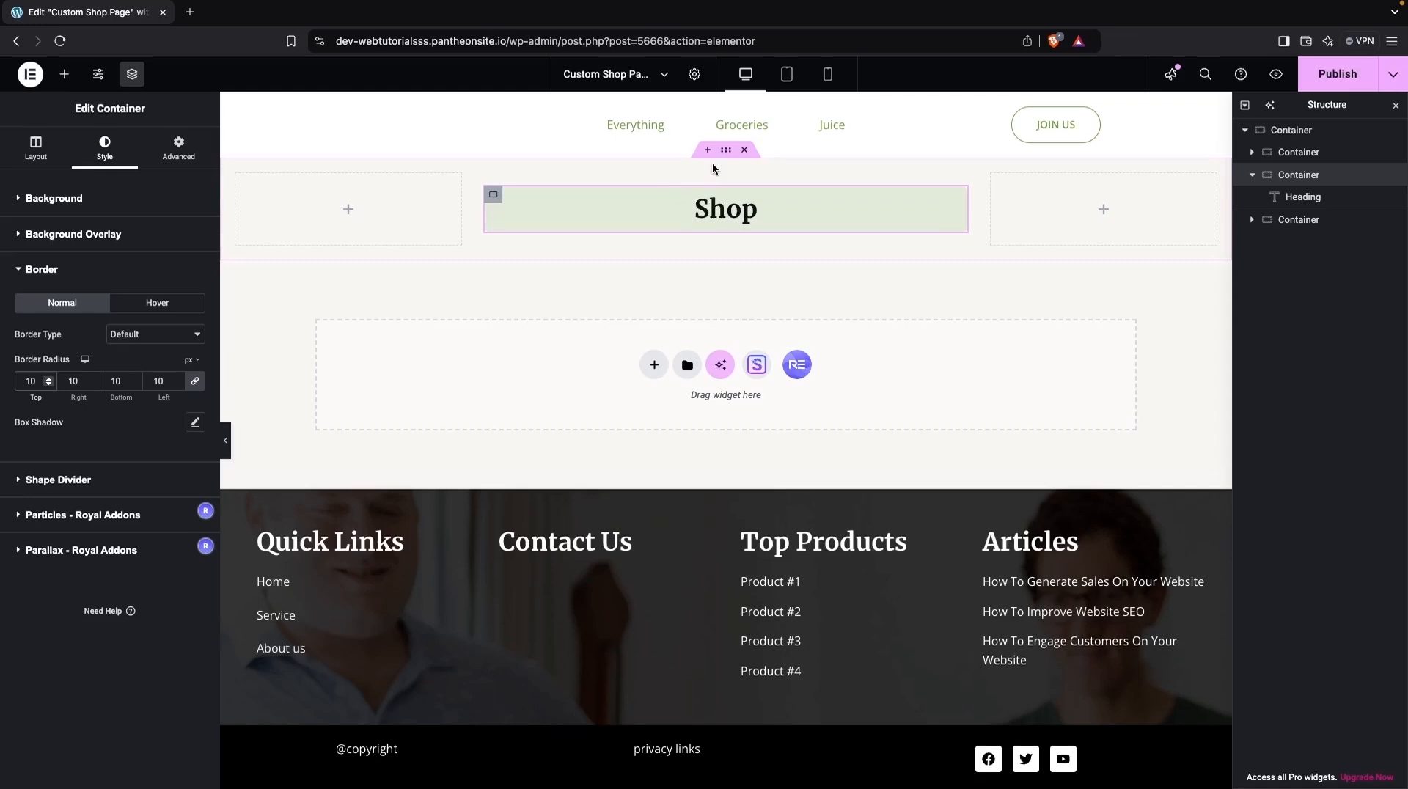
click(728, 150)
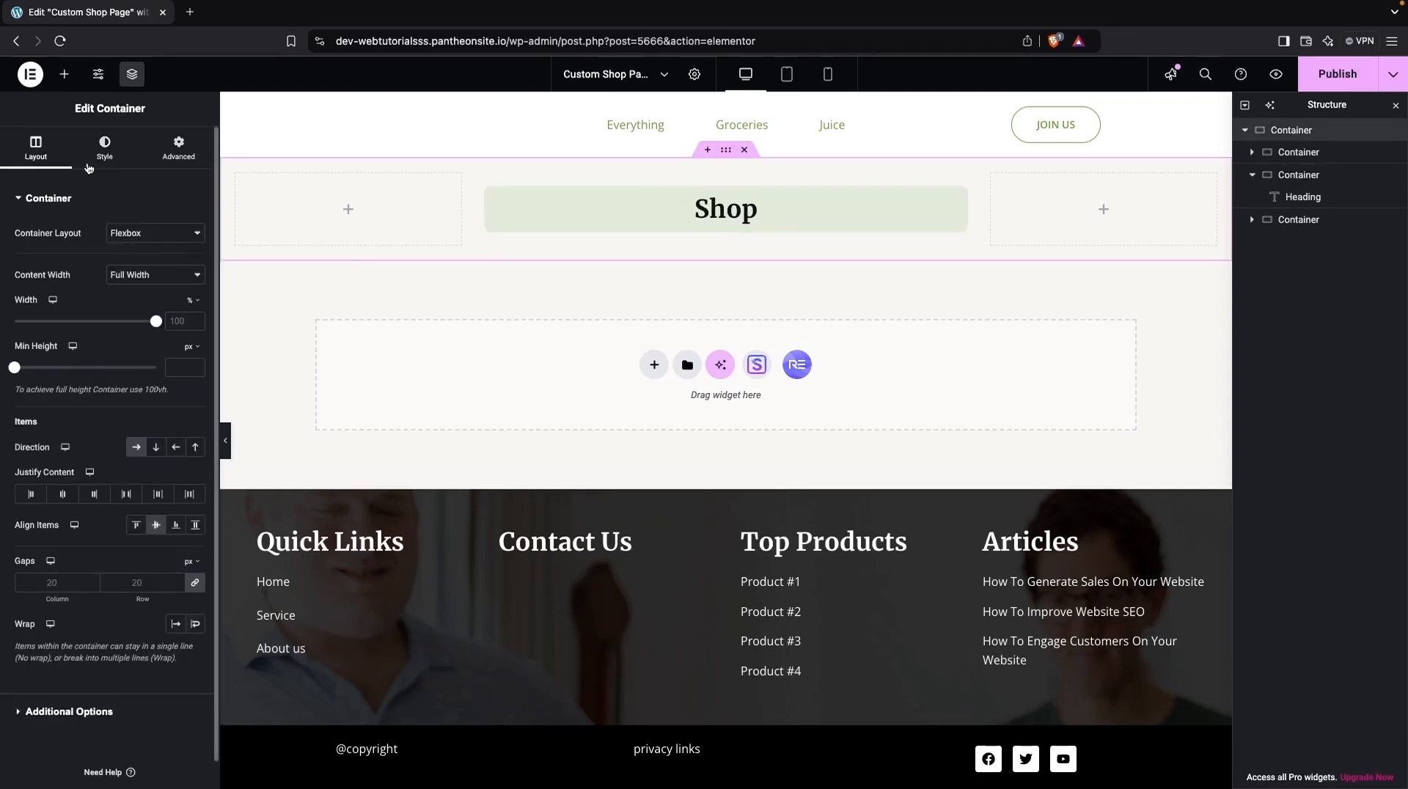
click(104, 147)
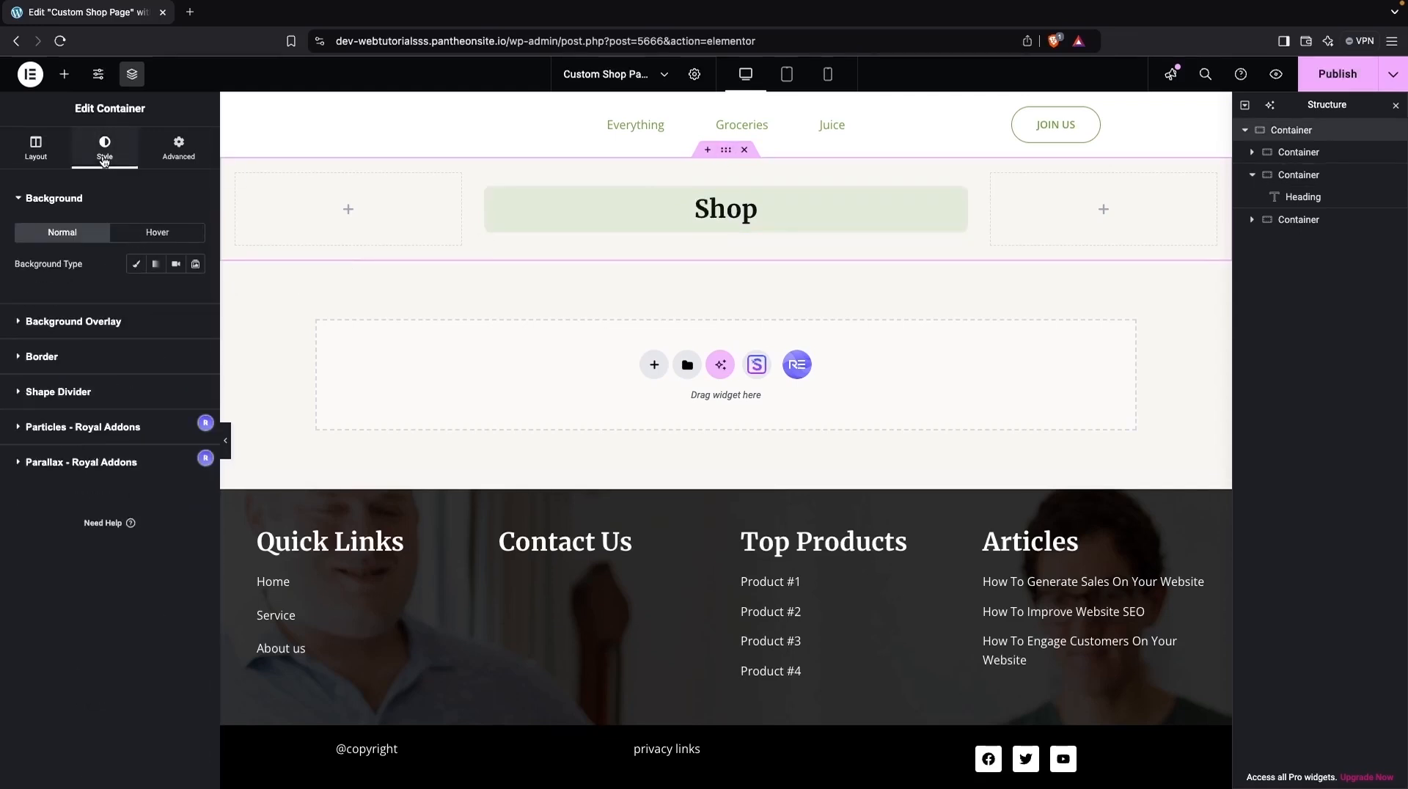
click(136, 264)
mouse_move(108, 374)
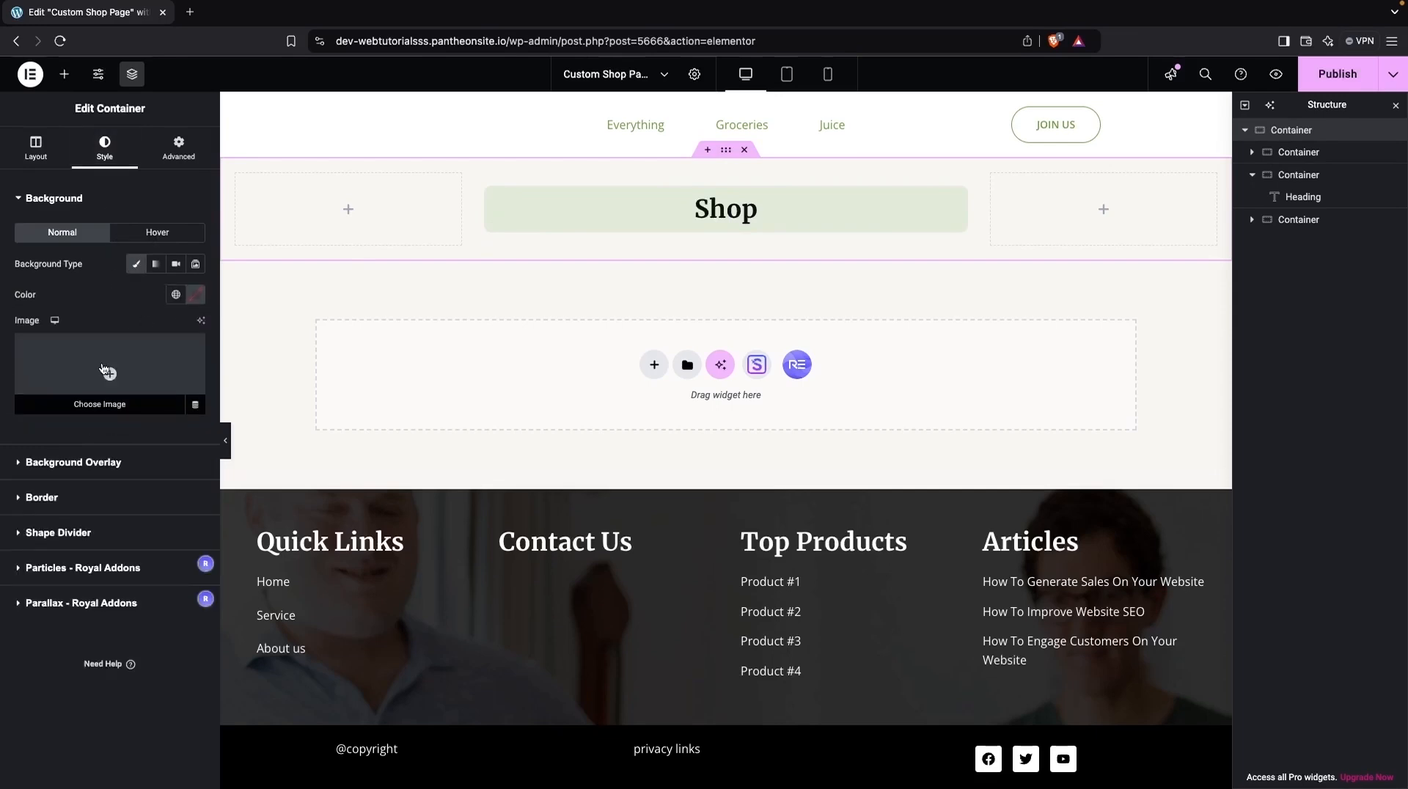
click(57, 371)
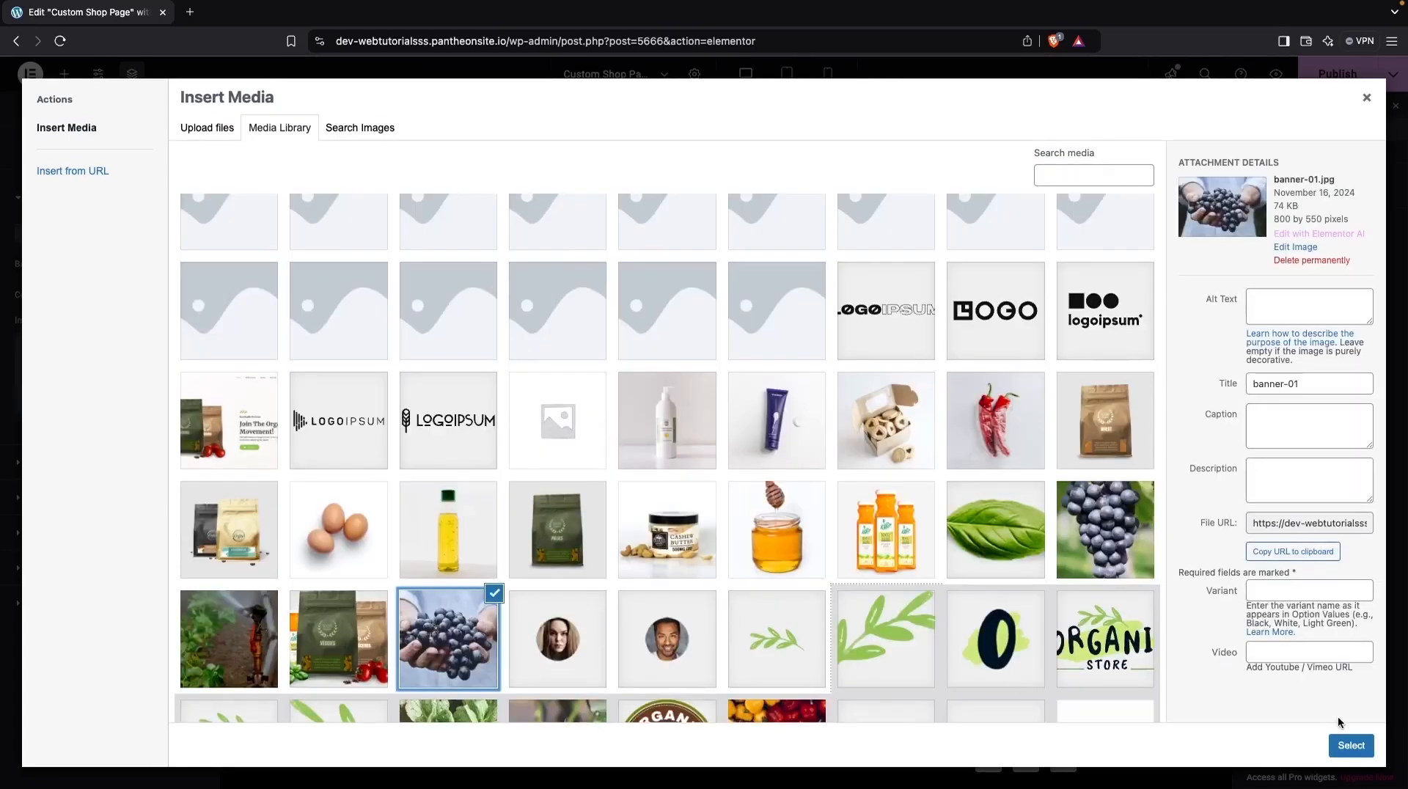
click(1350, 745)
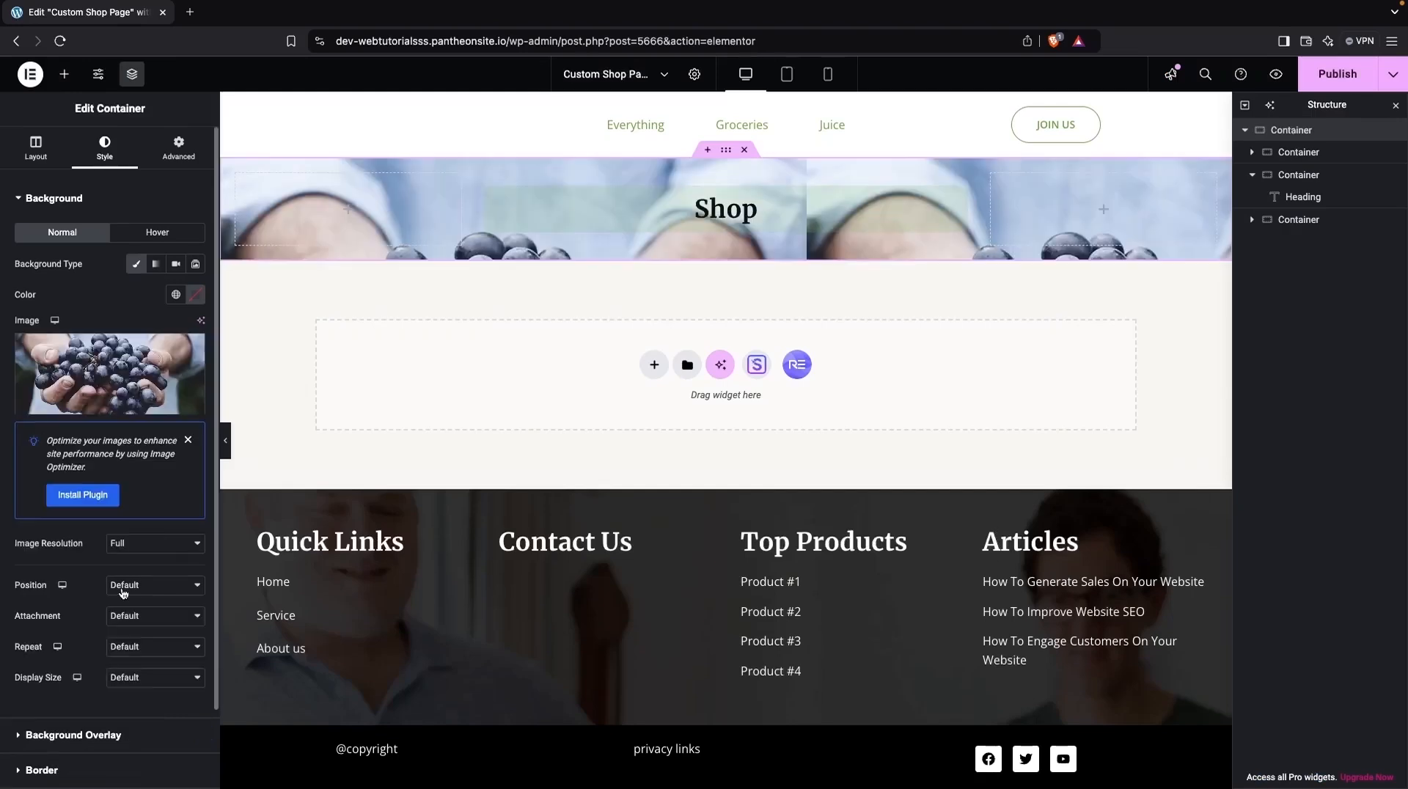
Set the background image's position to Center Center, repeat to No-repeat and display size to Cover.
scroll(128, 620, down, 2)
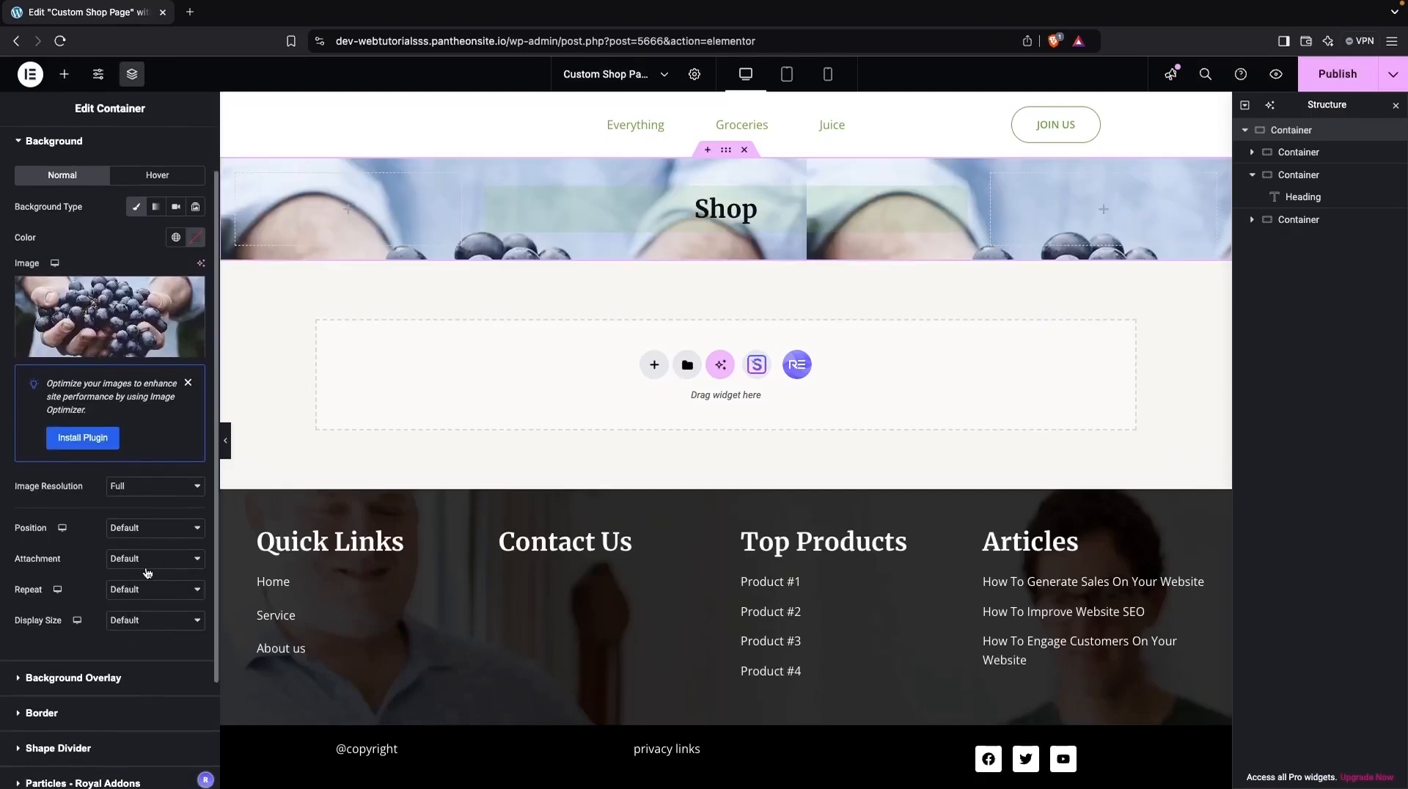
click(170, 530)
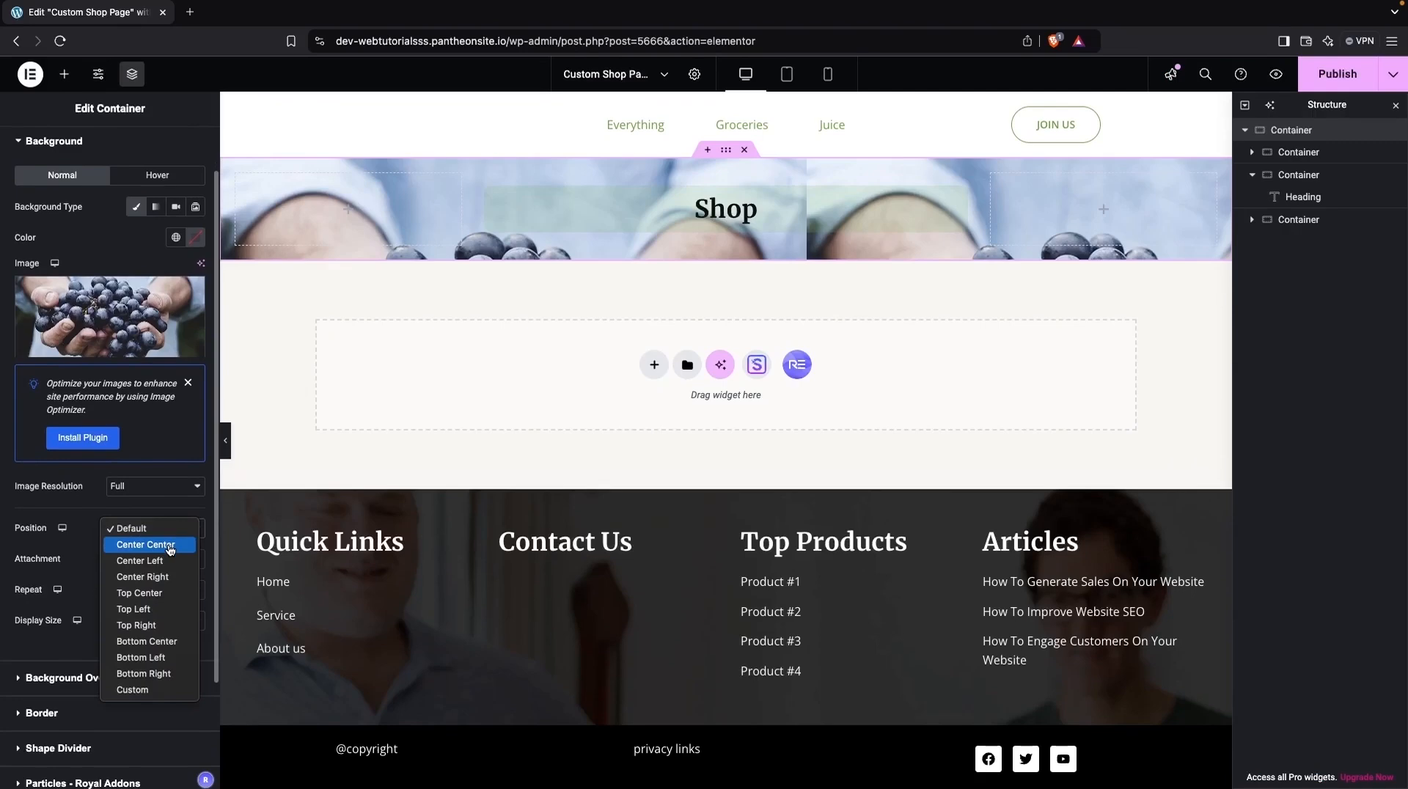
click(170, 544)
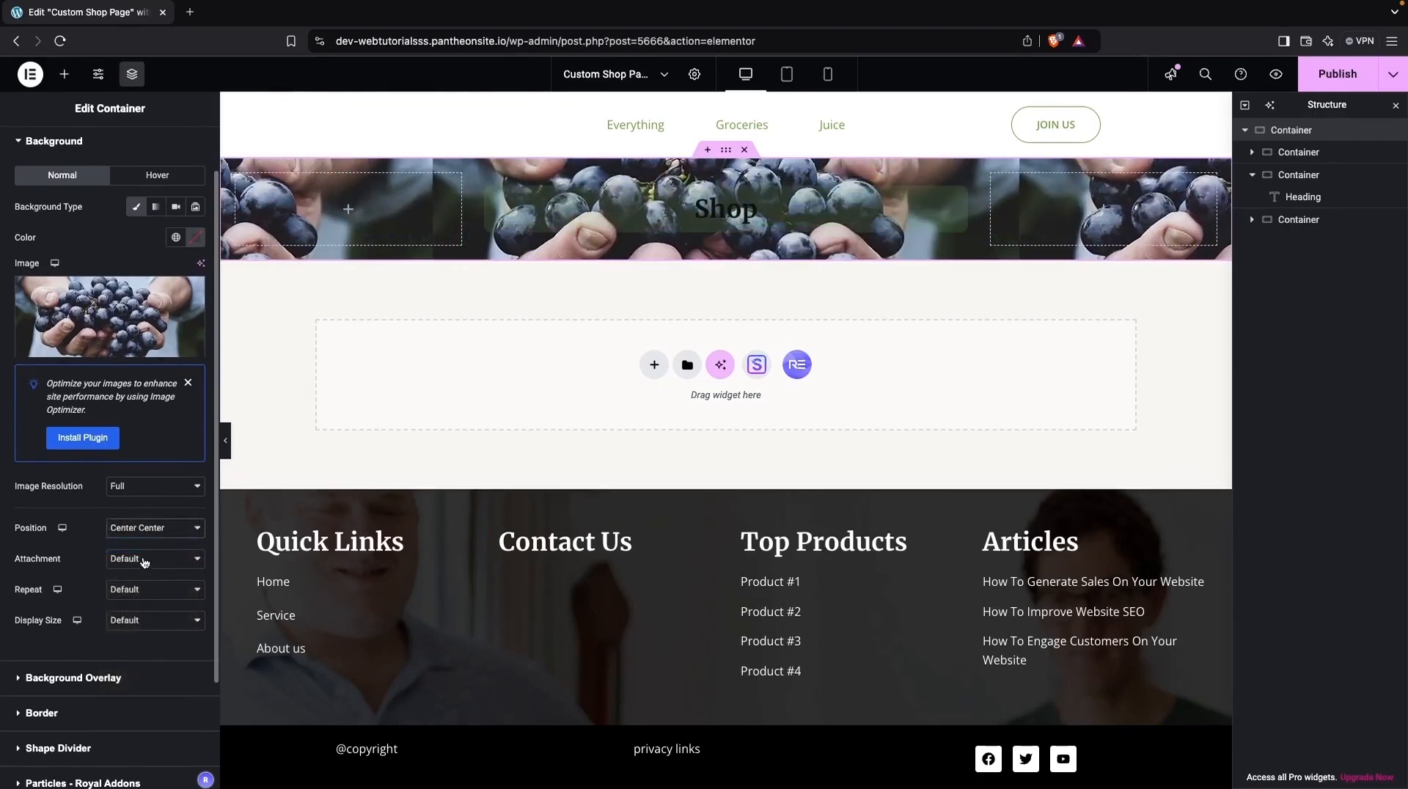
click(152, 593)
click(146, 608)
click(160, 621)
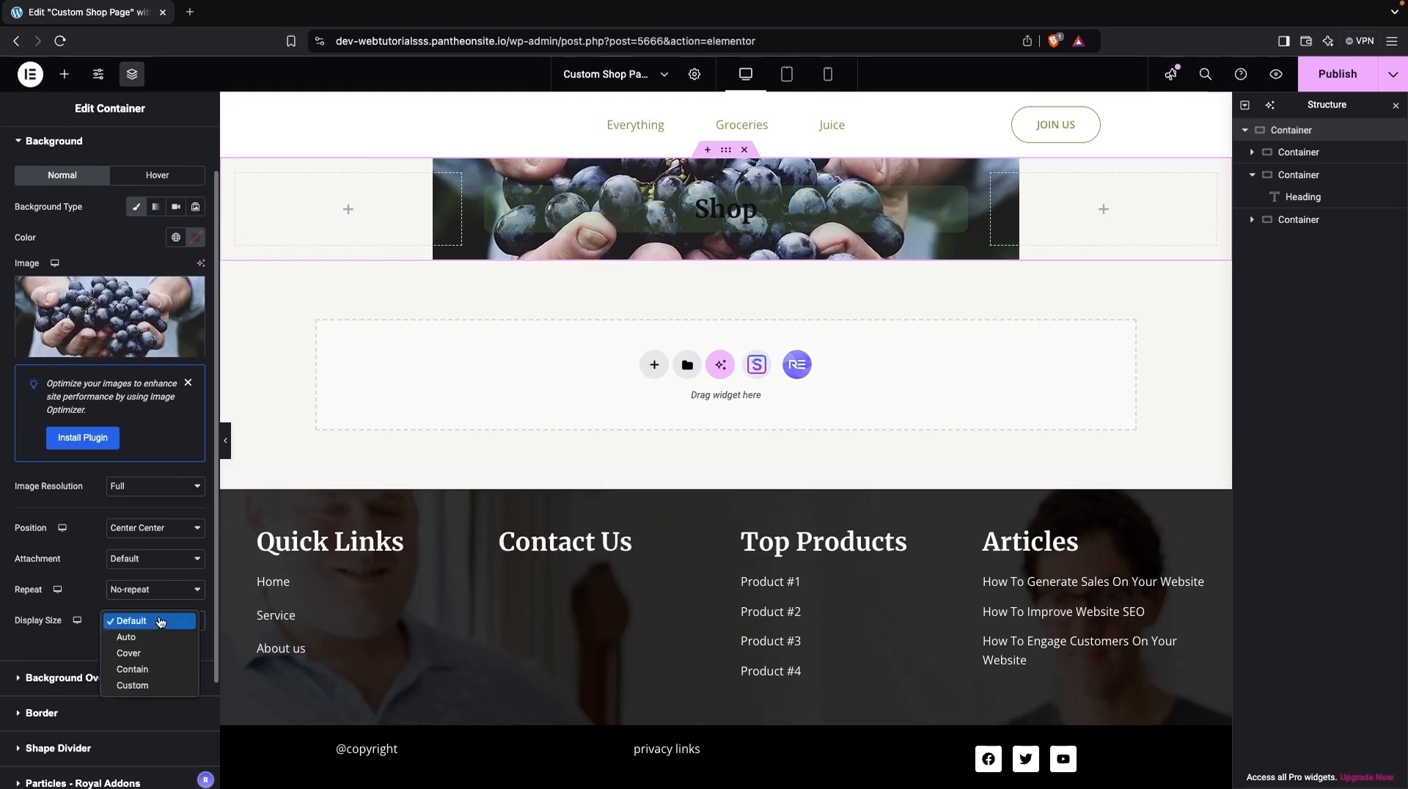
click(134, 652)
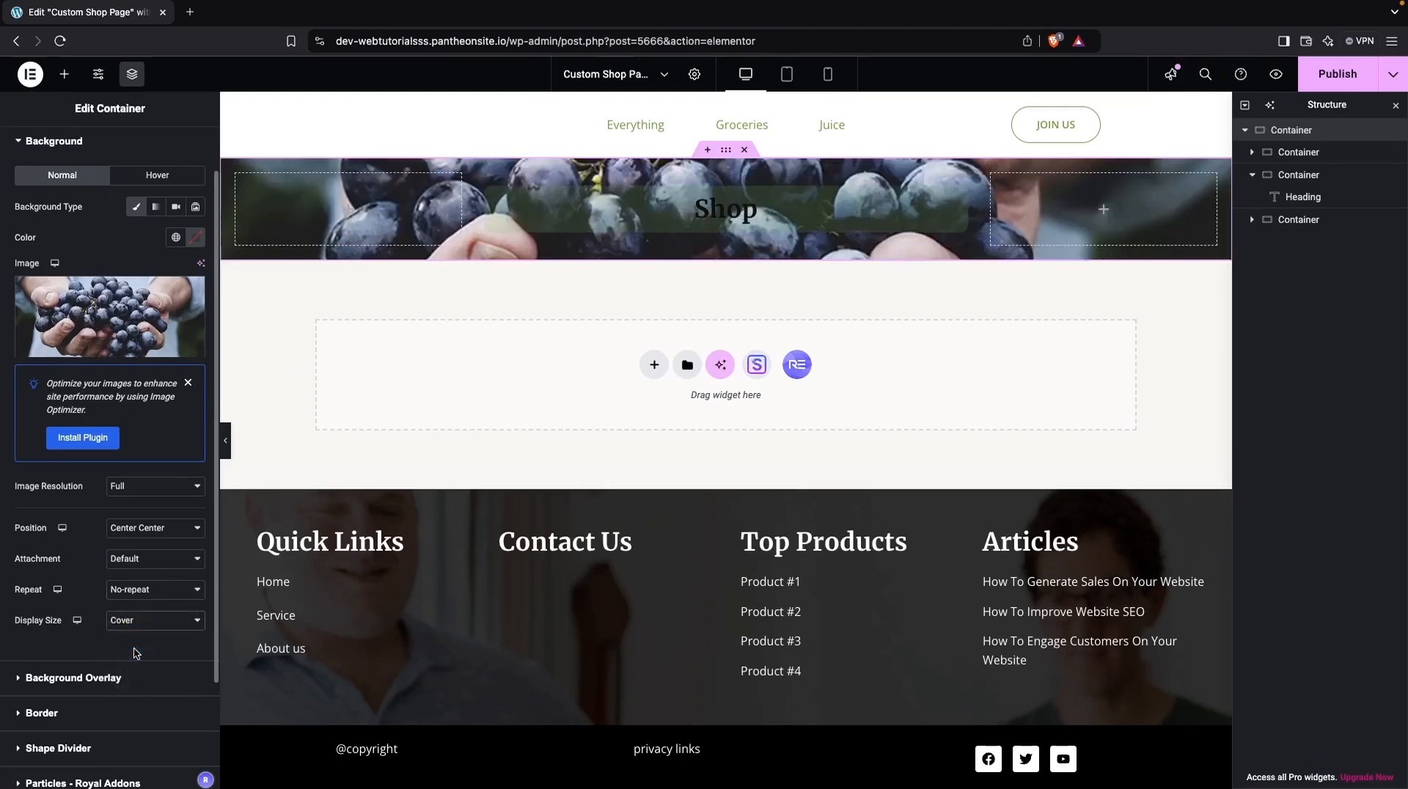
Add a classic background overlay to the outer container in black #000000 with an opacity of 0.7.
scroll(32, 632, down, 3)
click(16, 571)
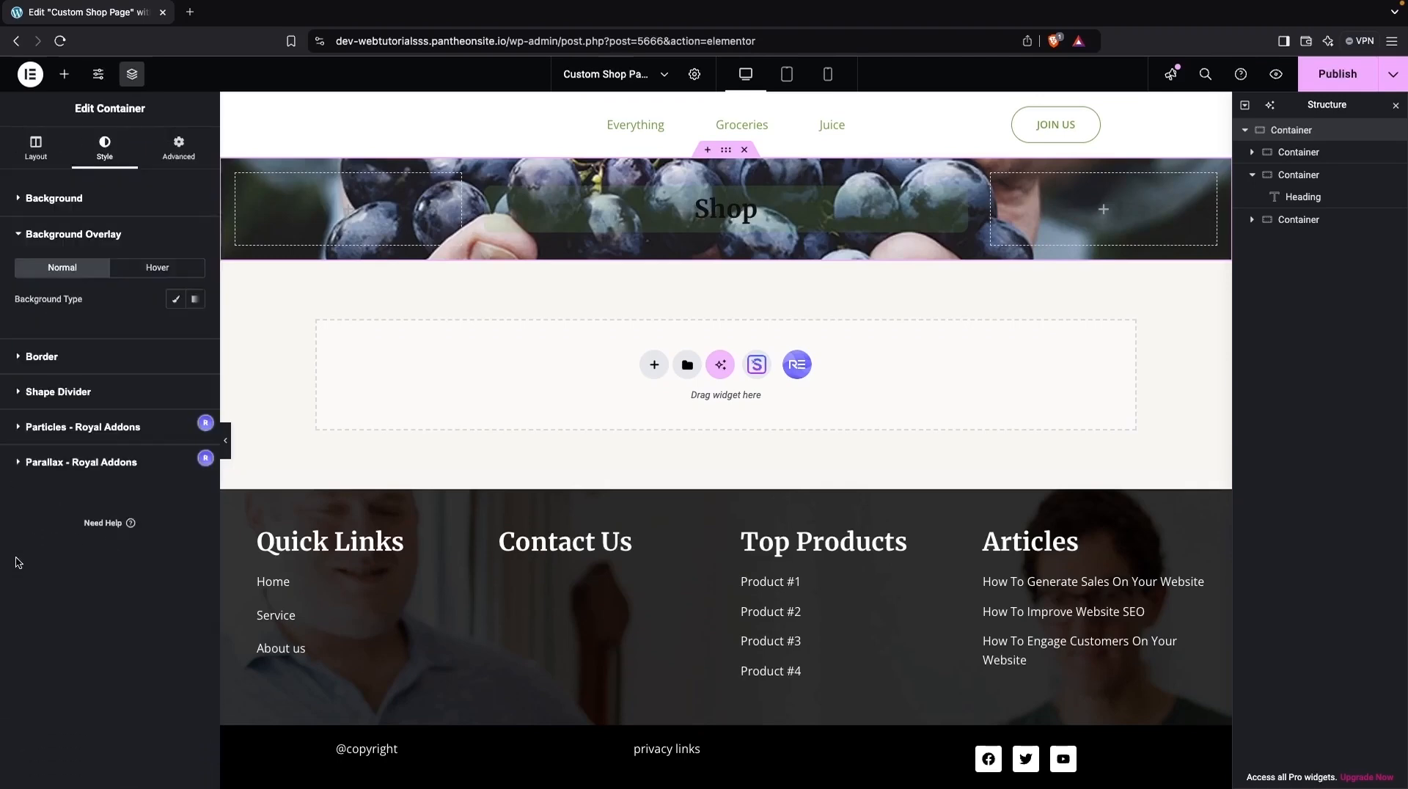
click(176, 299)
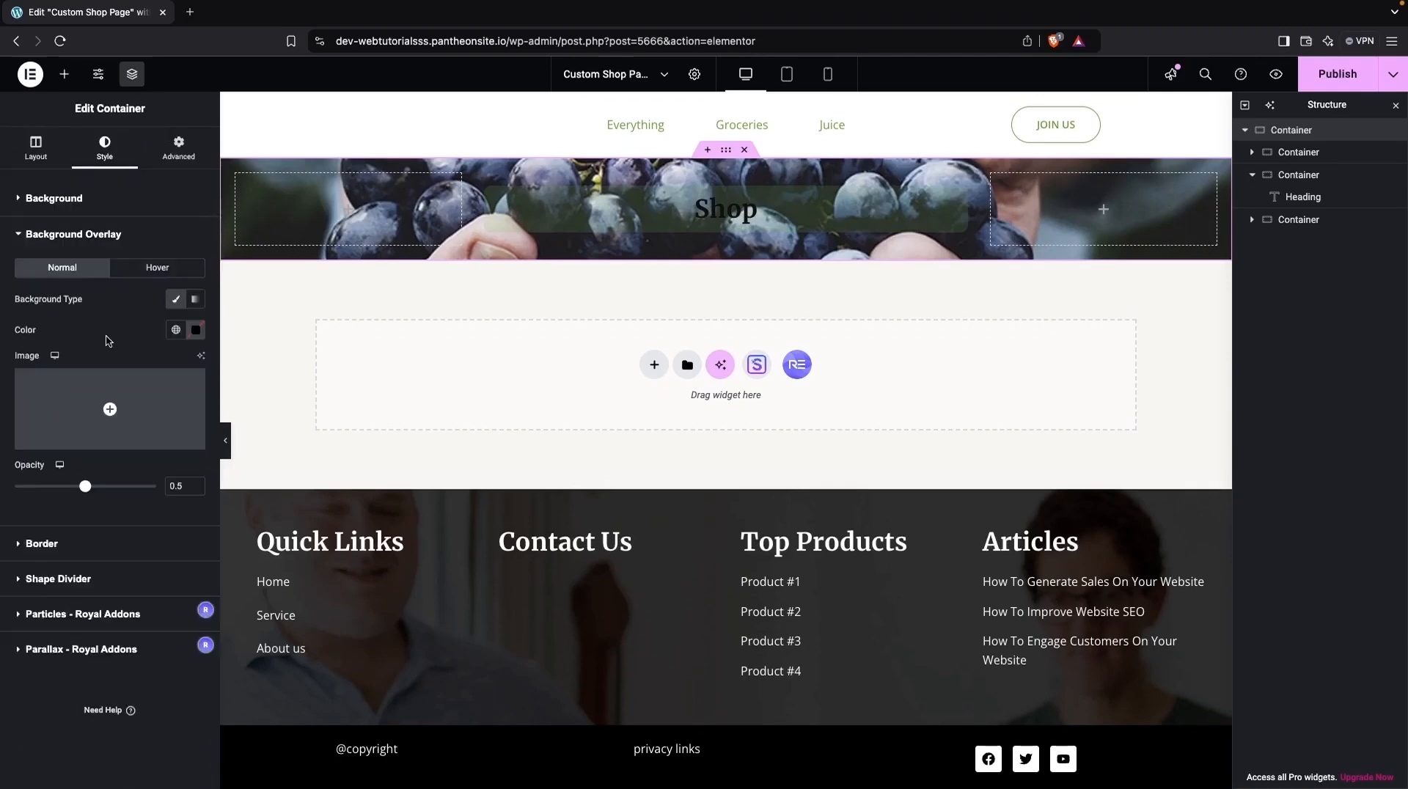
click(196, 330)
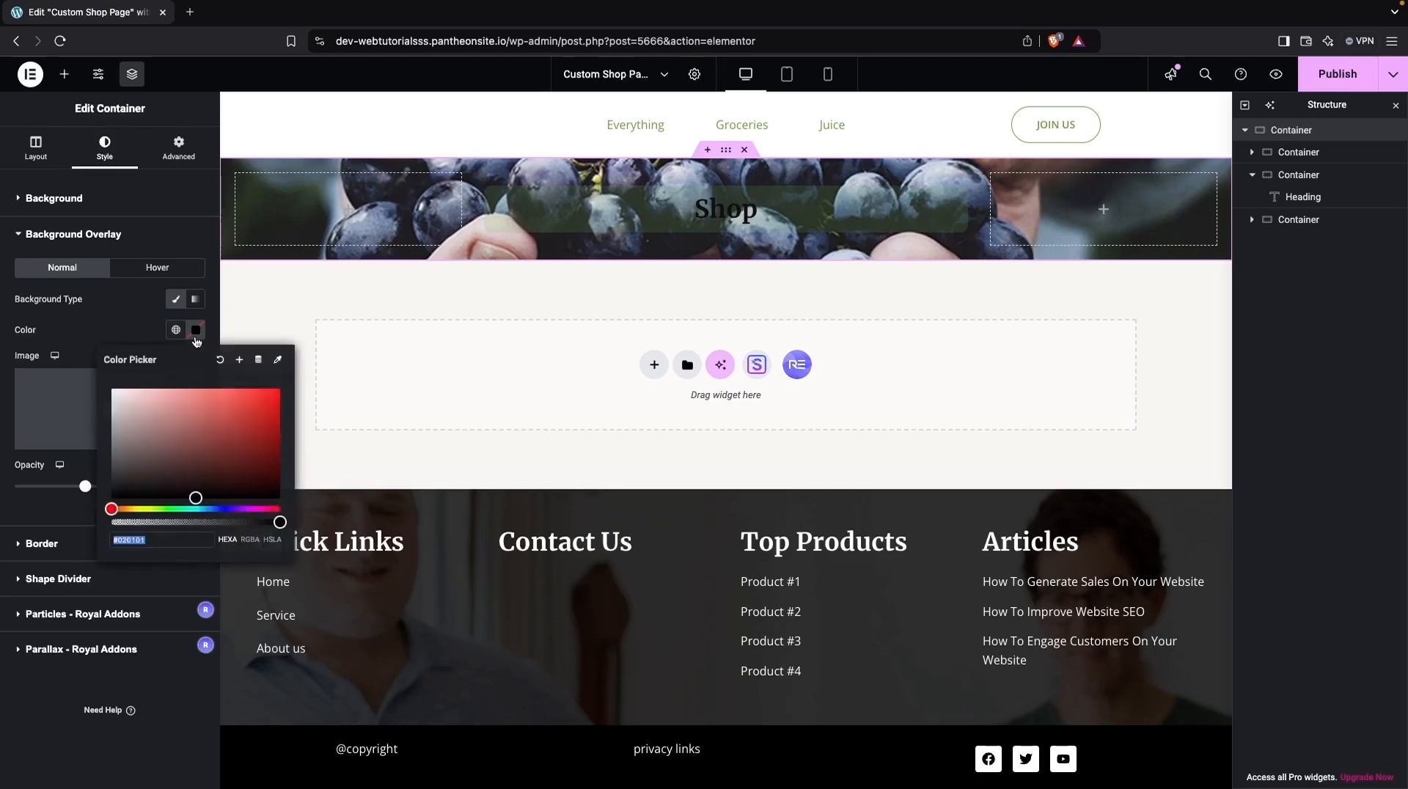
drag(151, 449, 110, 499)
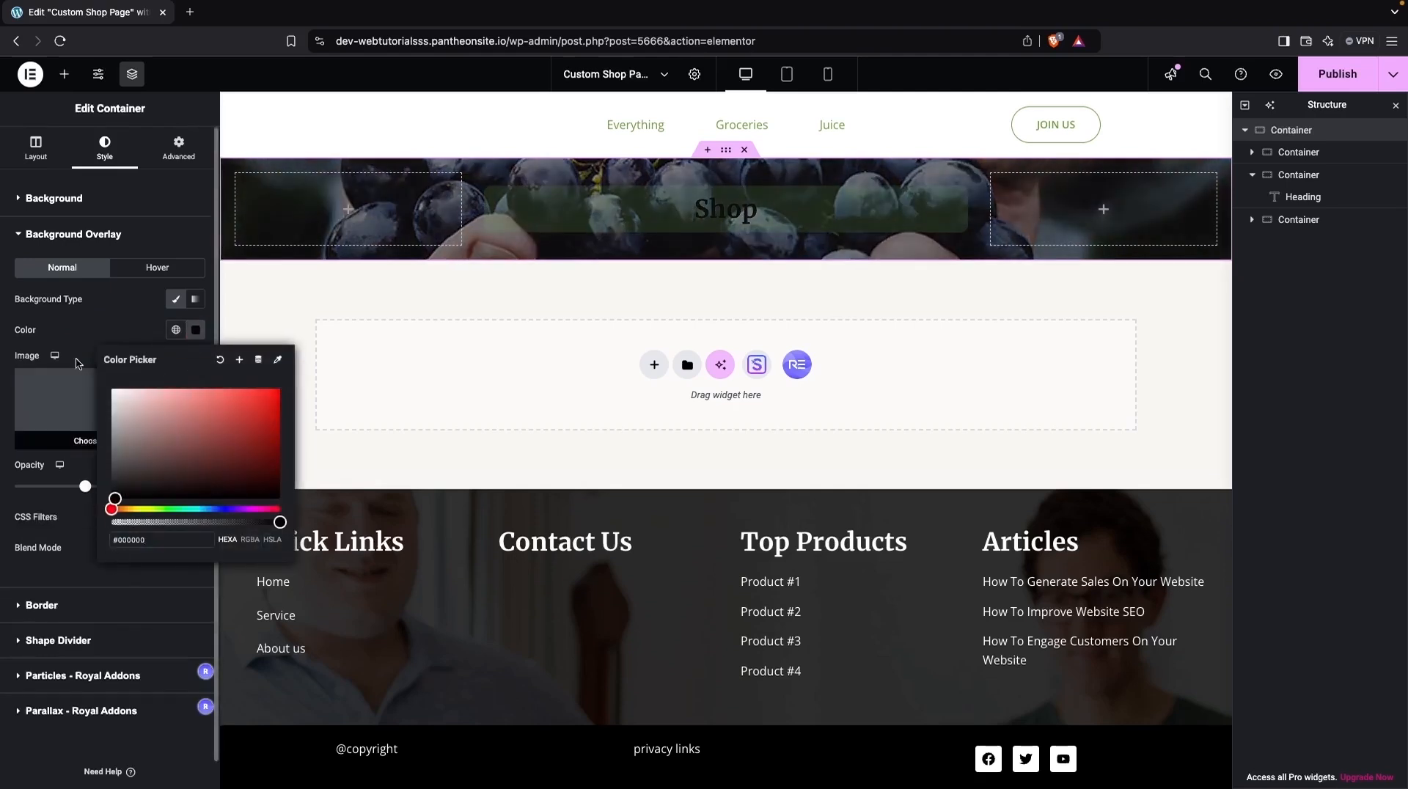
click(79, 321)
drag(86, 489, 117, 488)
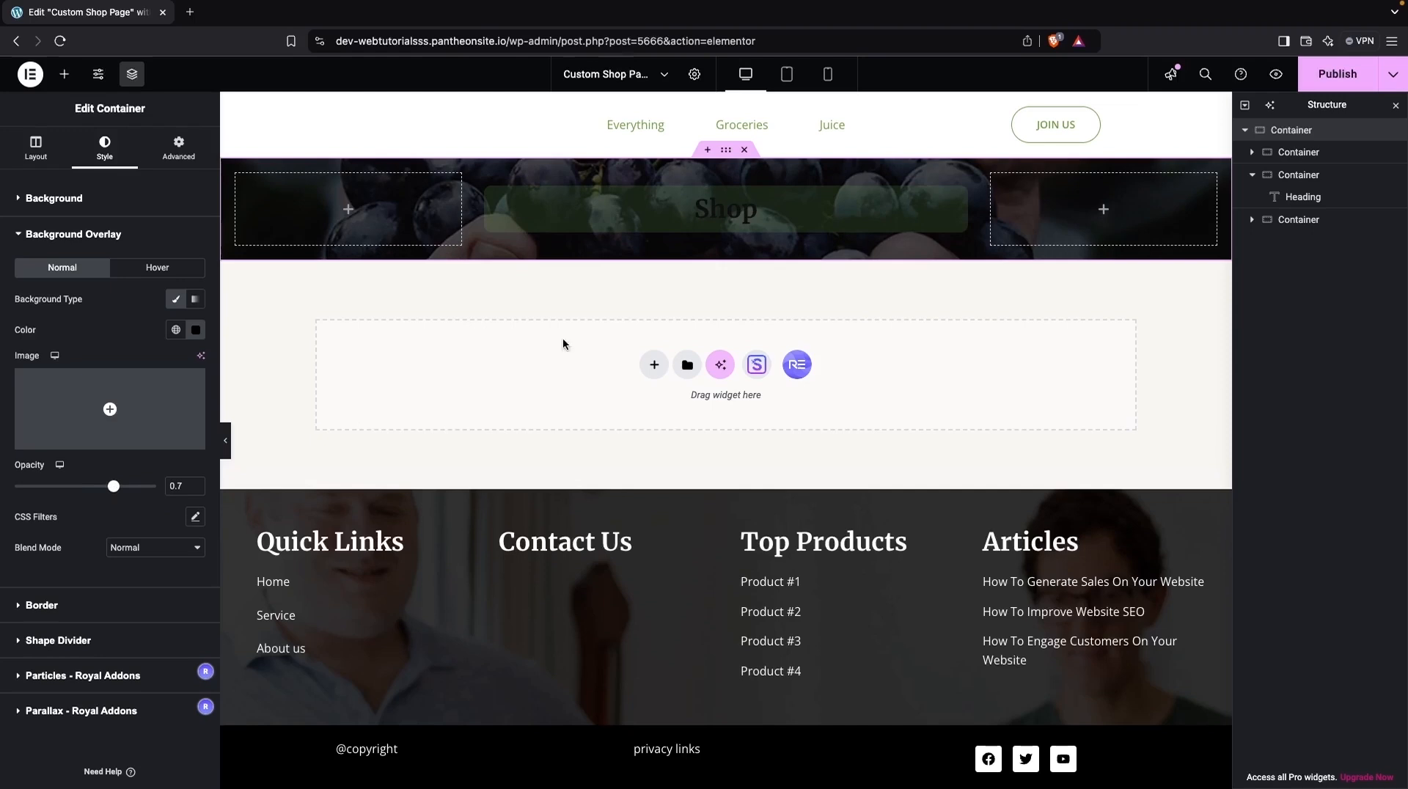
Set the "Shop" heading's text color to the green global color.
click(706, 215)
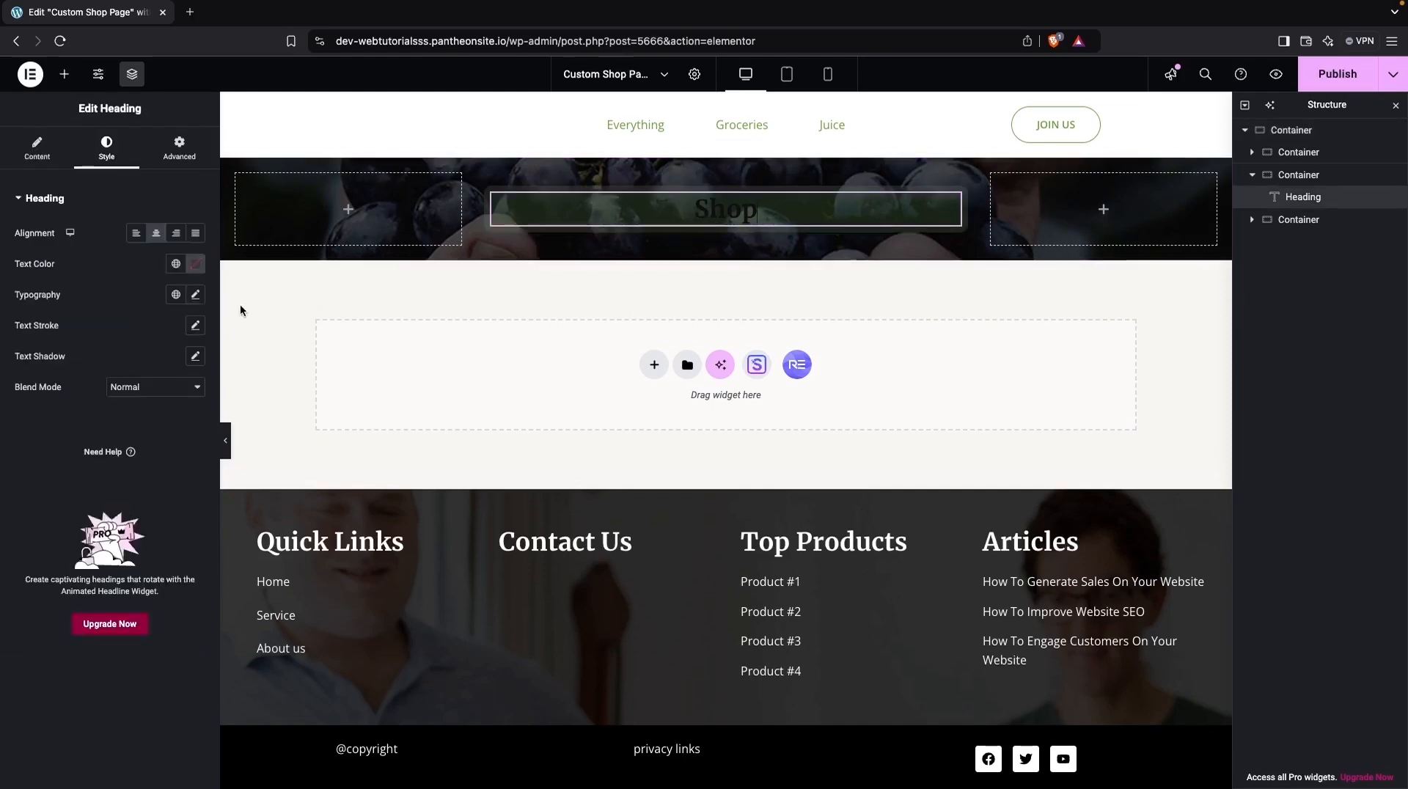
click(198, 269)
drag(158, 360, 82, 313)
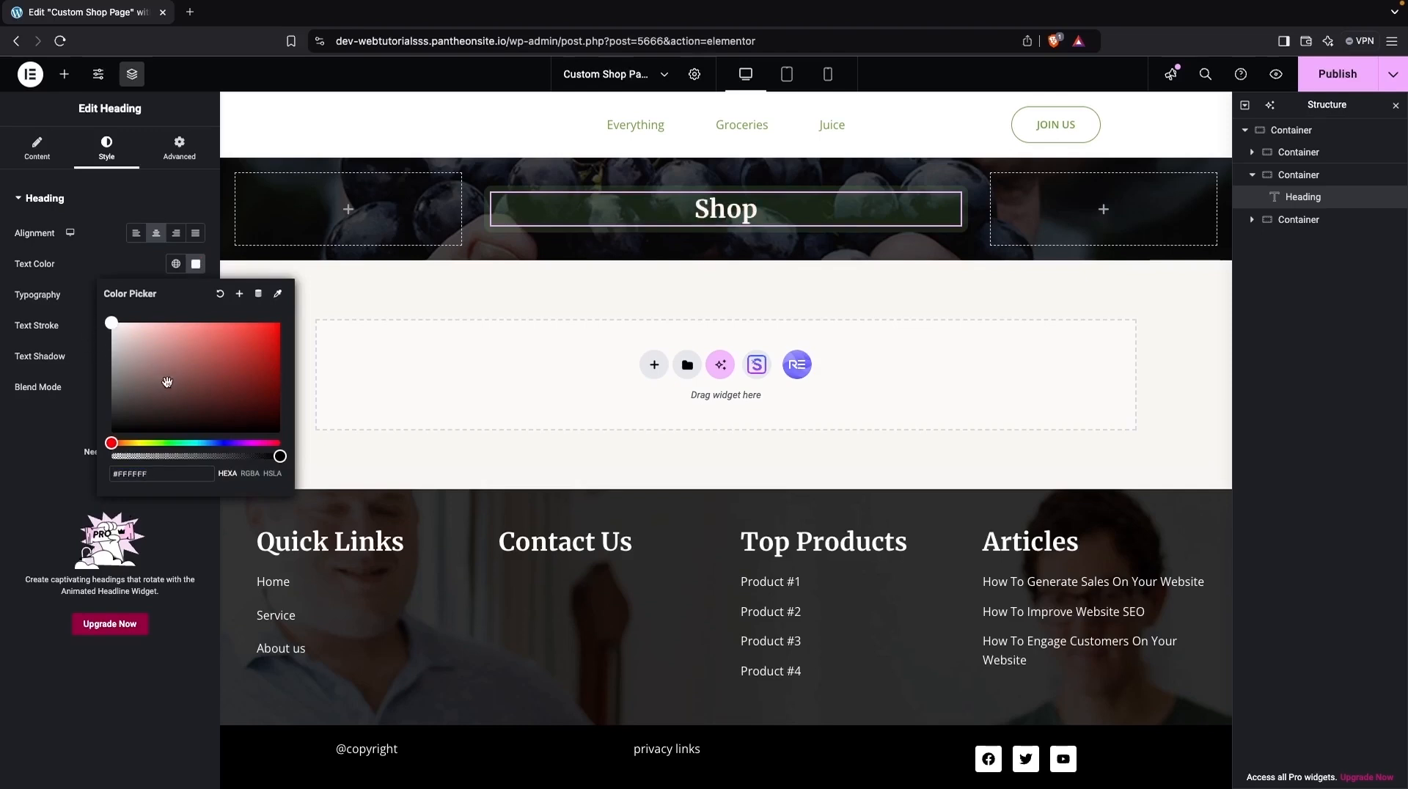
click(179, 266)
click(79, 431)
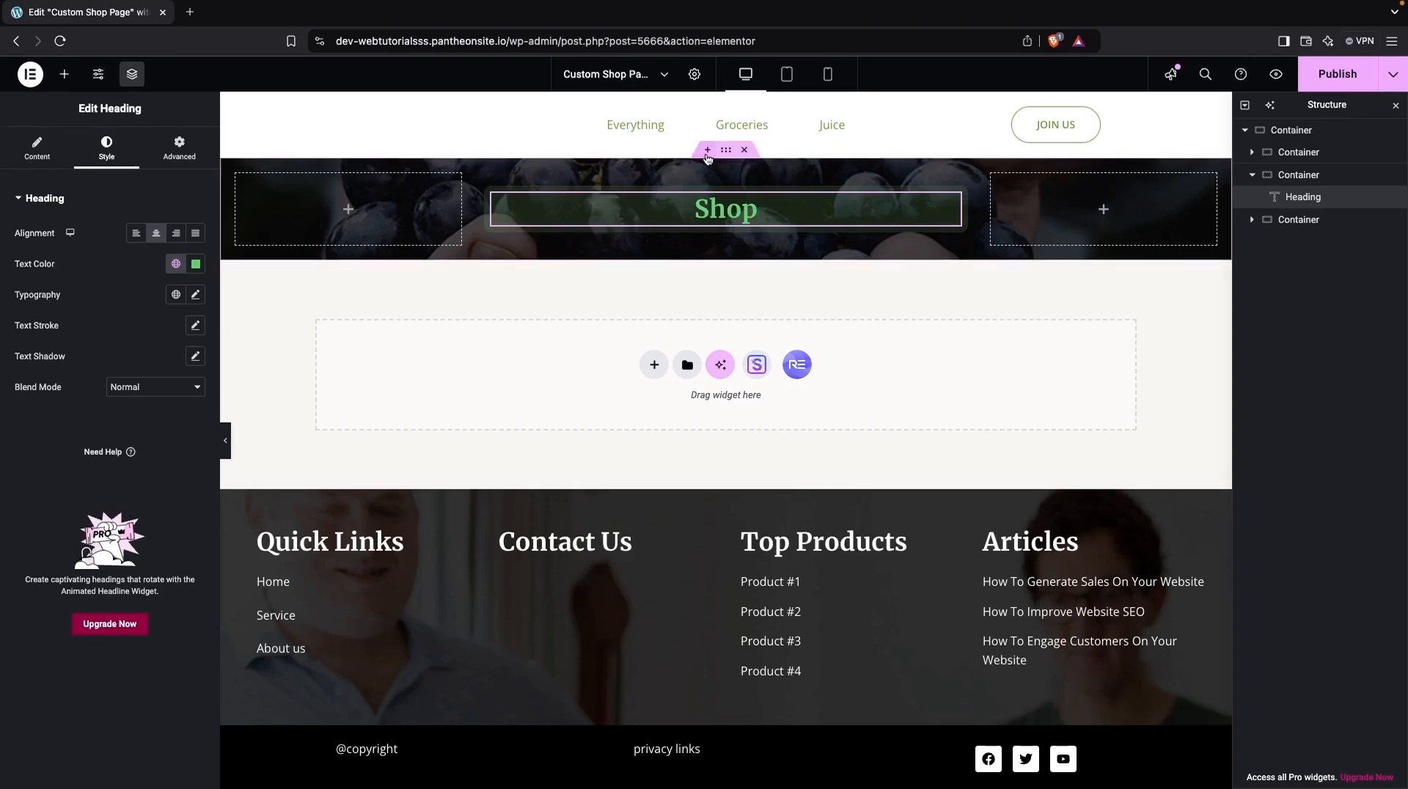
Set the outer container's minimum height to 275 px.
click(465, 252)
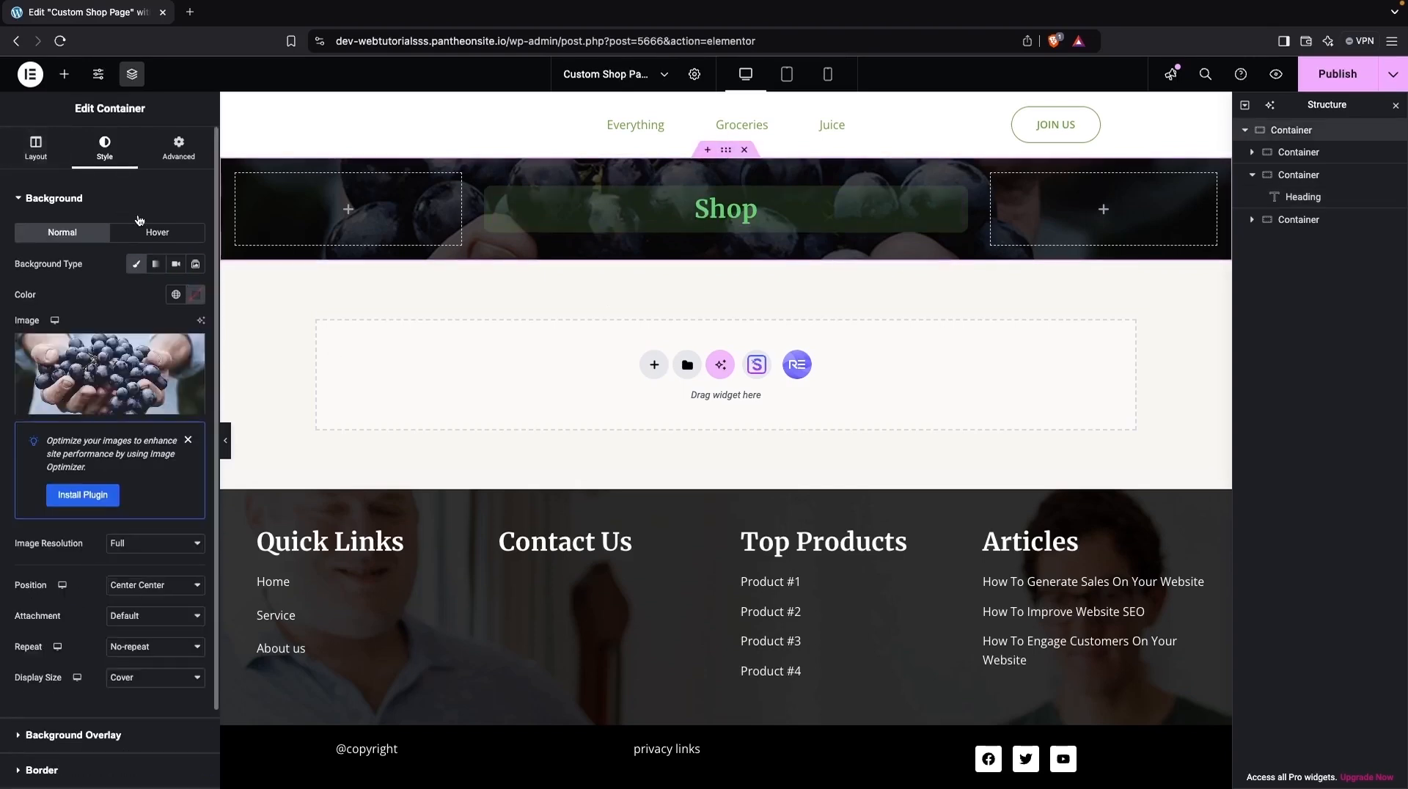
click(40, 162)
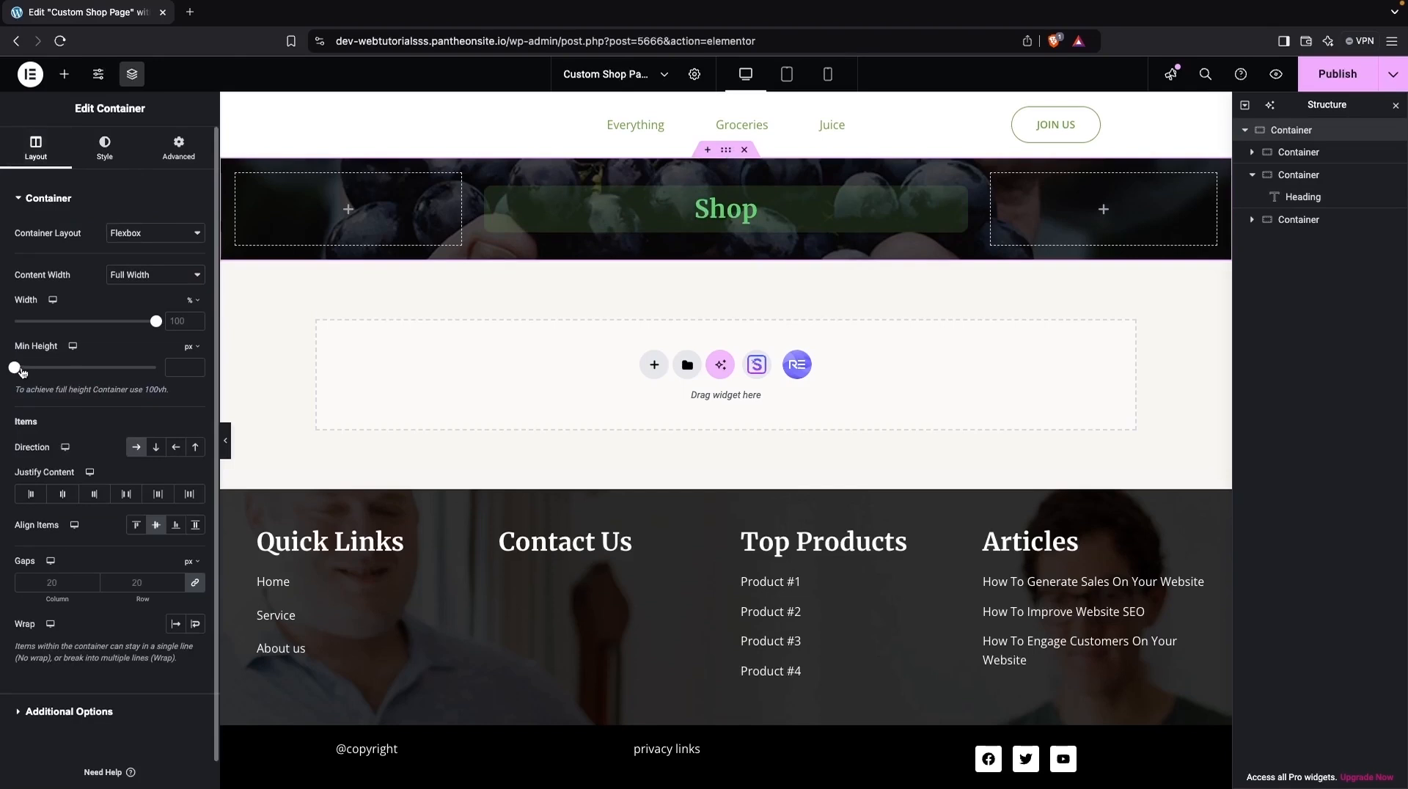
drag(19, 371, 45, 374)
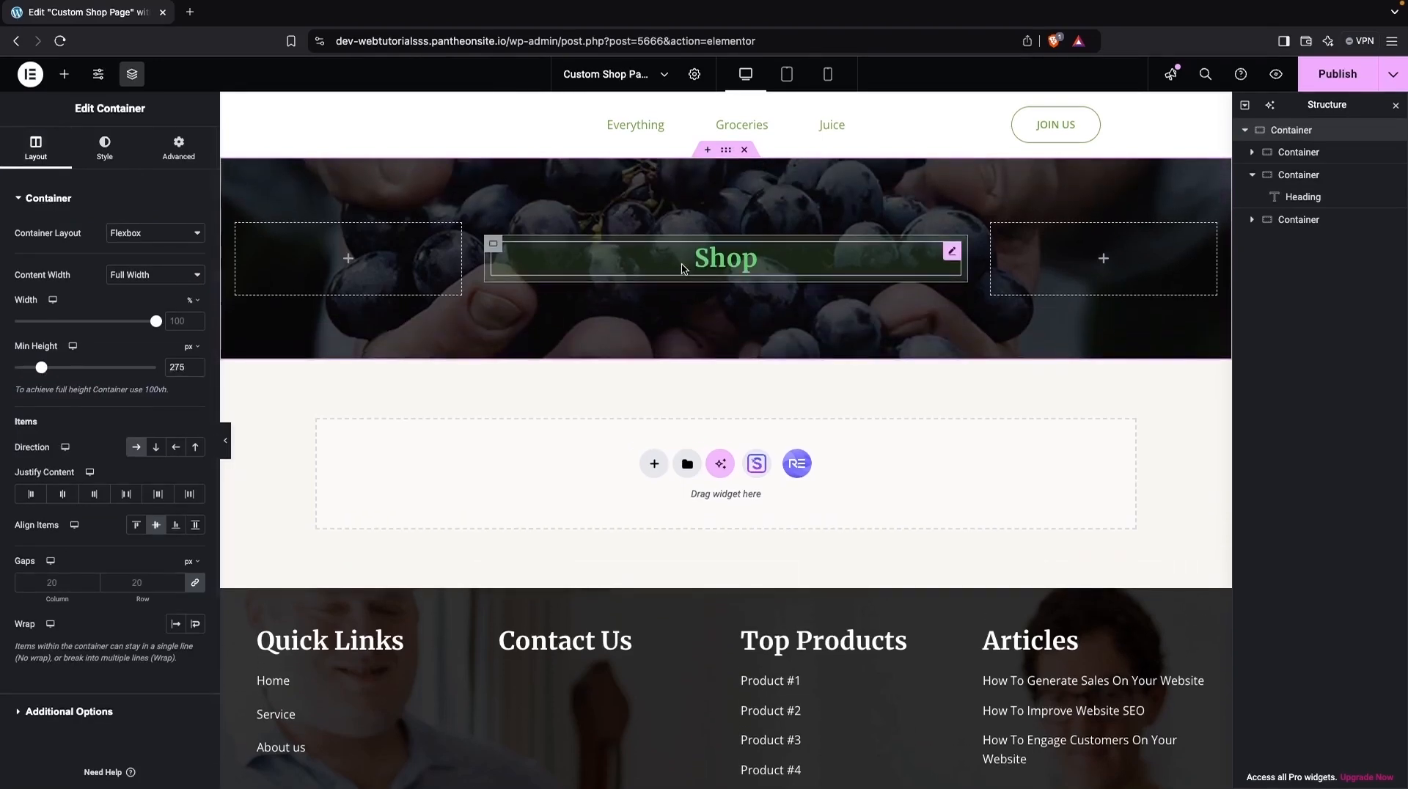
Set the "Shop" heading's typography to a size of 60 px and the Acme font family.
click(637, 272)
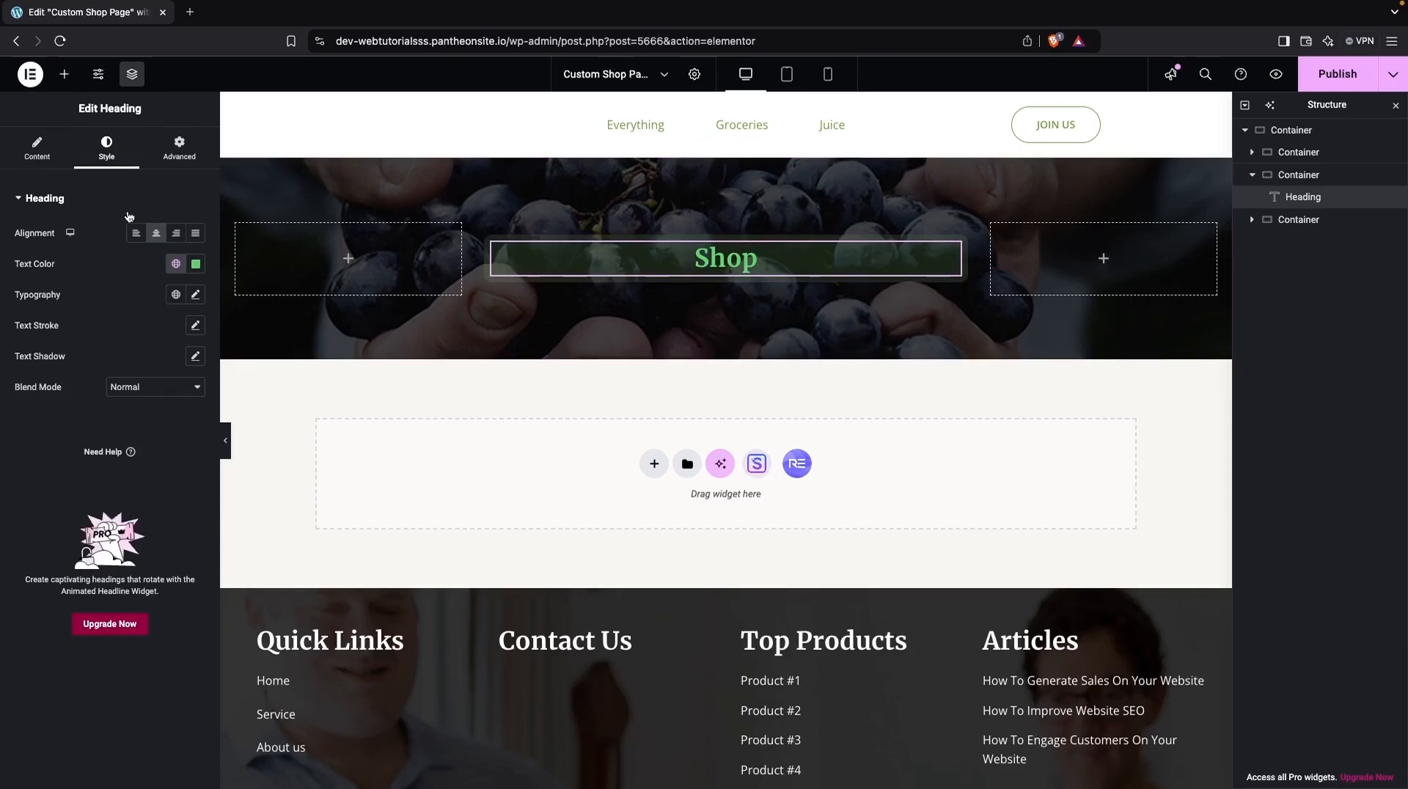
click(196, 295)
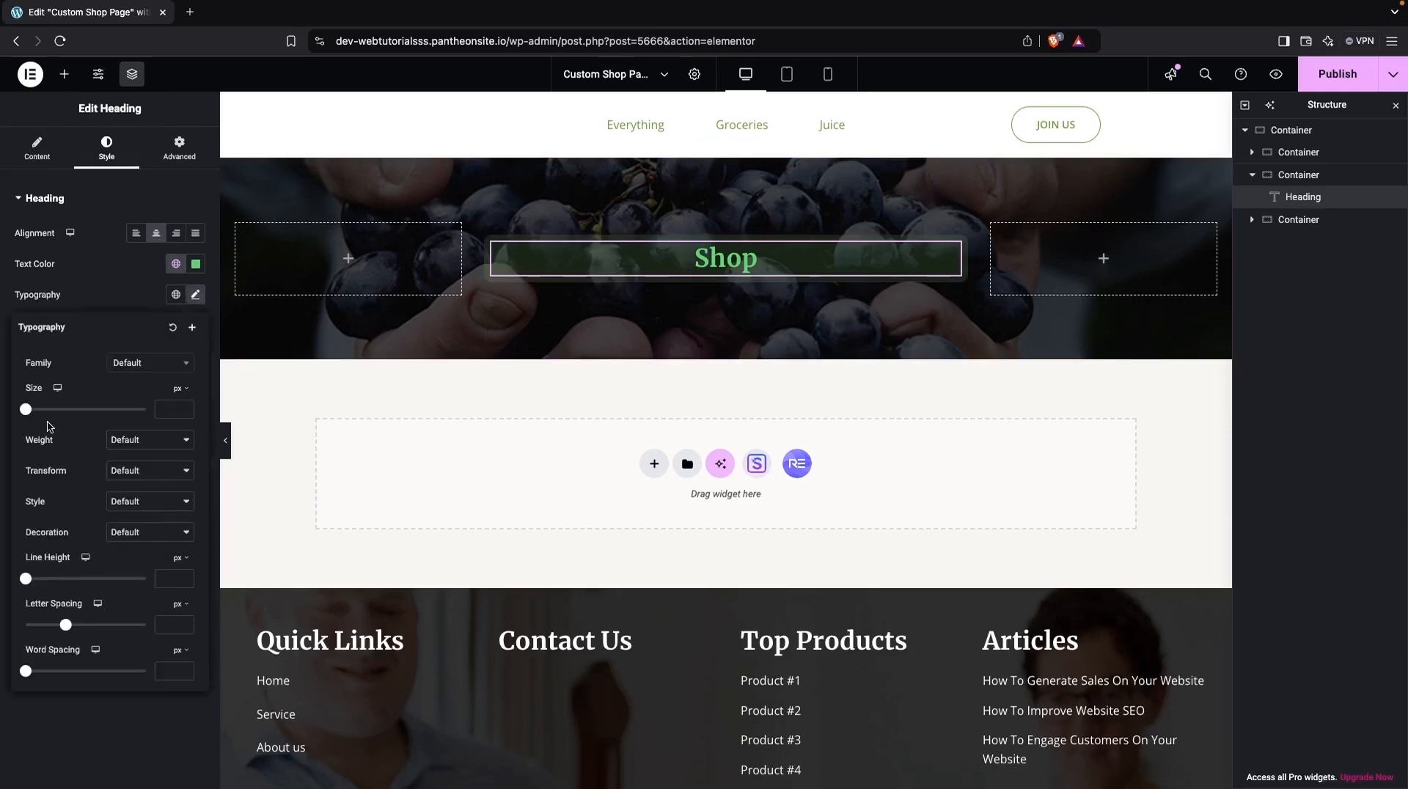
drag(26, 411, 62, 413)
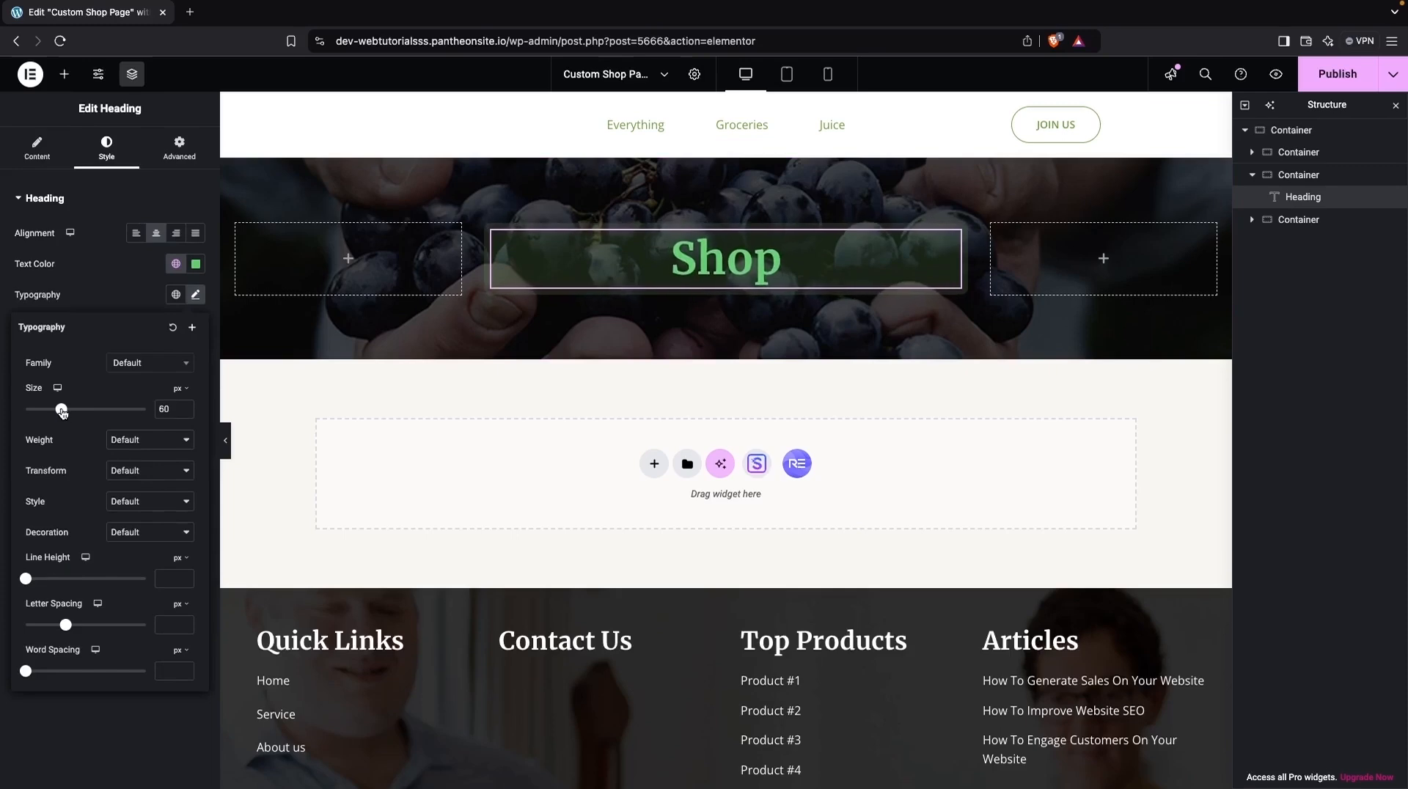
click(156, 365)
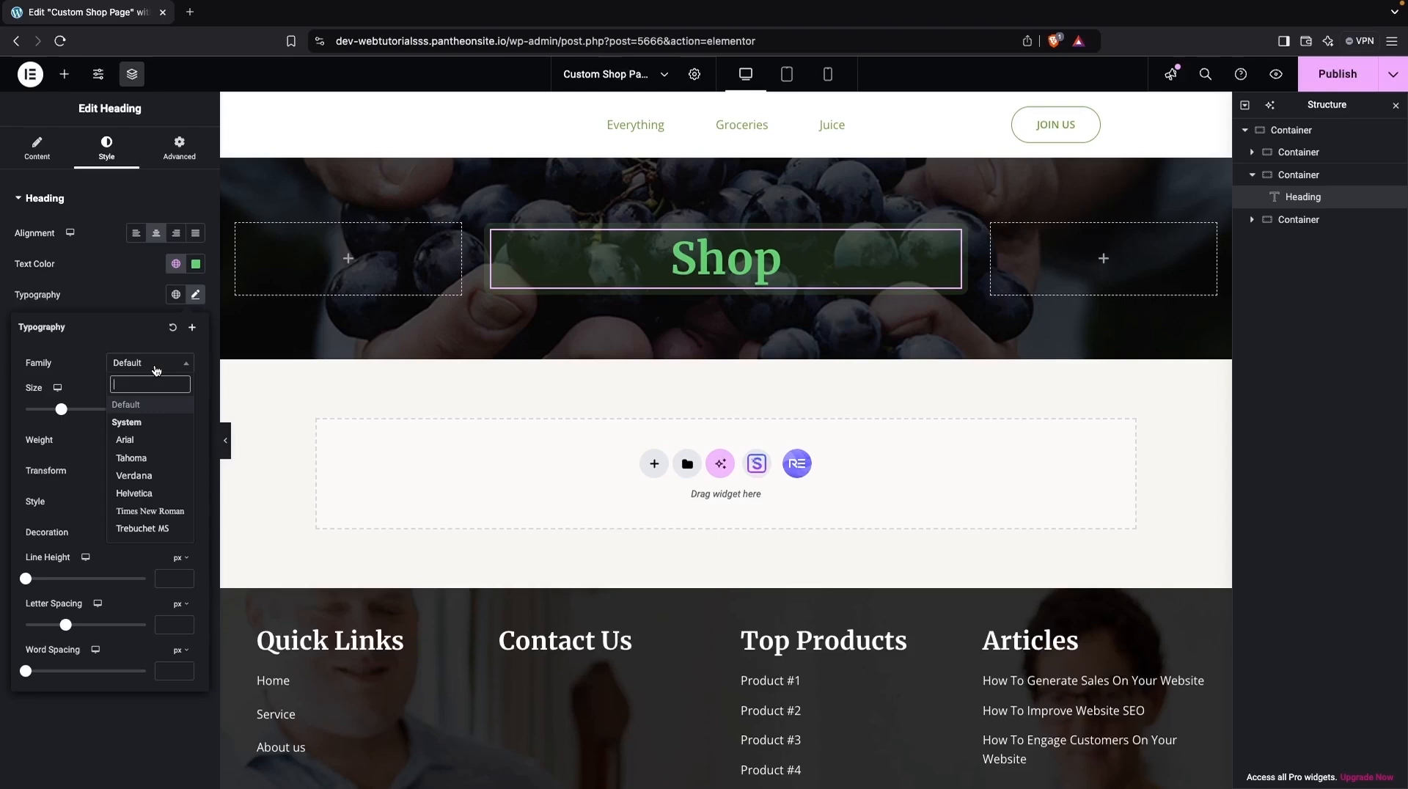
text(Acme)
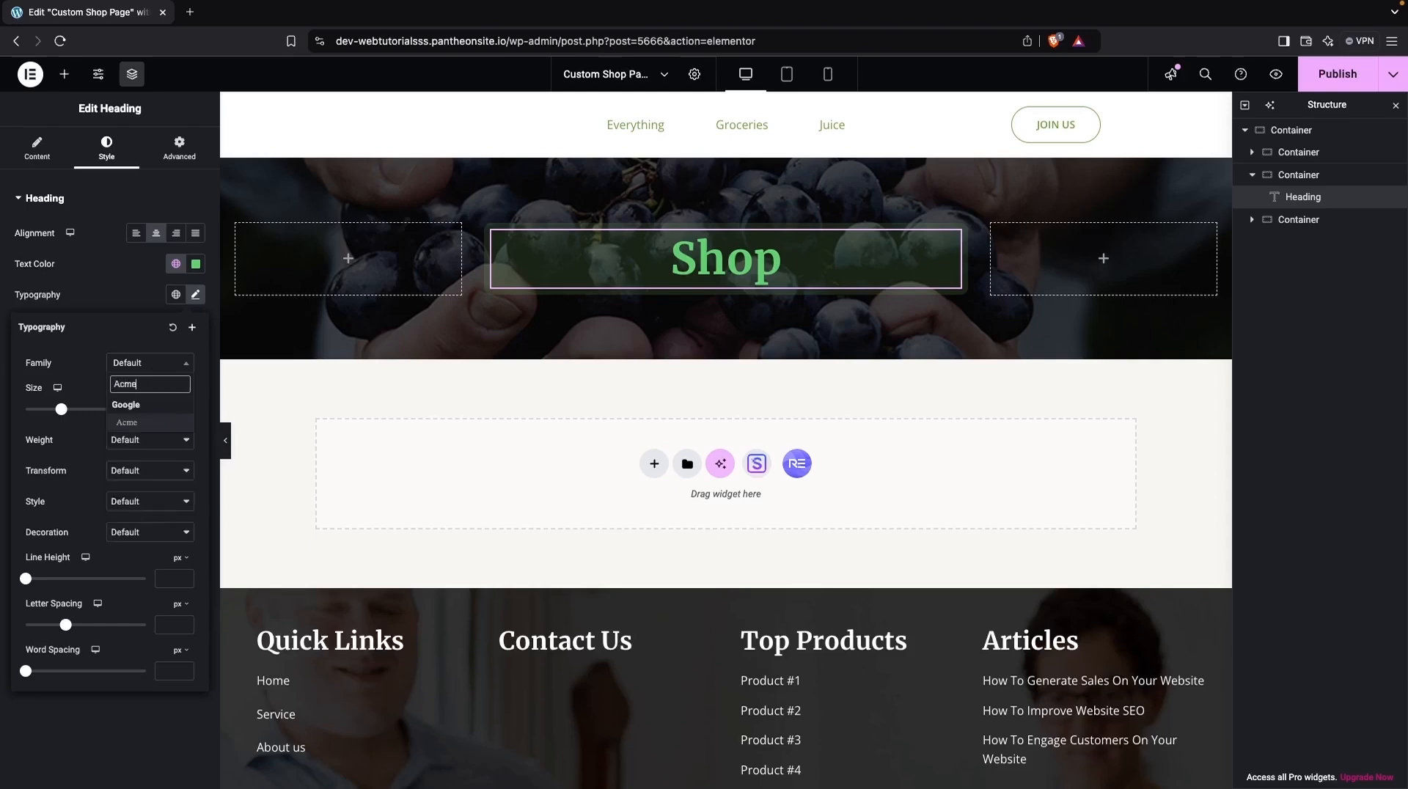
click(143, 423)
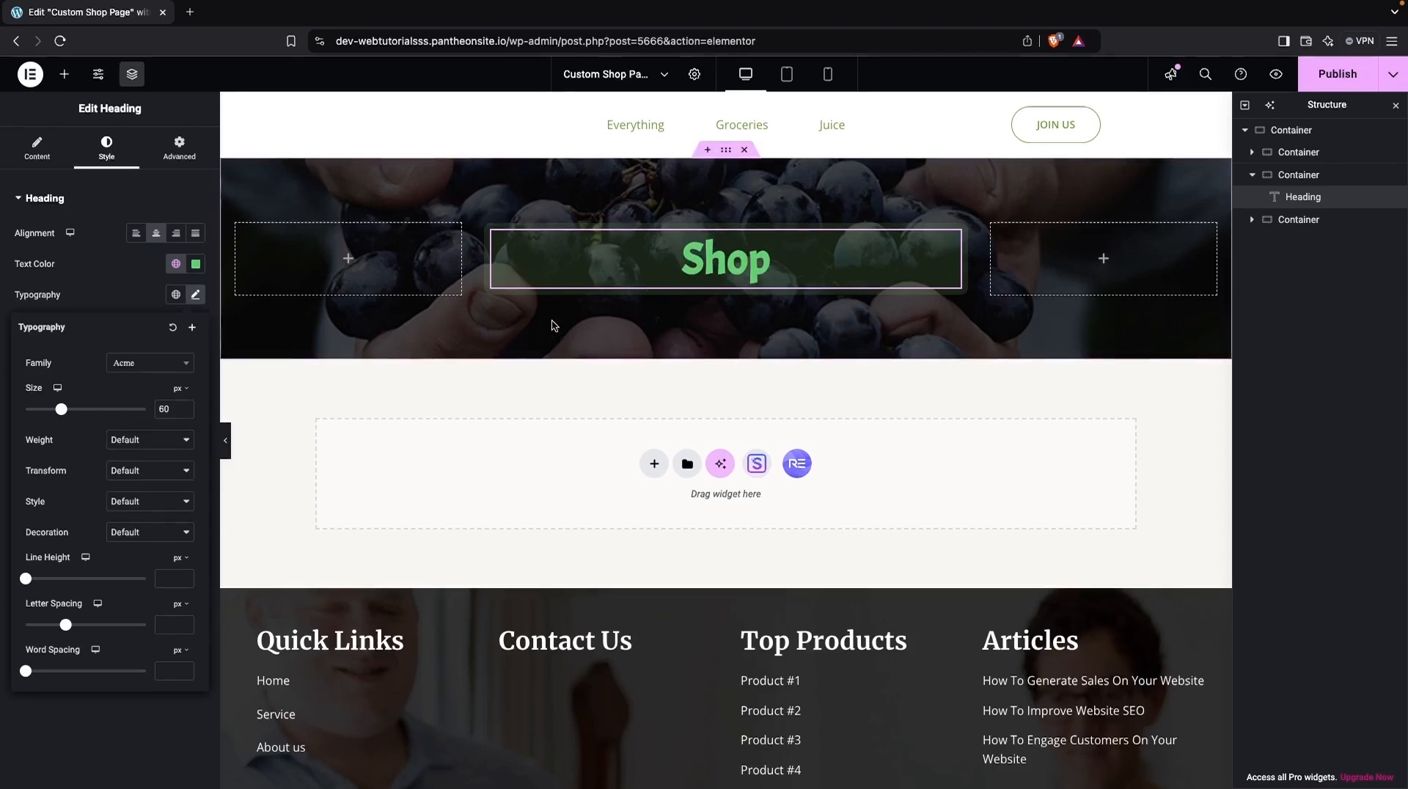
Add a Flexbox container with a narrow column and a wide column below the "Shop" header.
scroll(510, 367, down, 1)
scroll(520, 411, down, 1)
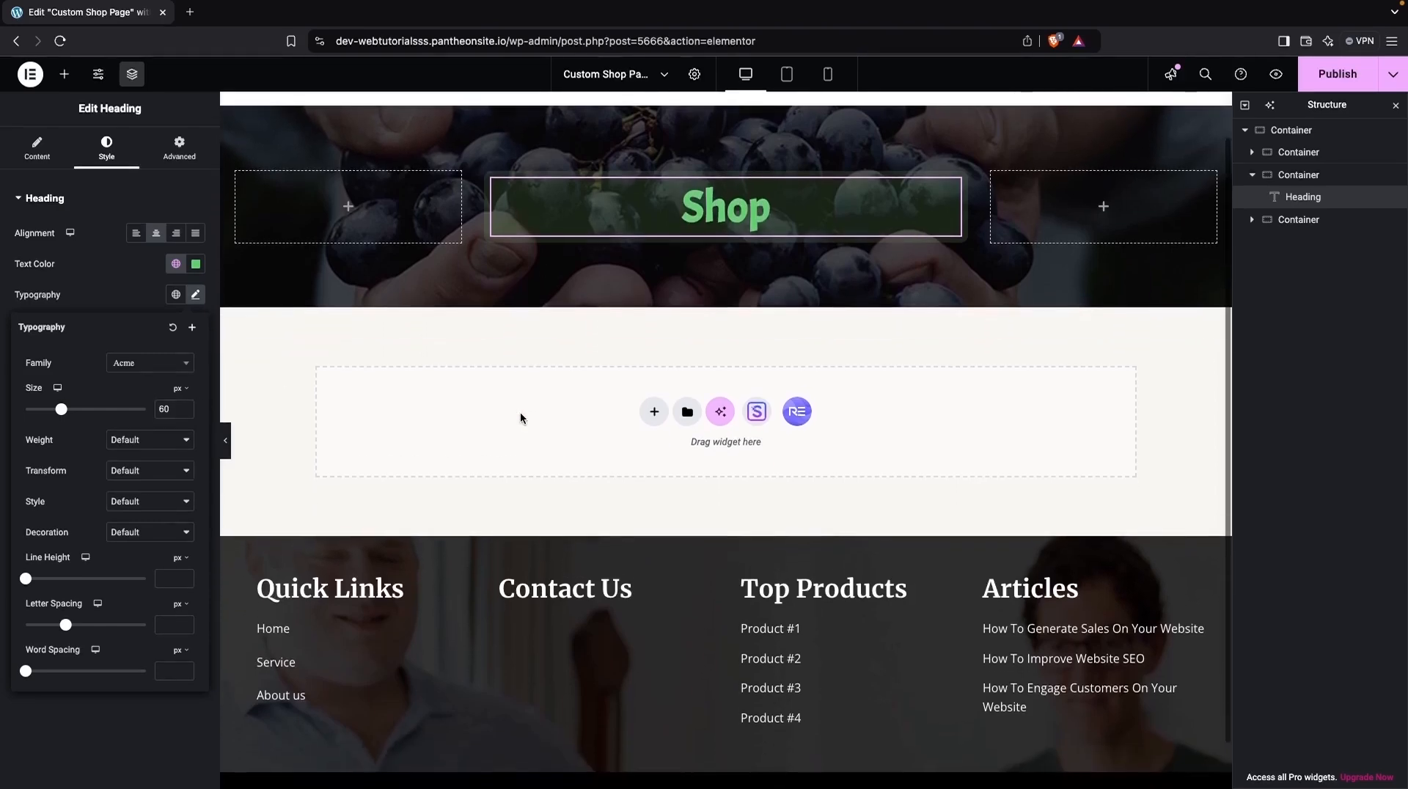
click(645, 413)
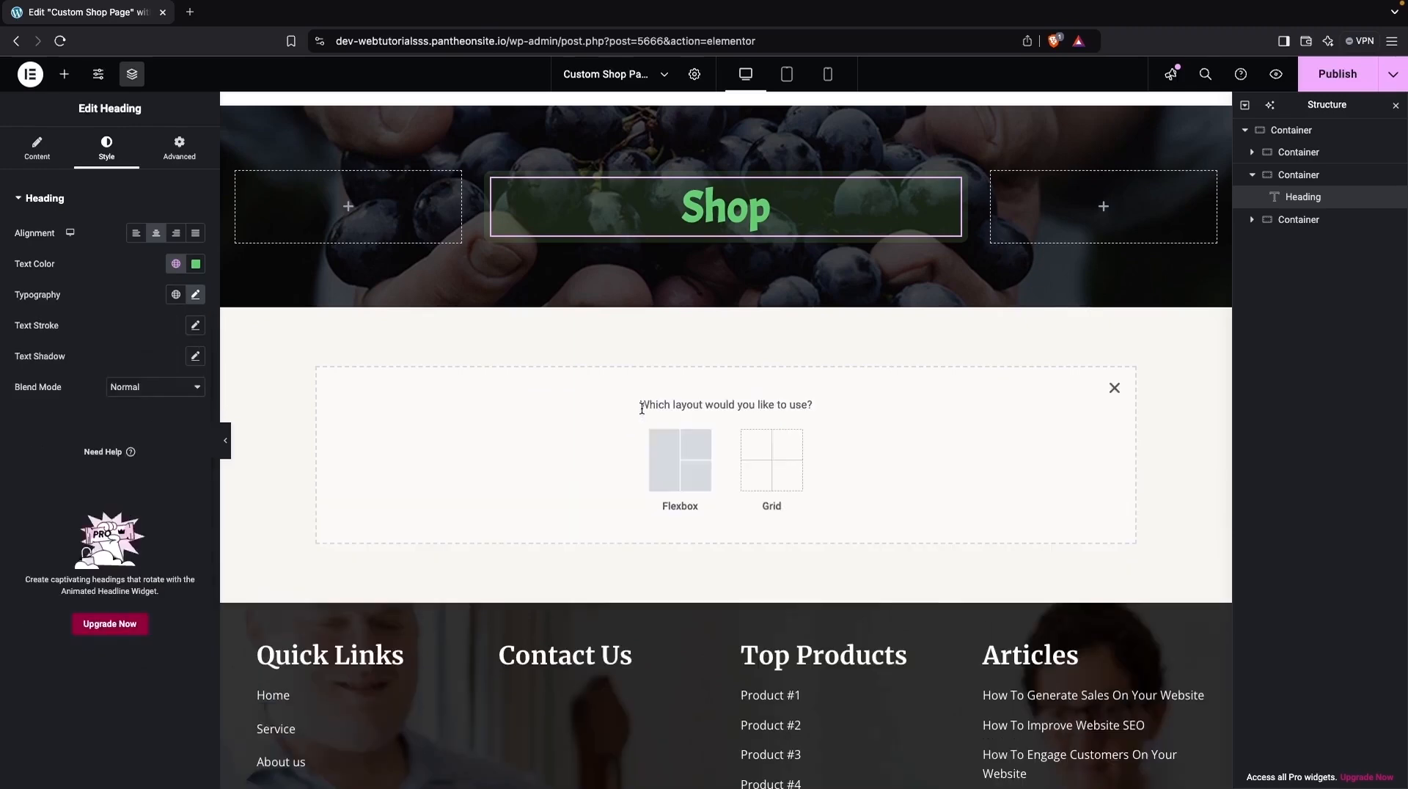
click(681, 462)
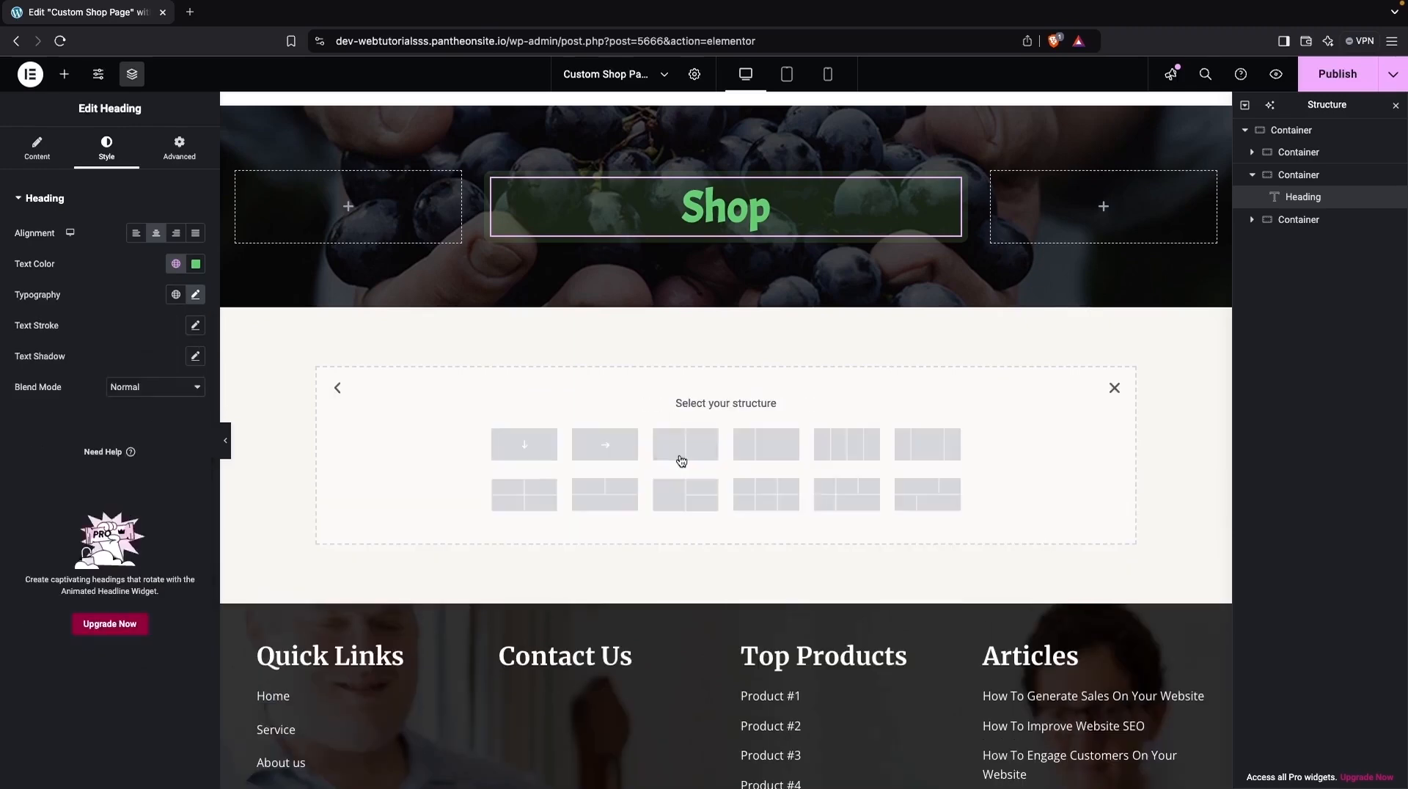
scroll(655, 351, down, 1)
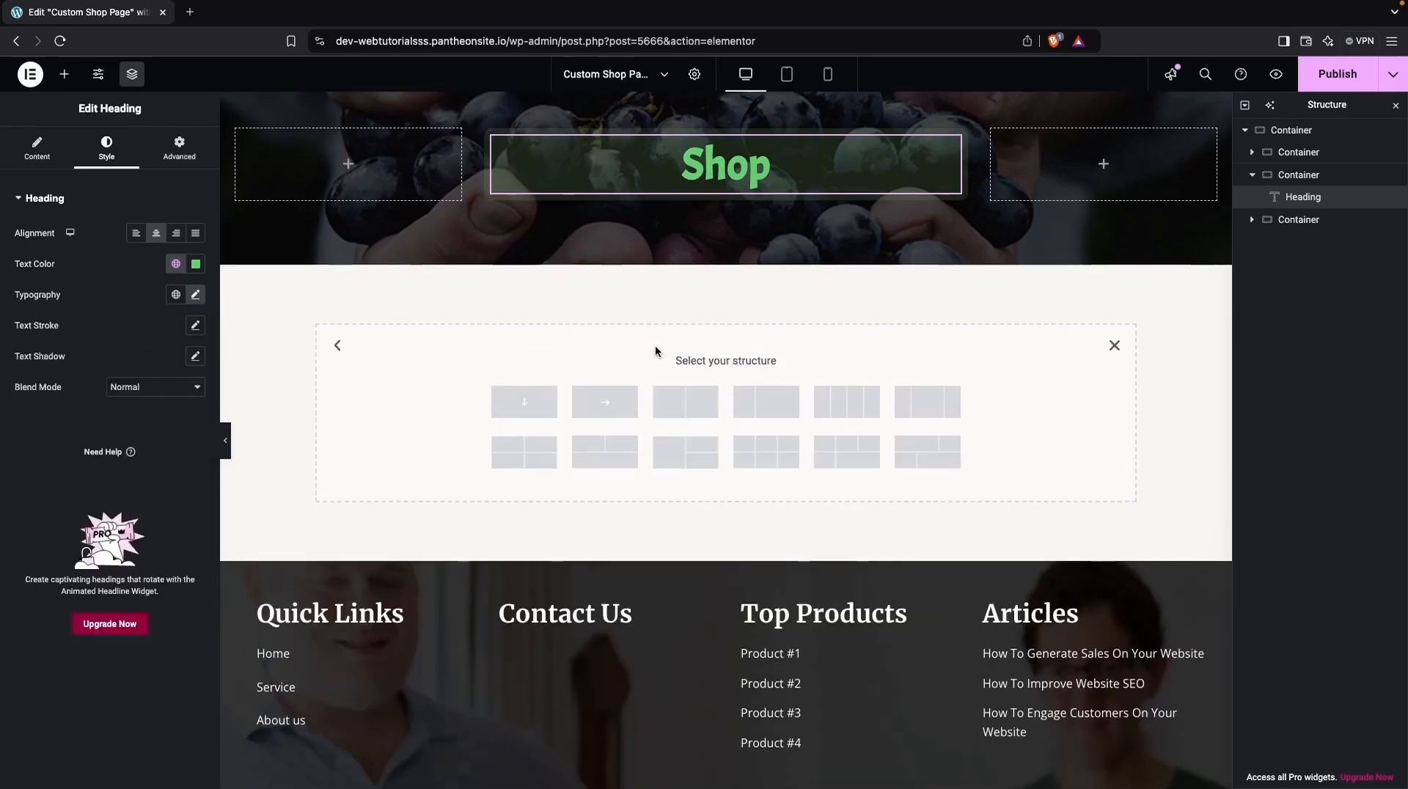
click(767, 410)
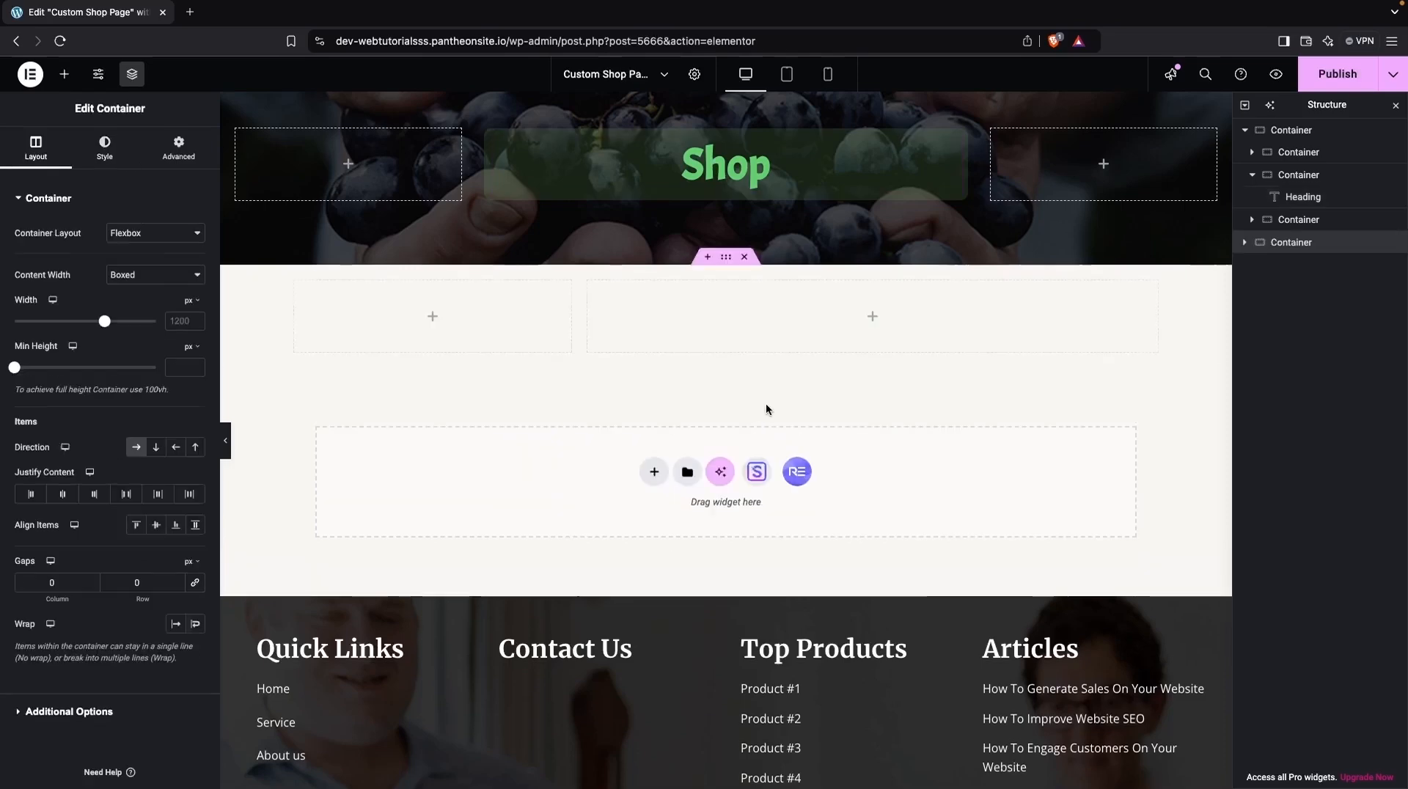
Find the WL: Product Archive Layout (Default) widget by searching "archi" and place it in the wide column of the new container.
click(65, 74)
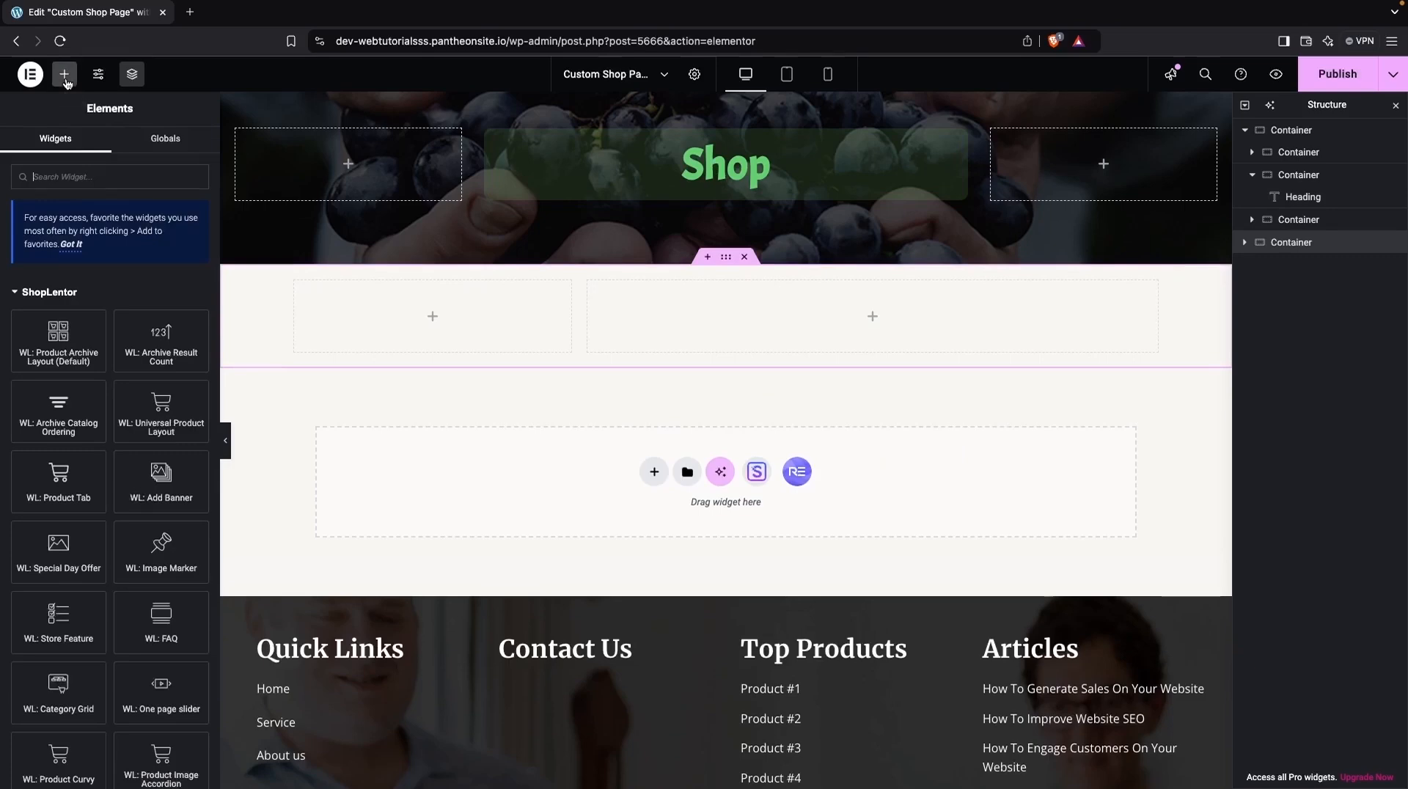
click(101, 178)
text(arch)
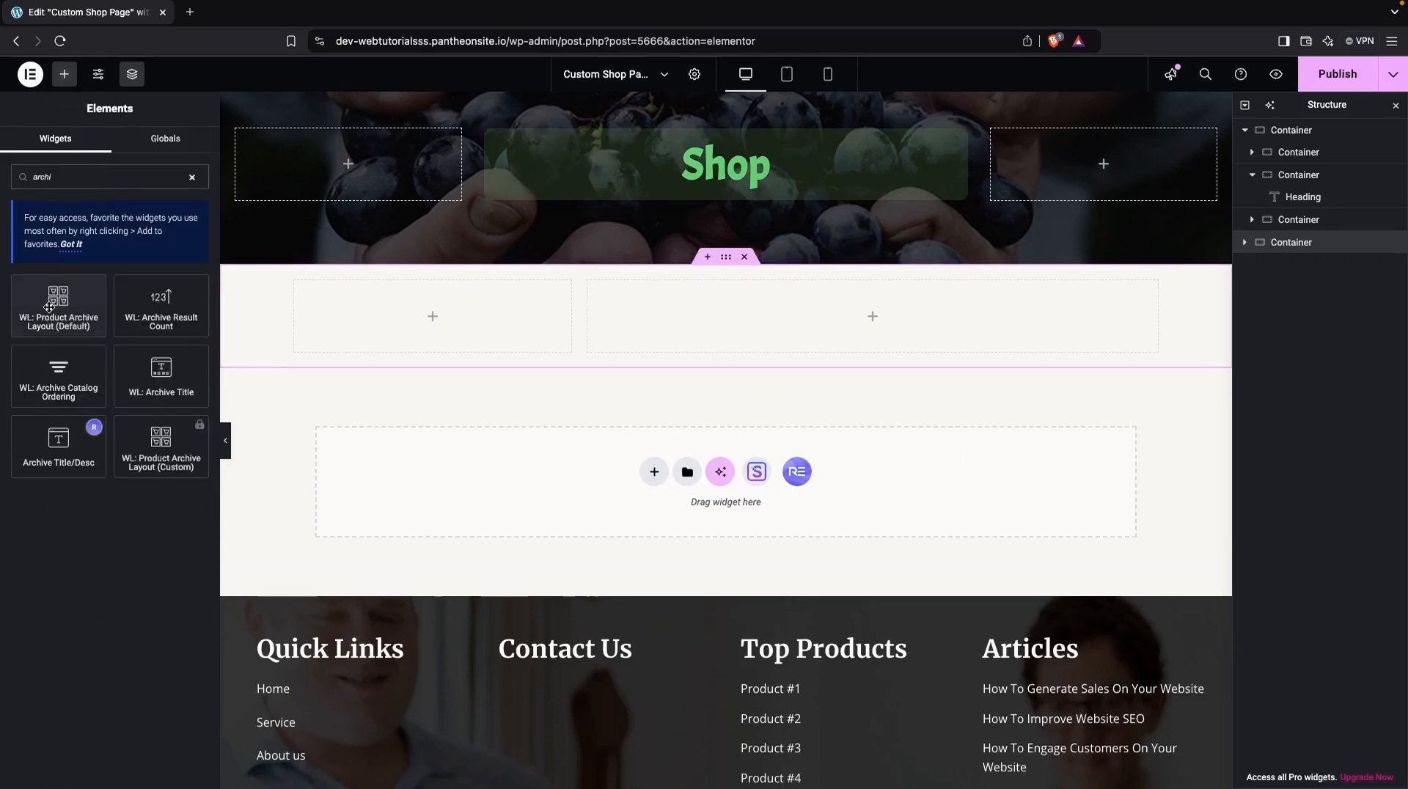
text(i)
drag(44, 313, 711, 313)
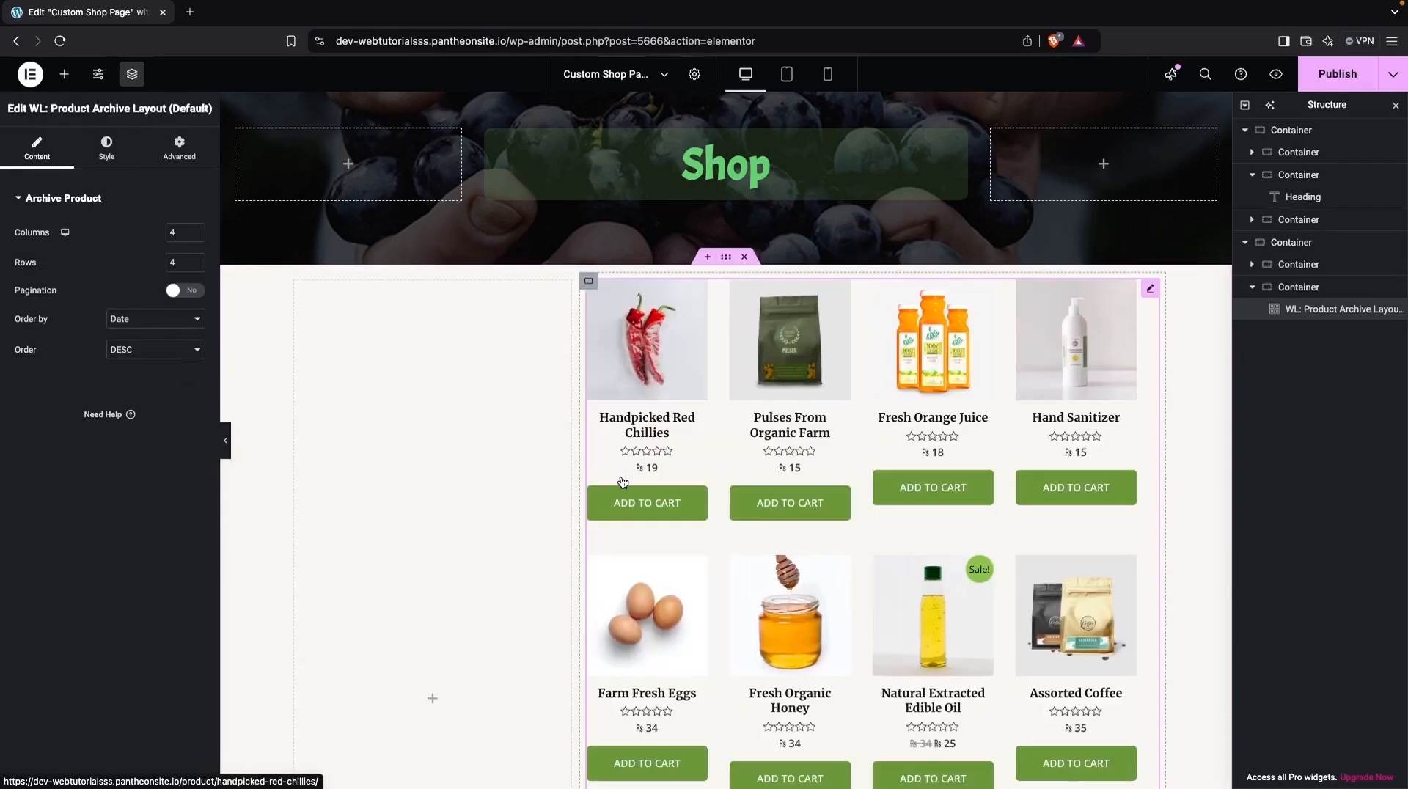
Enable pagination for the product archive layout.
scroll(623, 481, down, 3)
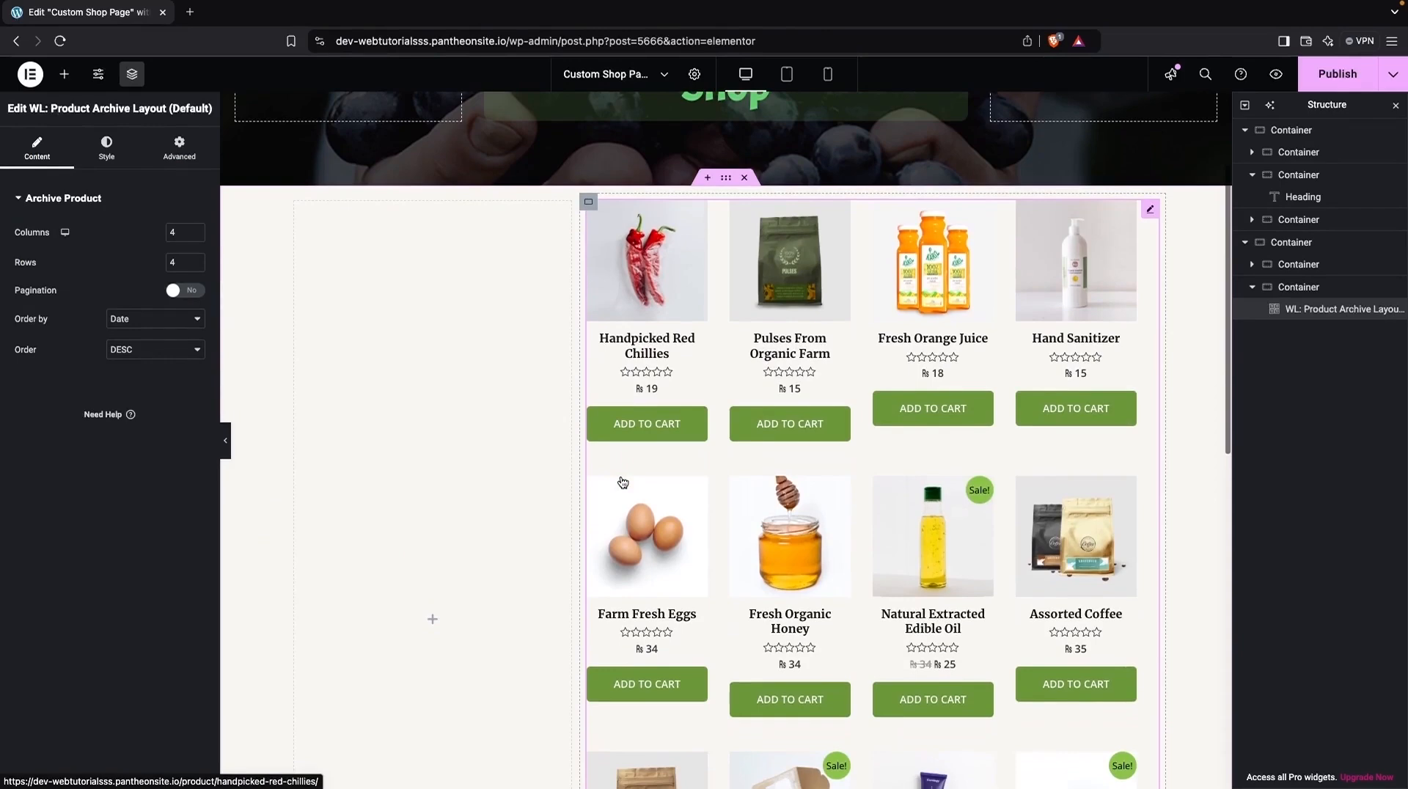
scroll(622, 482, up, 2)
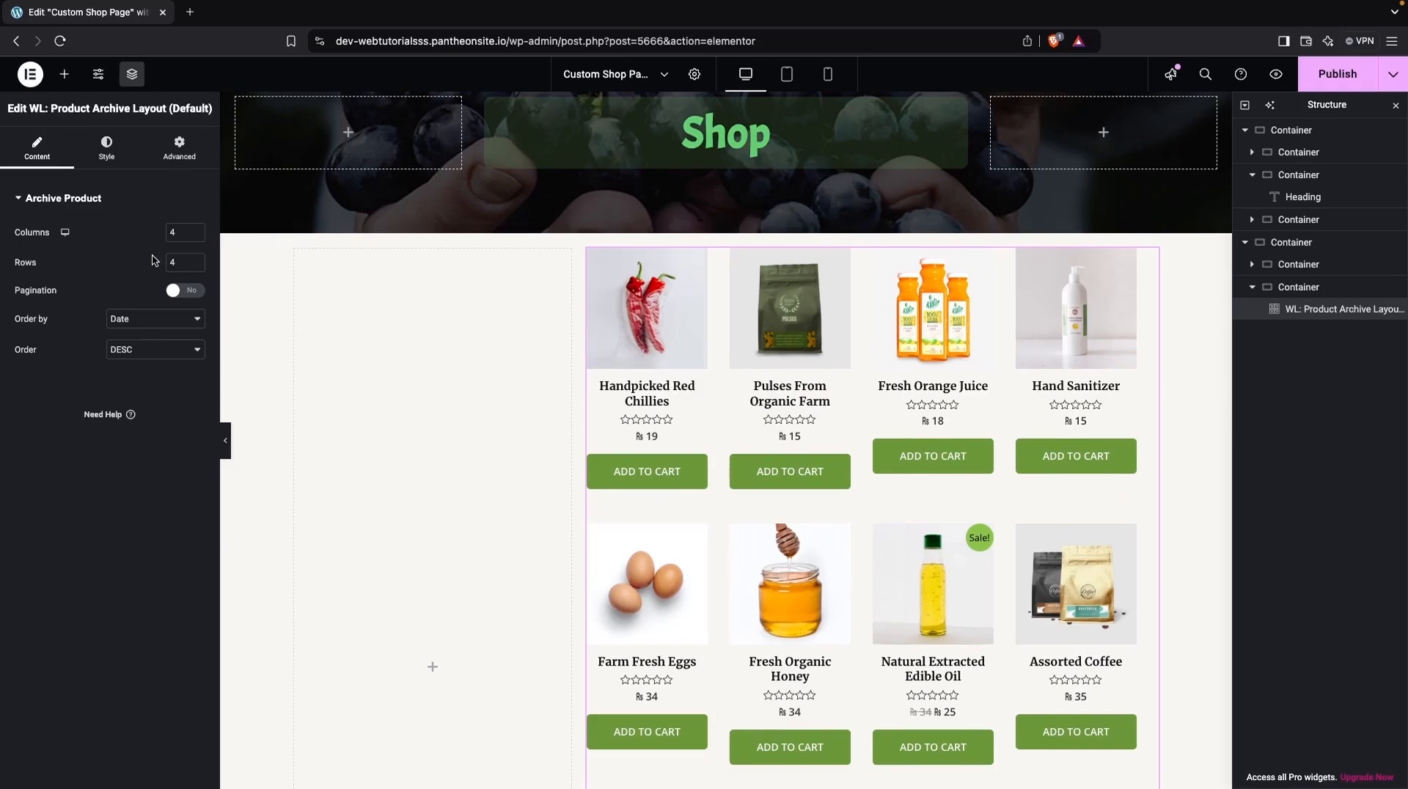
click(172, 289)
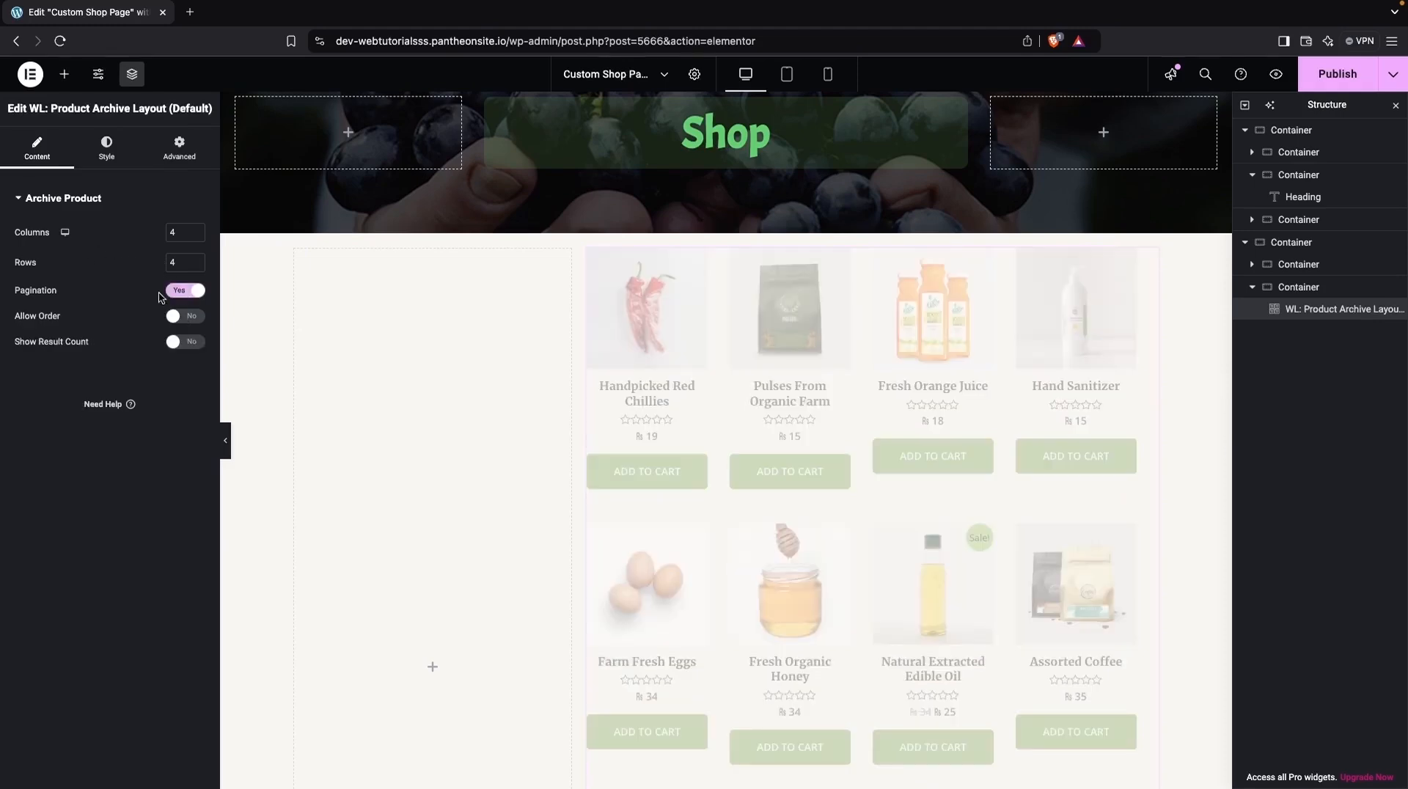
scroll(757, 561, down, 5)
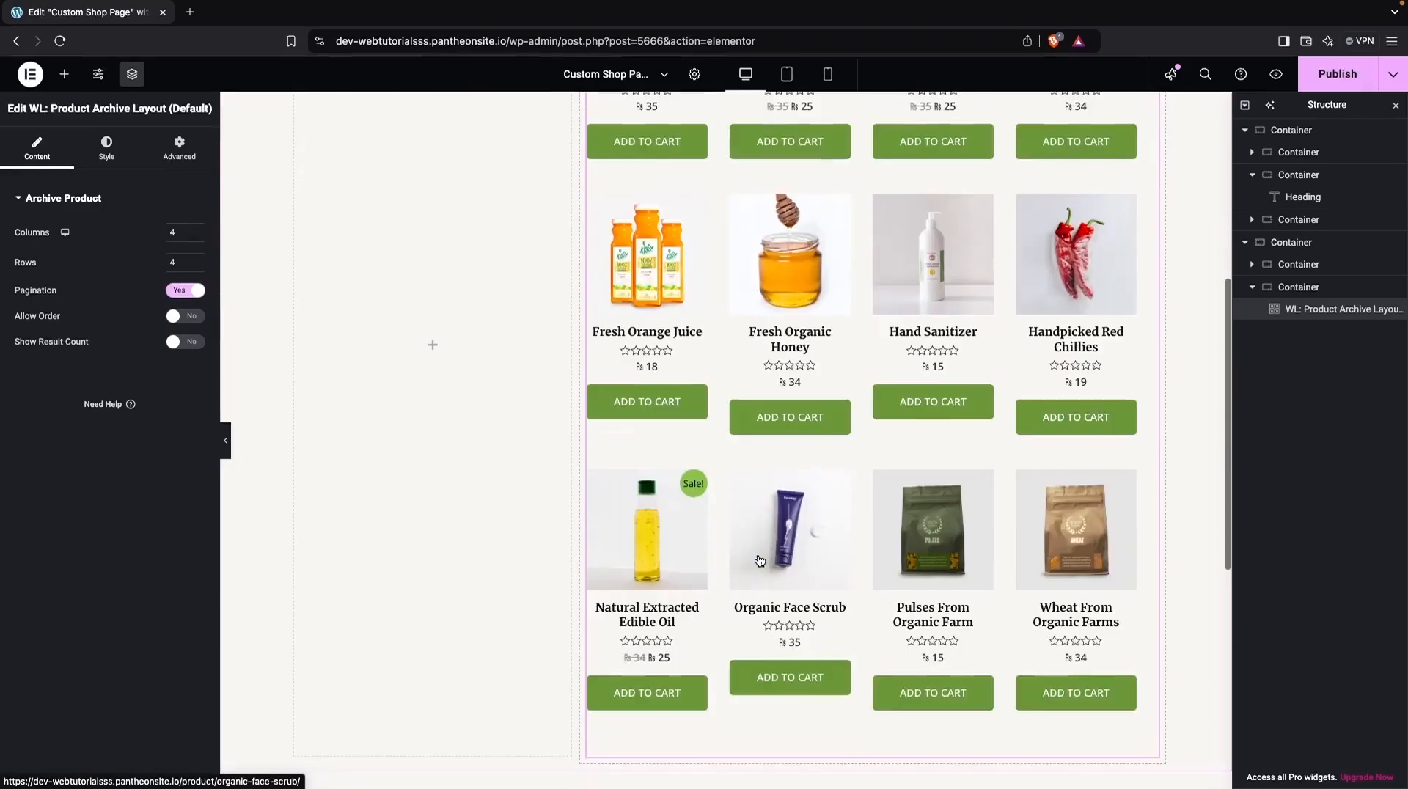
Set the product archive layout to 3 columns and 3 rows.
scroll(757, 561, up, 7)
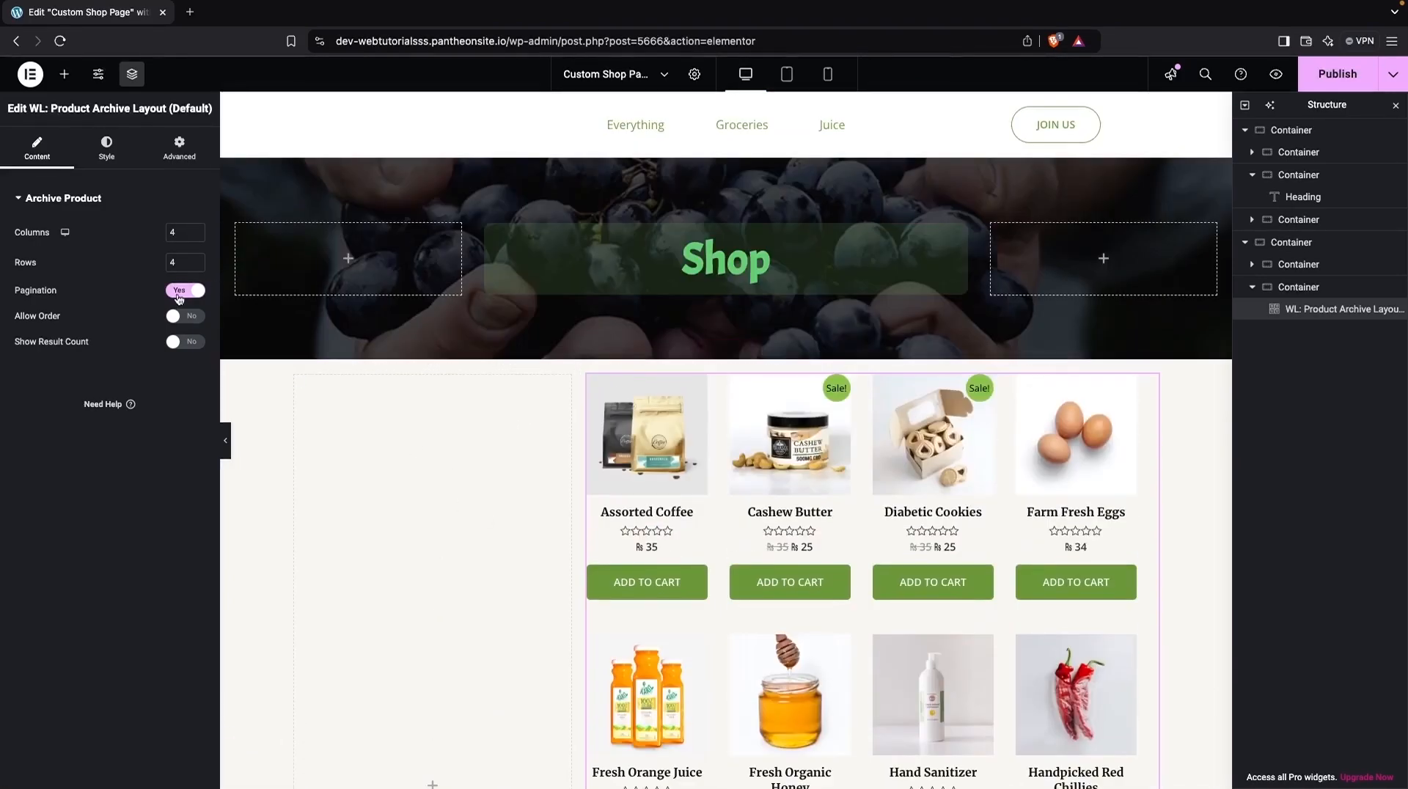
click(178, 233)
text(3)
scroll(579, 504, down, 5)
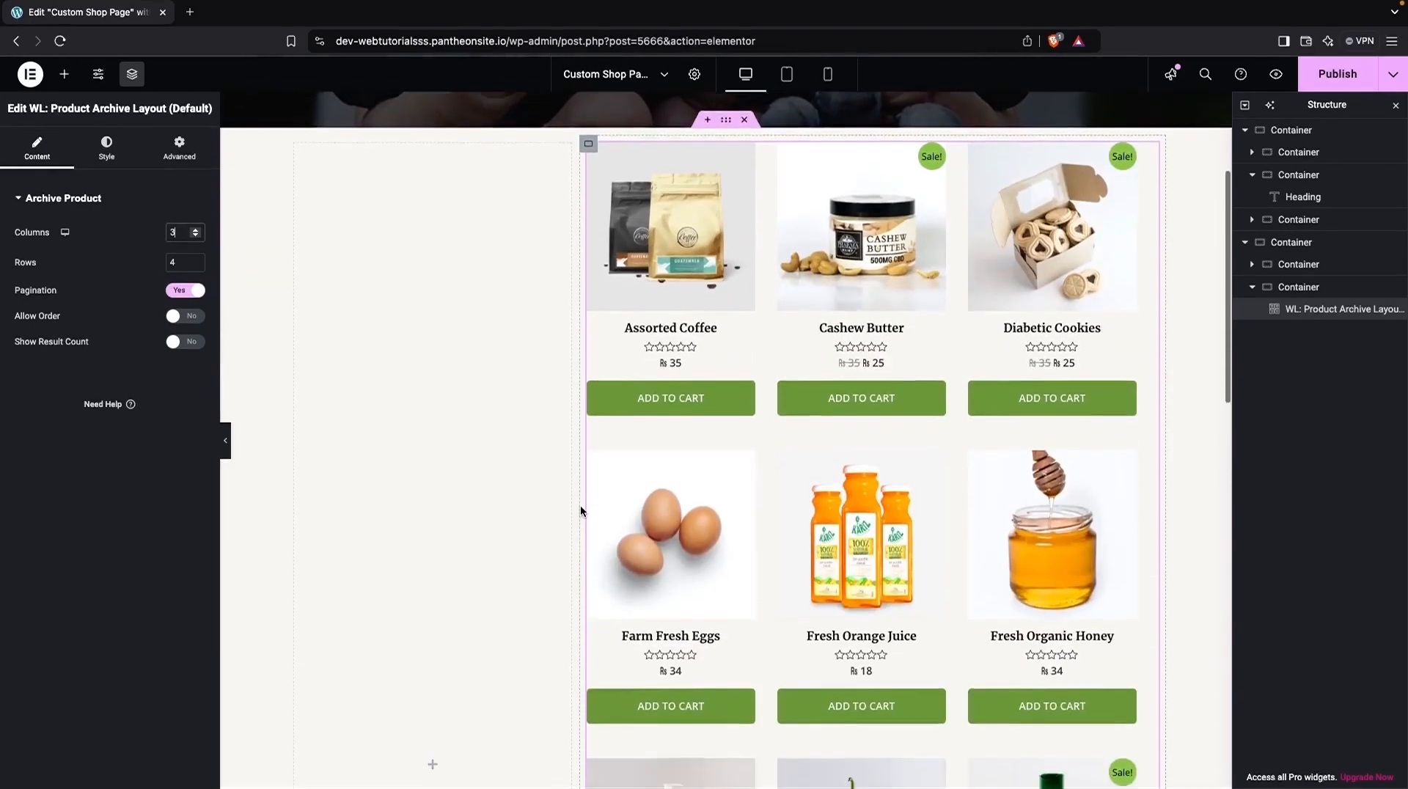
scroll(580, 504, down, 2)
scroll(580, 504, up, 5)
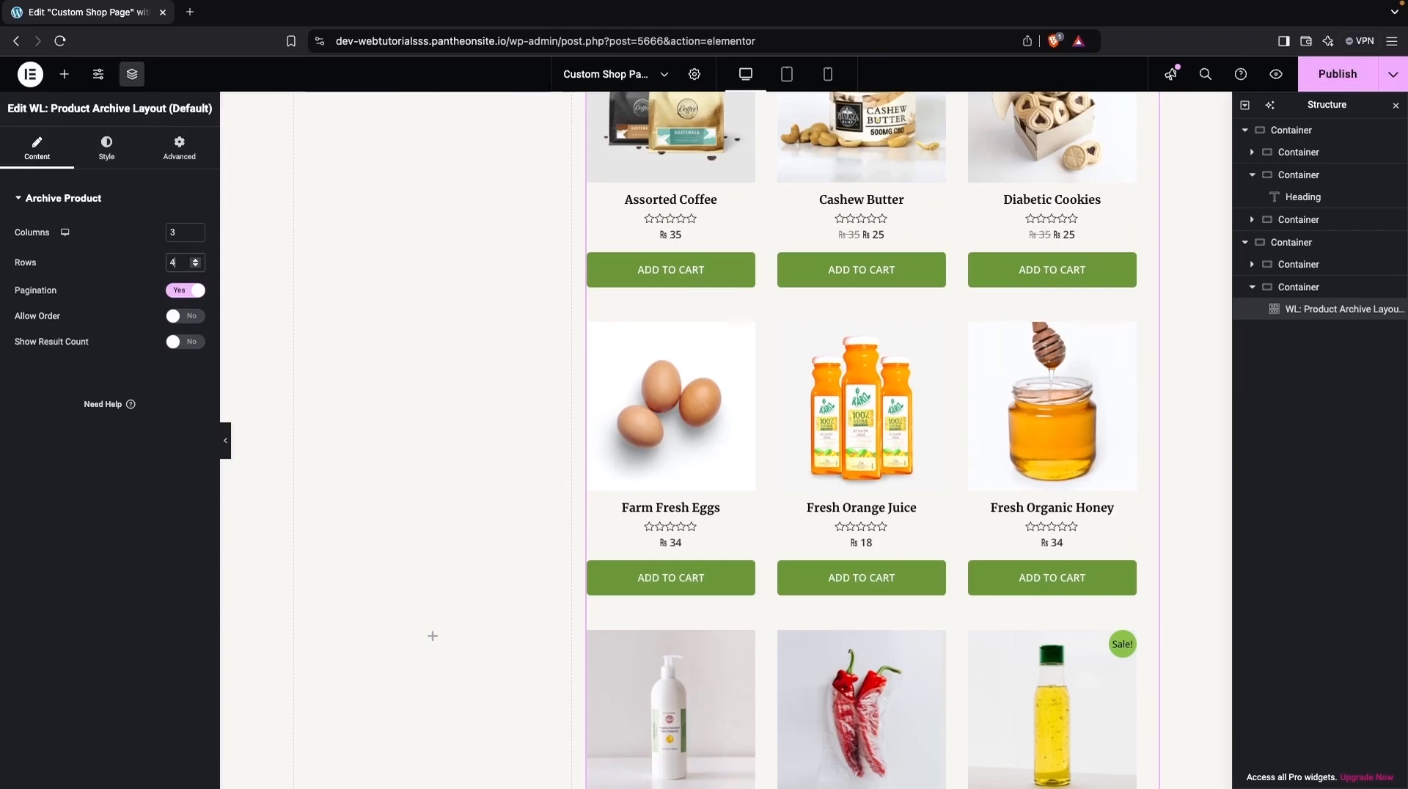
key(BackSpace)
text(3)
scroll(592, 451, down, 5)
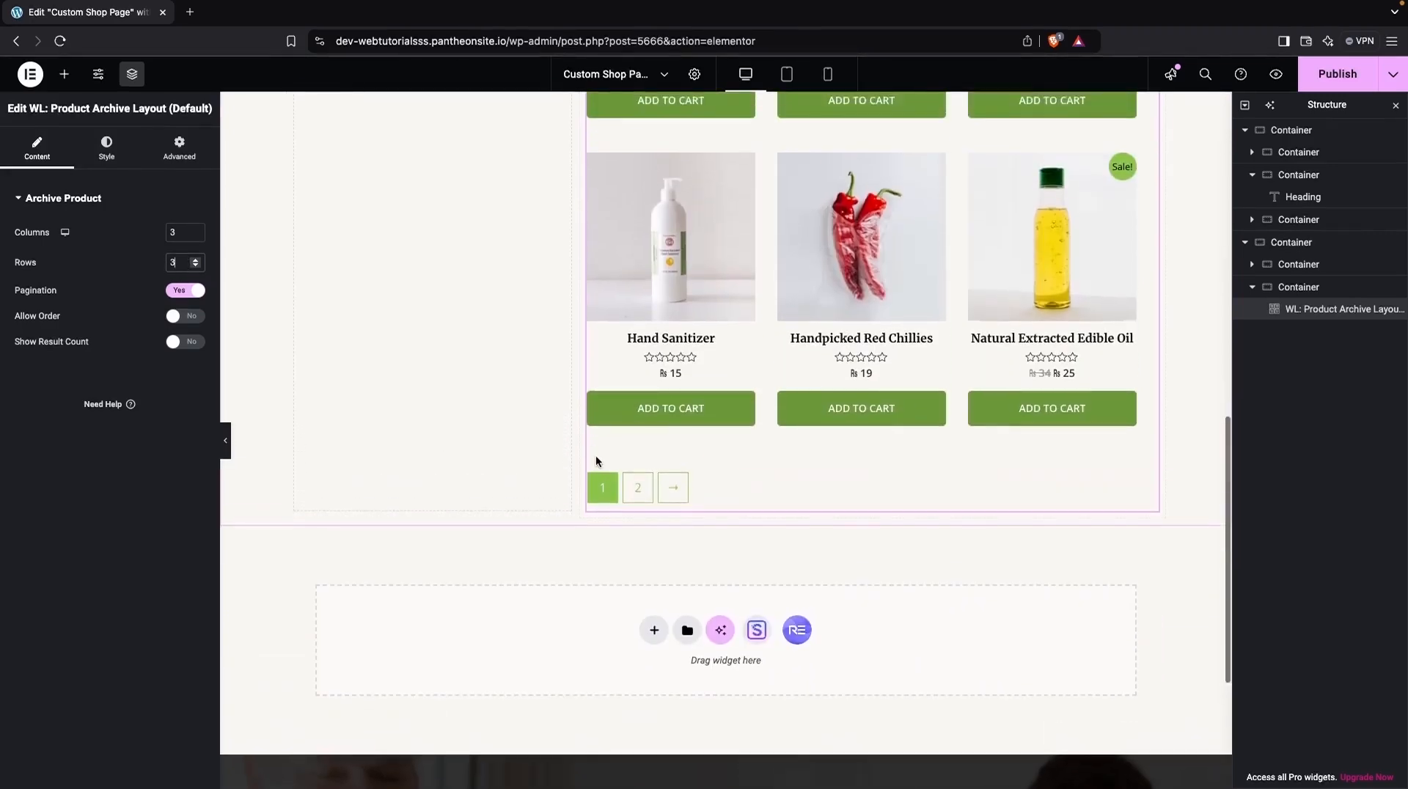
Enable Allow Order and Show Result Count for the product archive layout.
scroll(616, 490, up, 7)
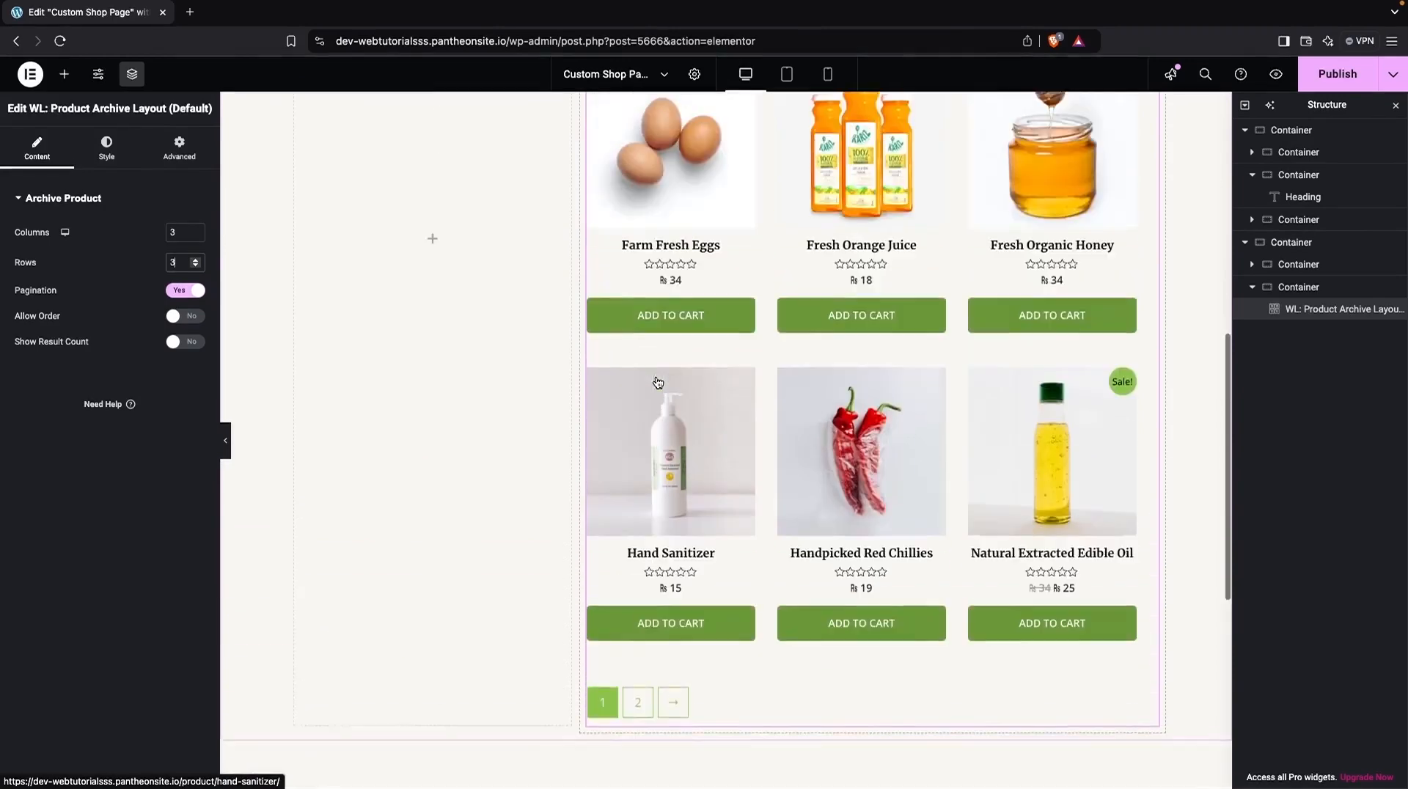
scroll(657, 382, up, 3)
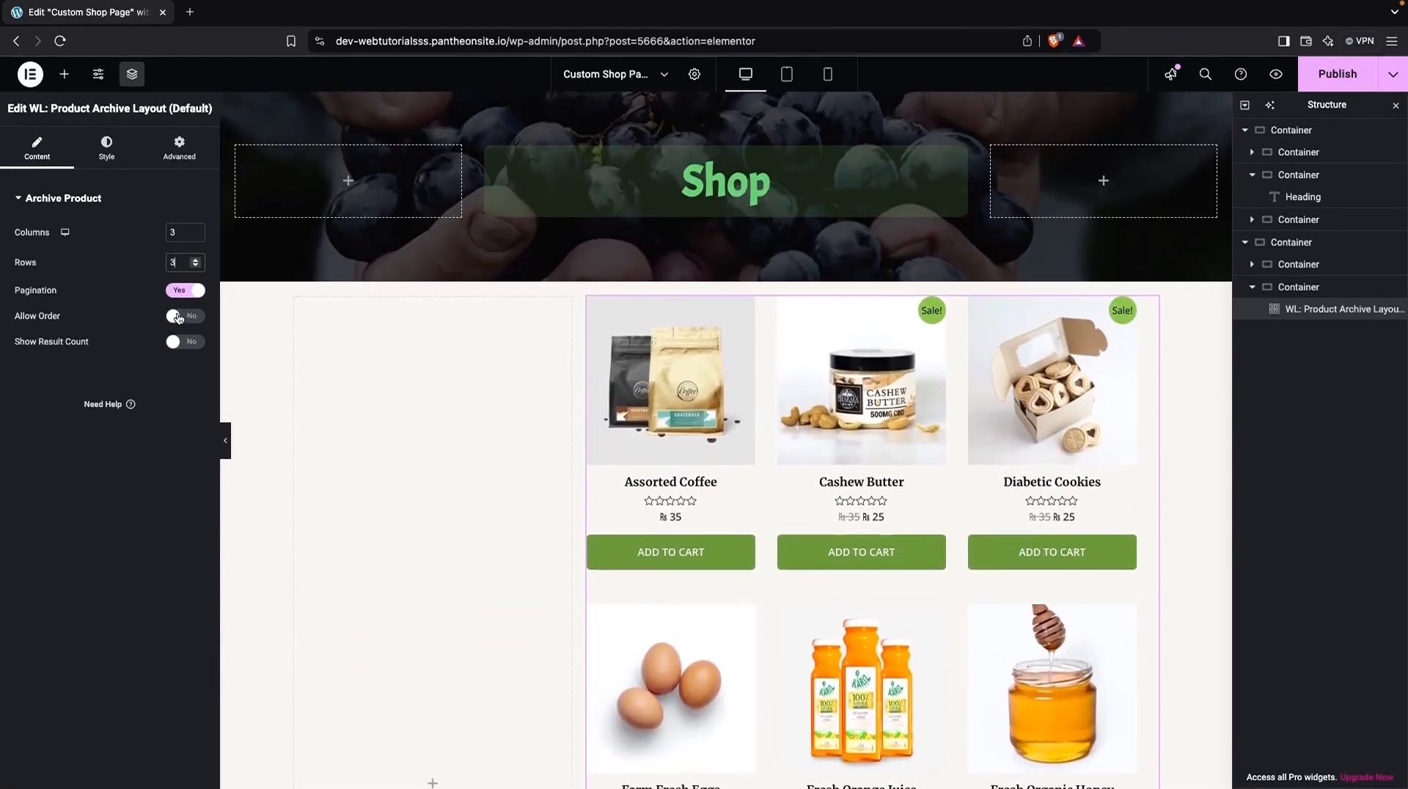
click(177, 318)
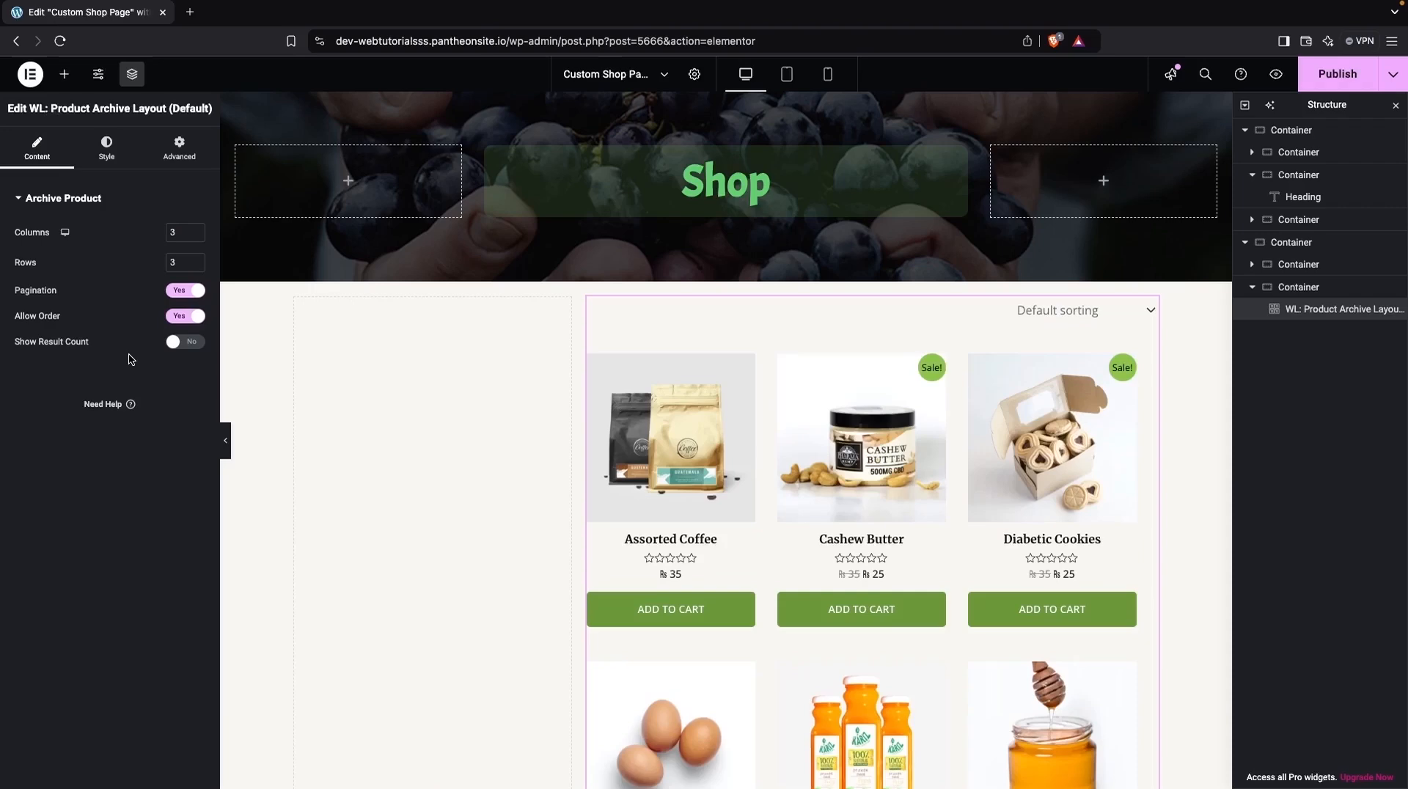
click(164, 345)
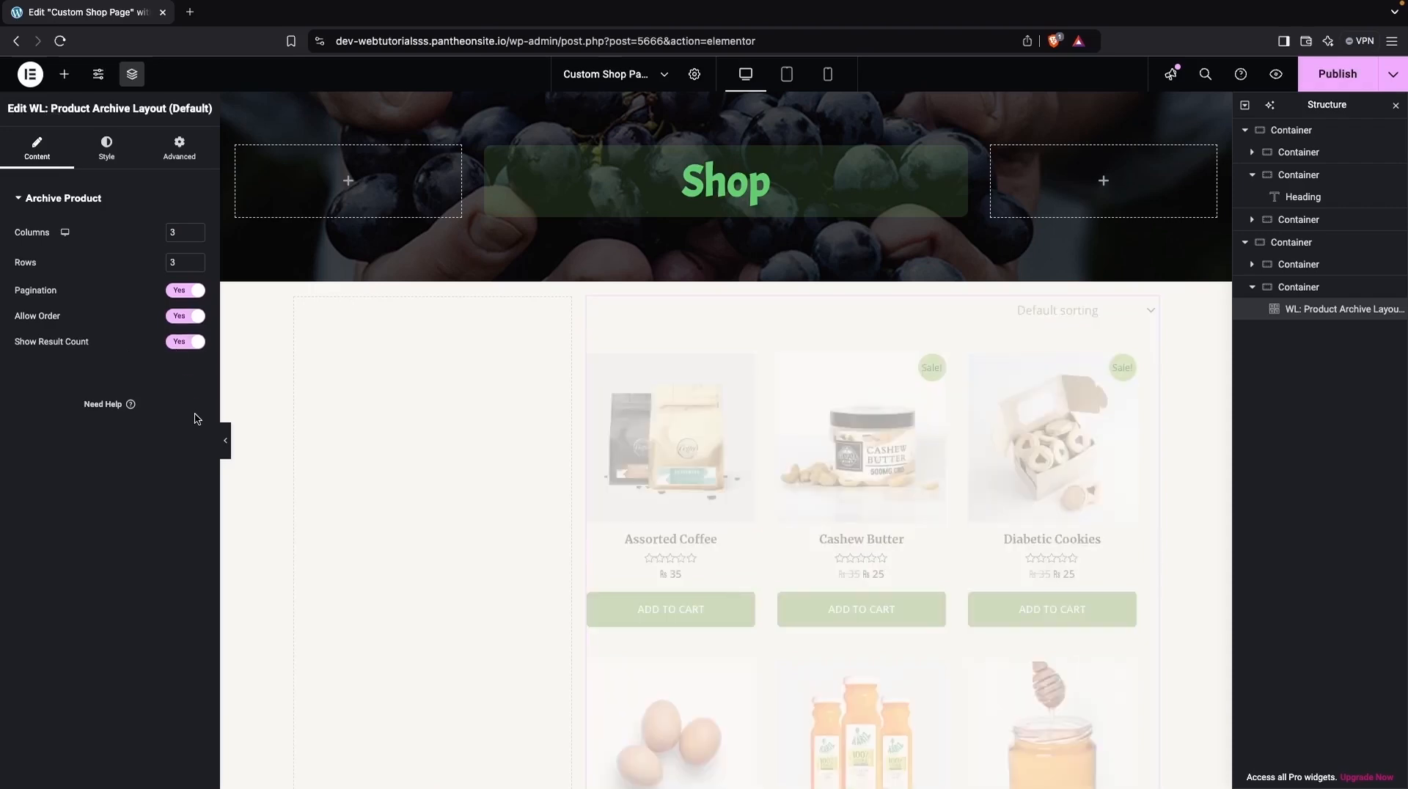
Style the archive's product titles with the Acme font family at a size of 18 px.
click(106, 150)
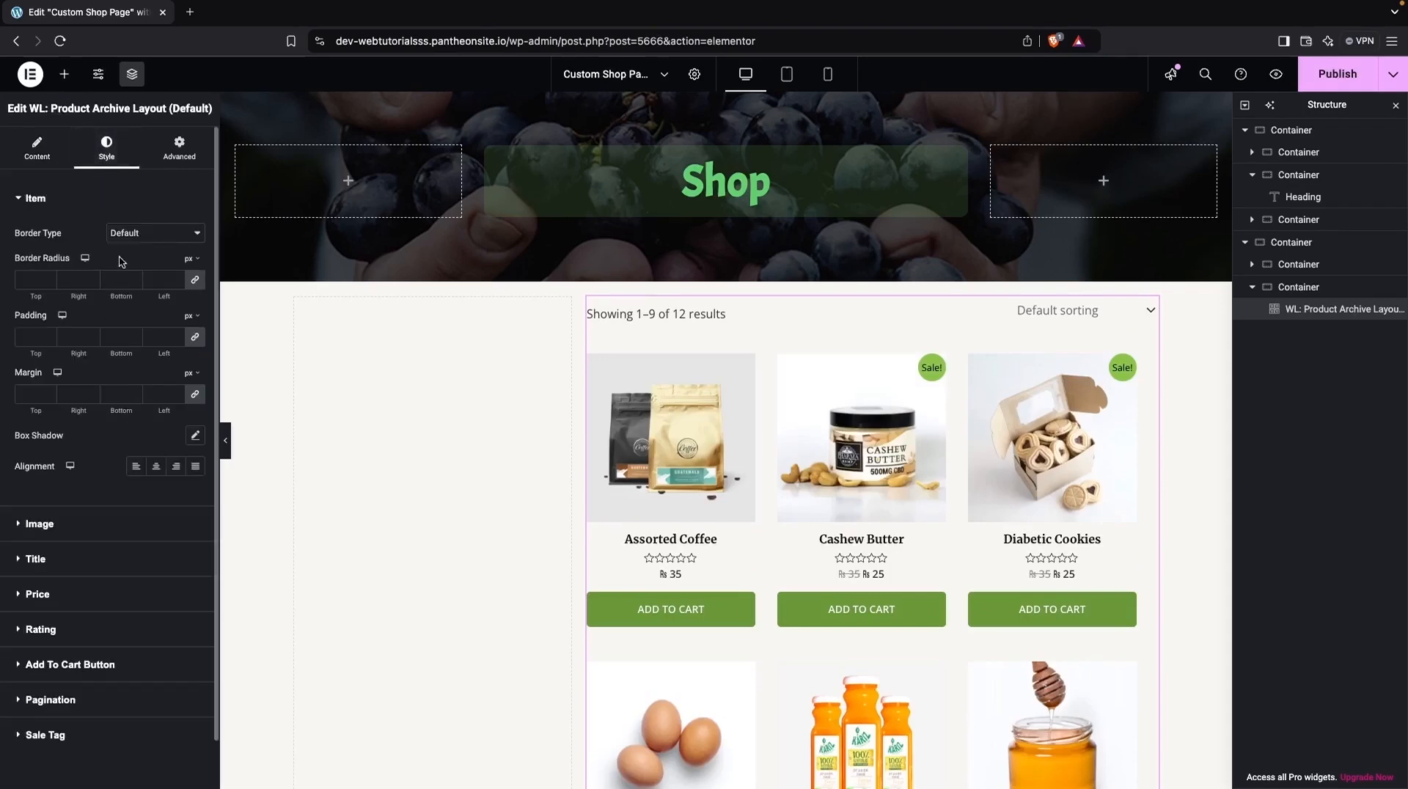
scroll(87, 396, down, 1)
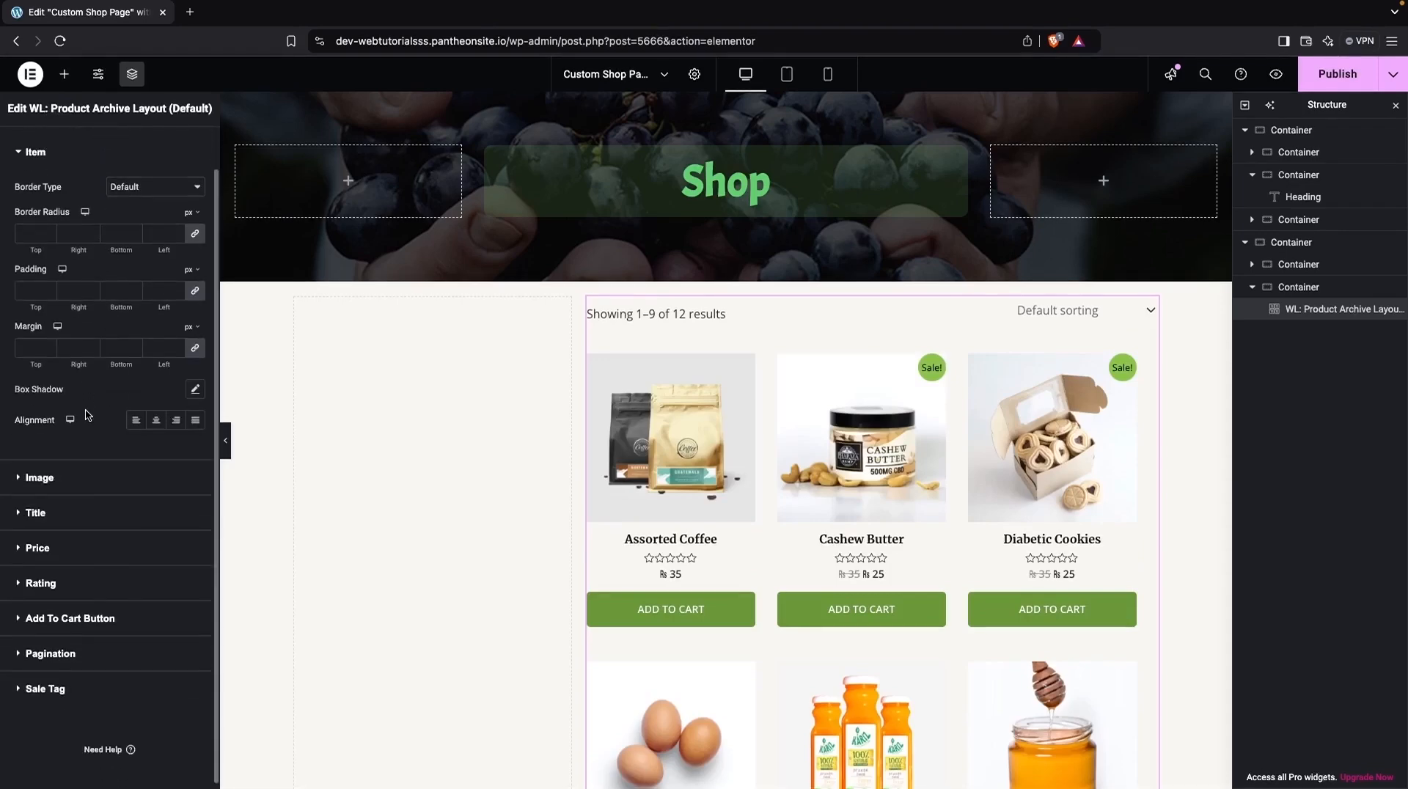
click(32, 507)
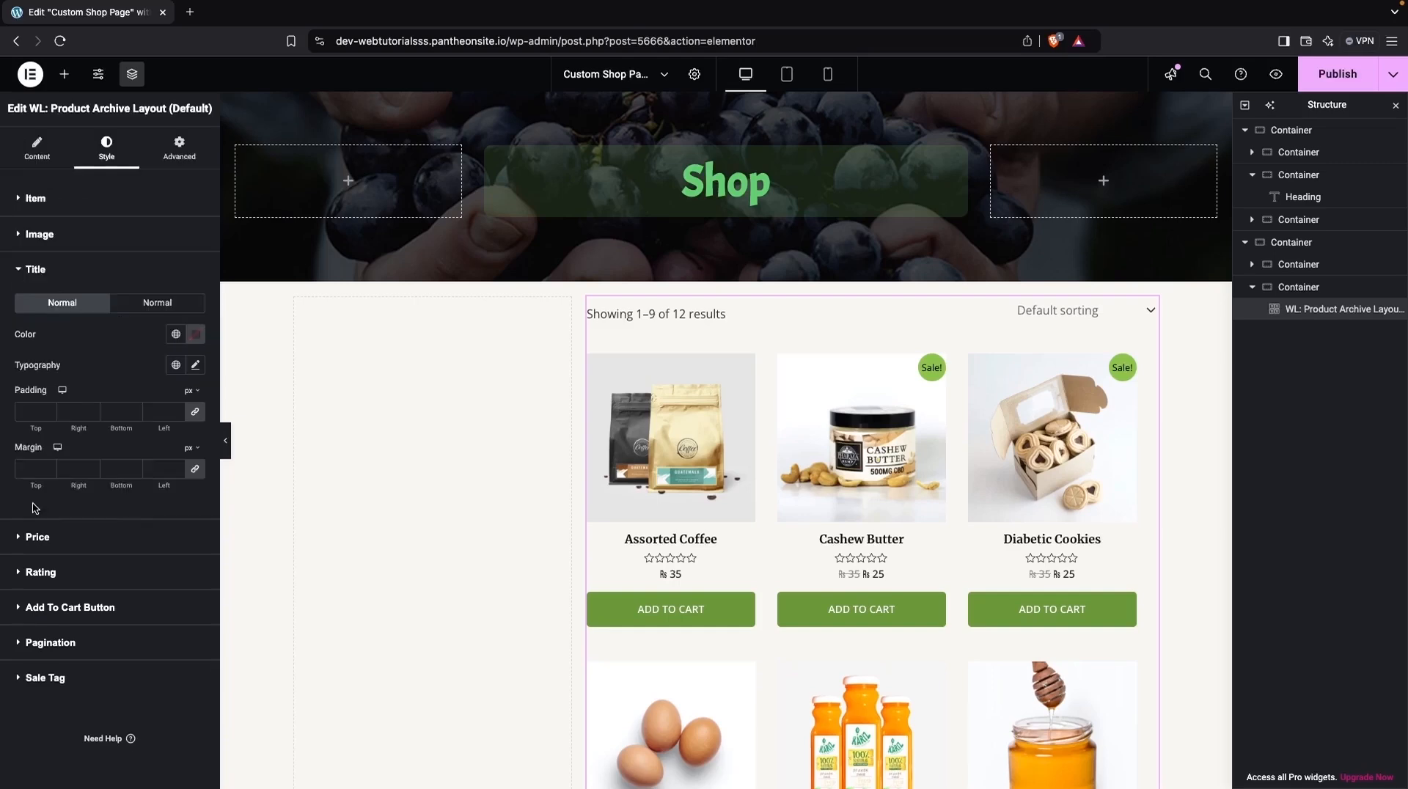
click(195, 367)
click(147, 437)
text(Acme)
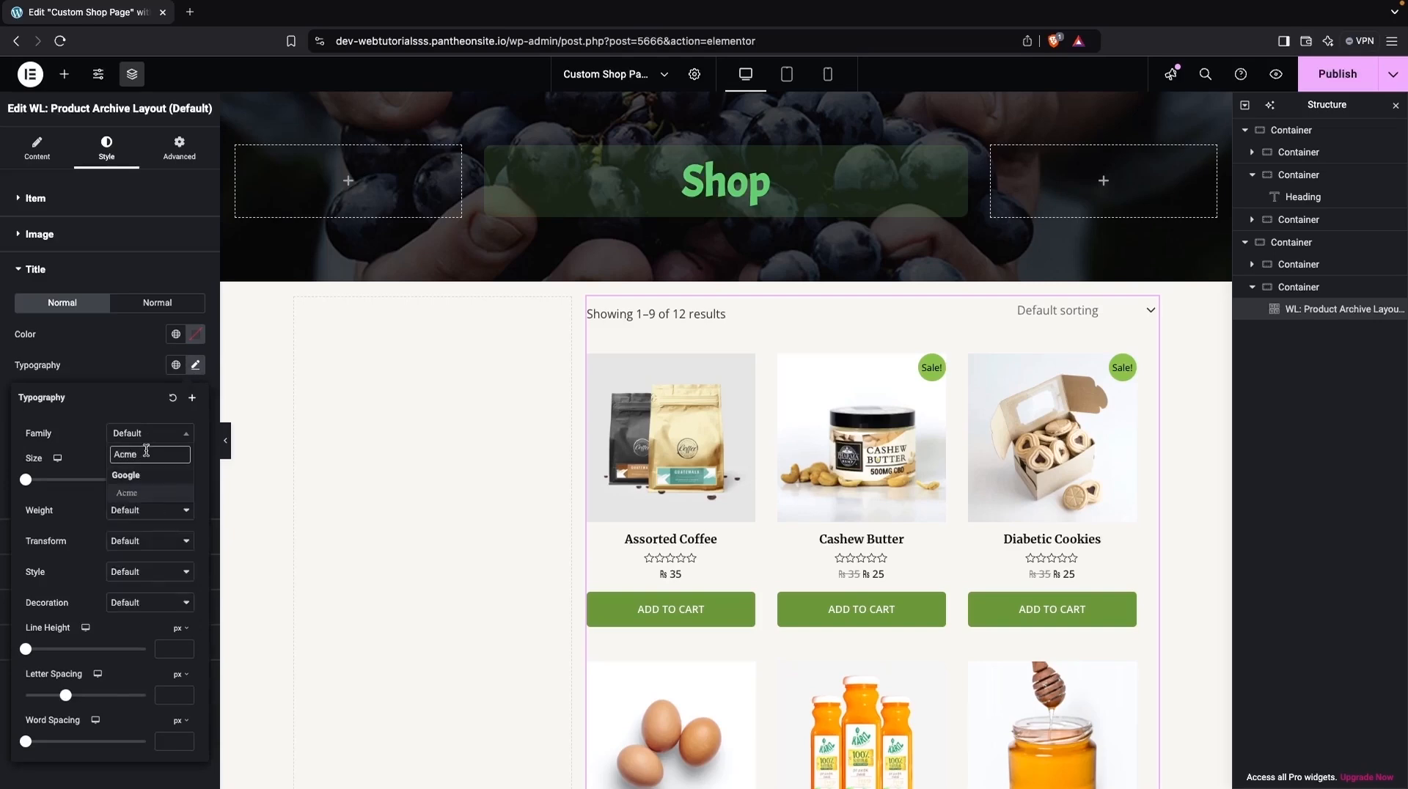
click(129, 493)
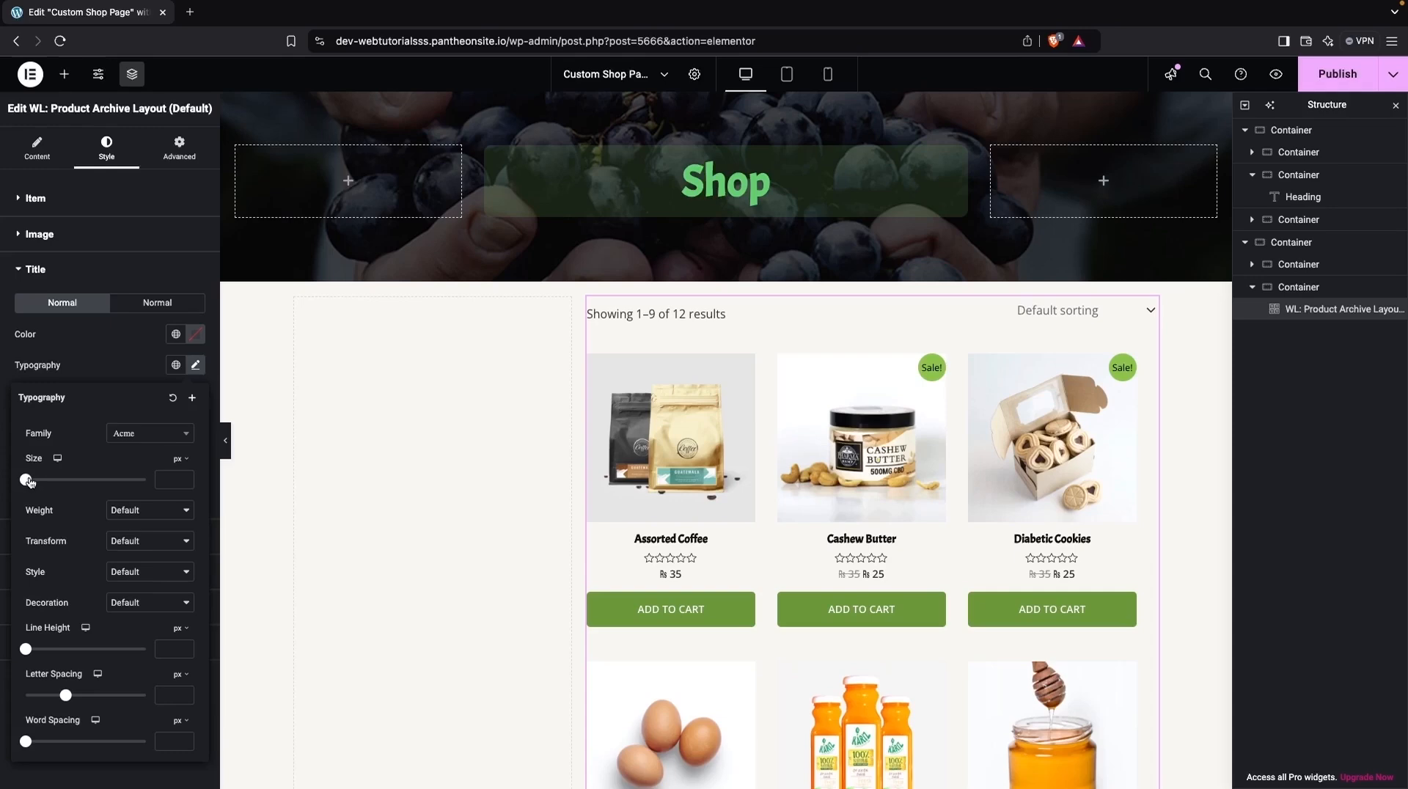
drag(33, 481, 41, 480)
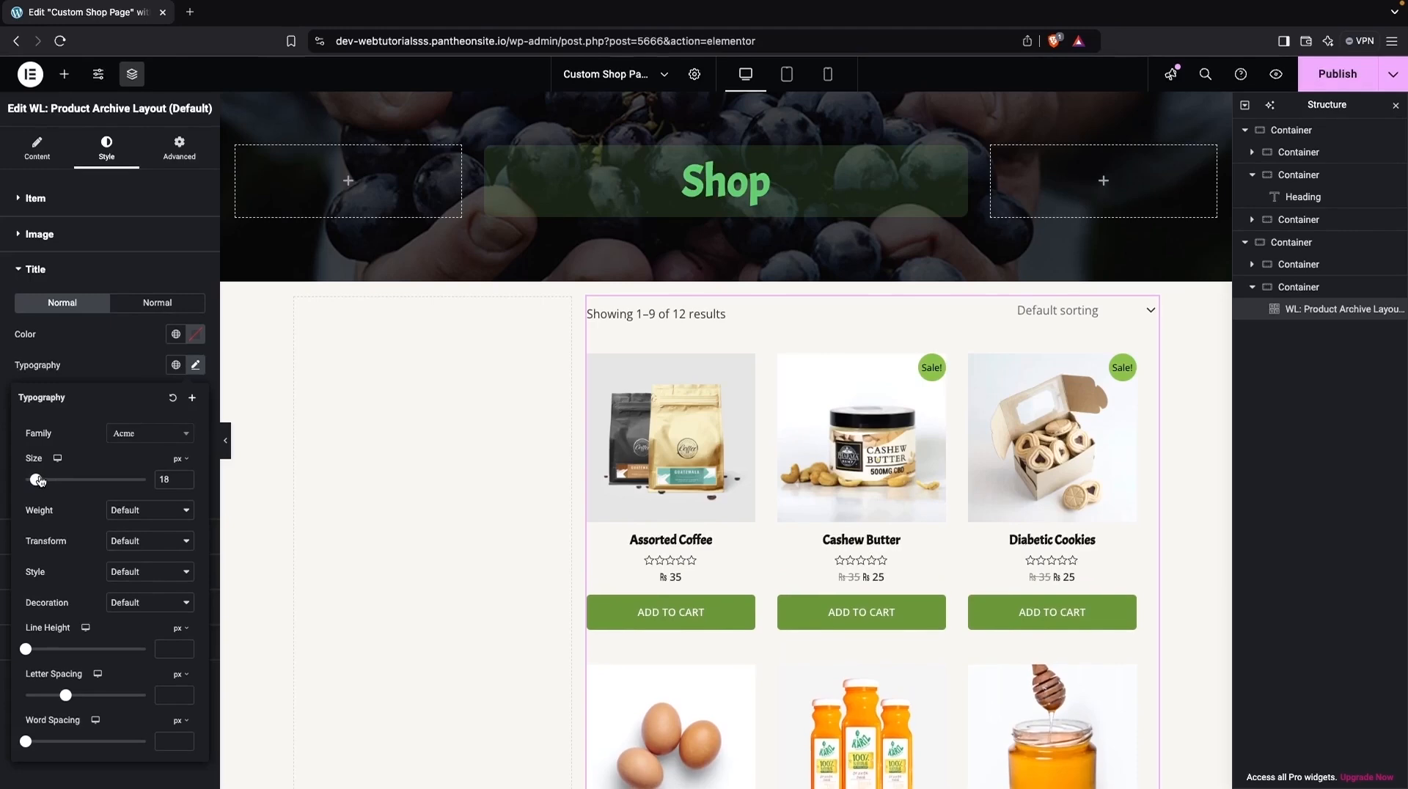
click(123, 271)
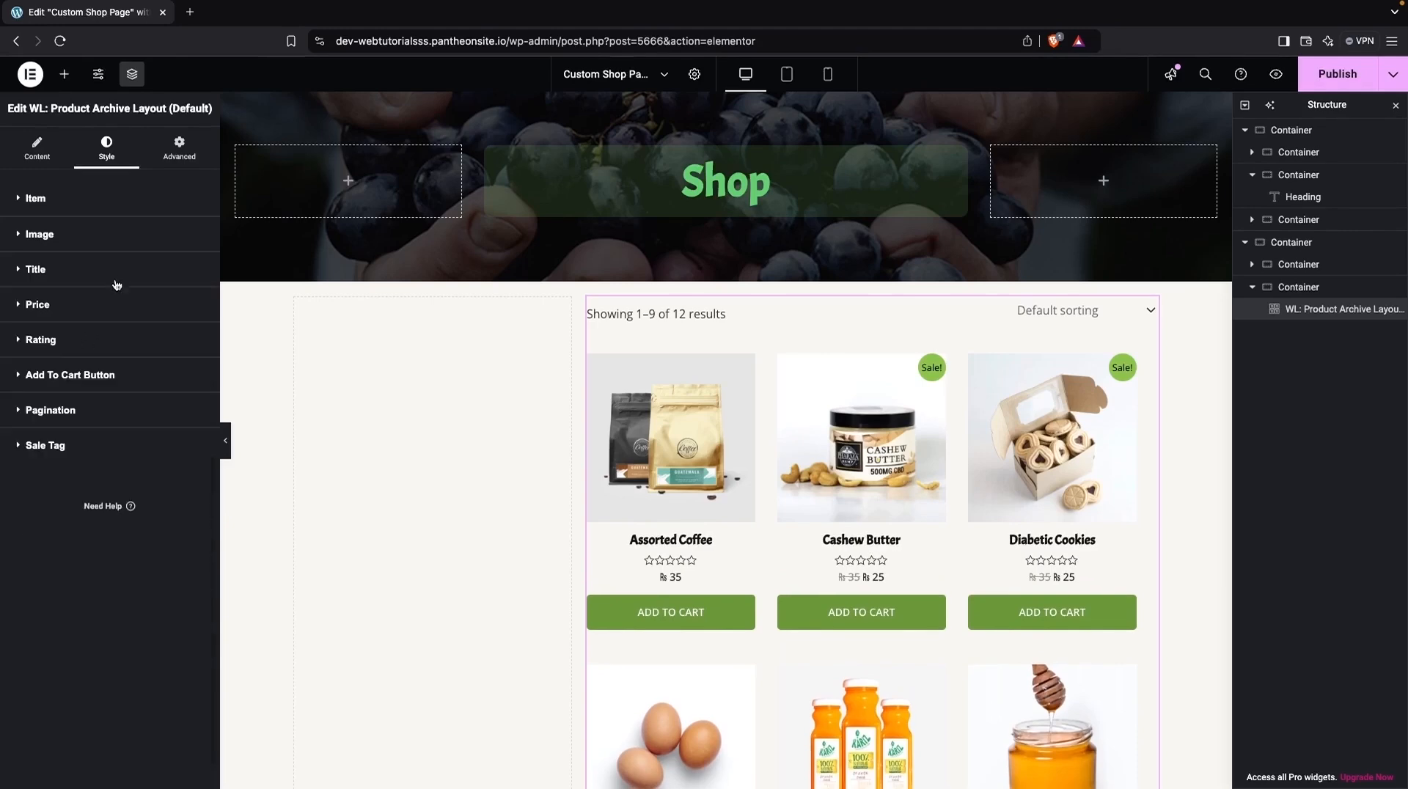
Set the sale price typography of the product archive to the Acme font family.
click(56, 307)
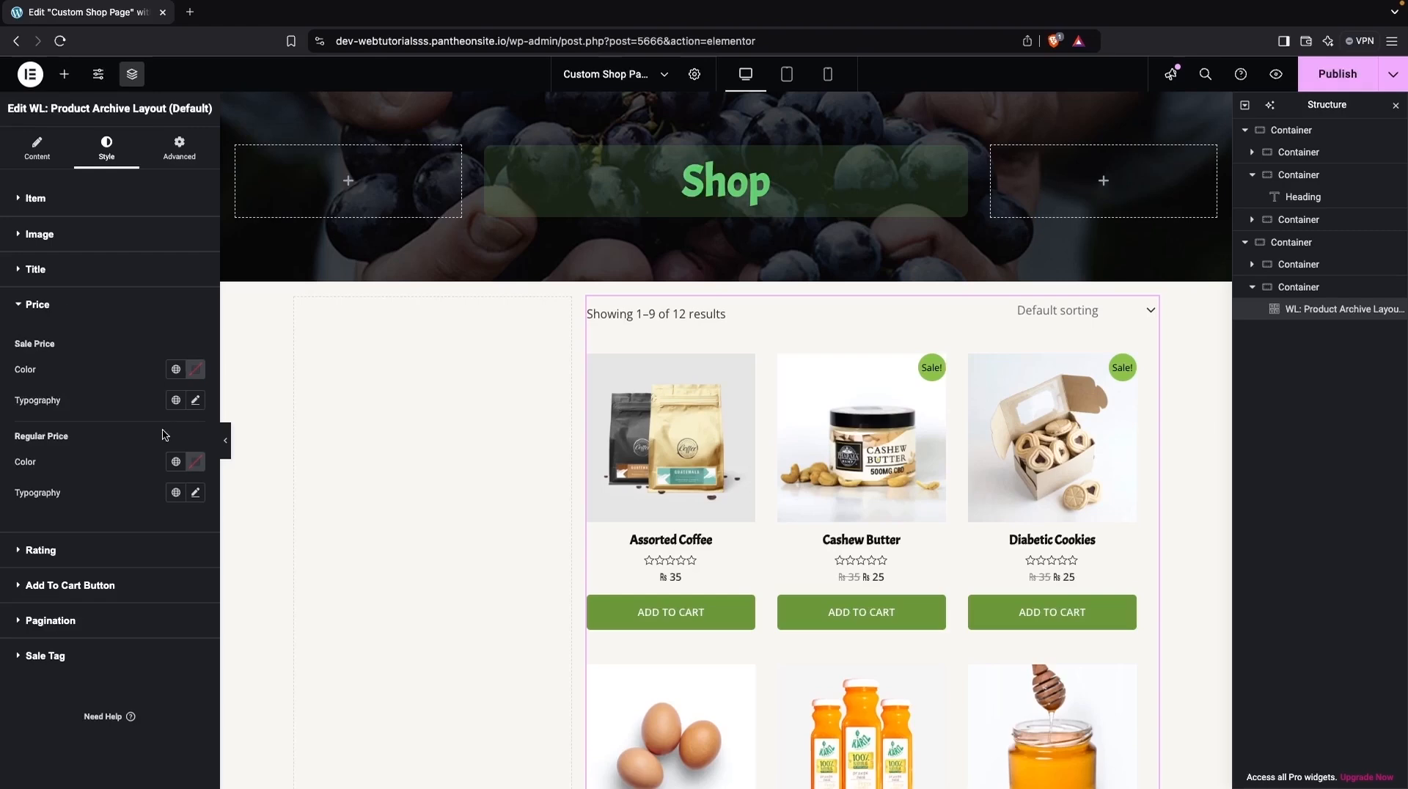
click(196, 402)
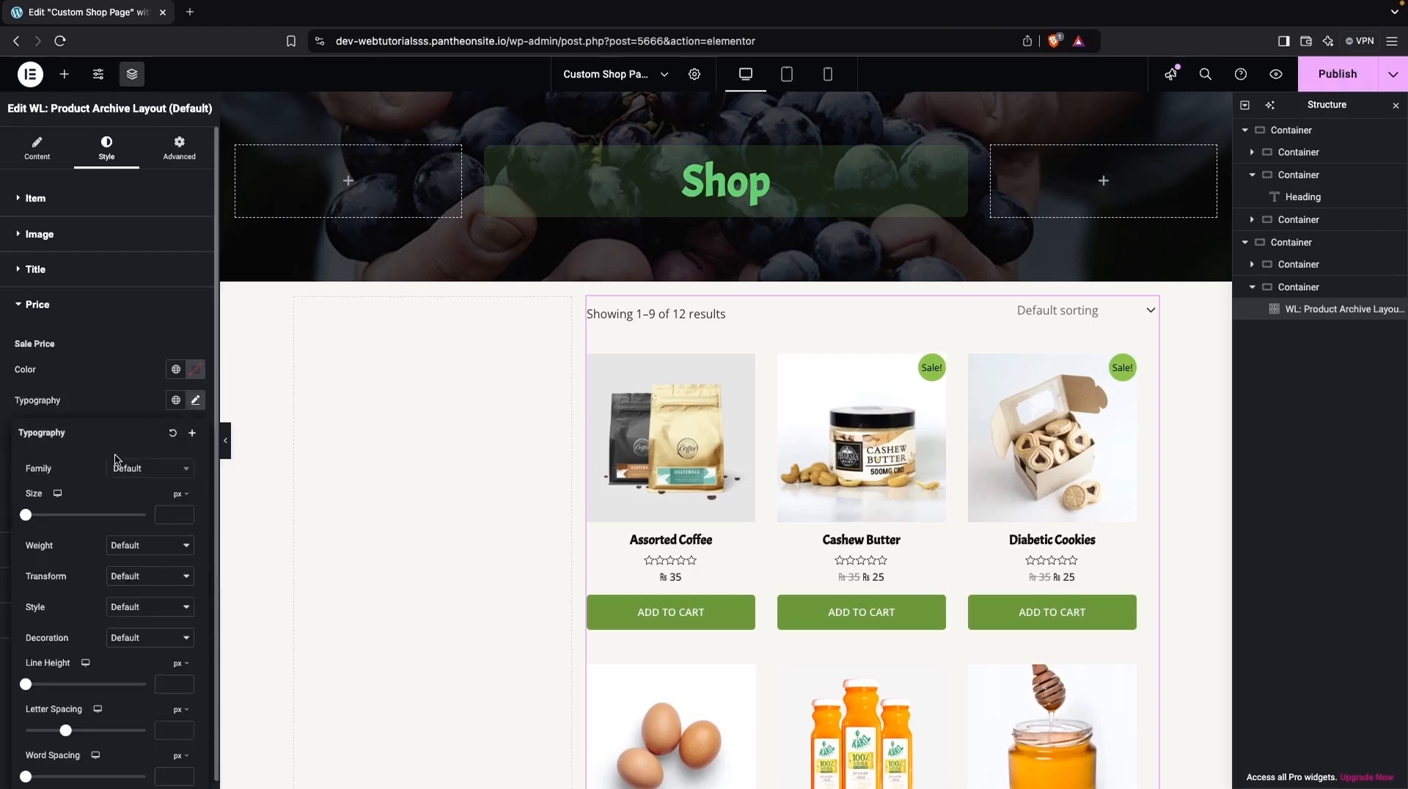
click(138, 469)
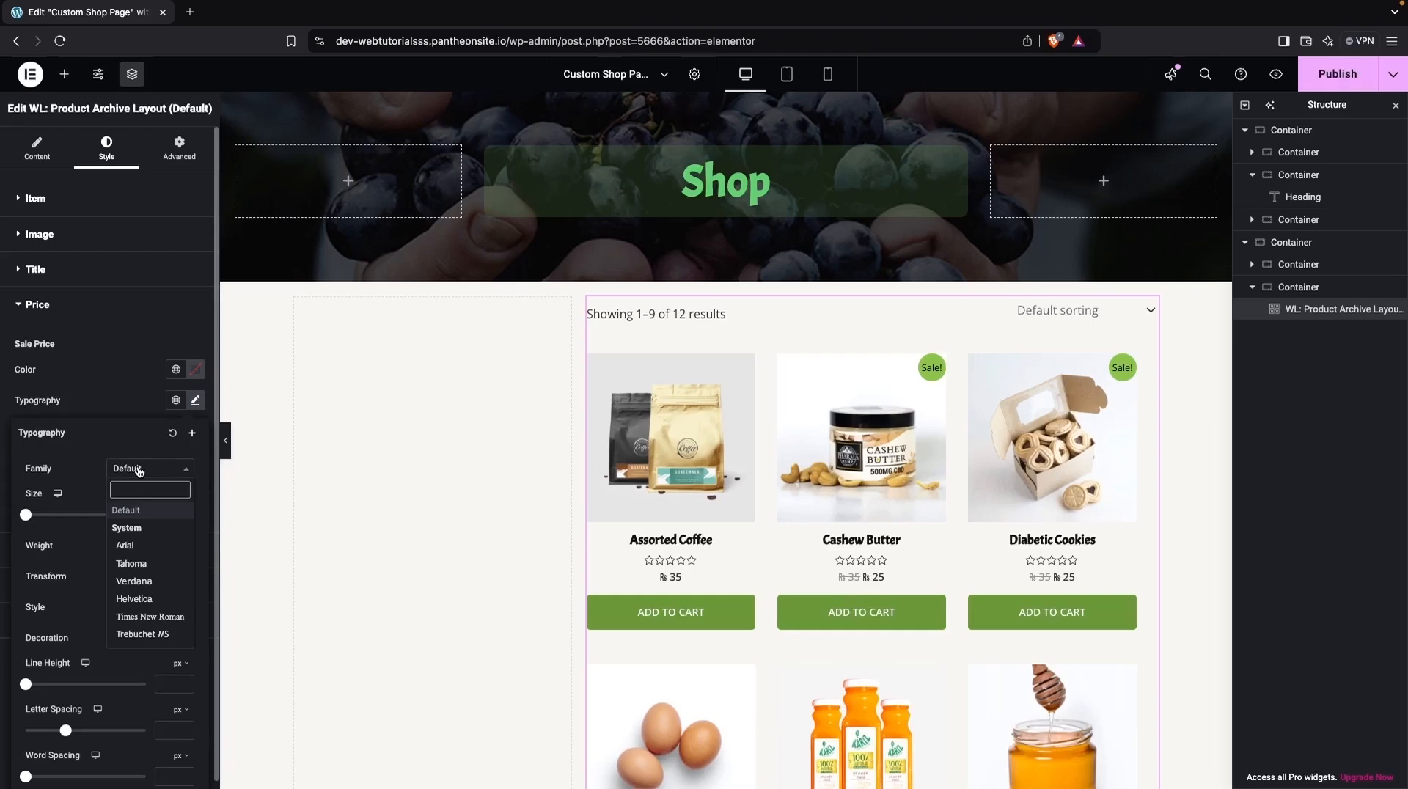
text(acme)
click(131, 529)
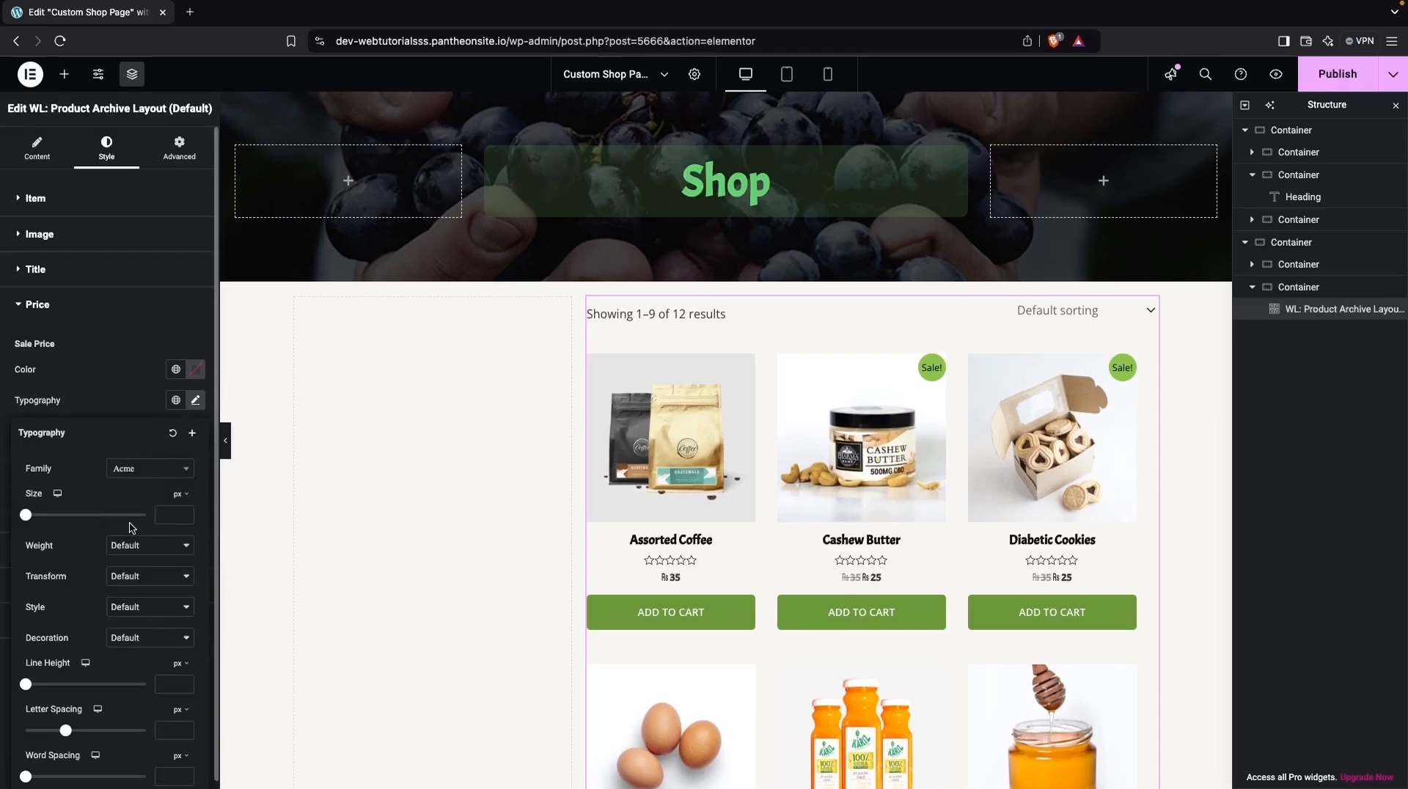
click(111, 409)
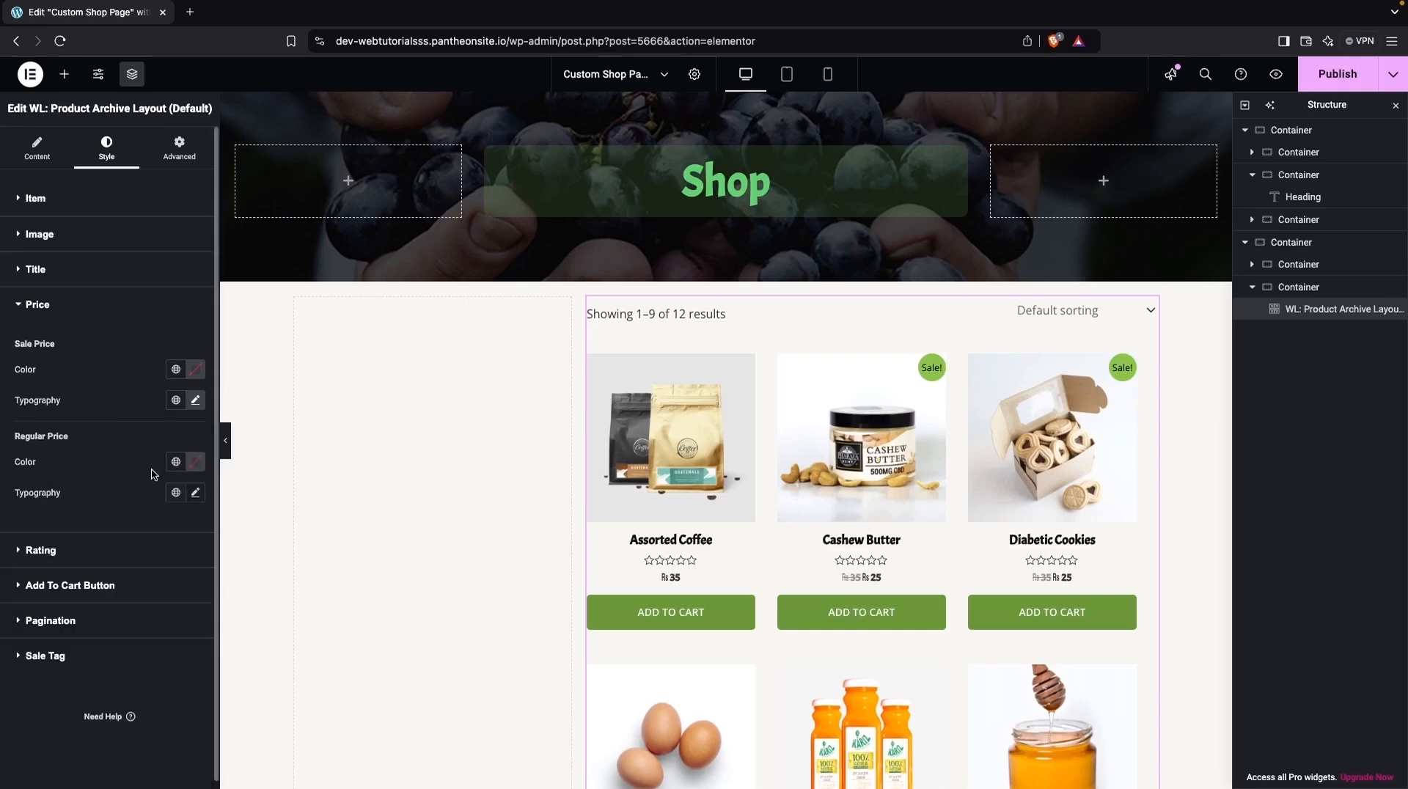
Set the regular price typography of the product archive to the Acme font family.
click(195, 492)
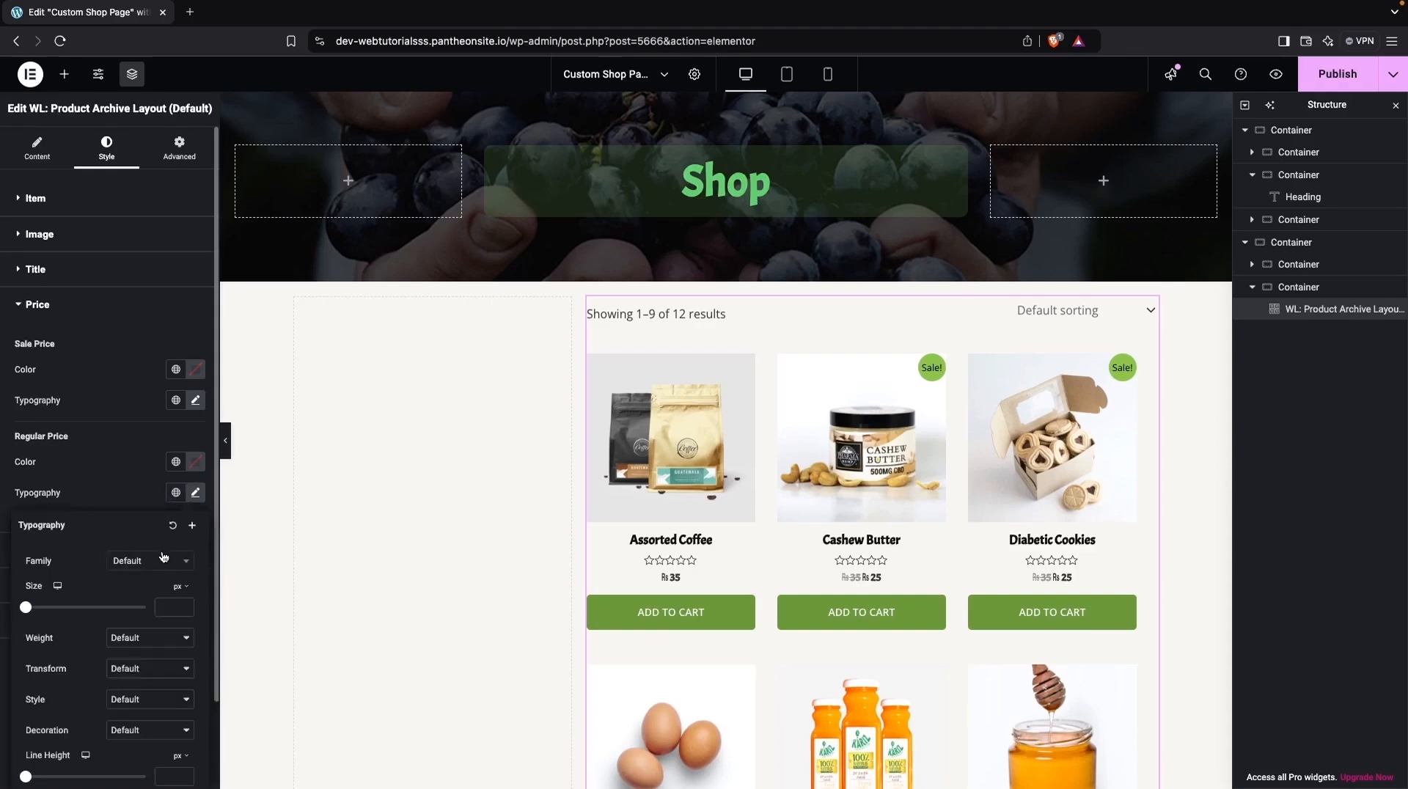
click(162, 561)
text(acme)
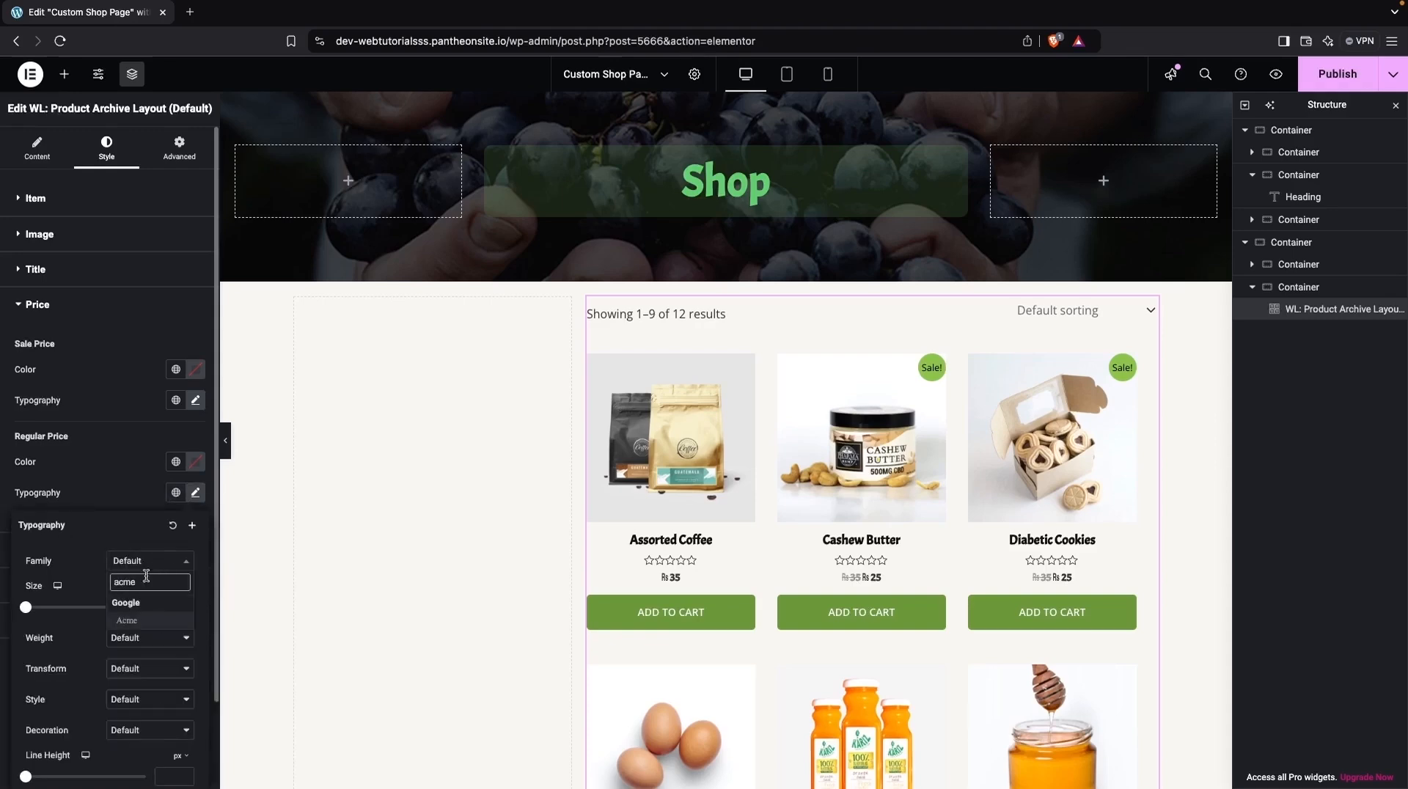
click(135, 624)
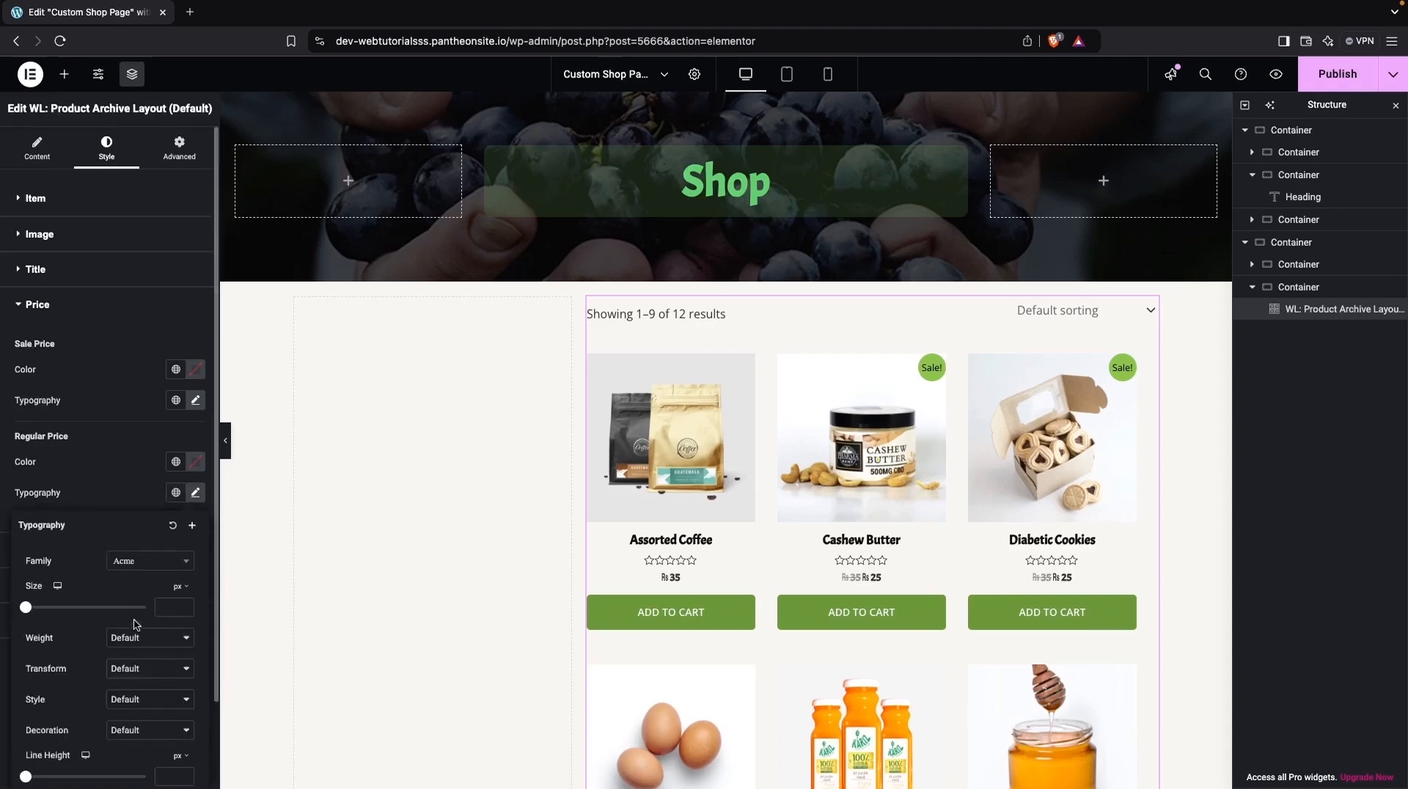
click(122, 492)
scroll(645, 469, down, 1)
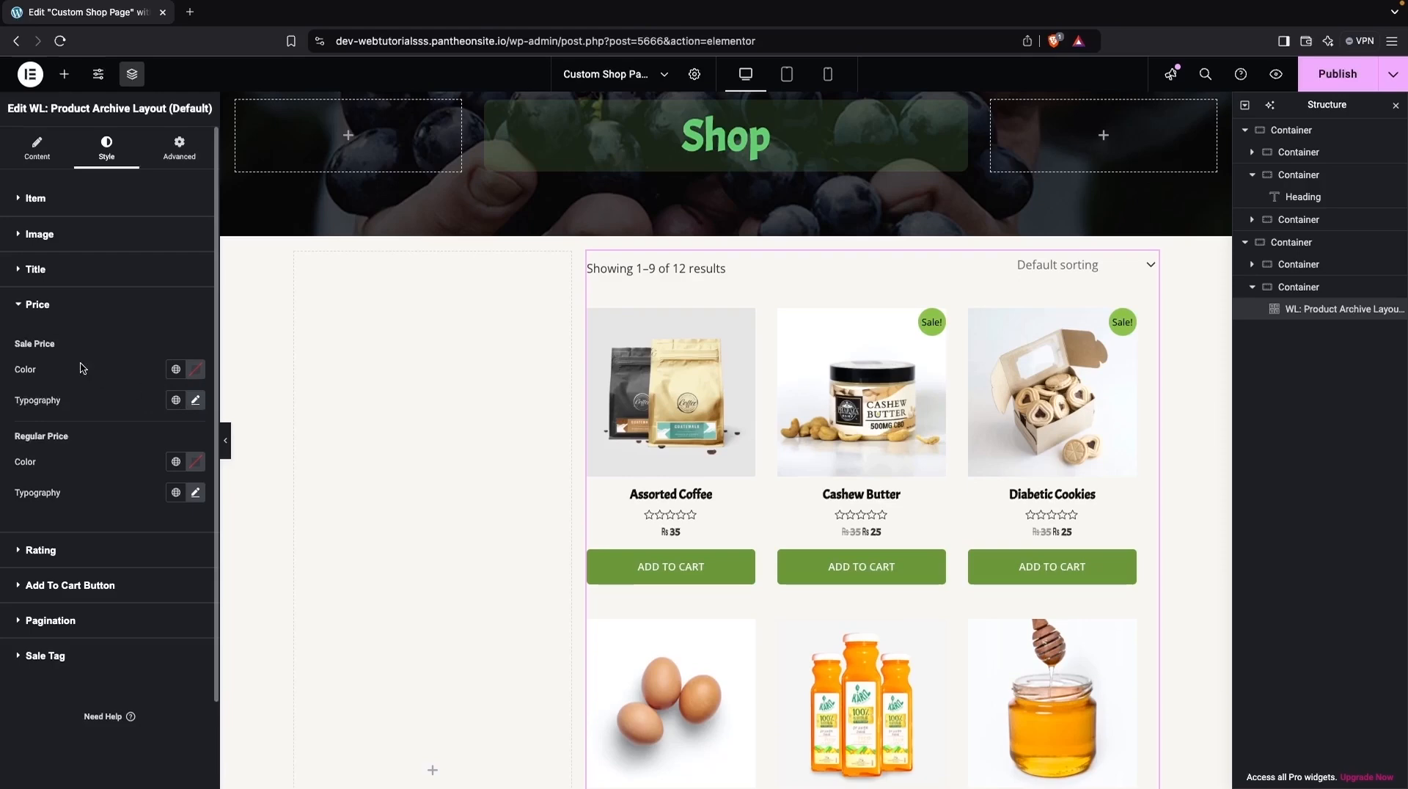
Apply the global Theme Color 2 to the sale price.
click(195, 402)
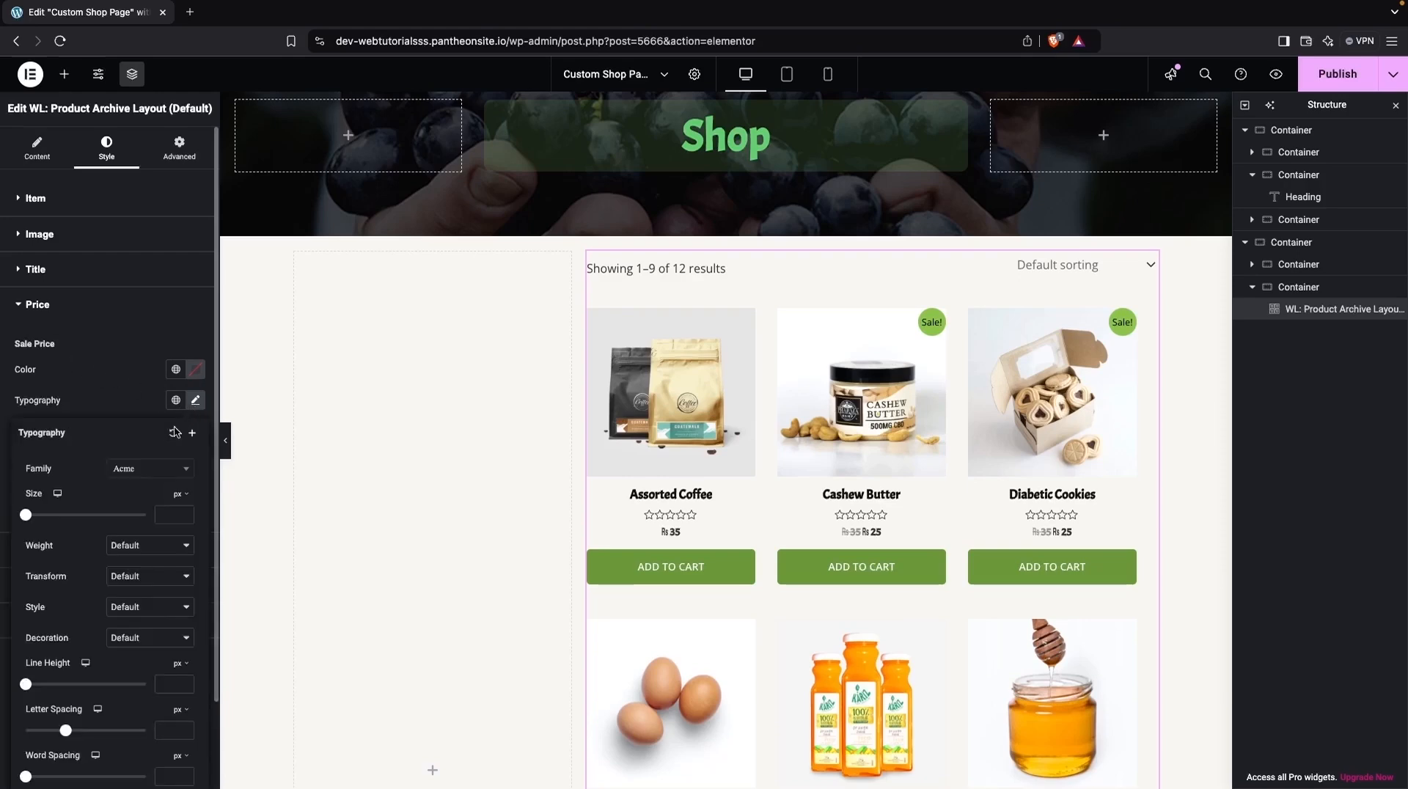
click(177, 403)
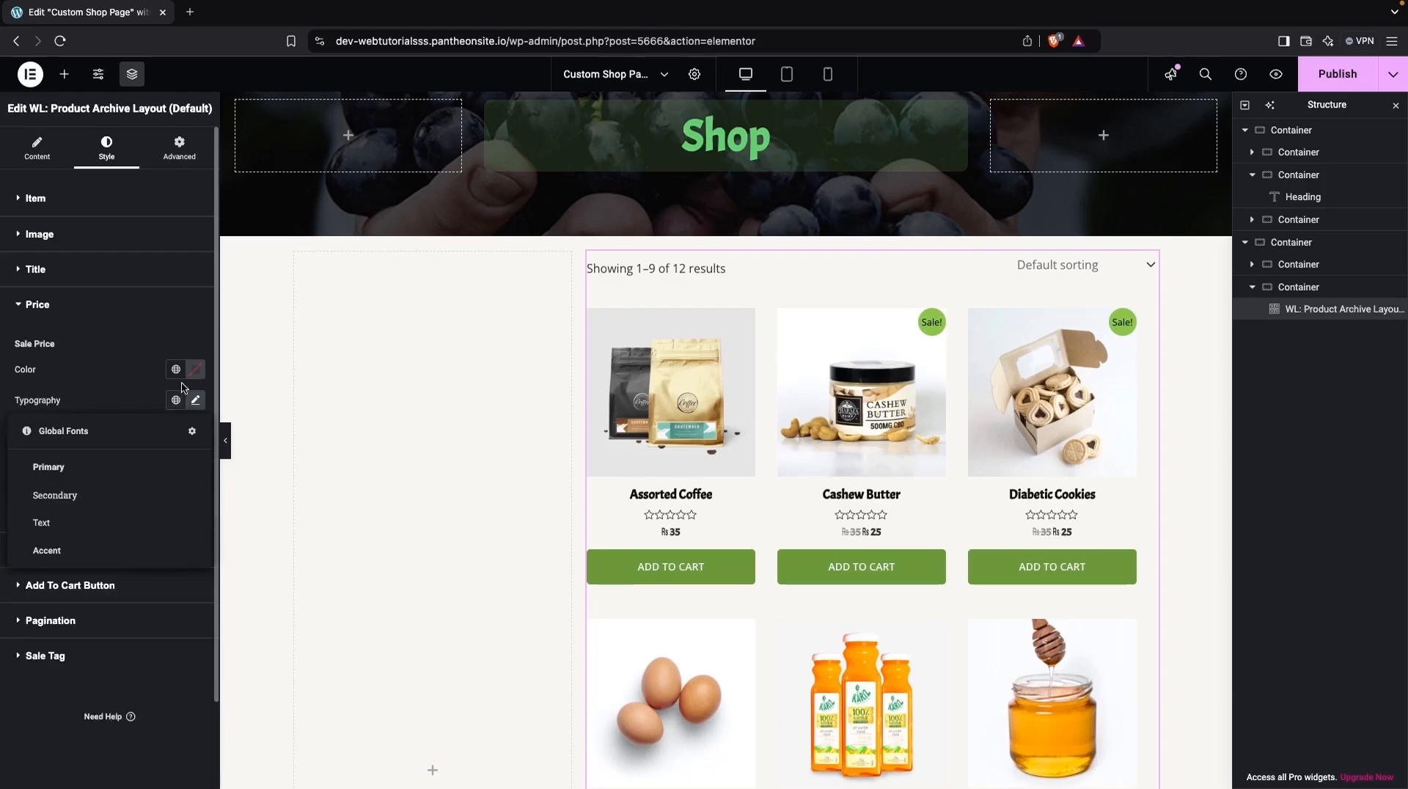
click(177, 371)
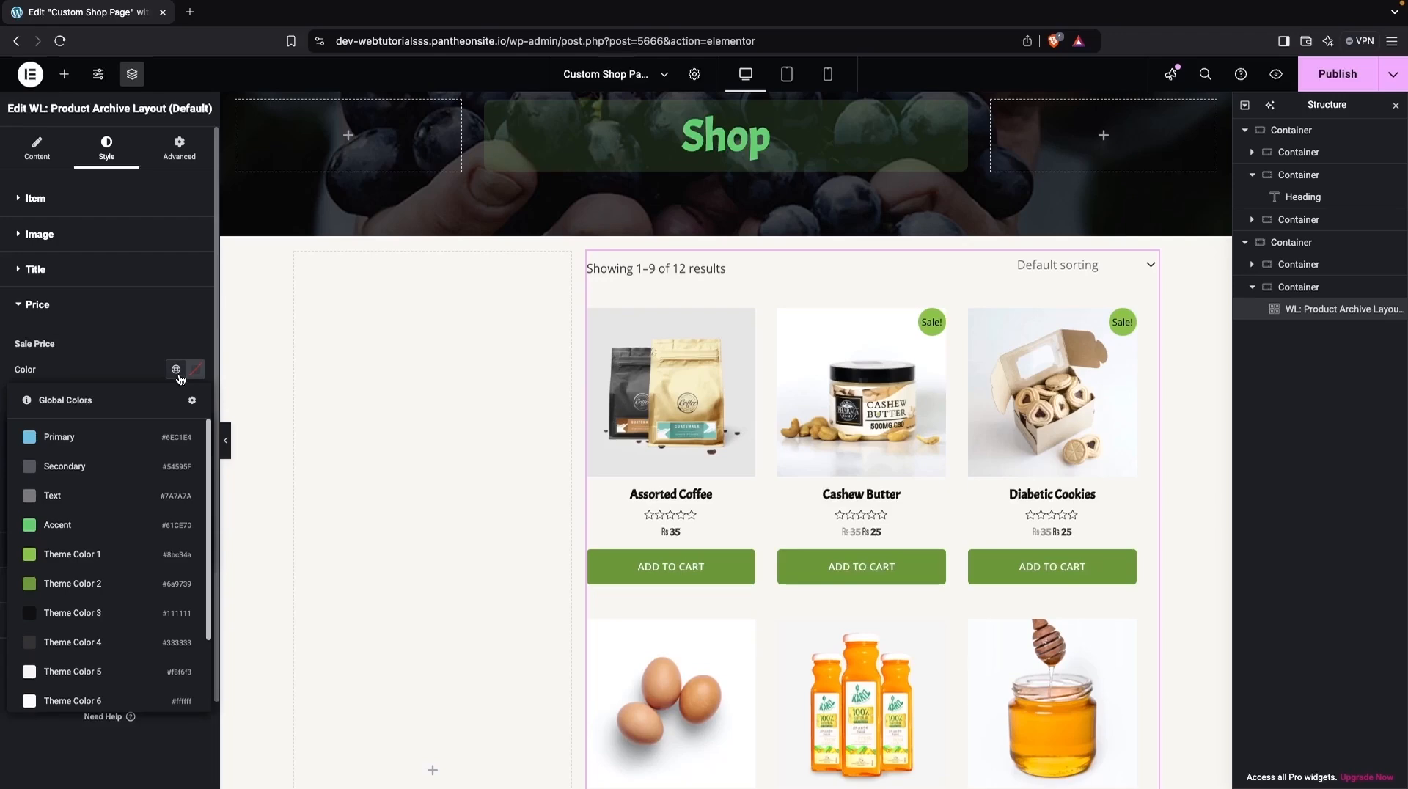
click(84, 584)
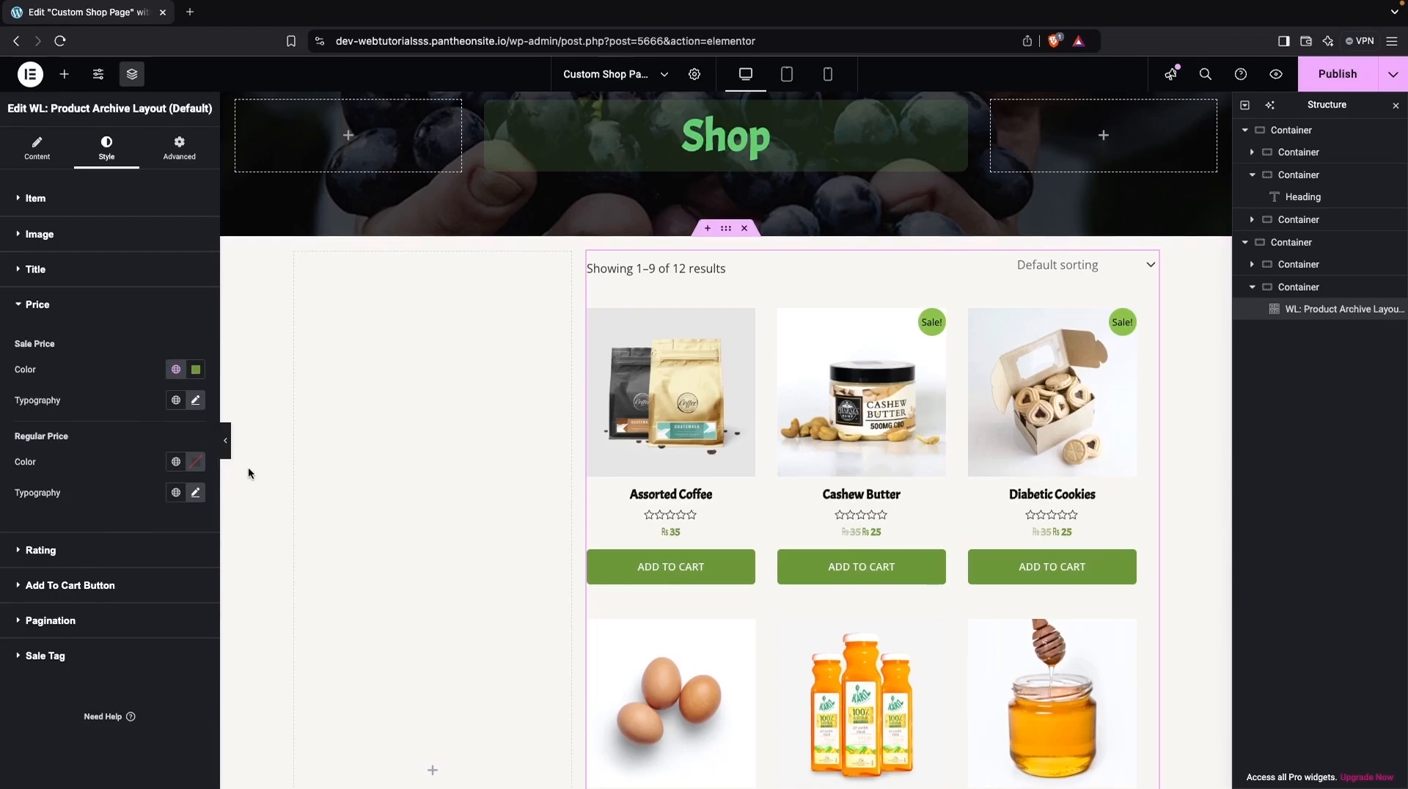
Color the product titles with Theme Color 2, adjust it to the darker green #4D8313, and copy that hex code.
click(30, 269)
click(176, 335)
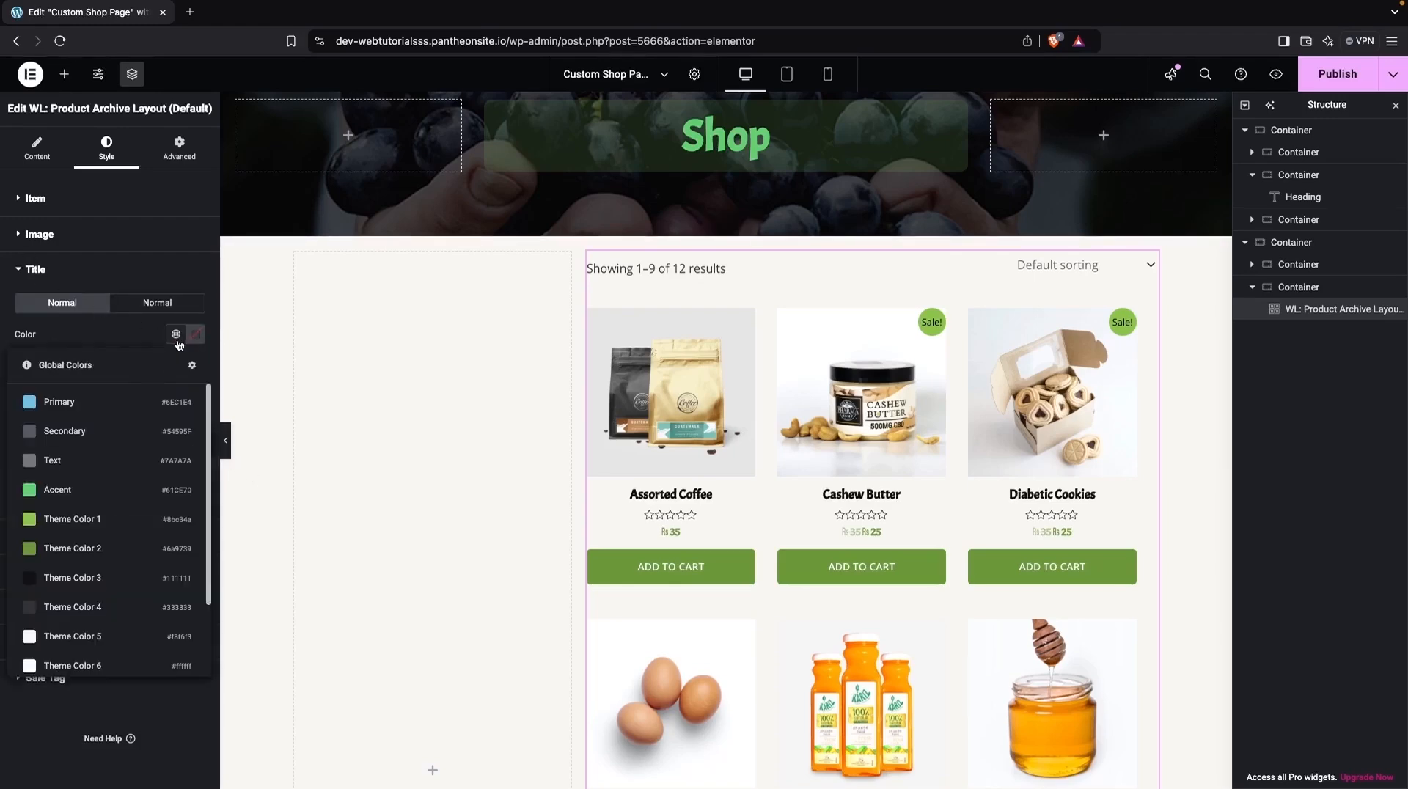
click(71, 550)
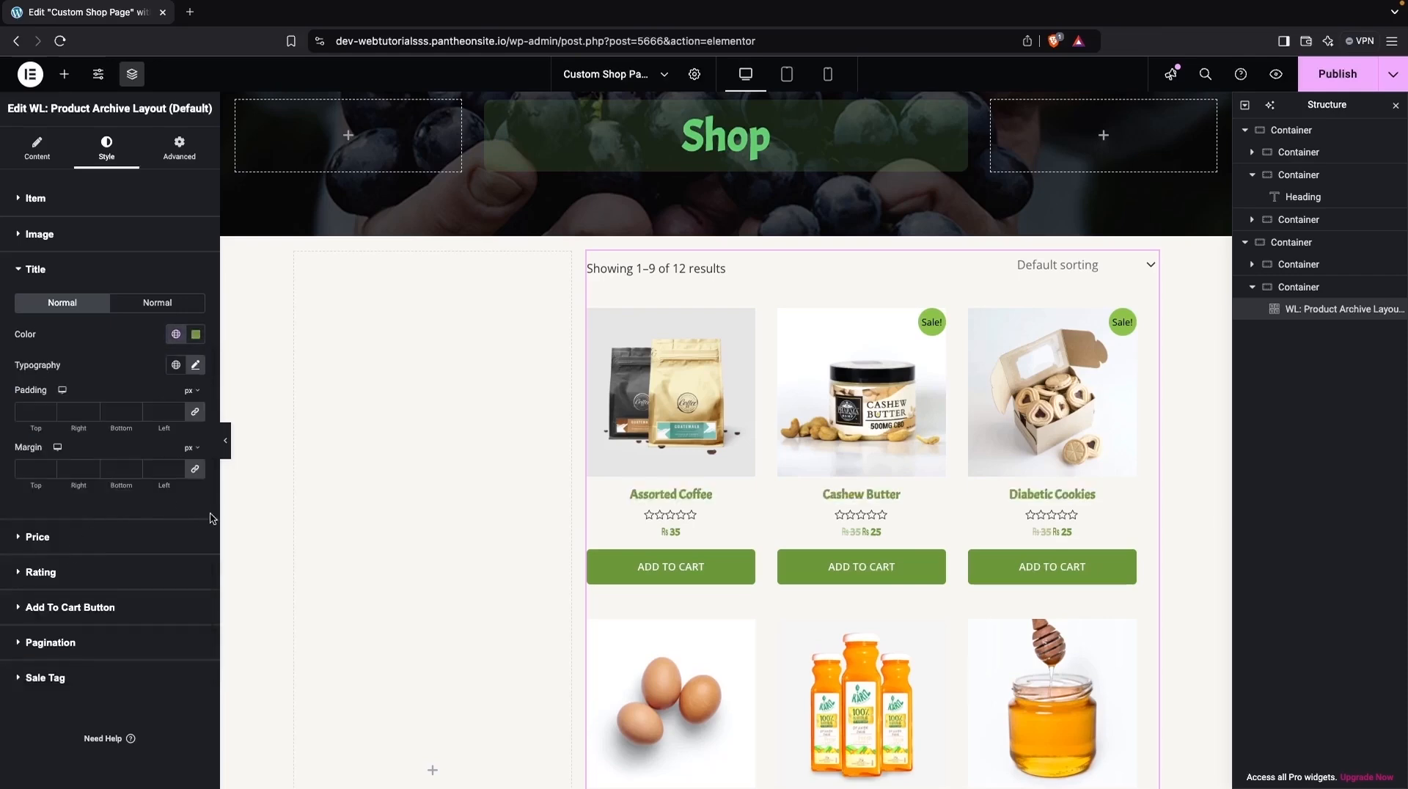
click(195, 334)
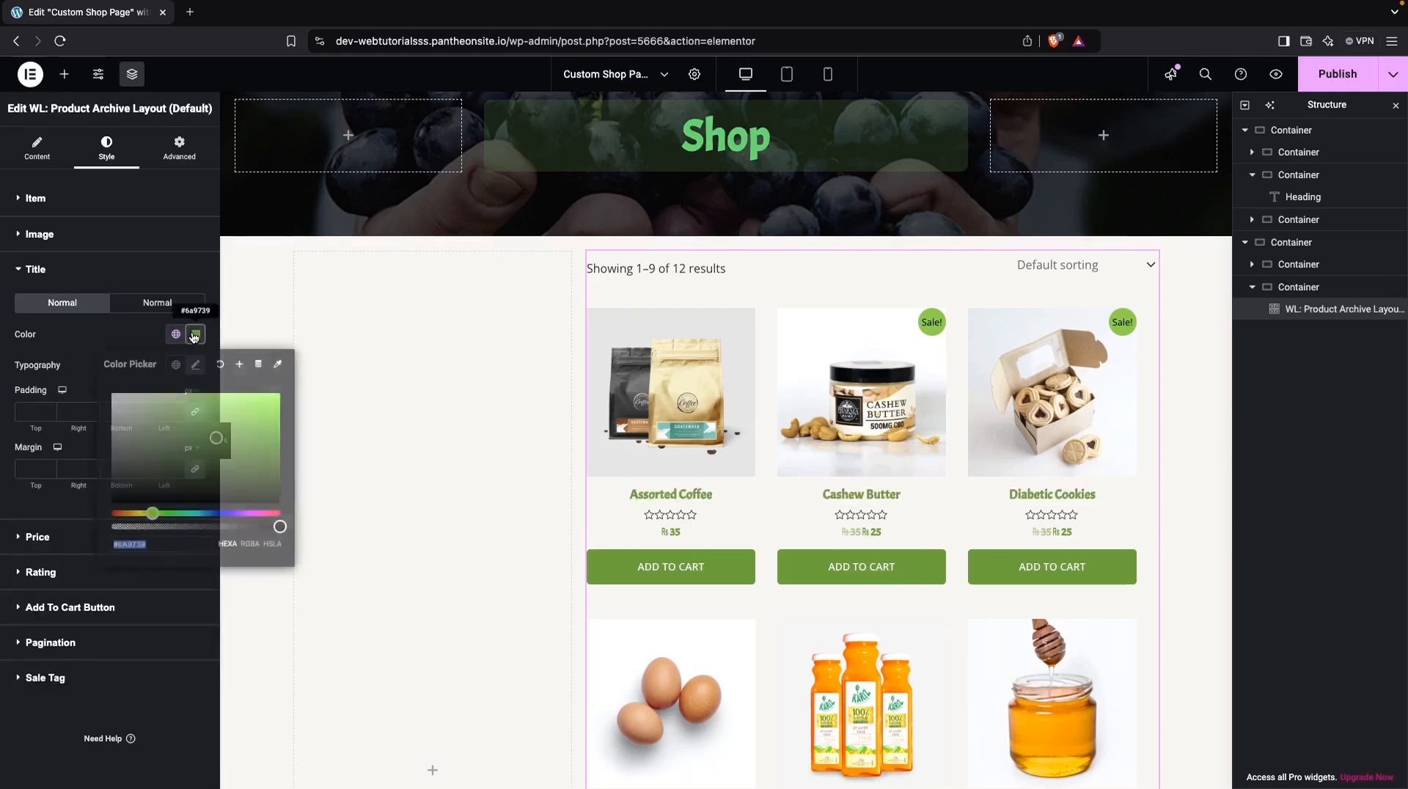
drag(219, 442, 255, 447)
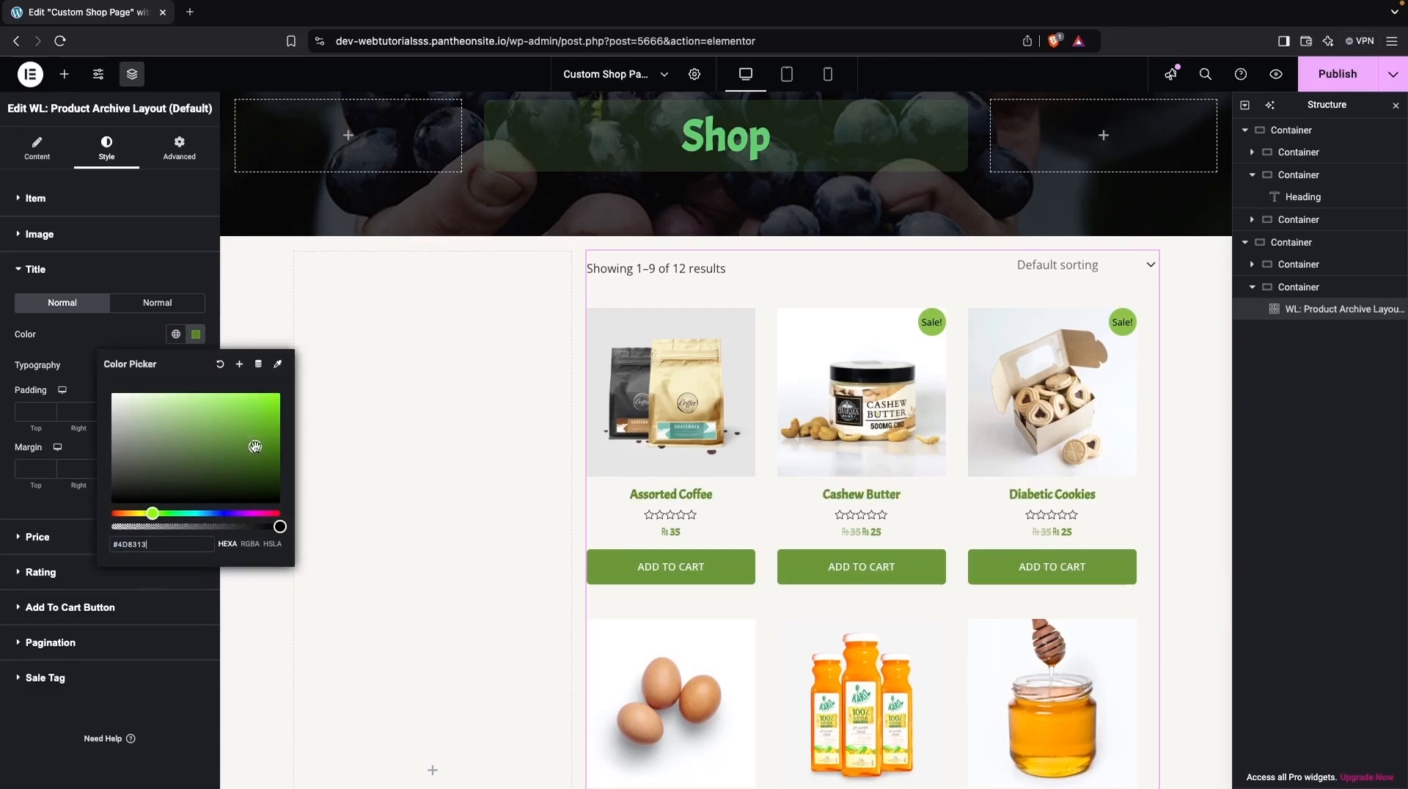
triple_click(152, 540)
key(super+c)
click(86, 334)
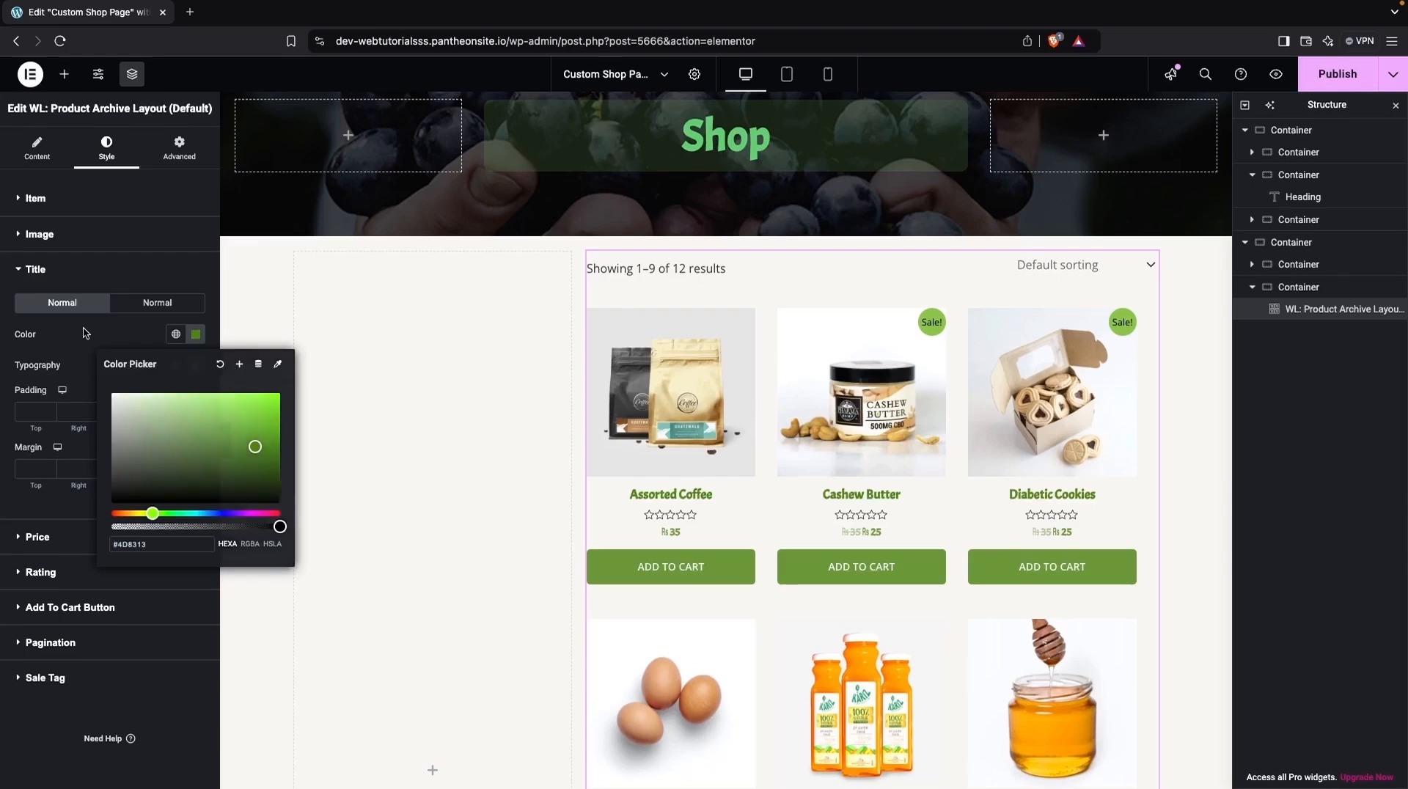
Set the sale price color to the copied green #4D8313.
click(61, 543)
click(196, 369)
triple_click(158, 578)
key(super+v)
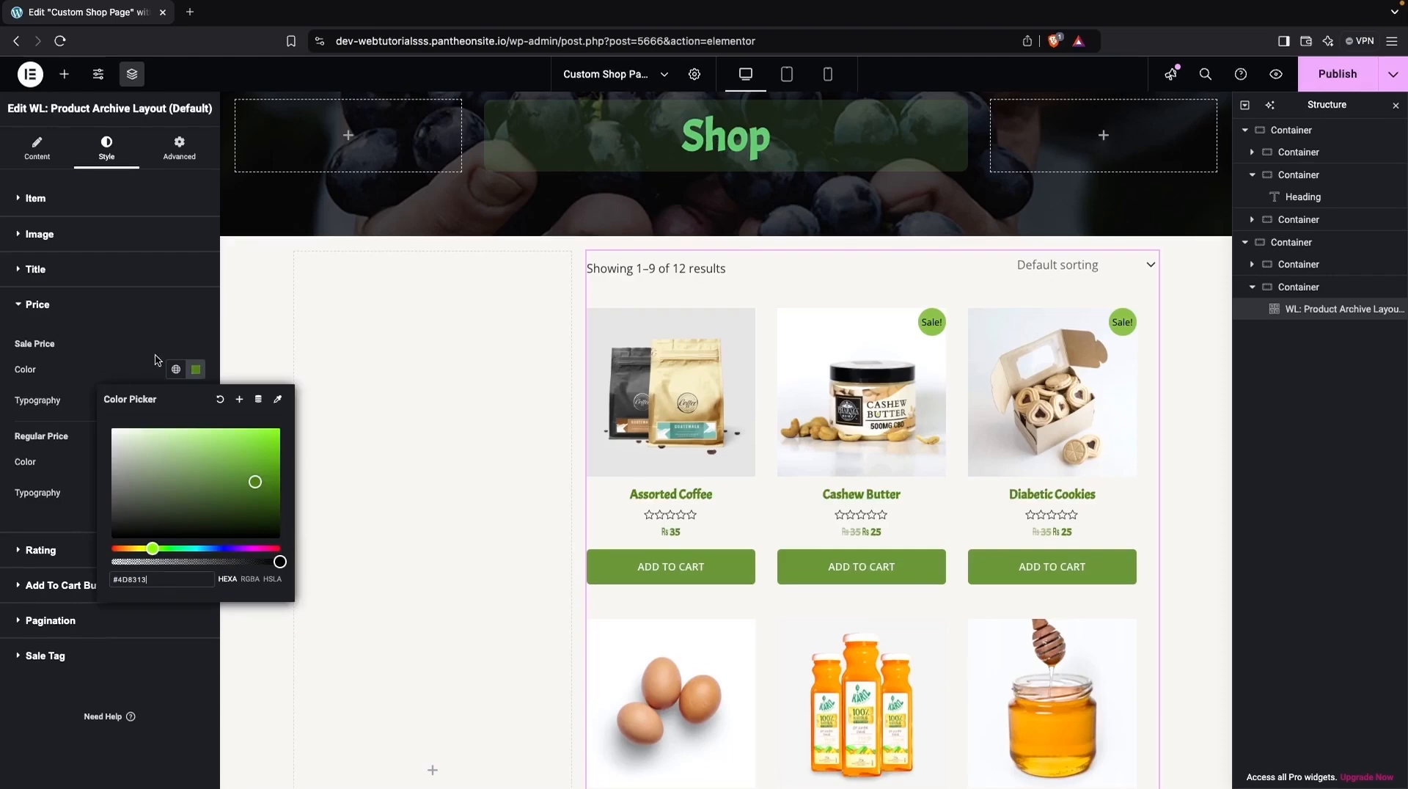
click(101, 314)
Set the rating star color to the copied green #4D8313.
click(60, 352)
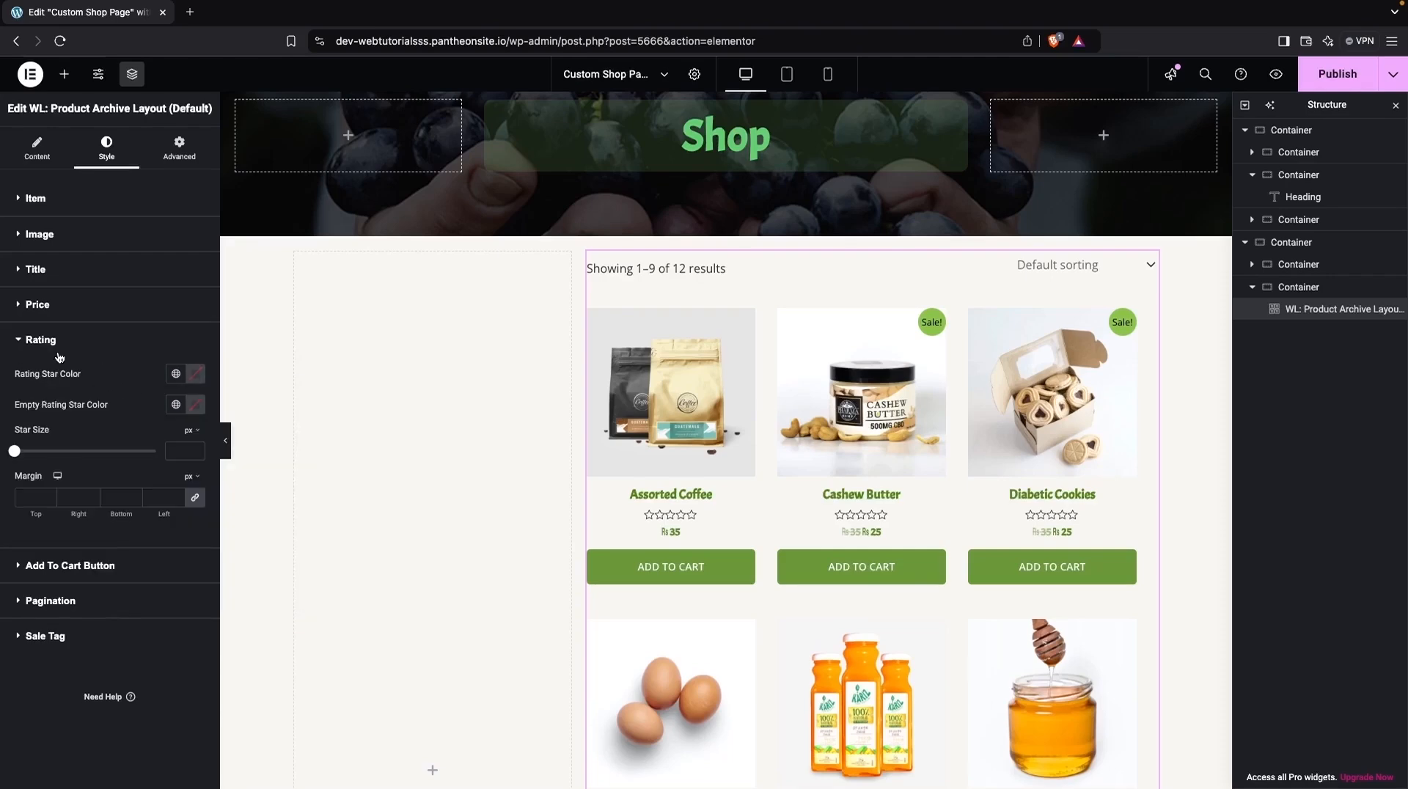
click(194, 374)
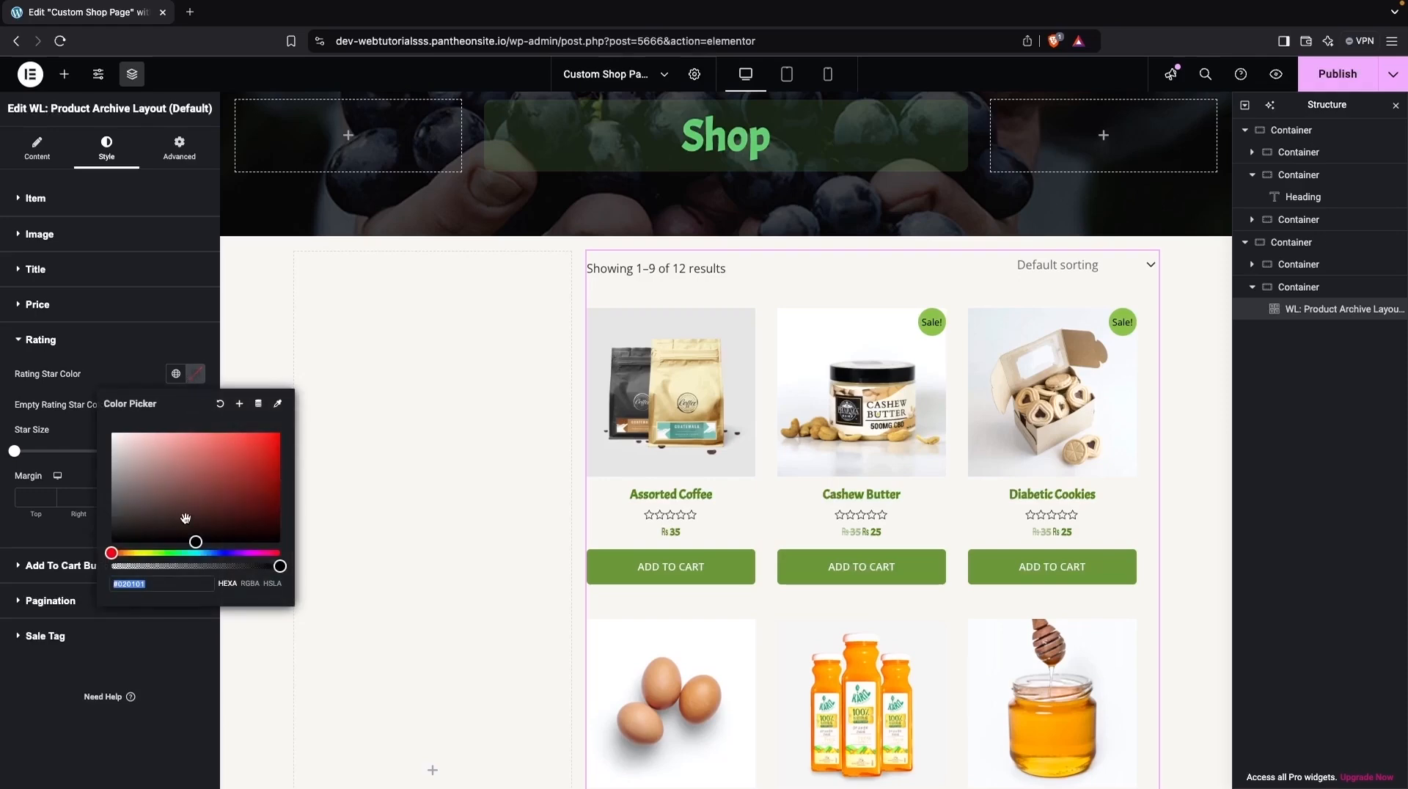
key(super+v)
click(134, 375)
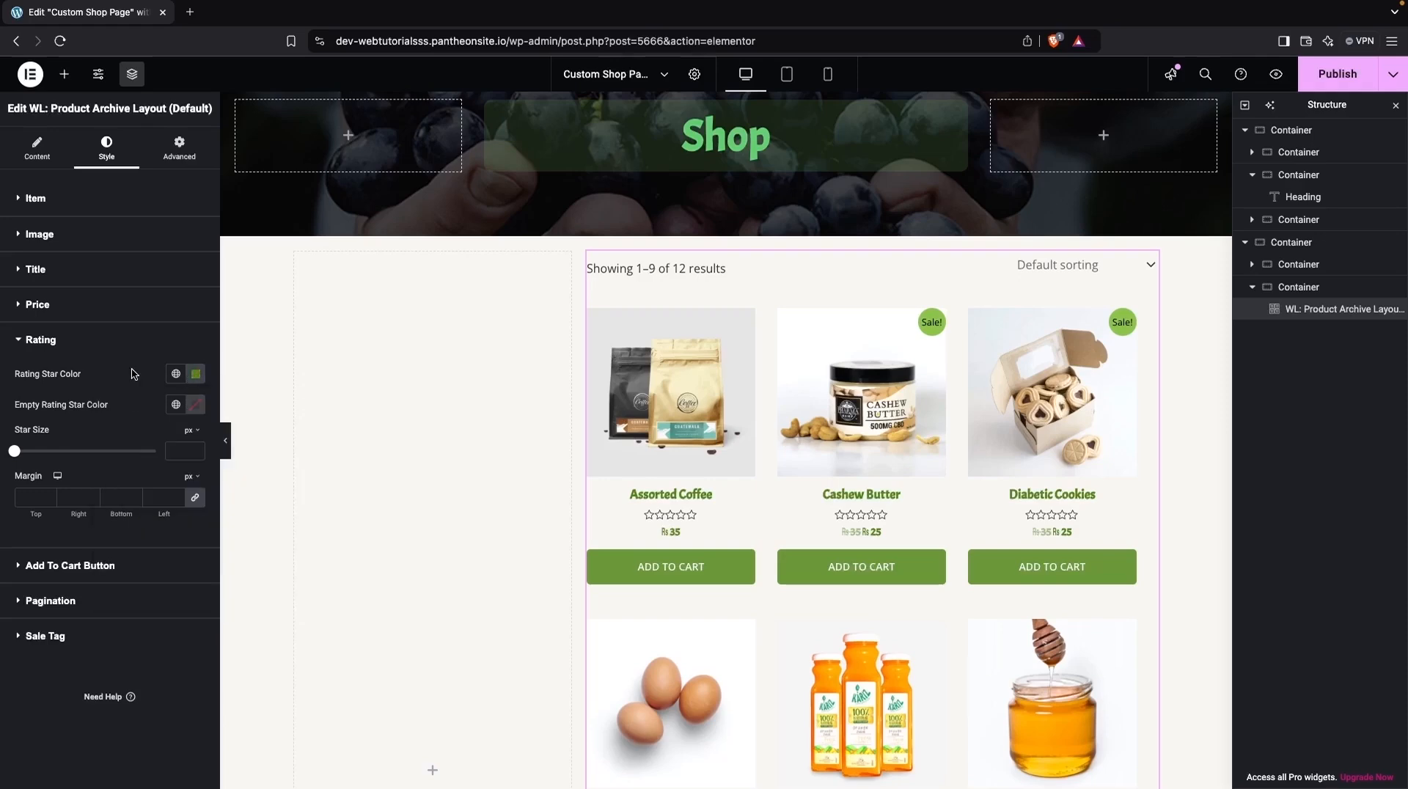
Set the normal-state background color of the Add To Cart button to #4D8313.
click(73, 566)
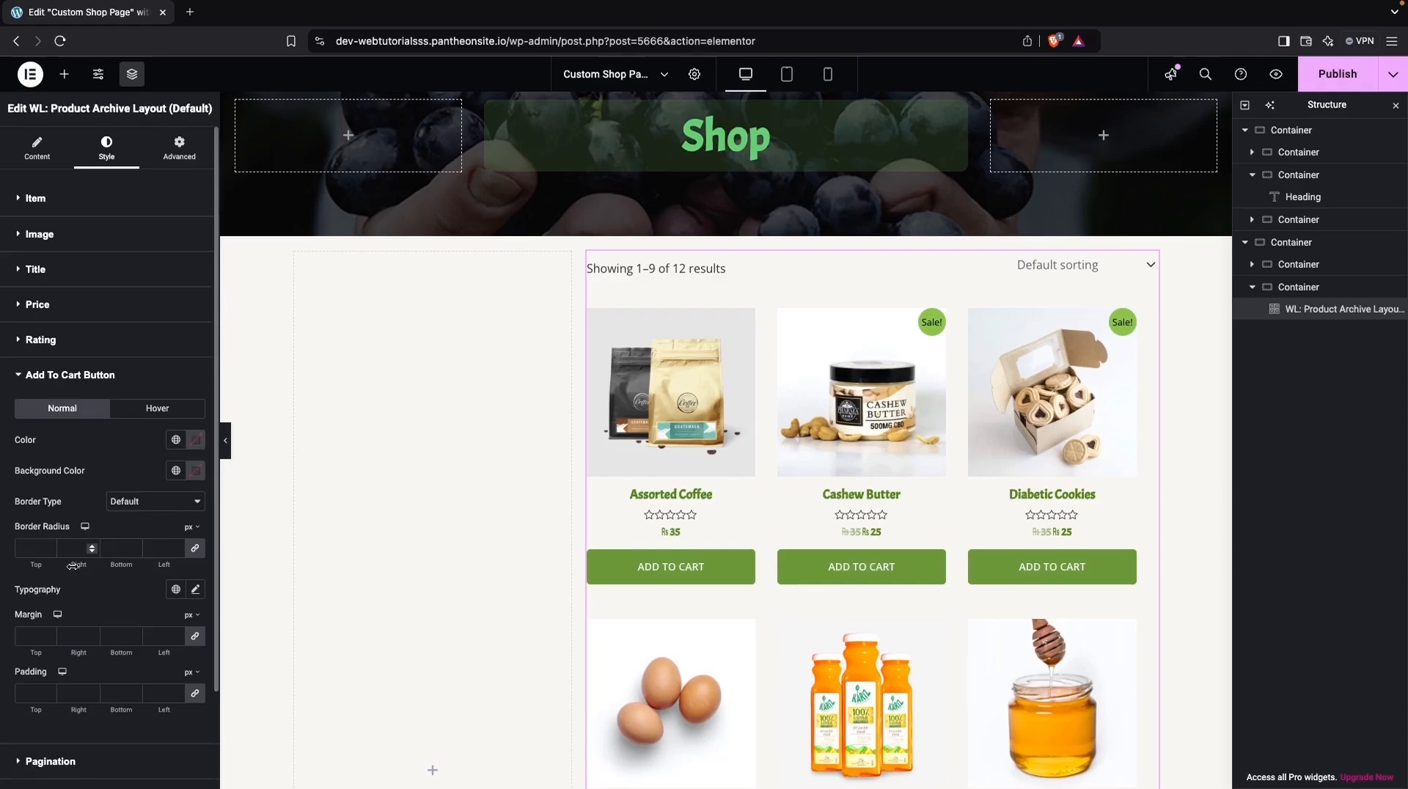
scroll(117, 503, down, 3)
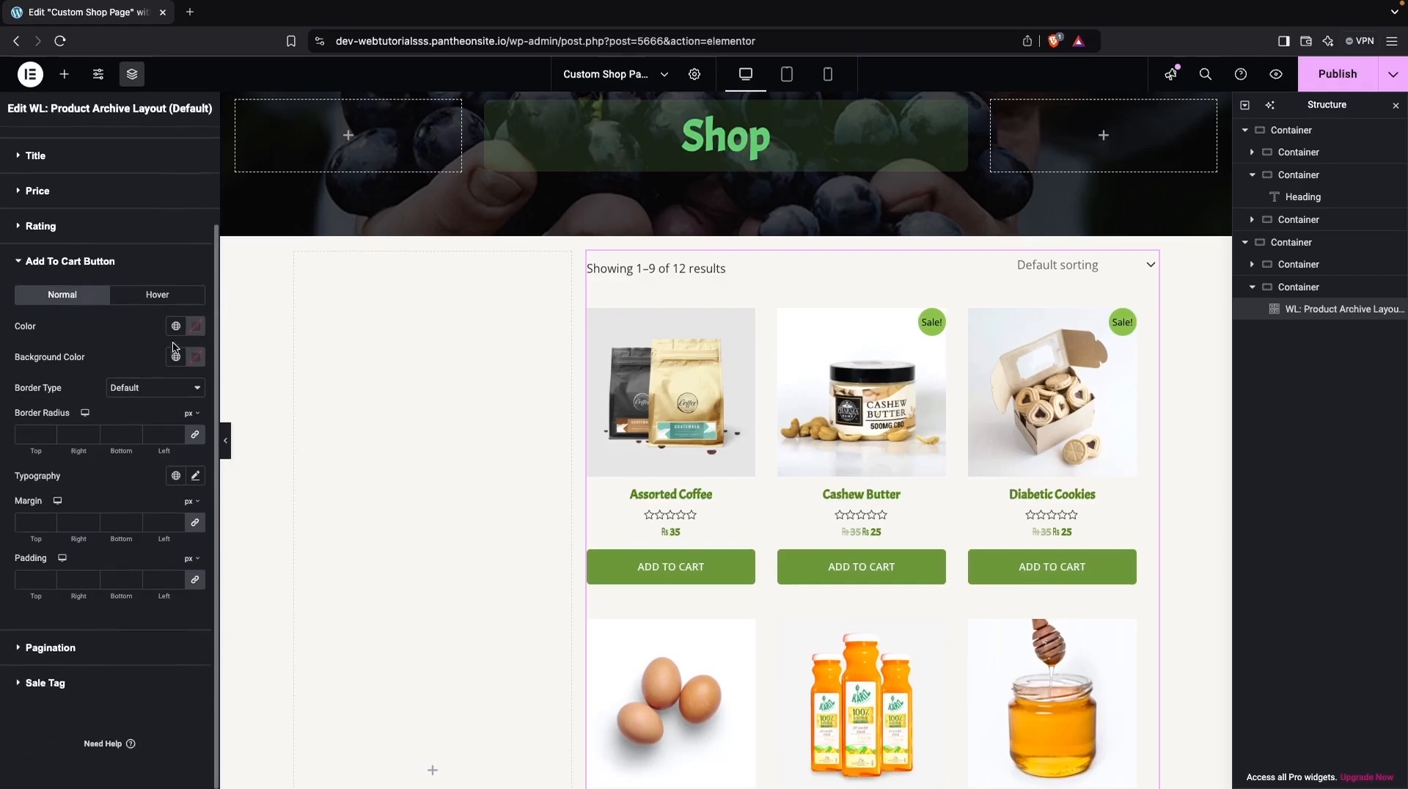
click(195, 359)
key(ctrl+v)
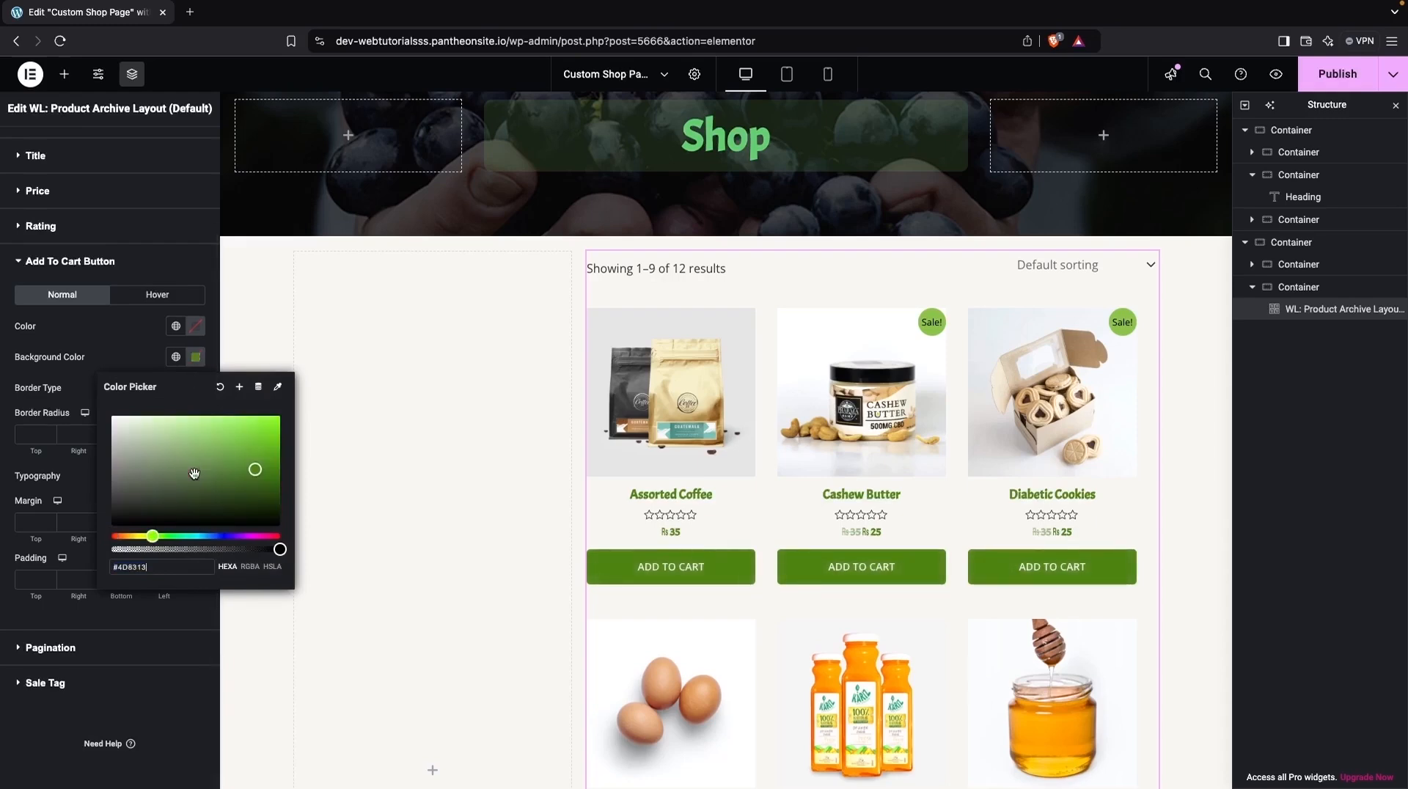
click(96, 354)
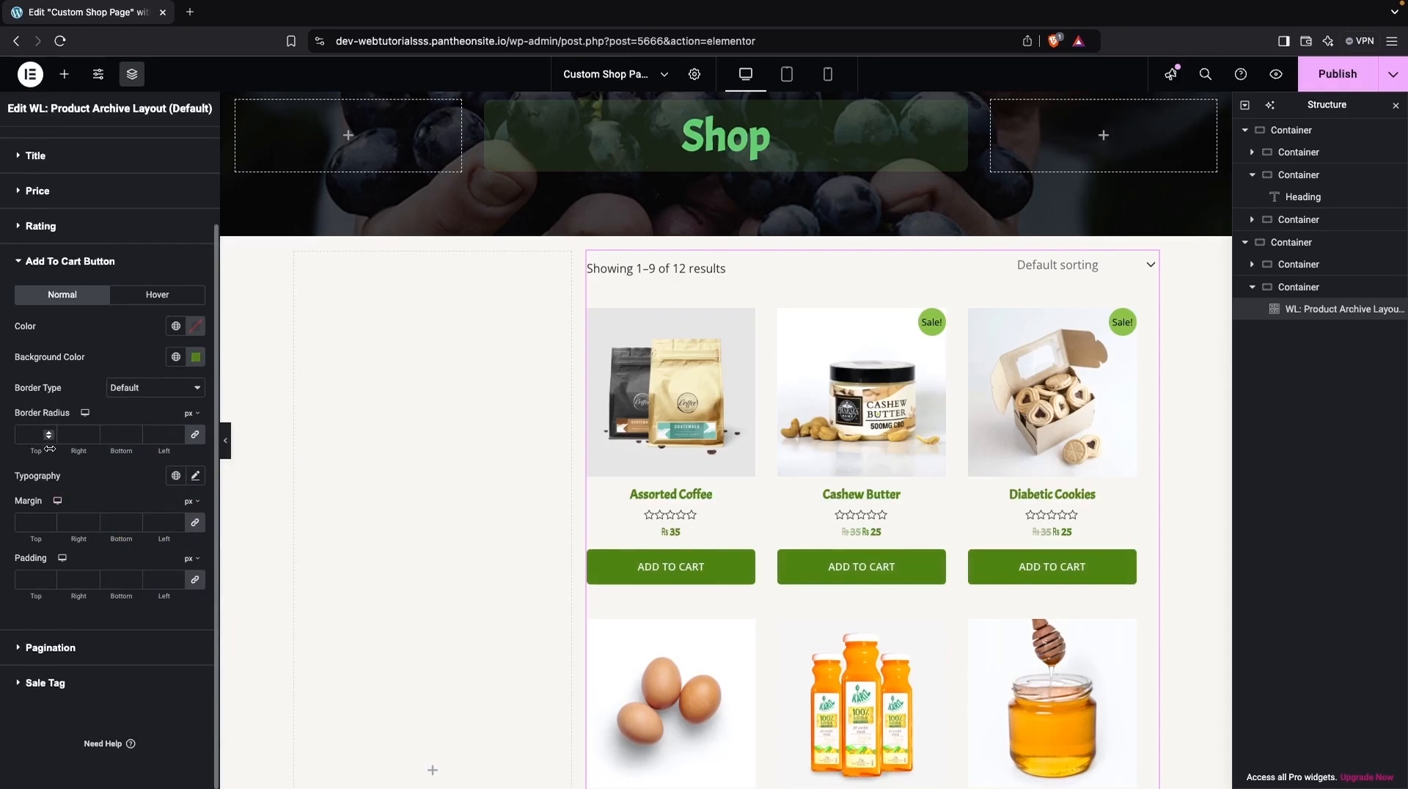
Try uniform padding from 10 px up to 17 px on the Add To Cart button, and clear it again.
click(34, 577)
text(10)
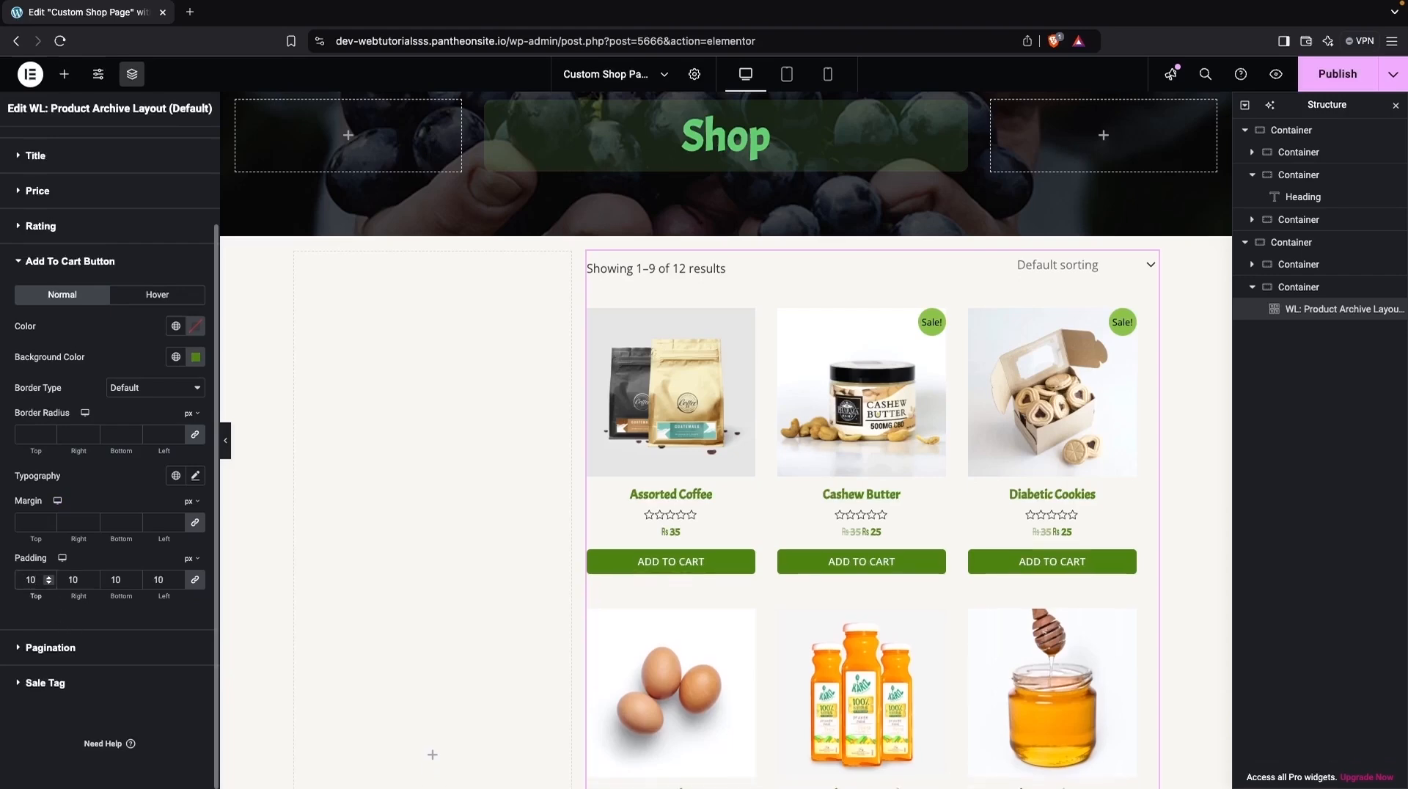
key(Up)
key(Up)
key(Up)
key(Up)
key(Up)
key(Up)
key(Up)
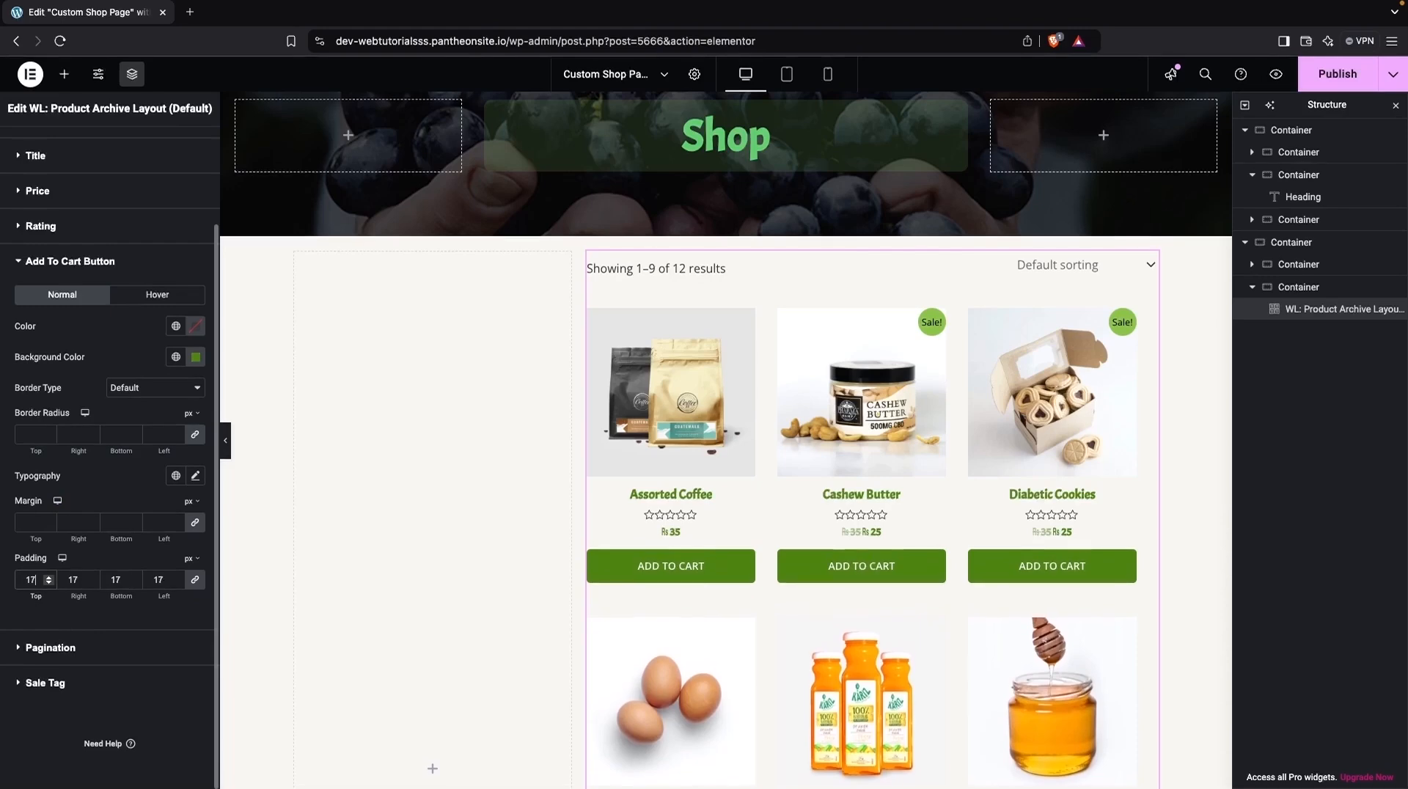
key(BackSpace)
Try #4D8313 as the background color of the normal pagination items, and reset it to the default.
click(16, 648)
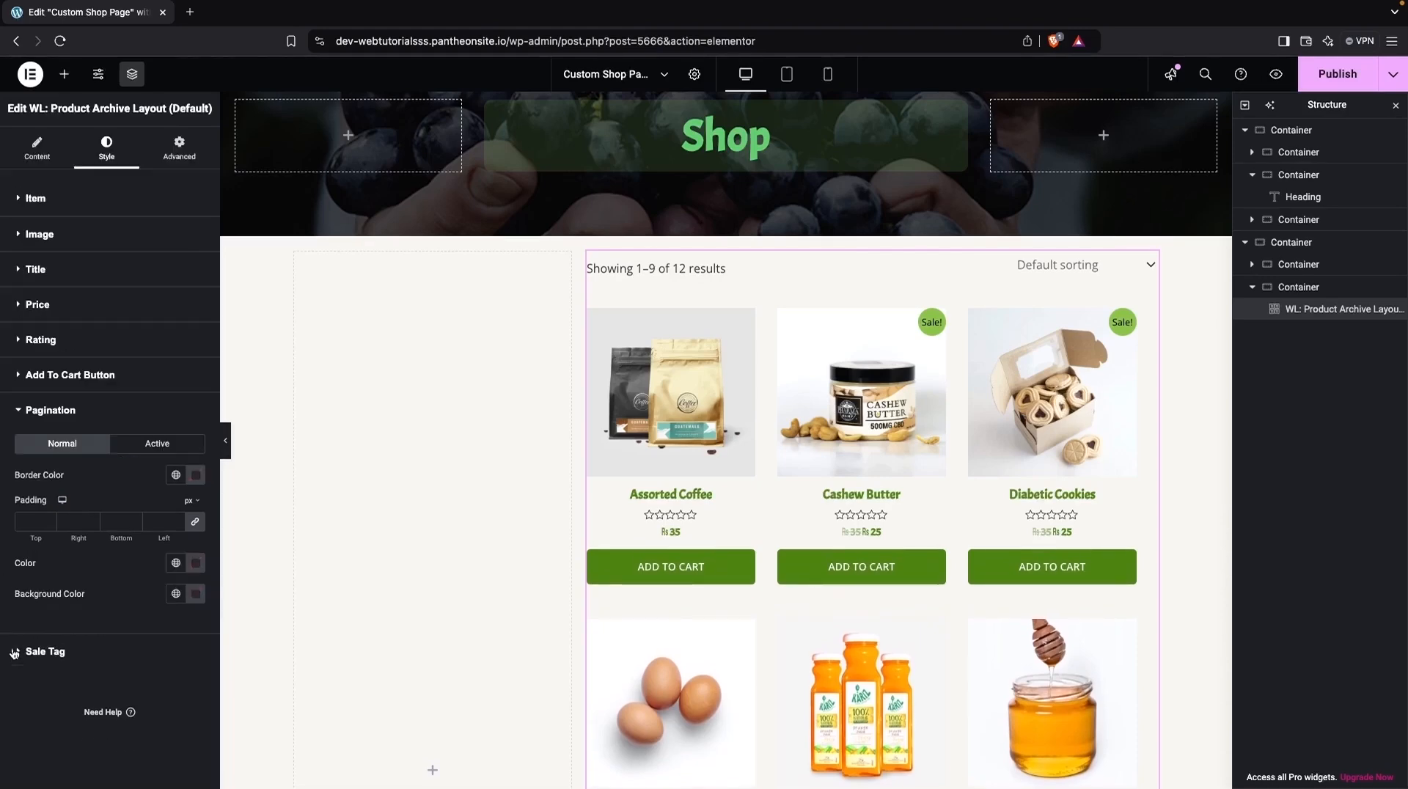
scroll(671, 535, down, 10)
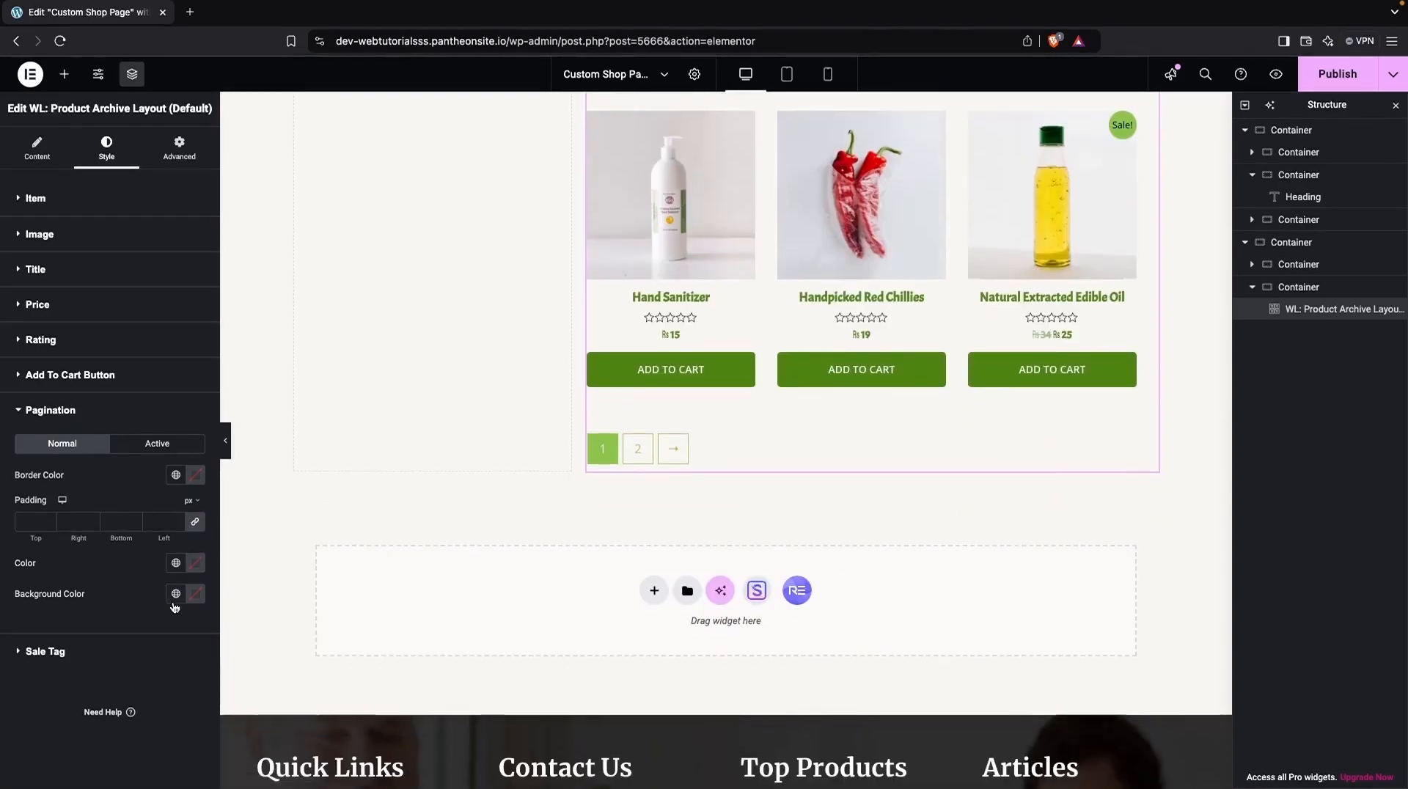
click(196, 594)
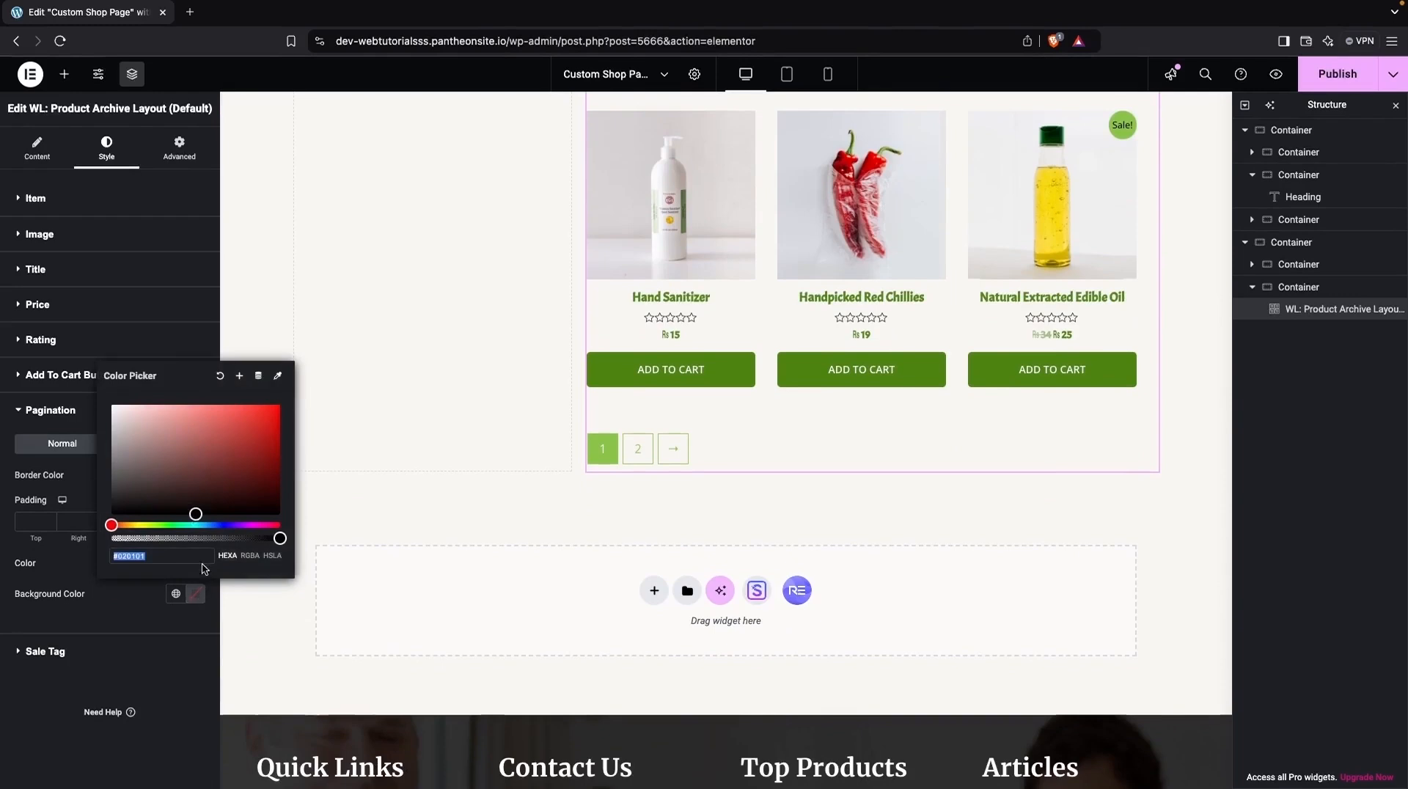
click(152, 525)
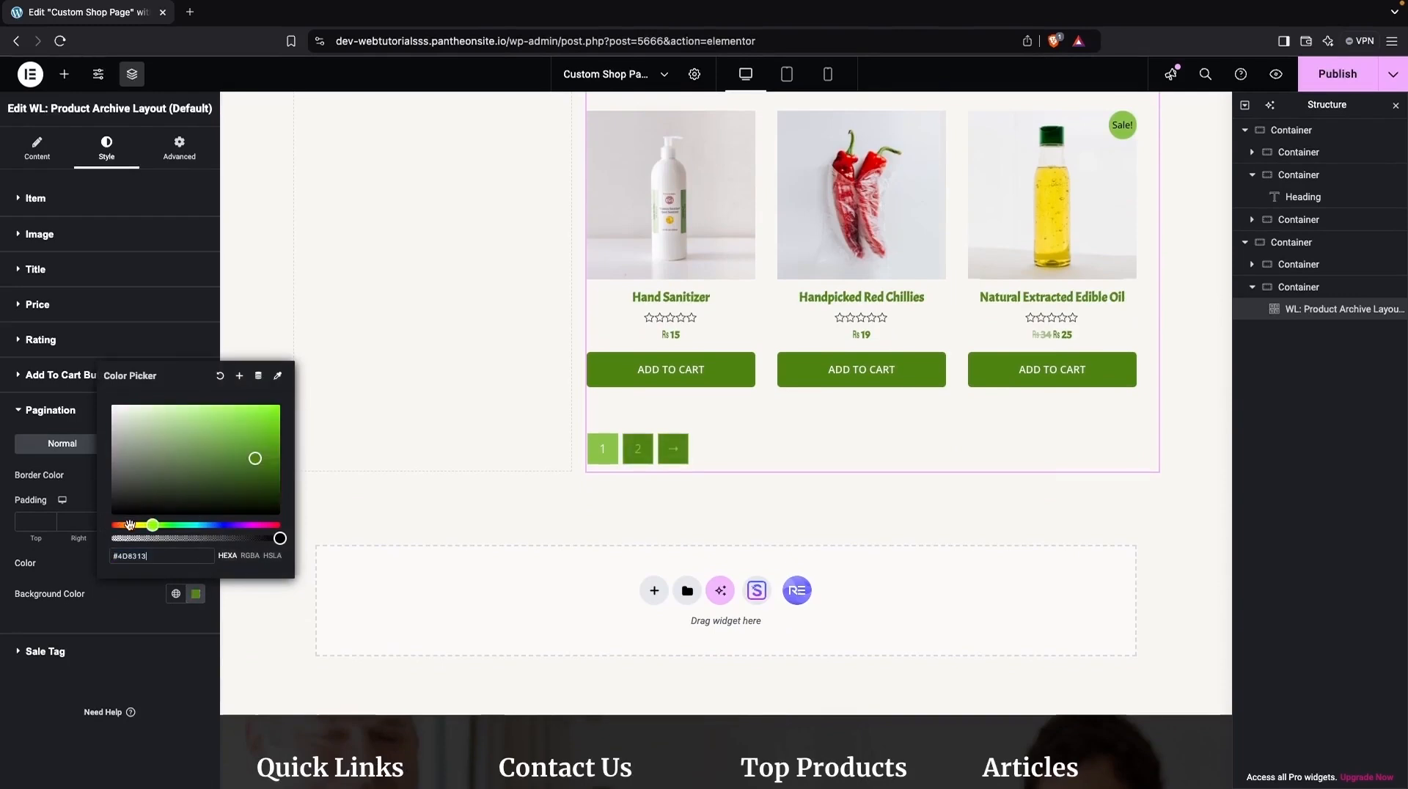
click(220, 376)
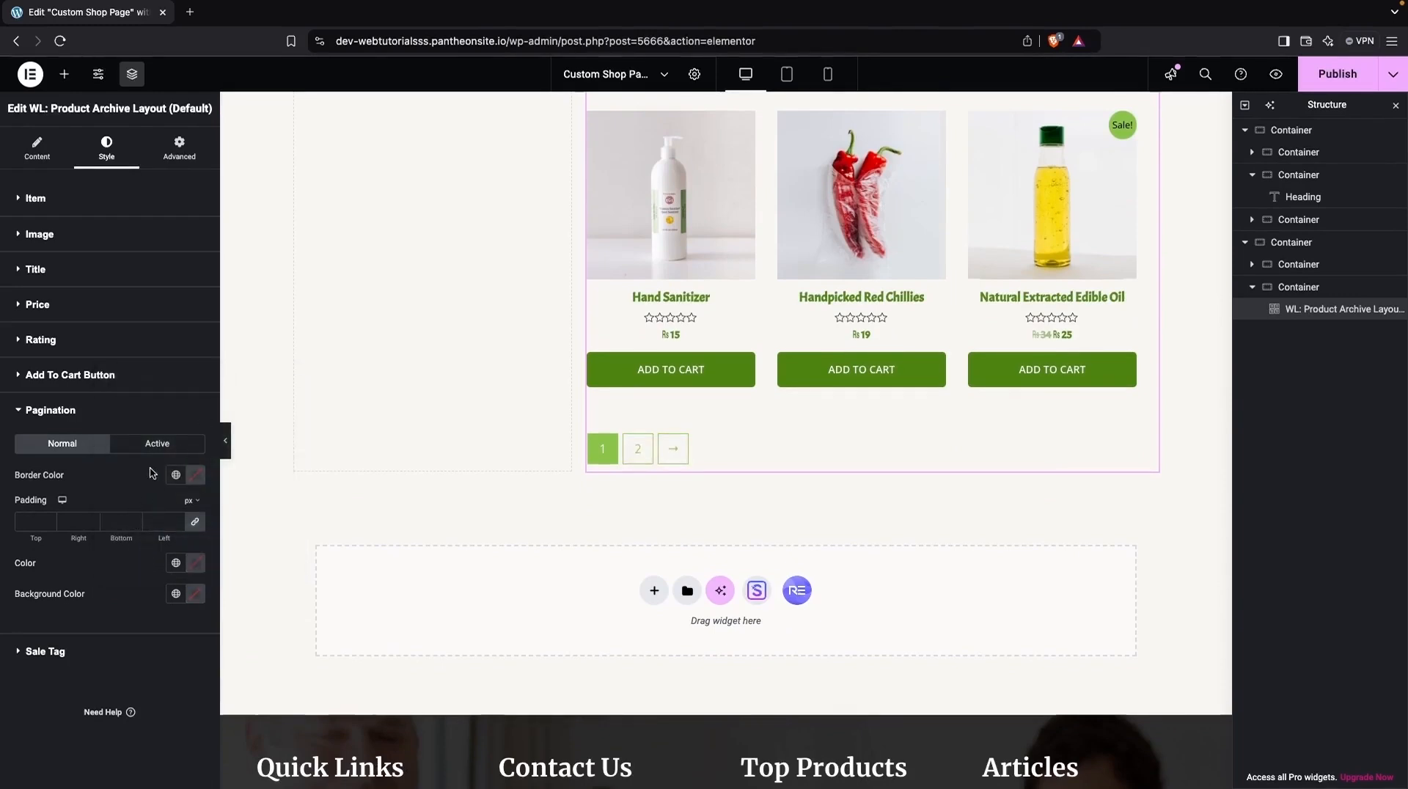
Set the background color of the active pagination item to #4D8313.
click(157, 443)
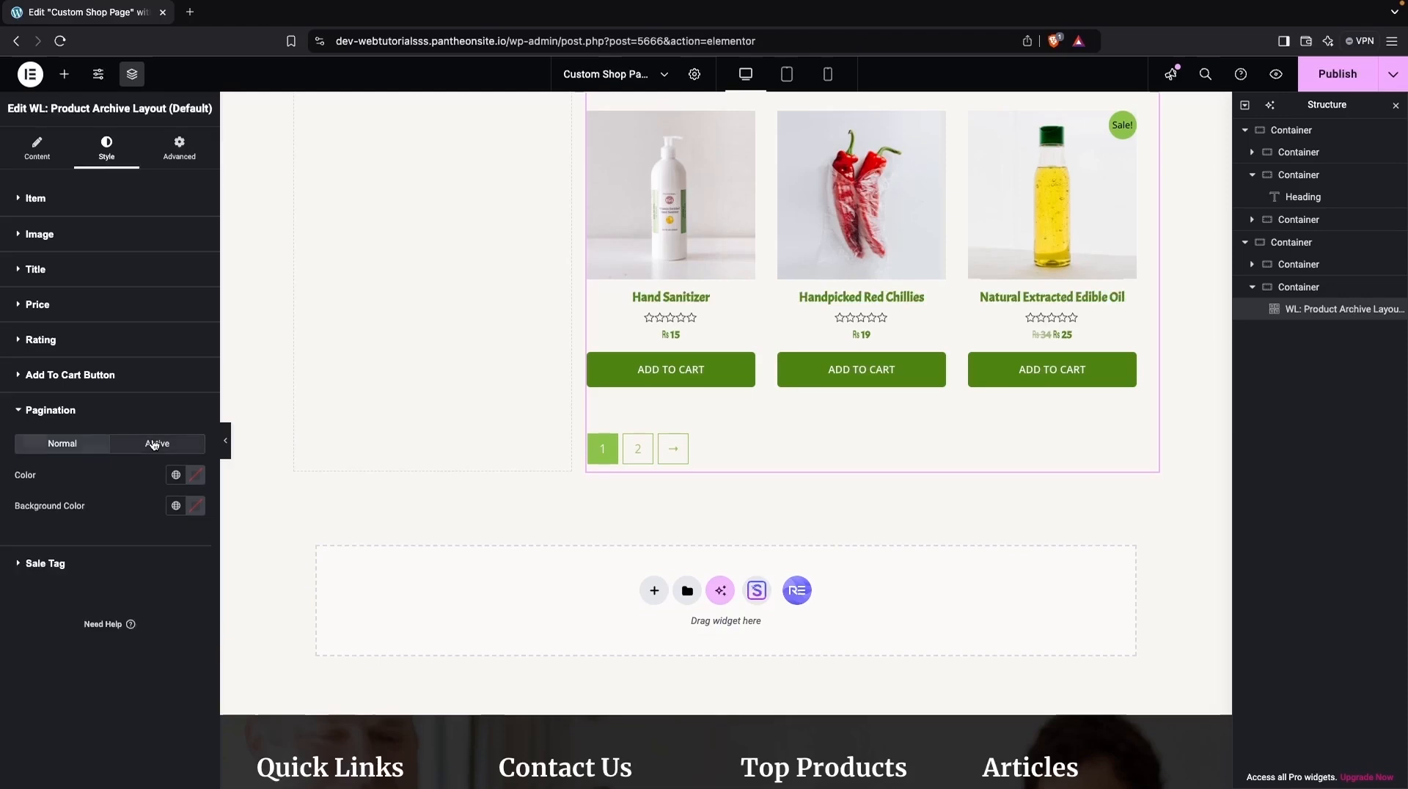
click(196, 511)
click(152, 685)
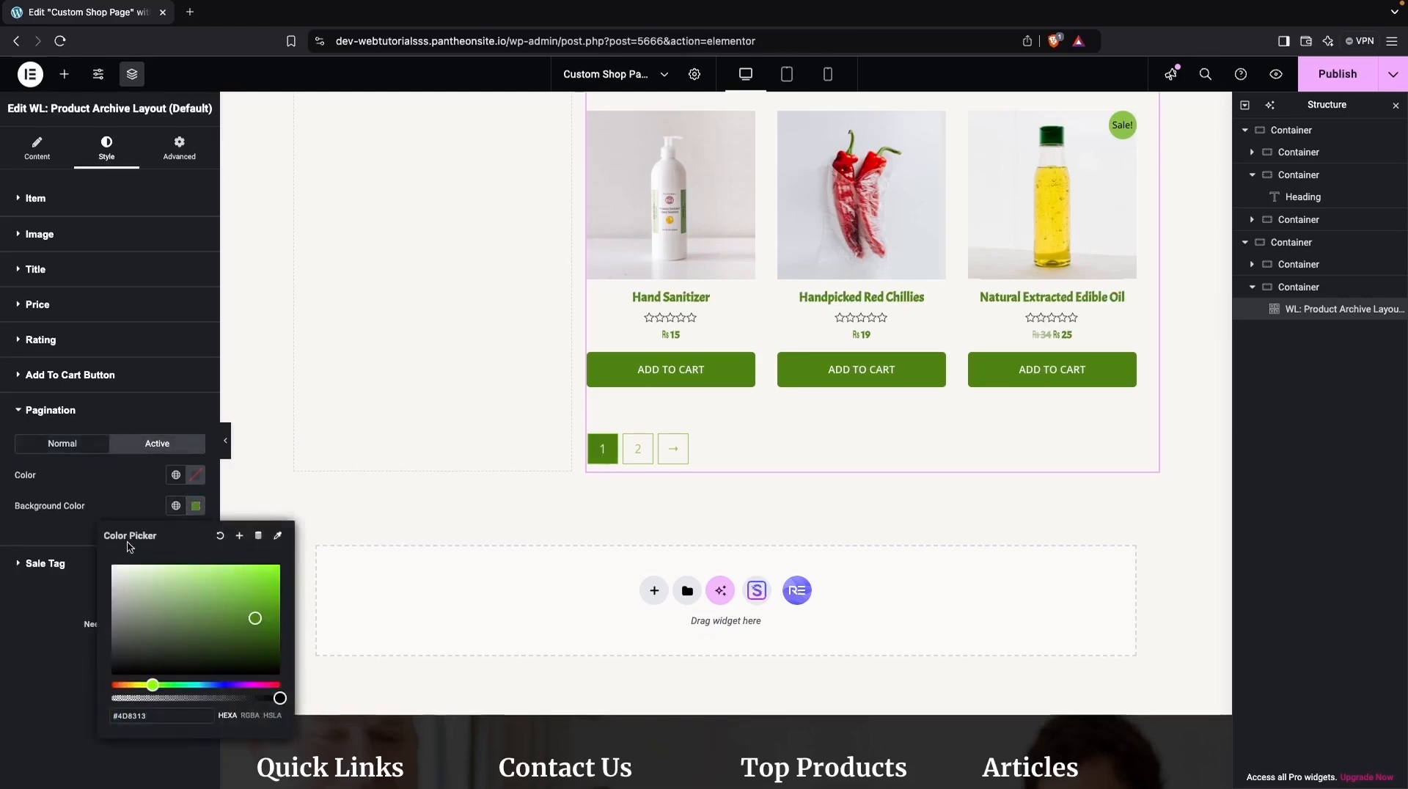
Examine the Sale Tag style options of the product archive layout.
click(121, 489)
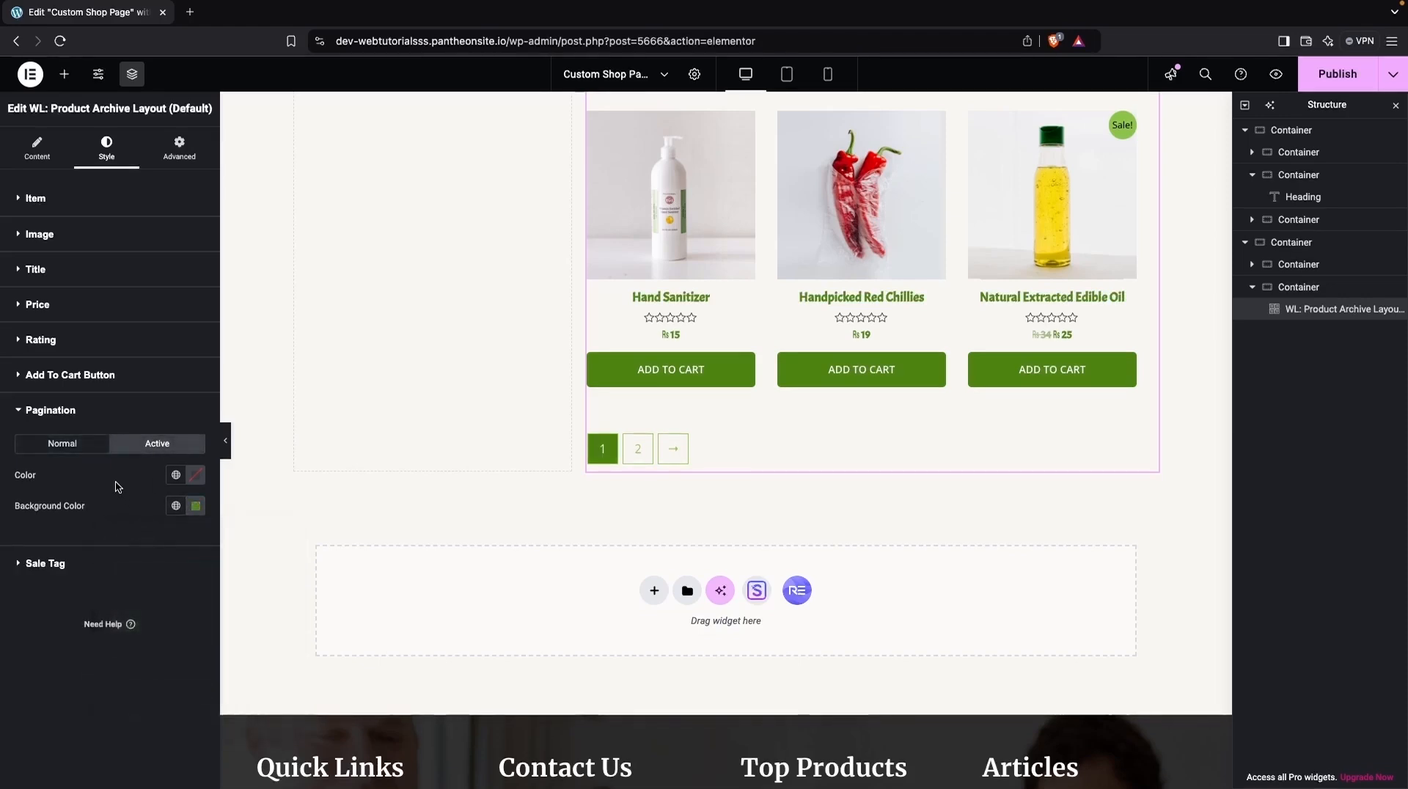
click(34, 564)
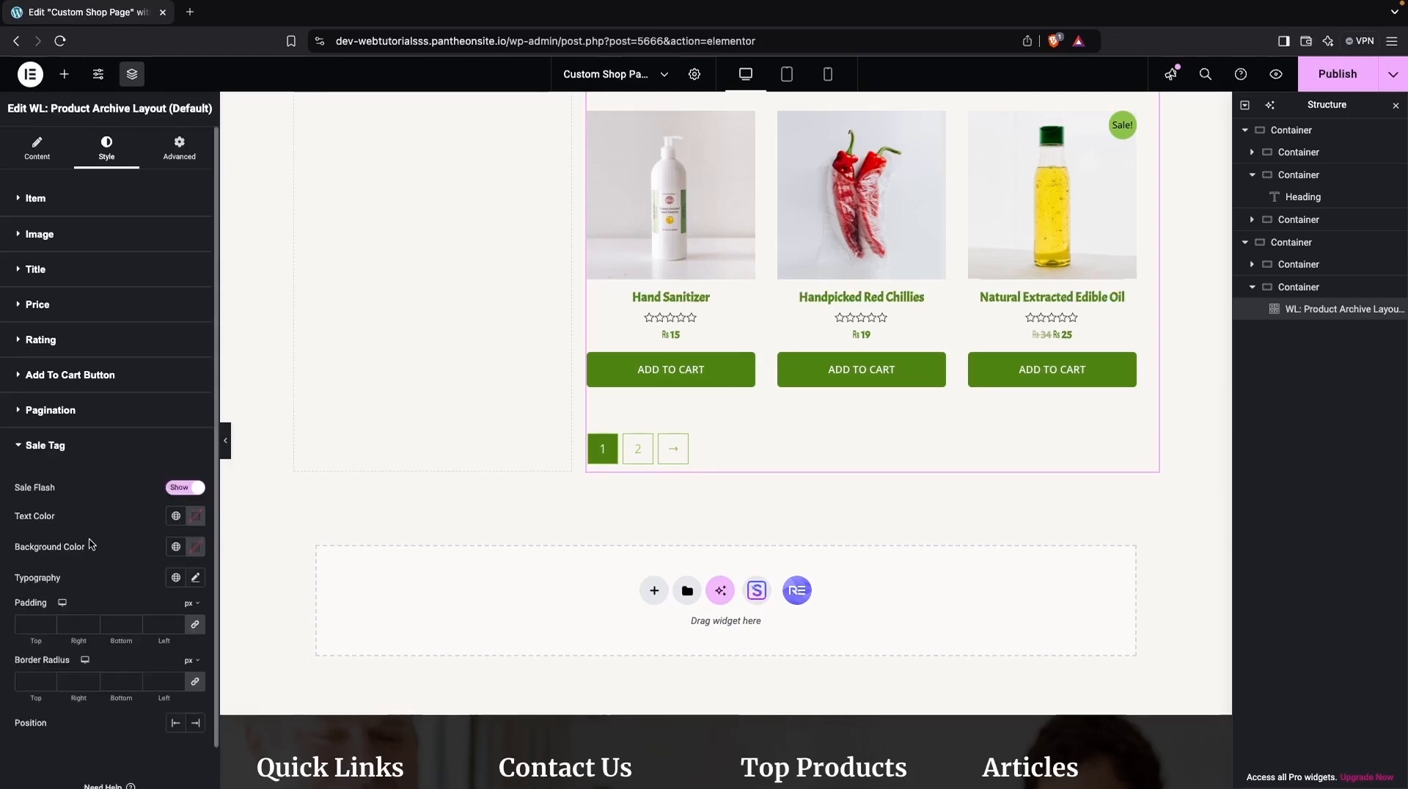
scroll(295, 328, up, 10)
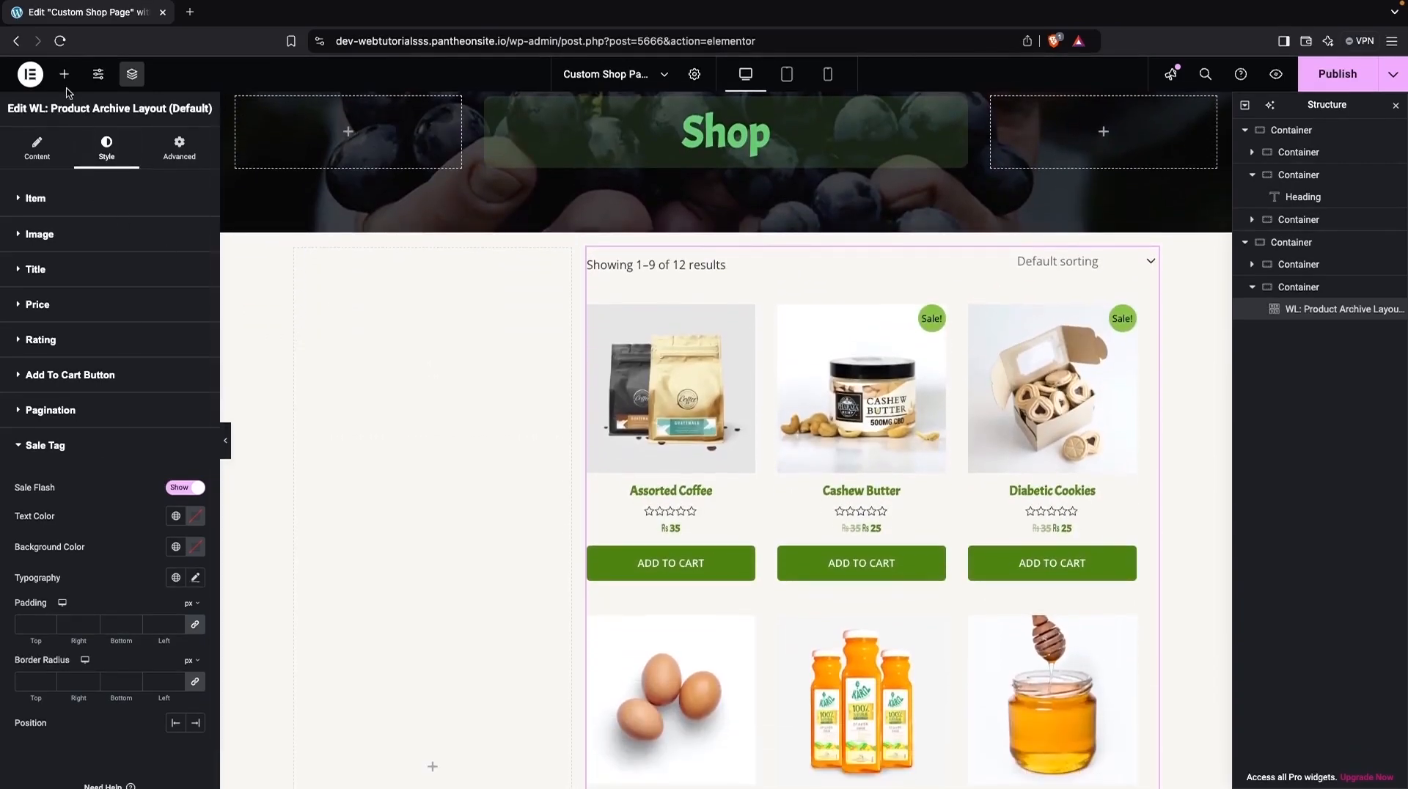
Find the WL: Product Filter widget and add it to the empty container beside the product grid, keeping the Search Form filter type.
click(64, 74)
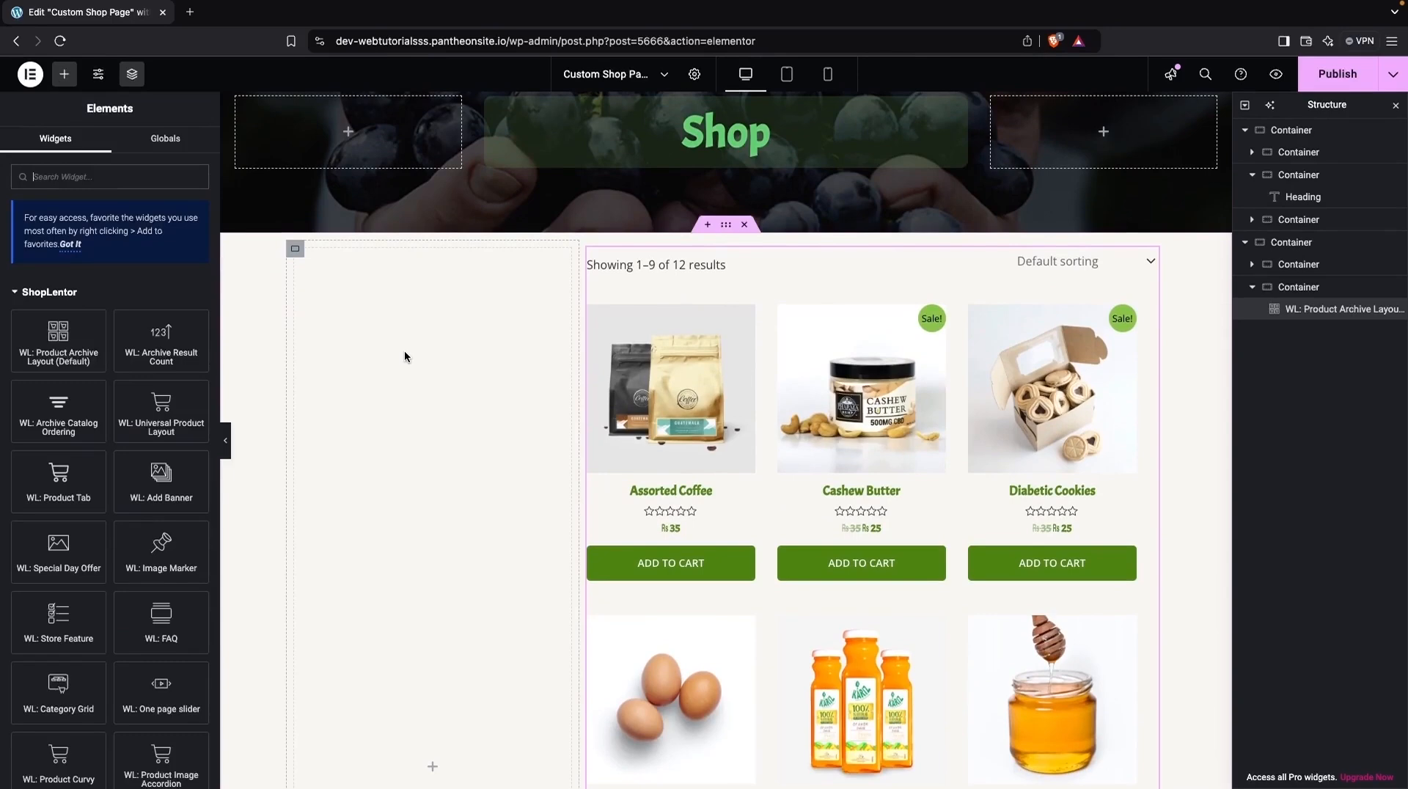
click(51, 176)
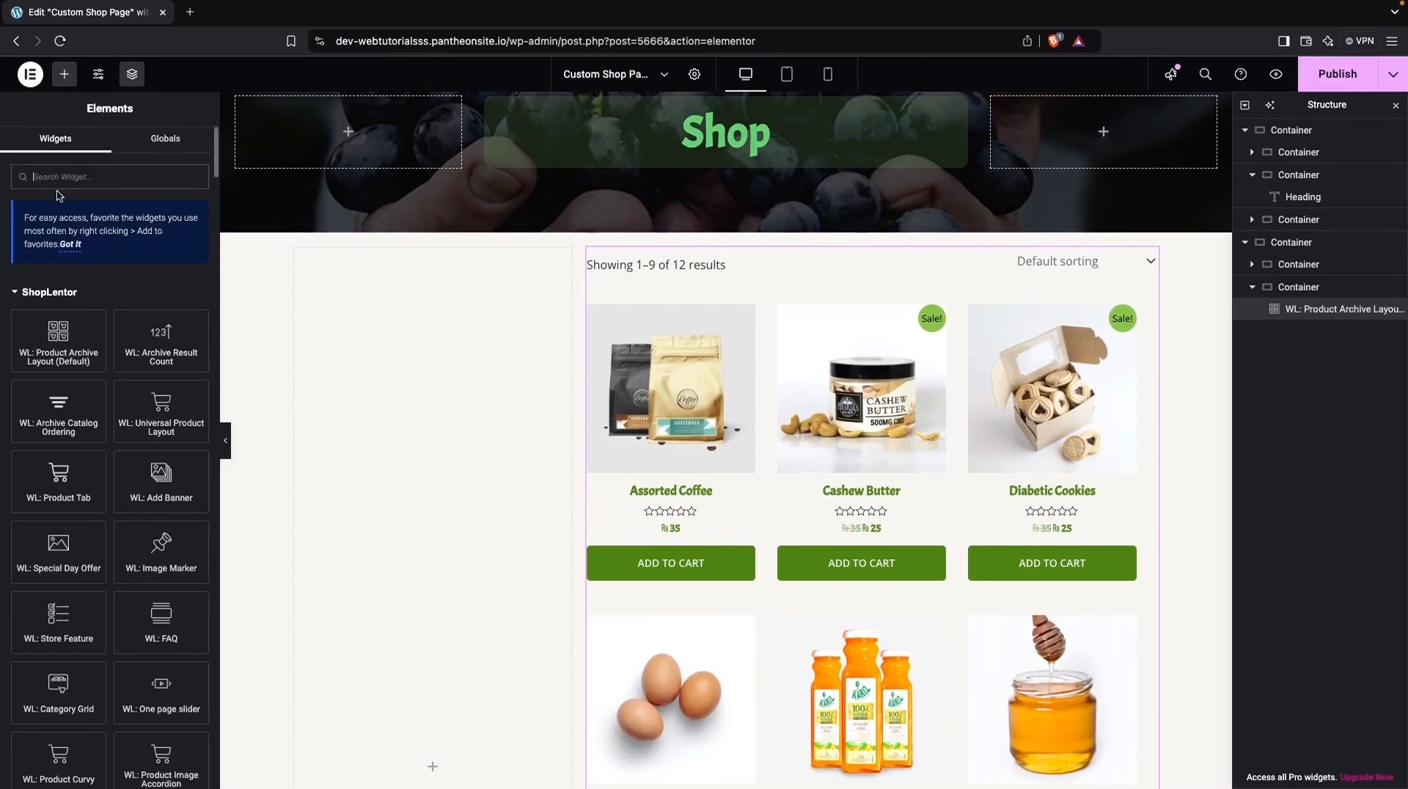
text(prod)
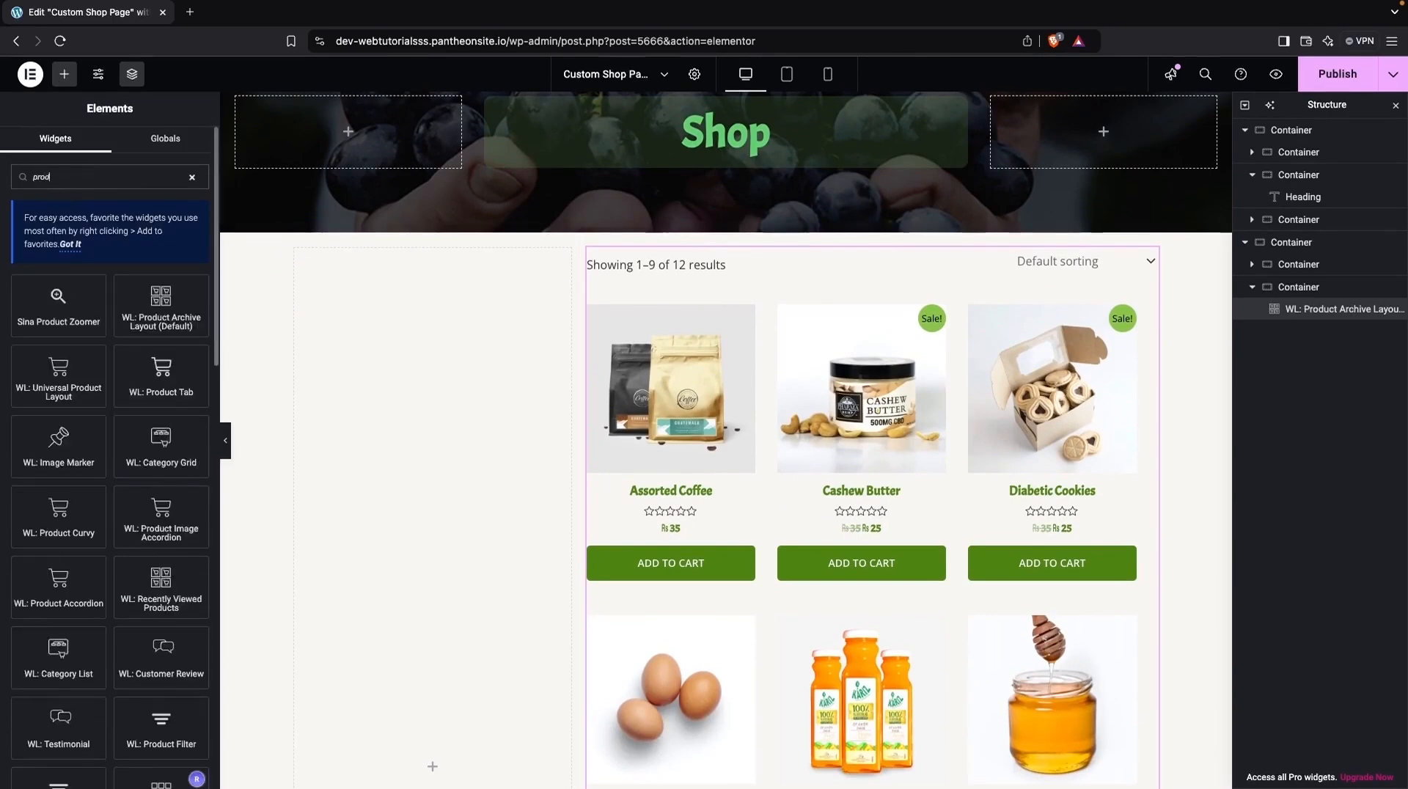
text(uct filter)
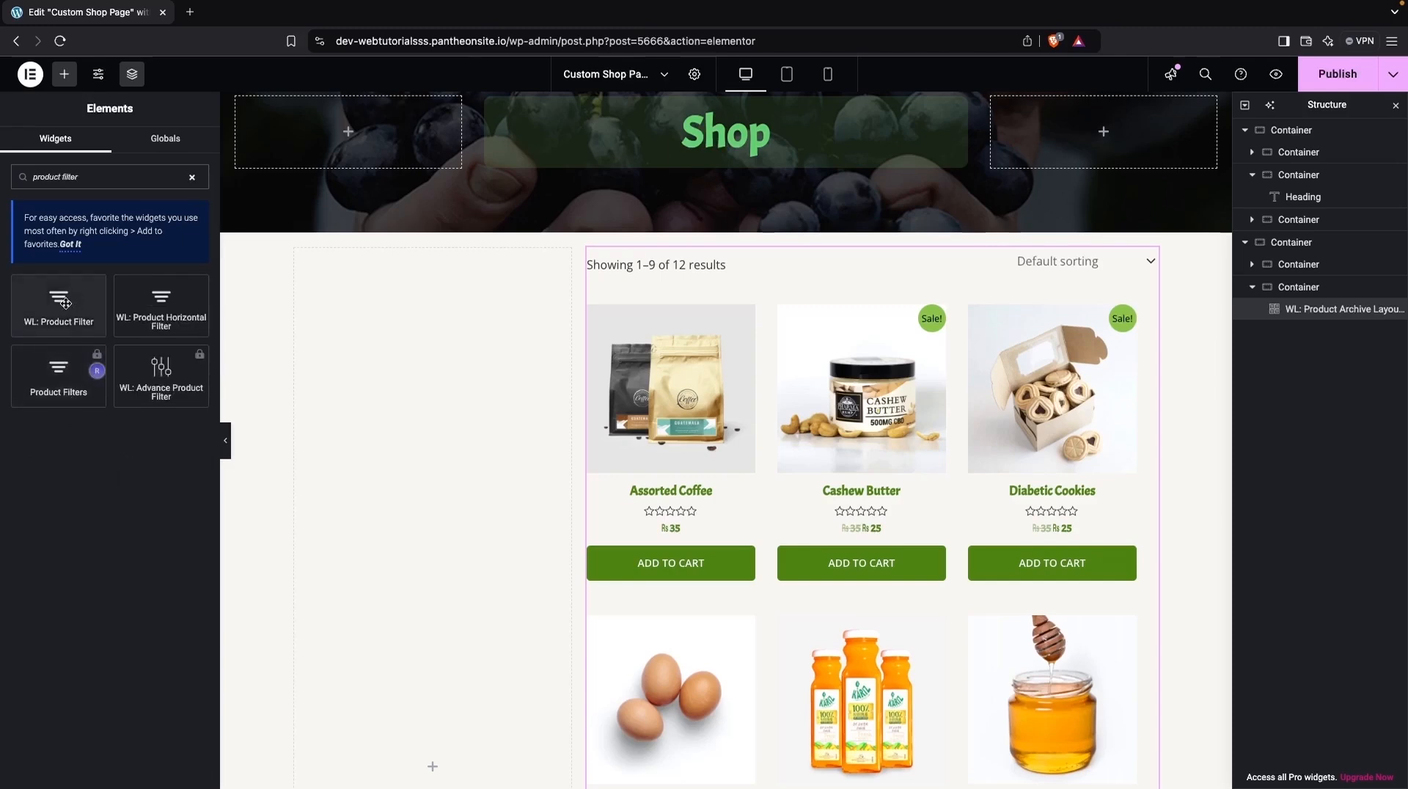
drag(69, 303, 418, 267)
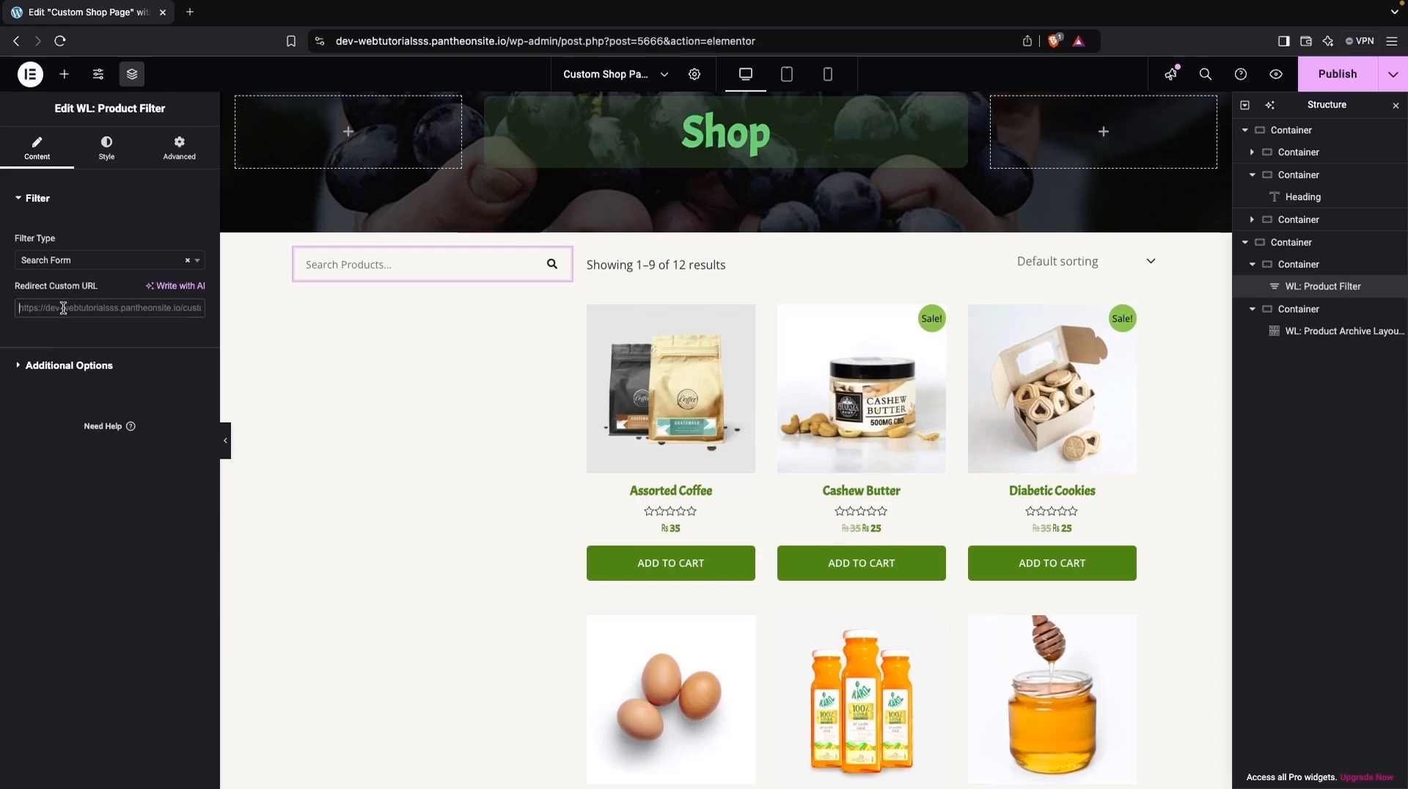
click(28, 366)
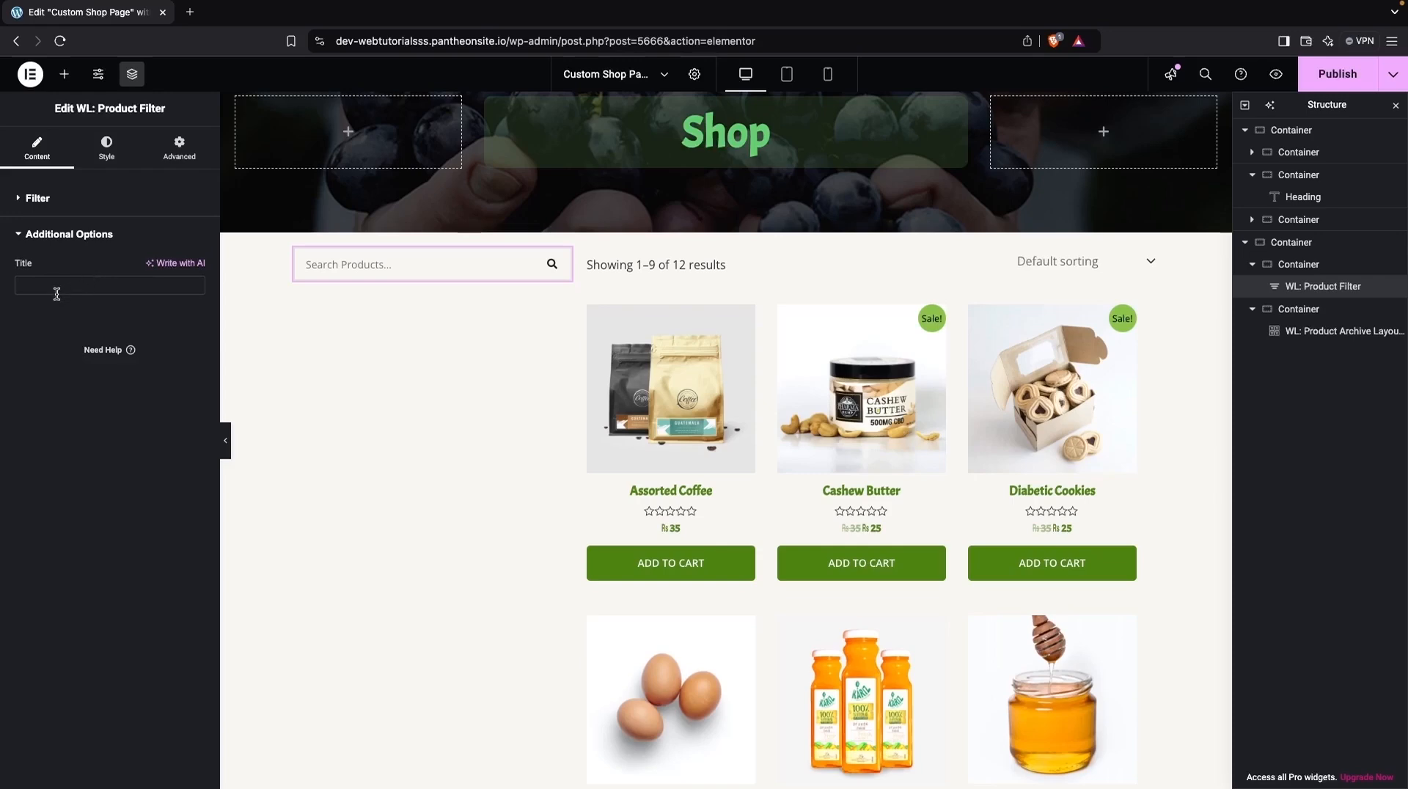
click(31, 198)
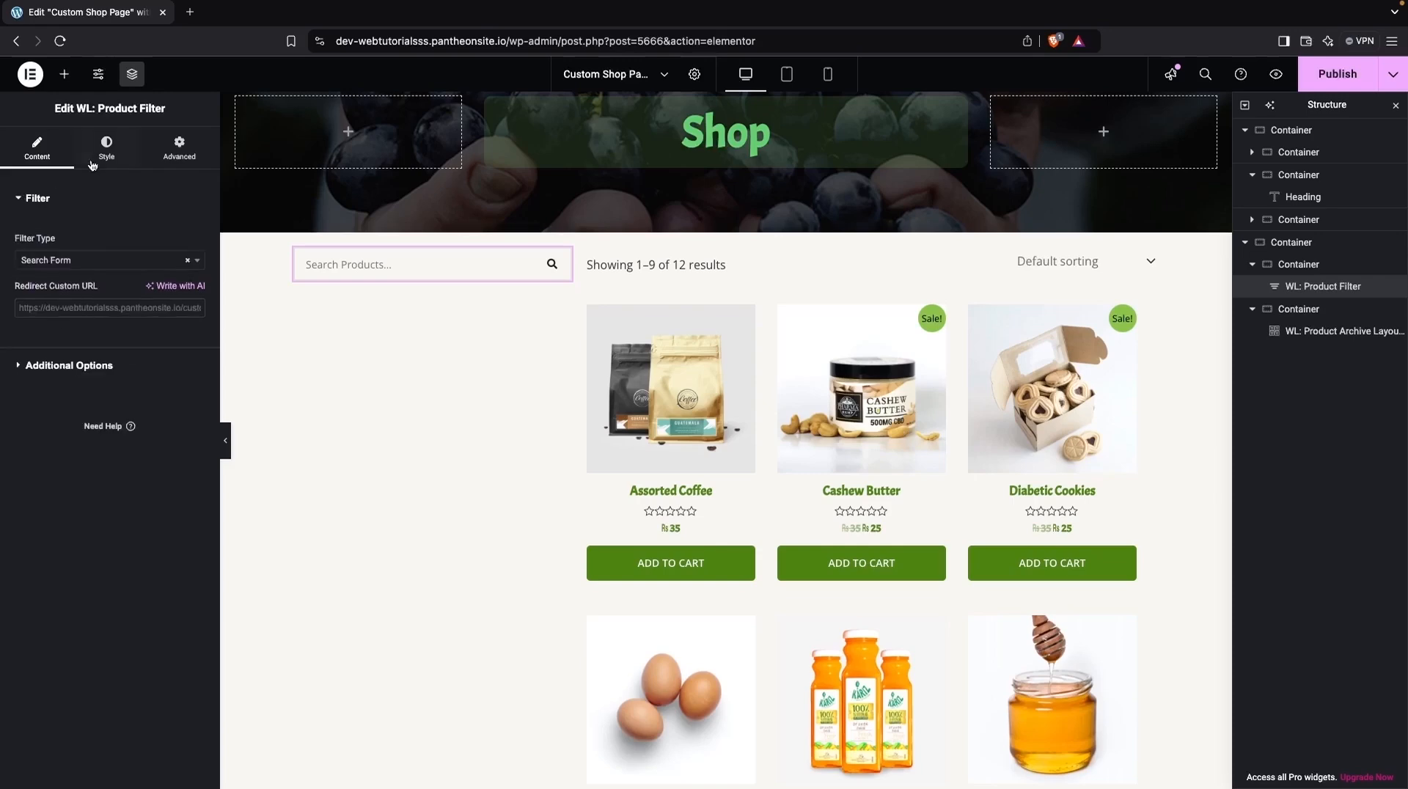
Give the search filter's input box a solid border colored #4D8313.
click(101, 150)
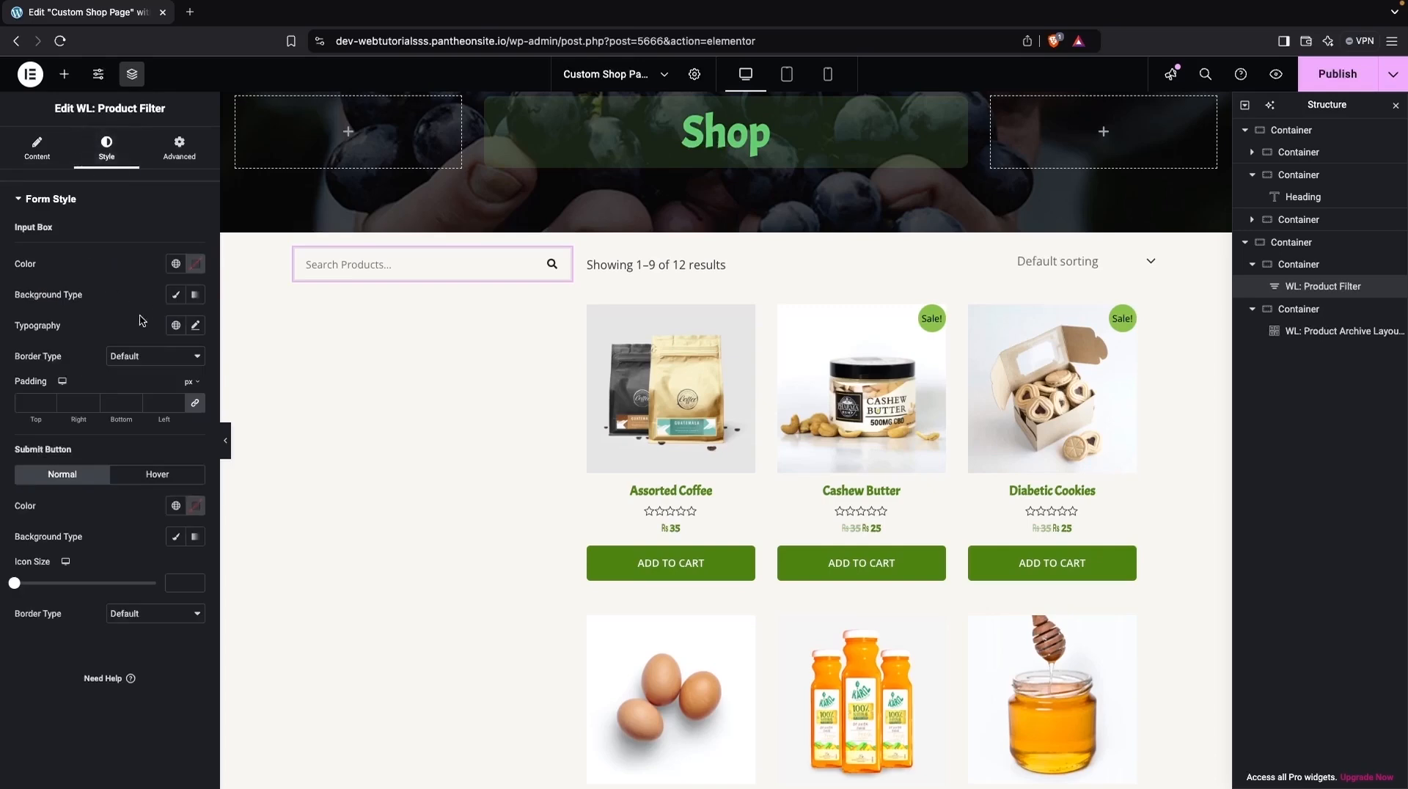
click(144, 369)
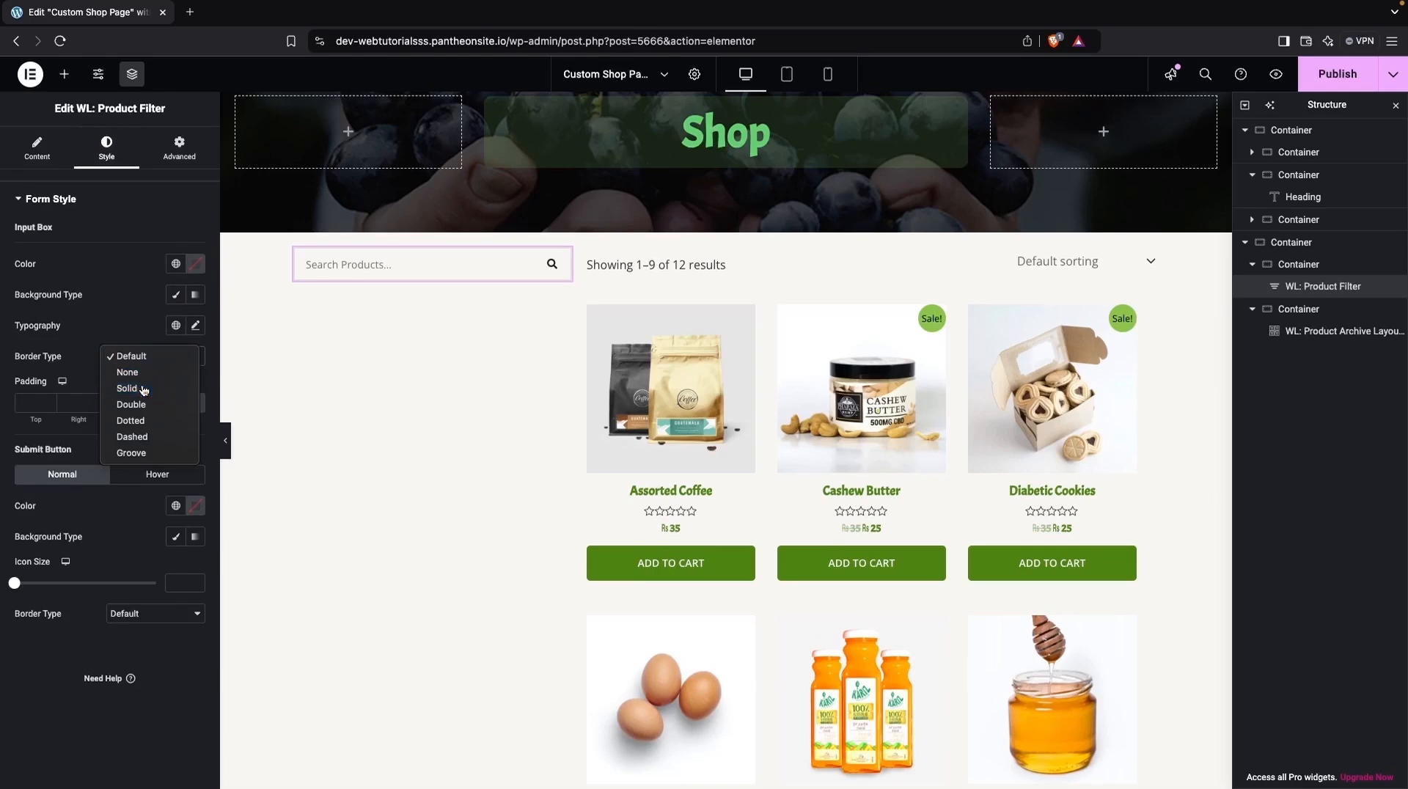
click(143, 386)
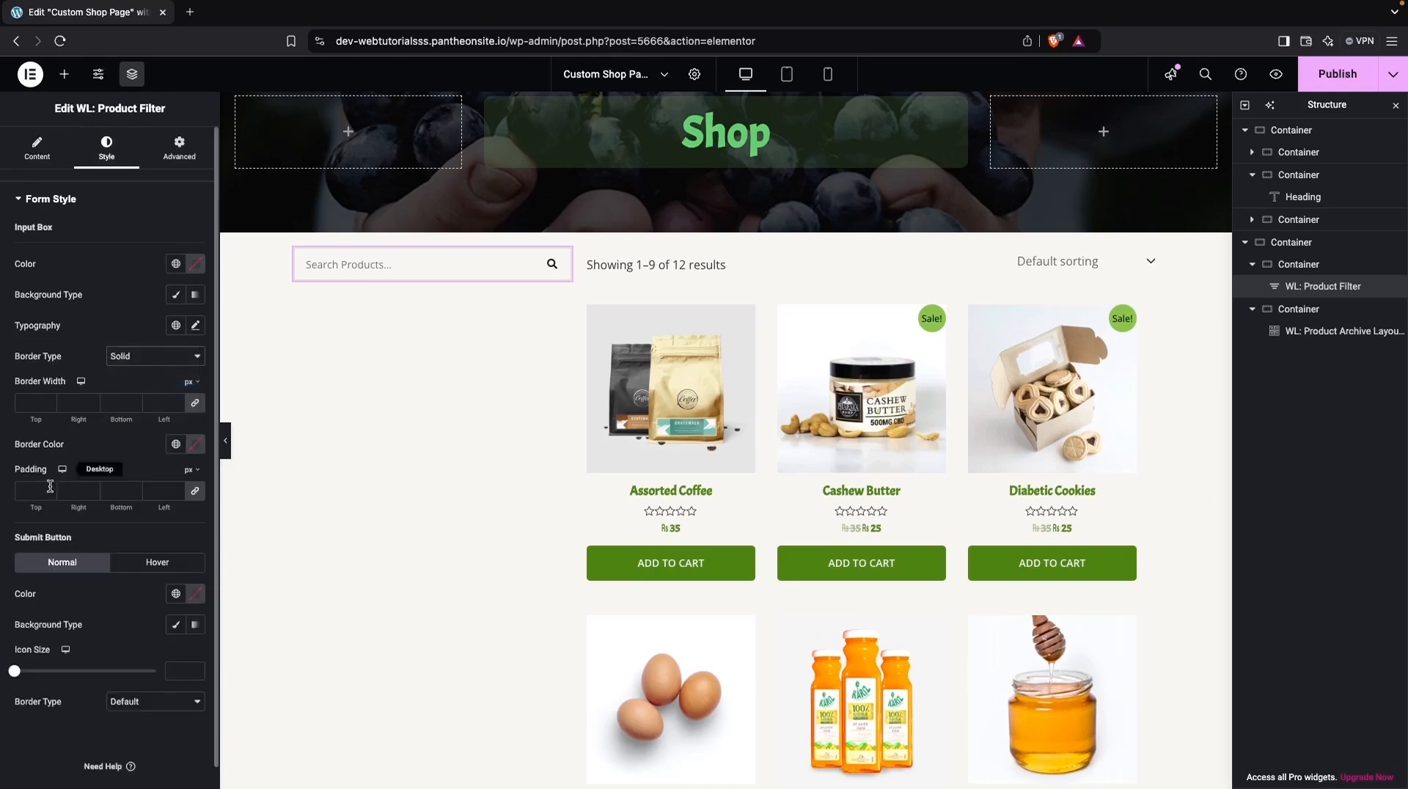
click(191, 447)
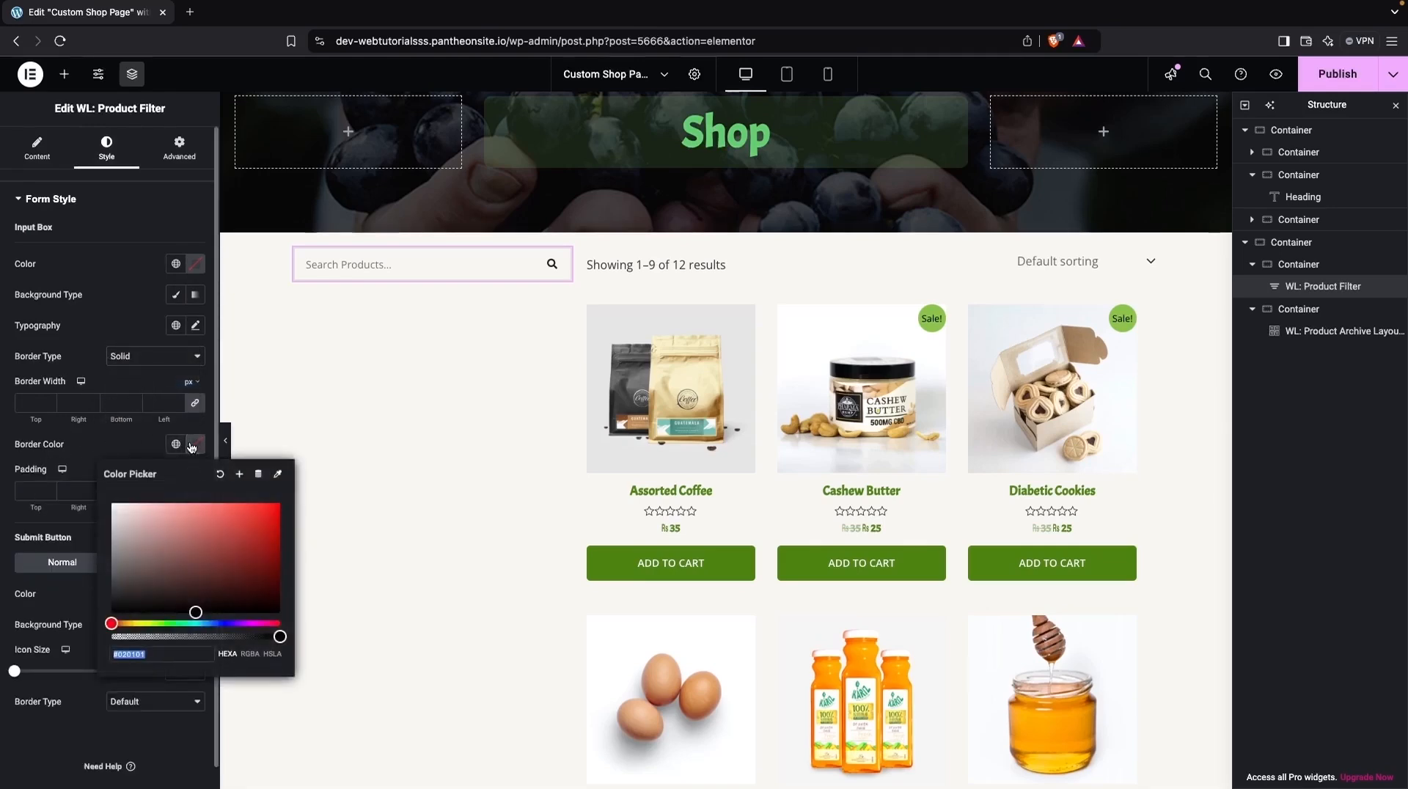
text(#4D8313)
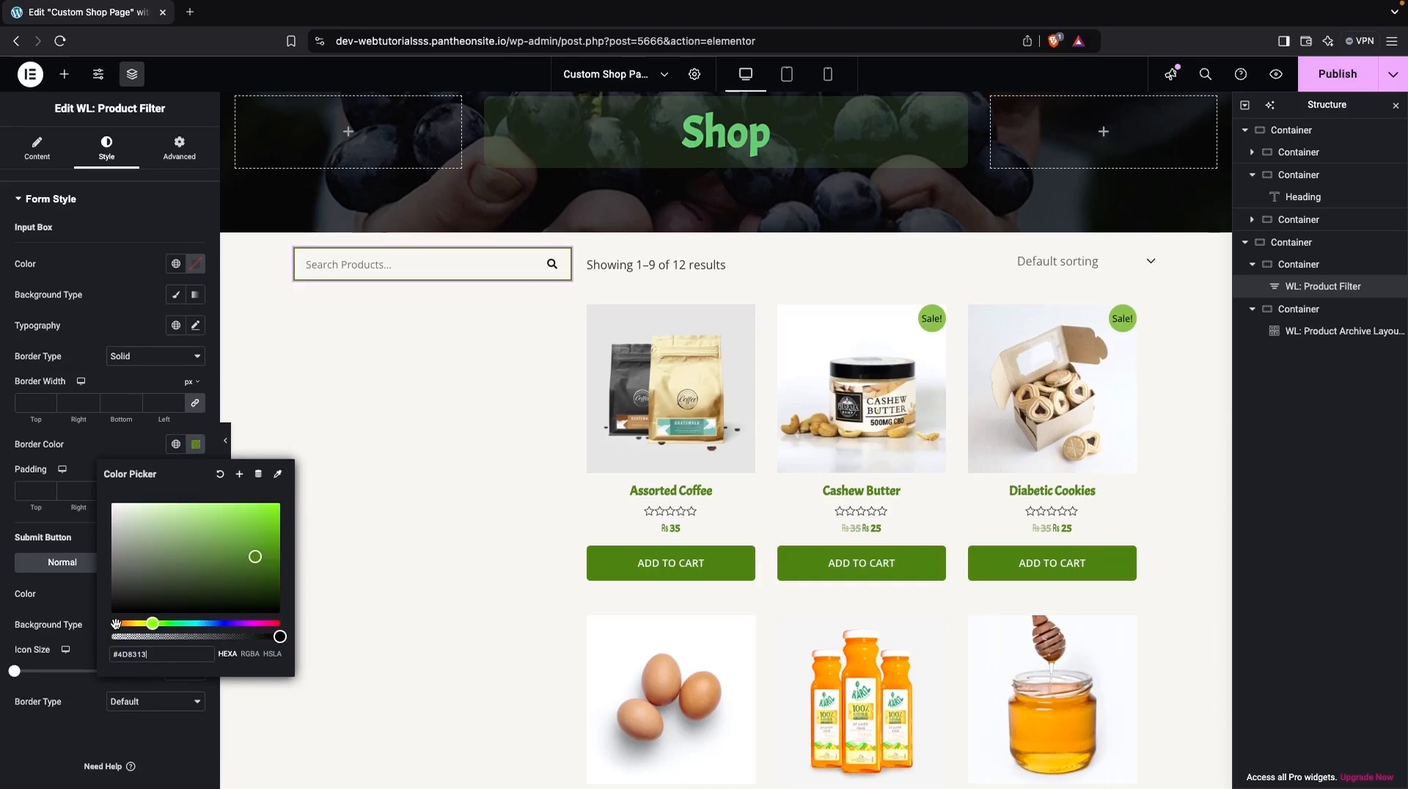
Set the search input box's padding to 10 px and its border width to 3 px on all sides.
click(33, 490)
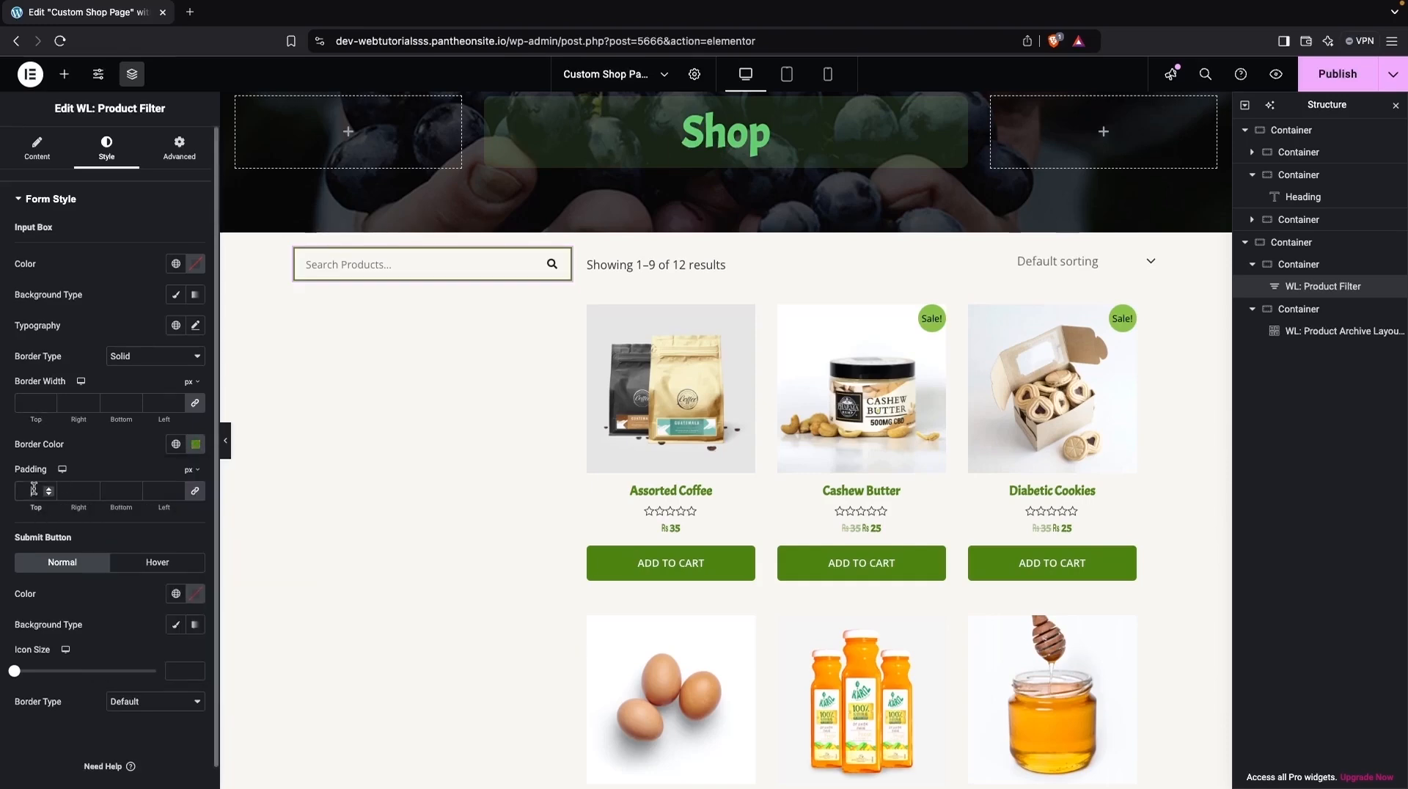
text(10)
key(BackSpace)
key(BackSpace)
text(10)
click(38, 409)
click(49, 401)
click(50, 401)
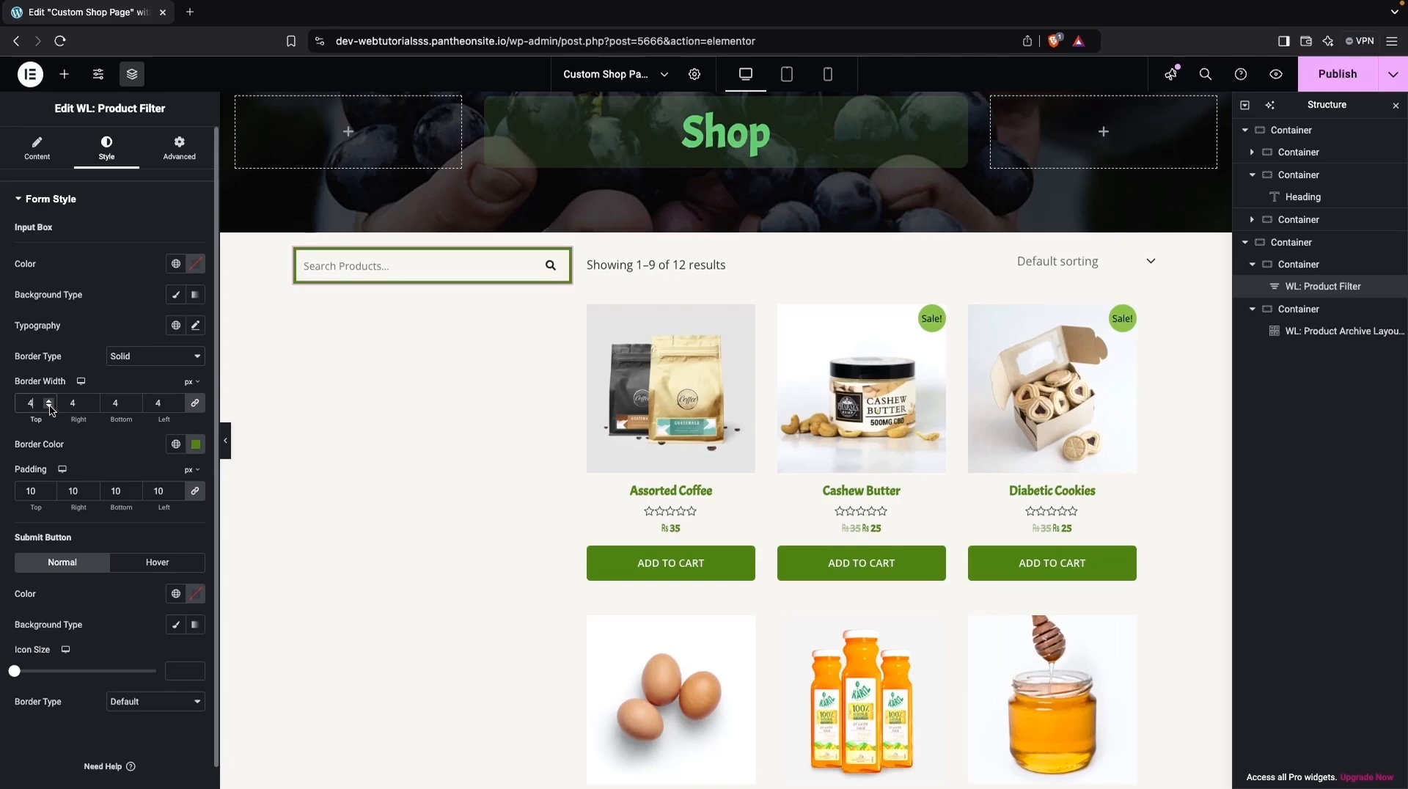
click(50, 408)
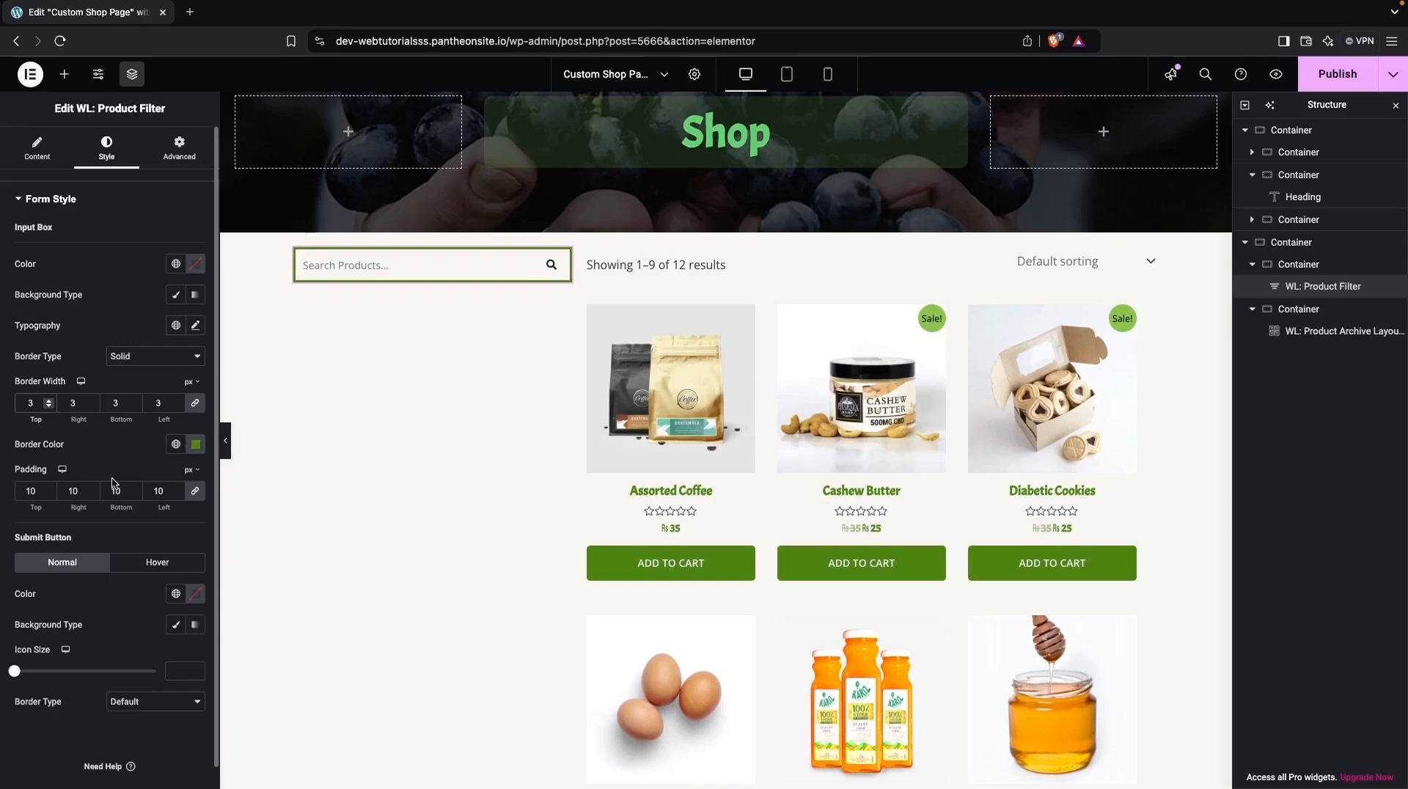
Set the normal-state color of the search form's submit button to #4D8313.
scroll(132, 528, down, 1)
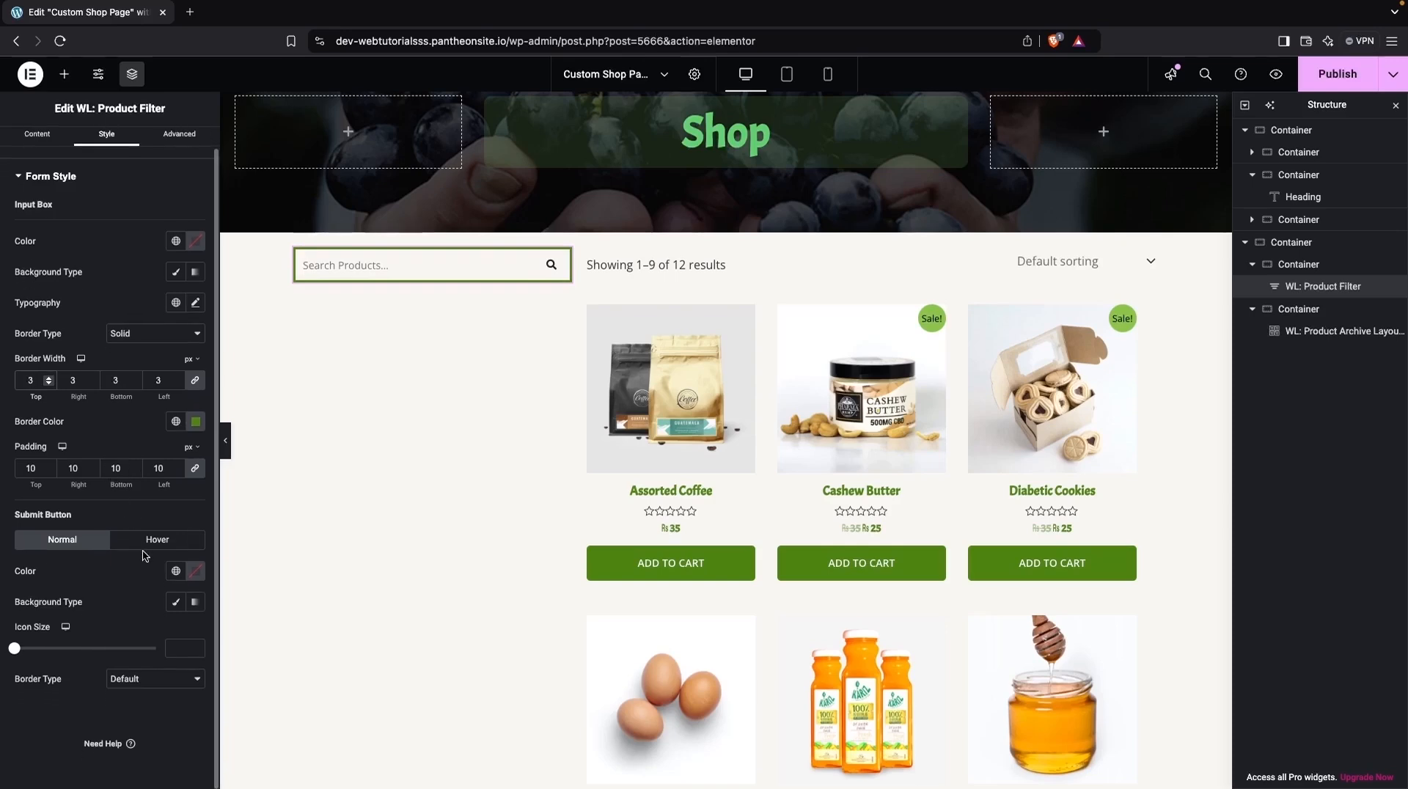
click(195, 570)
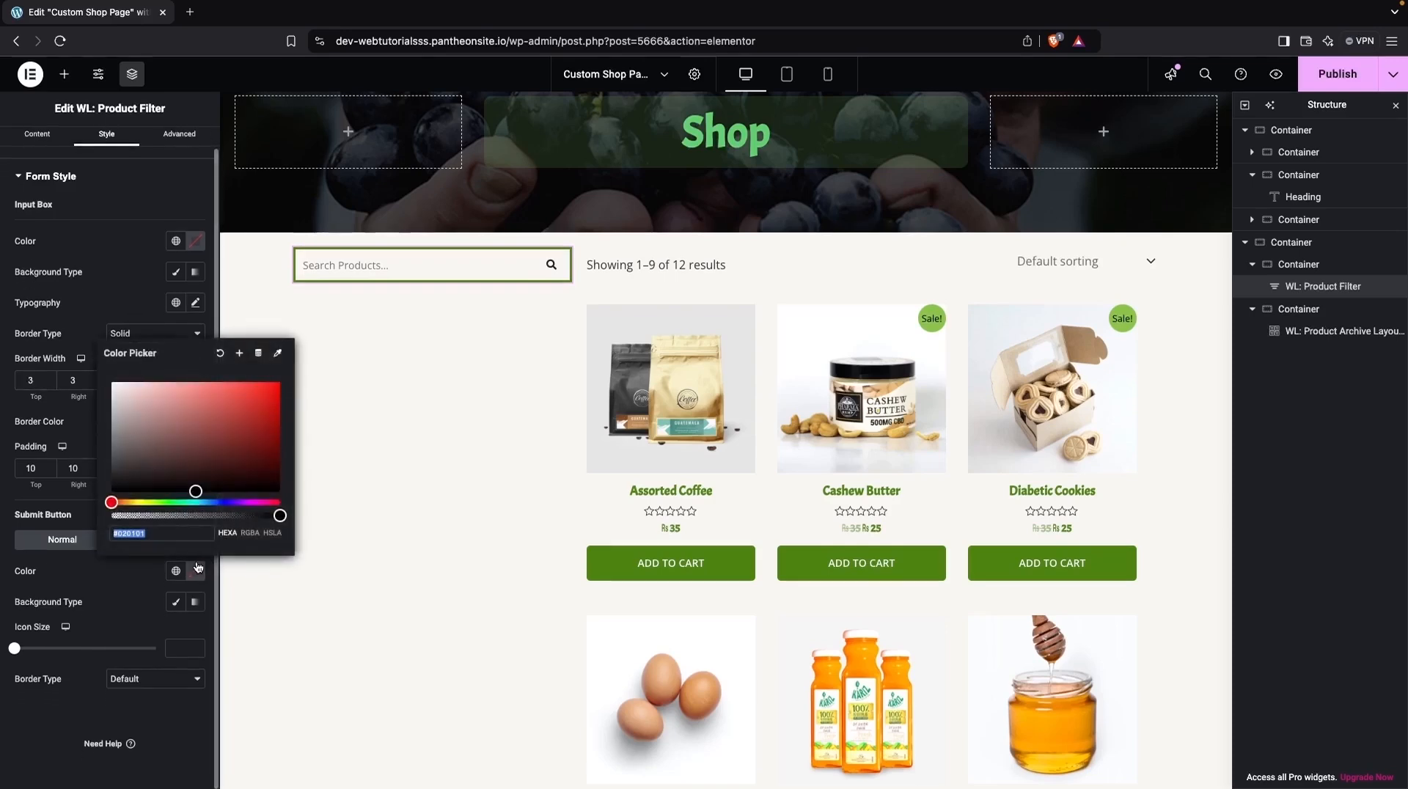
text(#4D8313)
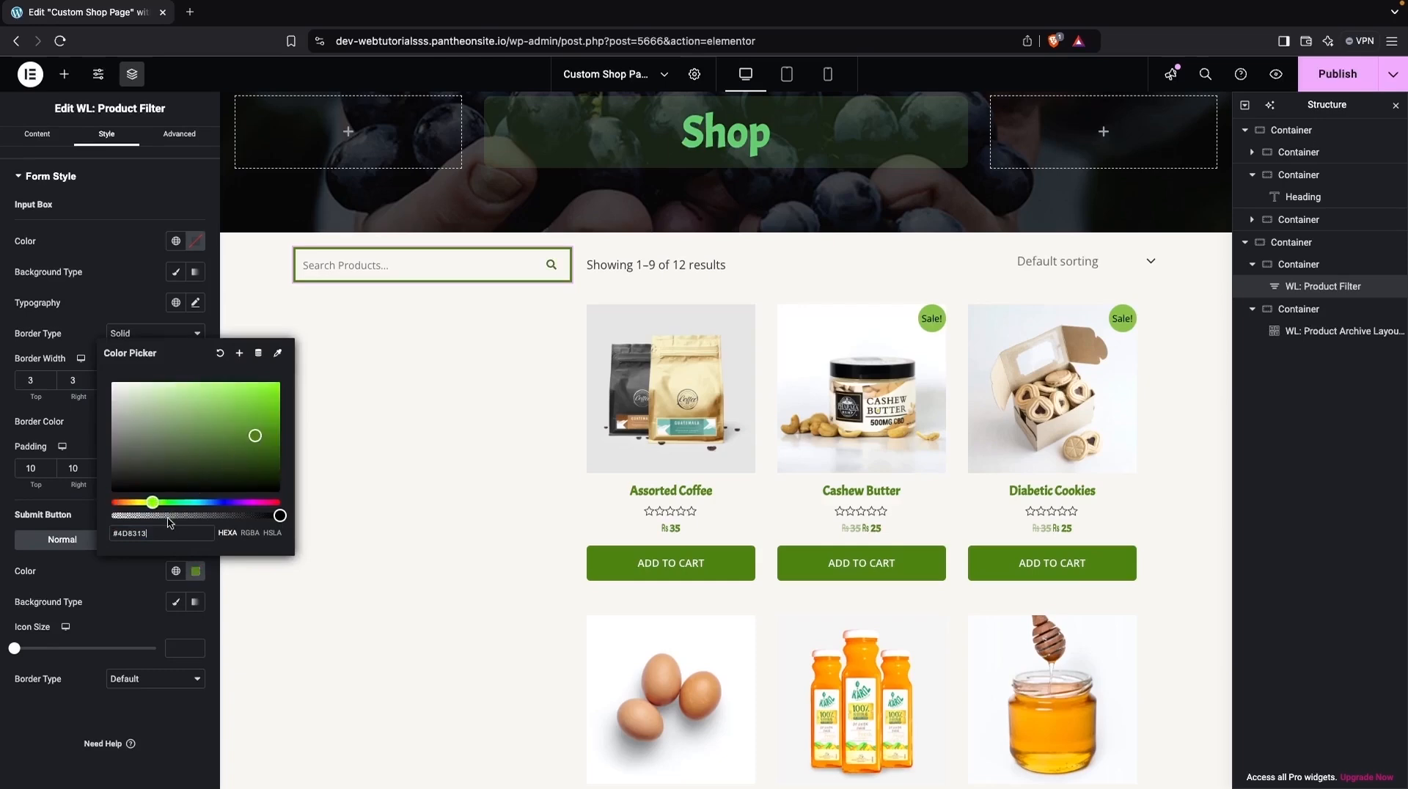
click(112, 577)
Set the search input box's text color to the matching green and its font family to Acme.
scroll(89, 410, up, 1)
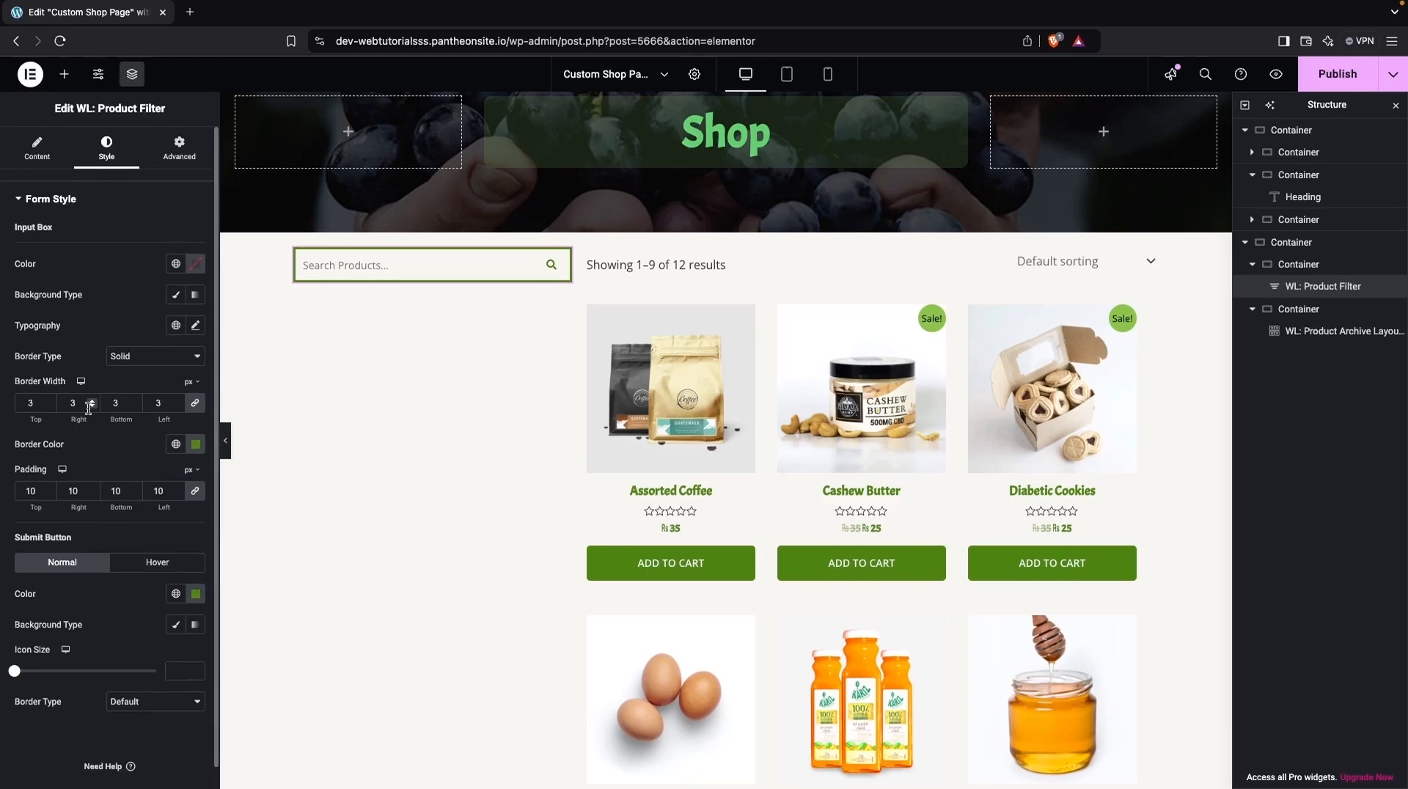
click(195, 263)
scroll(168, 391, down, 1)
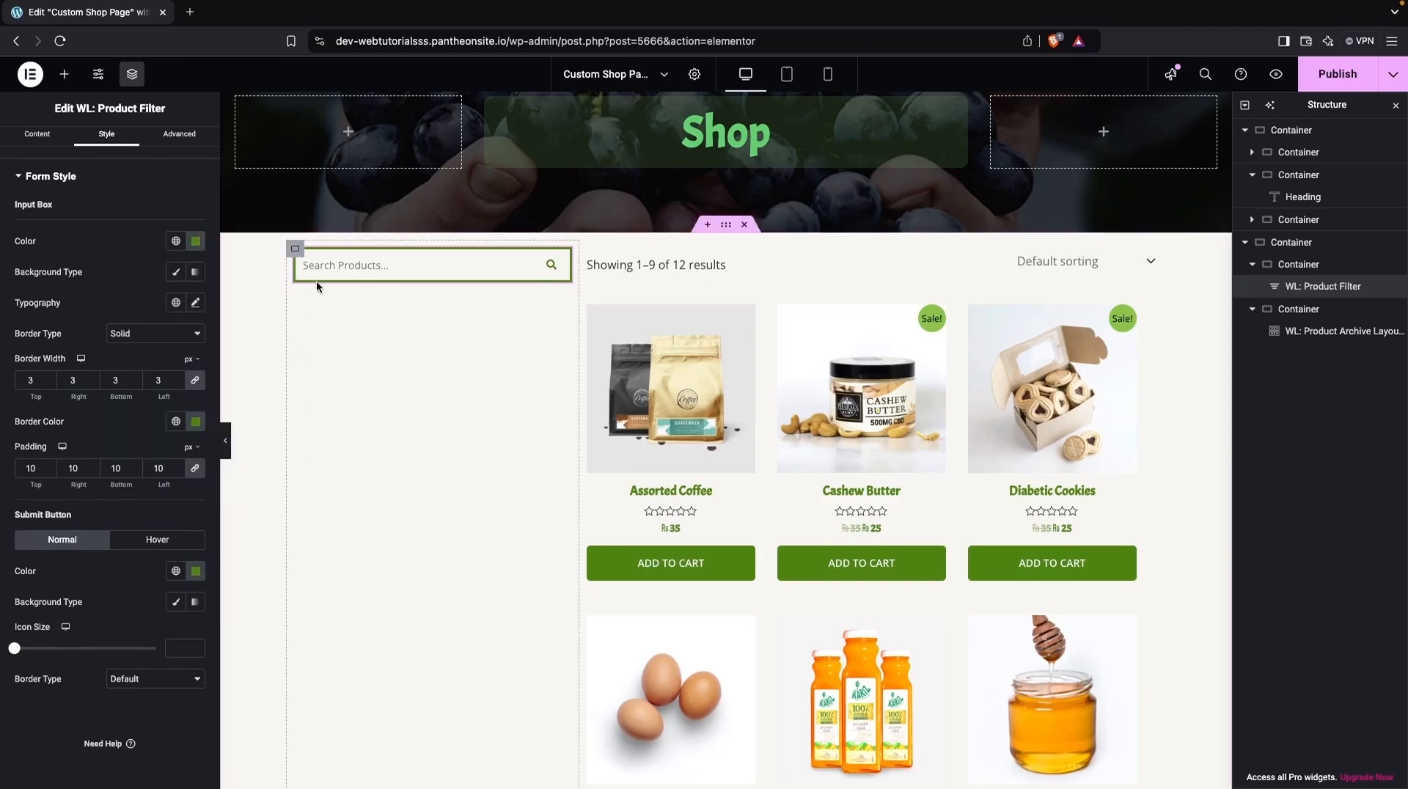
click(196, 304)
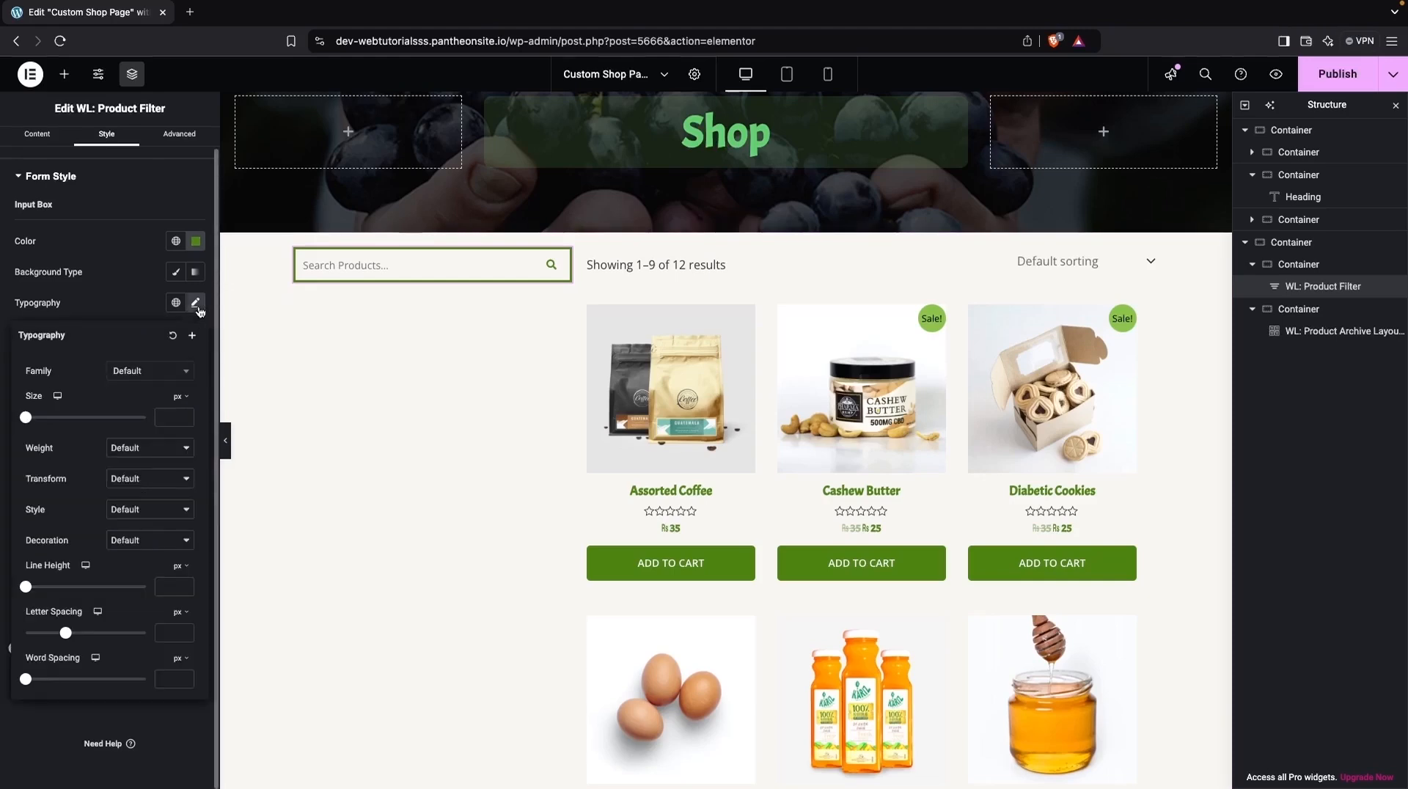
click(148, 373)
text(Acme)
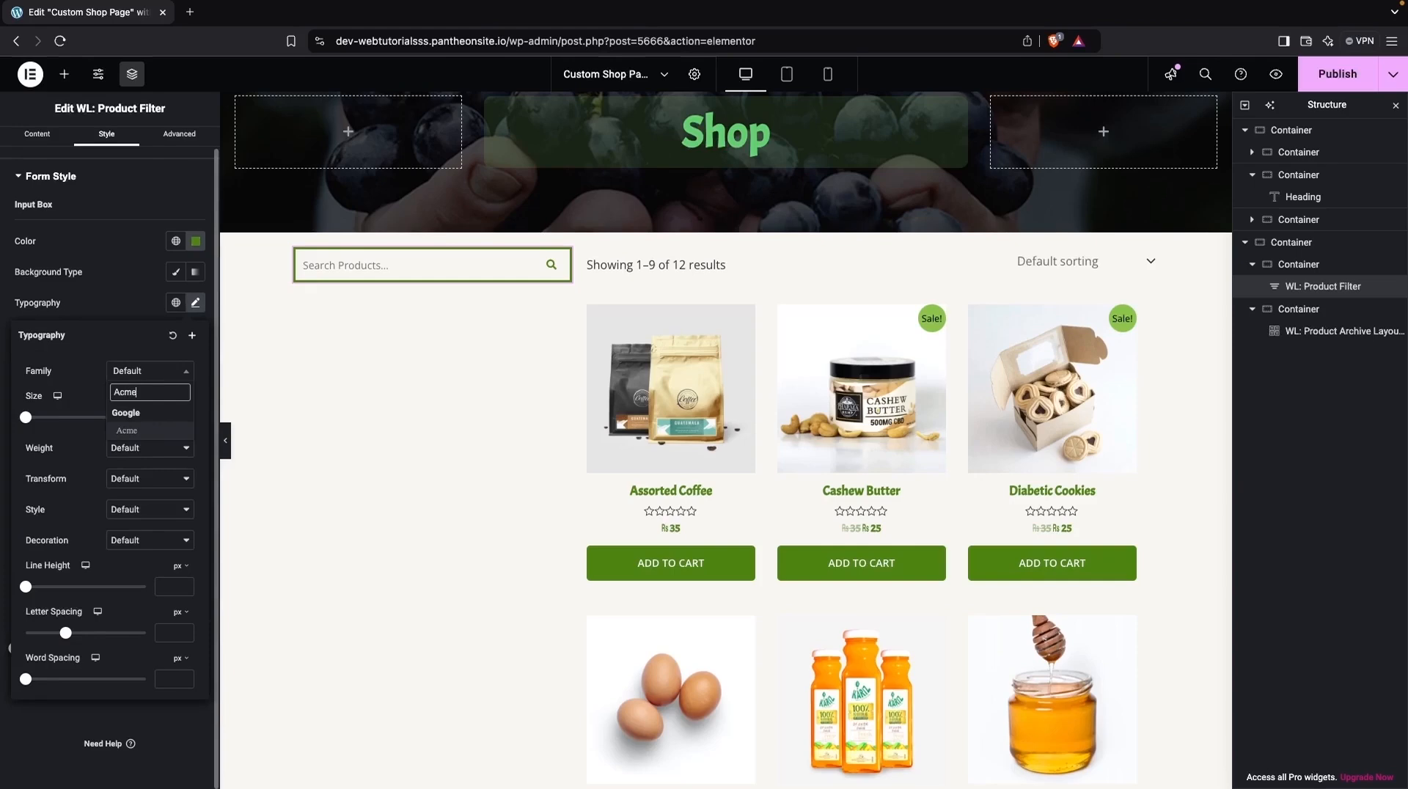
click(127, 431)
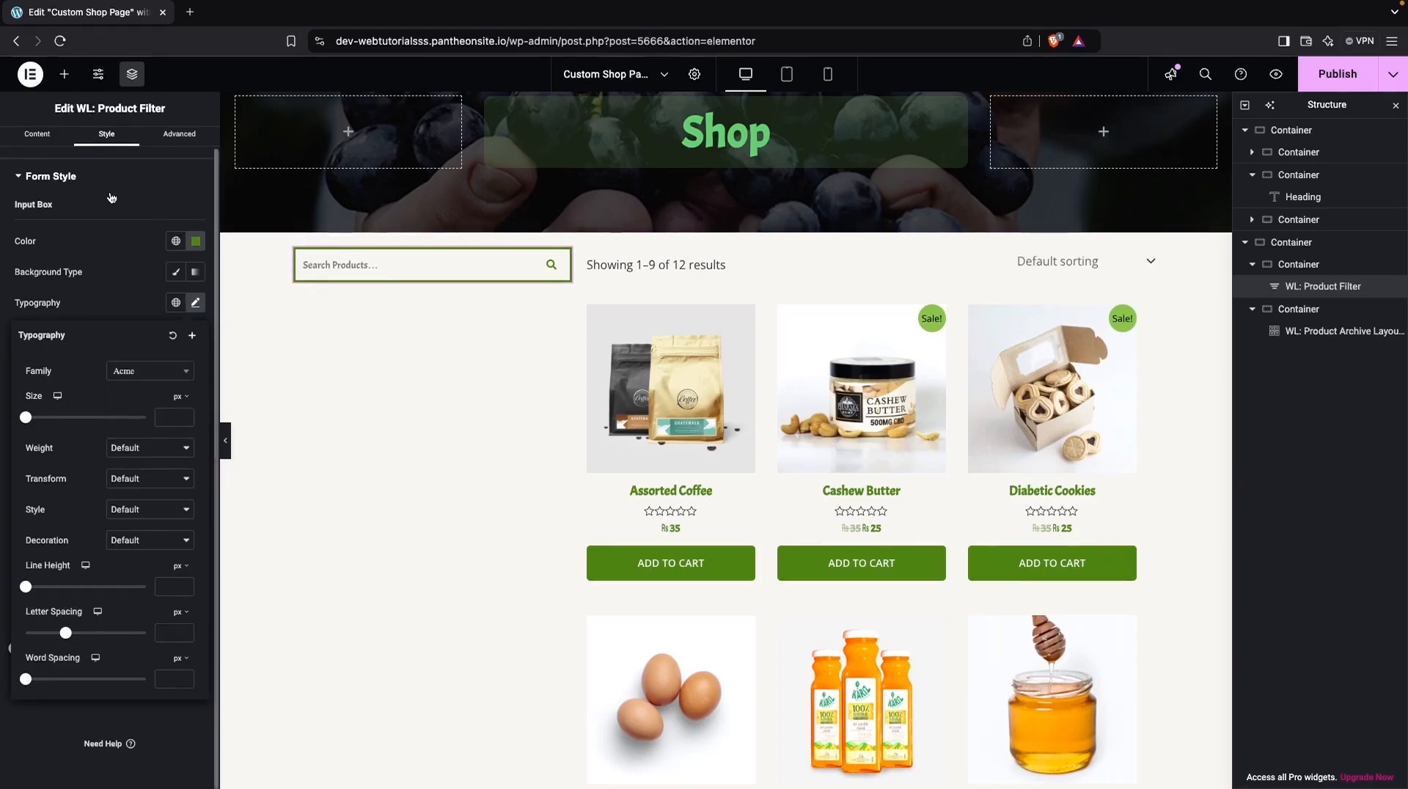
Add a second WL: Product Filter widget below the search box and set its filter type to Price.
click(65, 74)
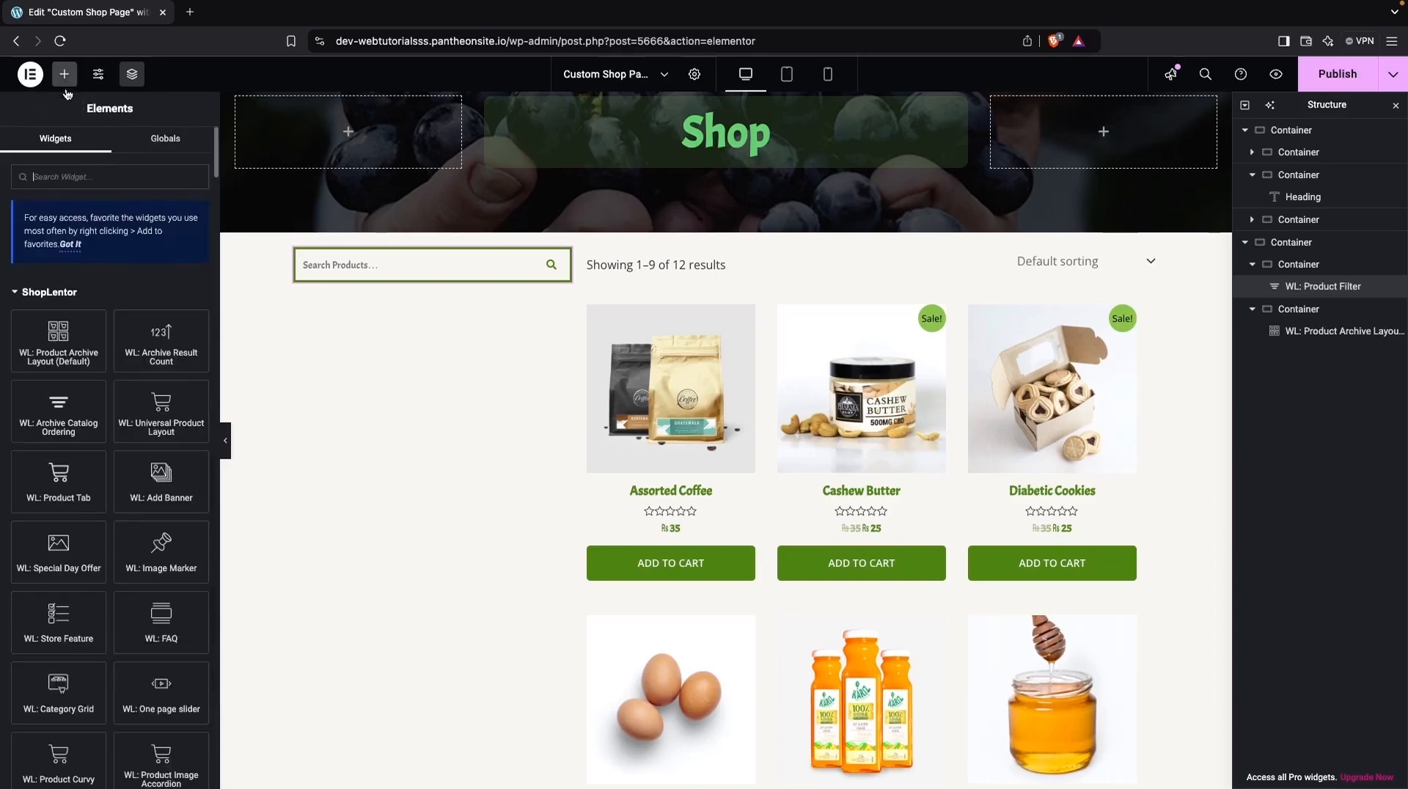
text(F)
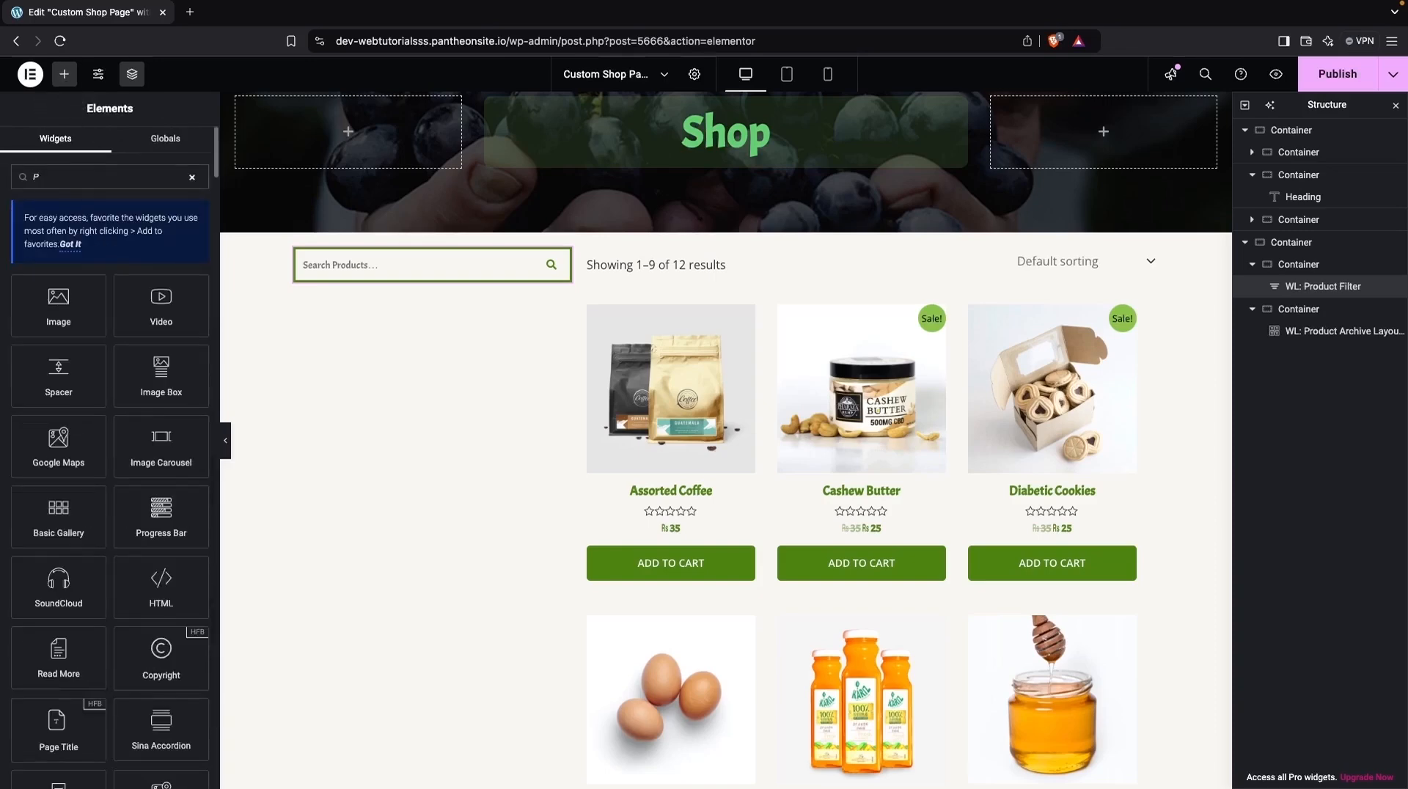
text(roduct Filter)
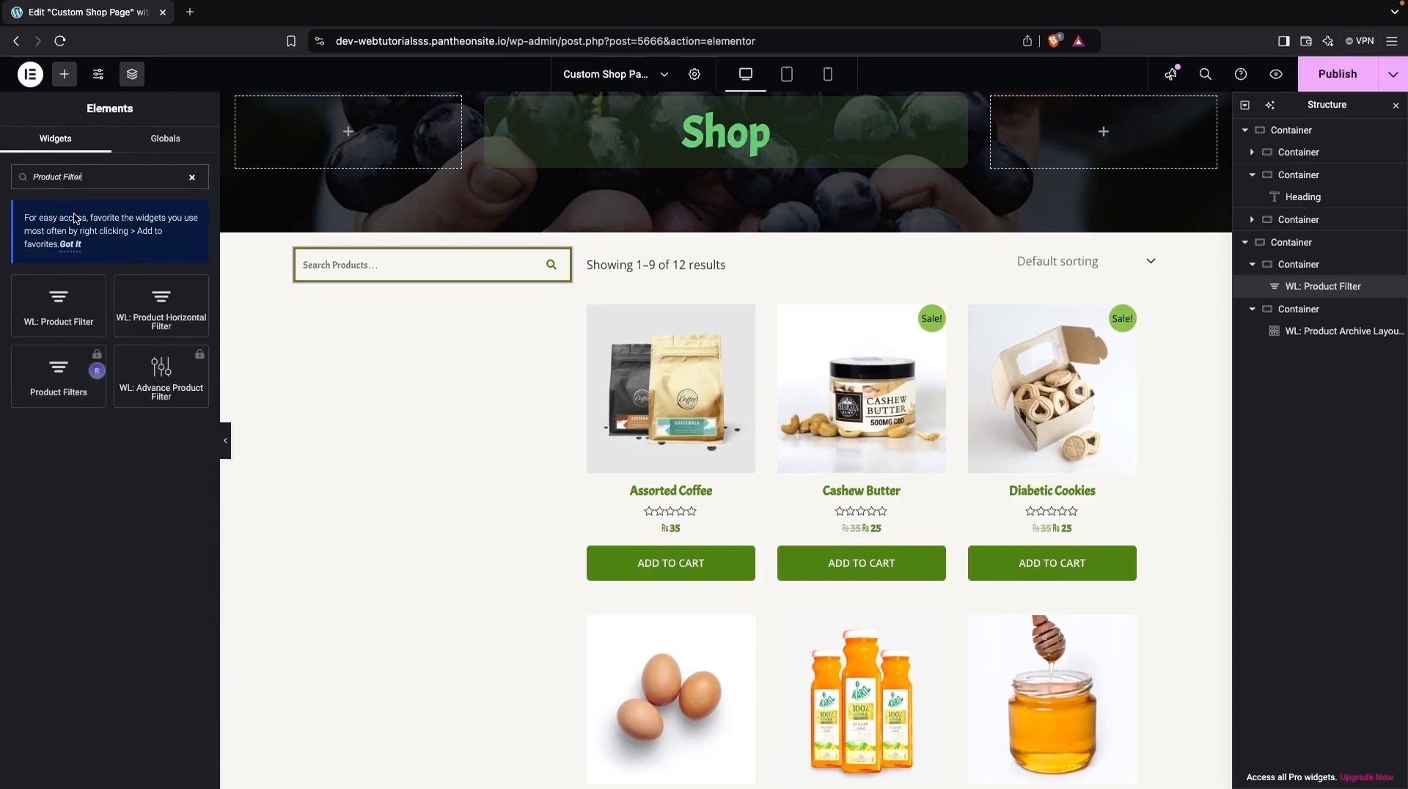
drag(45, 314, 428, 282)
click(92, 260)
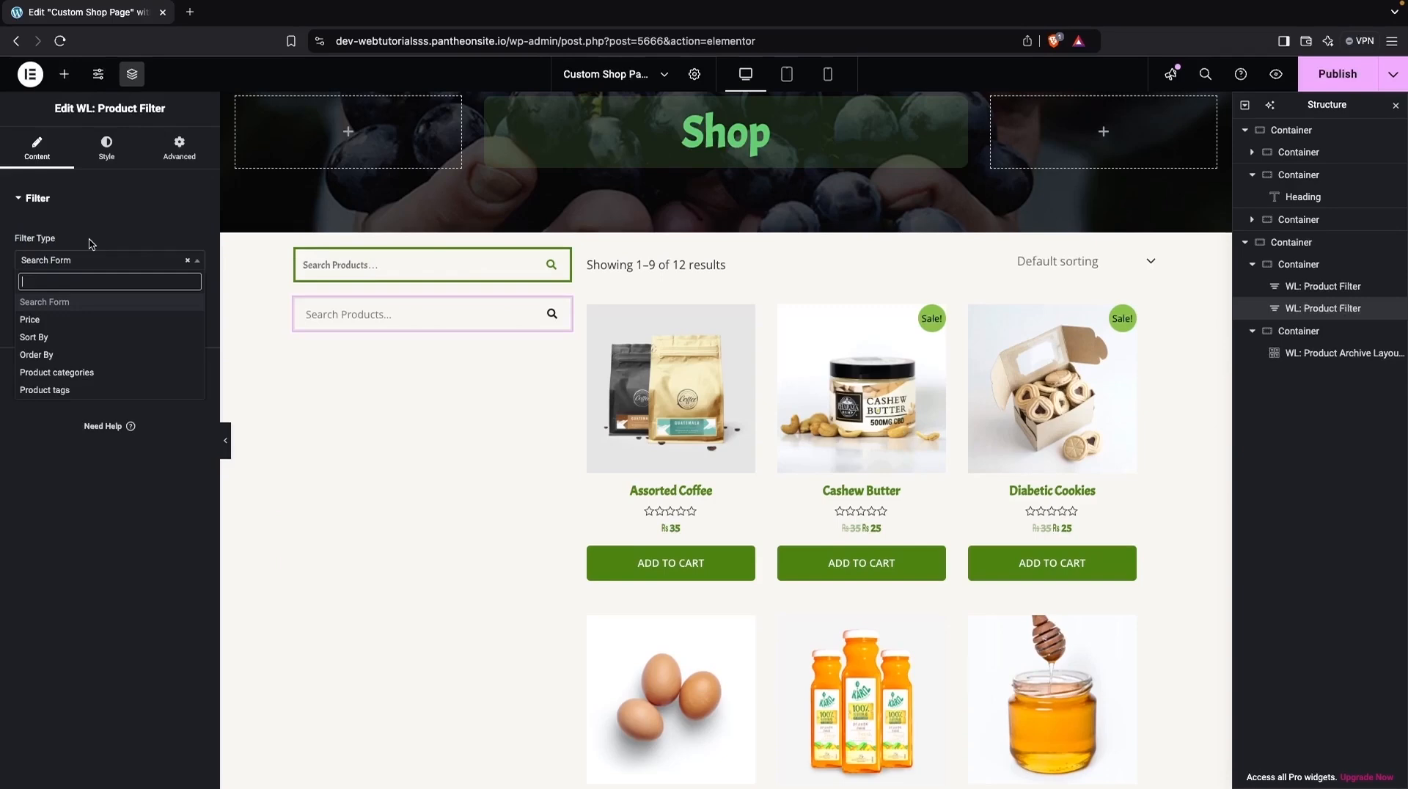
click(37, 320)
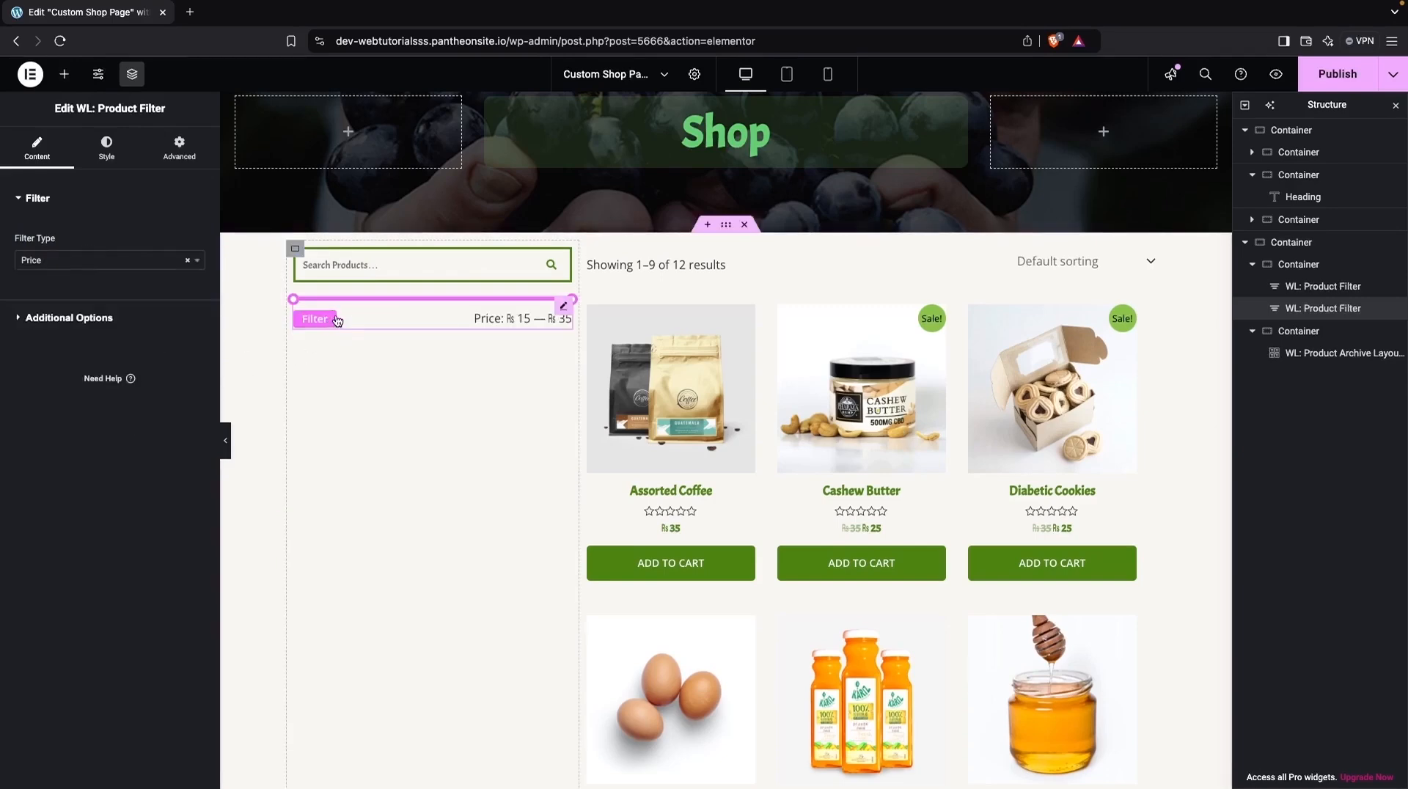
Title the price filter "Products Range by Price" and open its style settings.
click(49, 330)
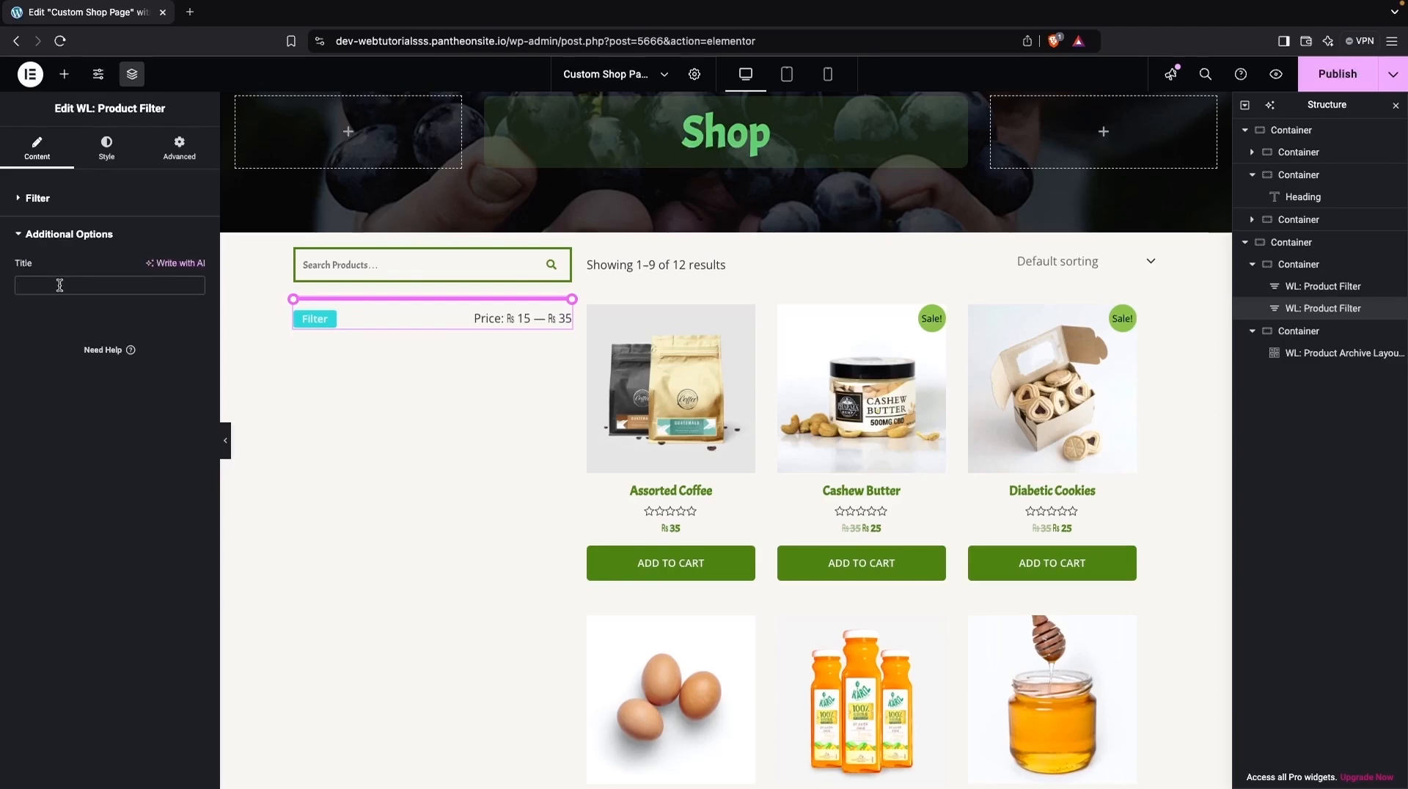
text(Product Range by Price)
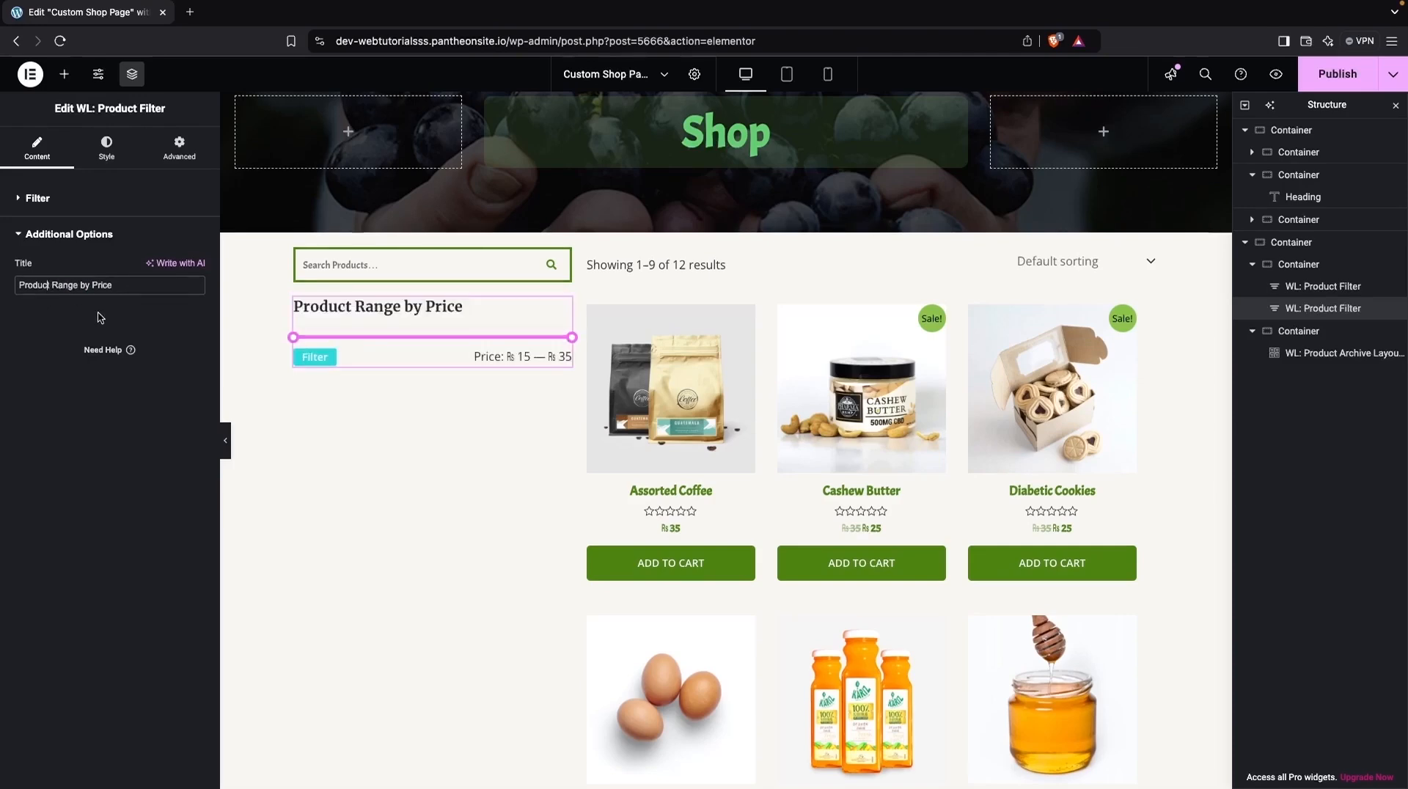
text(s)
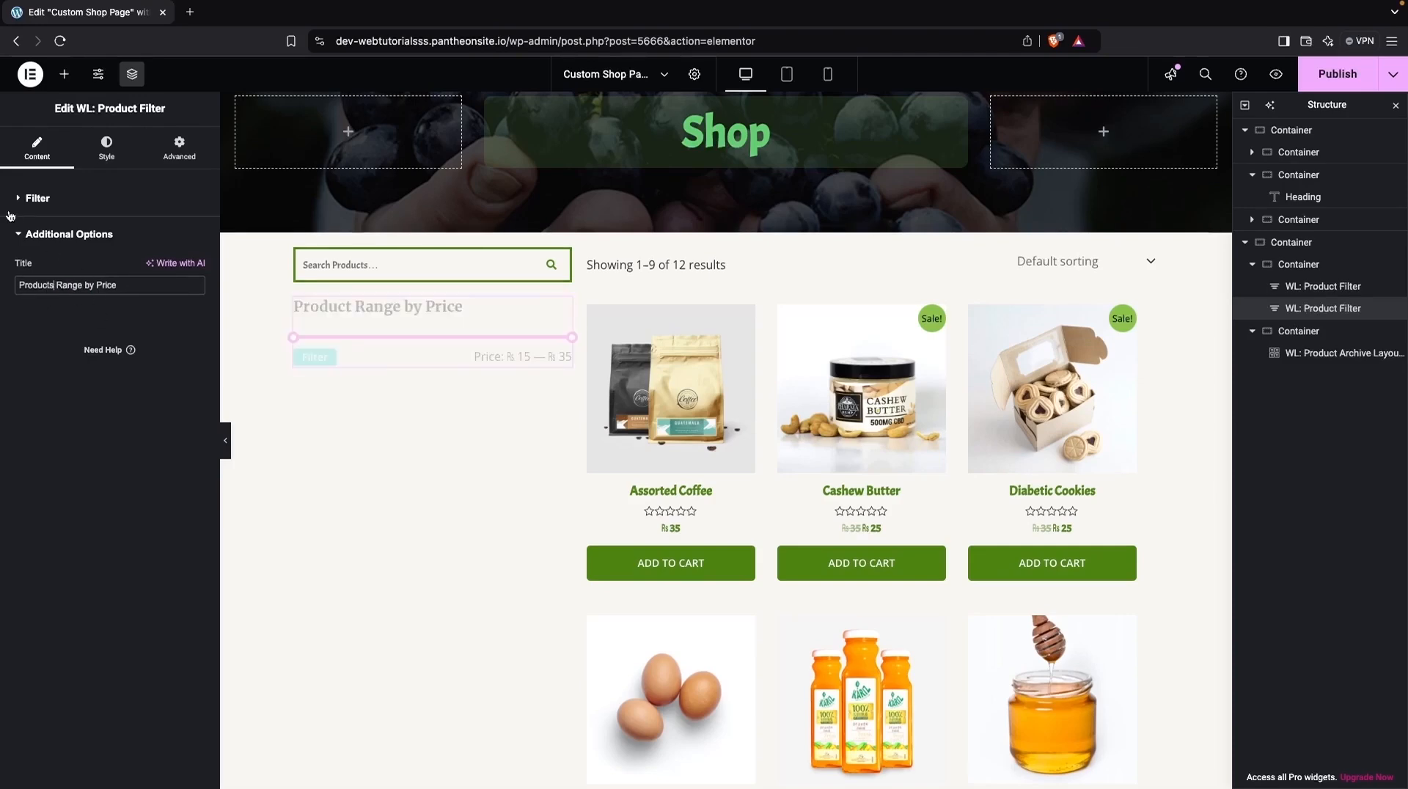
click(106, 147)
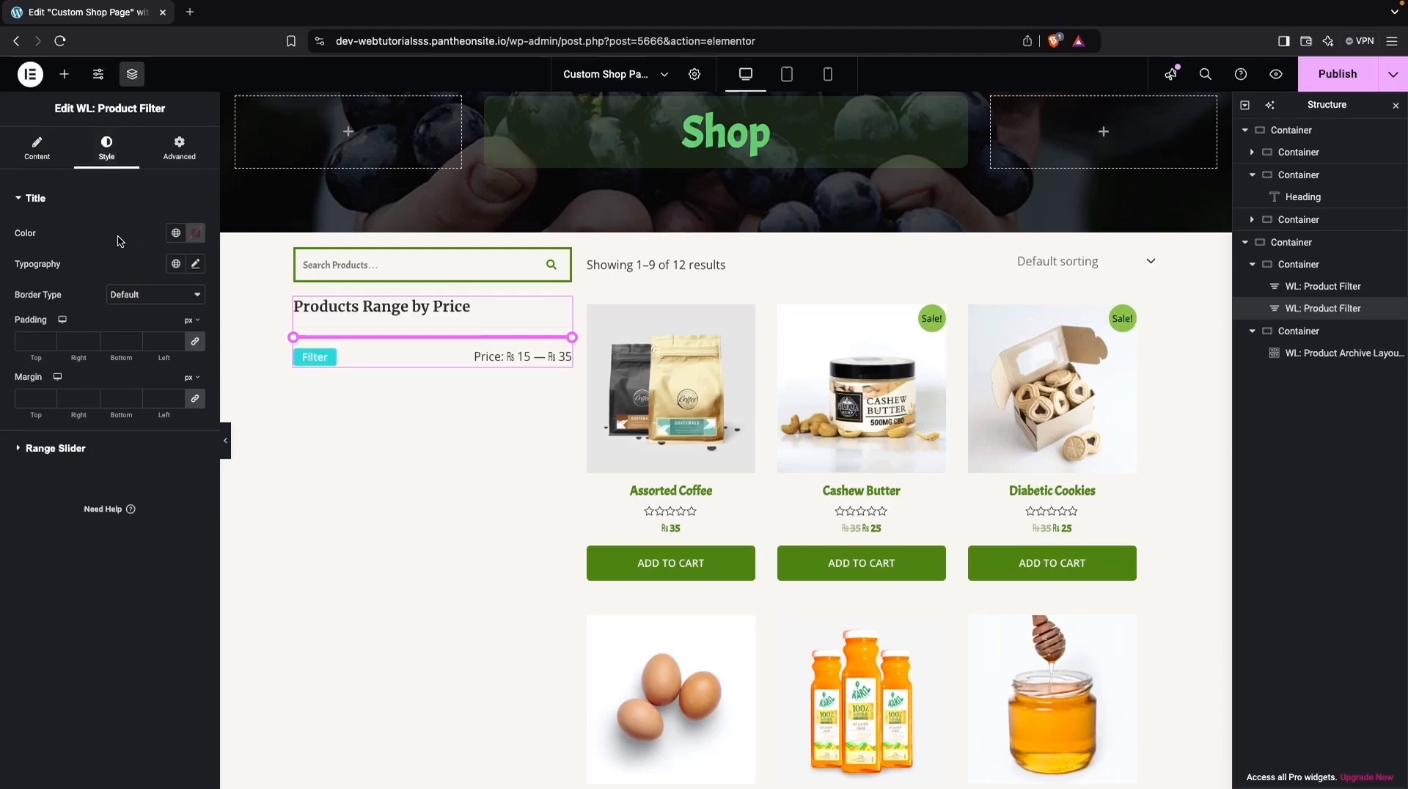
Set the font family of the price filter's title to Acme.
click(195, 264)
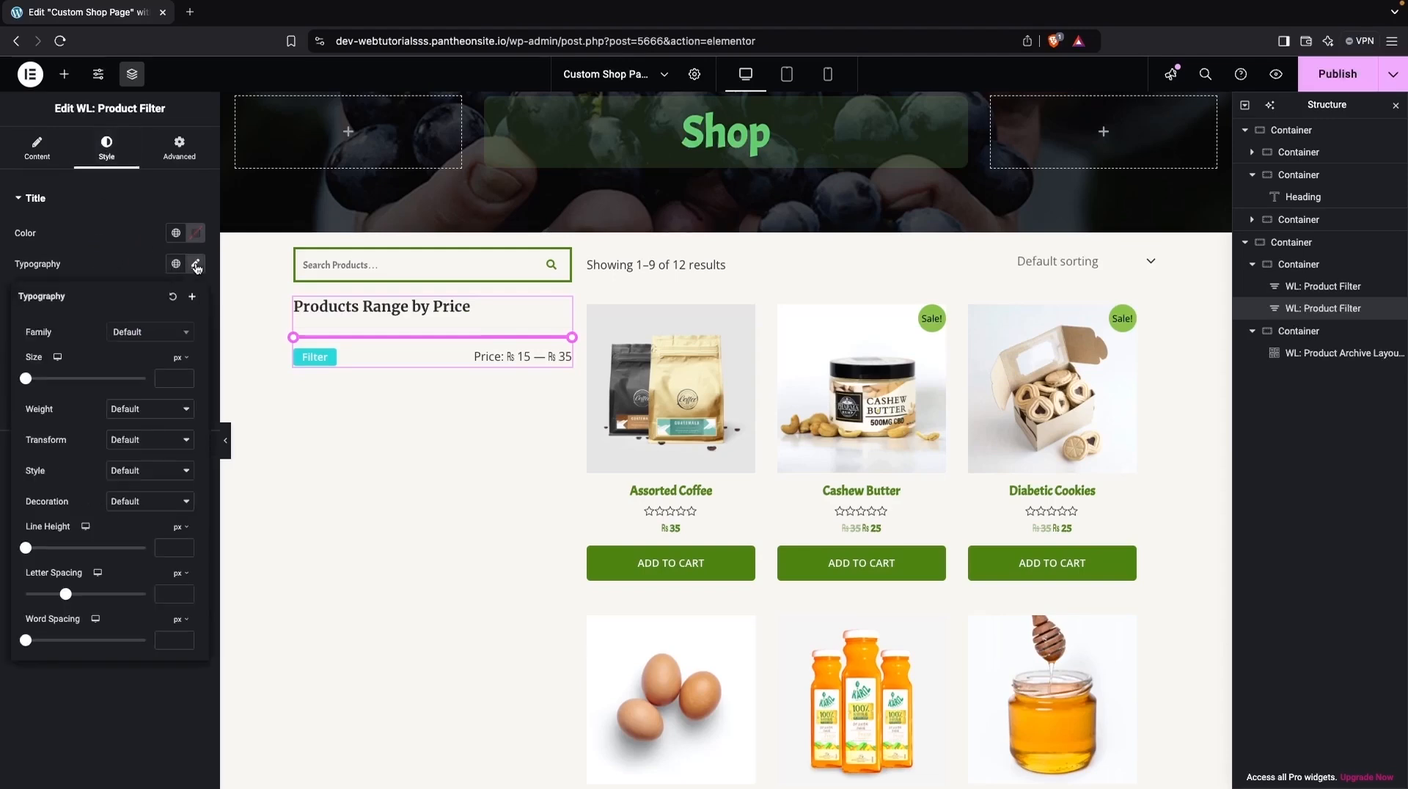
click(149, 334)
text(acme)
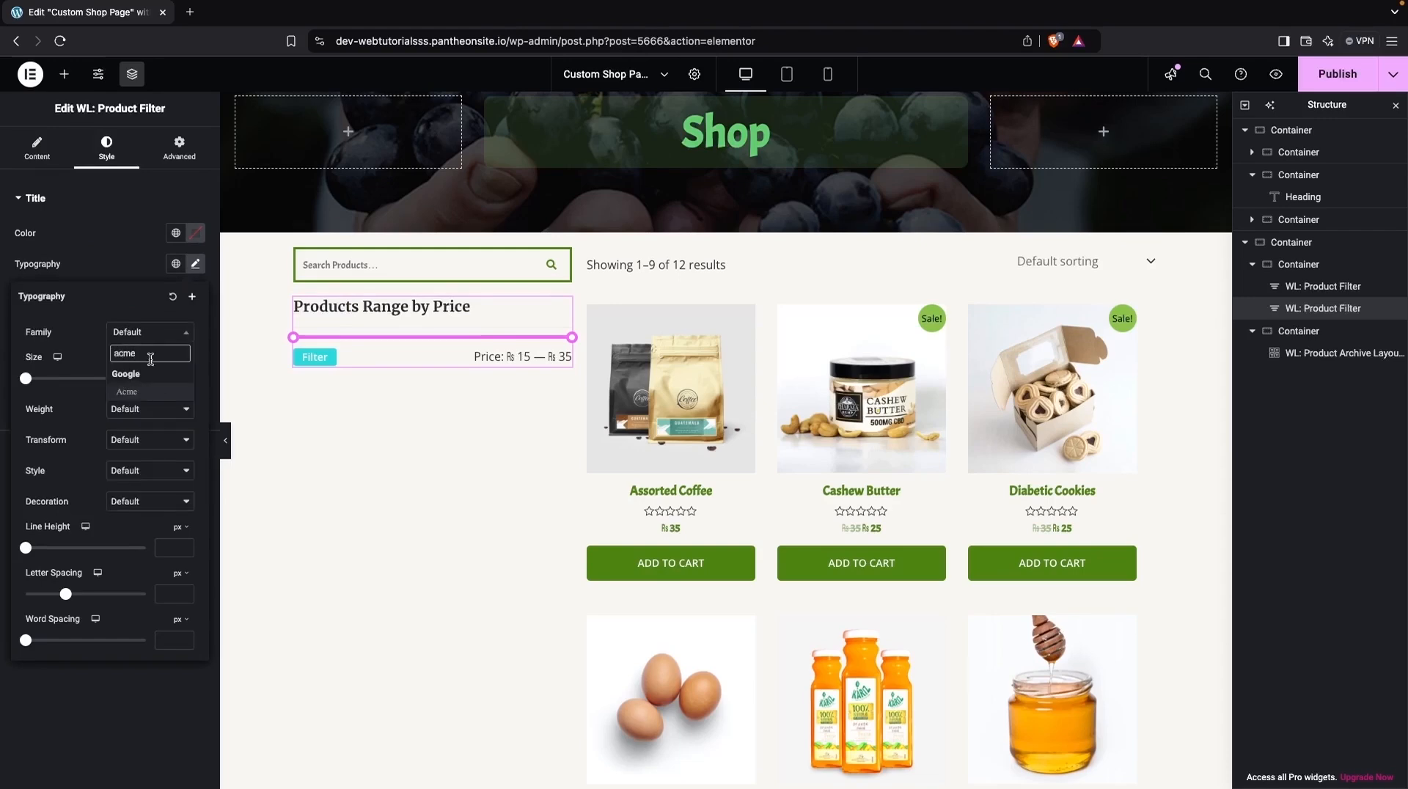
click(128, 393)
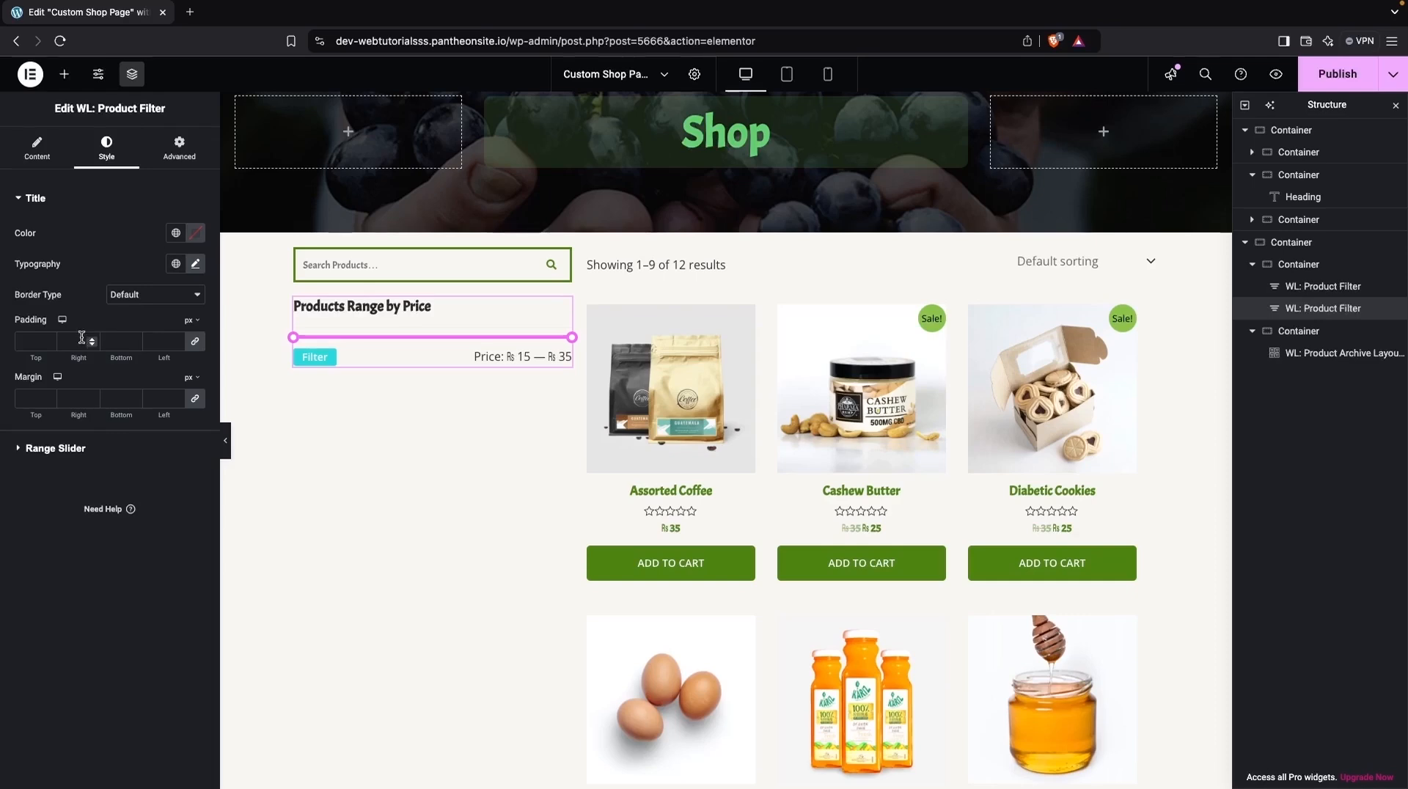
Give the price range slider's active portion a classic background in #4D8313.
click(19, 449)
scroll(80, 410, down, 1)
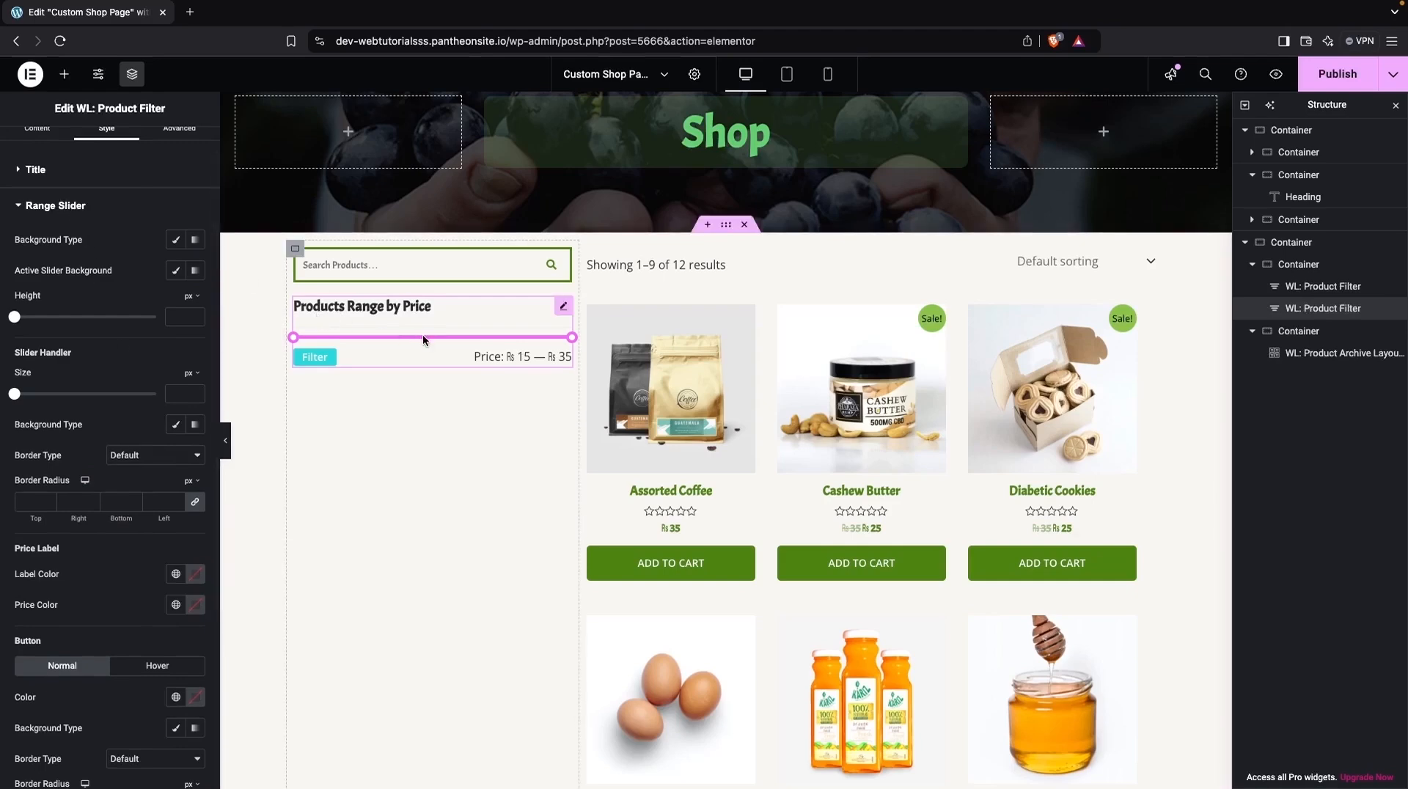
click(176, 271)
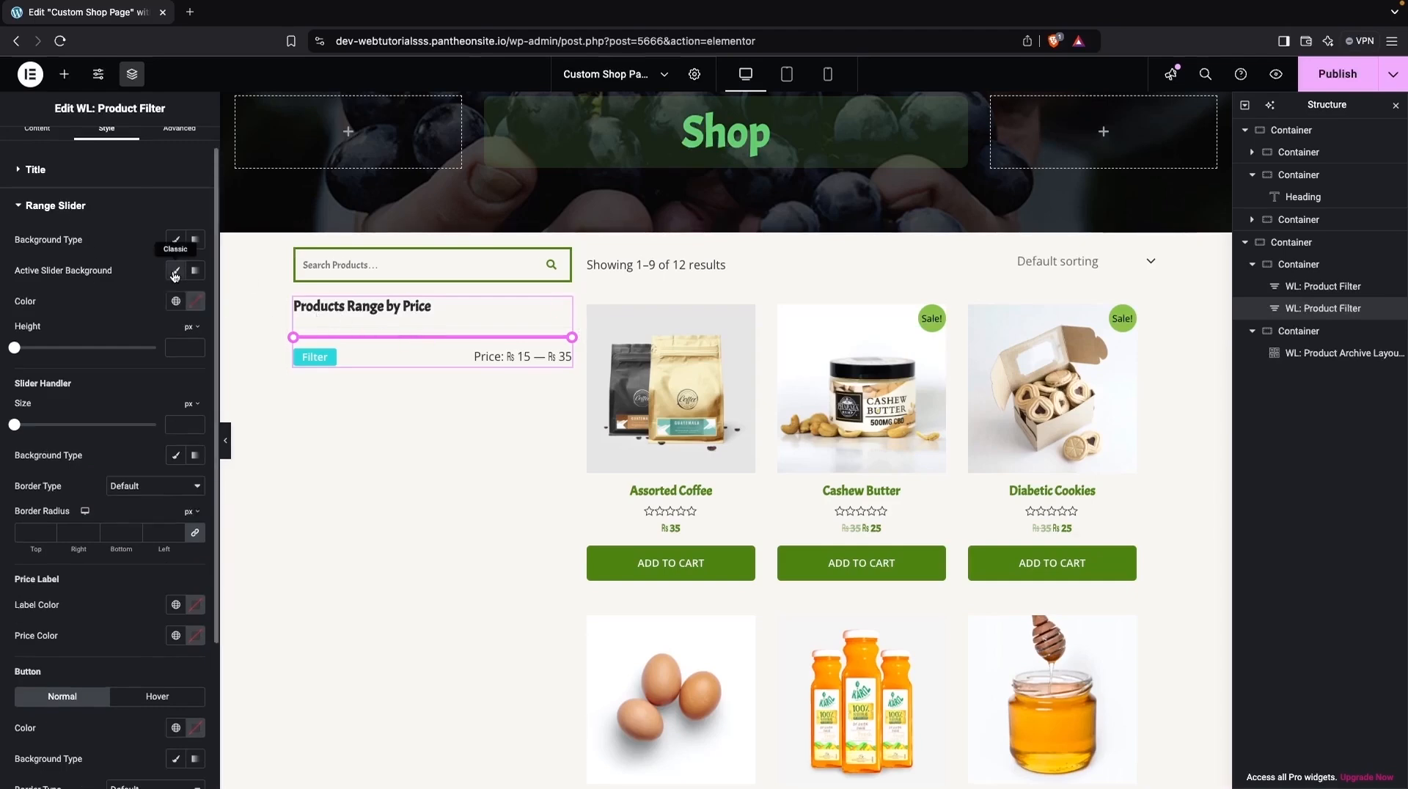
click(195, 301)
text(#4D8313)
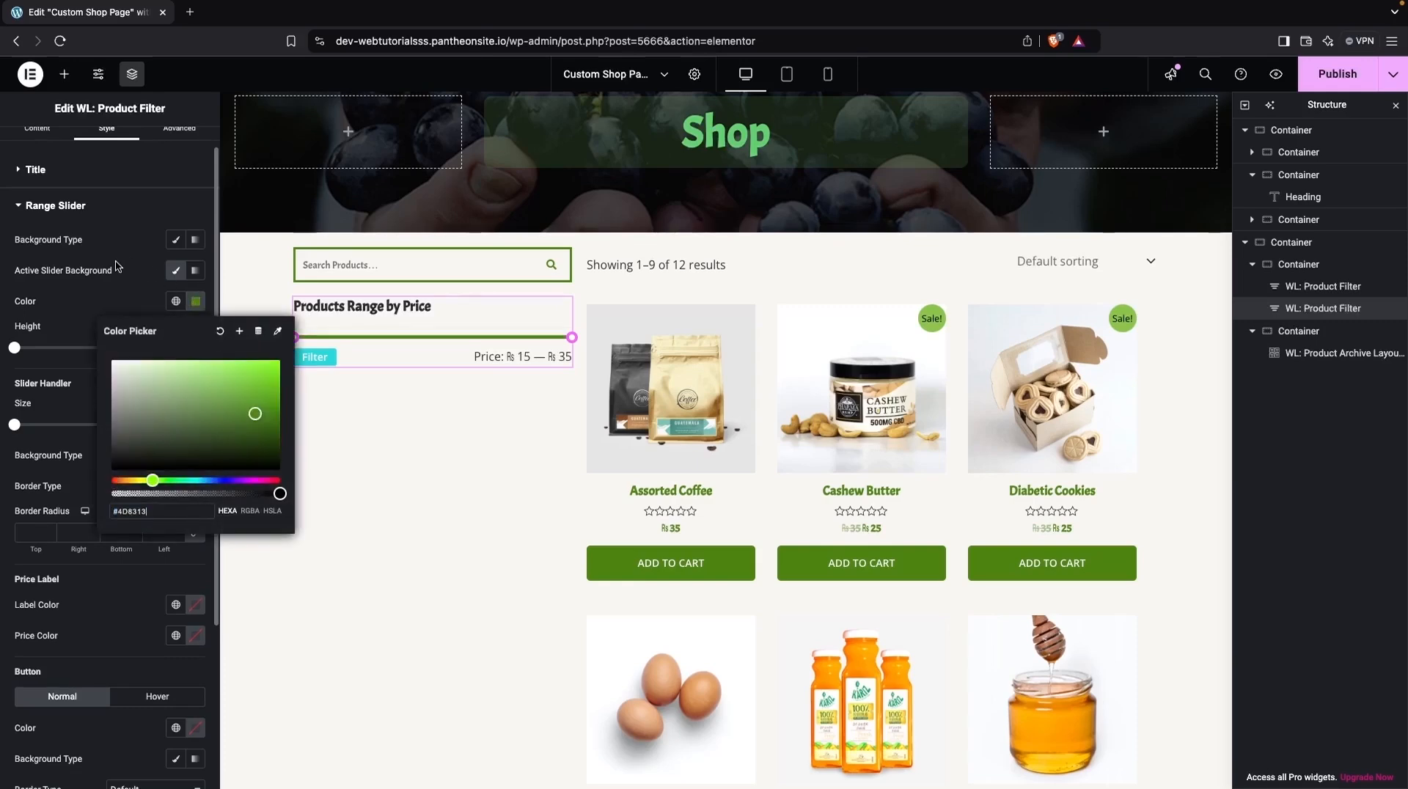
click(105, 298)
Try a classic #4D8313 background on the price slider's handles and reset that color.
scroll(105, 381, down, 2)
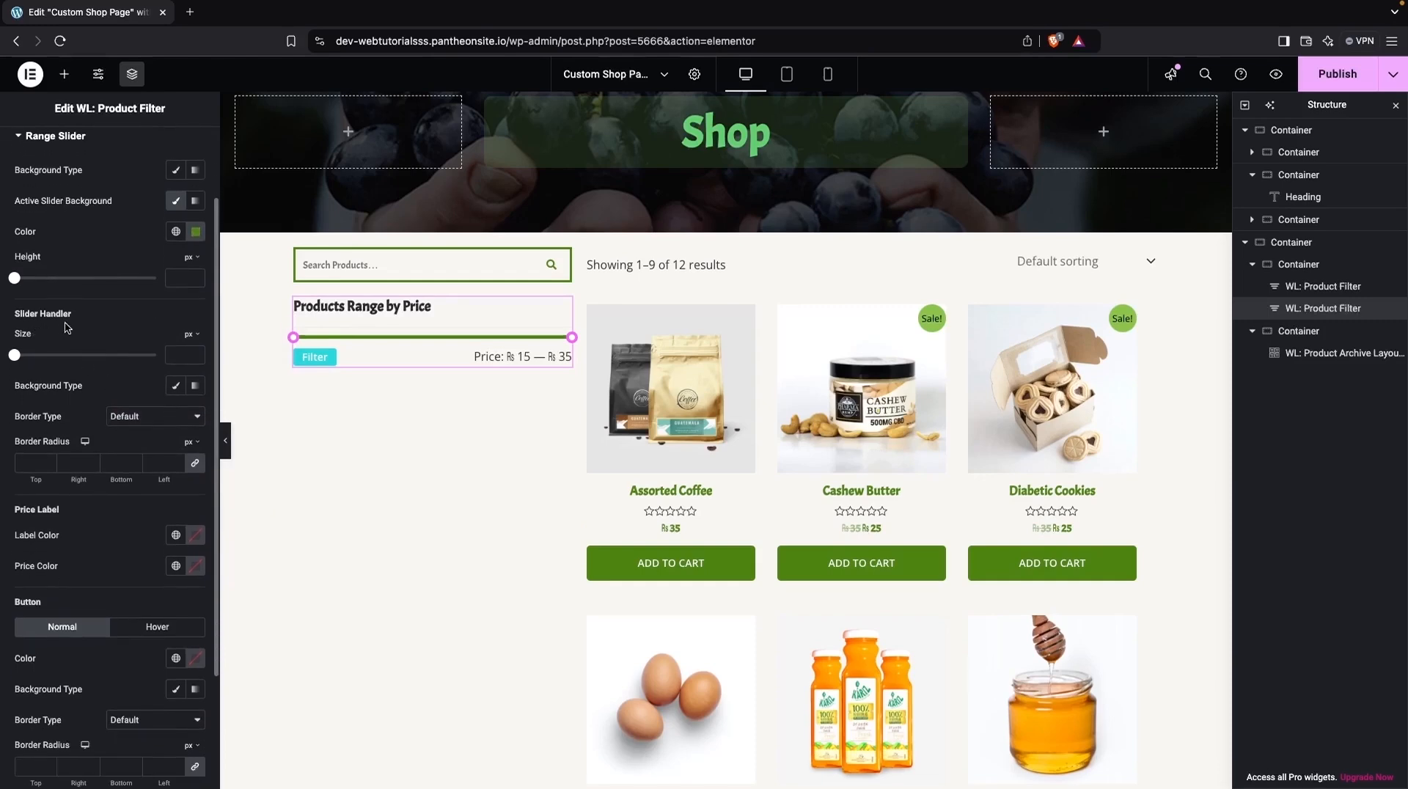
scroll(125, 330, down, 2)
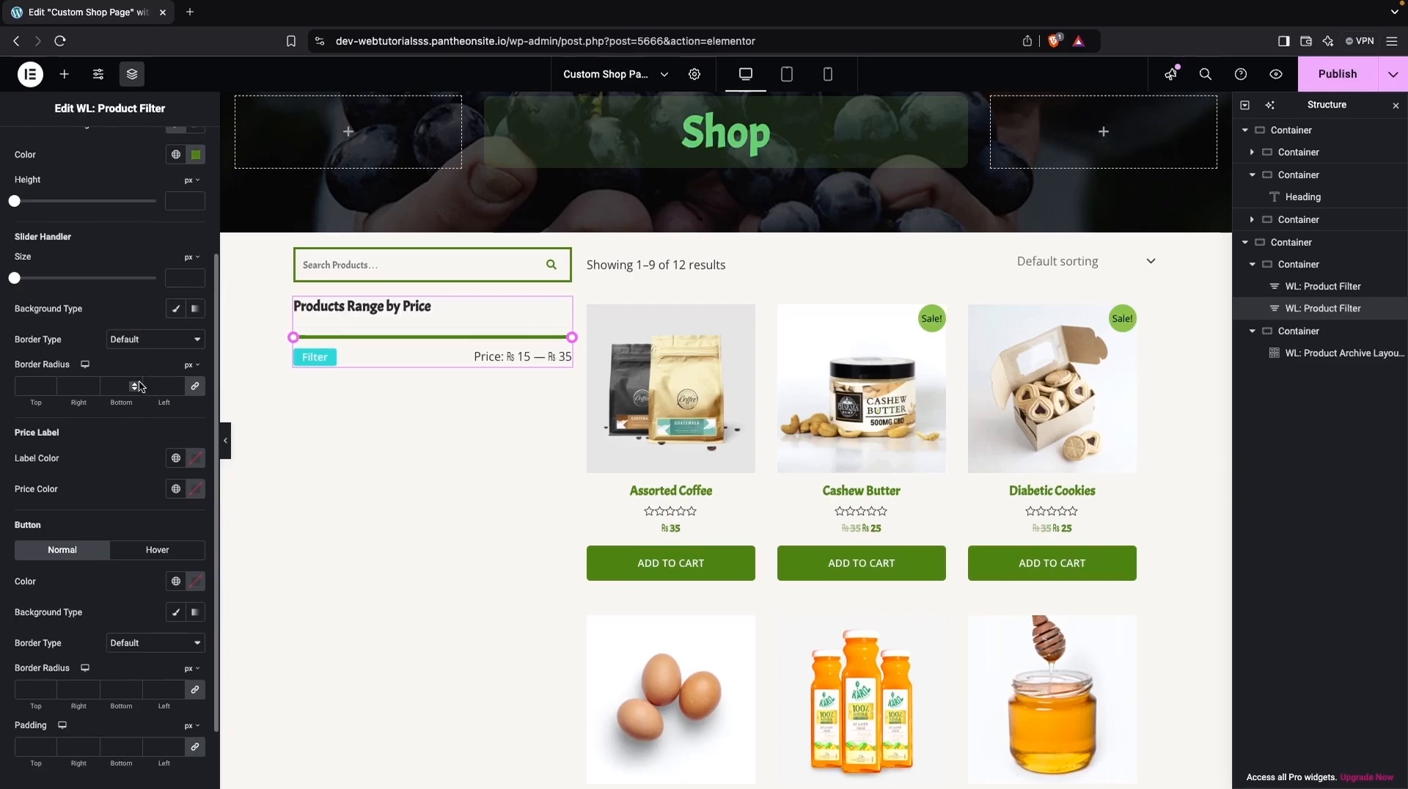
click(175, 308)
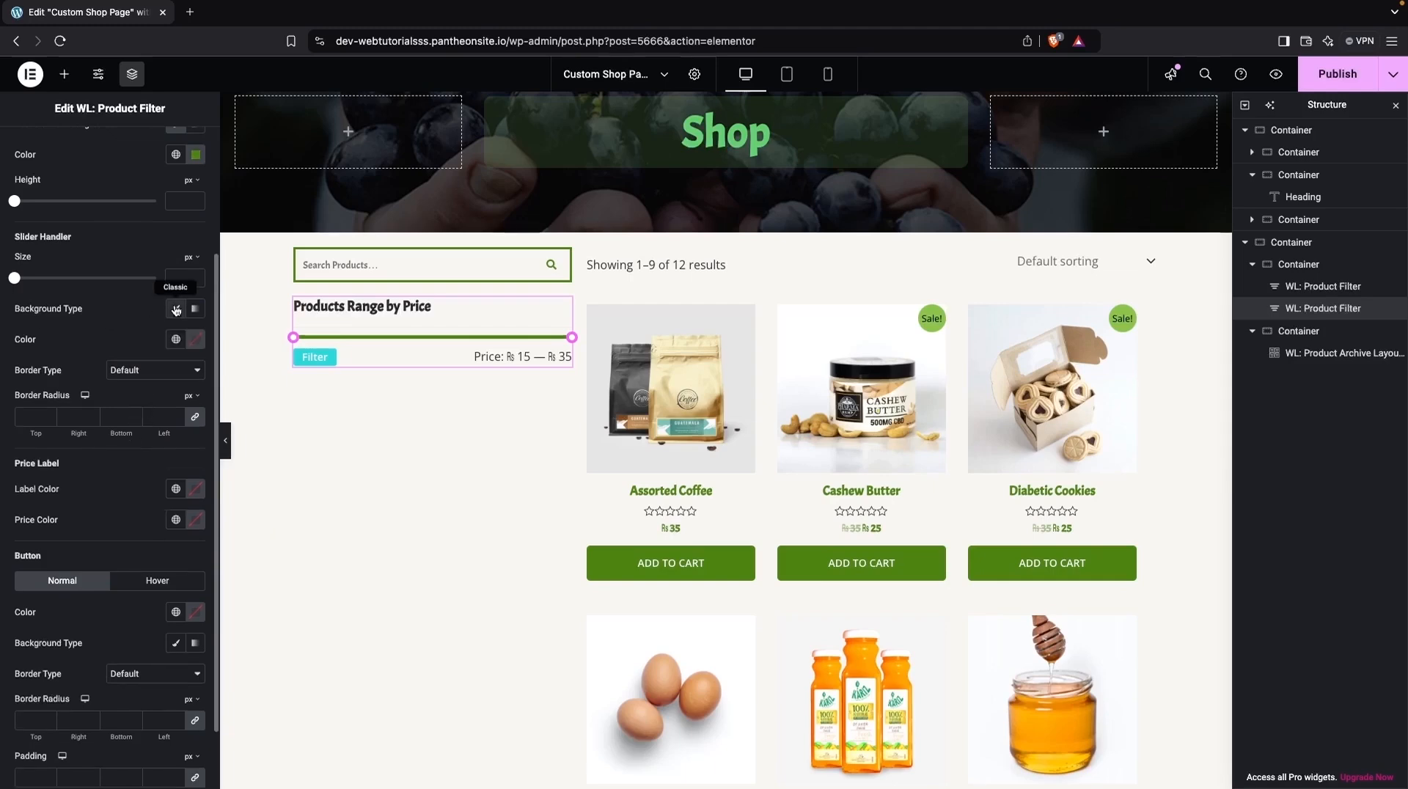
click(196, 341)
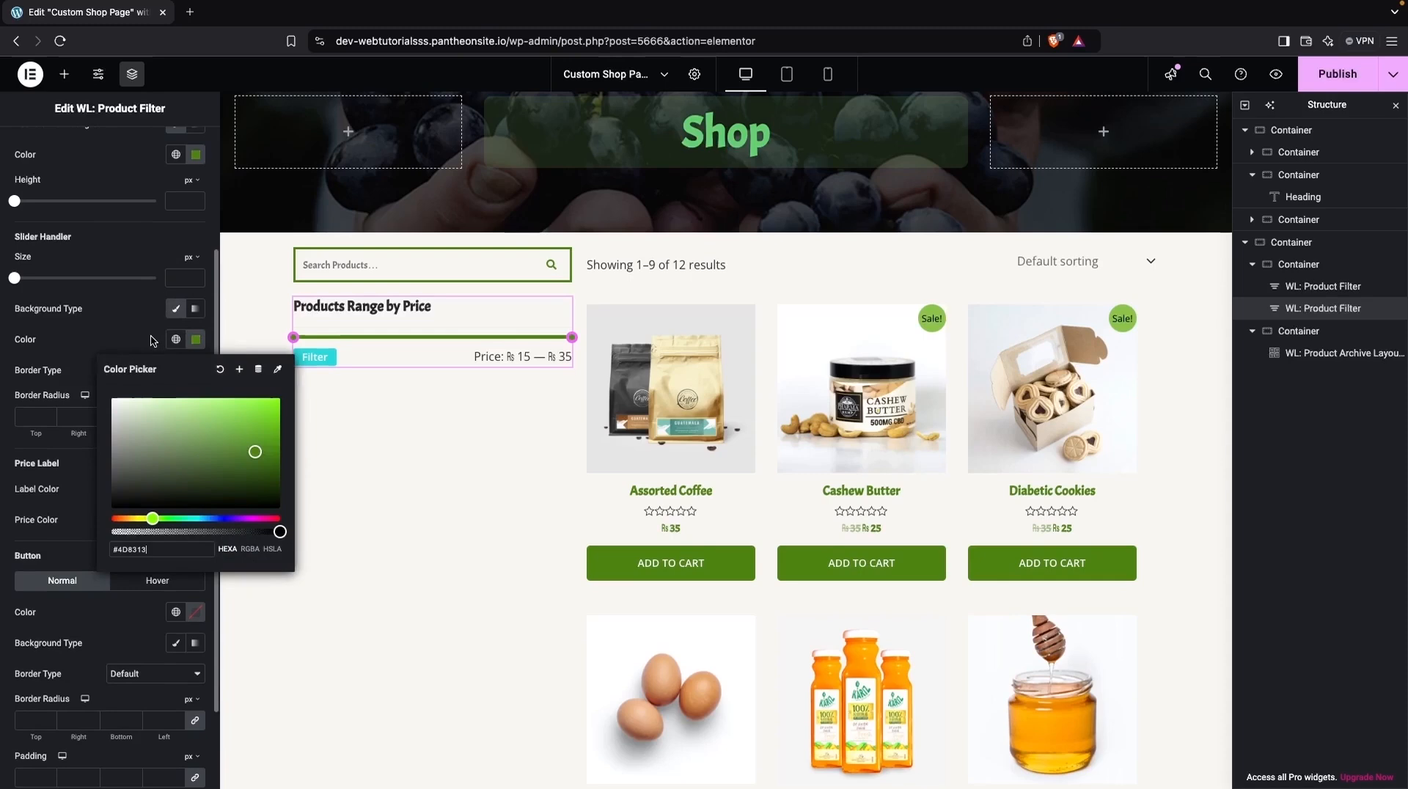
click(220, 370)
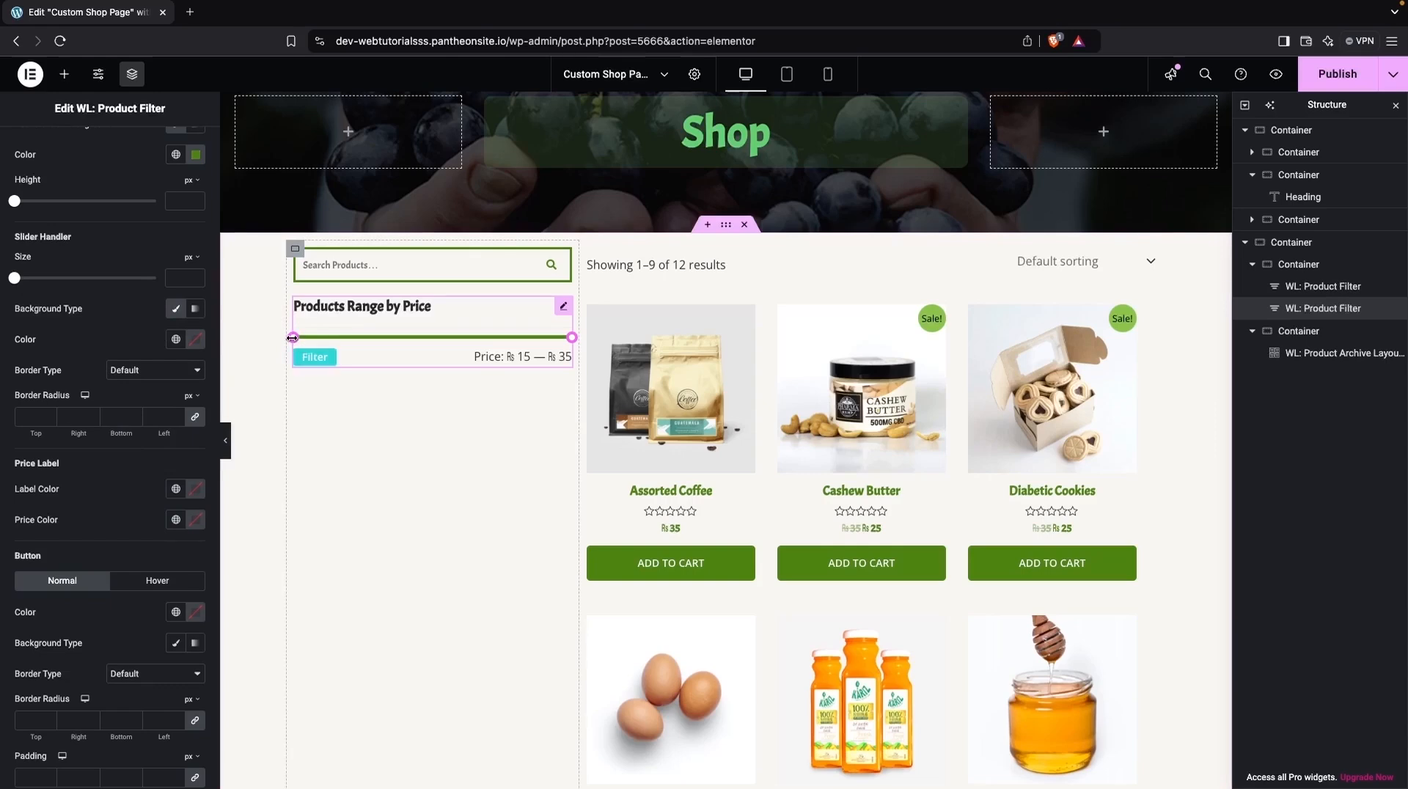
Try a larger size for the price slider's handles and clear the size value.
scroll(81, 501, up, 3)
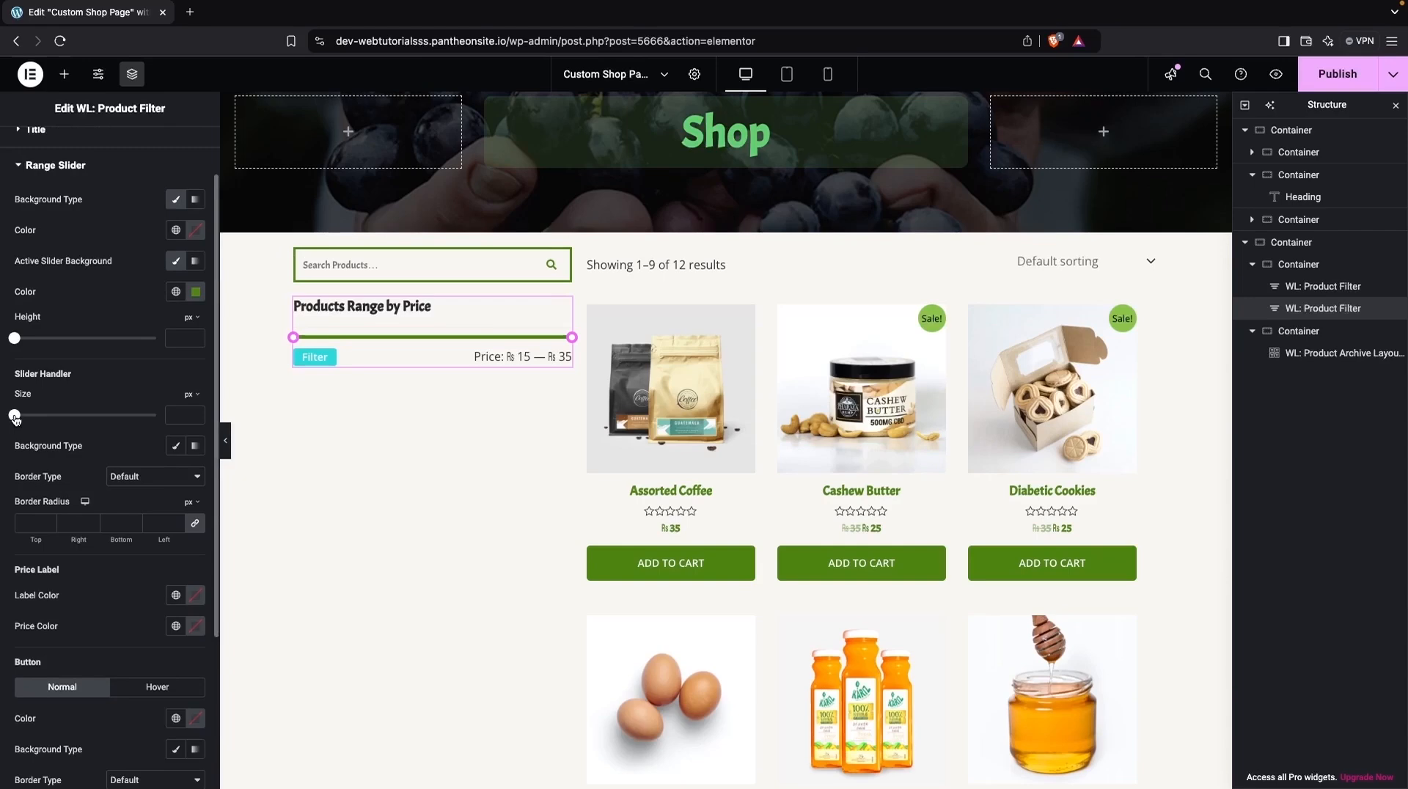
drag(14, 415, 48, 415)
drag(184, 419, 149, 420)
key(BackSpace)
Give the price slider's handles a solid border in #4D8313.
scroll(103, 514, down, 2)
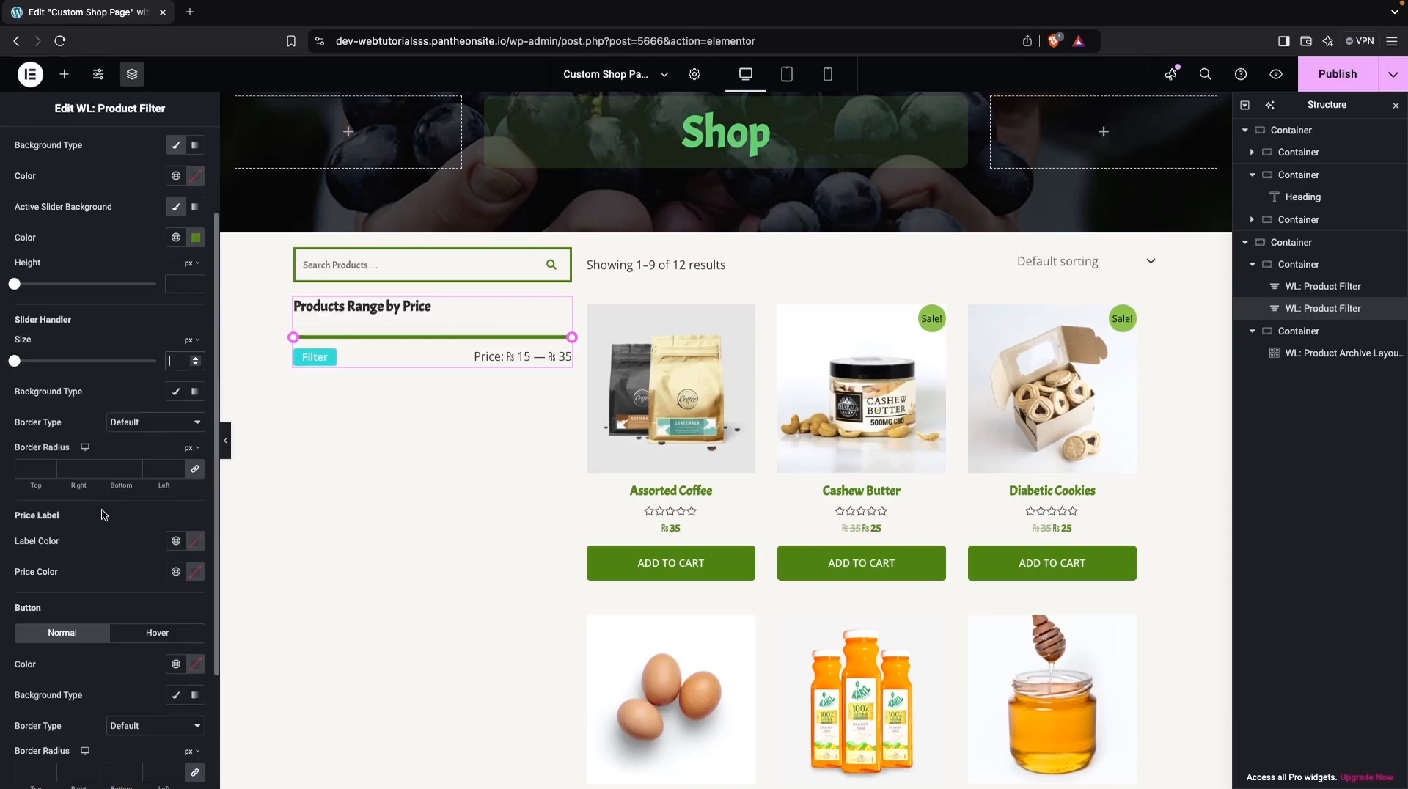
click(143, 428)
click(129, 455)
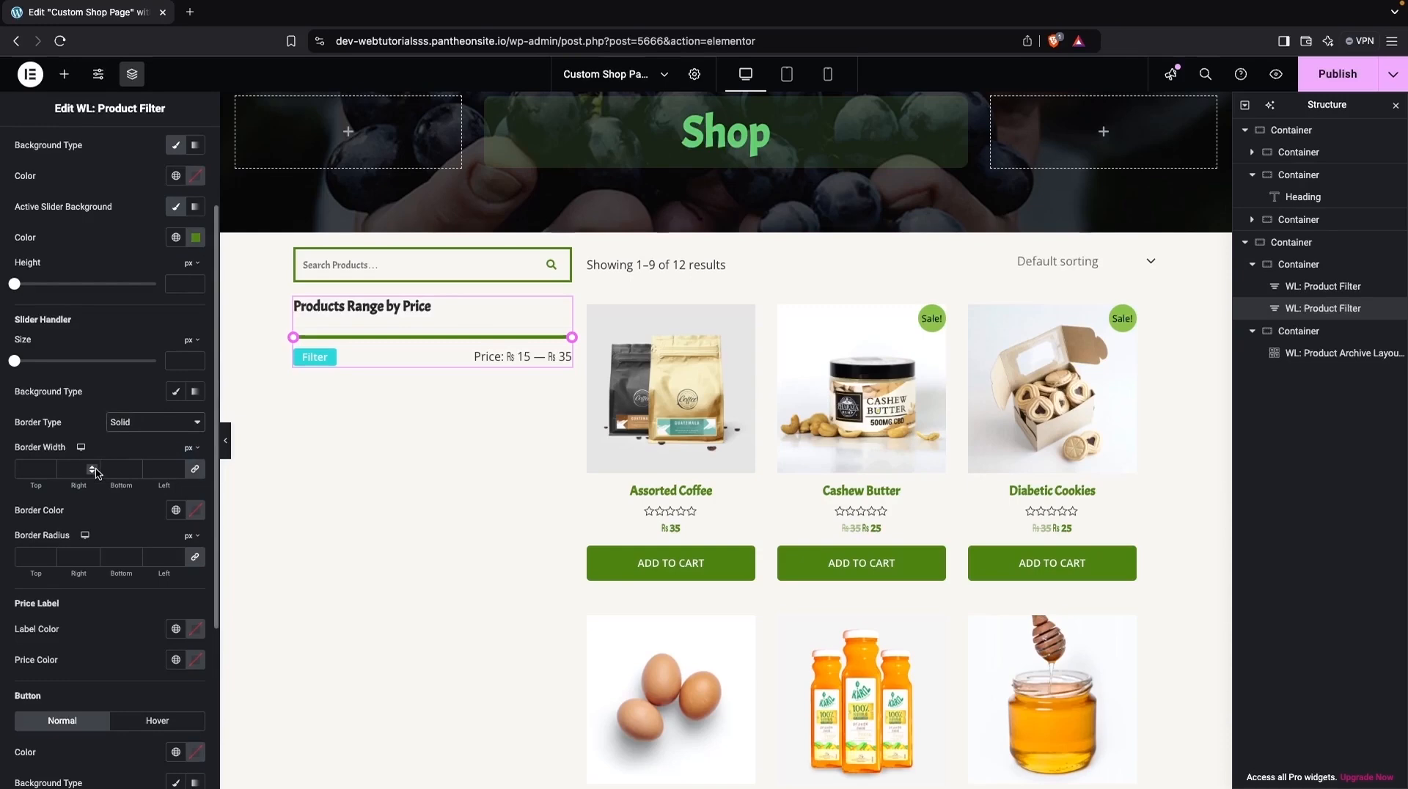
click(196, 513)
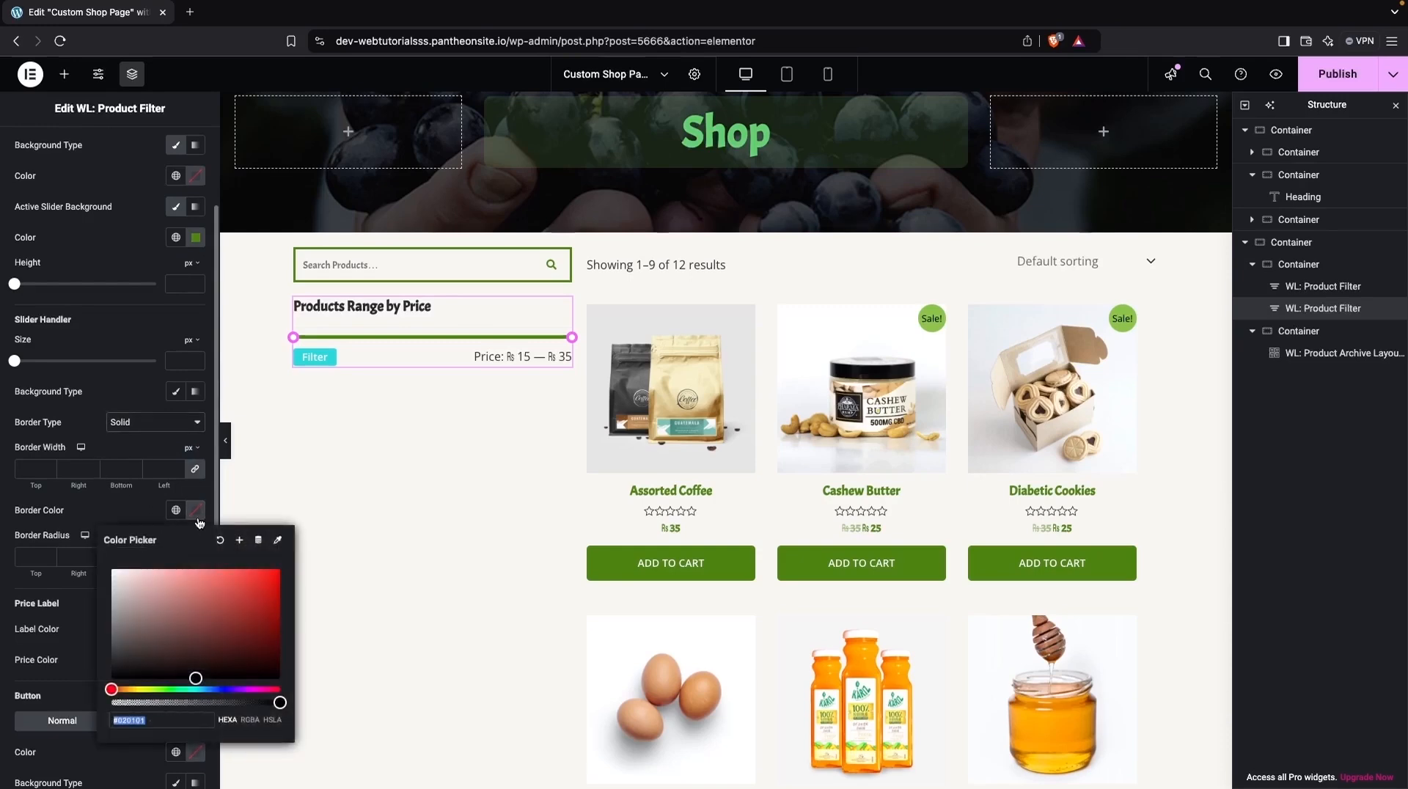
text(#4D8313)
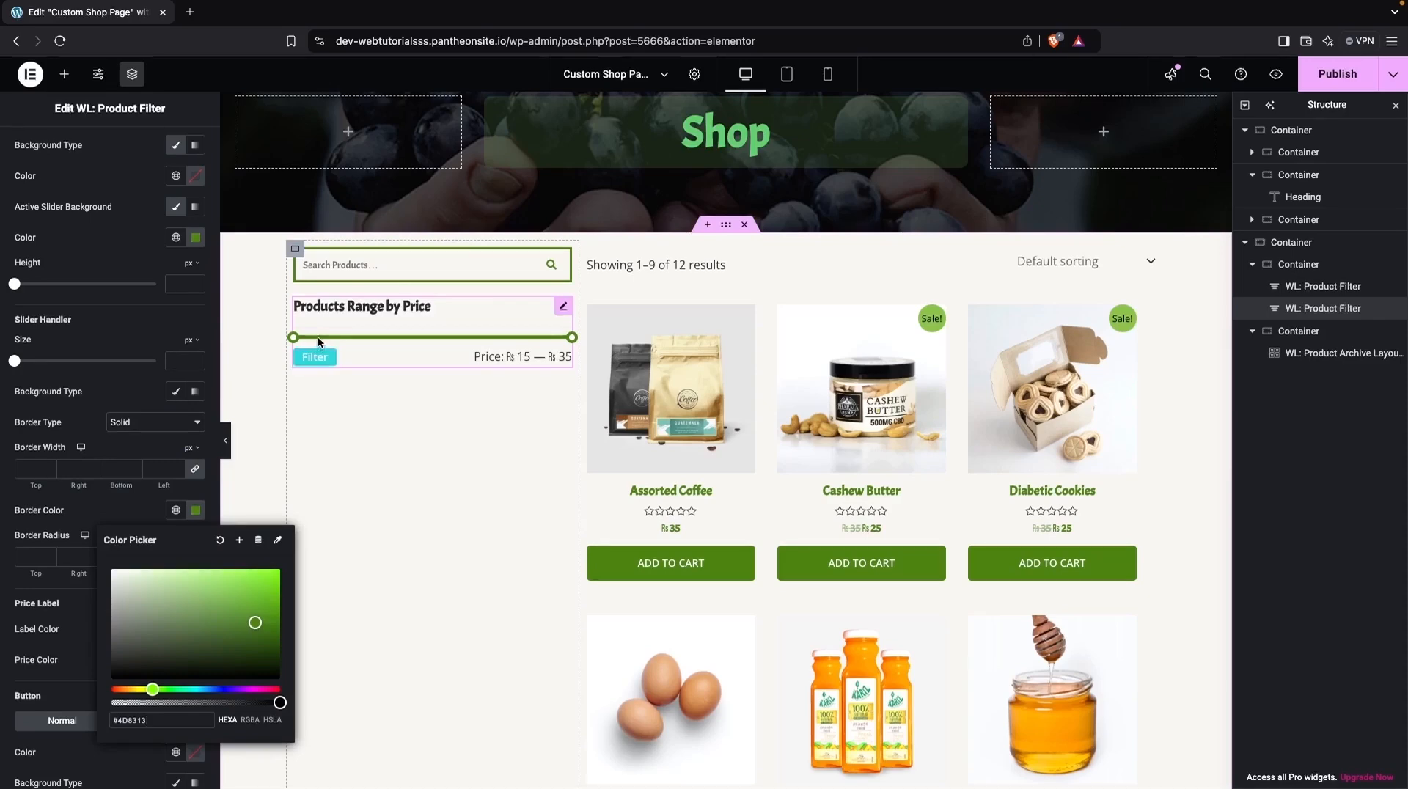
scroll(142, 456, down, 2)
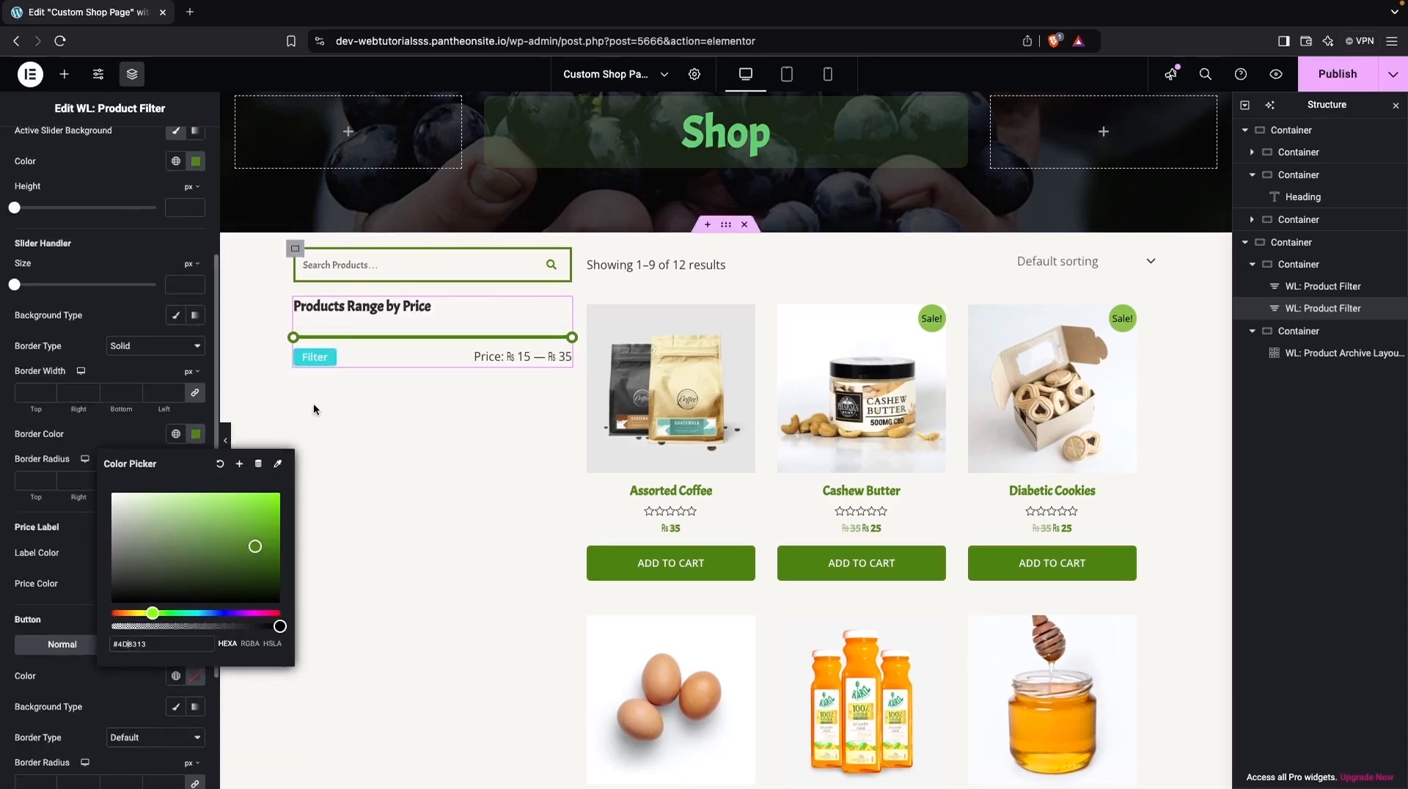
click(92, 544)
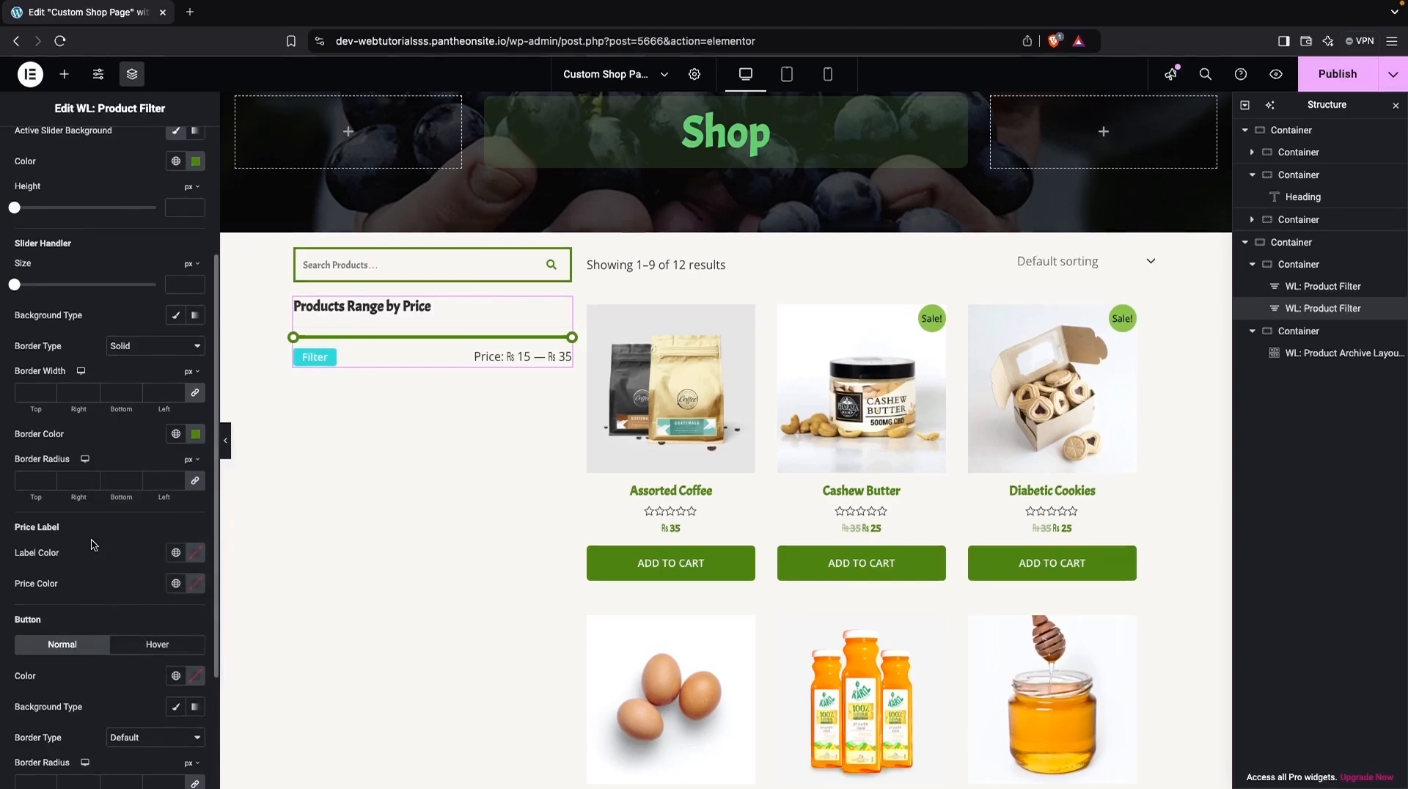
Set the price filter button's normal-state background to classic with color #4D8313.
scroll(85, 662, down, 3)
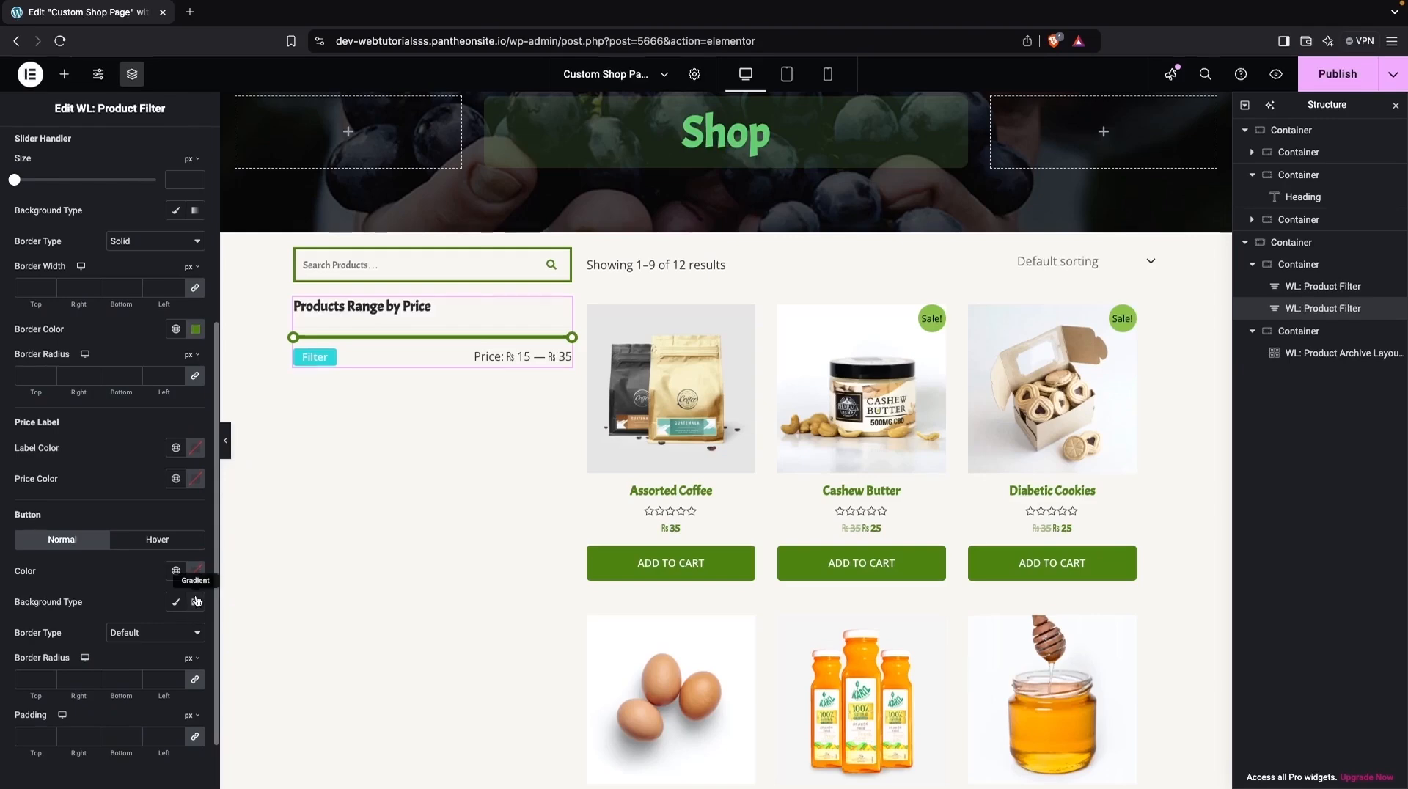
click(195, 602)
click(176, 601)
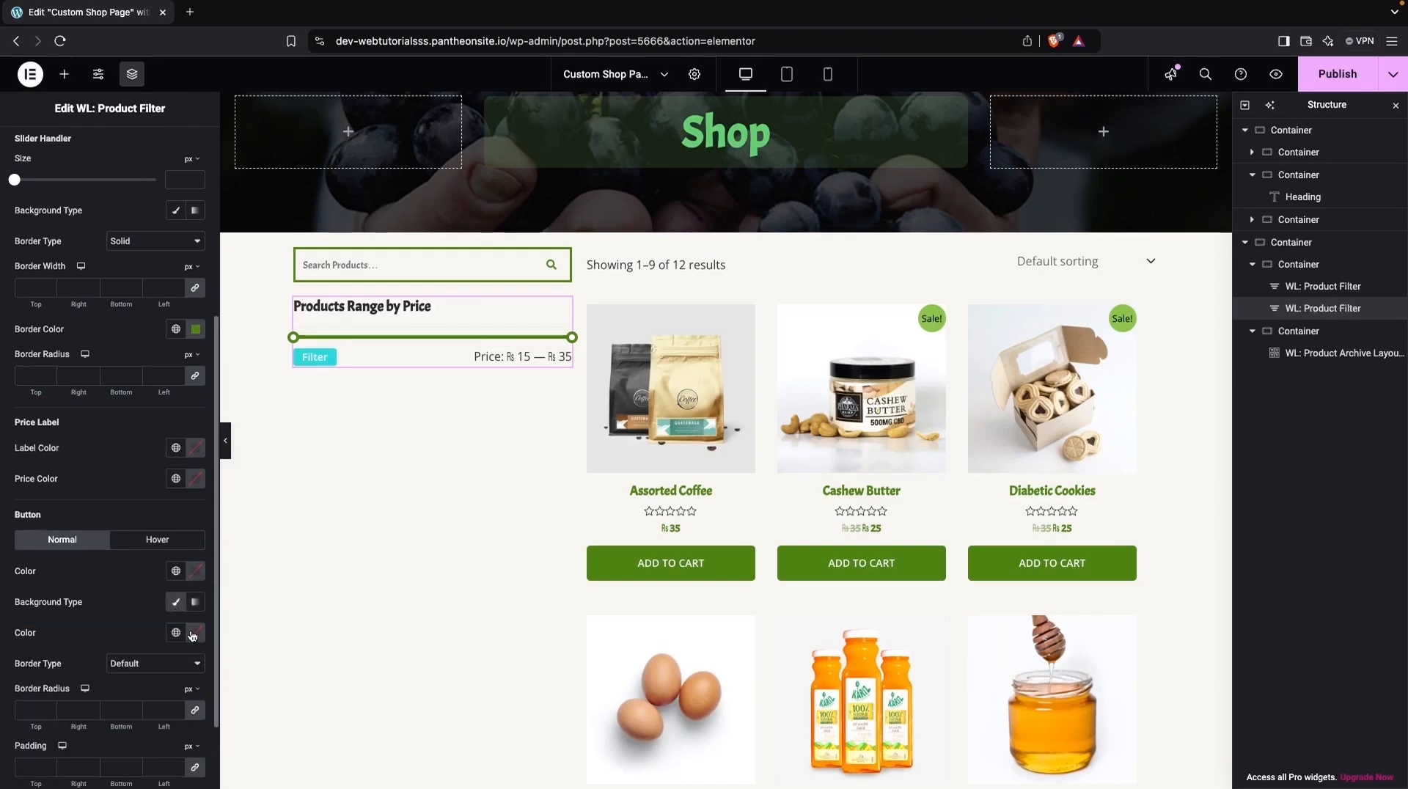
click(195, 632)
click(99, 645)
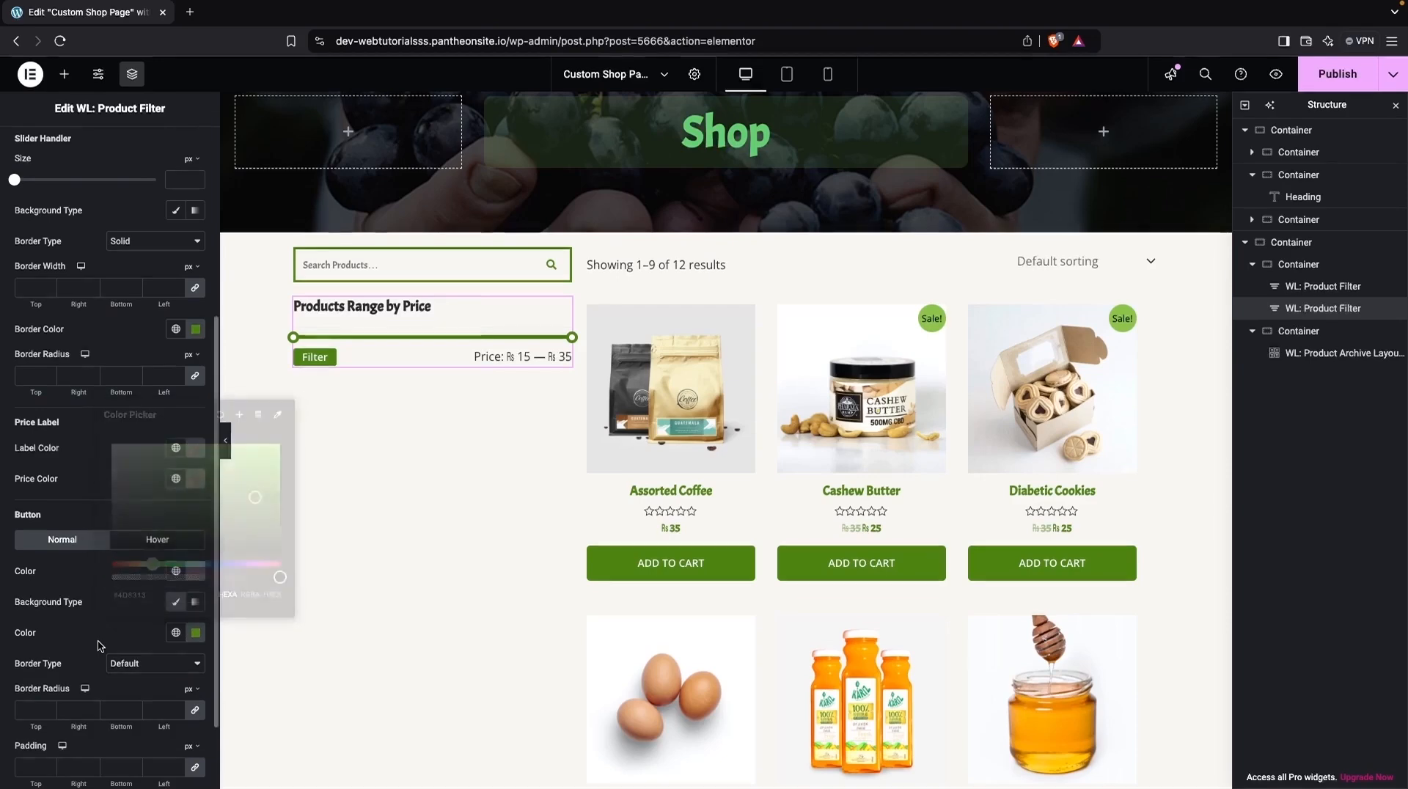
Set the price filter button's hover-state background to classic with the darker green #417508.
scroll(101, 645, down, 2)
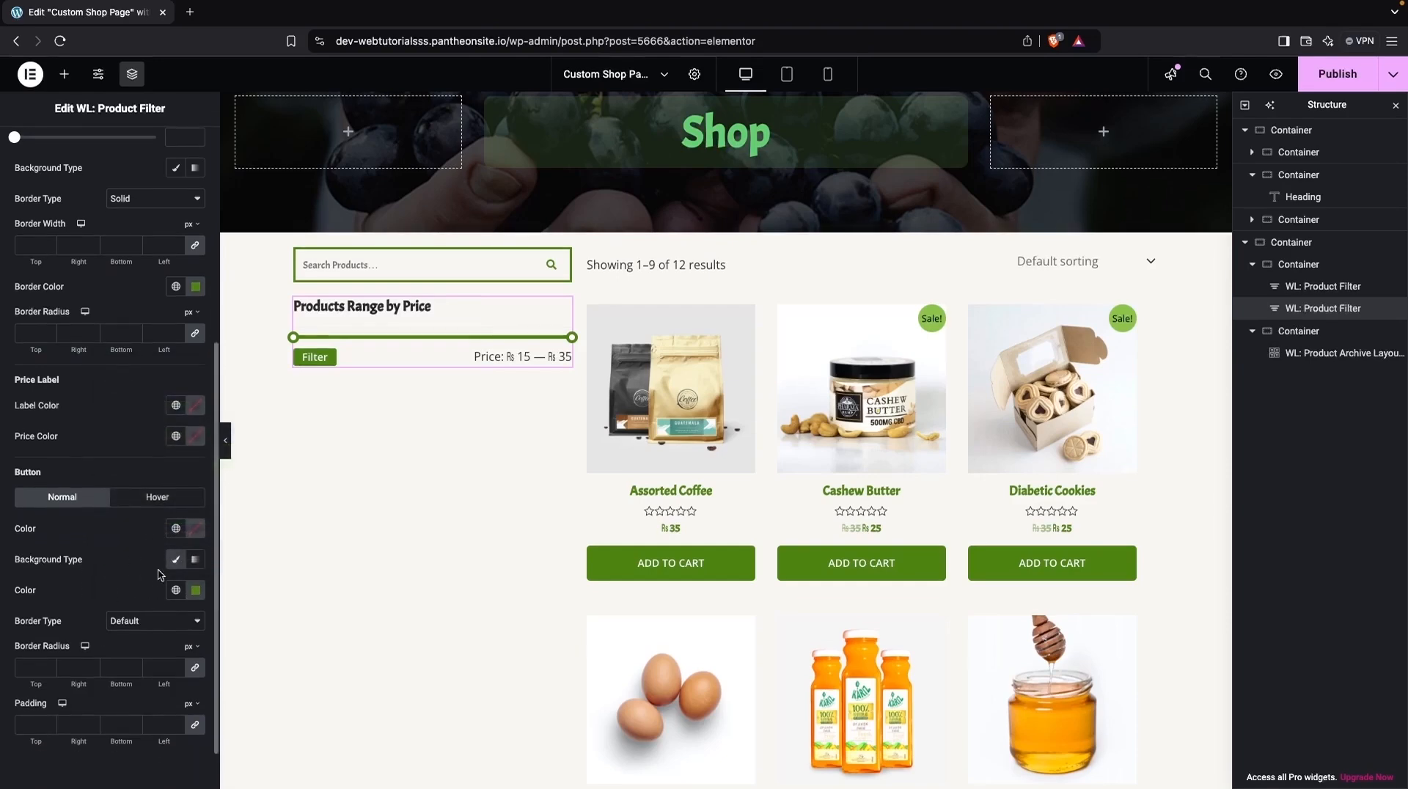
scroll(114, 618, down, 1)
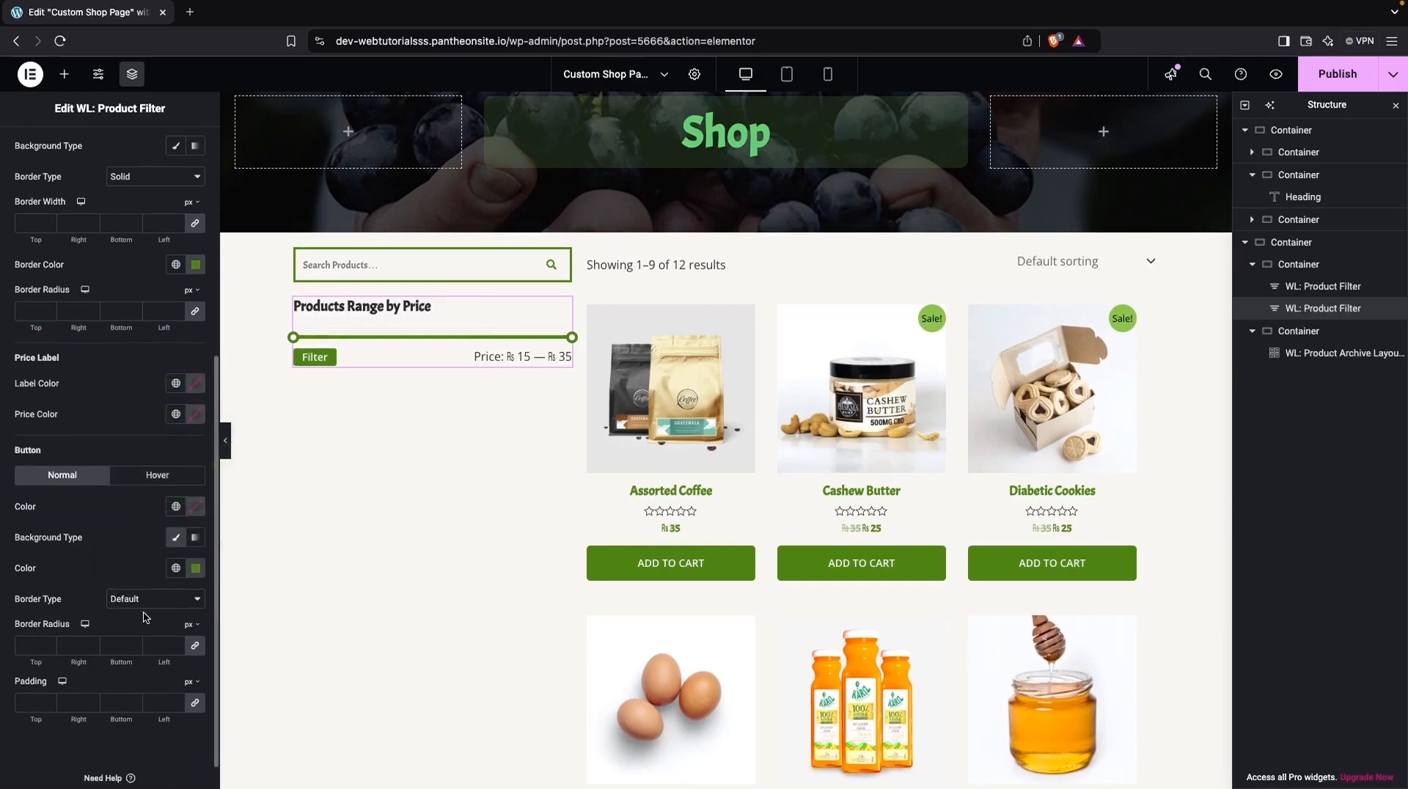
click(155, 486)
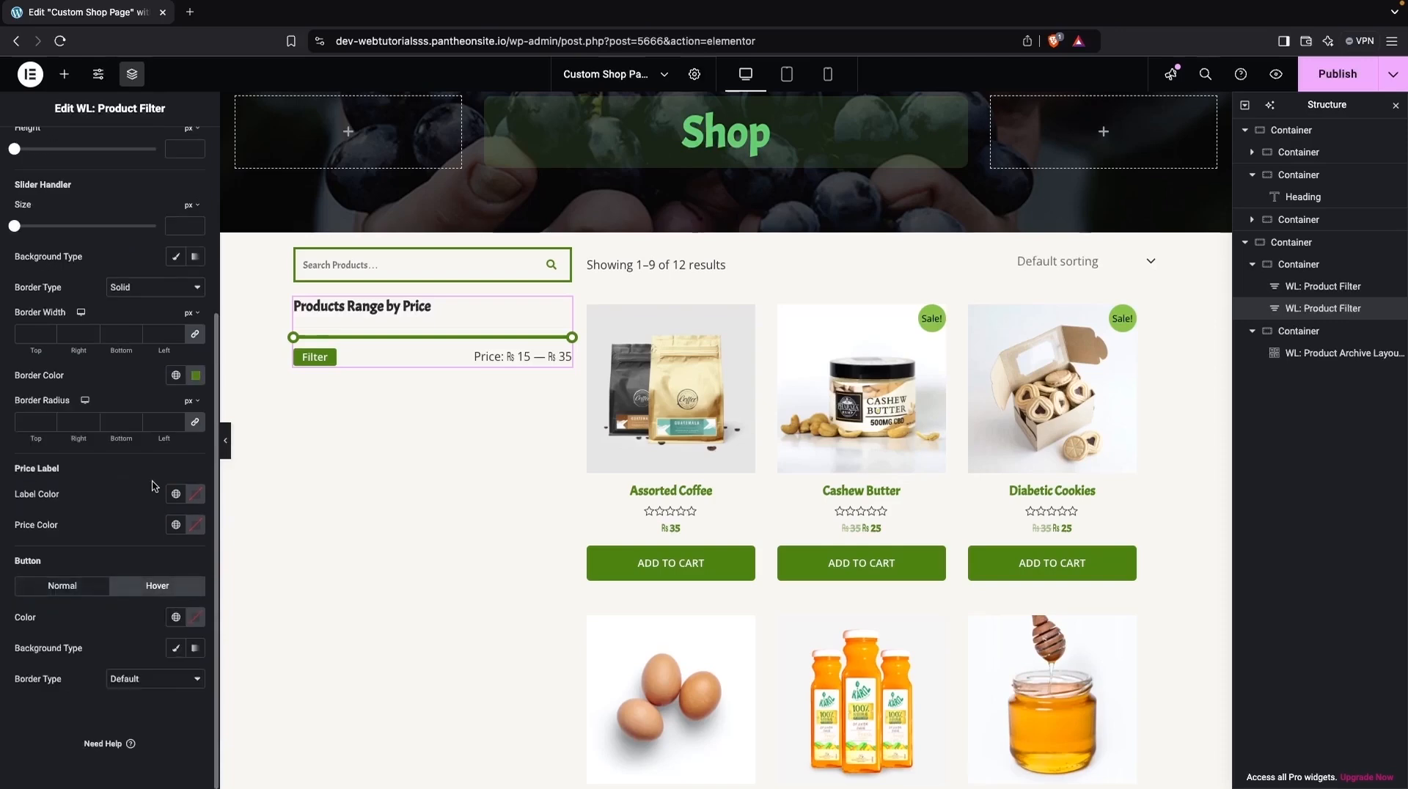
click(176, 648)
scroll(180, 654, down, 1)
click(195, 648)
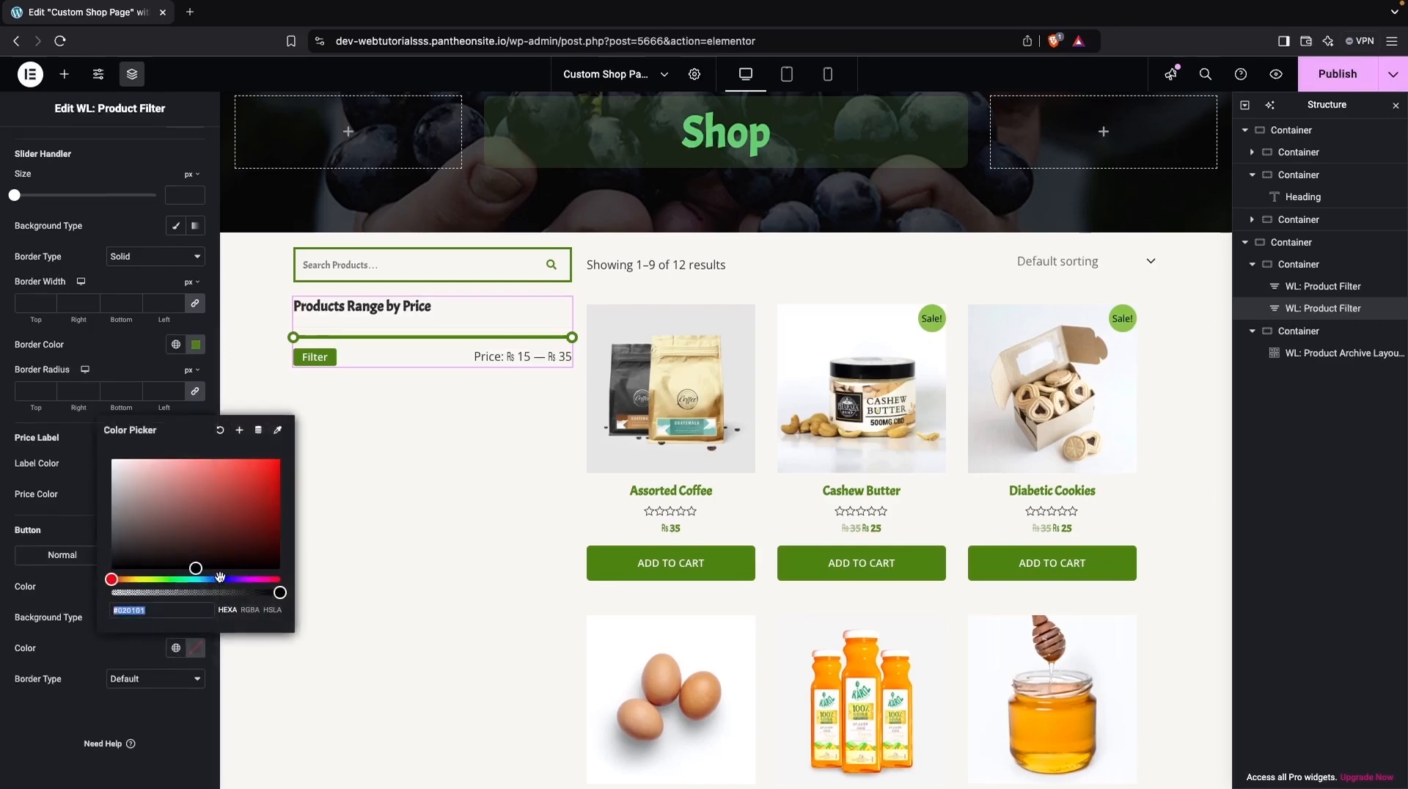
text(#3E6F09)
drag(265, 521, 267, 518)
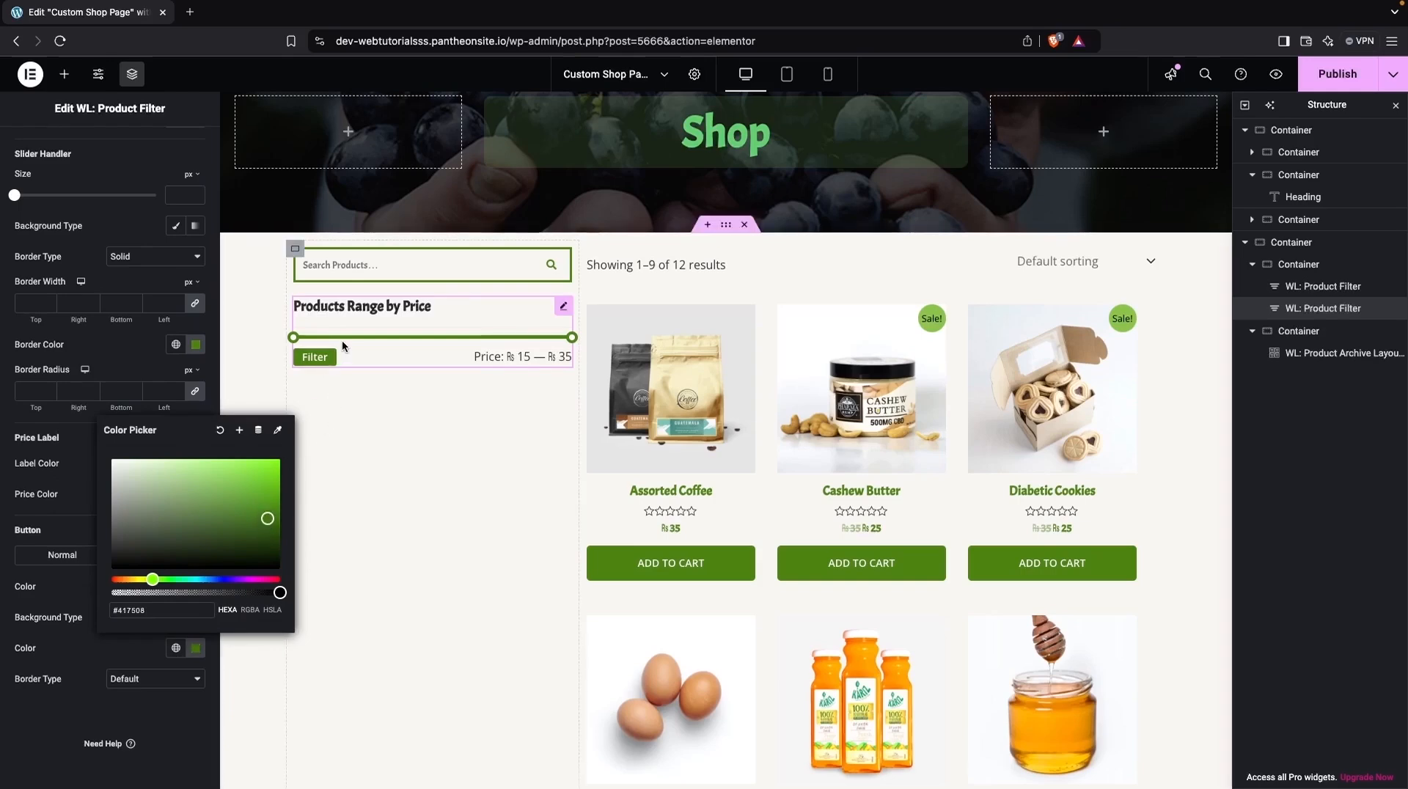
click(242, 336)
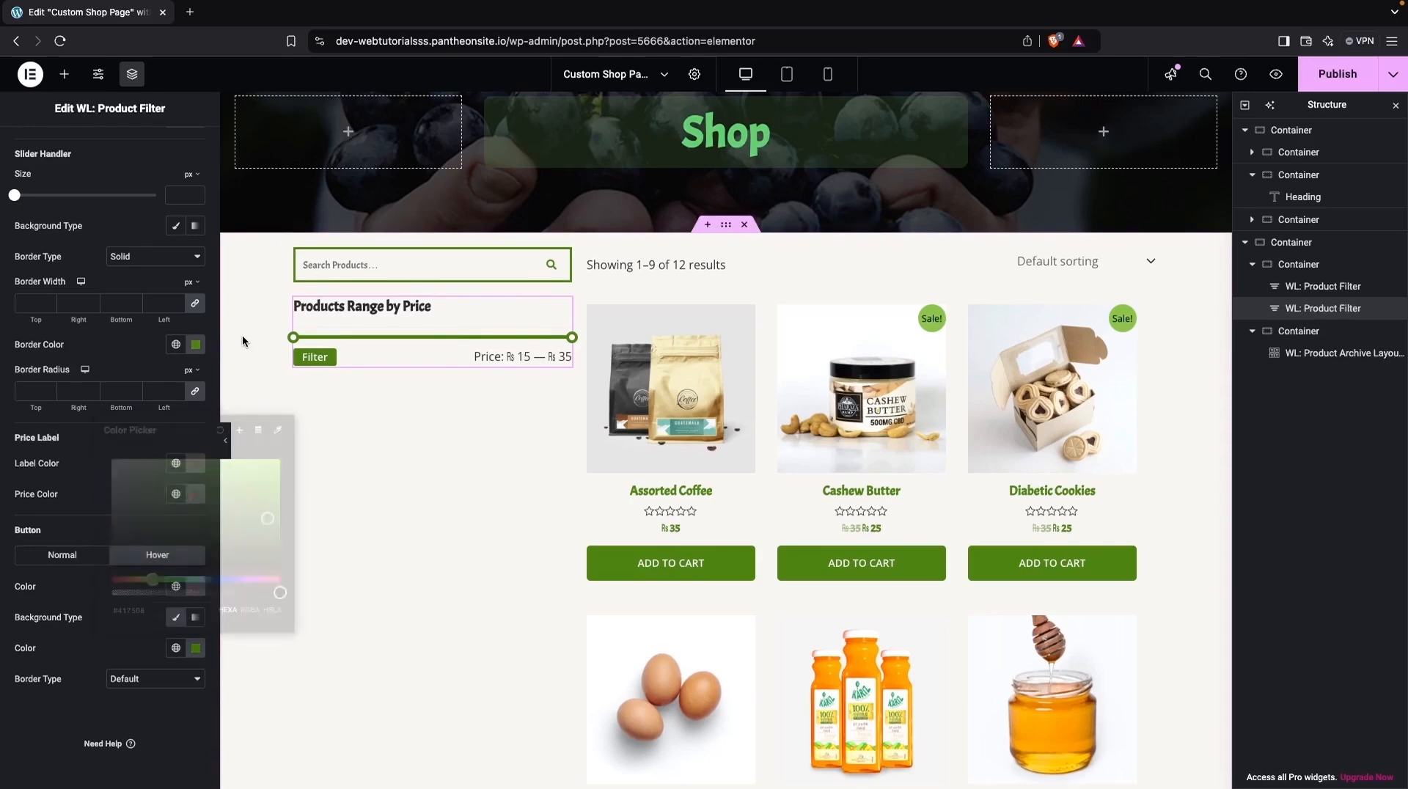
Add a third WL: Product Filter widget below the price filter and set its filter type to Product categories.
scroll(181, 317, up, 4)
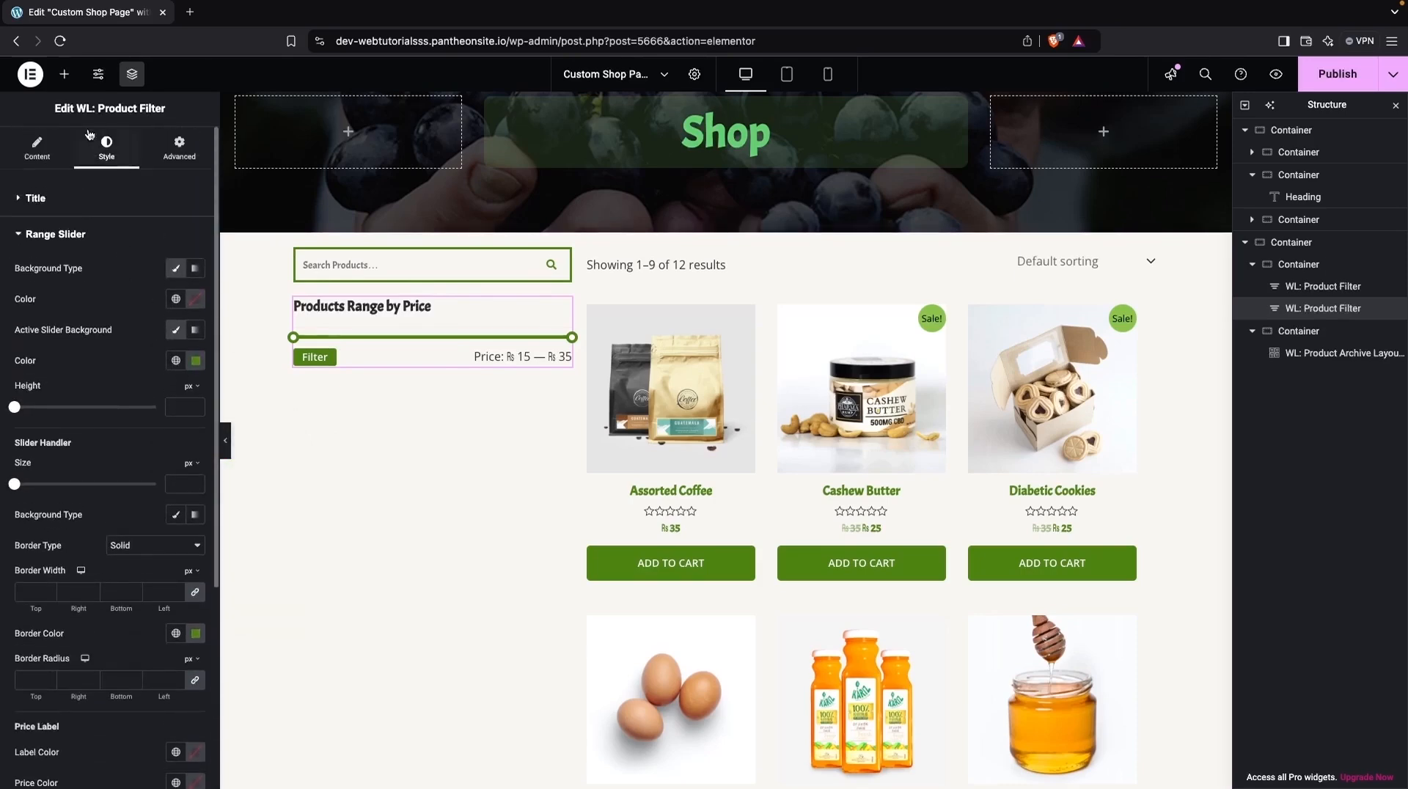
click(65, 77)
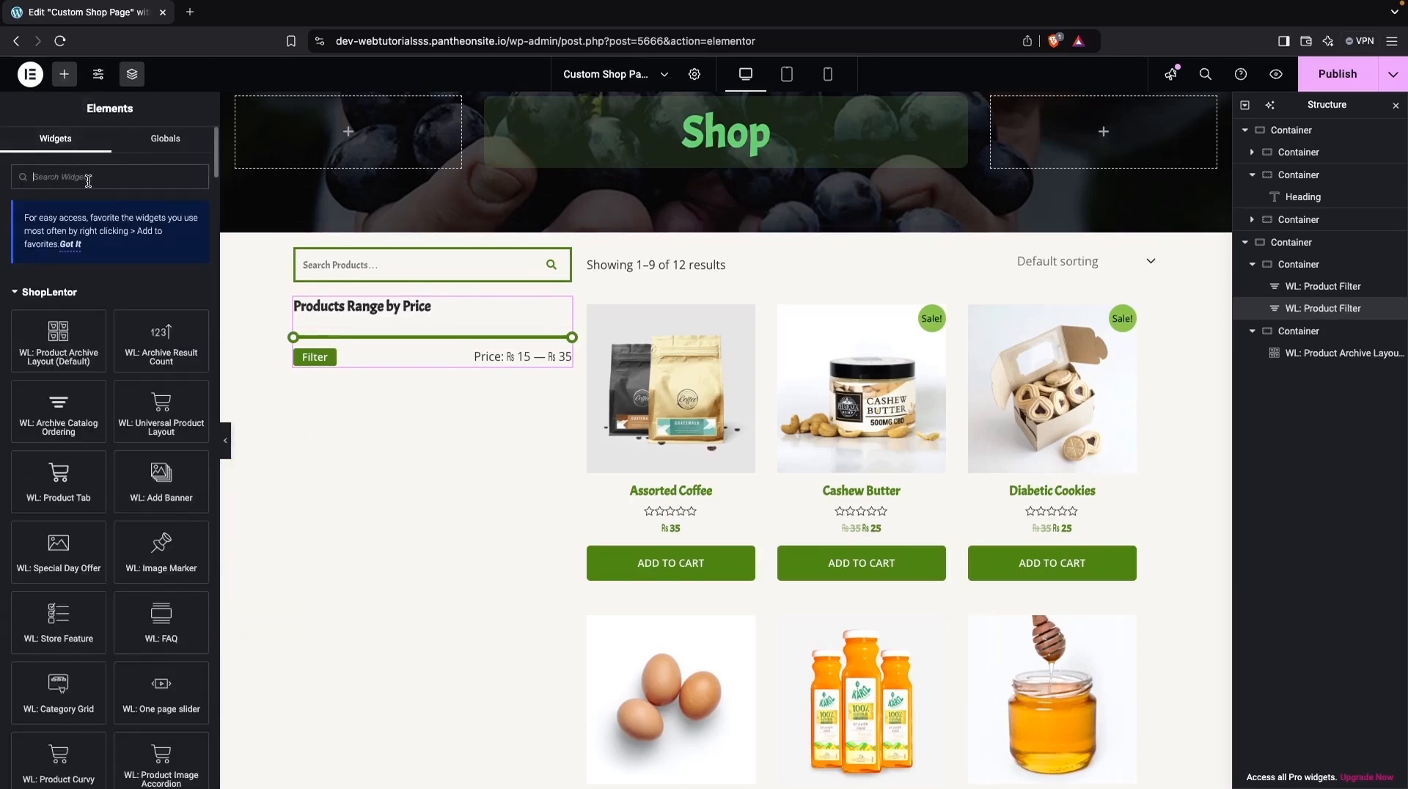
text(Product Fil)
drag(58, 304, 404, 359)
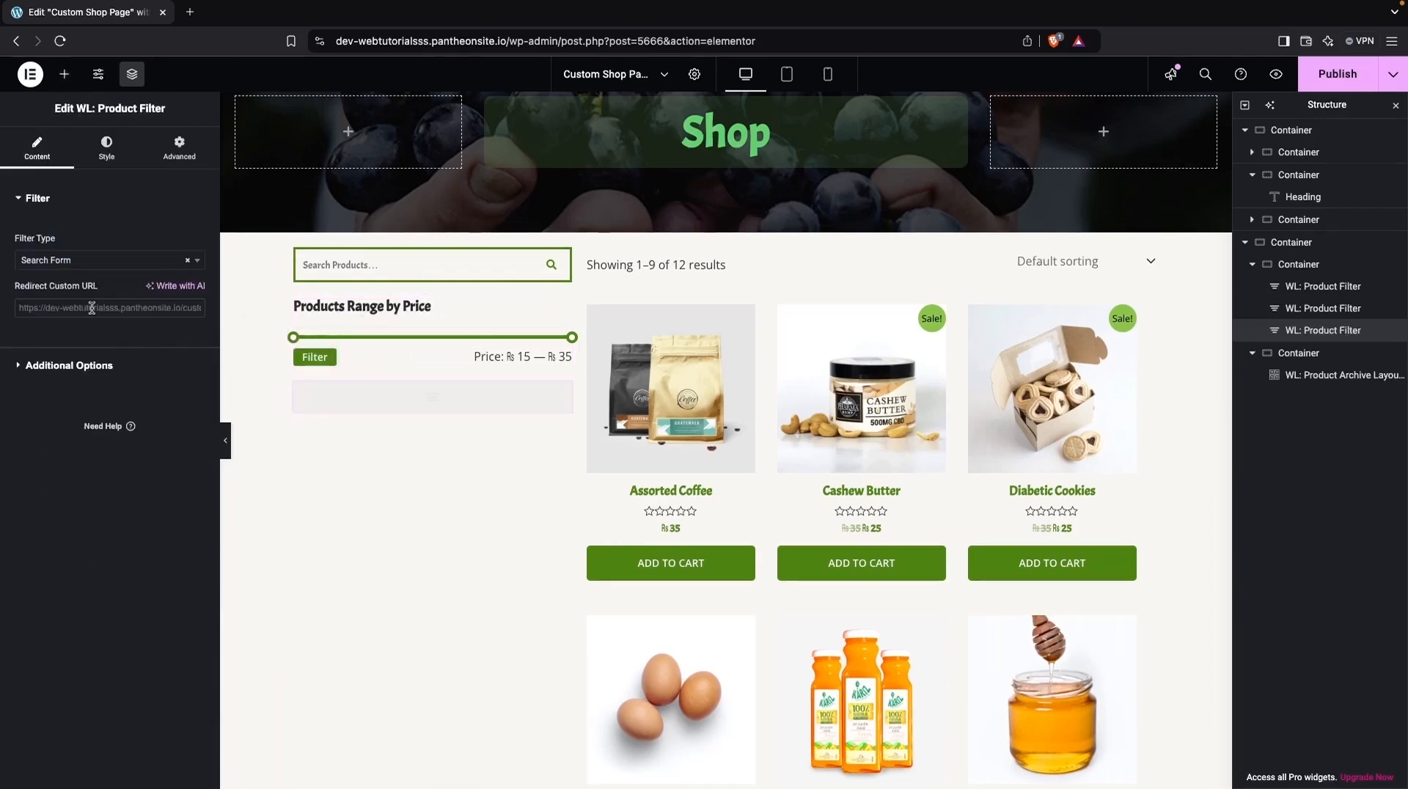
click(77, 261)
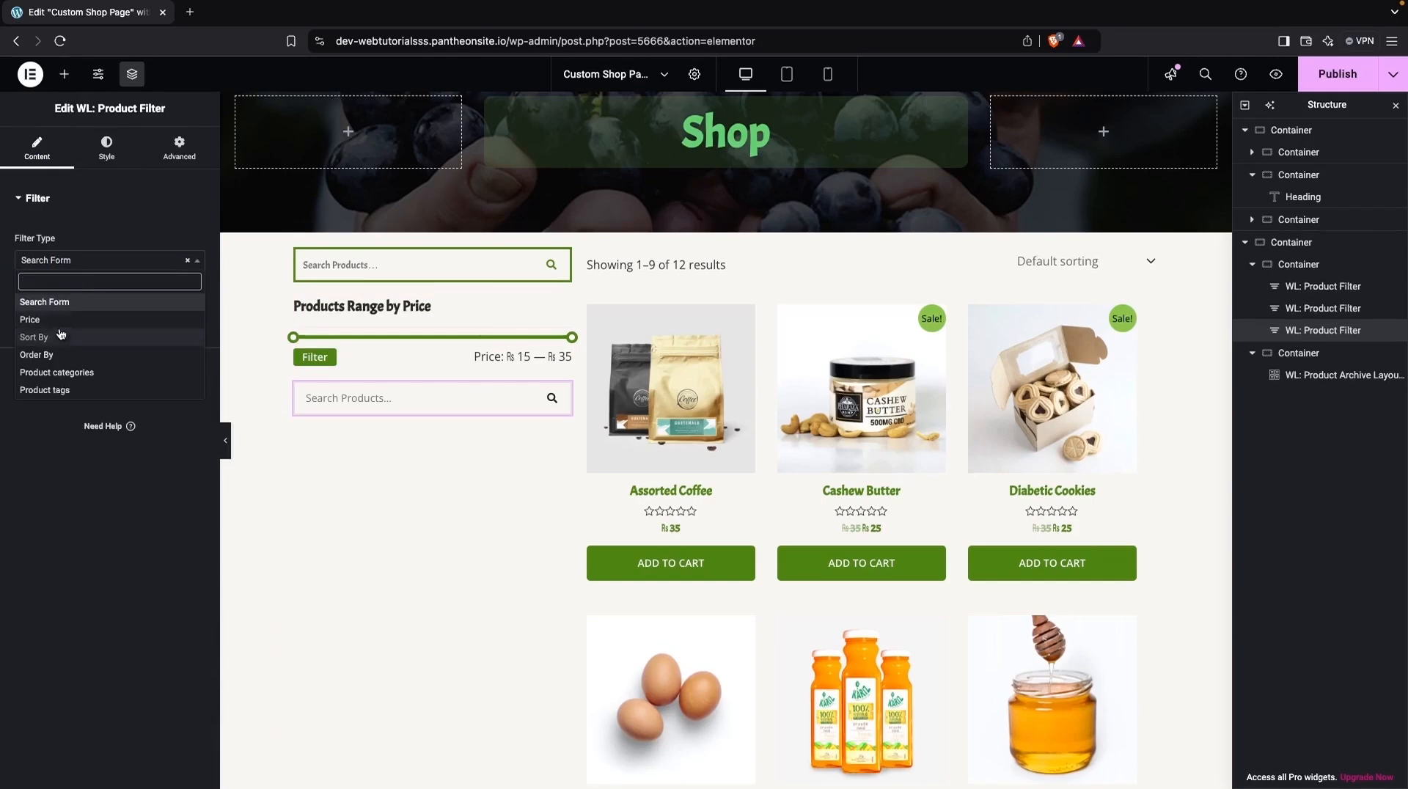
click(57, 374)
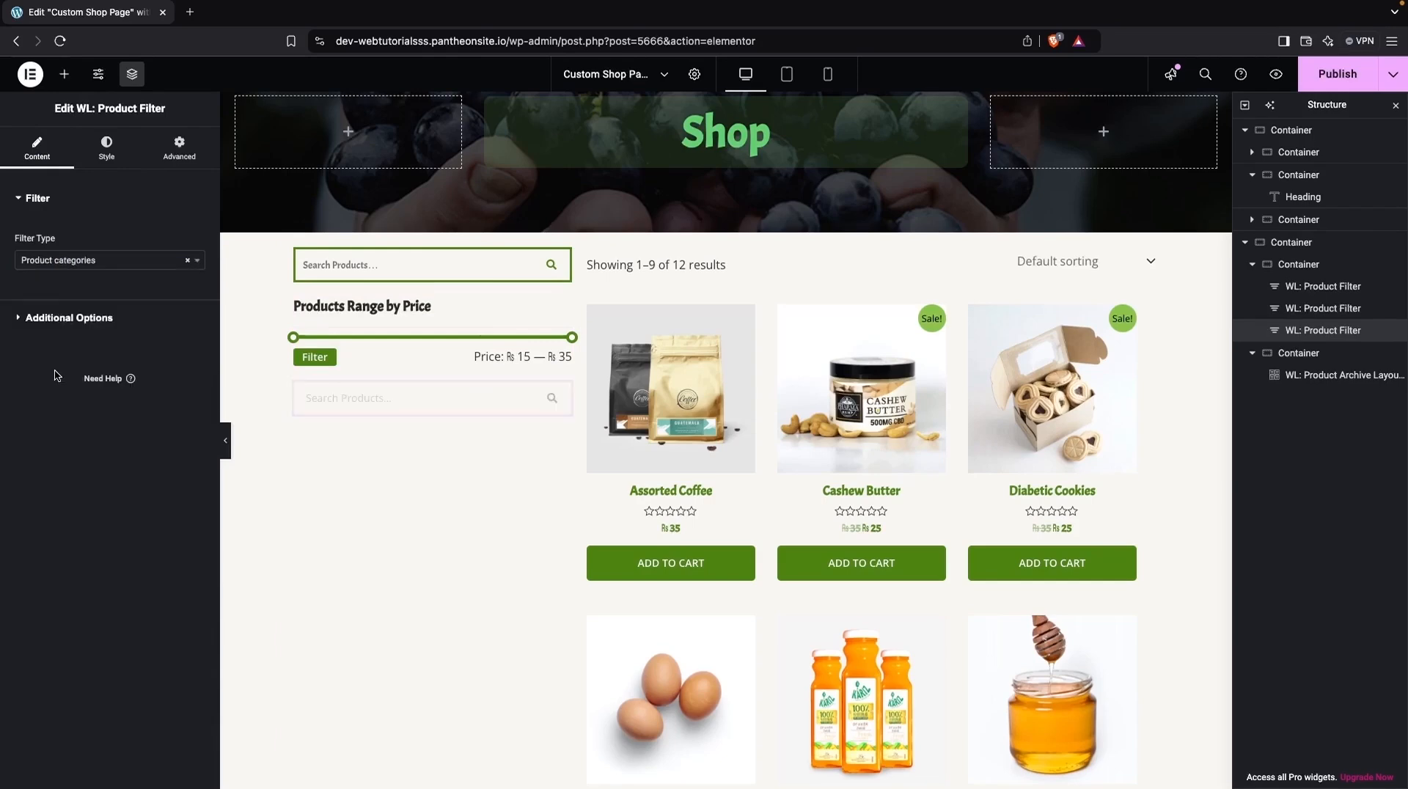
Title the product categories filter "Categories" and open its style settings.
click(57, 318)
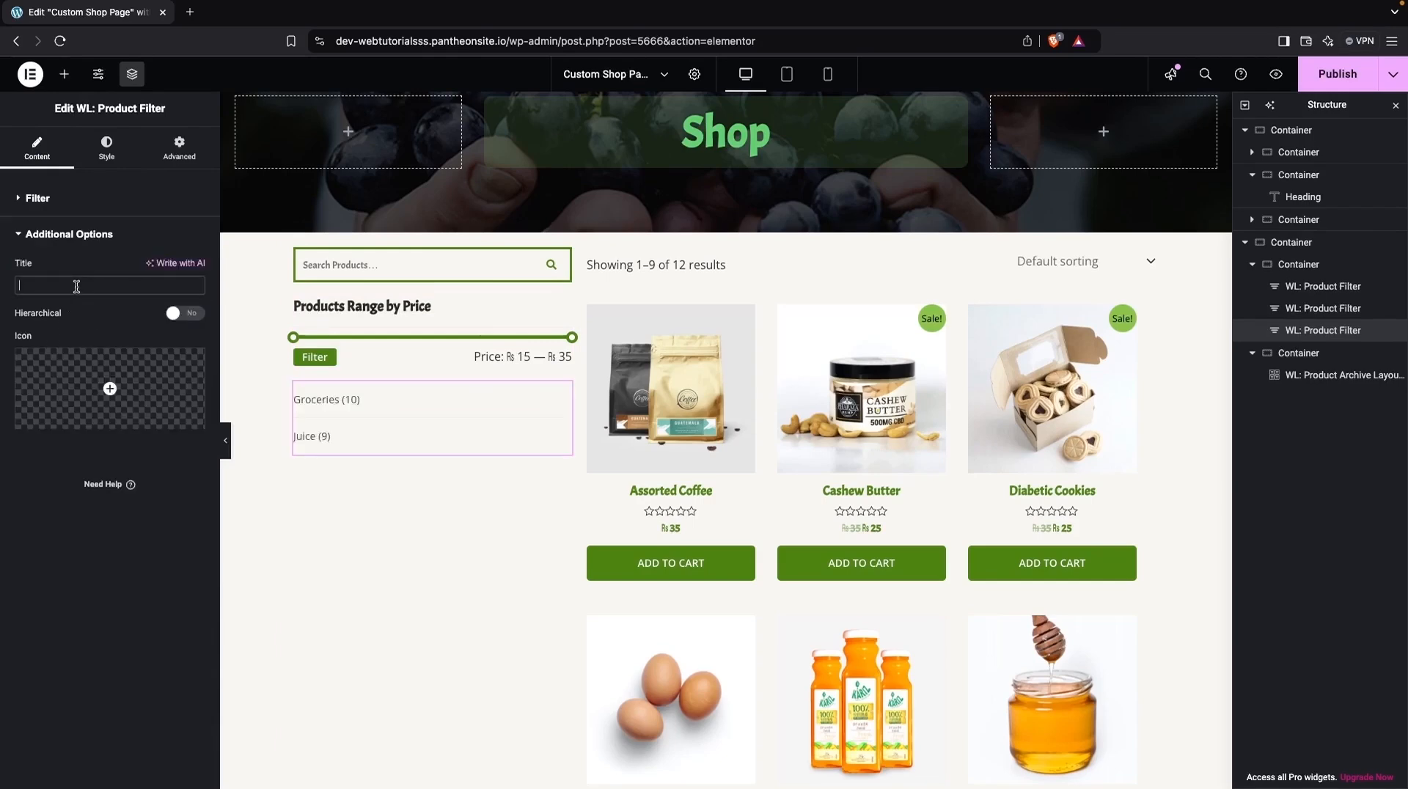
click(77, 286)
text(Categories)
mouse_move(73, 349)
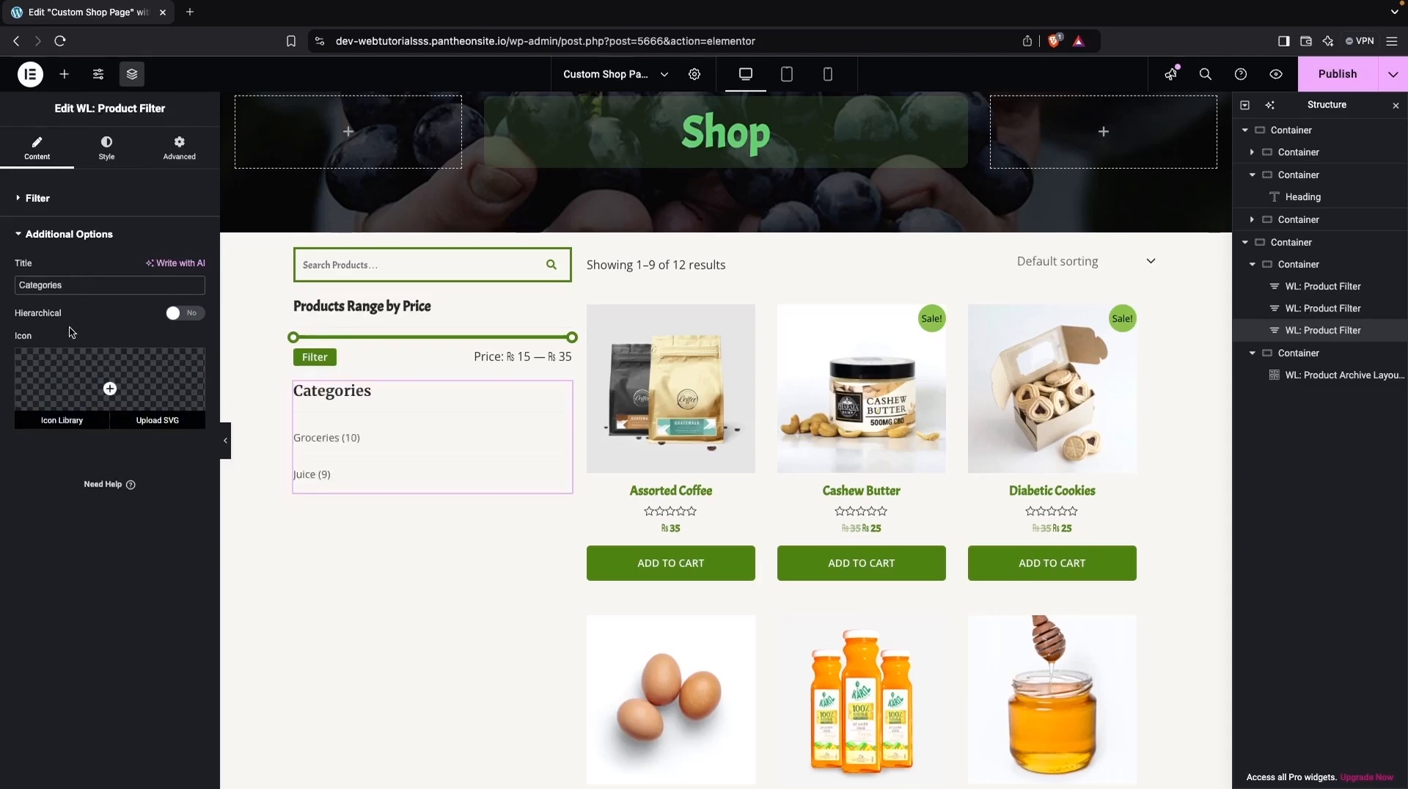
click(91, 152)
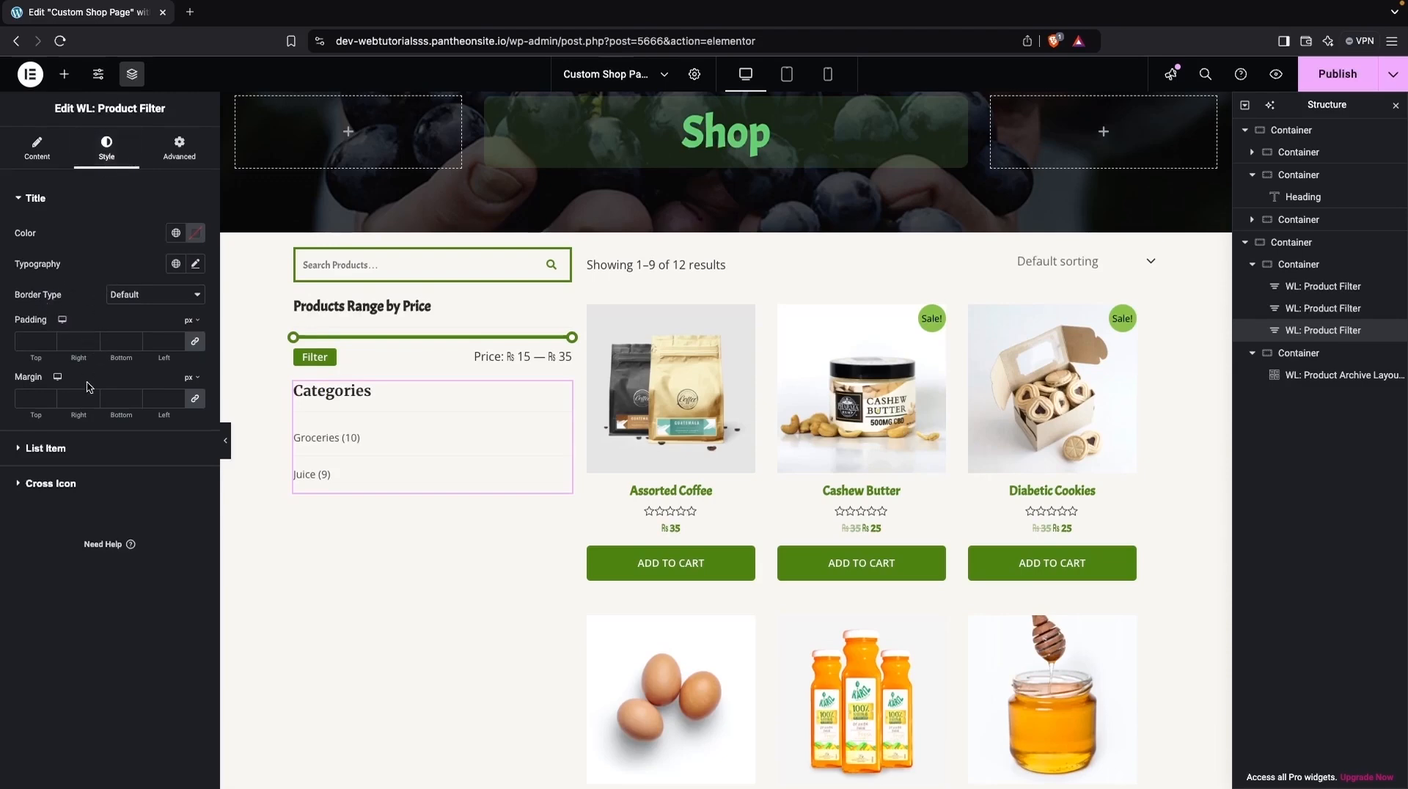
Give the Categories filter title a solid border with unlinked widths, 3 px at the bottom and 0 on the other sides.
click(165, 296)
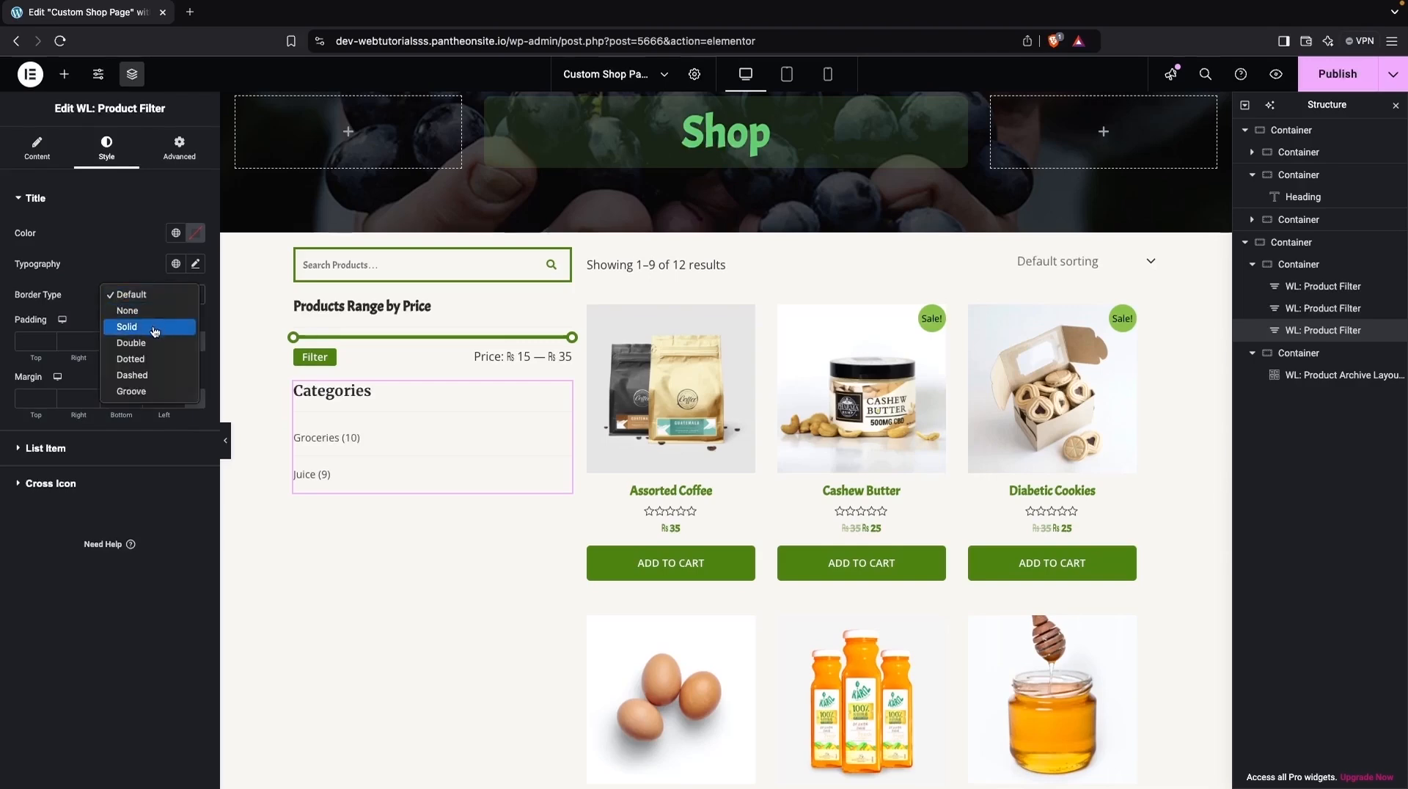
click(155, 321)
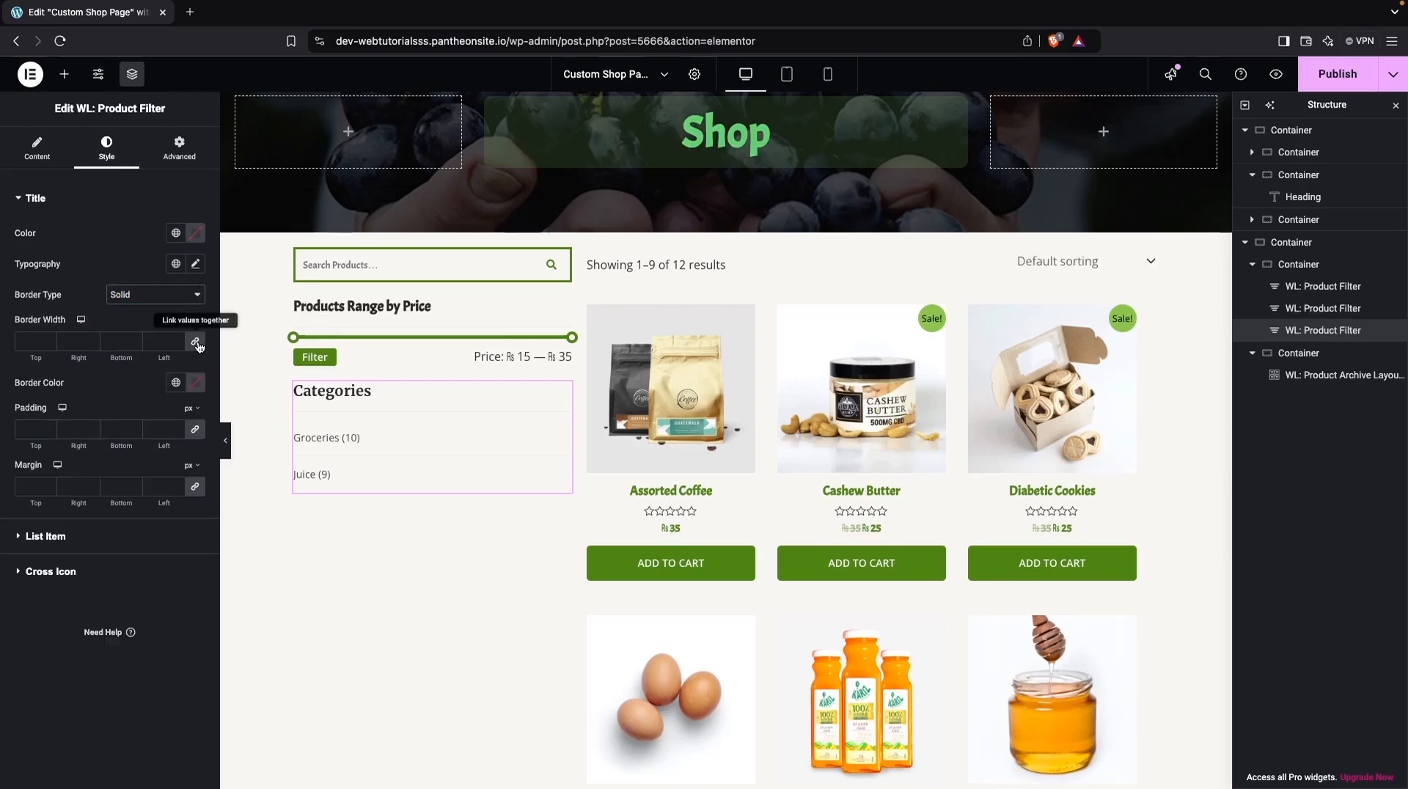
click(197, 343)
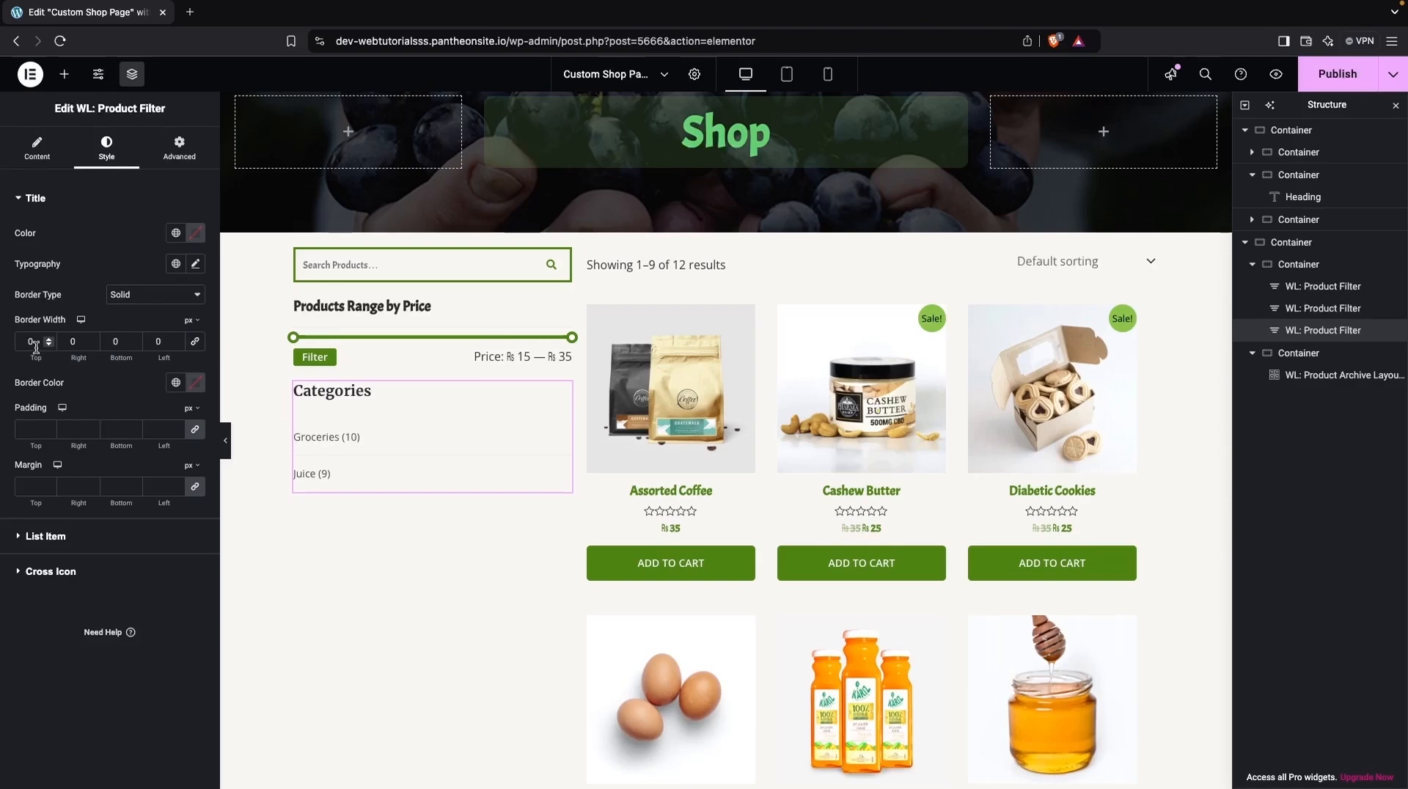
click(118, 342)
text(3)
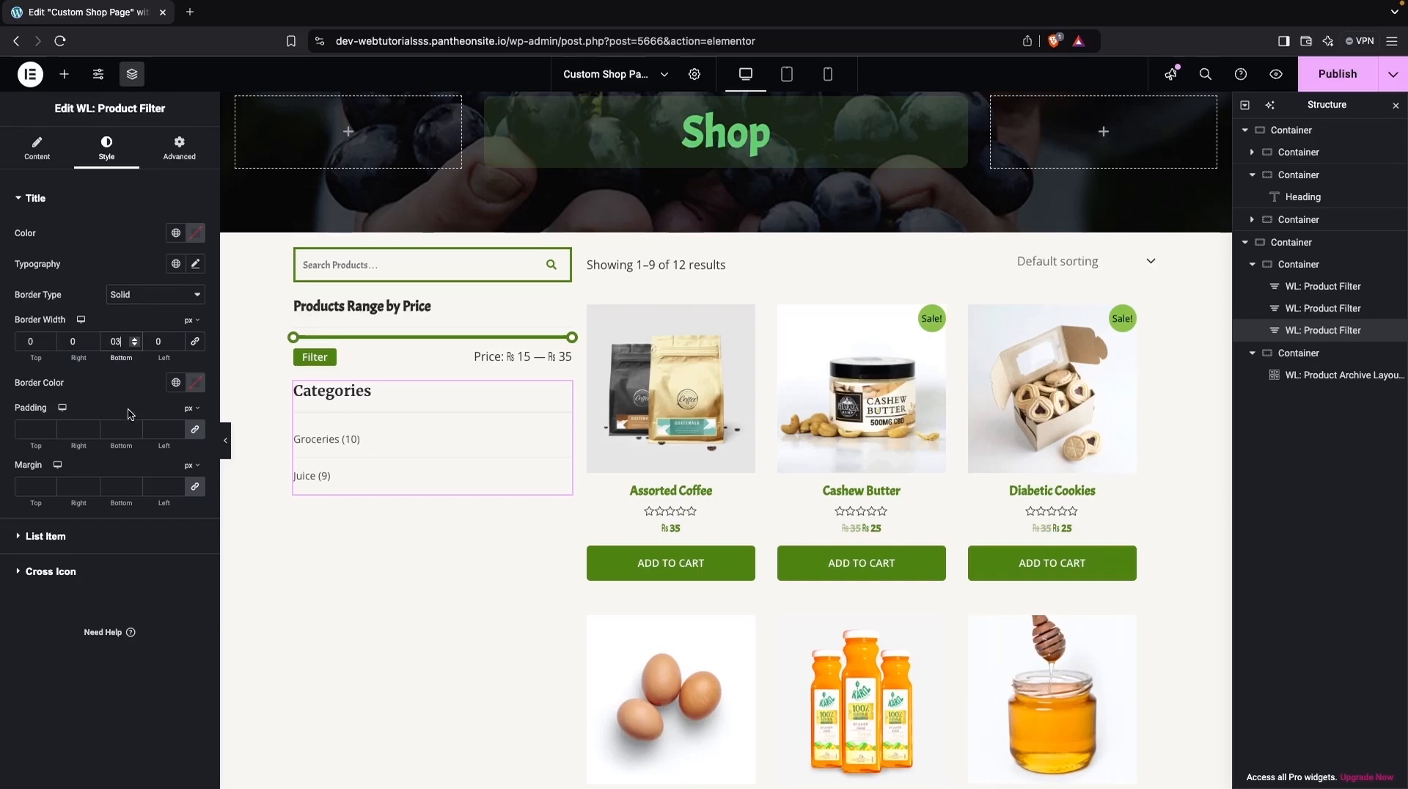
Color the Categories title border #4D8313 and reduce its opacity to get #4D83133B.
click(196, 383)
text(#4D8313)
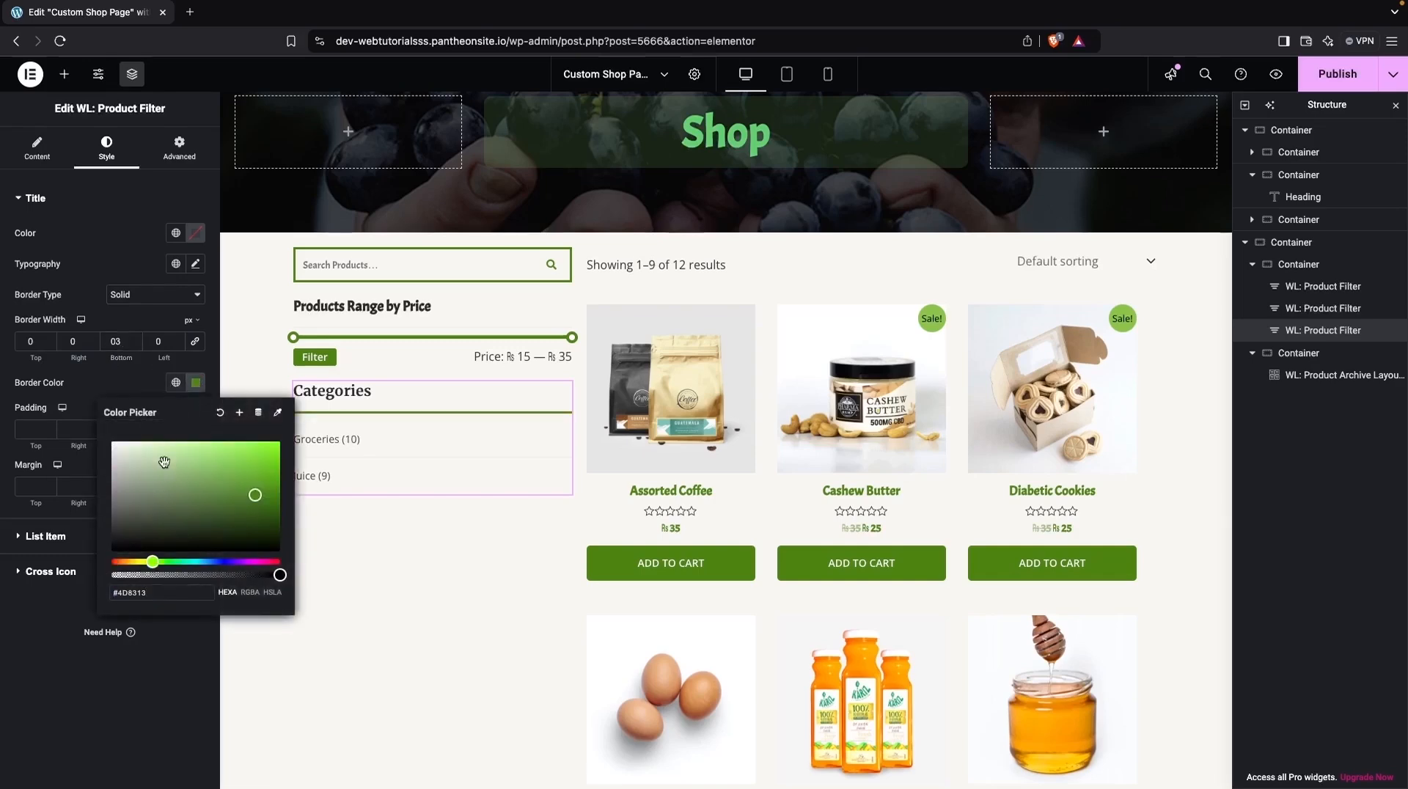
drag(275, 579, 150, 584)
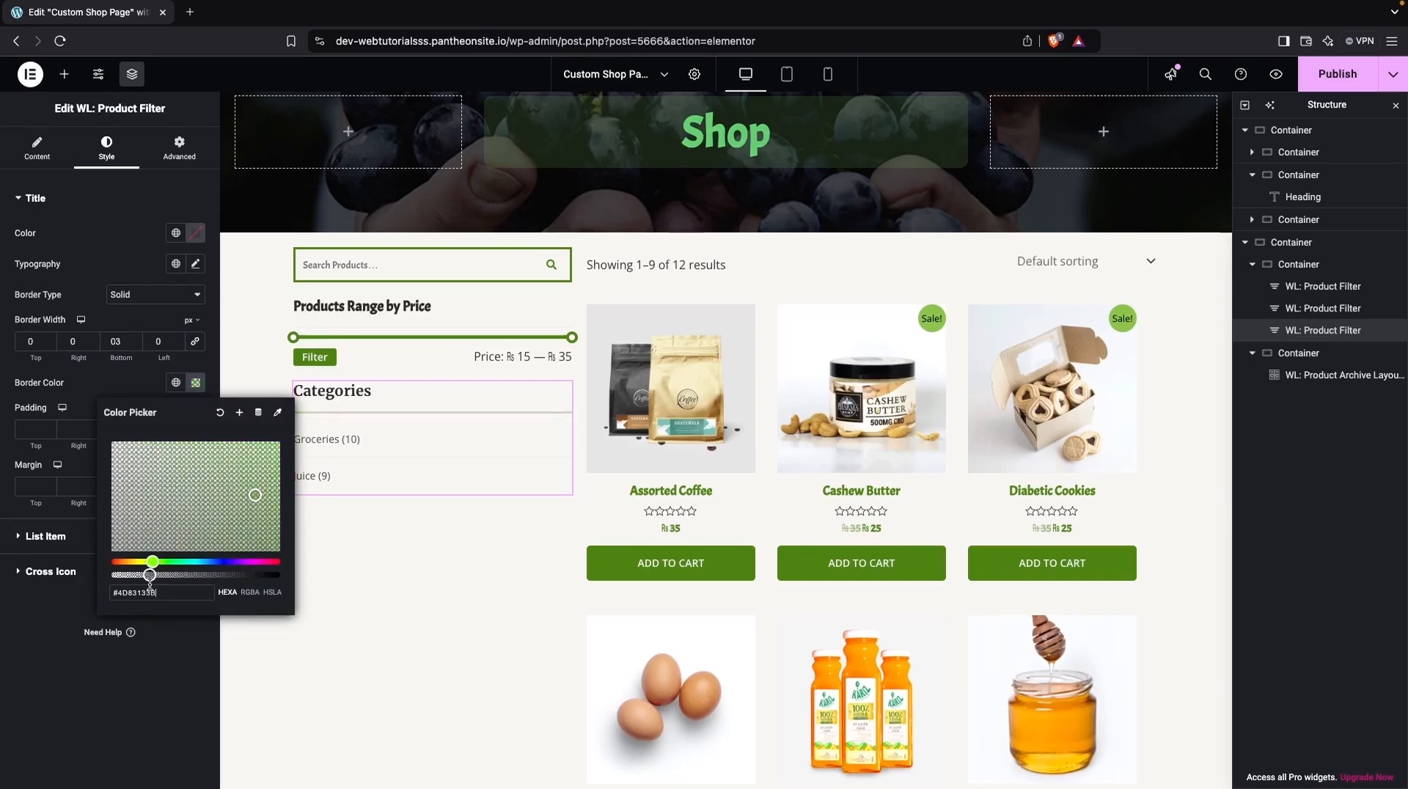
click(97, 389)
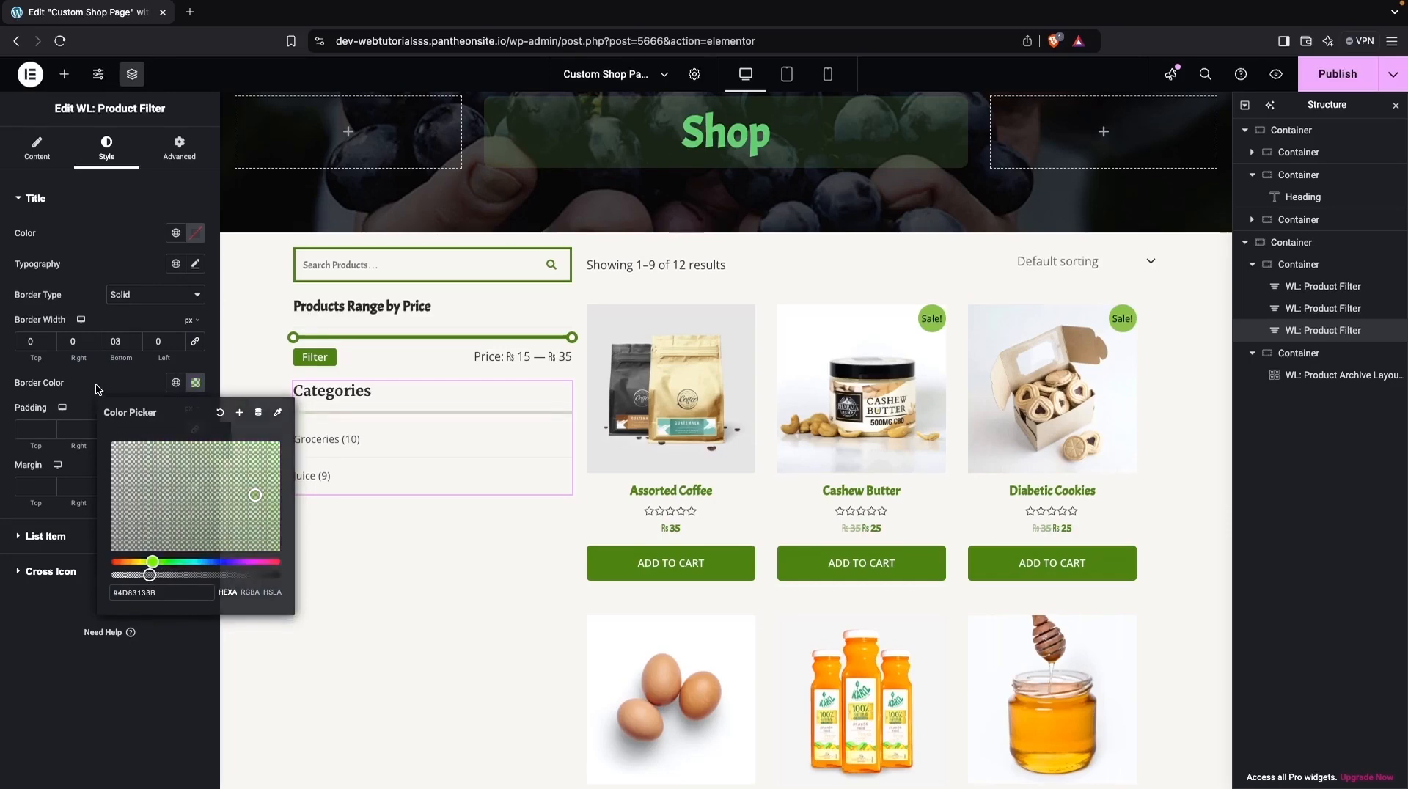
Set the Categories title's bottom border width to 1 px and copy its border color code.
click(122, 342)
key(BackSpace)
text(1)
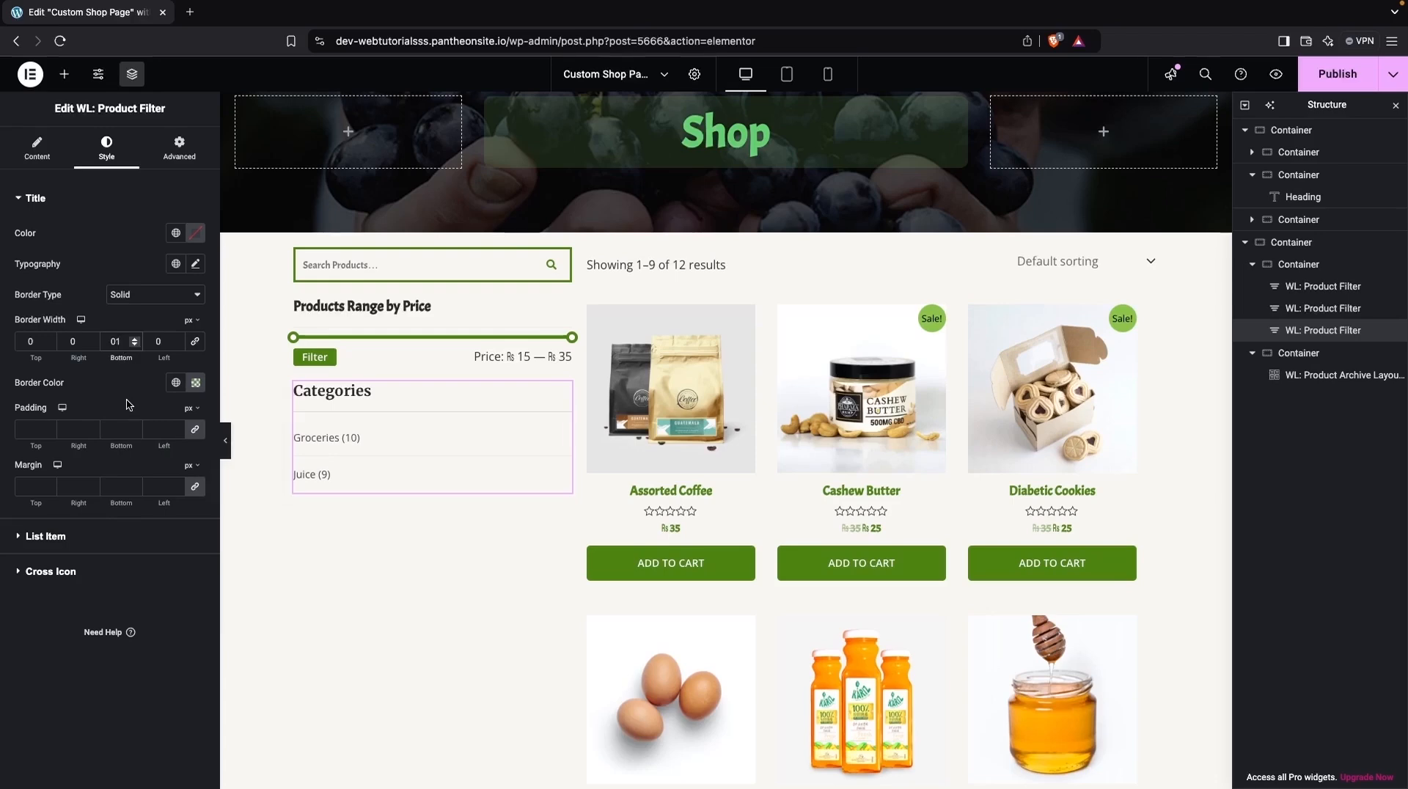
click(196, 382)
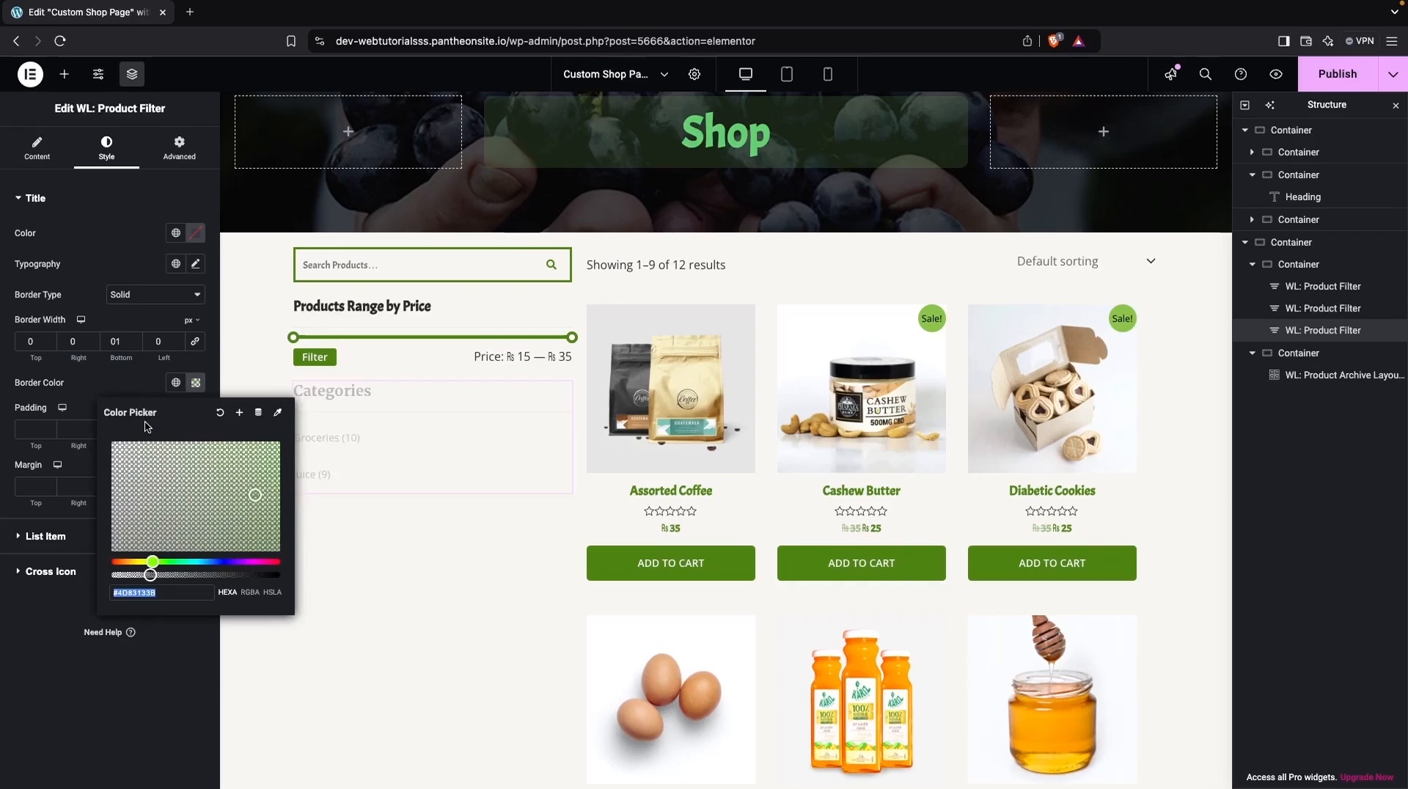
click(64, 514)
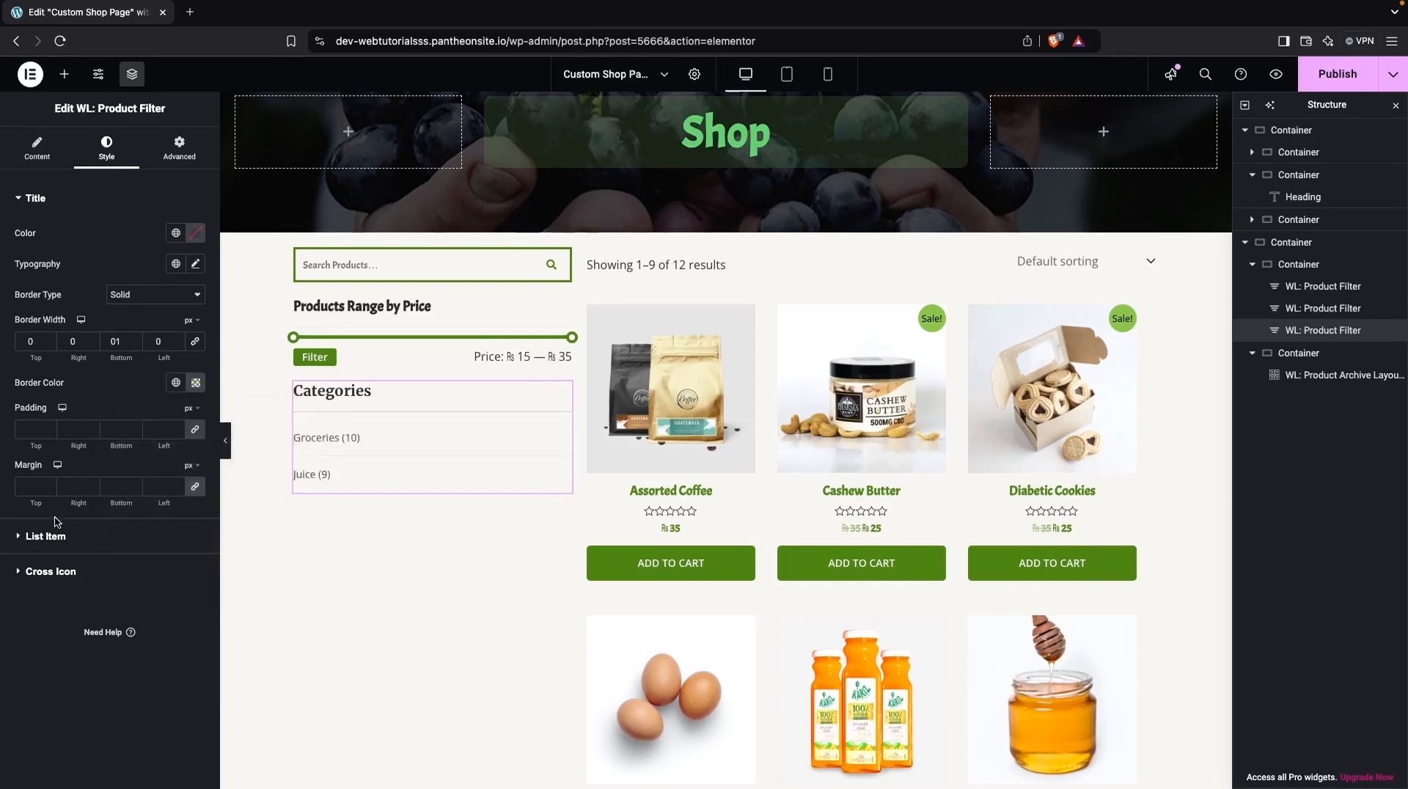
Give the category list items a solid border, 1 px at the bottom only, in color #4D83133B.
click(19, 547)
click(136, 431)
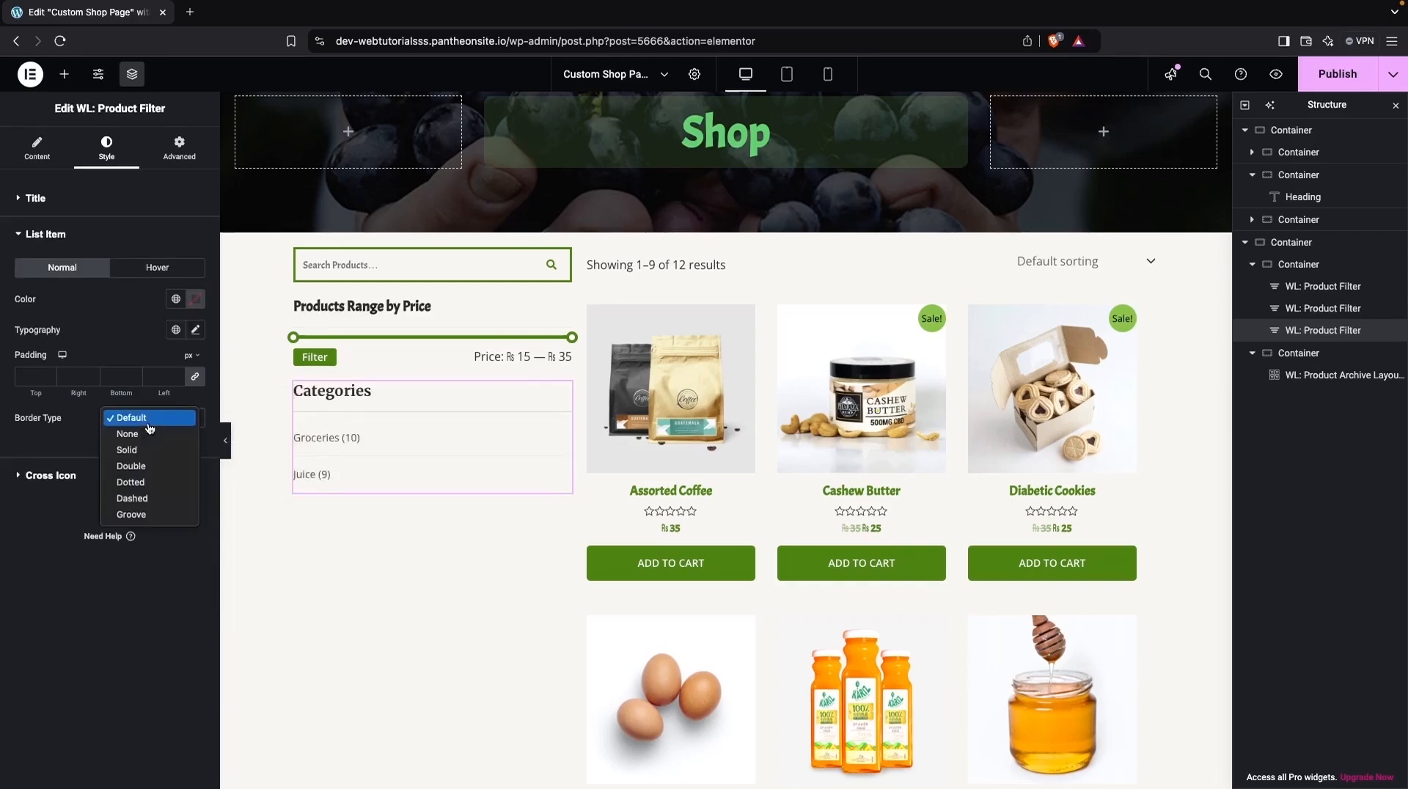
click(141, 449)
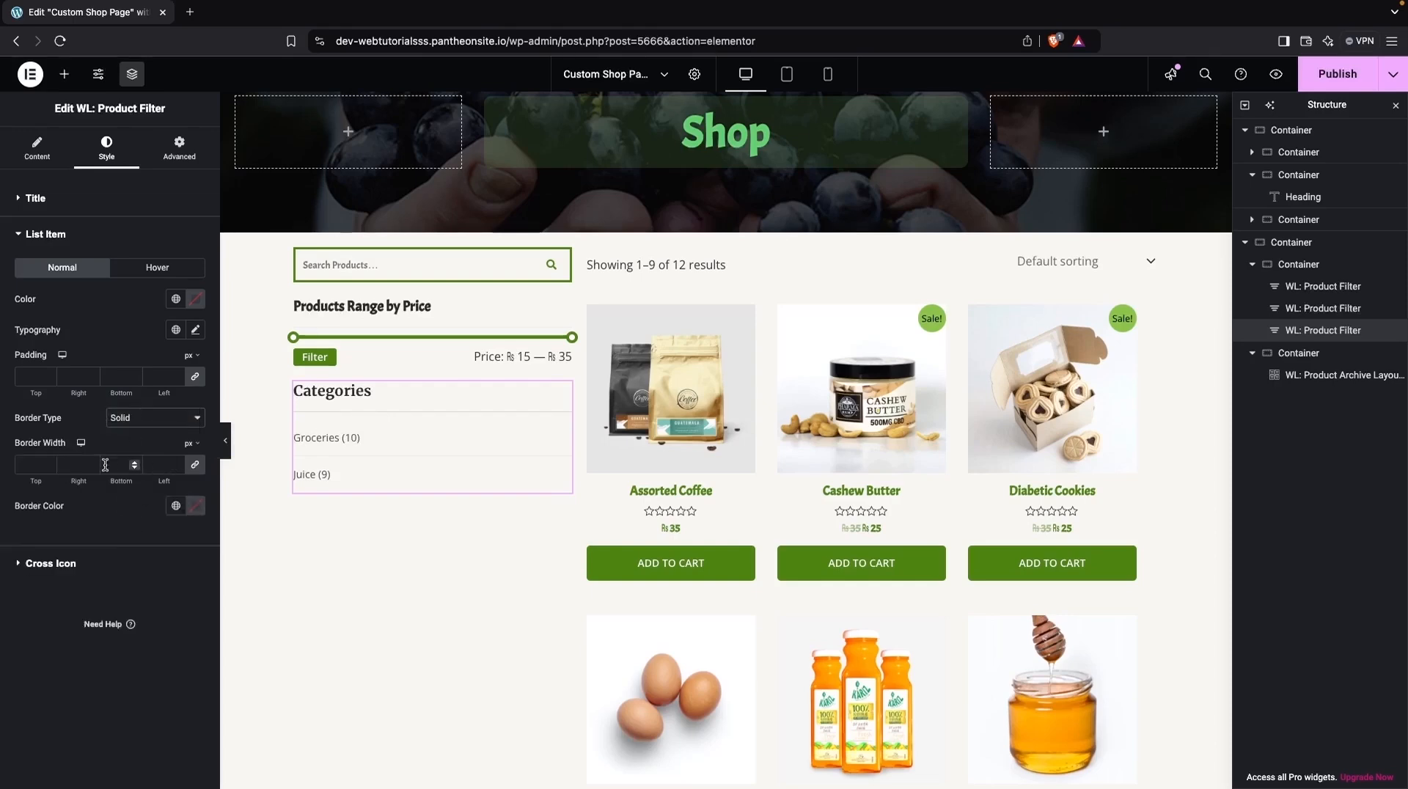
click(195, 465)
text(1)
click(195, 506)
key(super+v)
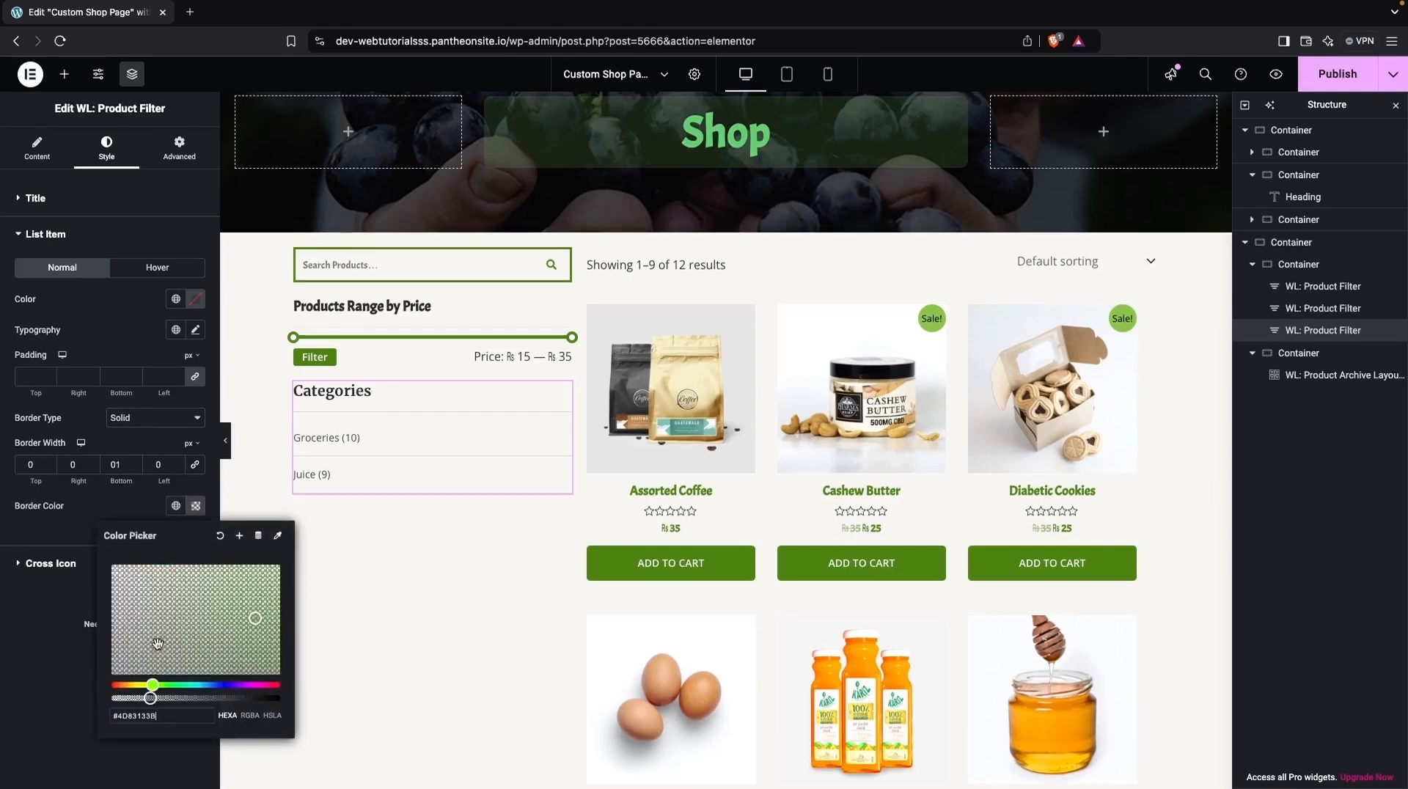
click(75, 599)
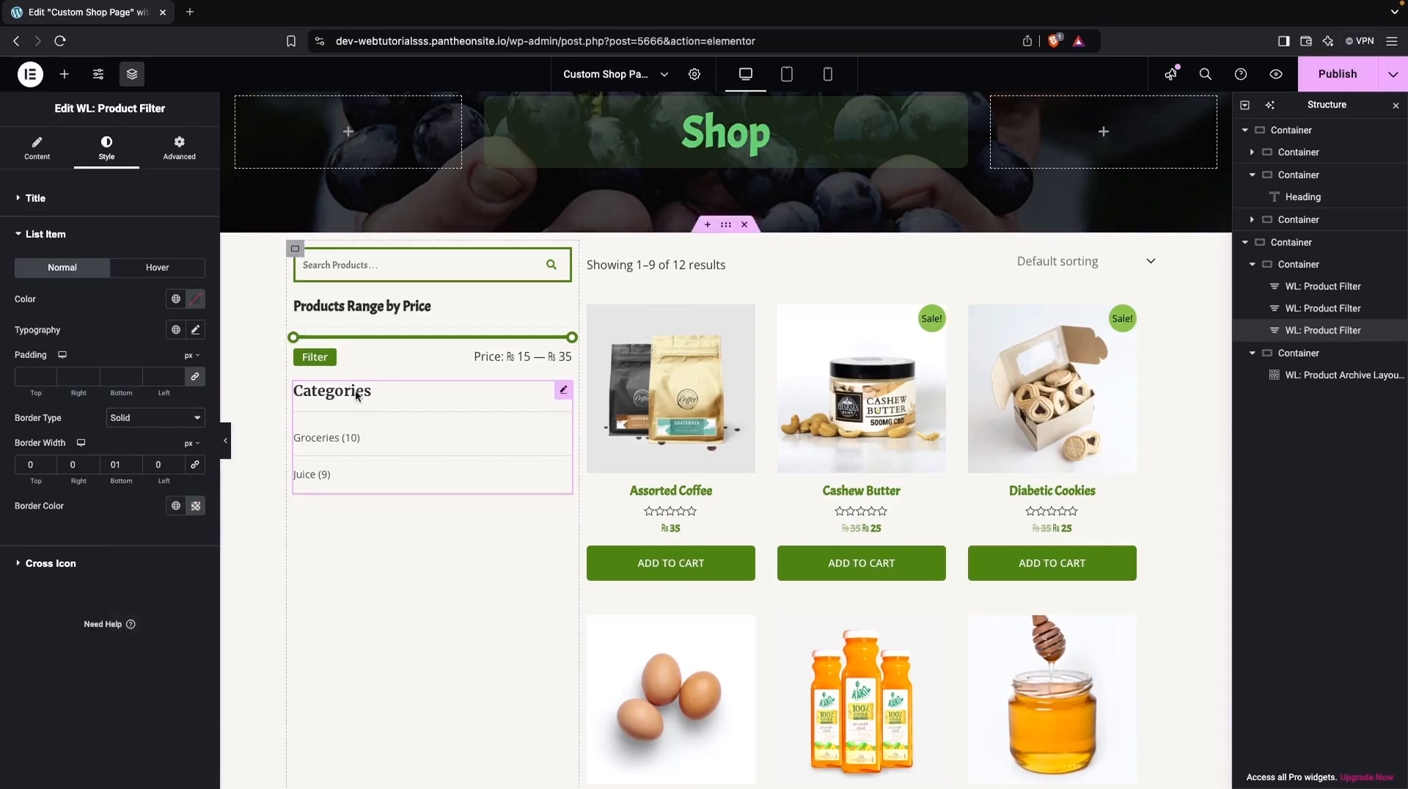
Set the product search filter's bottom padding to 20 px with the padding values unlinked.
scroll(341, 425, up, 1)
scroll(341, 425, down, 1)
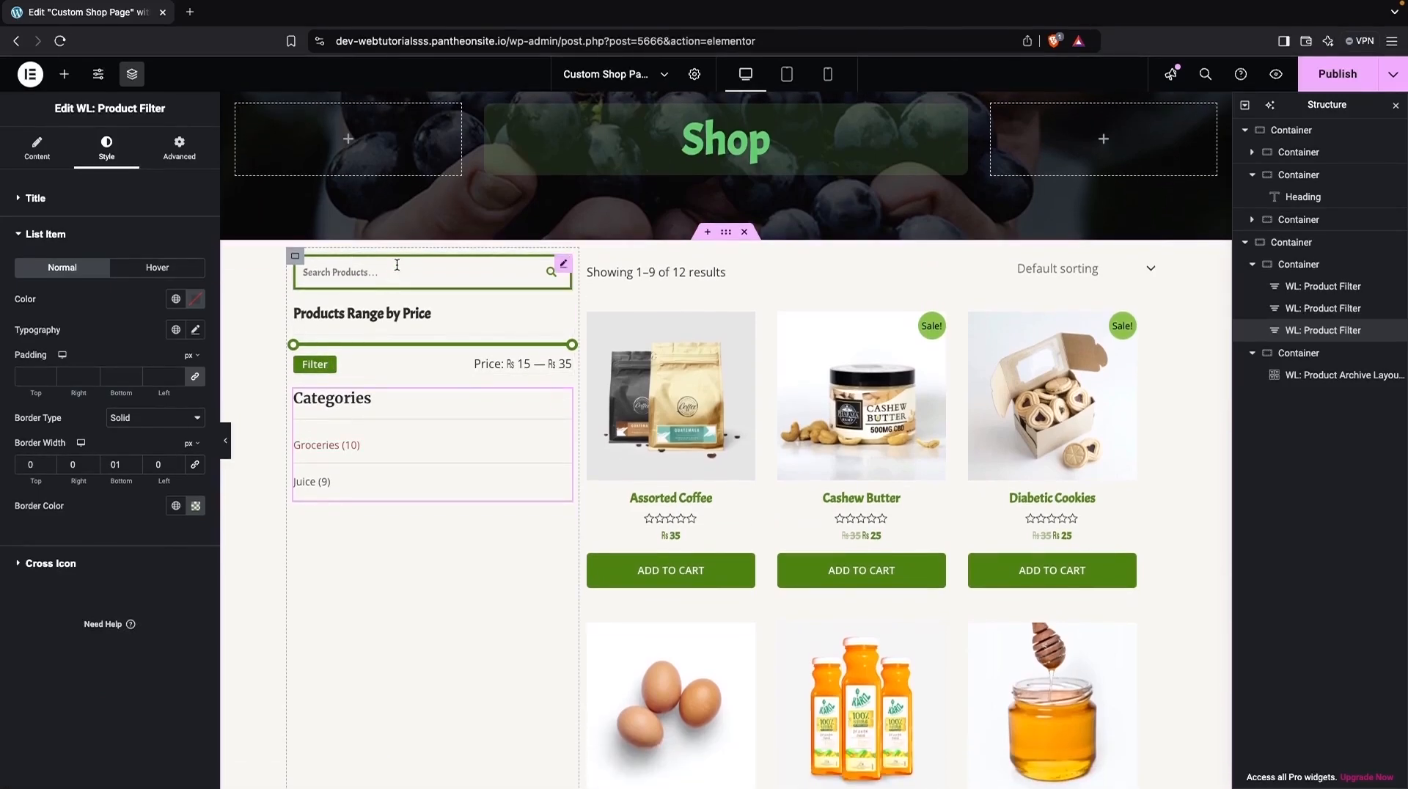
click(332, 270)
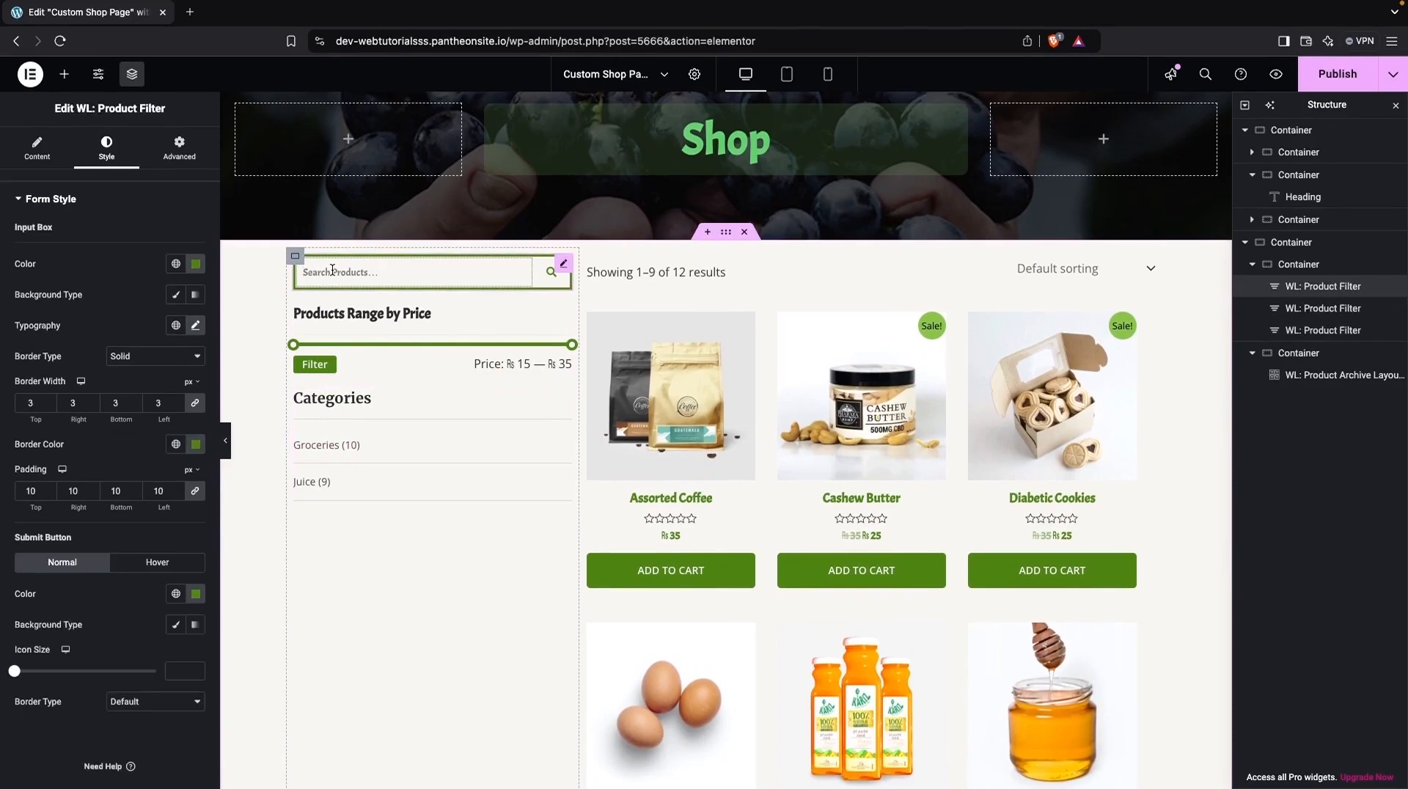
click(179, 146)
click(189, 307)
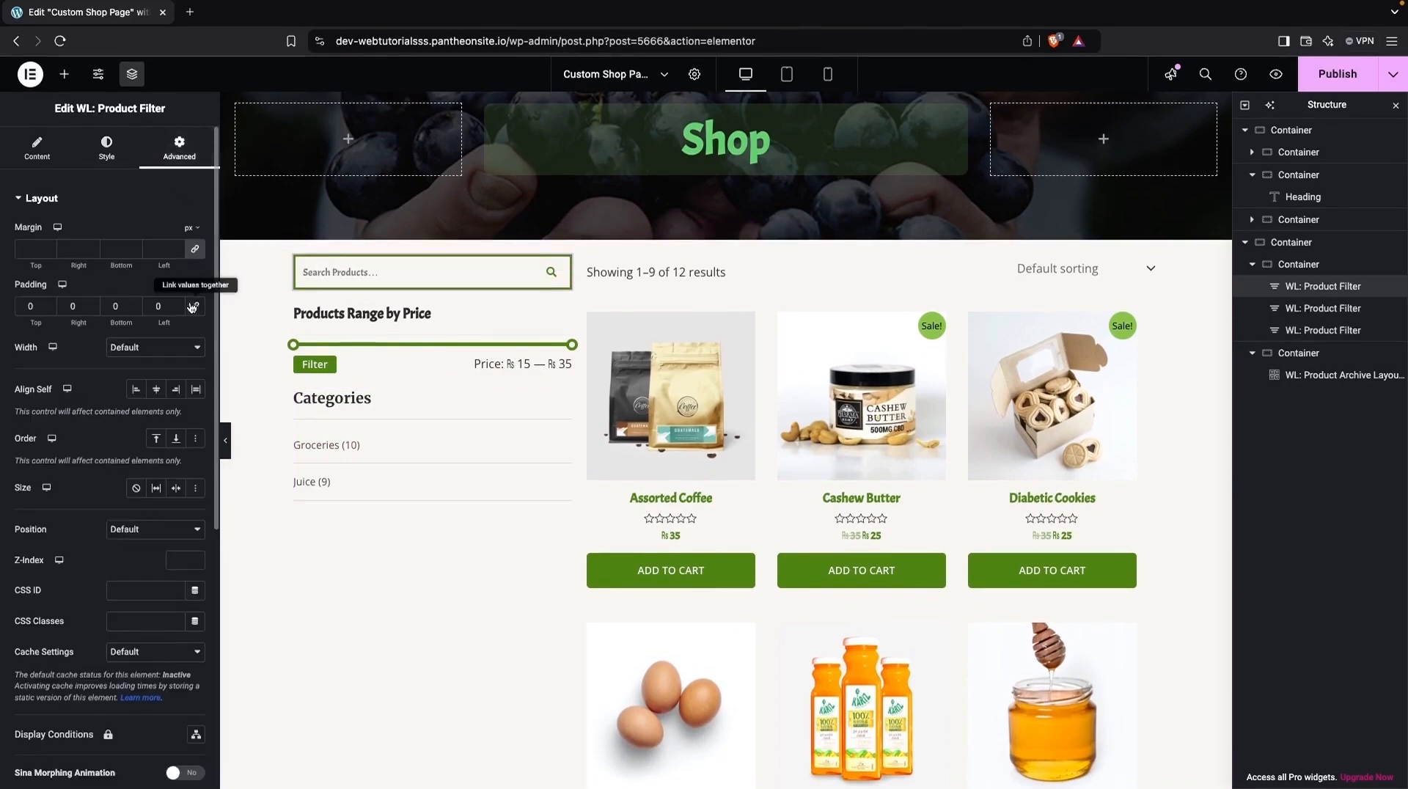
click(111, 308)
text(2)
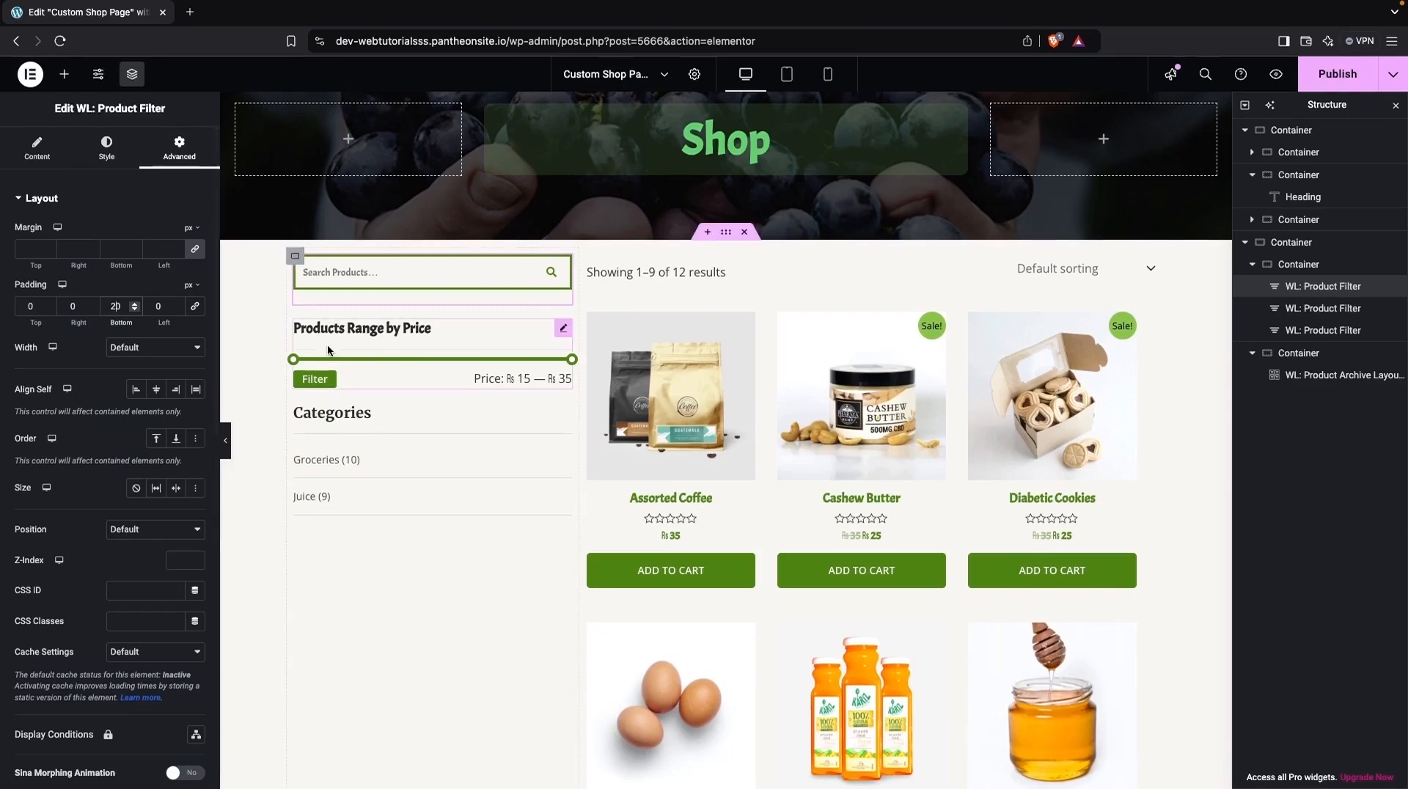
Set the price range filter's bottom padding to 20 px, leaving its other sides at 0.
click(349, 363)
click(179, 150)
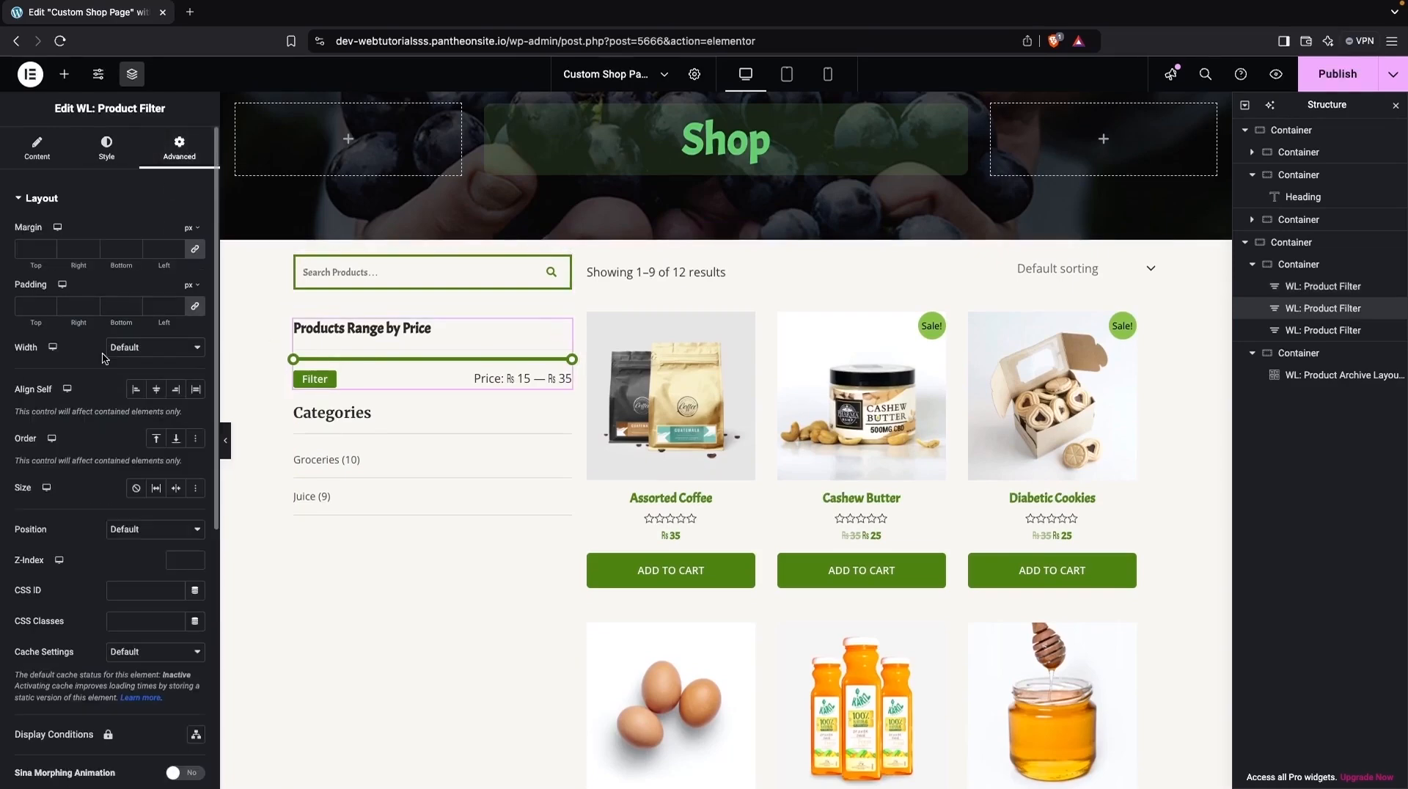
click(196, 307)
click(116, 305)
text(20)
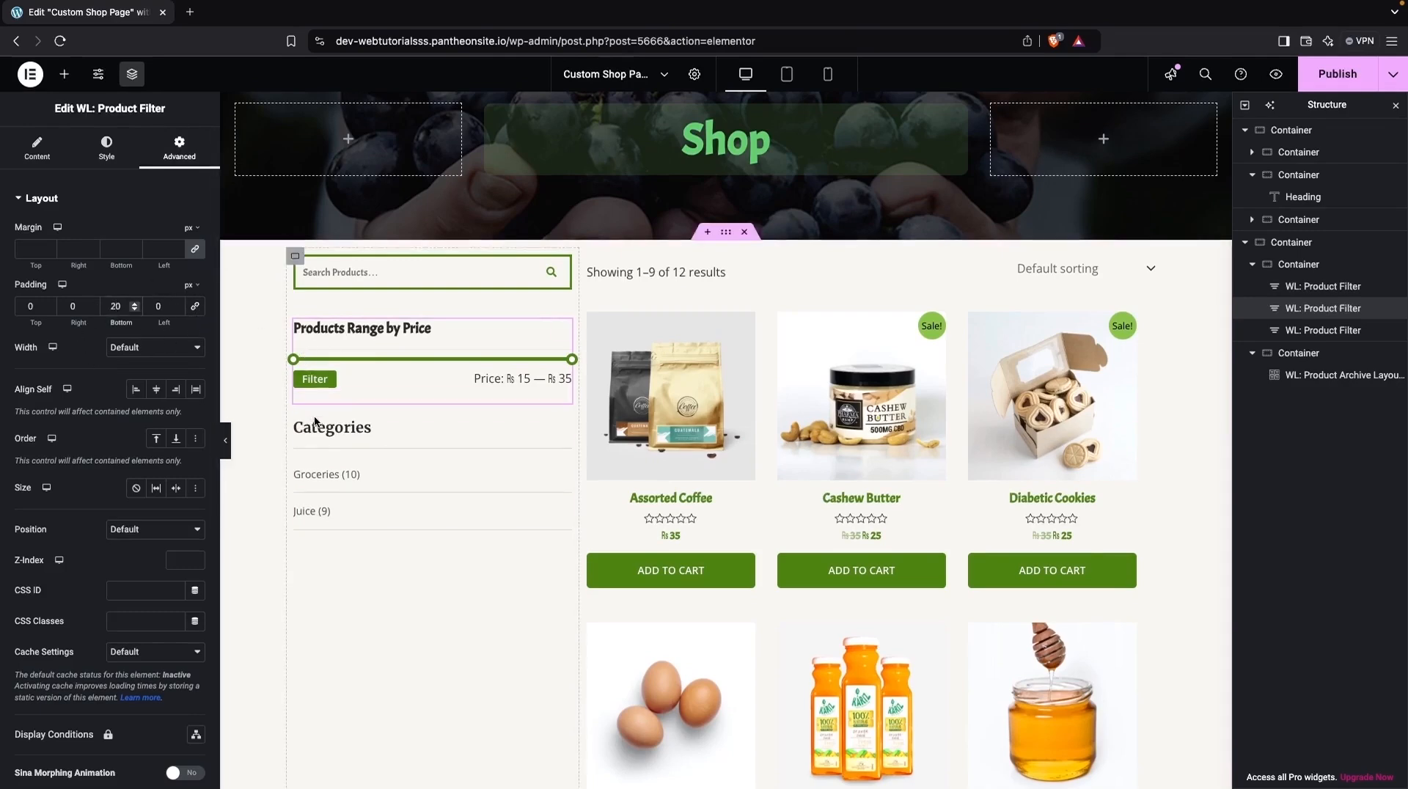
Set the Categories filter's bottom padding to 20 px with the padding values unlinked.
click(561, 421)
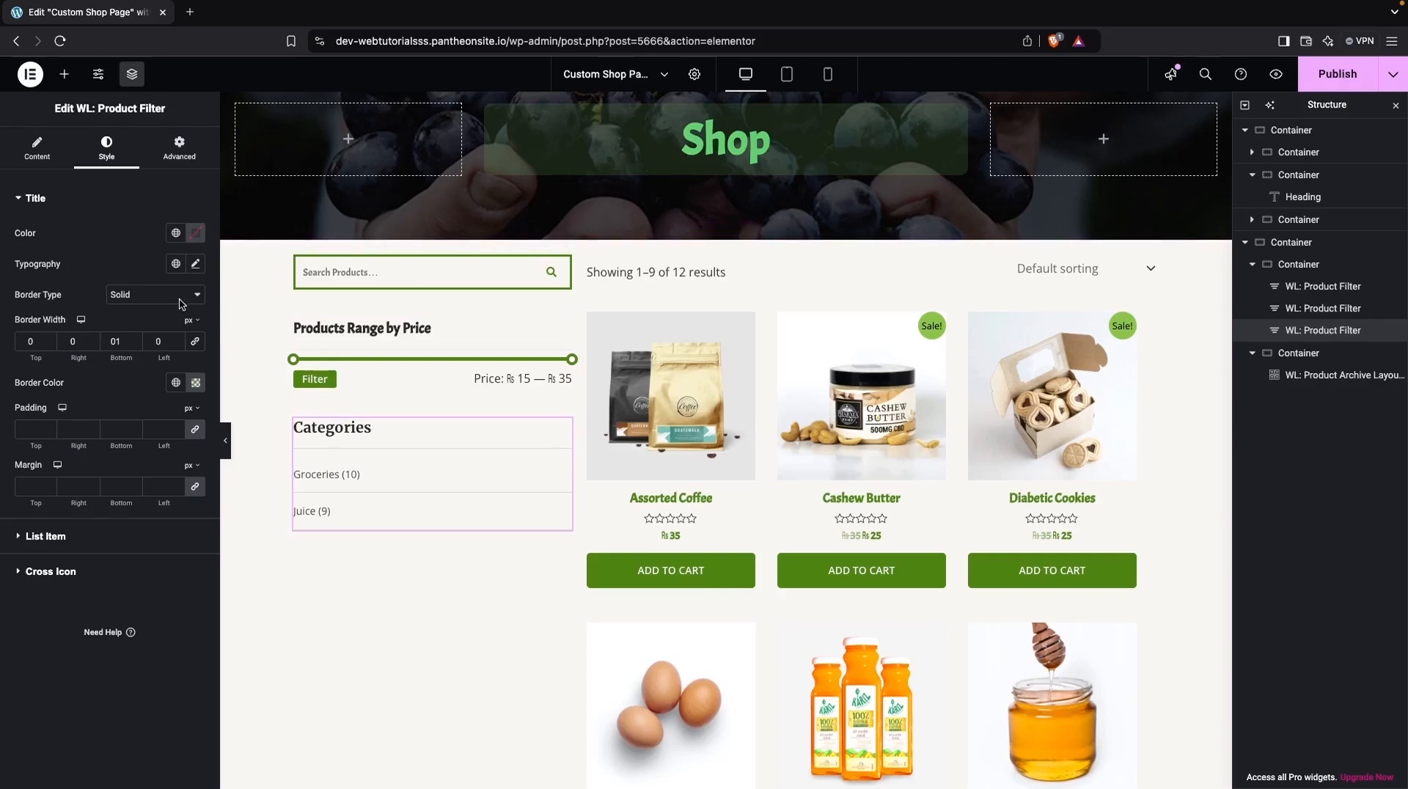
click(179, 147)
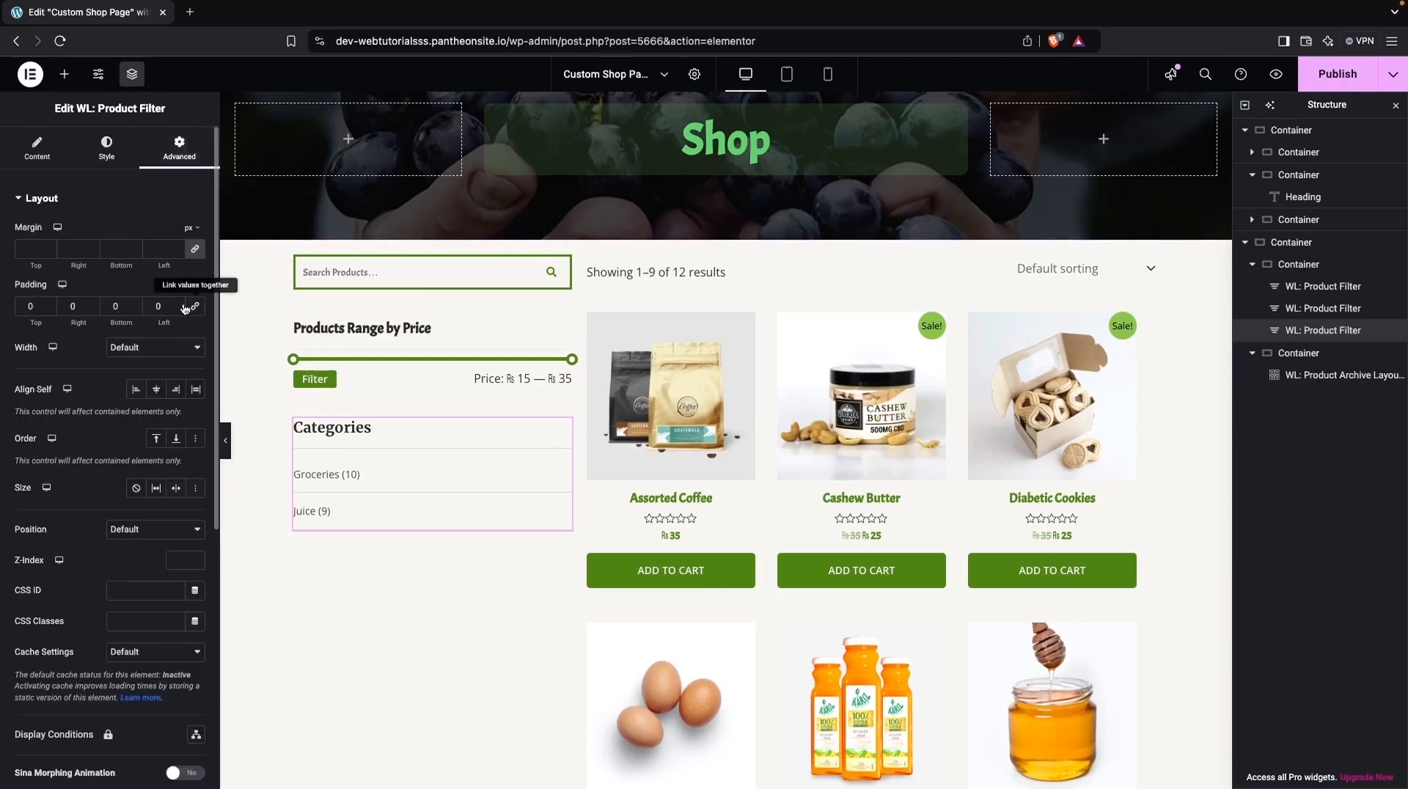
click(108, 307)
text(20)
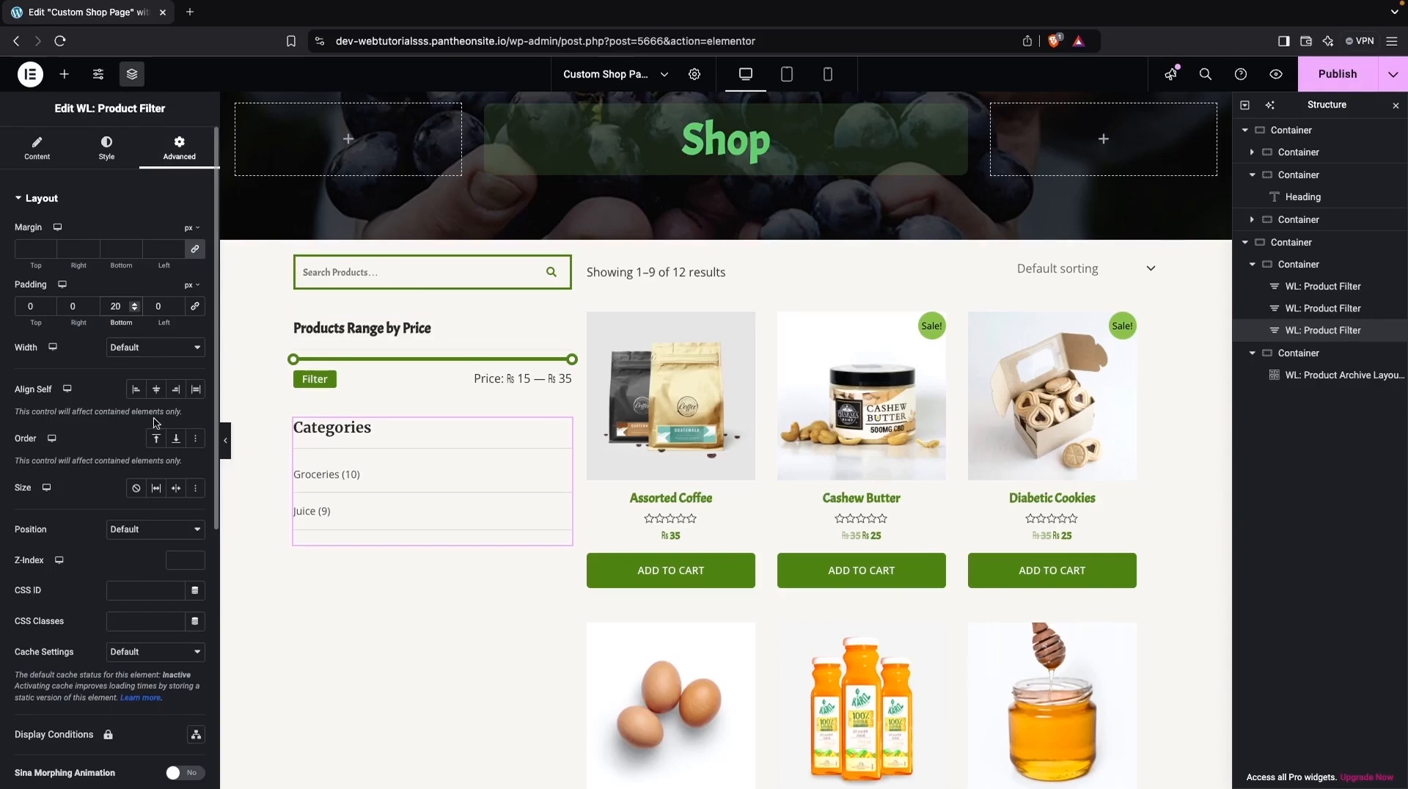
Add a WL: Recently Viewed Products widget below the Categories filter in the sidebar.
click(64, 74)
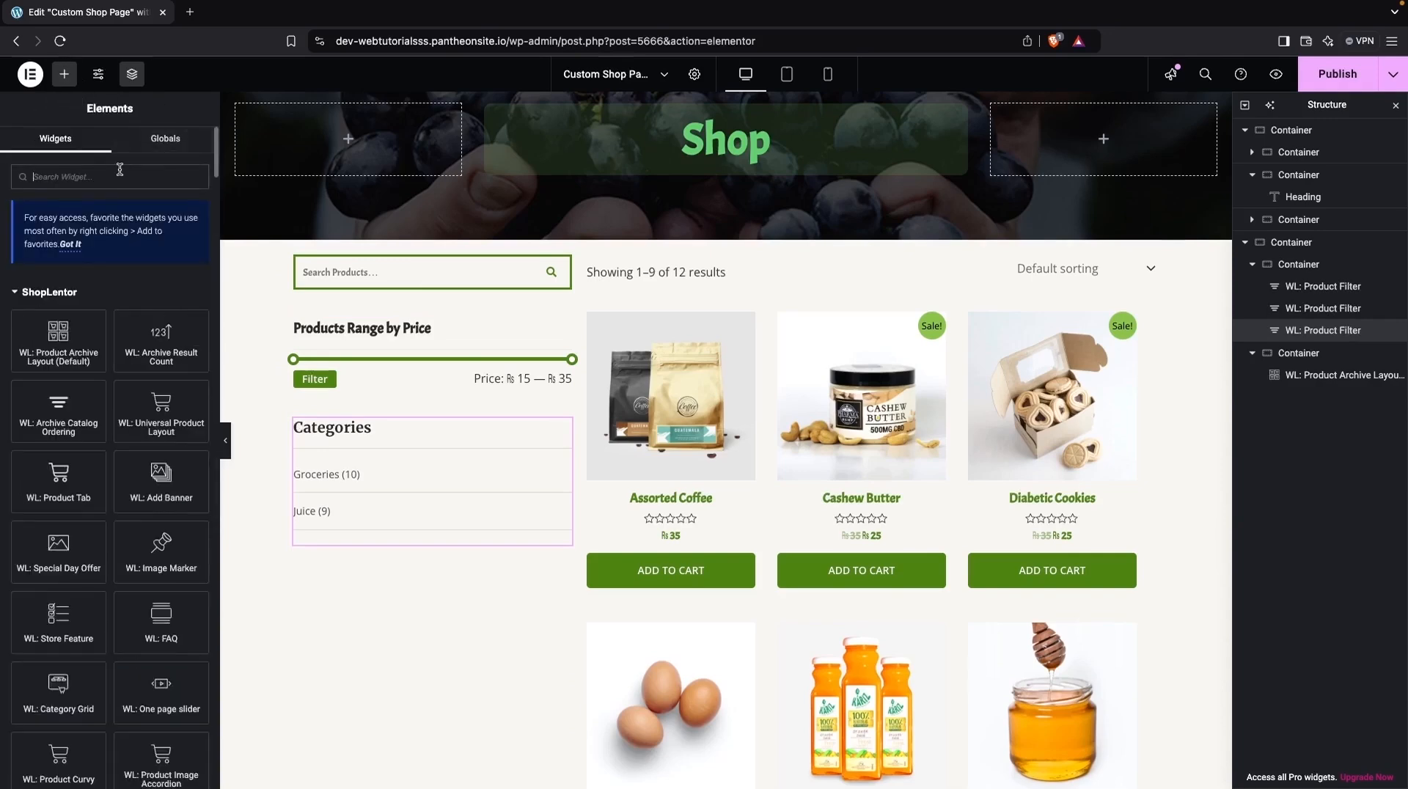
text(recen)
drag(49, 316, 429, 543)
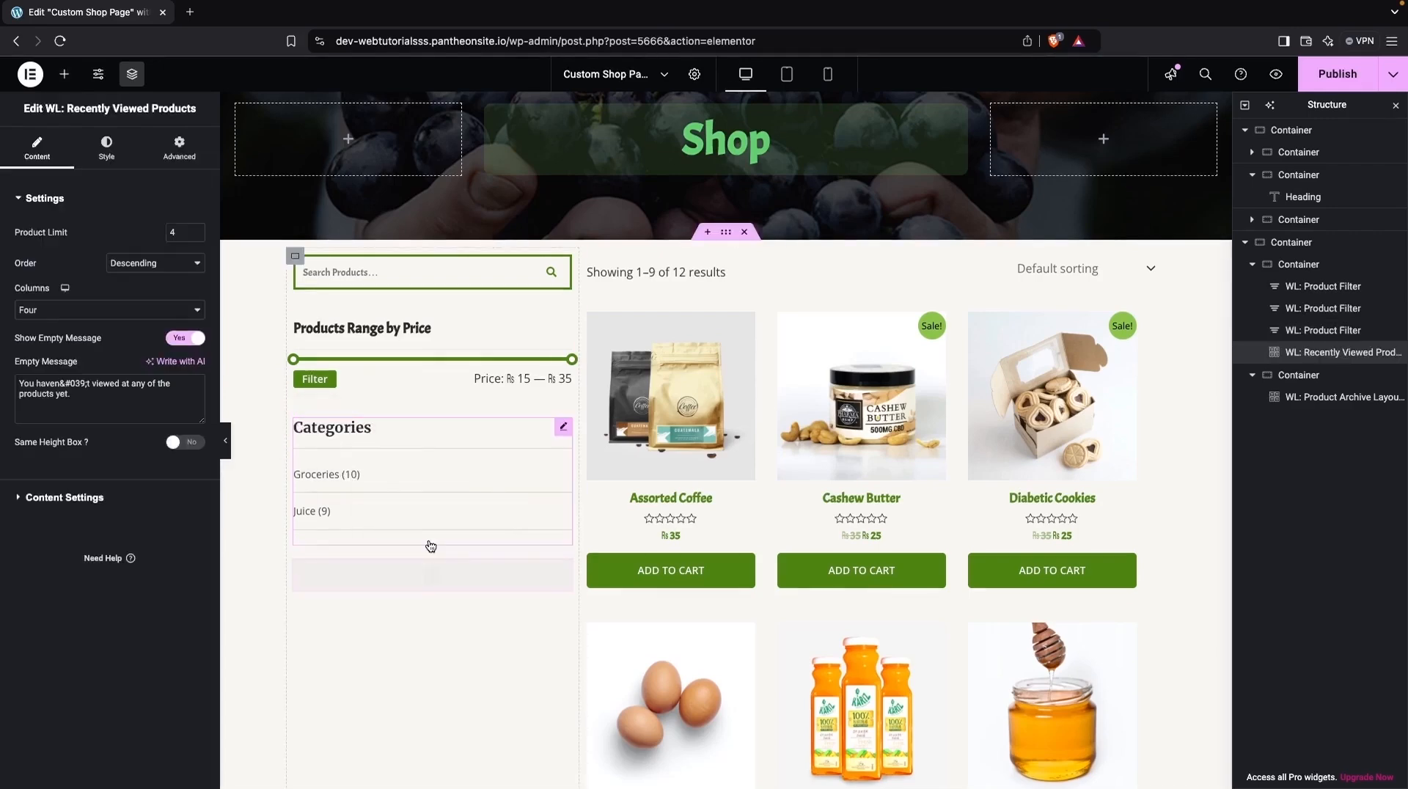
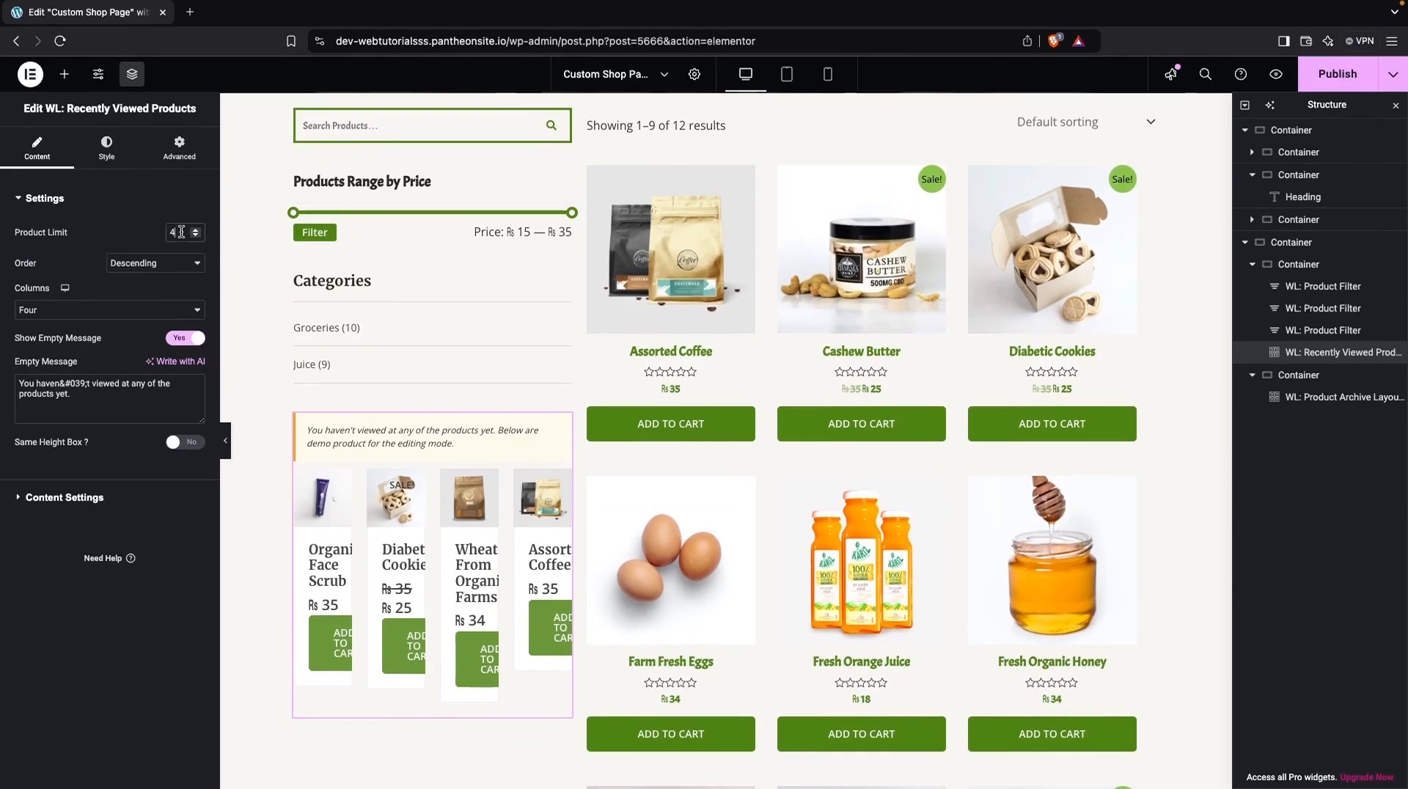
Limit the recently viewed products widget to 1 product and set its columns to One.
click(181, 231)
key(BackSpace)
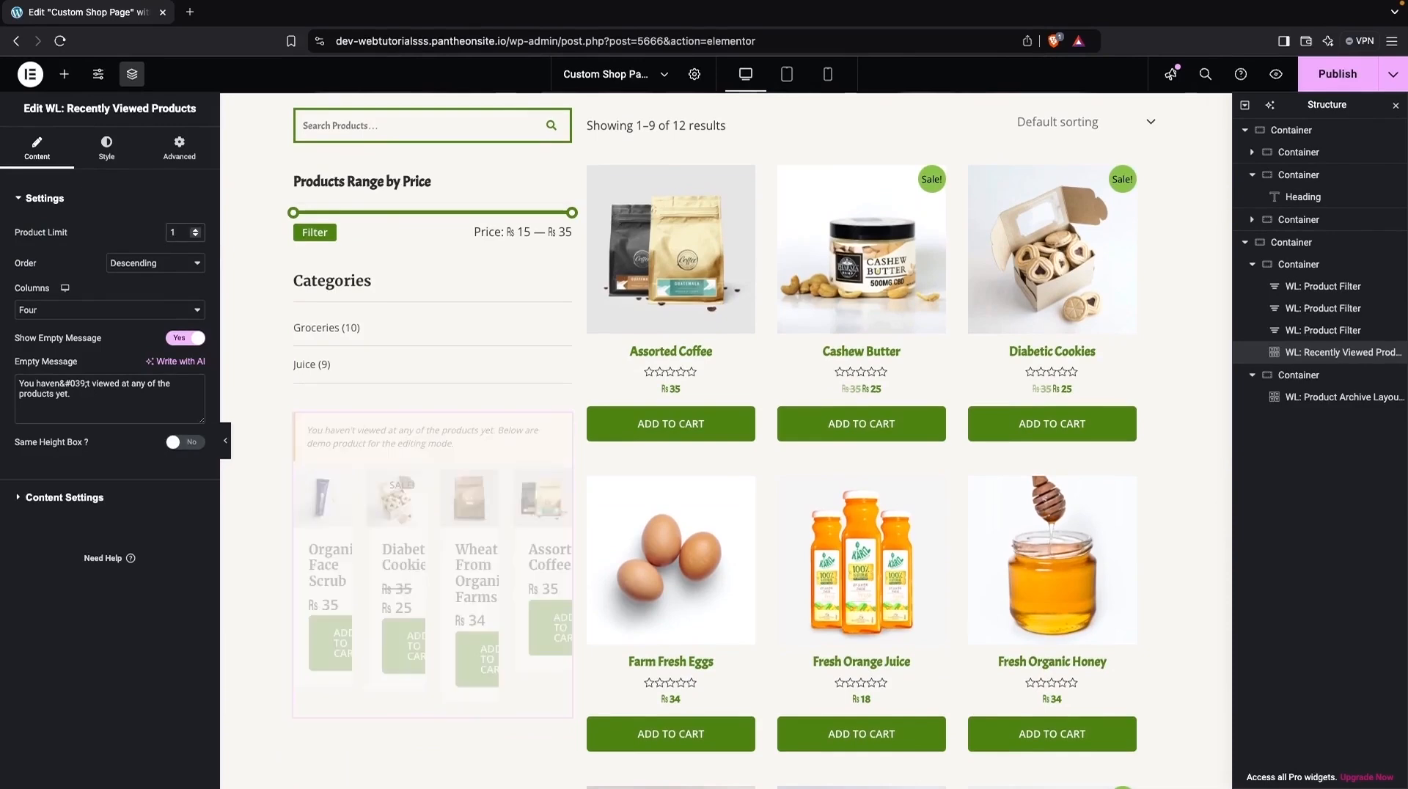
click(149, 310)
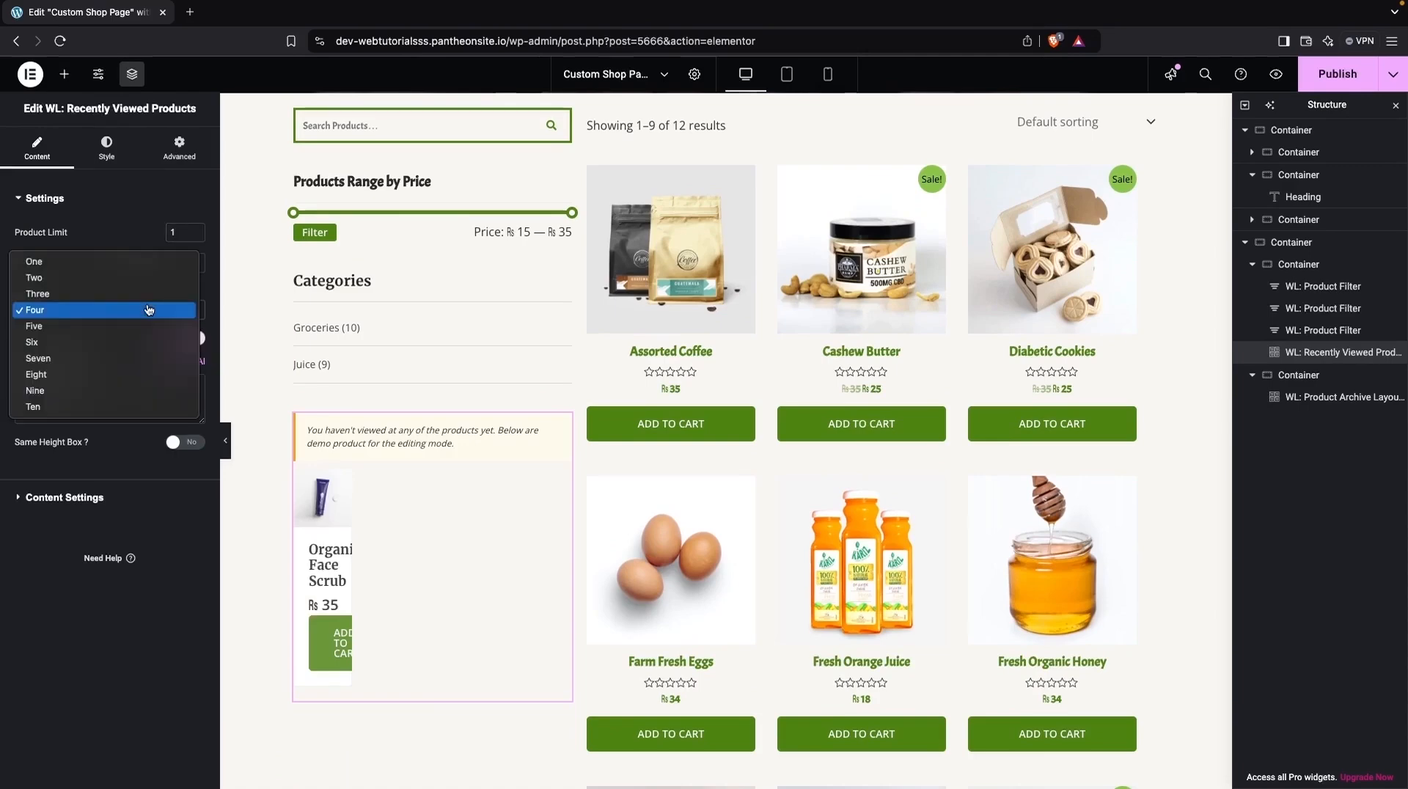
click(100, 262)
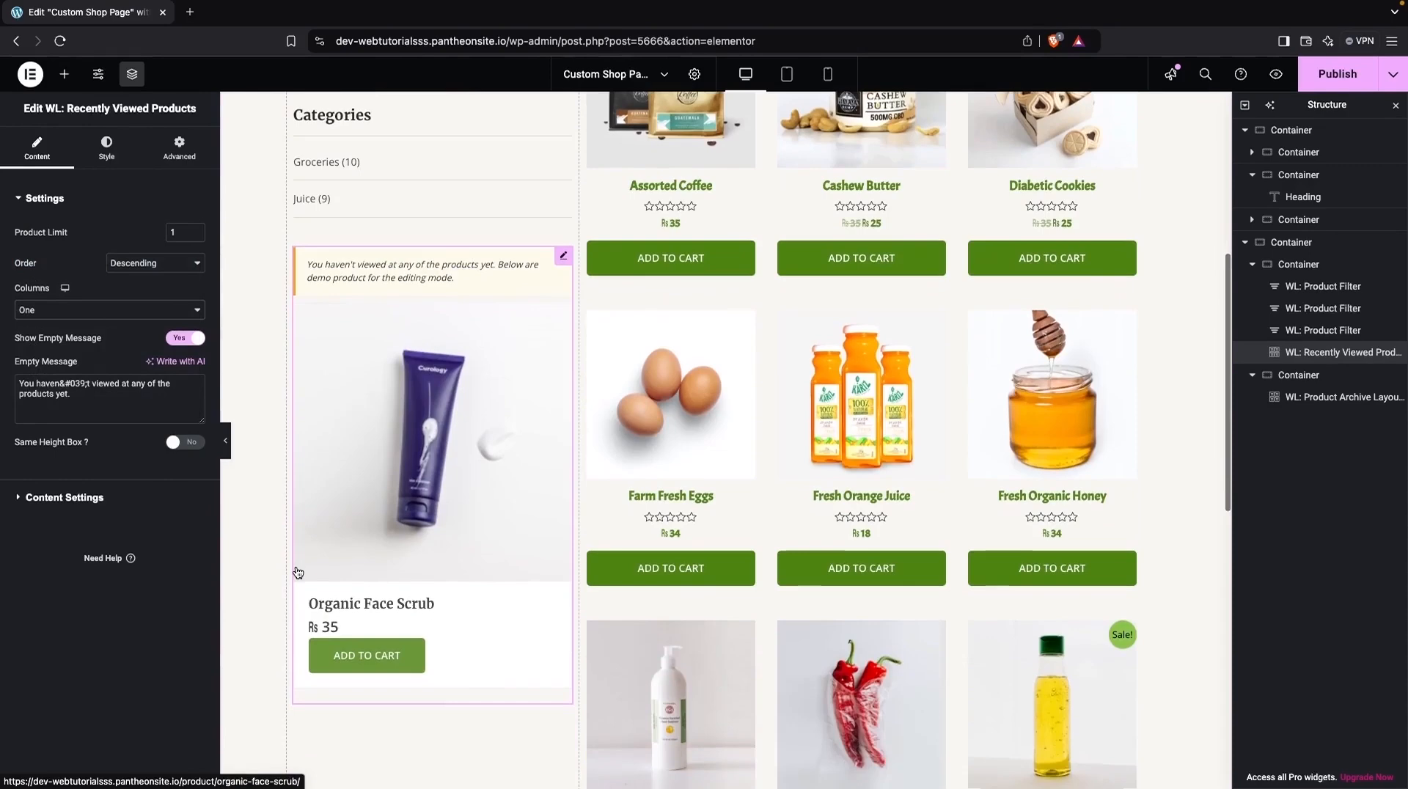
Hide the price in the recently viewed products widget and center-align its content area.
click(78, 497)
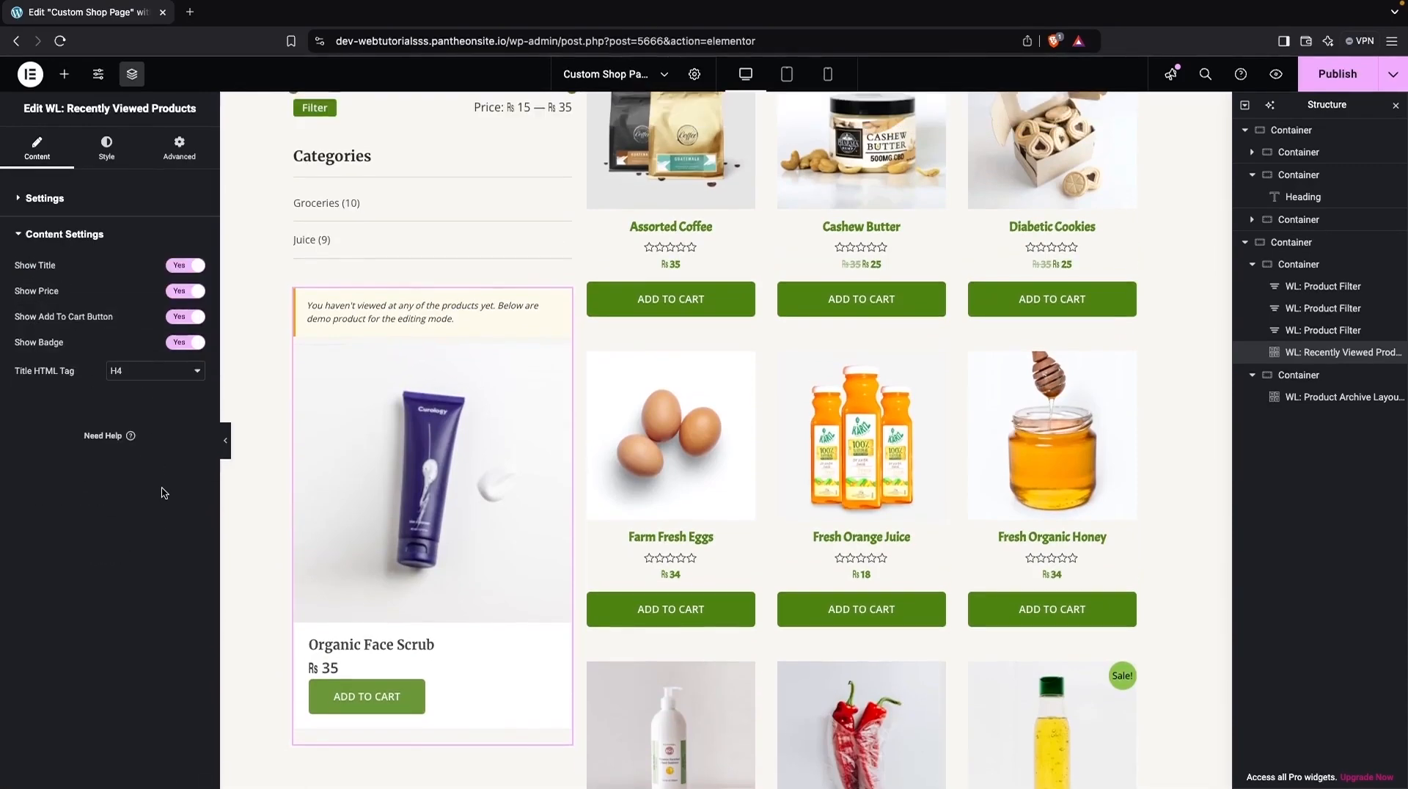
click(185, 291)
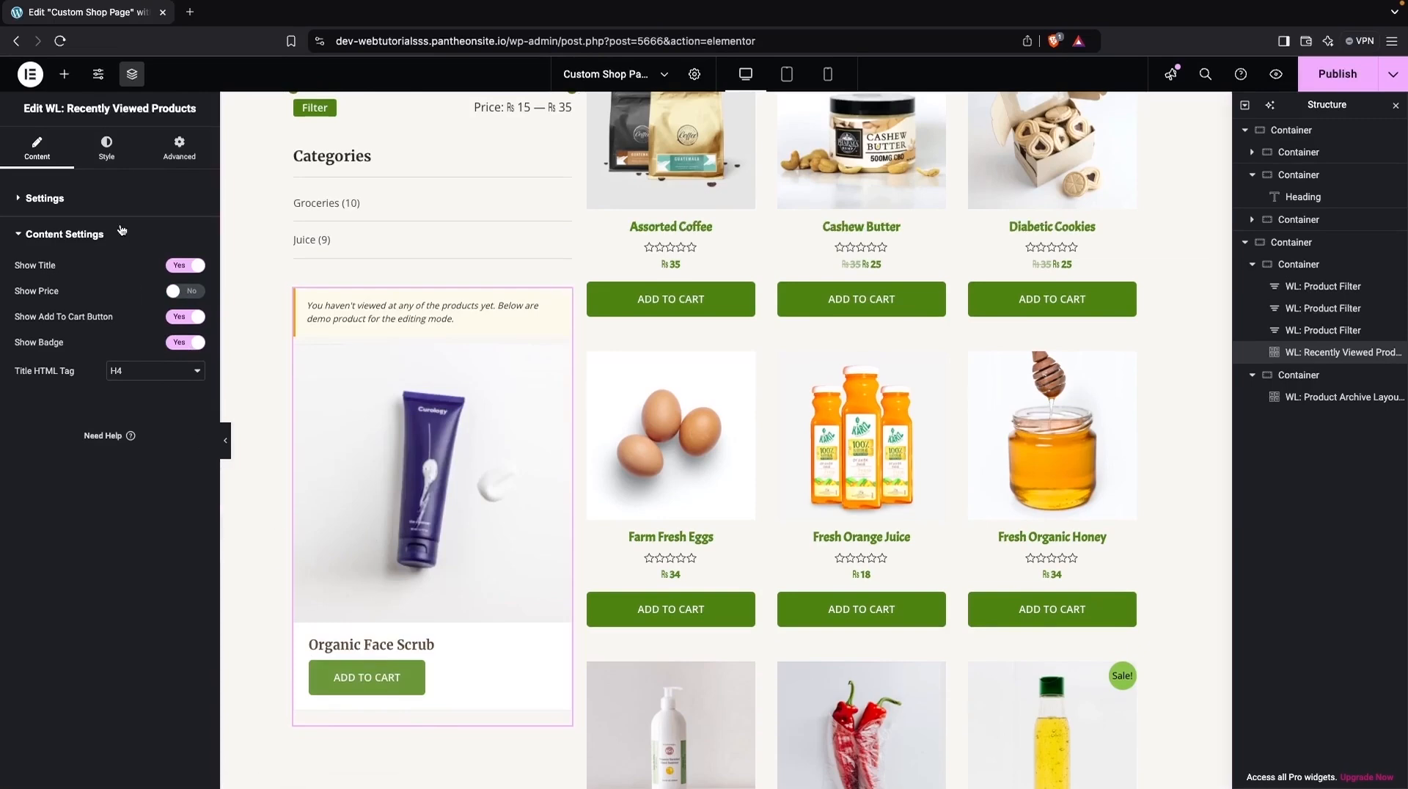
click(97, 155)
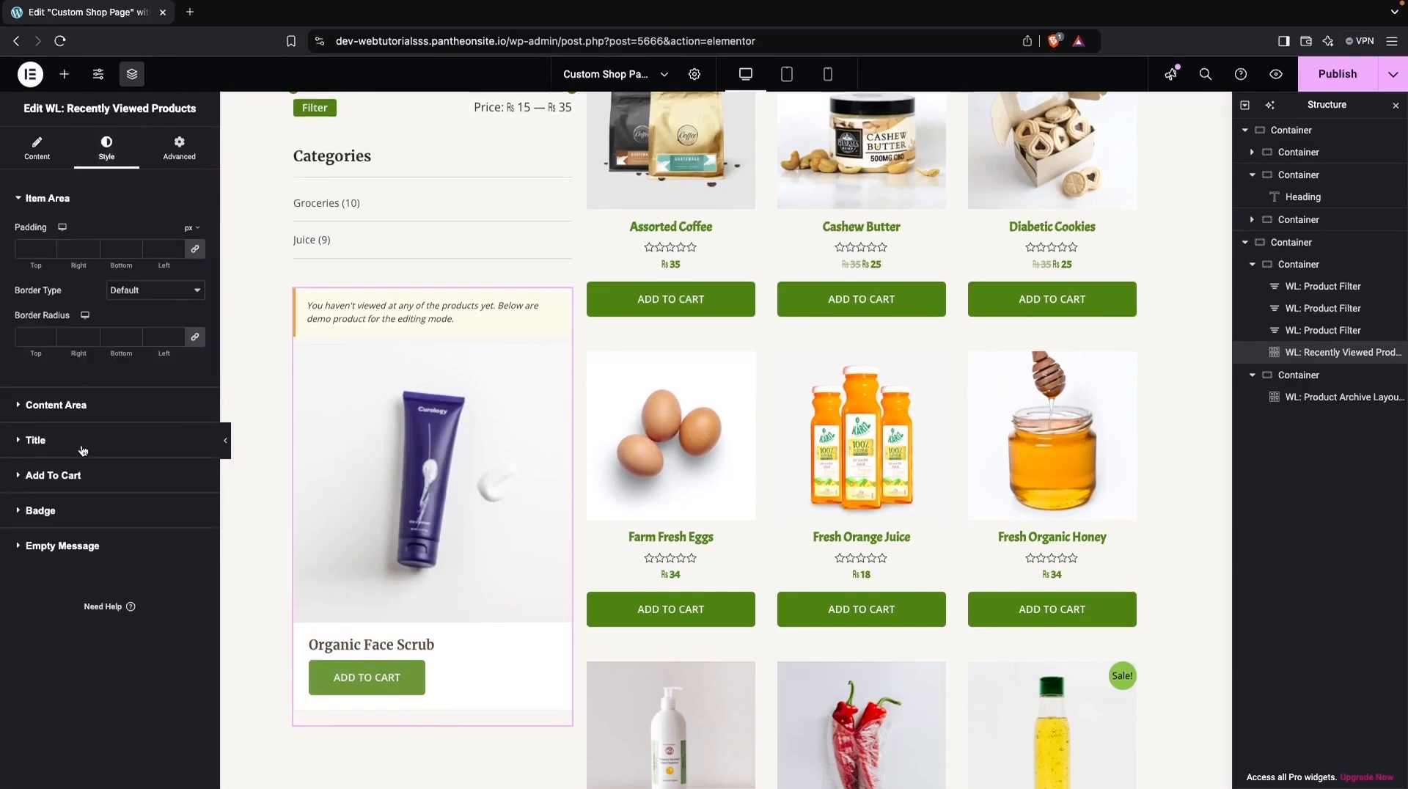
click(58, 405)
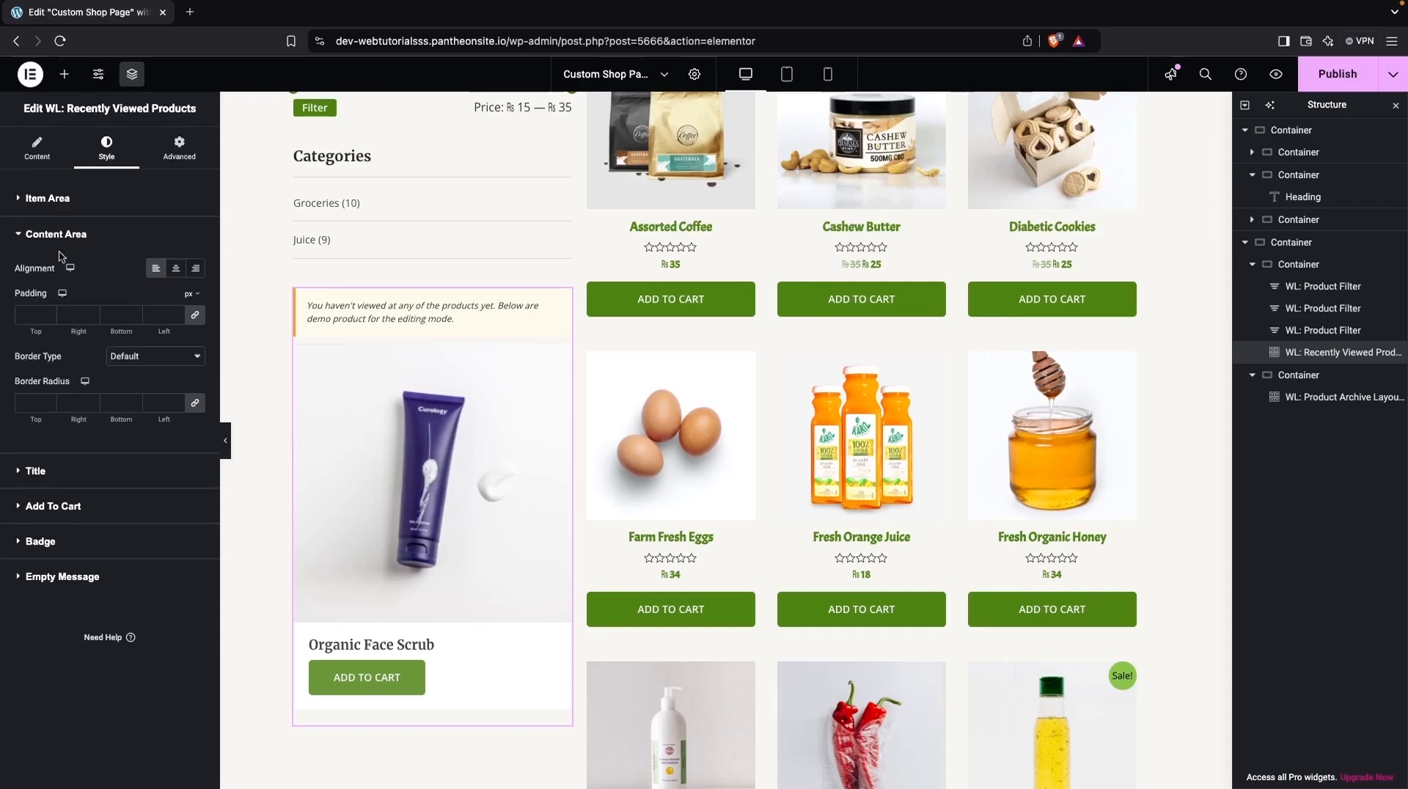
click(173, 269)
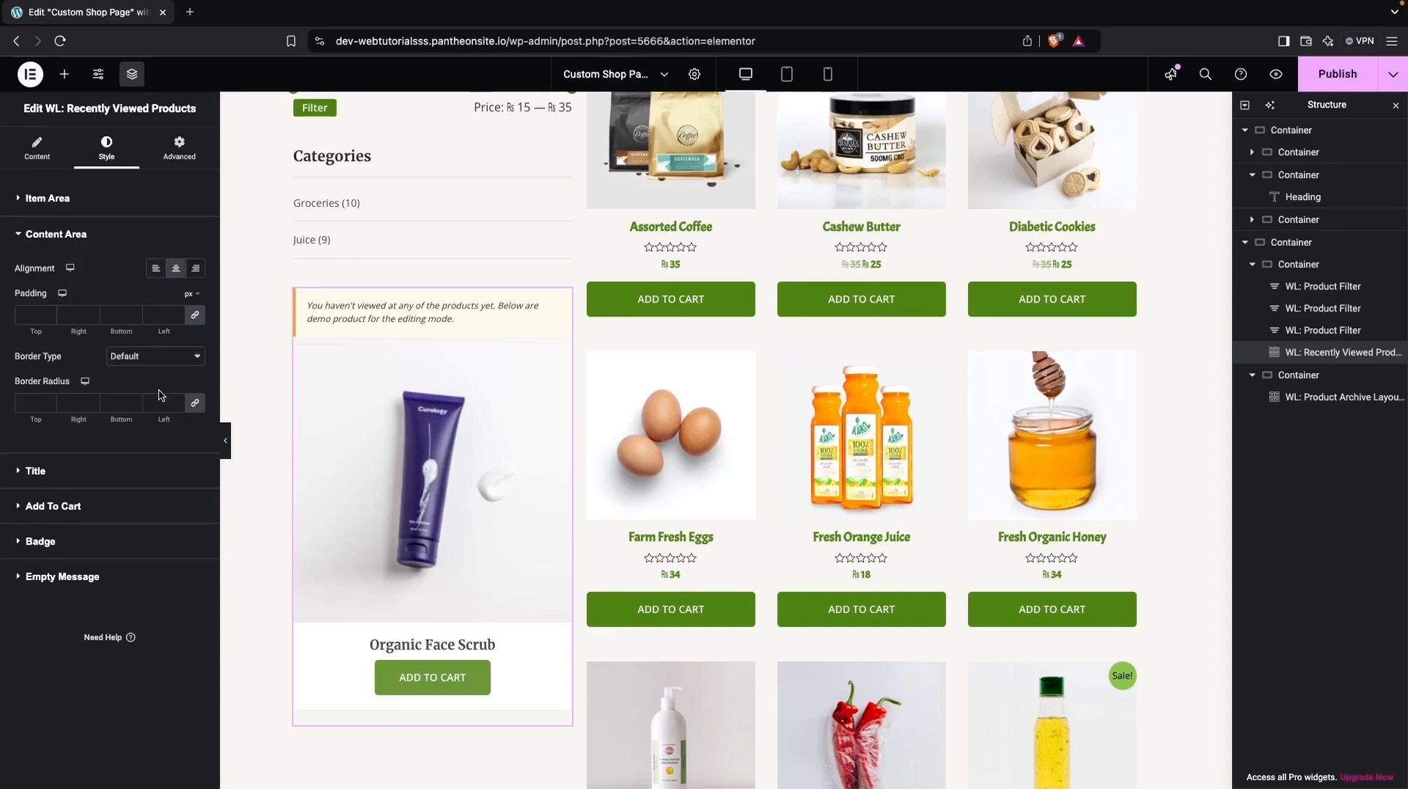
scroll(355, 412, up, 3)
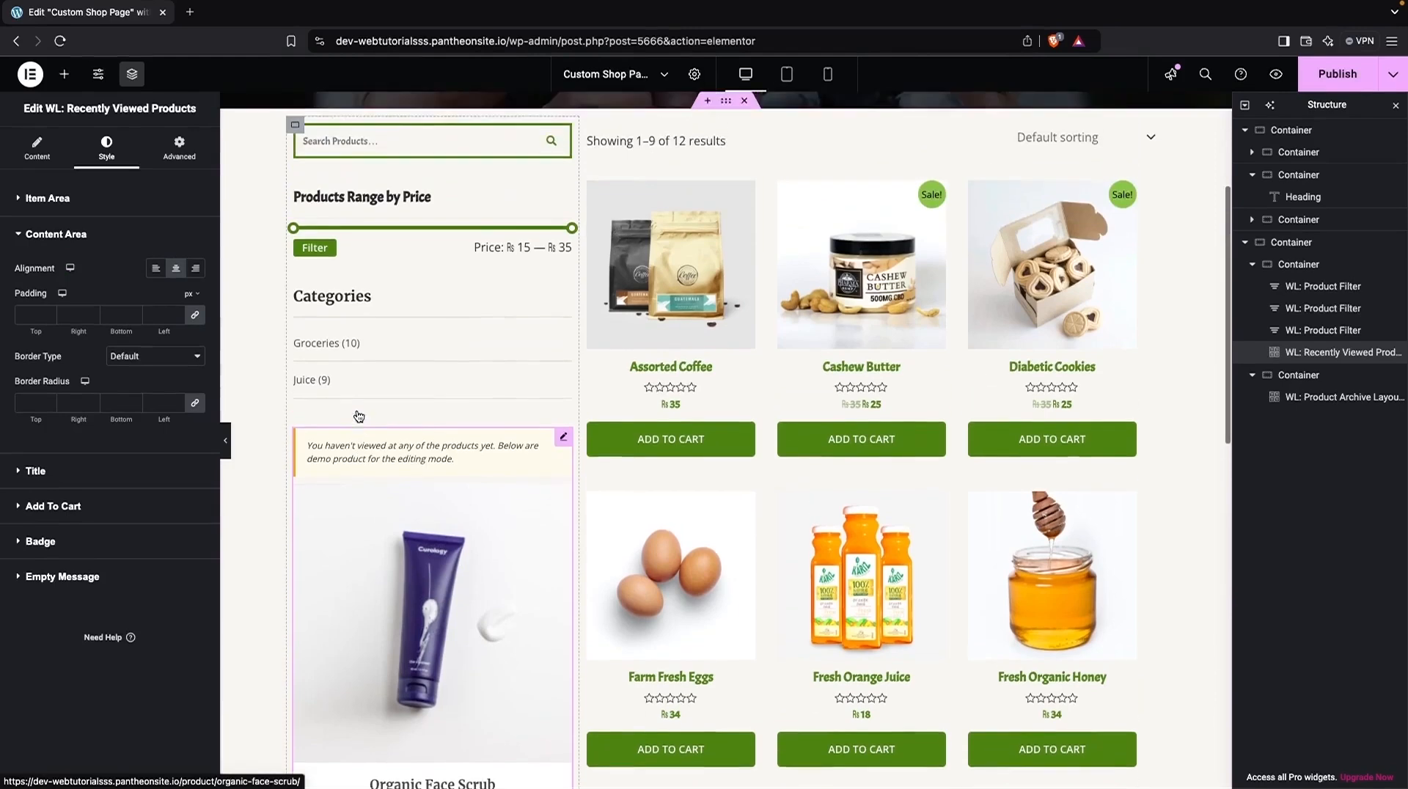
Set the Categories filter's title font family to Acme.
scroll(375, 298, down, 2)
scroll(375, 298, up, 1)
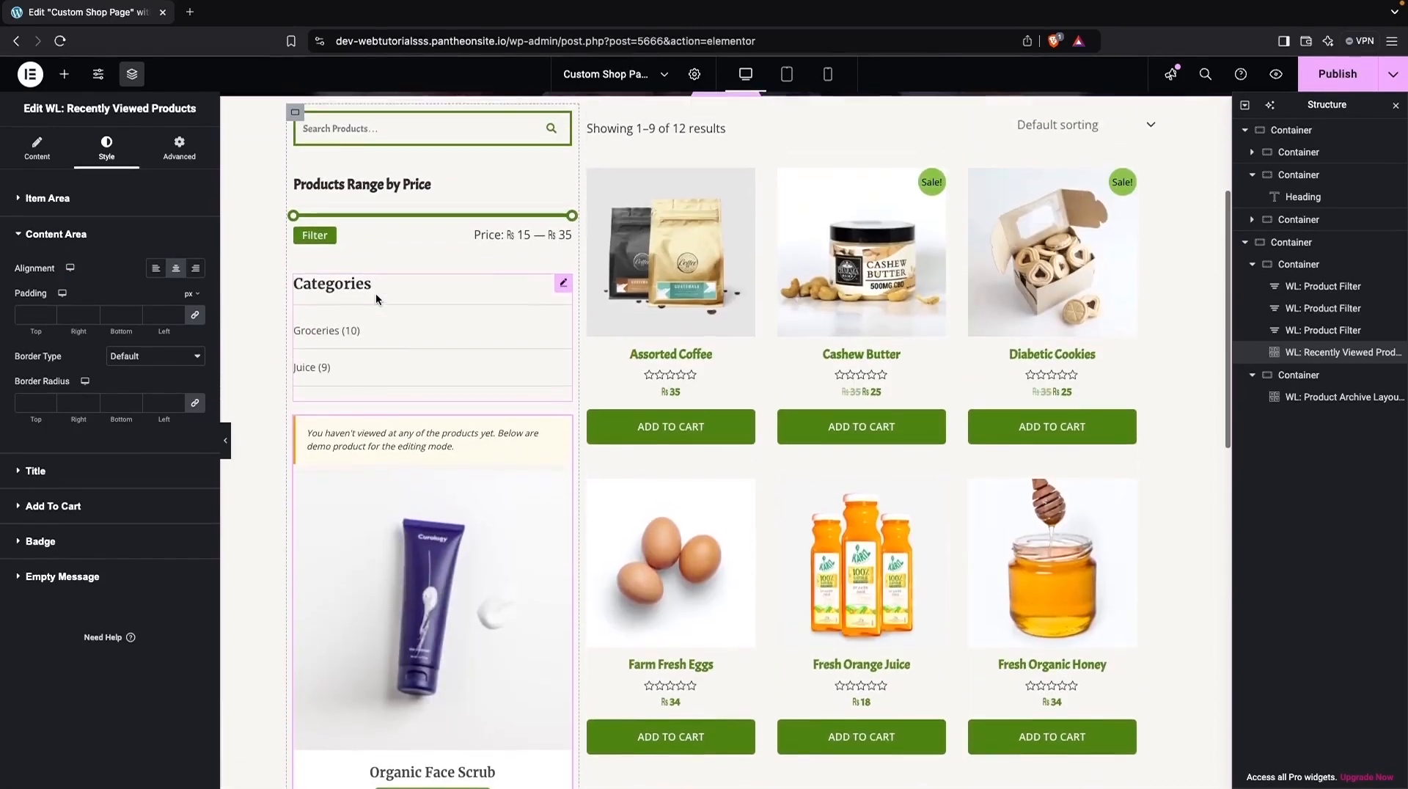
click(340, 289)
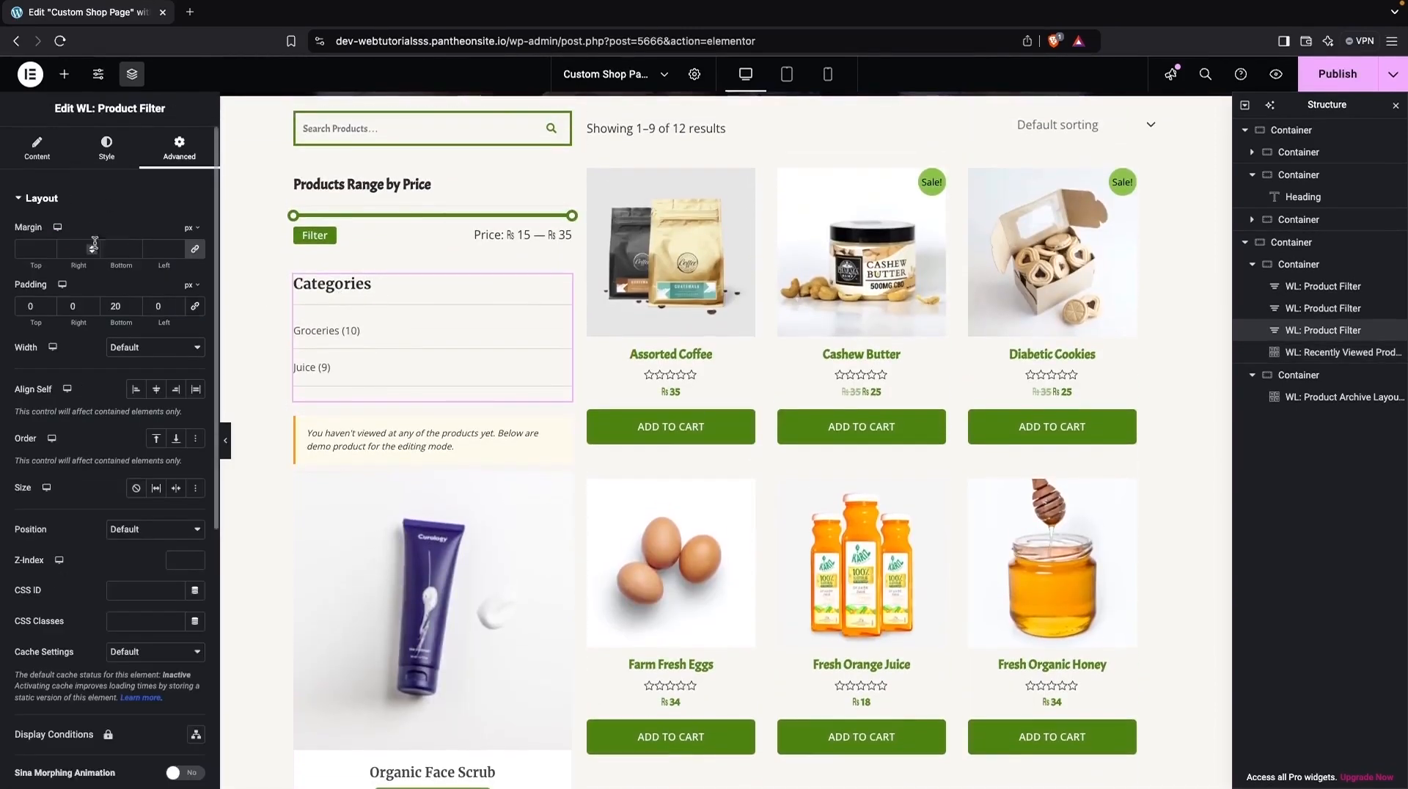
click(106, 147)
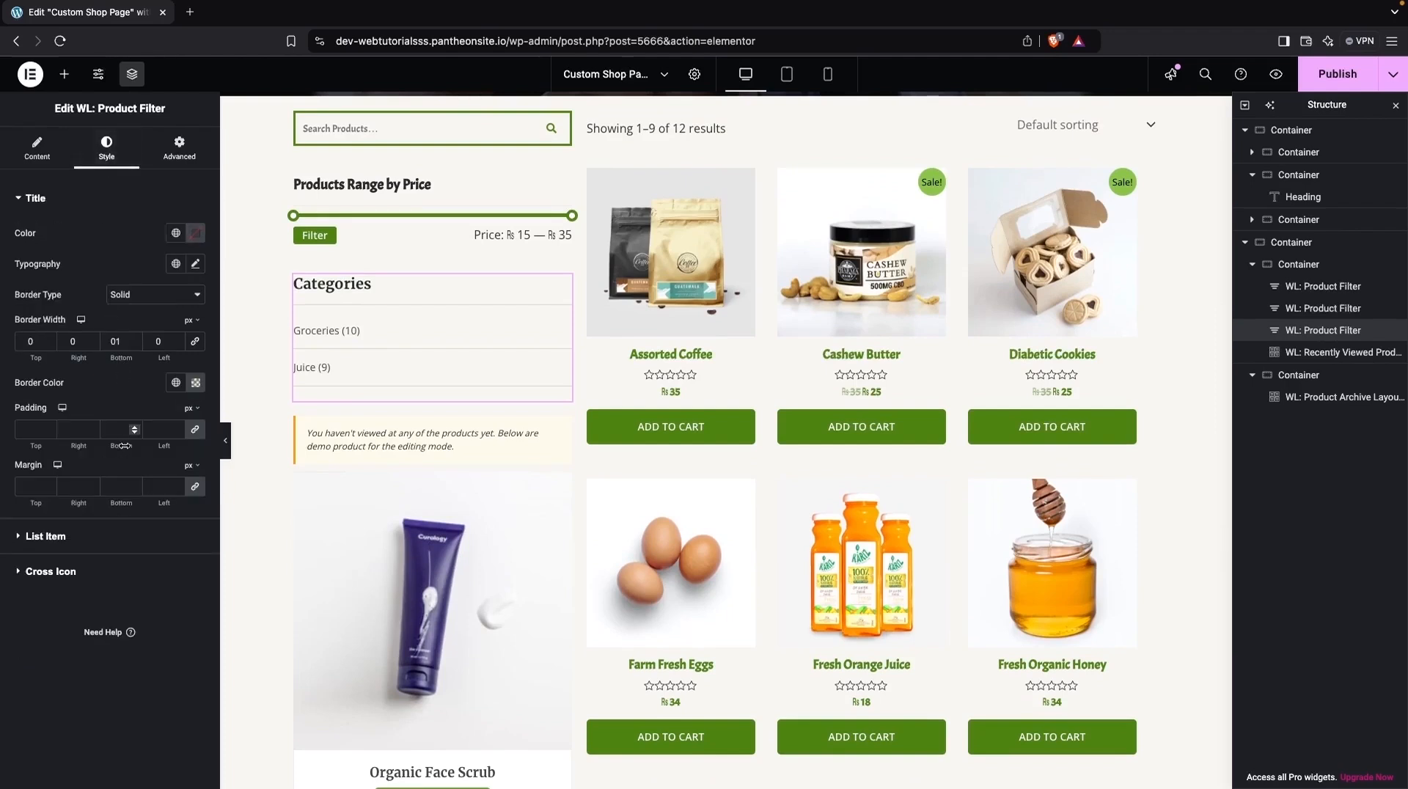
click(196, 265)
click(140, 334)
text(aacme)
key(BackSpace)
click(139, 374)
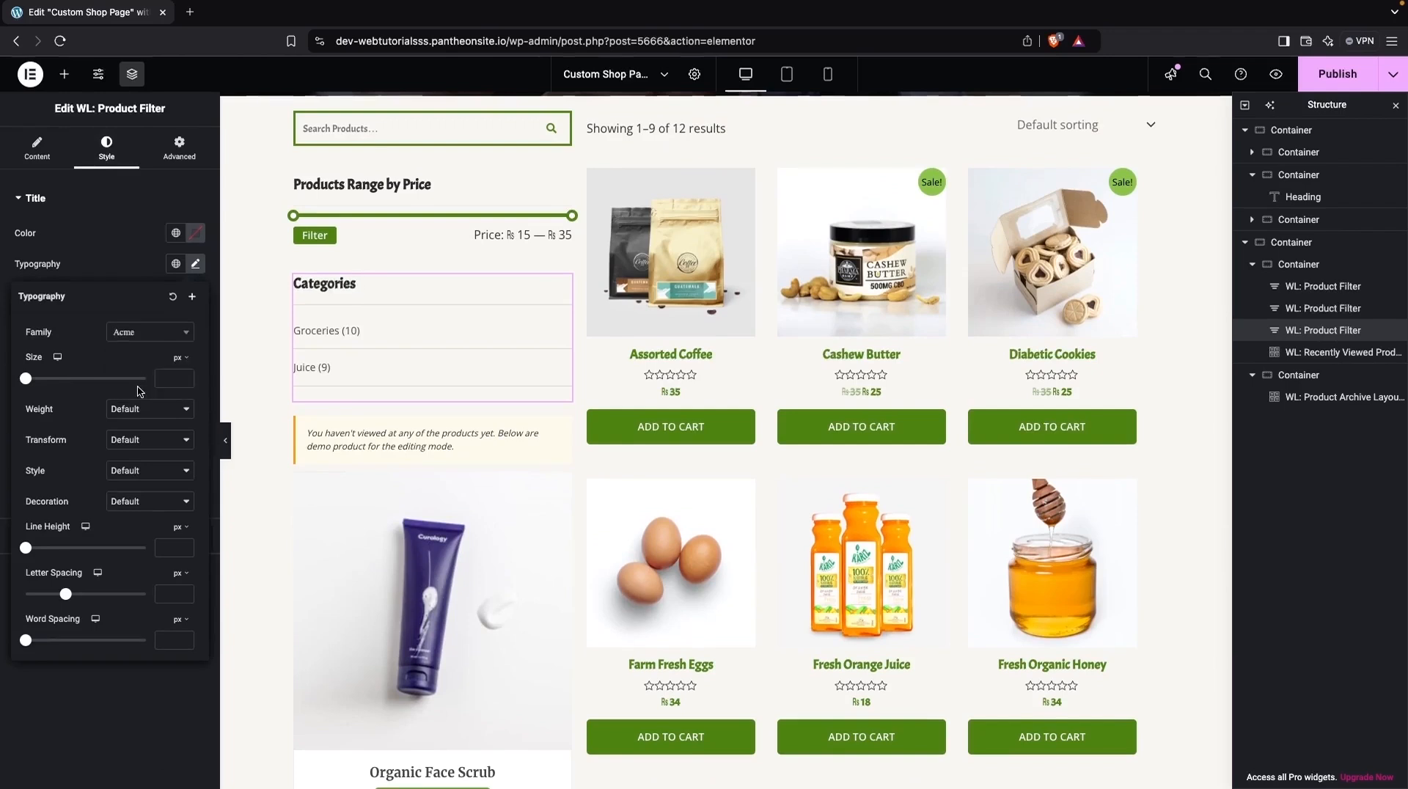
click(141, 261)
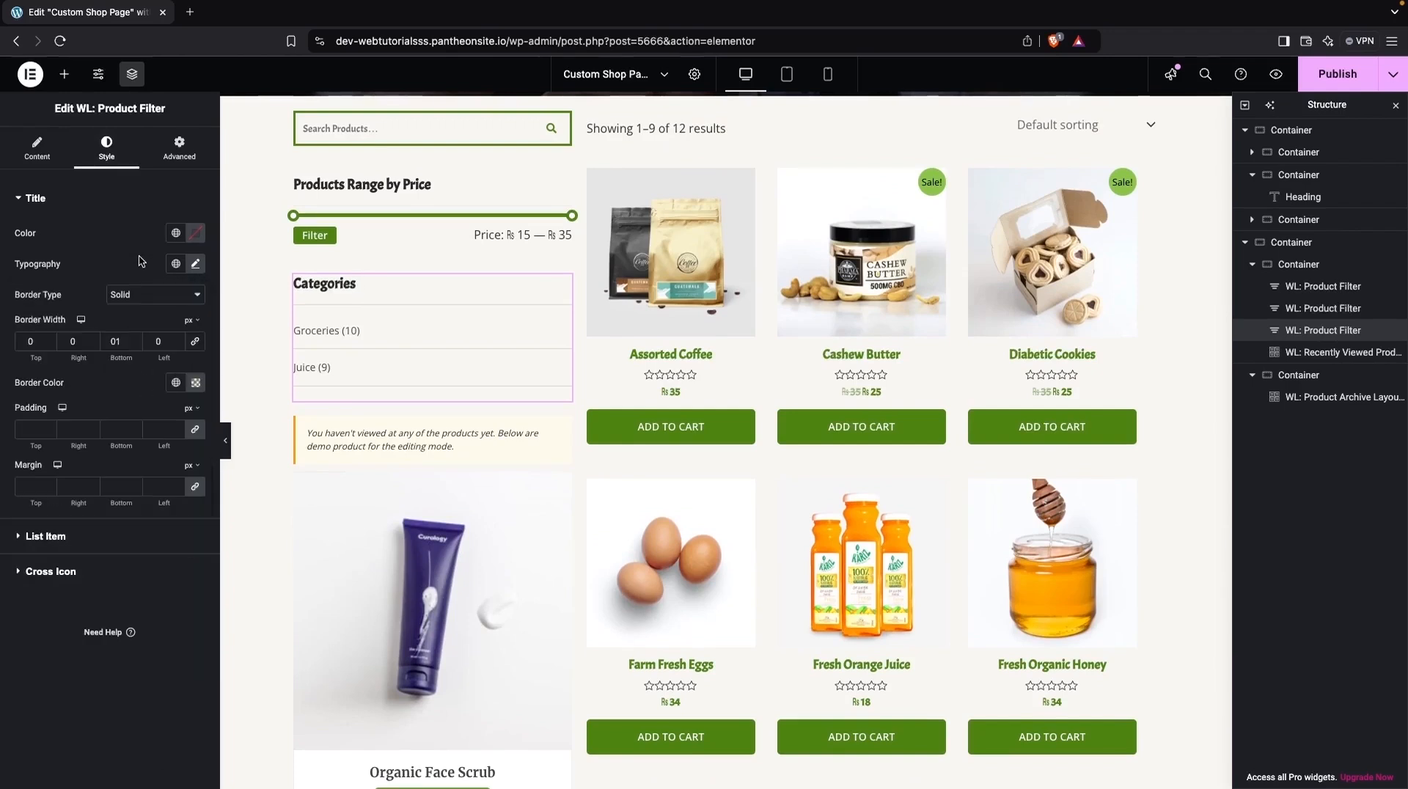
Set the font family of the Categories filter's list items to Acme.
click(61, 541)
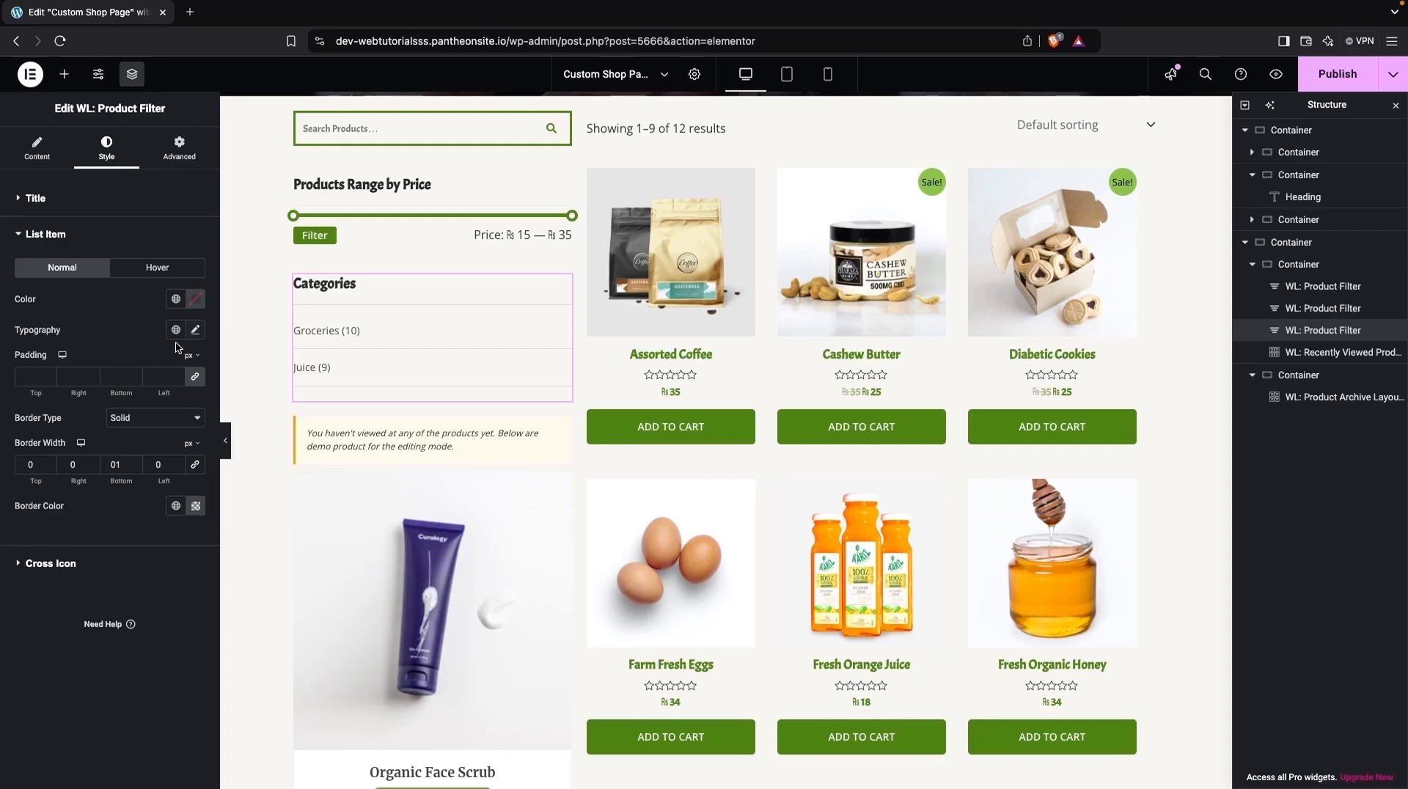
click(196, 332)
click(154, 398)
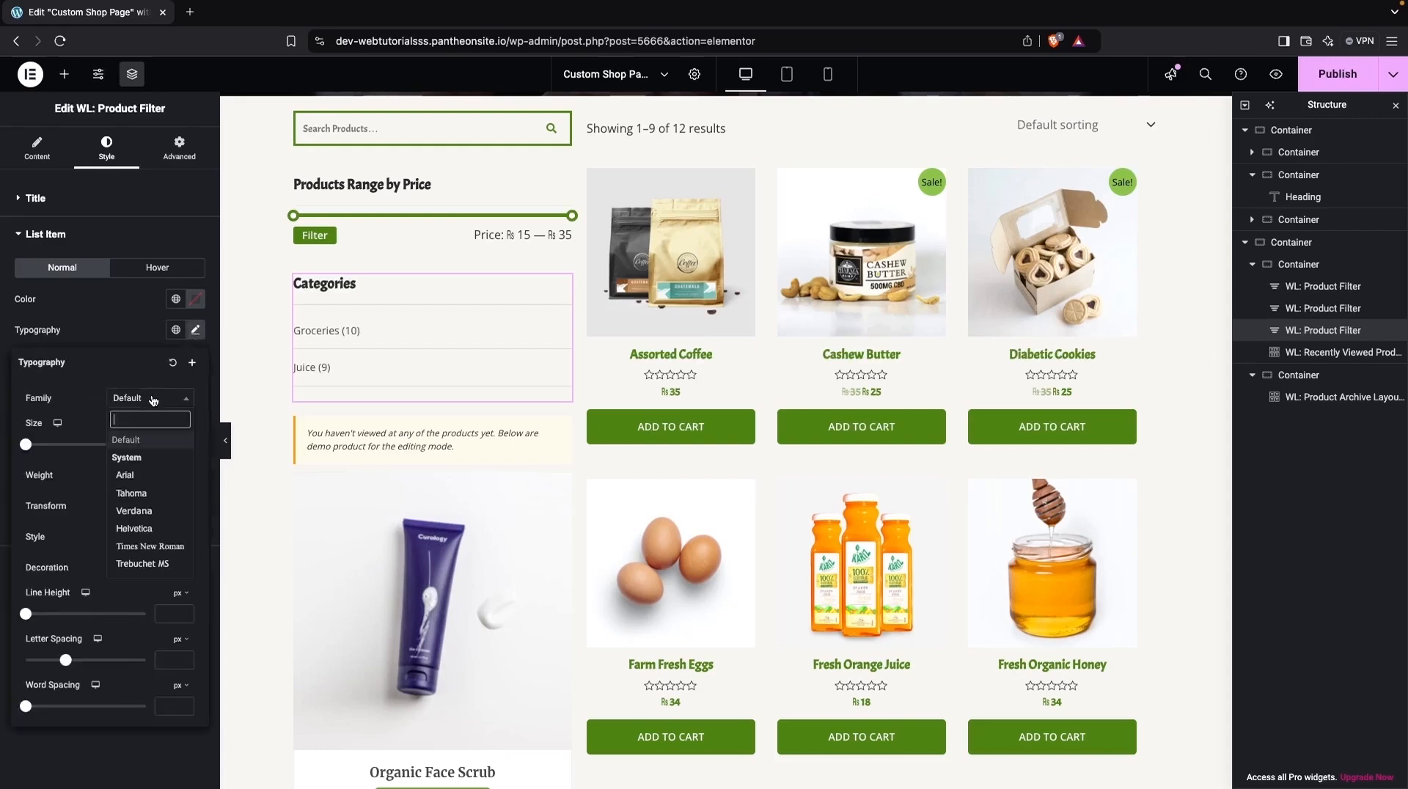
text(acme)
click(122, 461)
Set the product title font family in the recently viewed products widget to Acme.
scroll(396, 527, down, 1)
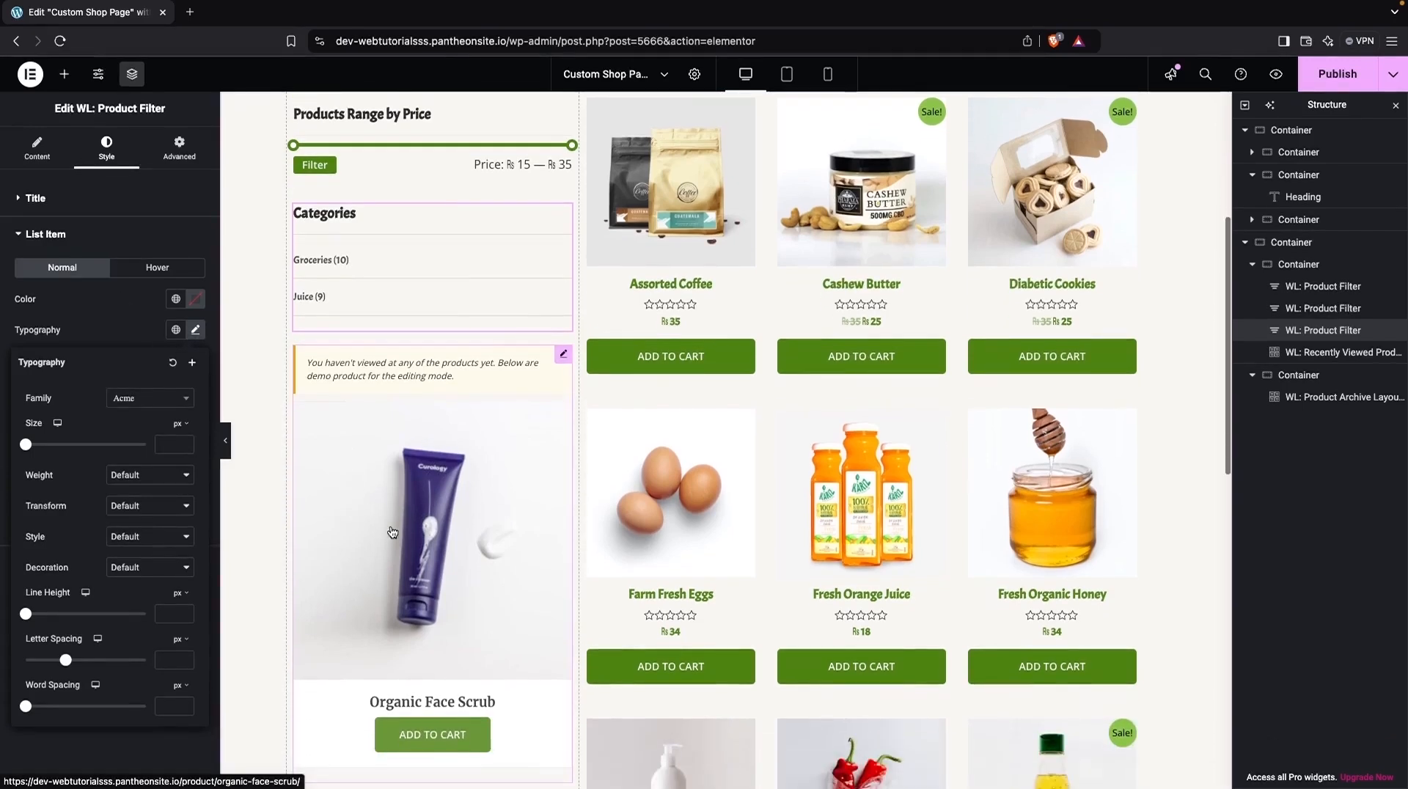
click(396, 526)
scroll(353, 510, down, 1)
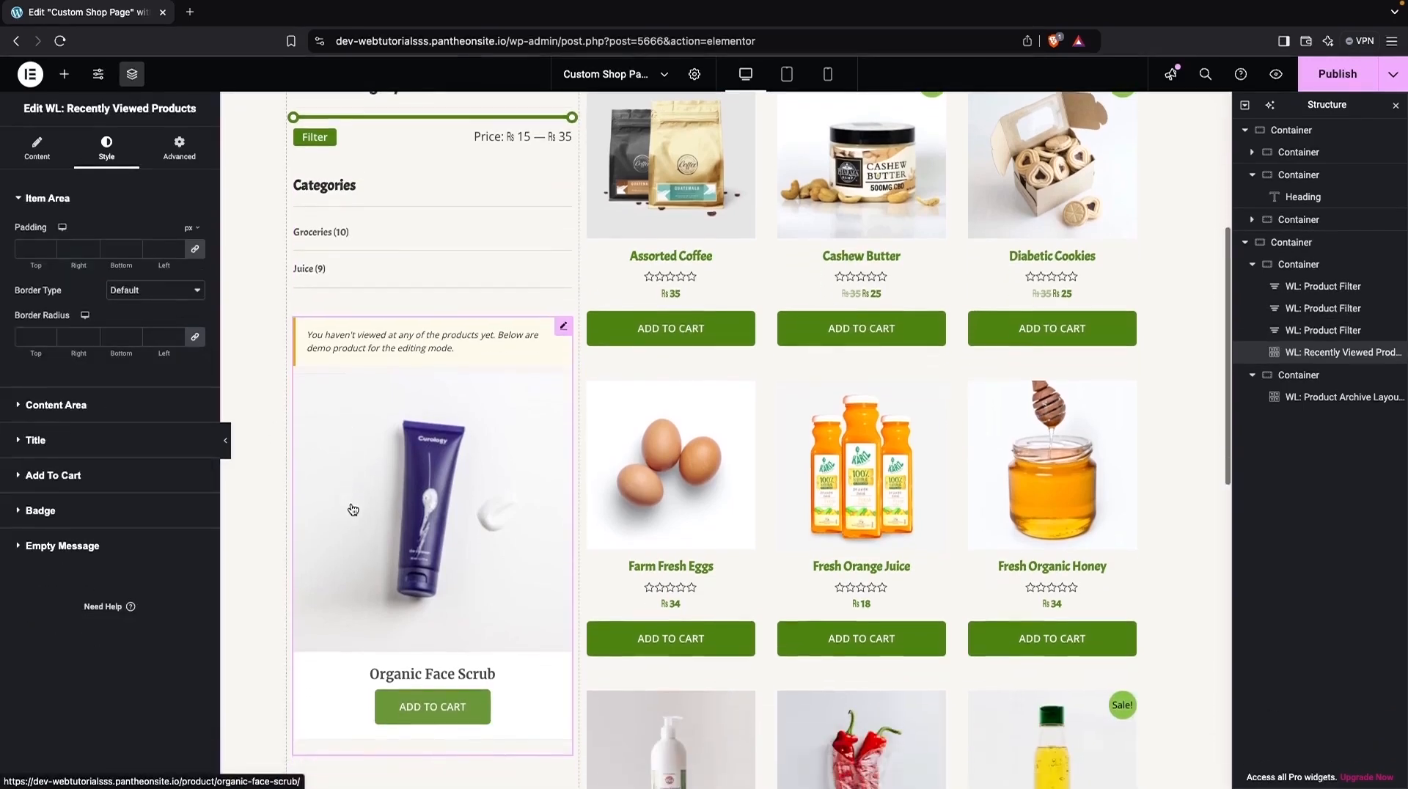
scroll(268, 505, down, 1)
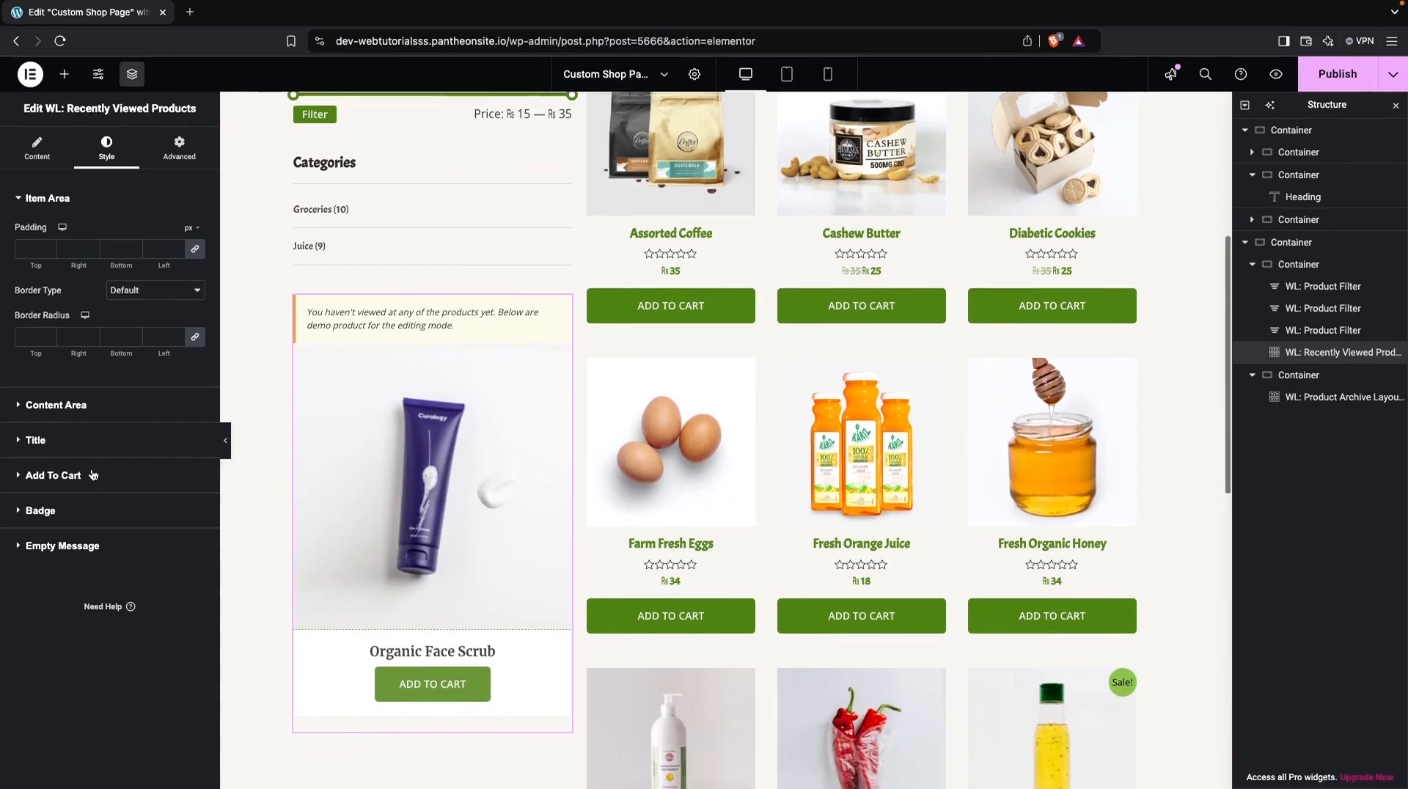
click(51, 439)
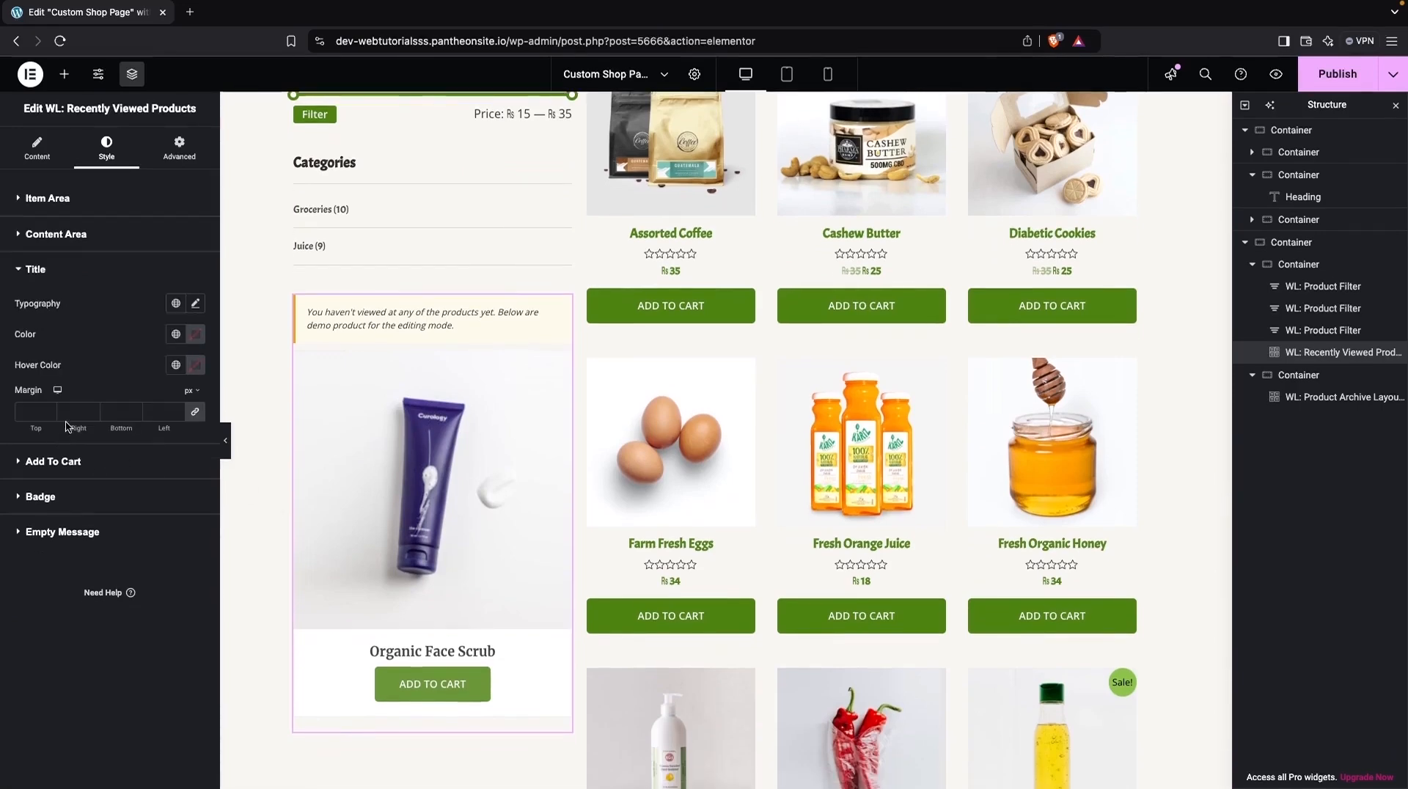
click(179, 305)
click(195, 303)
click(134, 370)
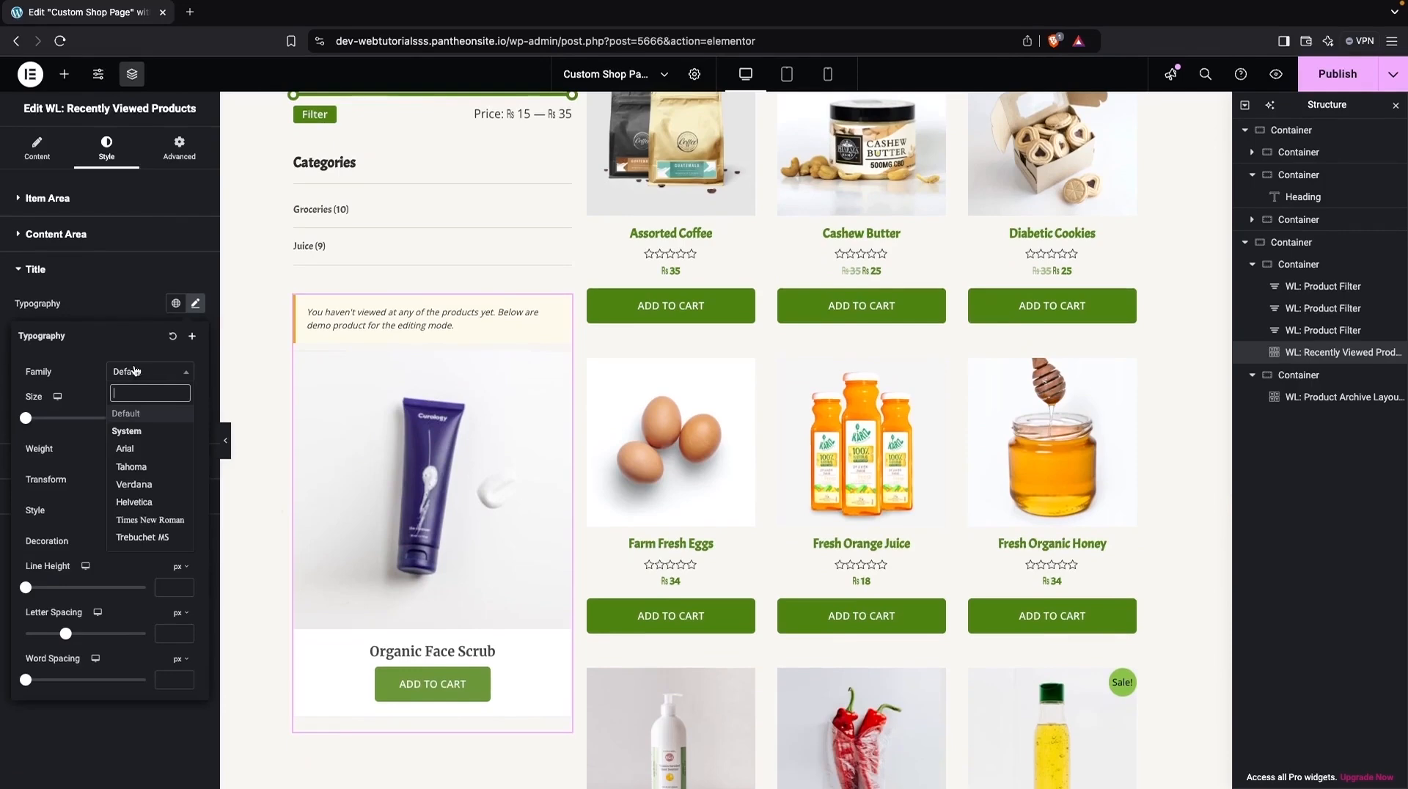
text(acme)
click(131, 432)
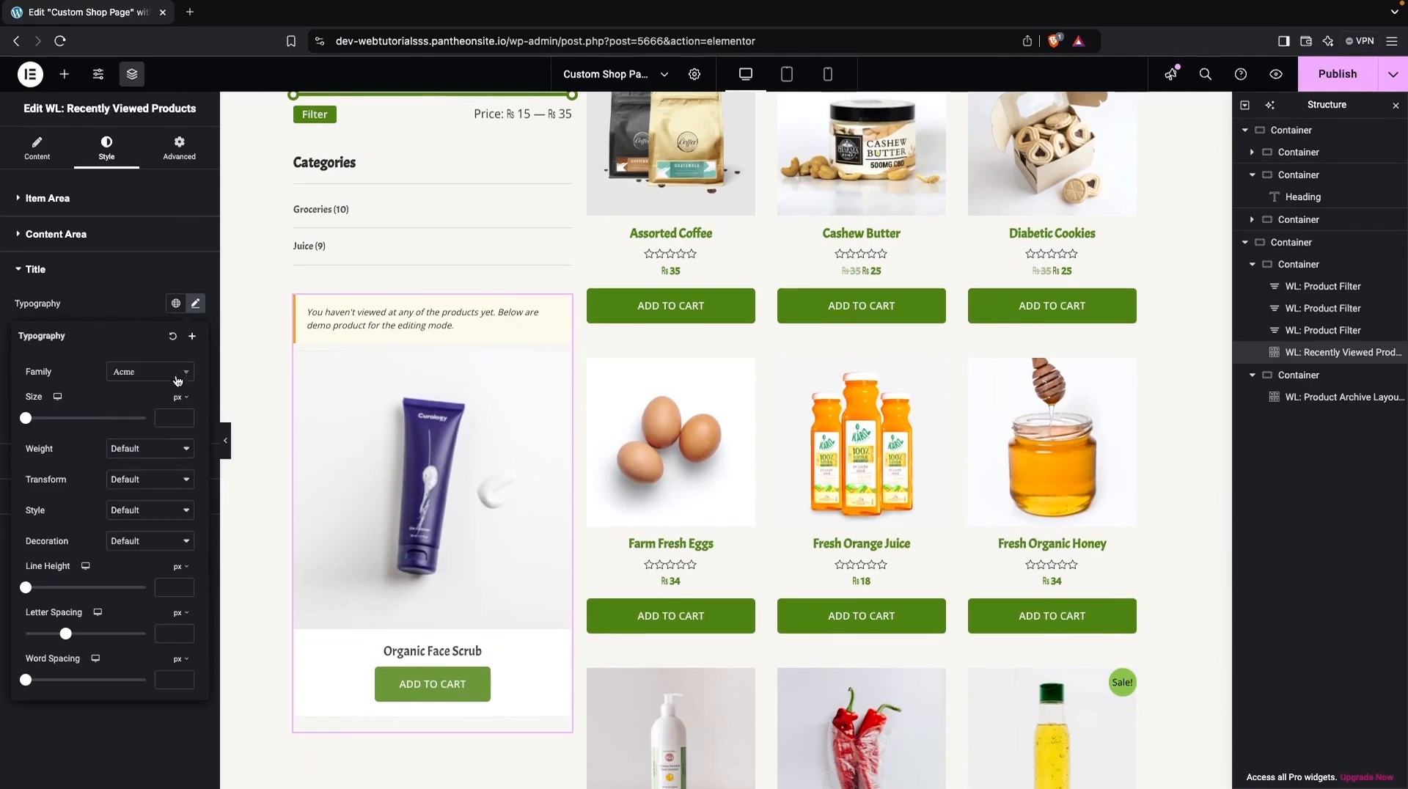
click(120, 289)
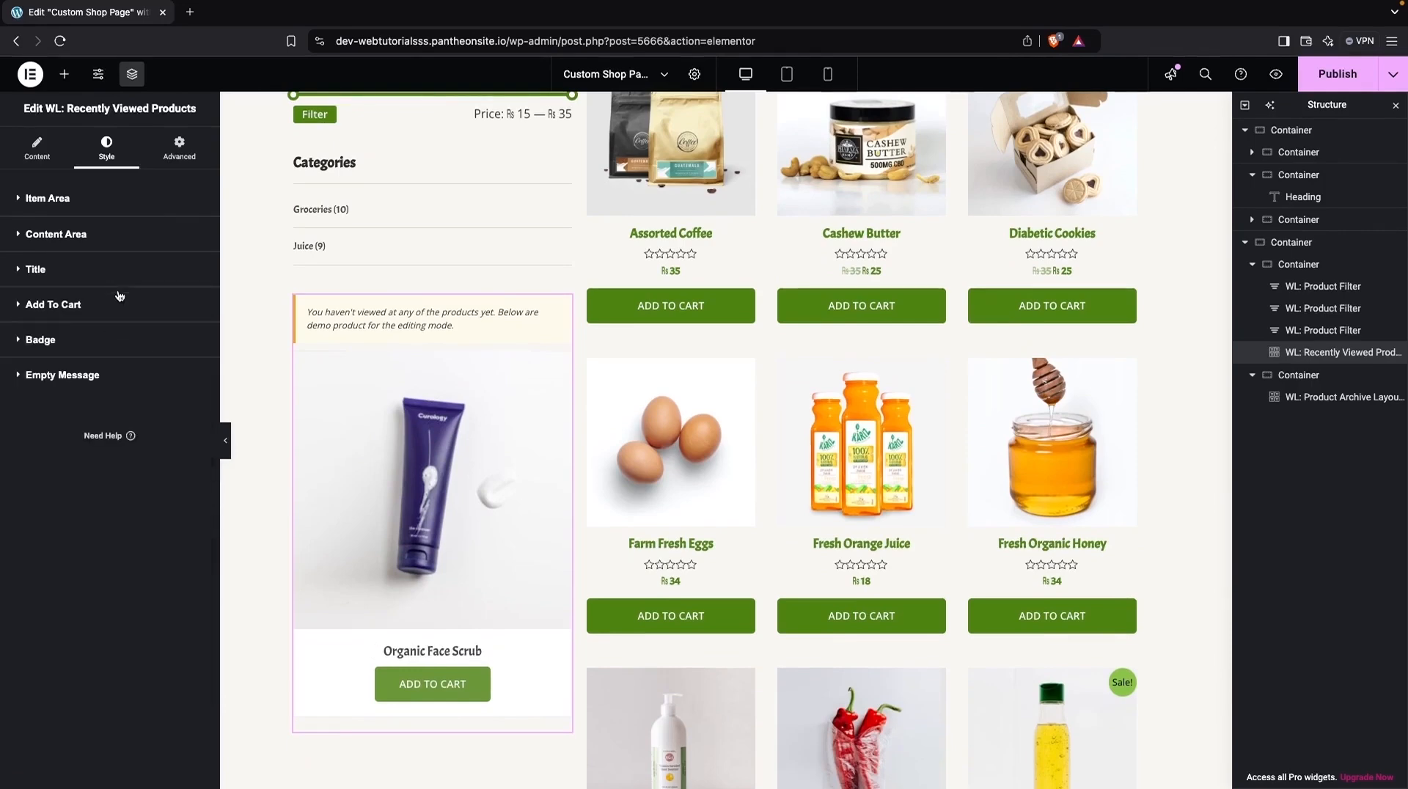
Change the recently viewed products widget's Add To Cart button font family to Acme.
click(88, 312)
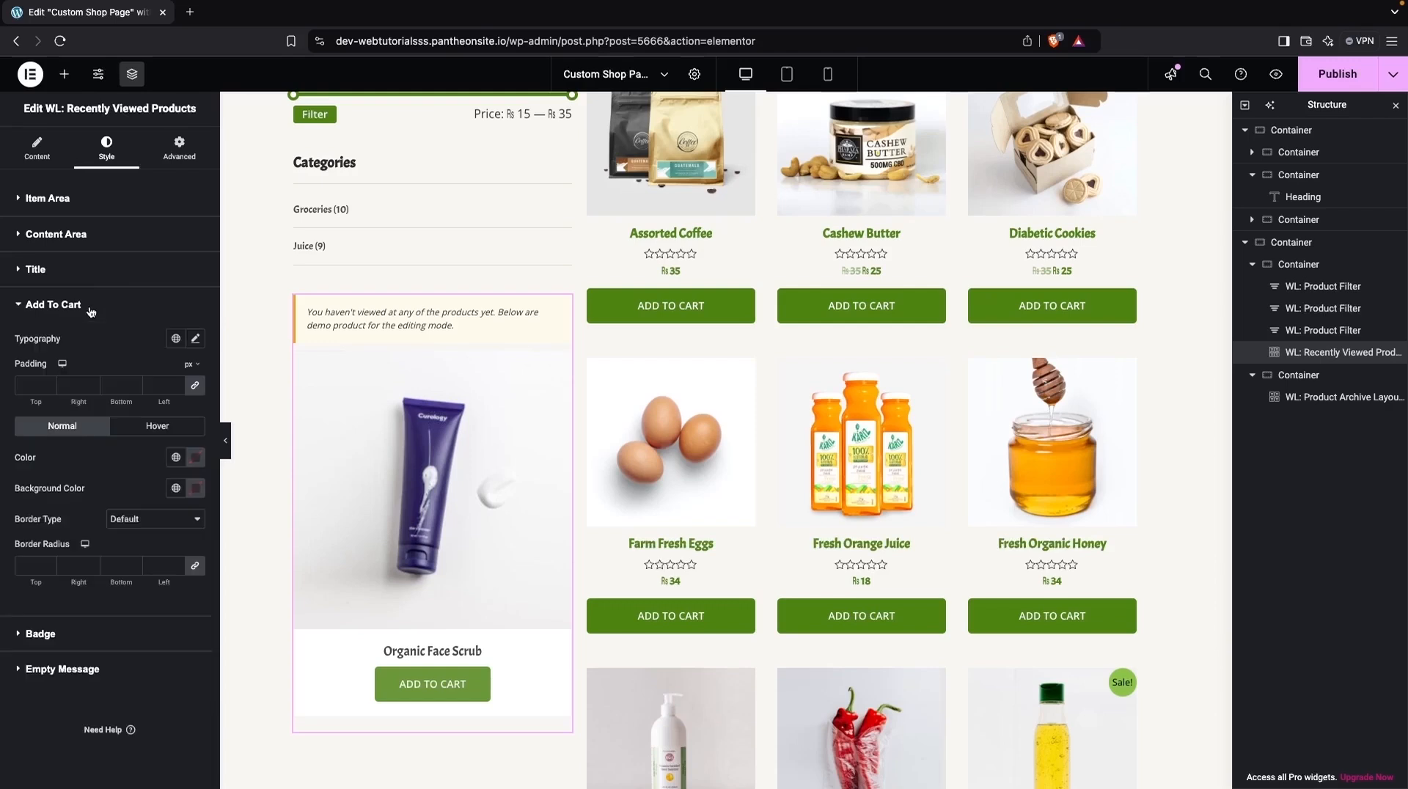
click(195, 338)
click(154, 410)
text(acme)
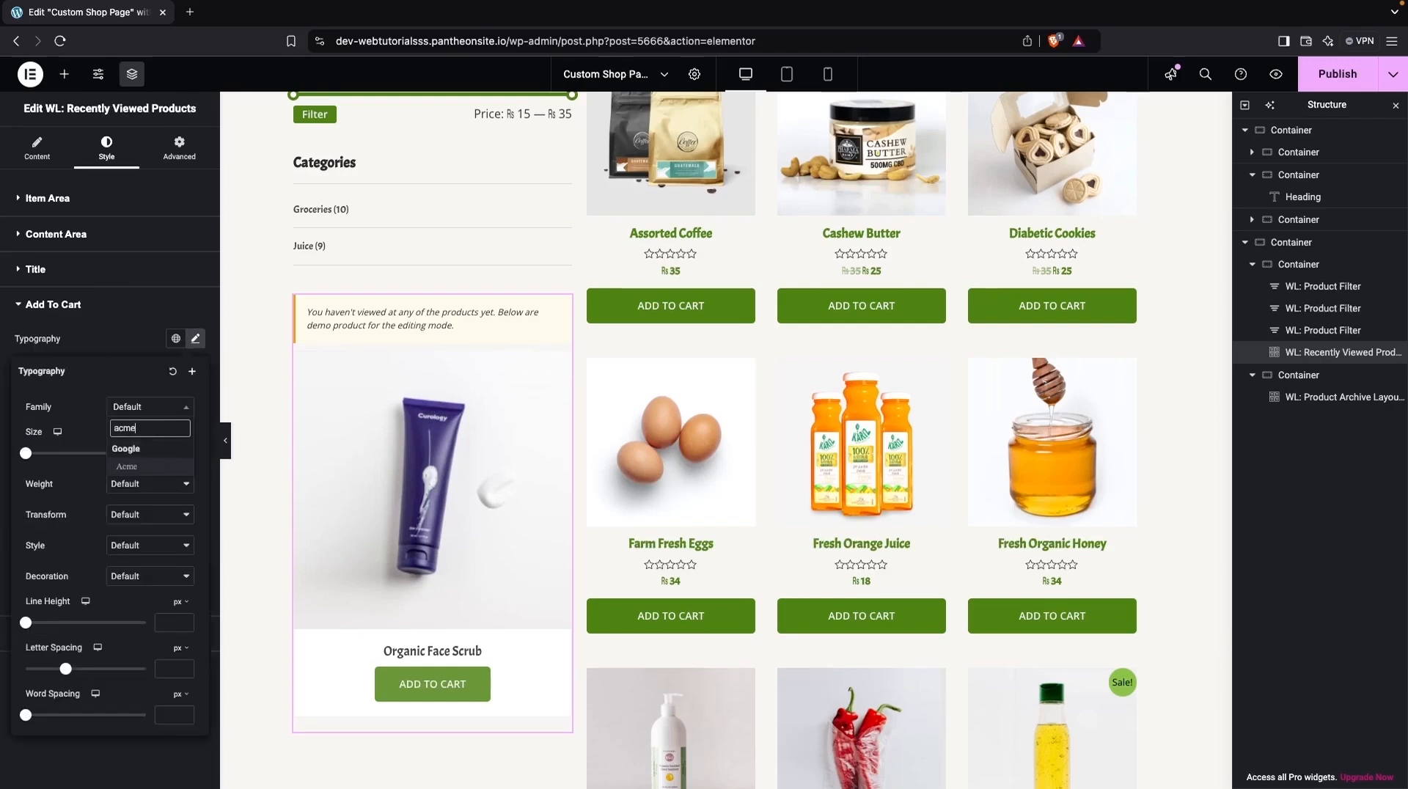
click(140, 472)
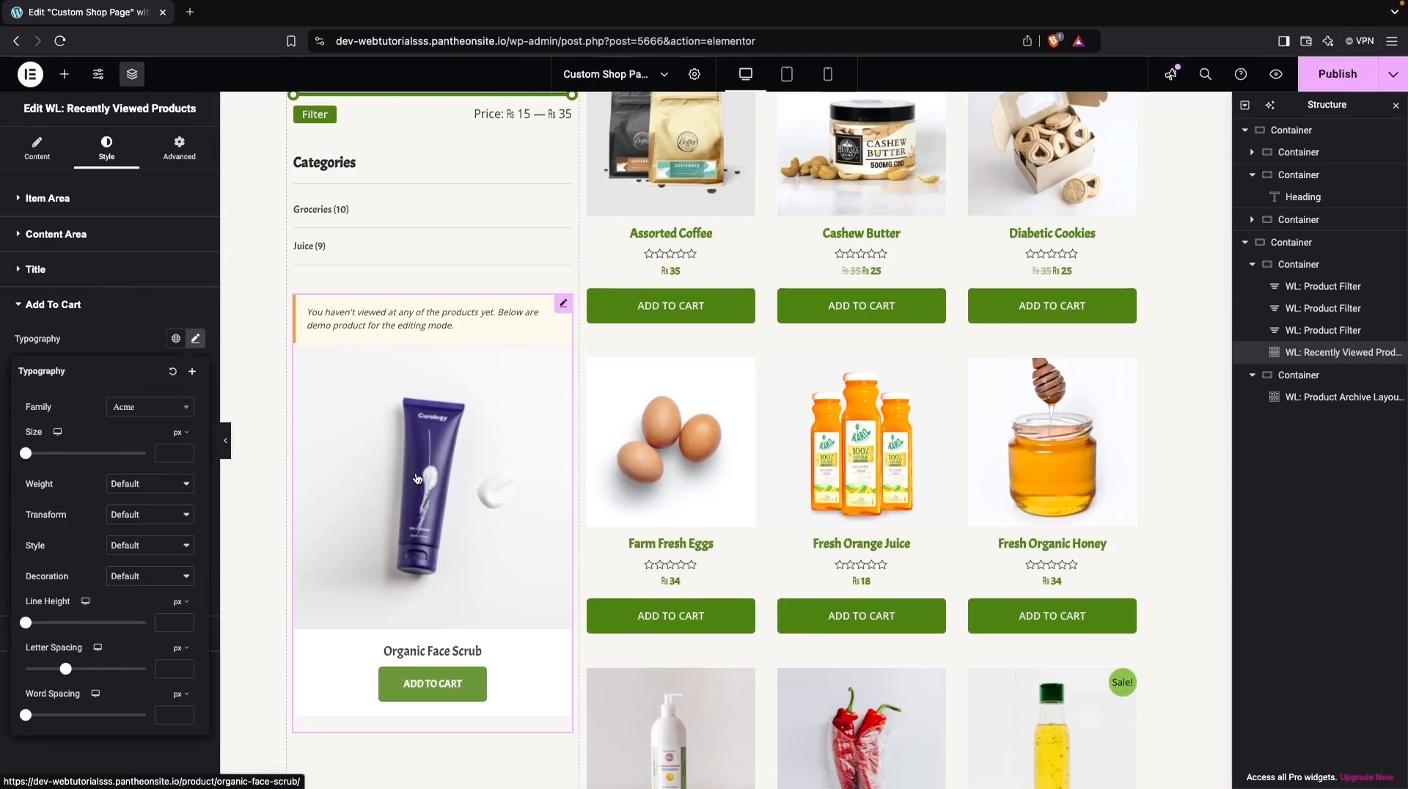
Add a container to the sidebar between the price range filter and the Categories filter.
scroll(416, 478, down, 3)
scroll(416, 478, down, 3)
scroll(416, 478, up, 8)
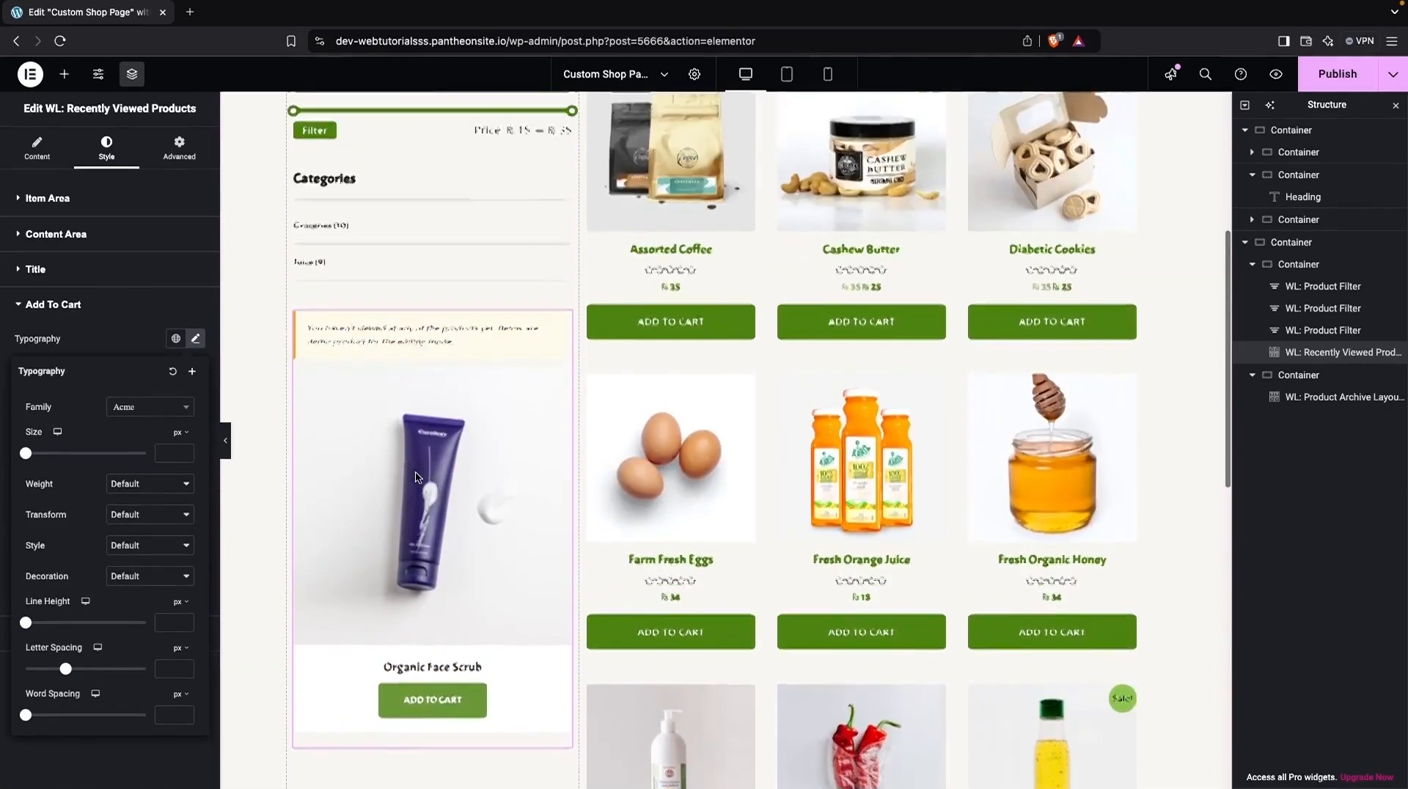
scroll(417, 478, down, 1)
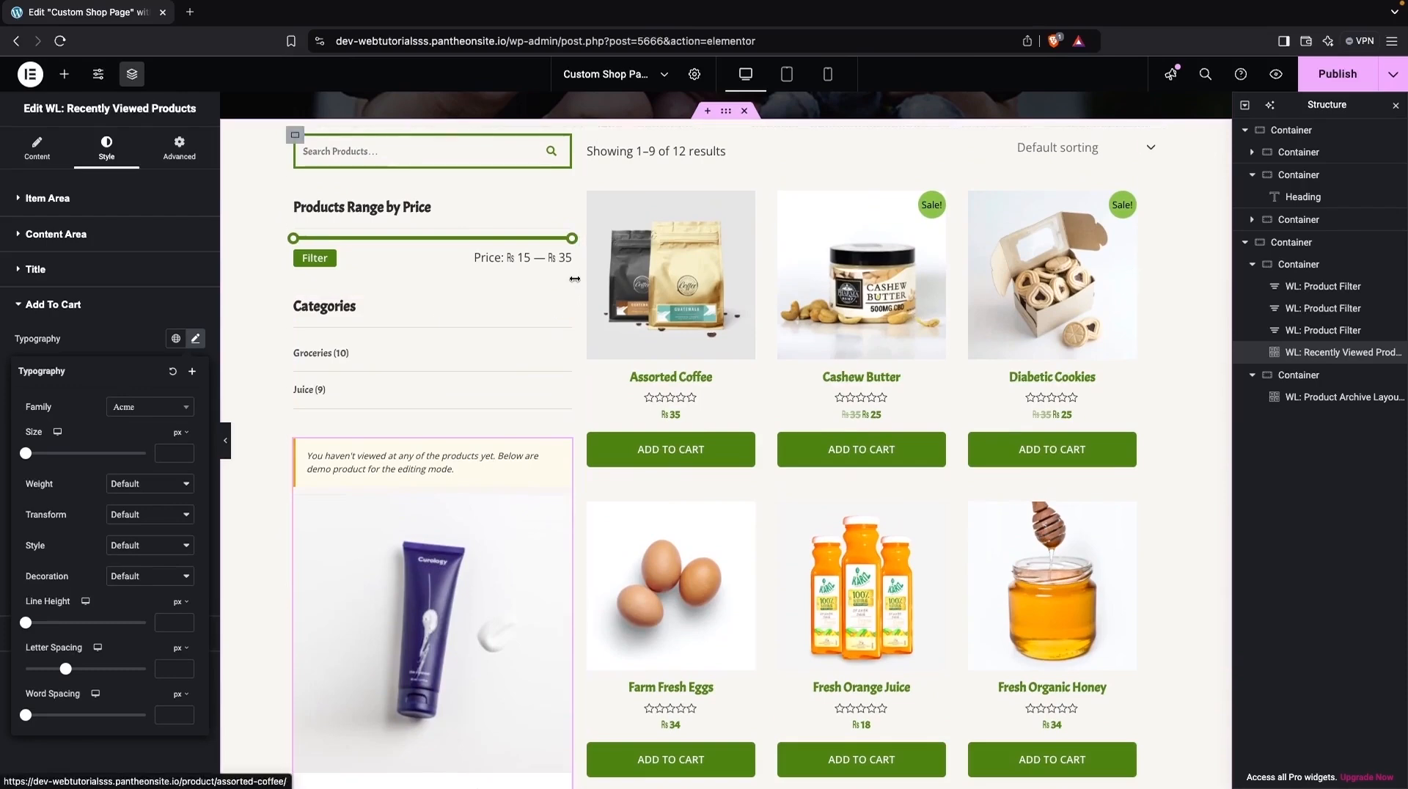
click(63, 76)
text(con)
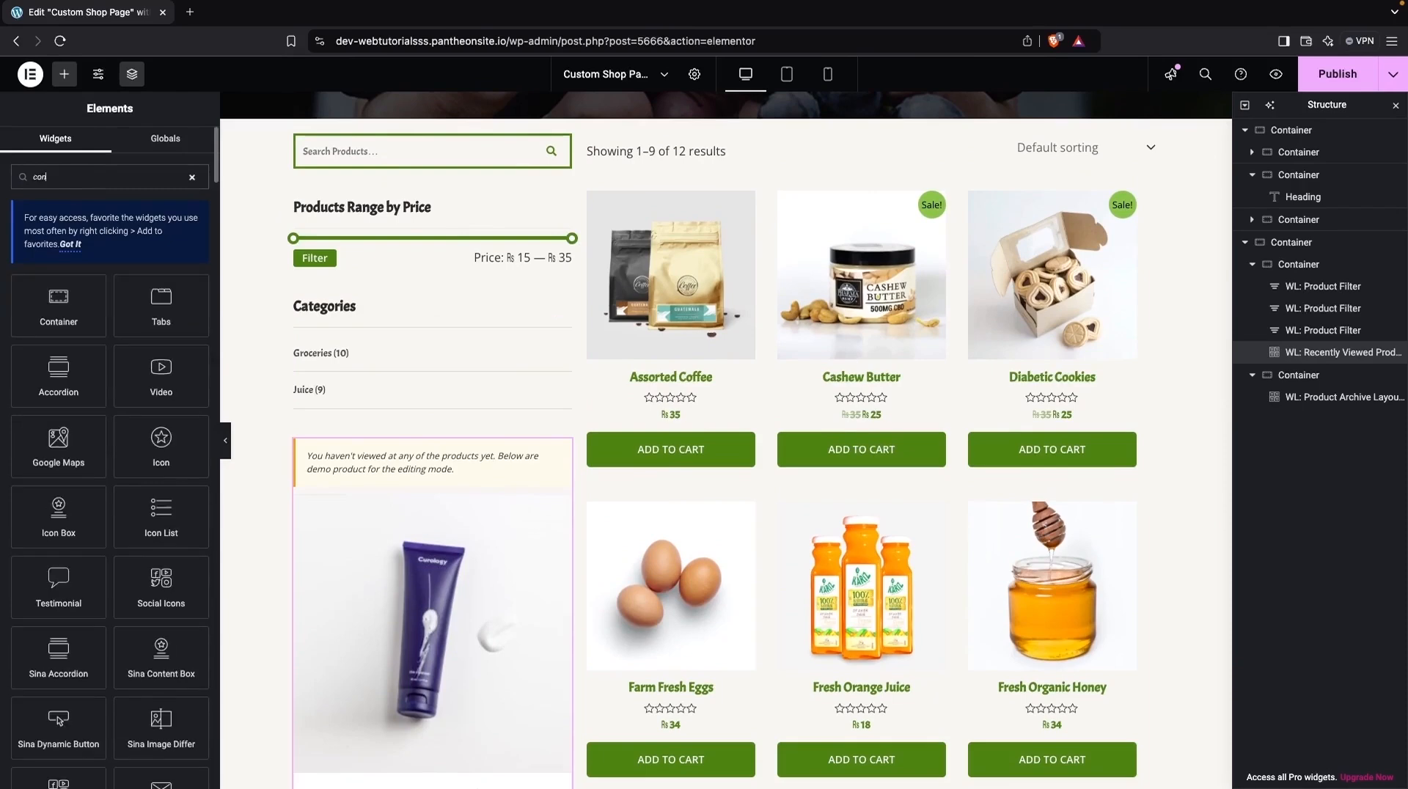
drag(54, 313, 352, 336)
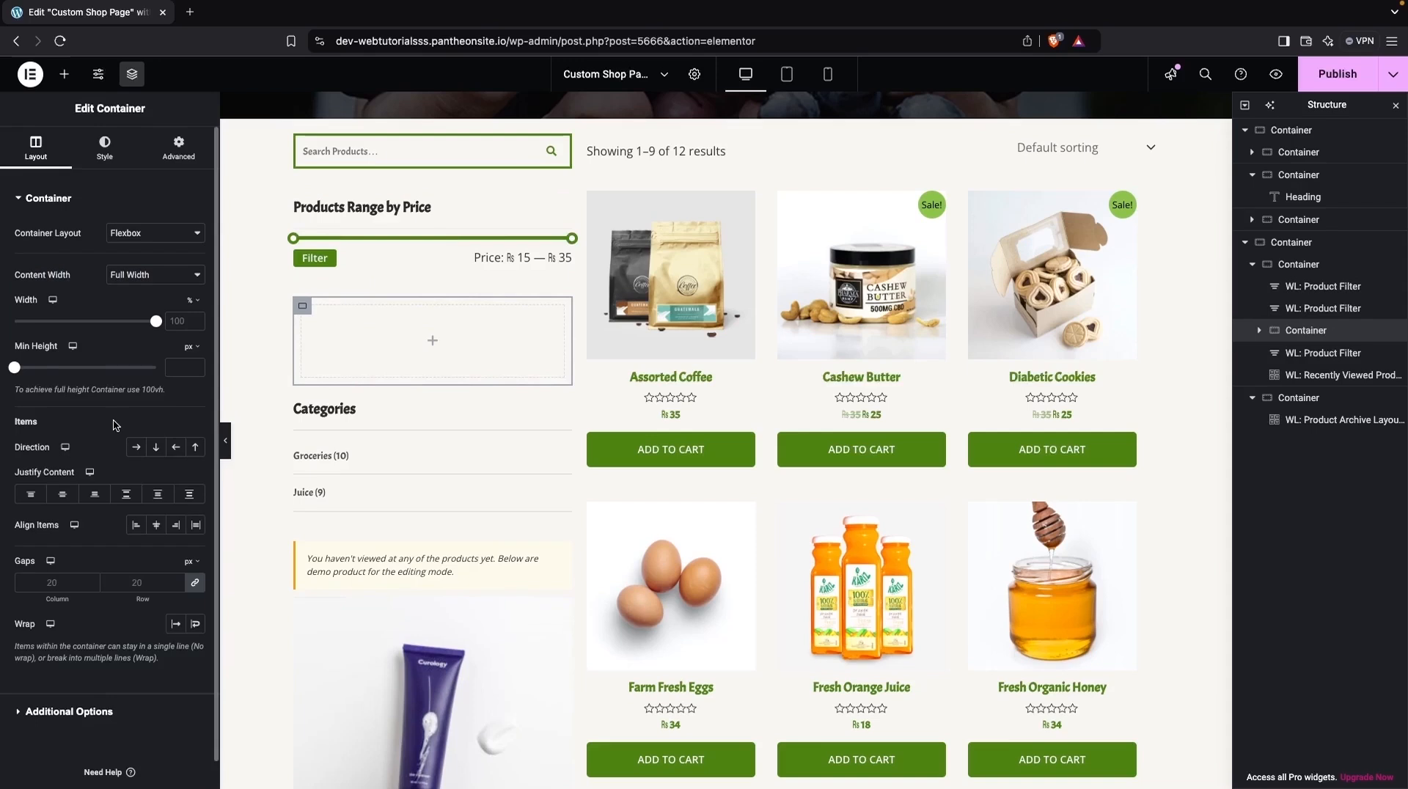
Set the new sidebar container's minimum height to 500 px.
drag(19, 373, 66, 375)
click(202, 366)
key(Up)
key(Up)
key(Up)
key(Up)
key(Up)
key(Up)
key(Up)
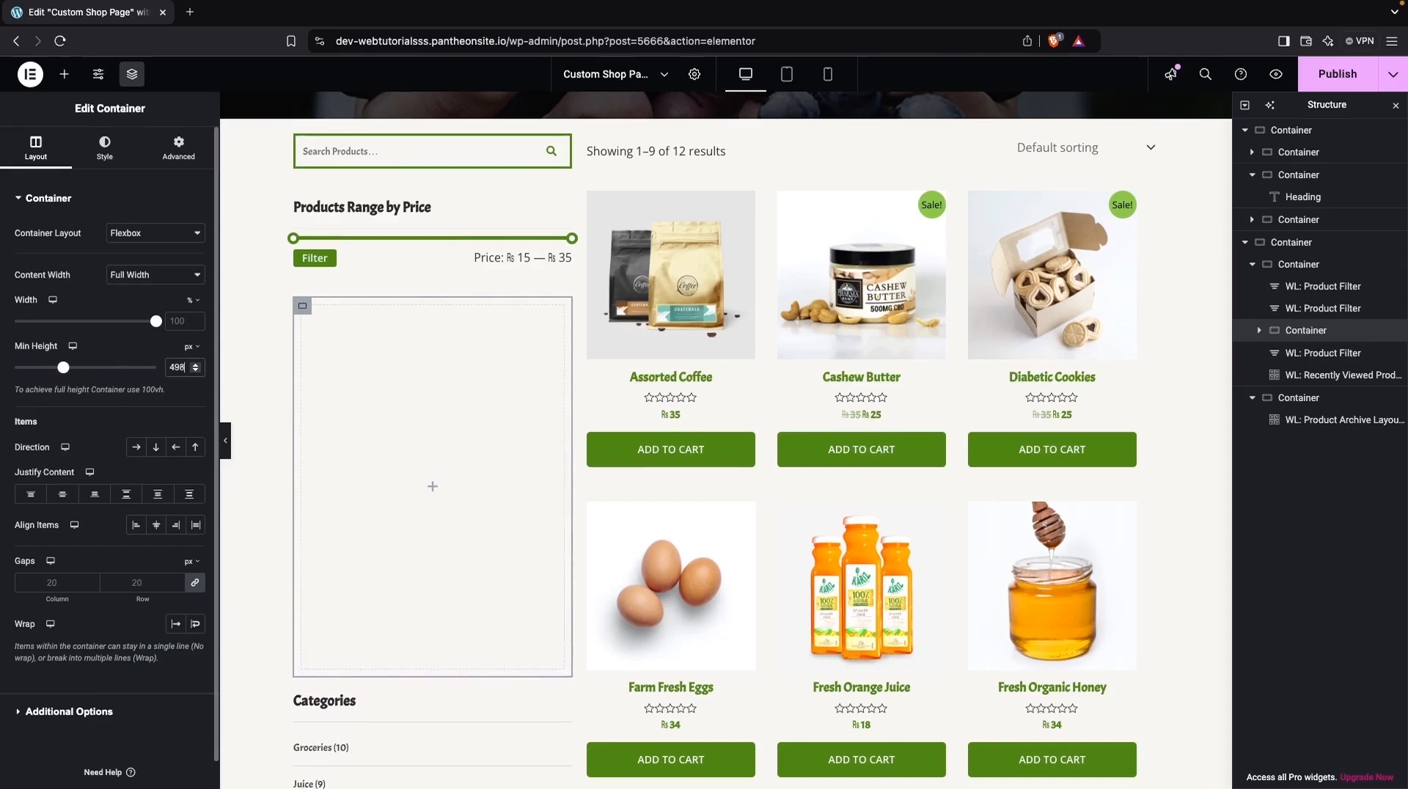
key(Up)
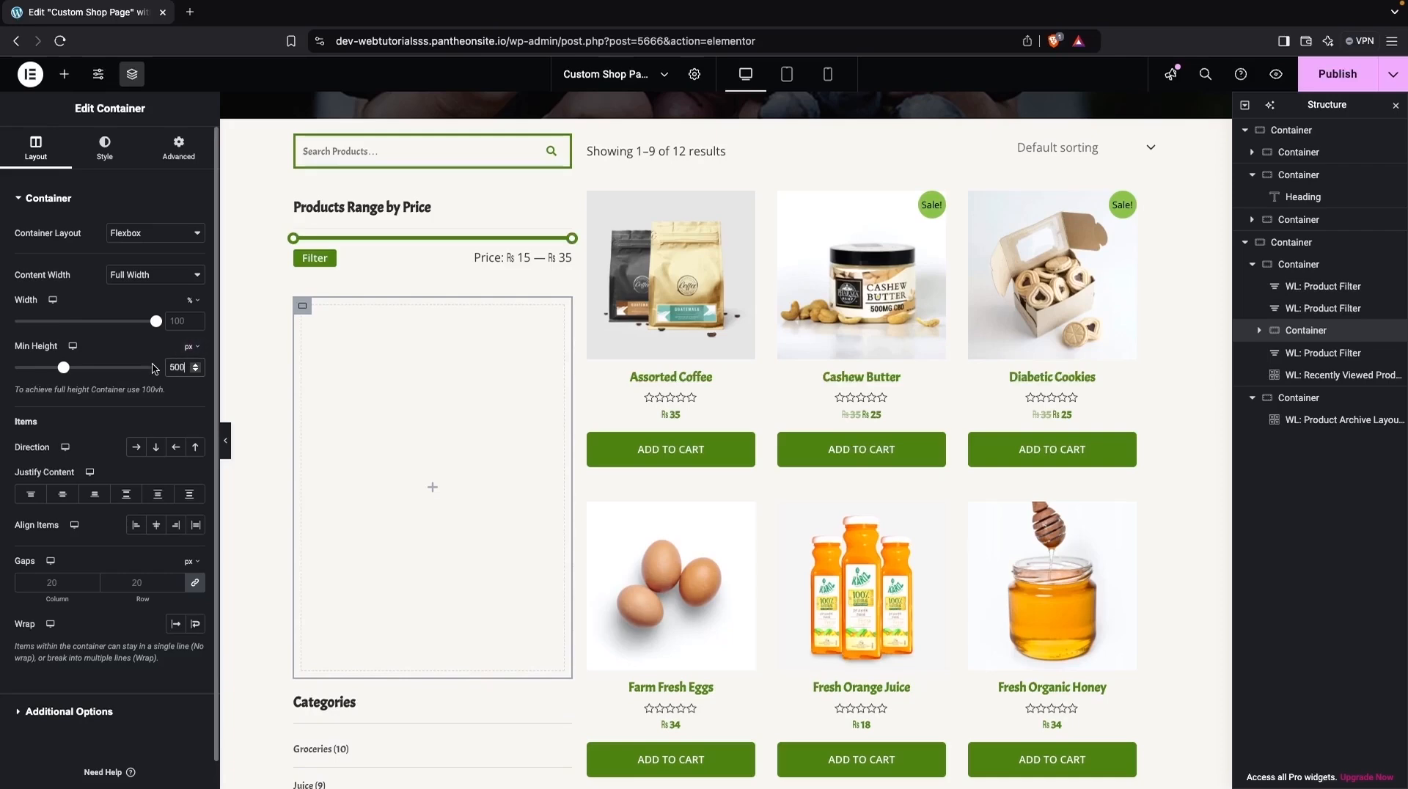
Add a Heading widget inside the new sidebar container with the title "50% Off Sale".
click(64, 74)
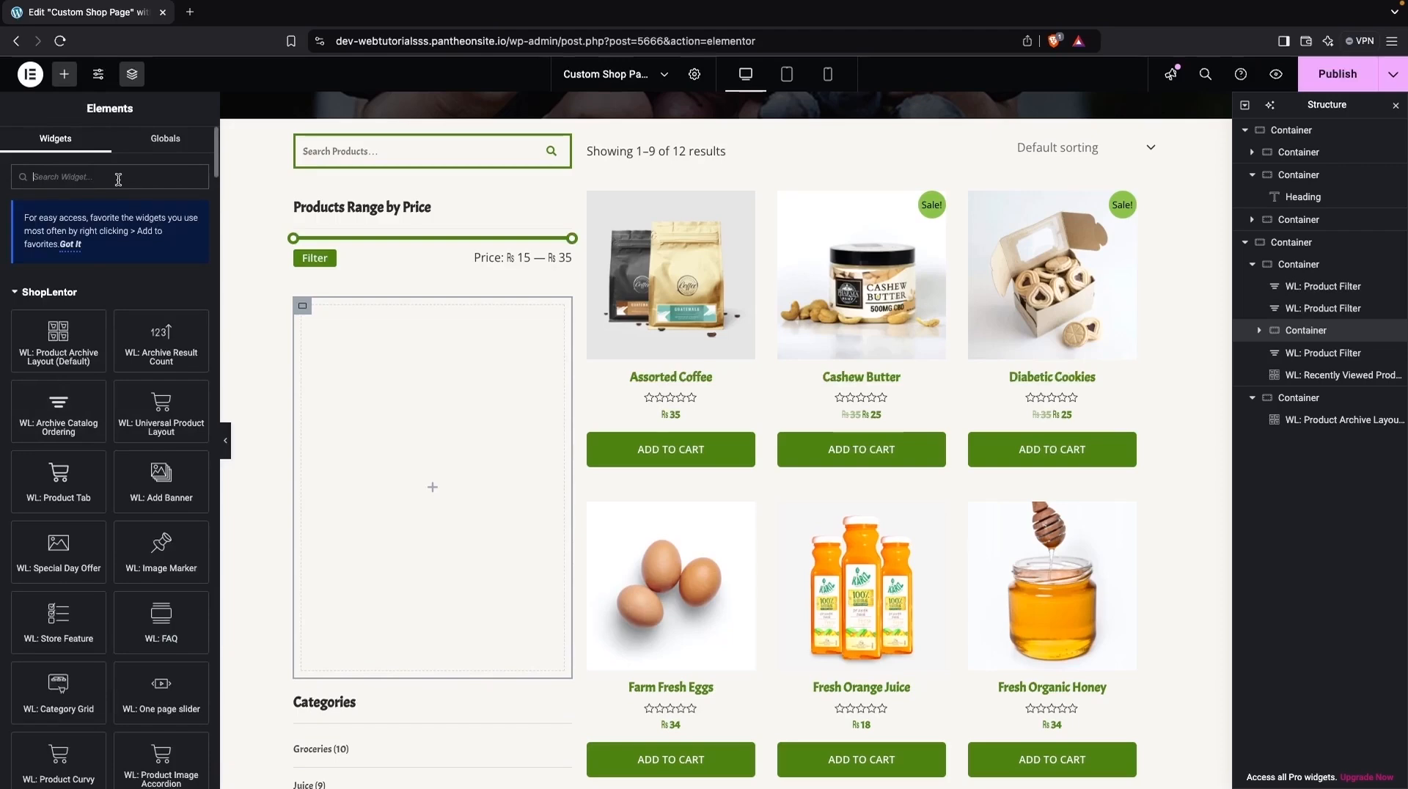
text(heading)
drag(58, 352, 459, 477)
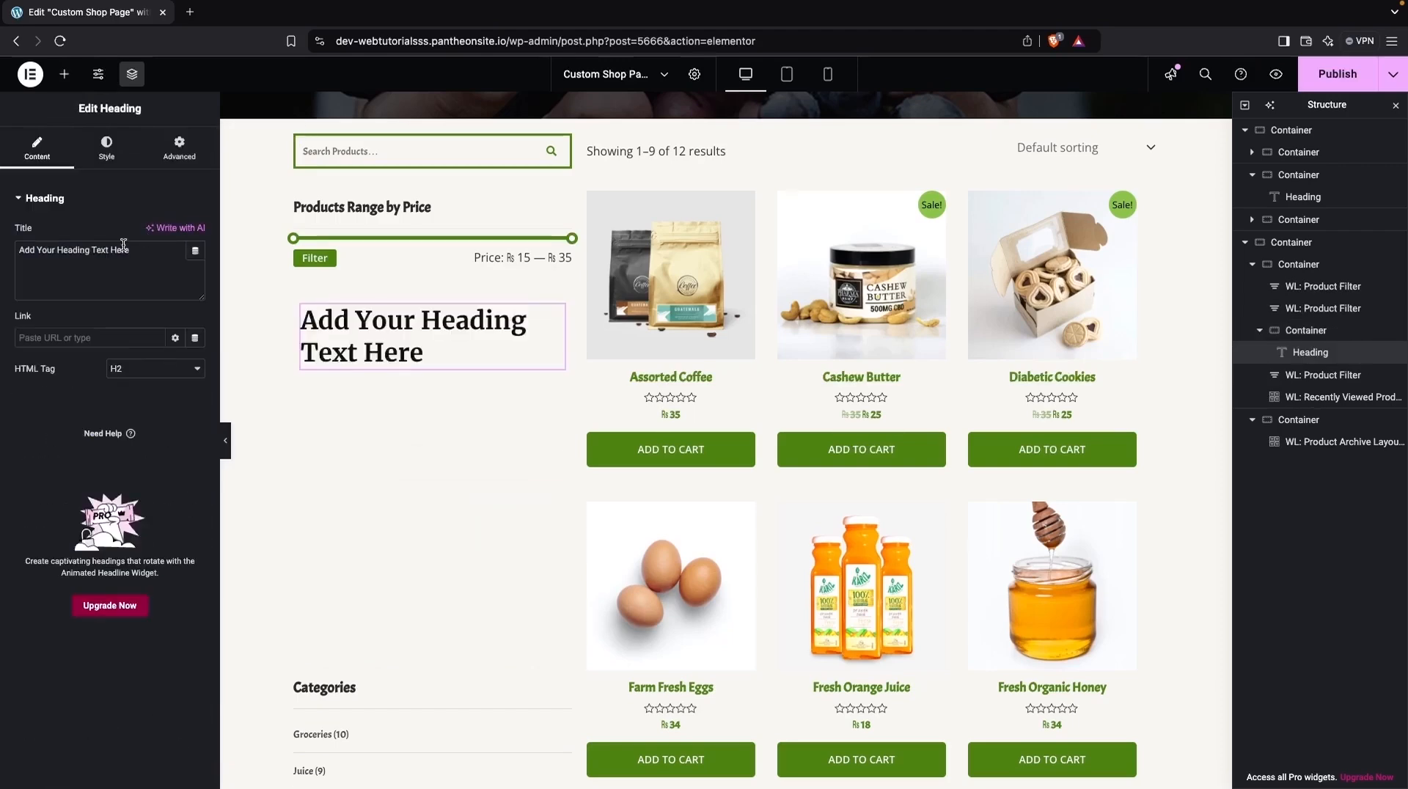
triple_click(126, 245)
text(50% O)
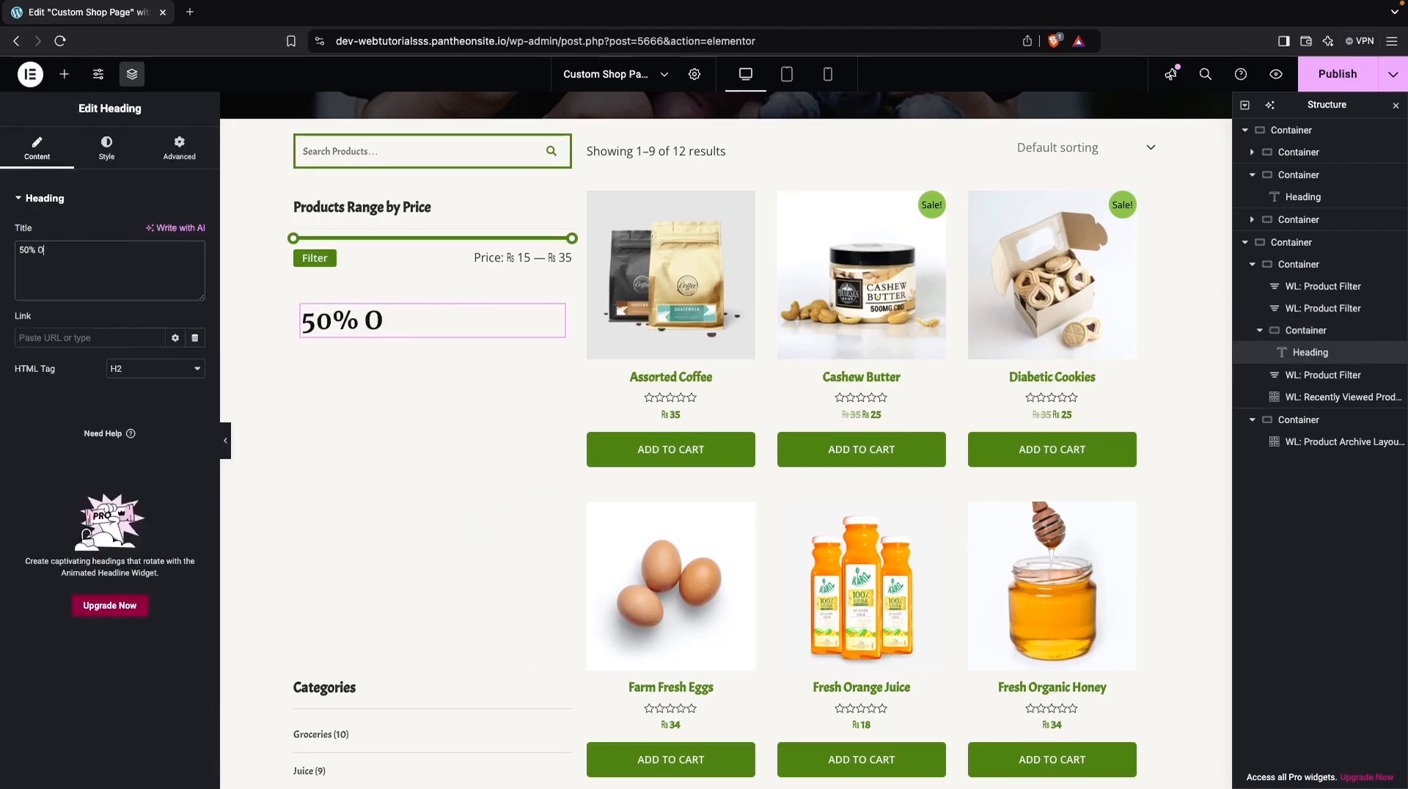
text(ff Sale)
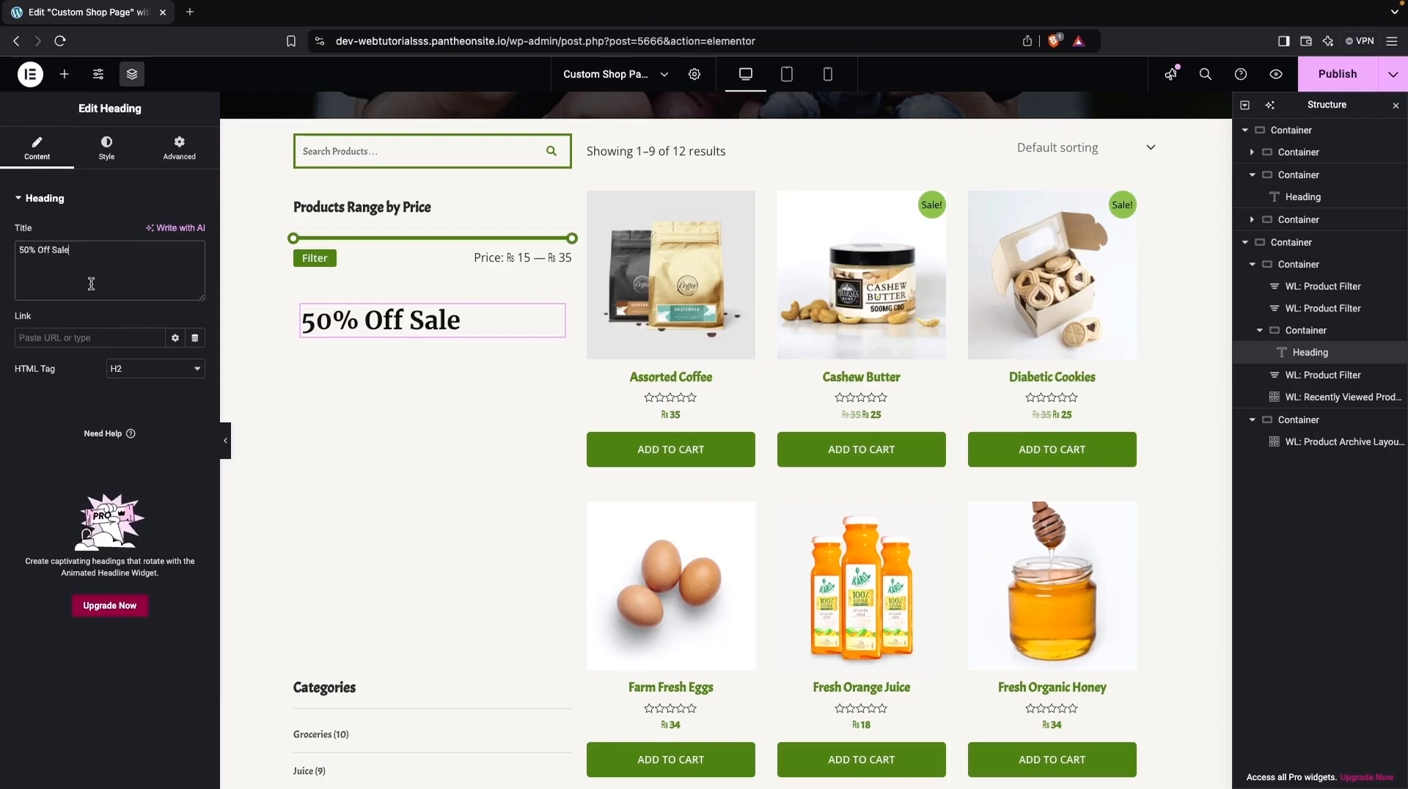
Center-align the "50% Off Sale" heading and set its container's justify content to Center.
click(107, 141)
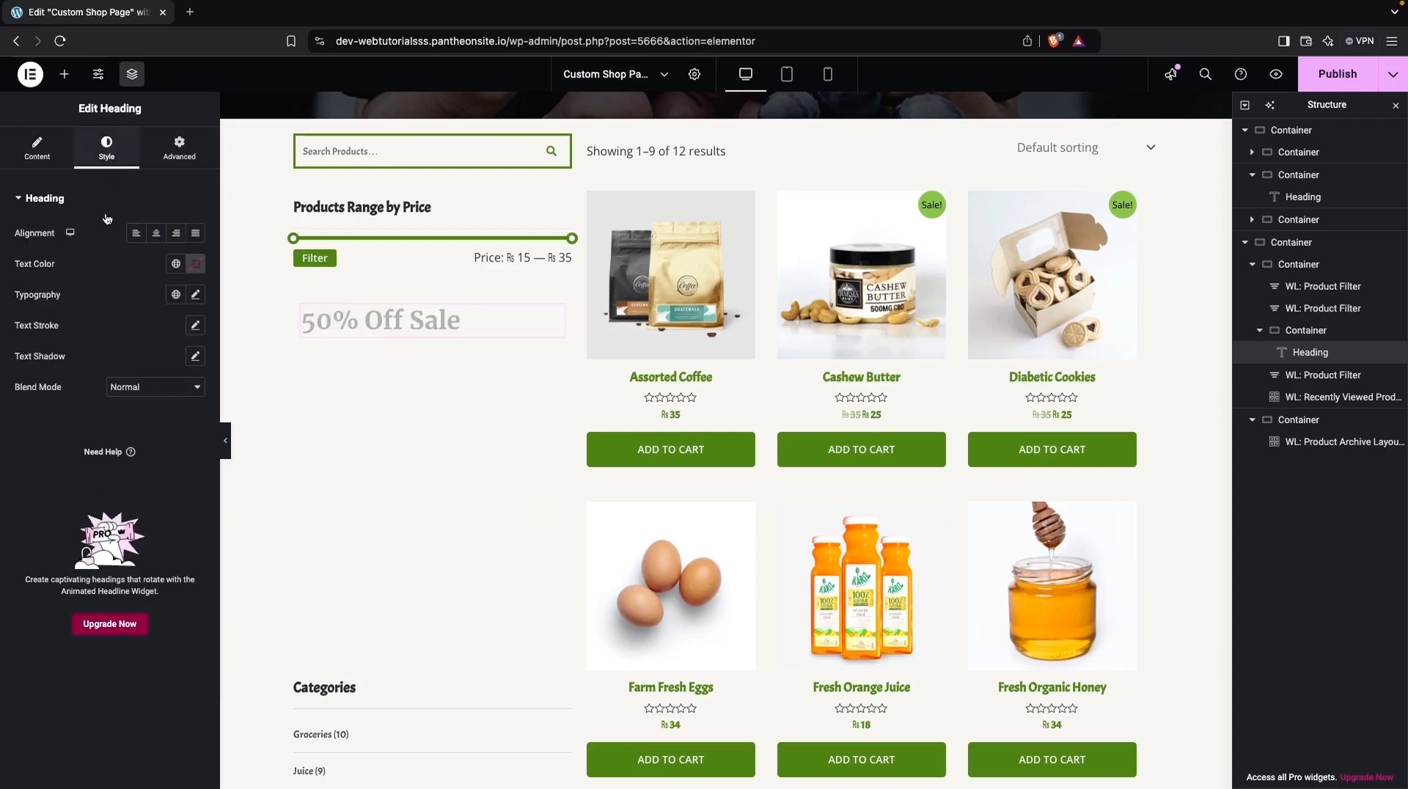
click(155, 233)
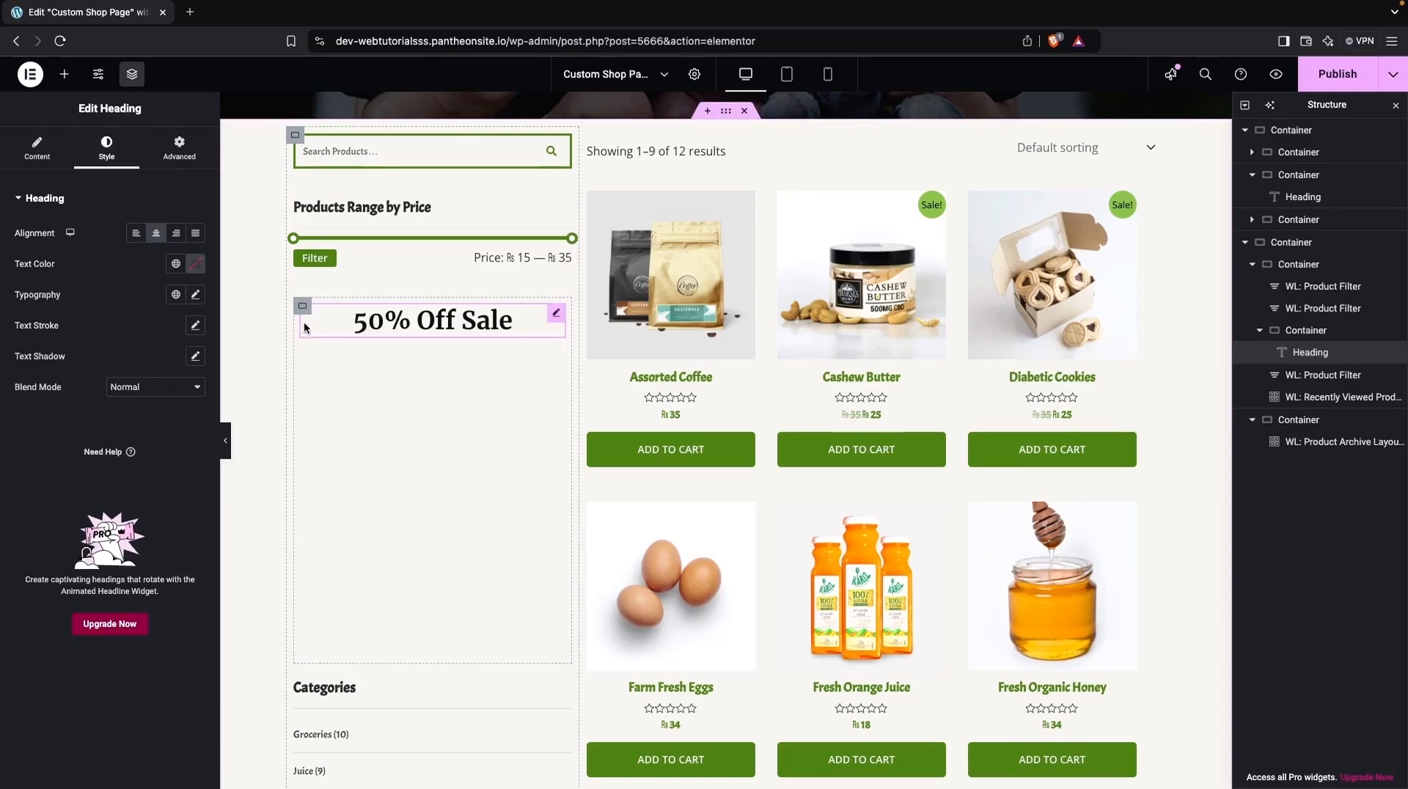
click(300, 307)
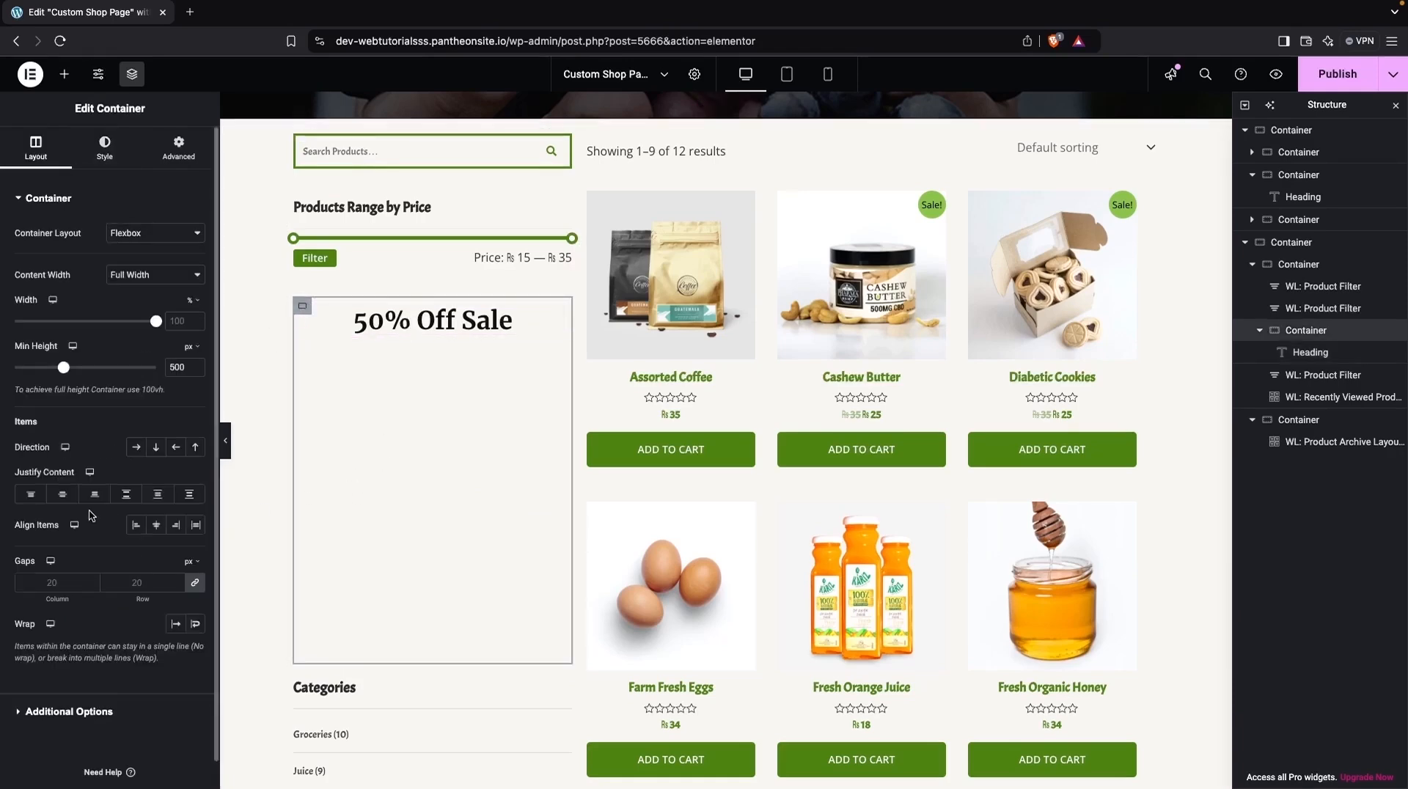
click(63, 494)
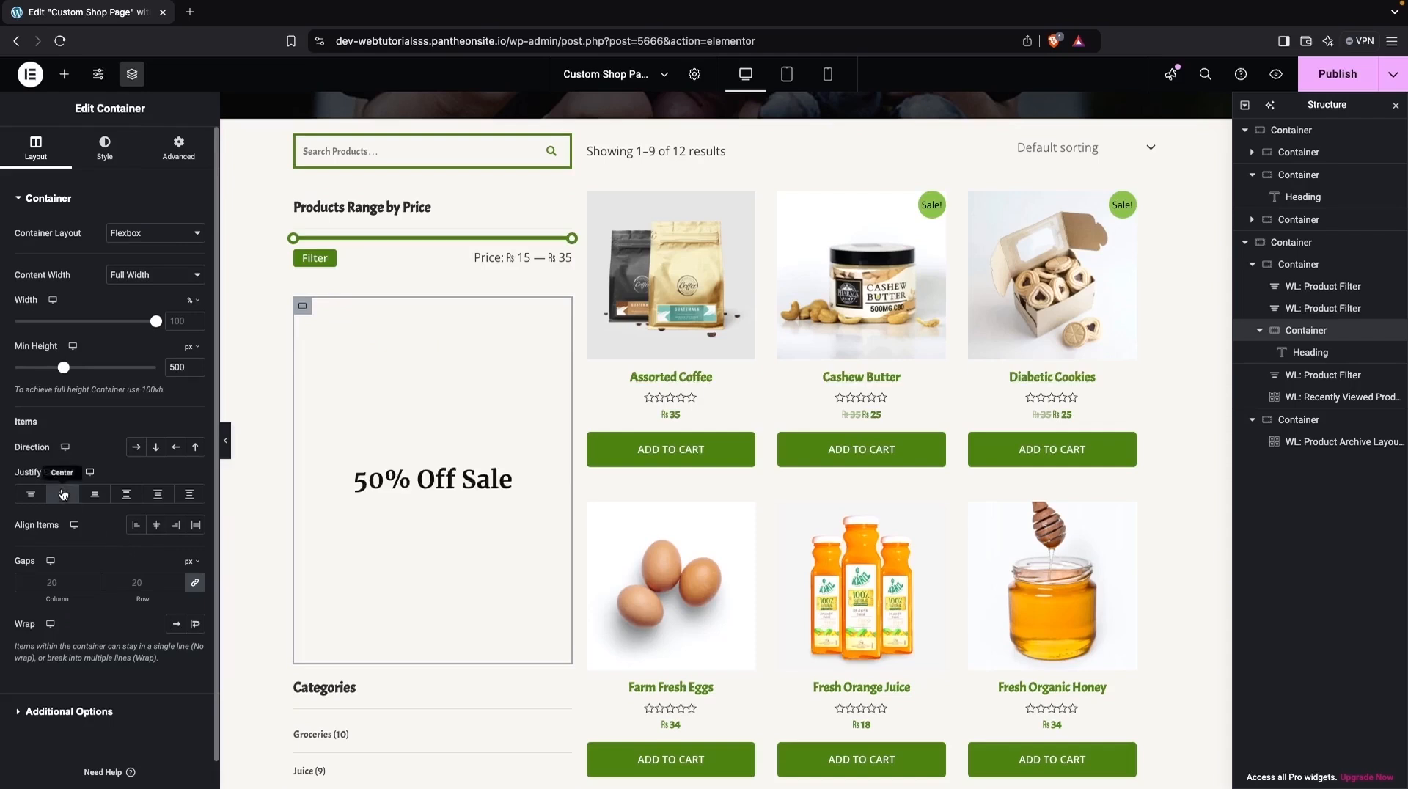
Give the 50% Off Sale container a classic background with the image image-01.jpg from the media library.
click(104, 148)
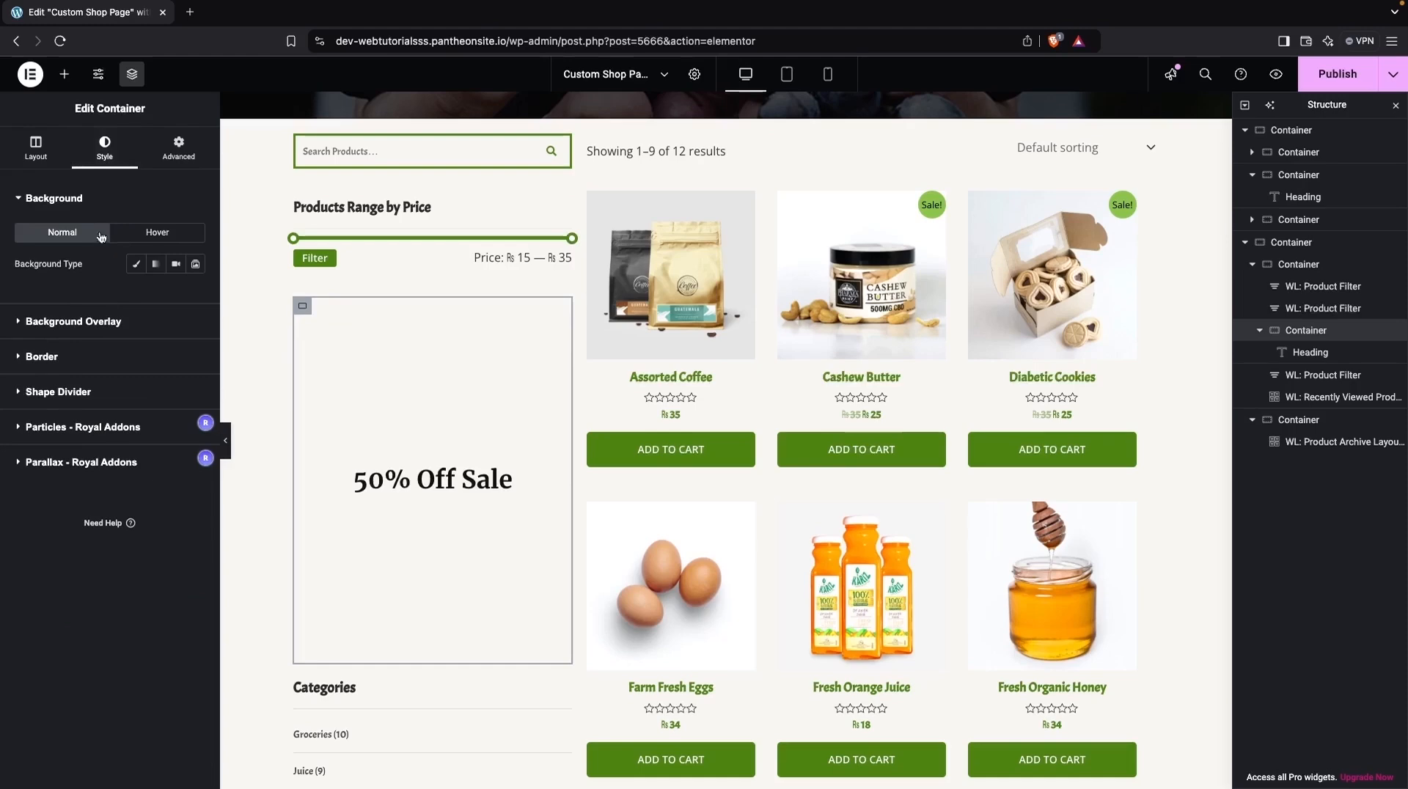
click(134, 266)
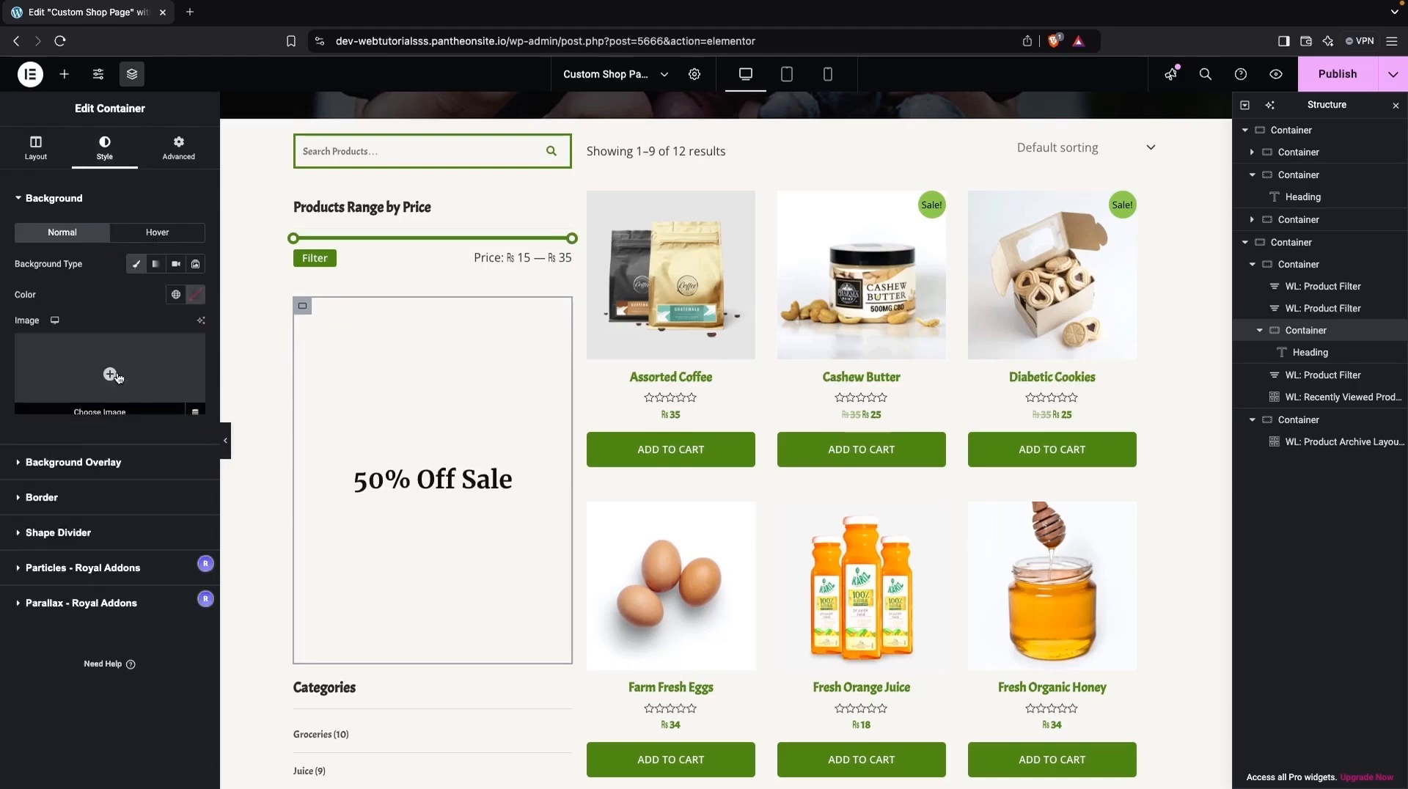
click(109, 369)
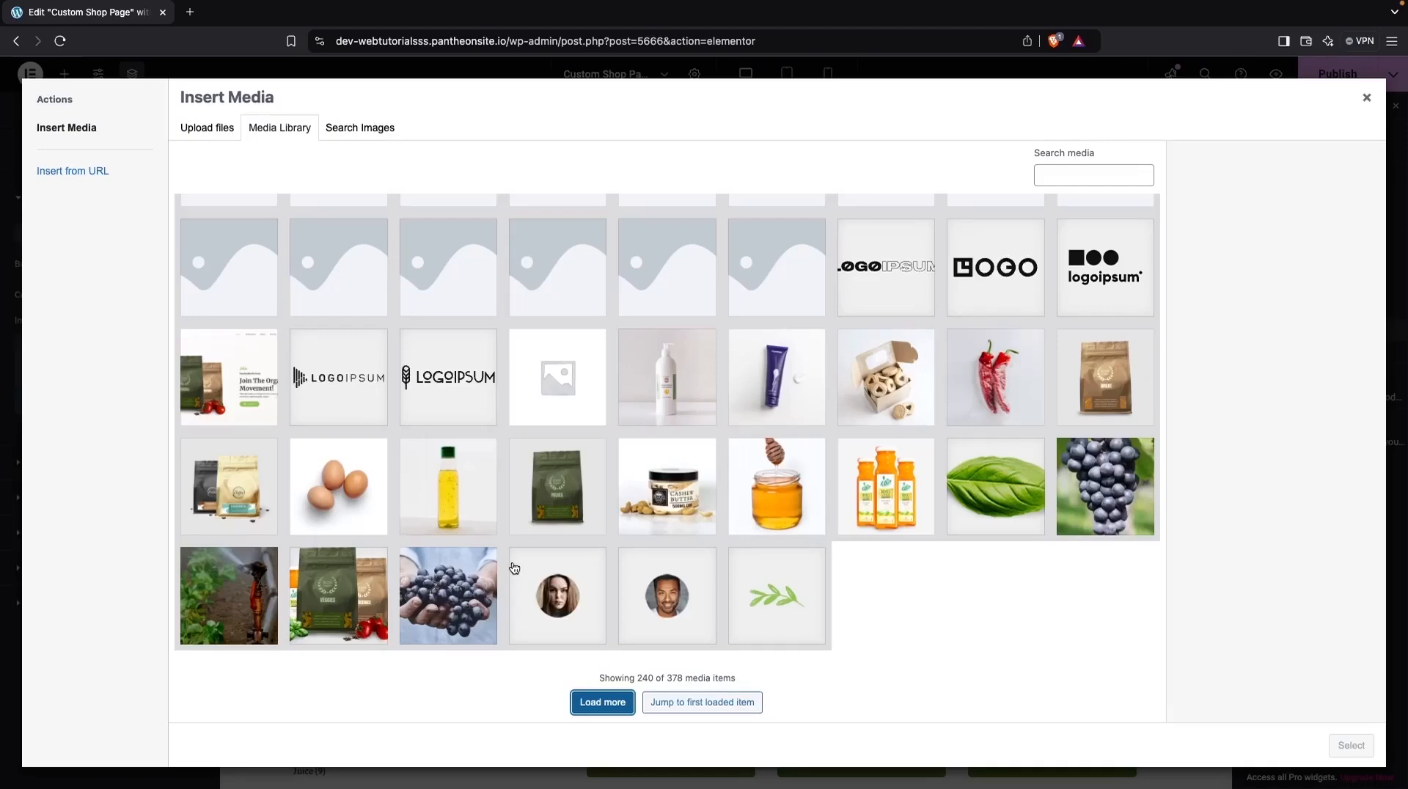
click(210, 578)
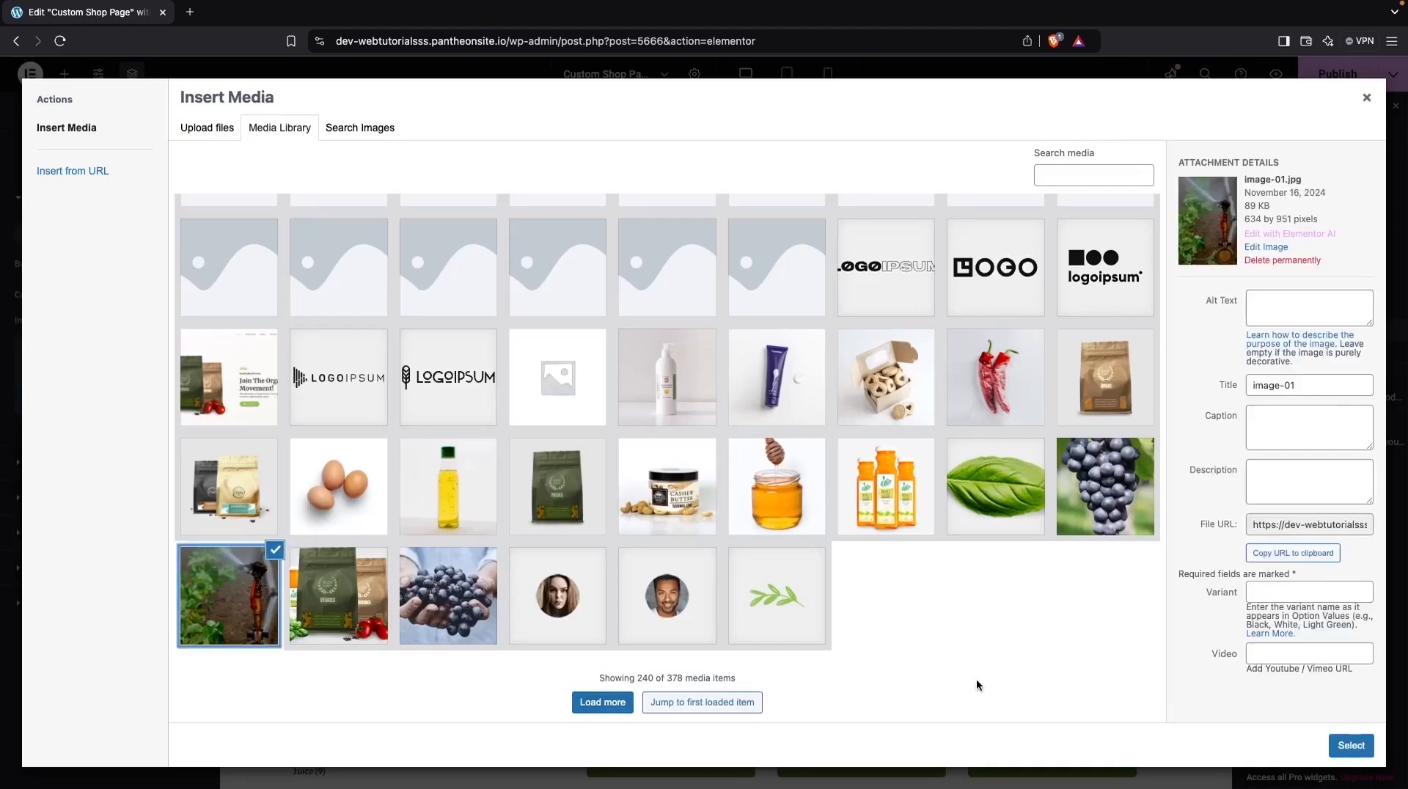
click(1351, 745)
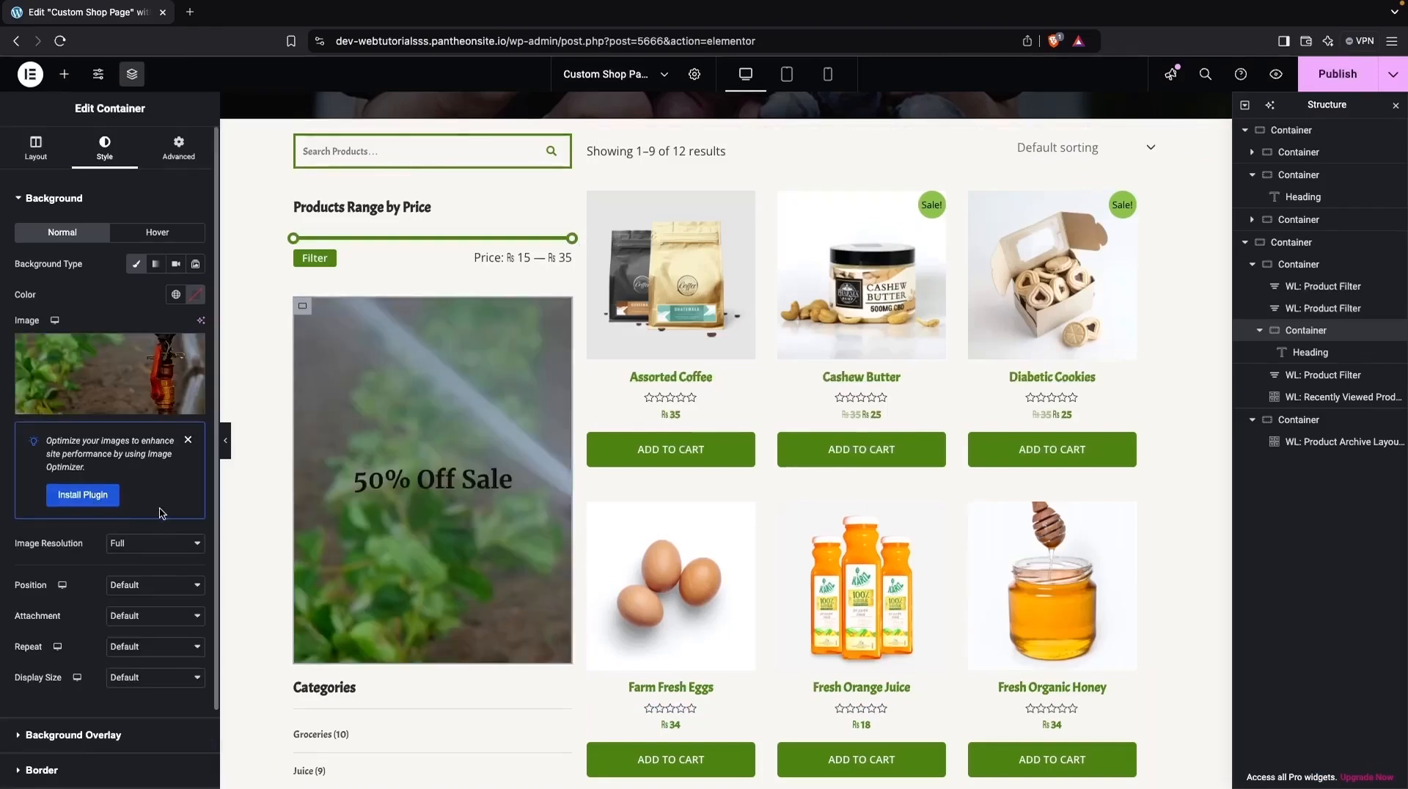
Set the sale container's background image position to Center Center, repeat to No-repeat and display size to Cover.
click(148, 585)
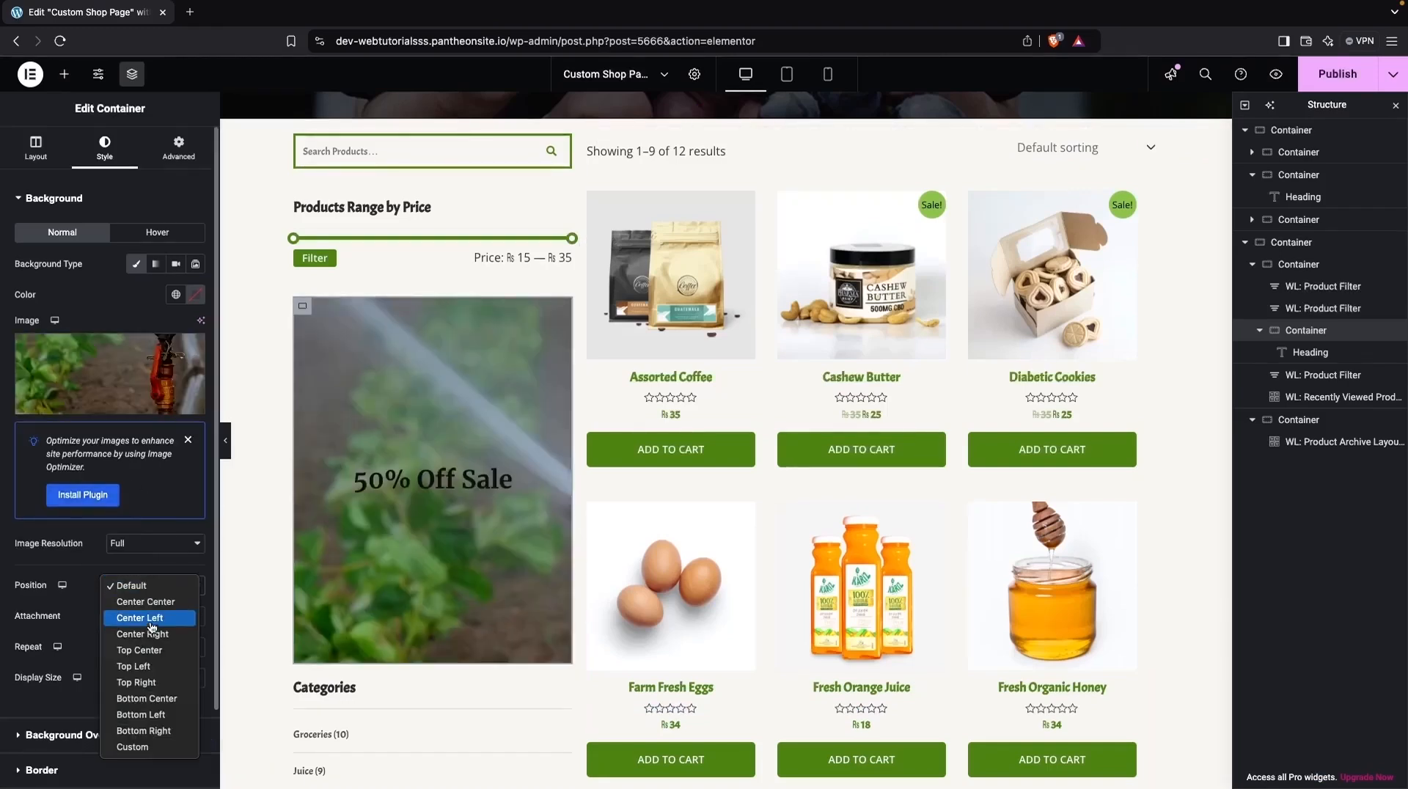
click(146, 601)
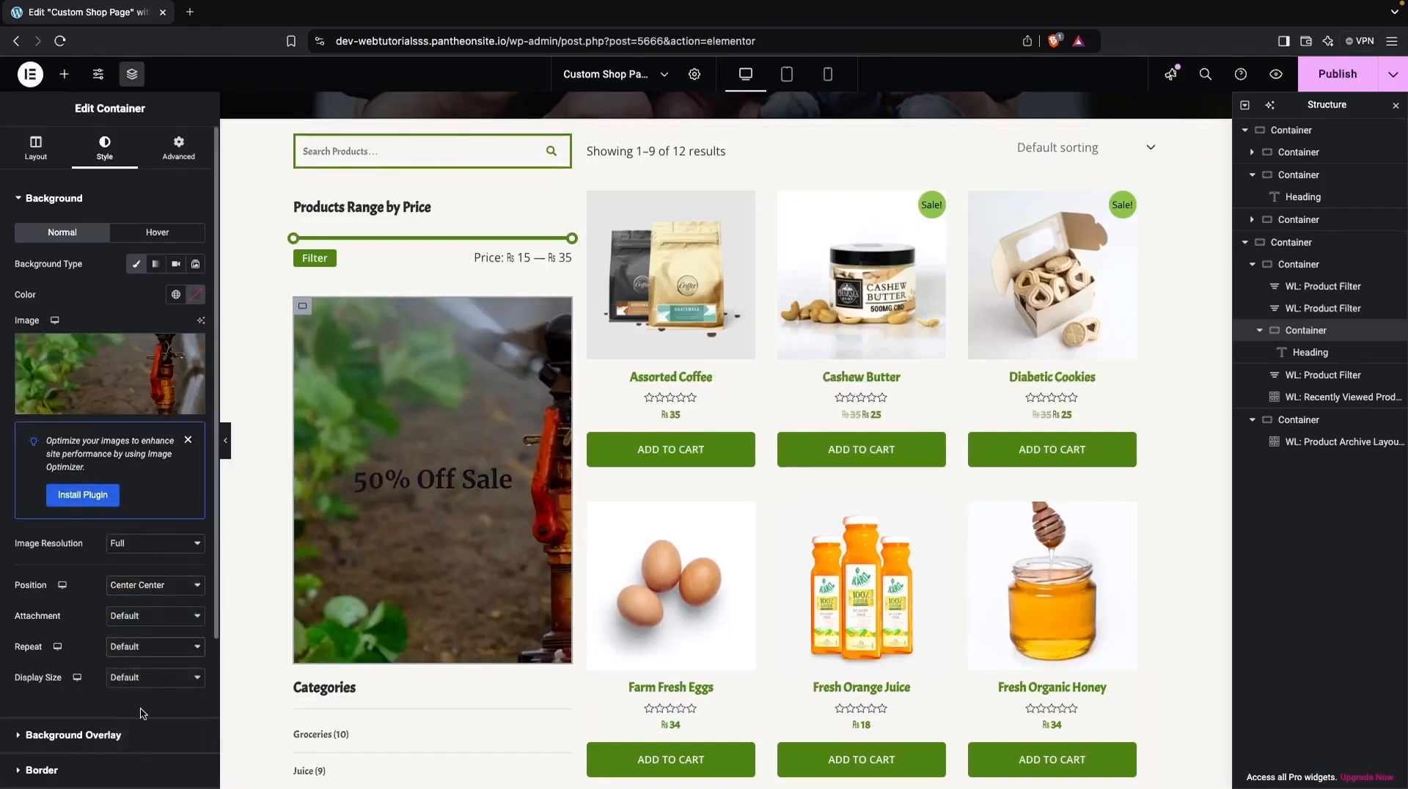
click(174, 650)
click(158, 663)
click(161, 678)
click(145, 712)
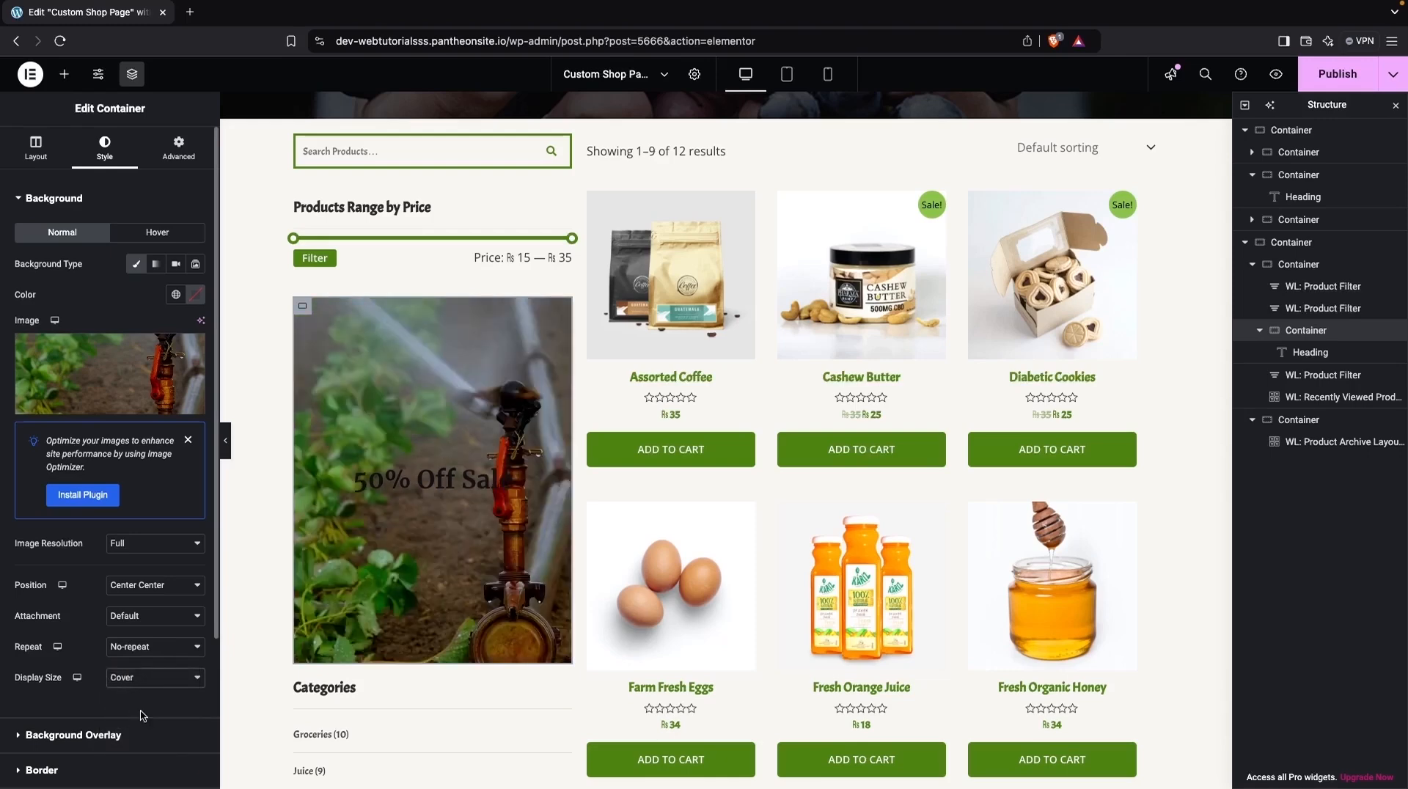
Add a classic background overlay in black to the sale container.
scroll(88, 539, down, 1)
scroll(89, 538, down, 3)
click(45, 639)
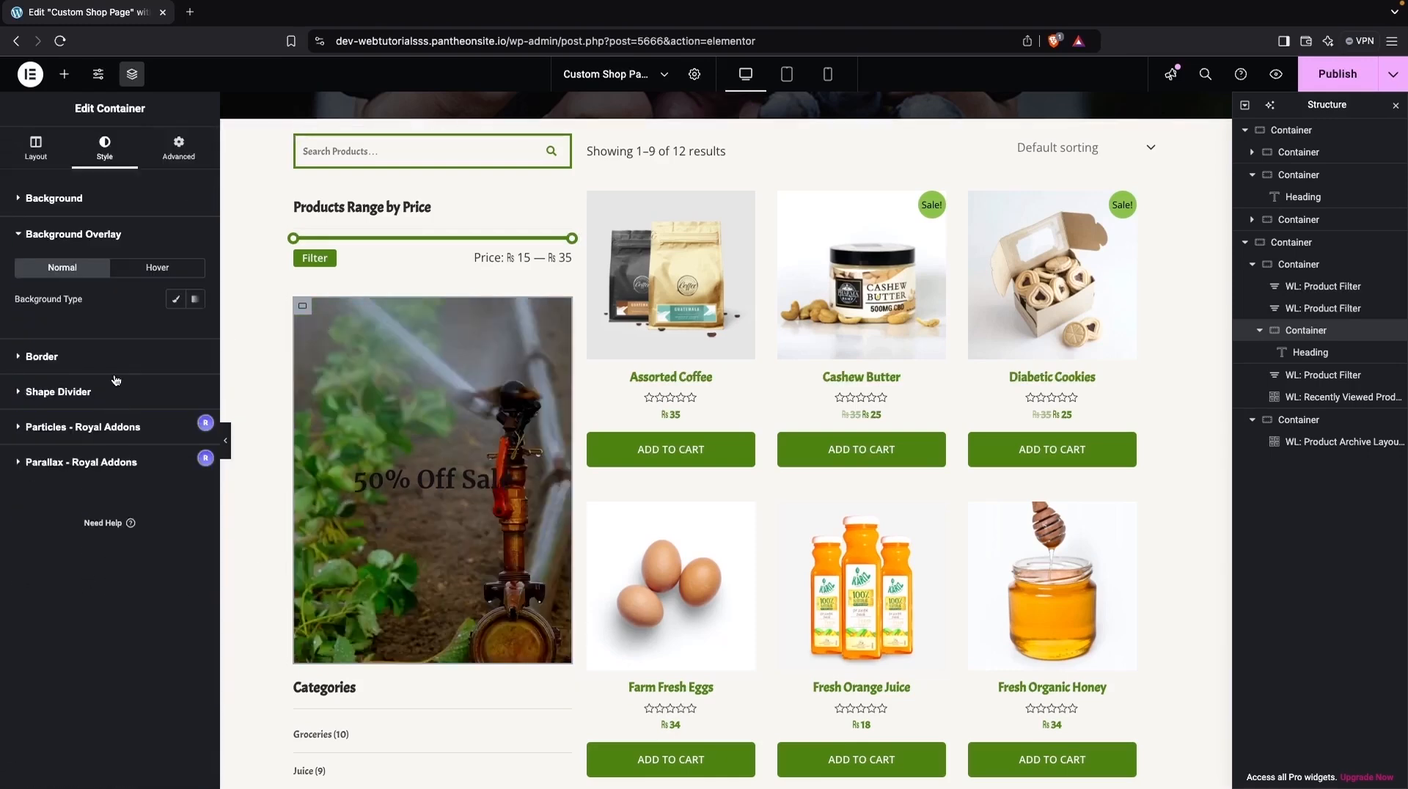
click(30, 358)
click(44, 236)
click(174, 300)
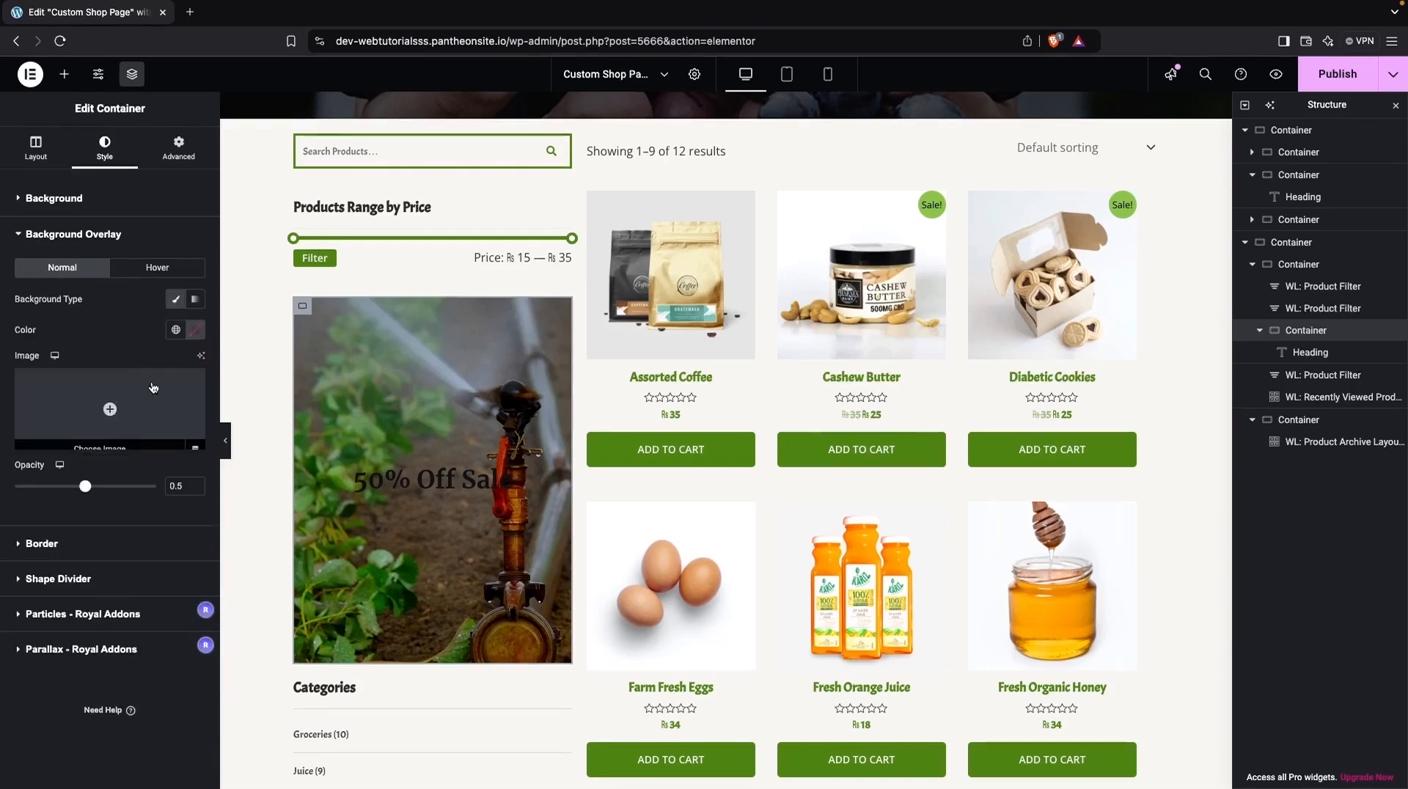
click(193, 331)
drag(195, 498, 101, 522)
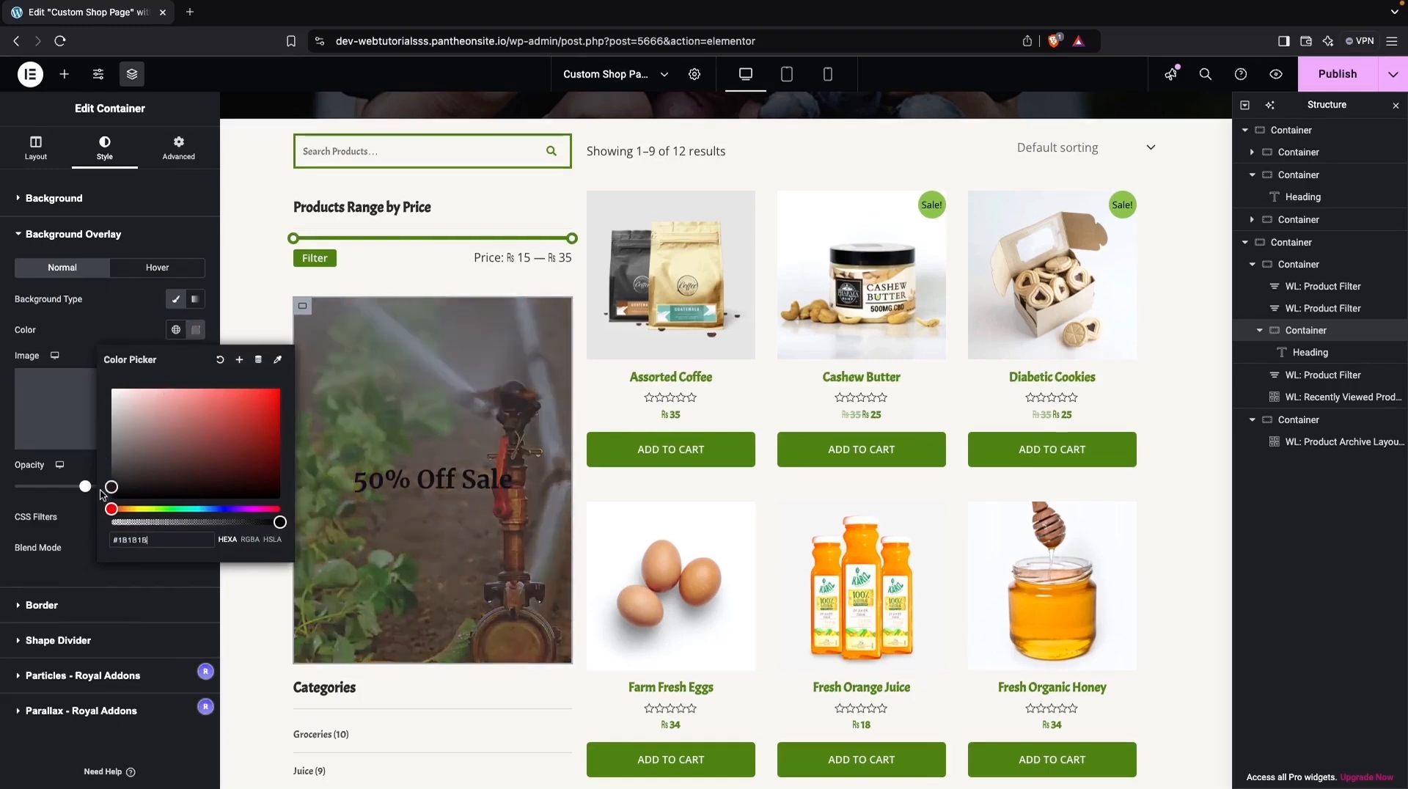
click(87, 353)
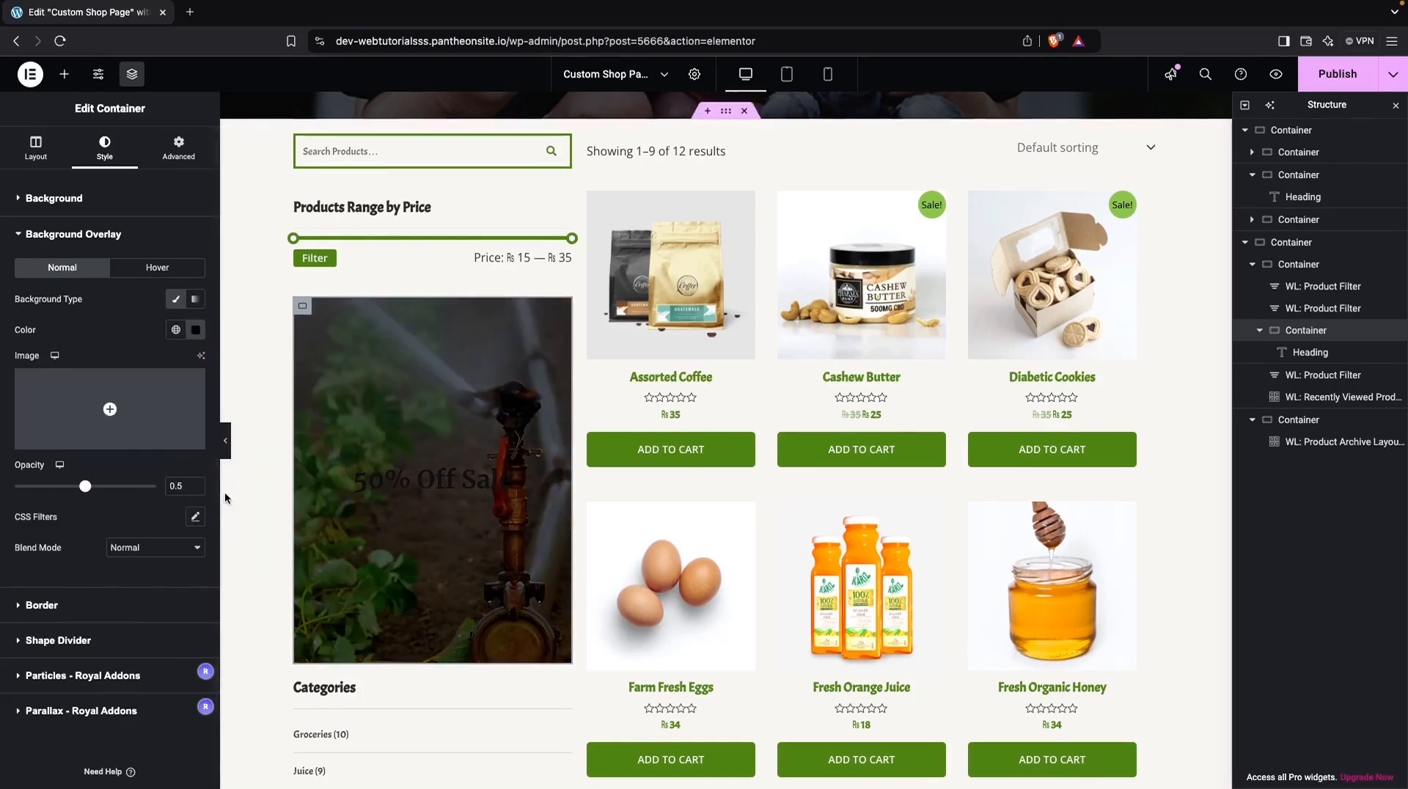
Set the font family of the "50% Off Sale" heading to Acme.
click(403, 490)
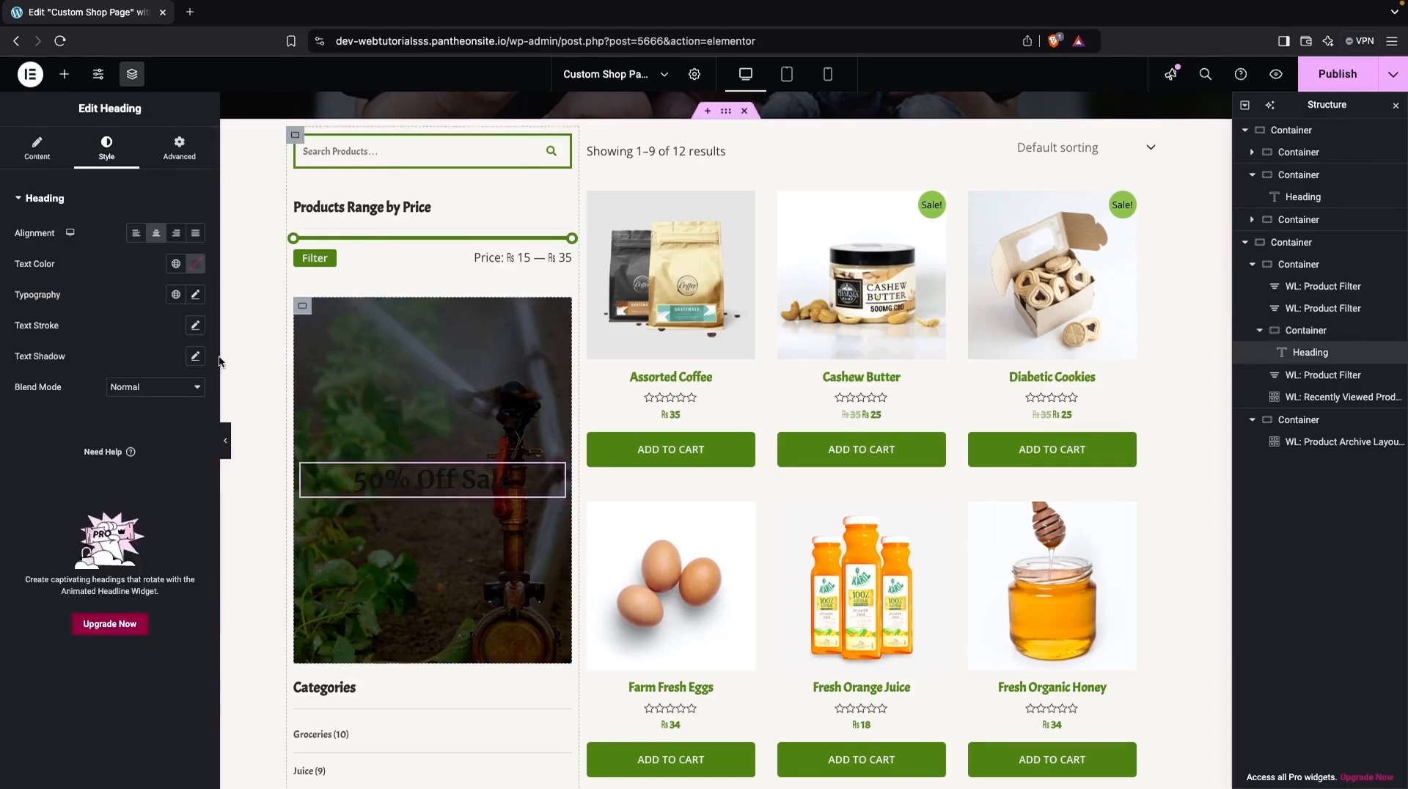
click(195, 294)
click(159, 366)
text(acme)
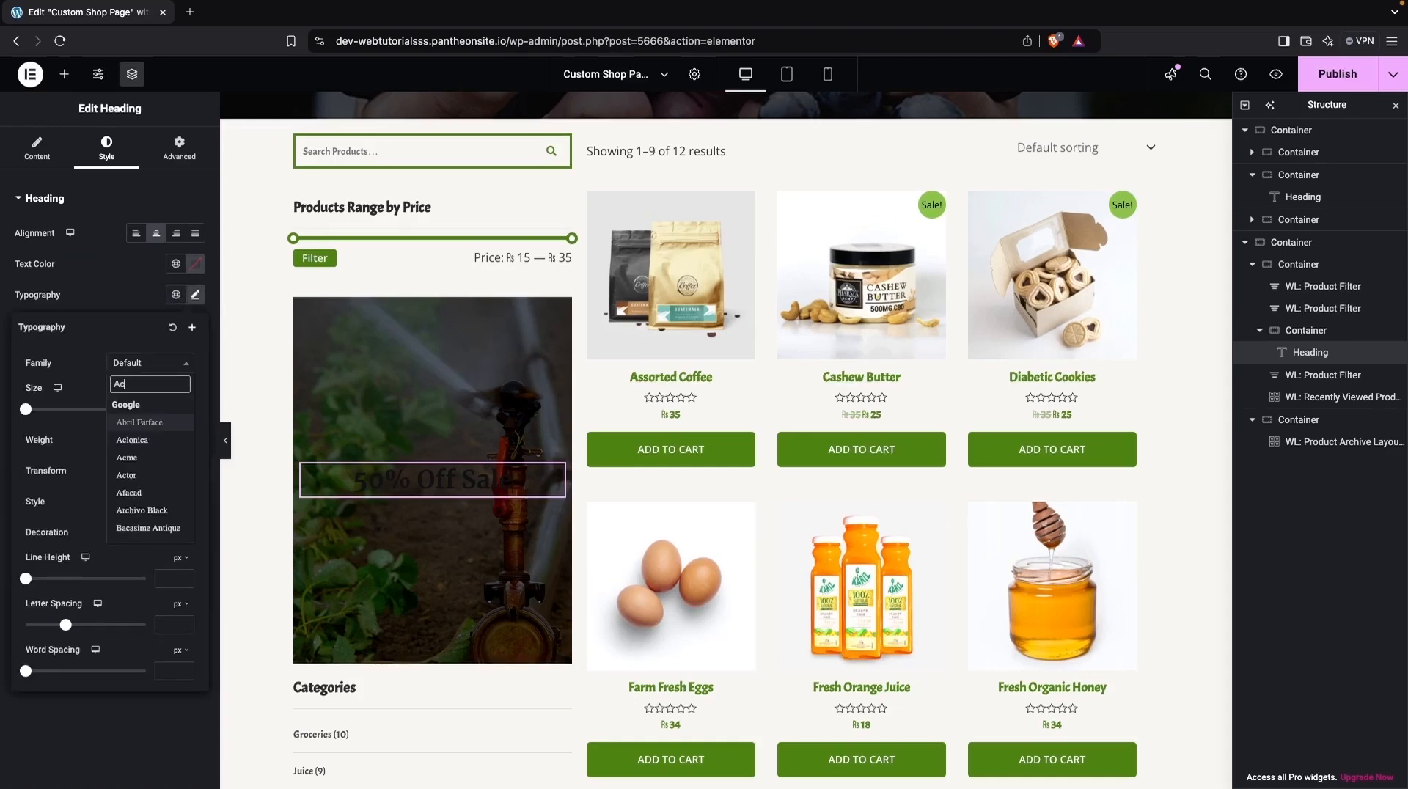
click(135, 421)
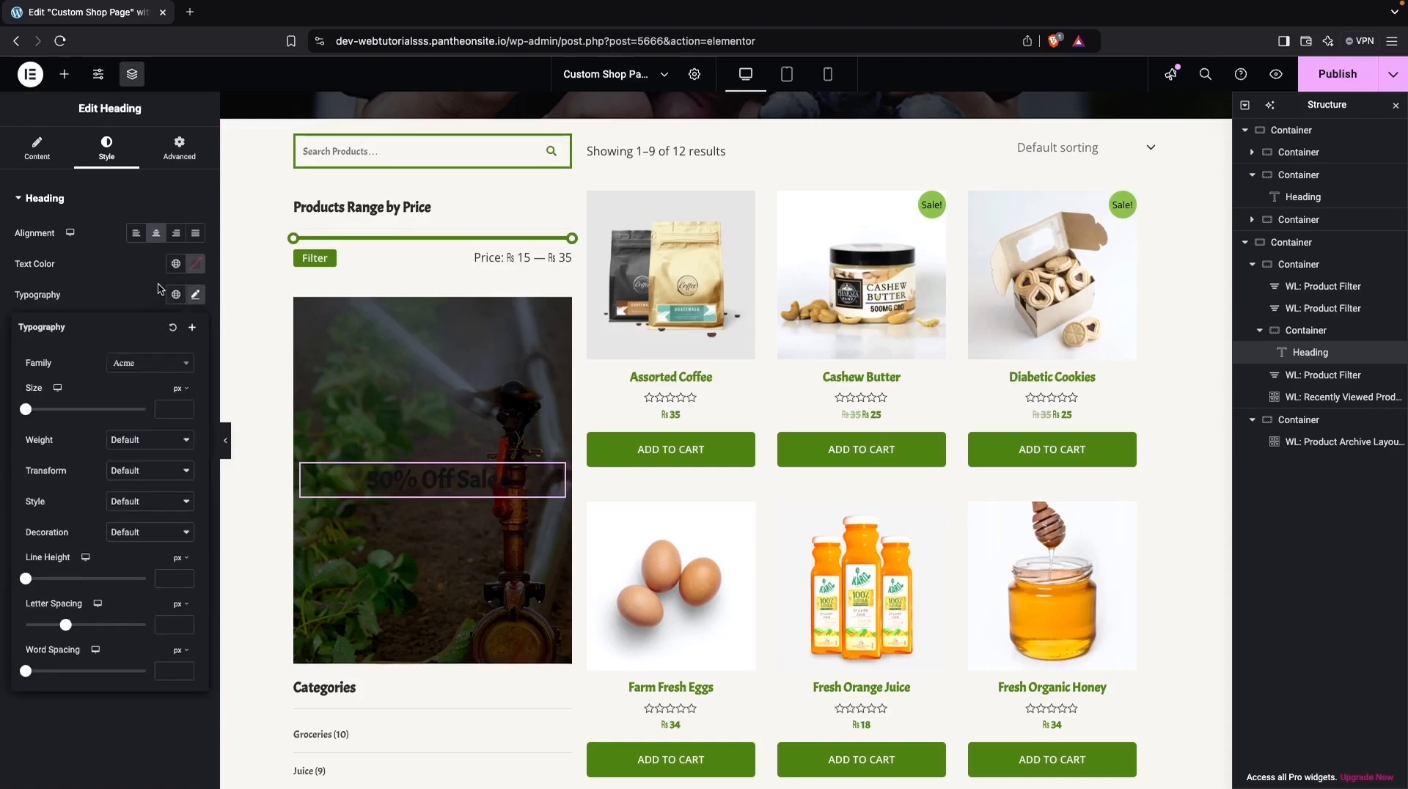
Set the "50% Off Sale" heading's text color to the fully opaque bright green #72CF0E.
click(196, 264)
text(#4D83133B)
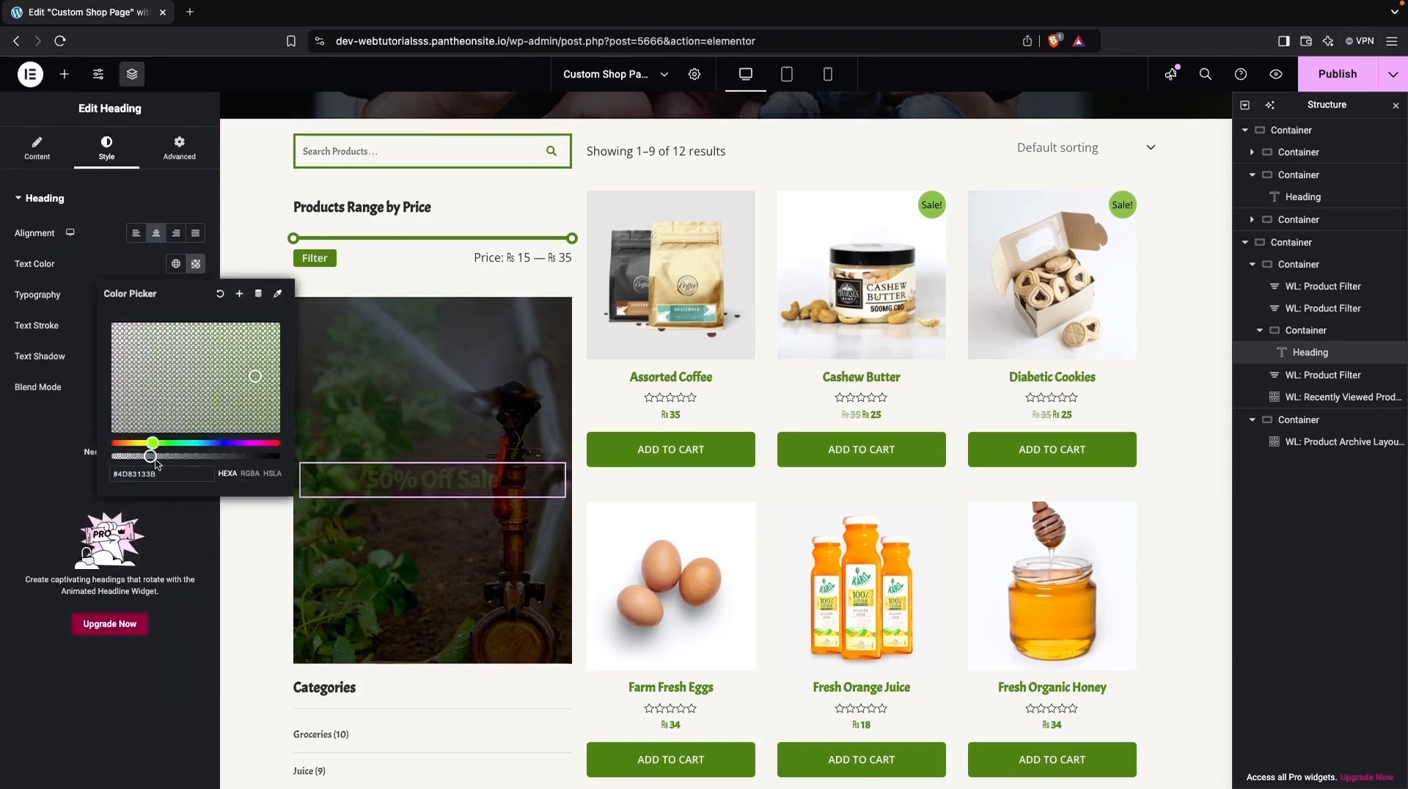
drag(151, 456, 279, 456)
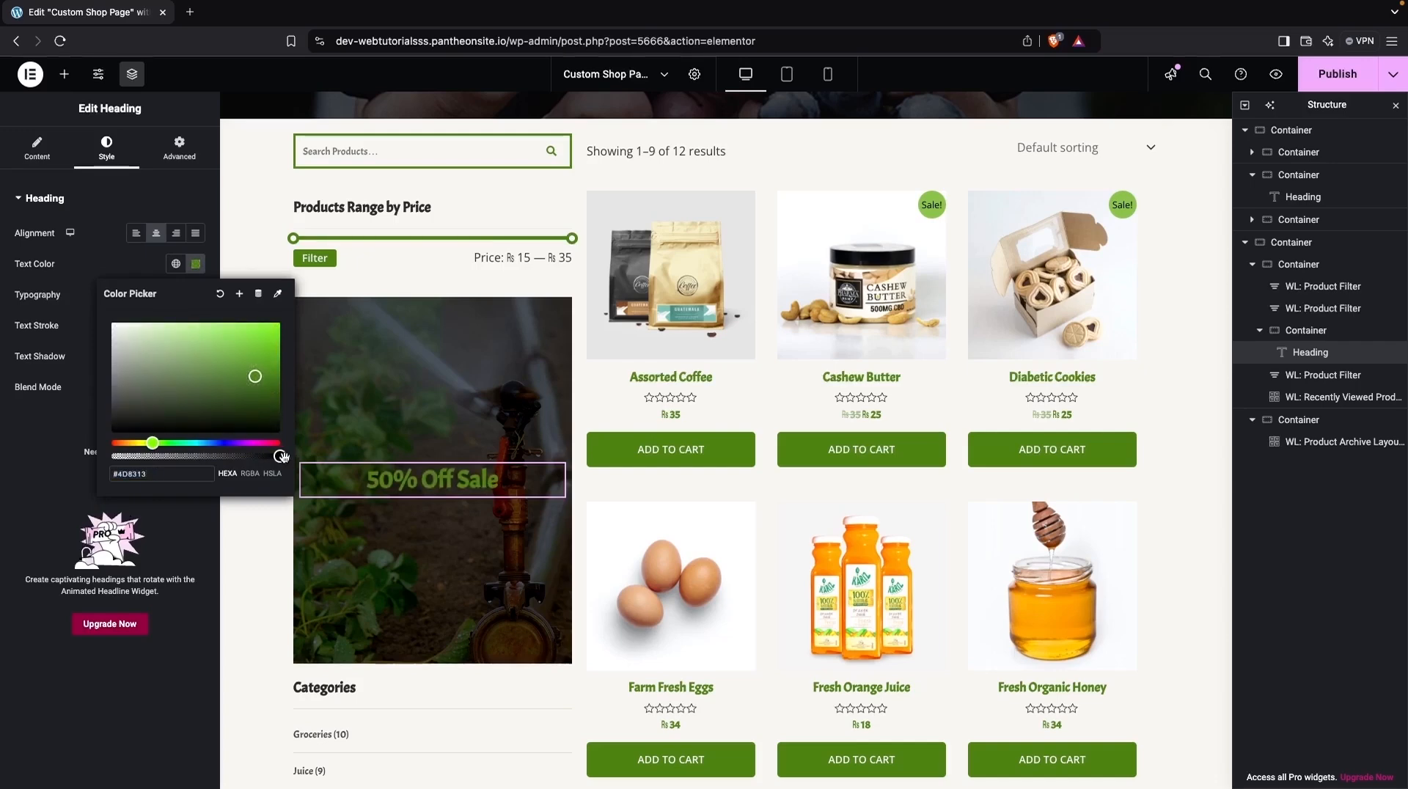
drag(256, 376, 267, 344)
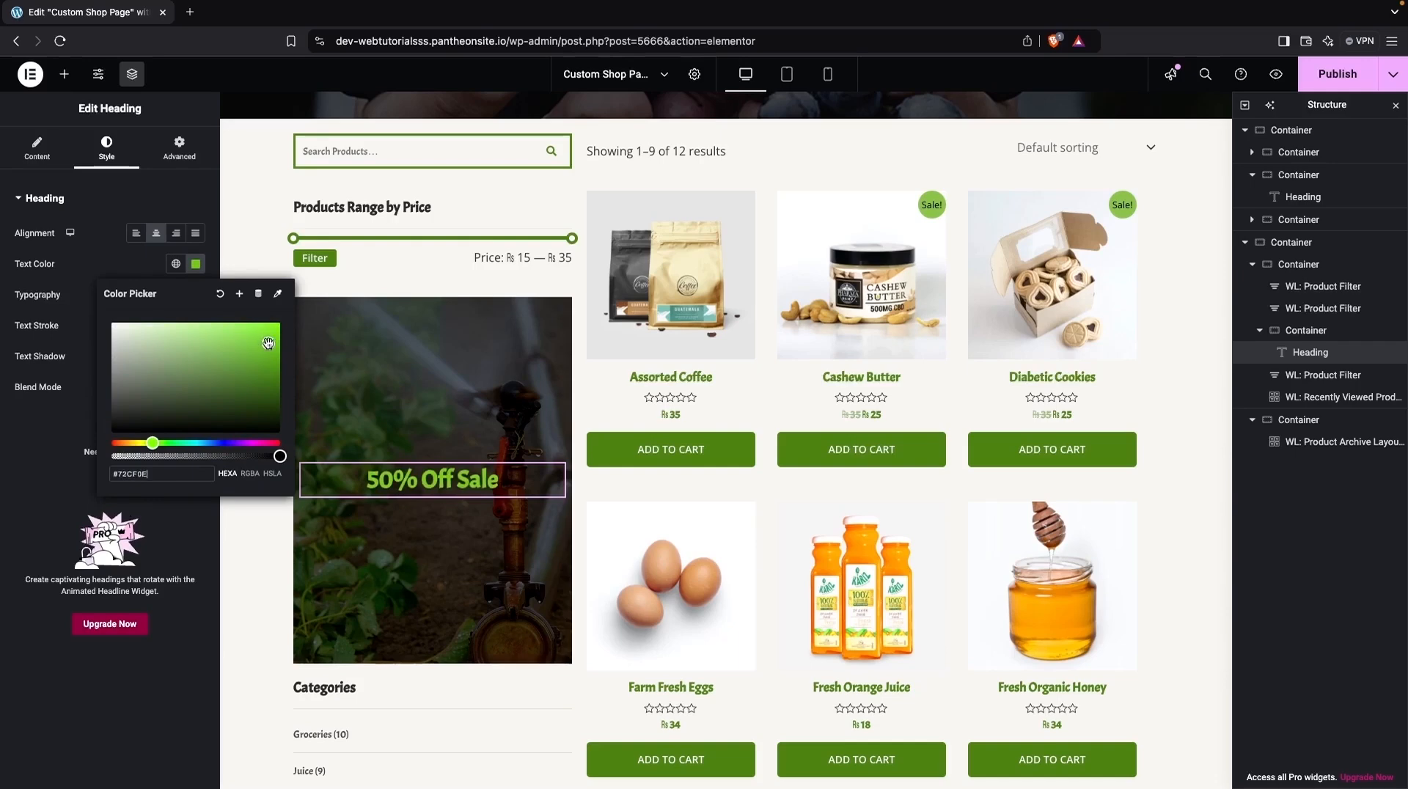
Unlink the sale container's margin values and set only its bottom margin to 20 px.
click(304, 306)
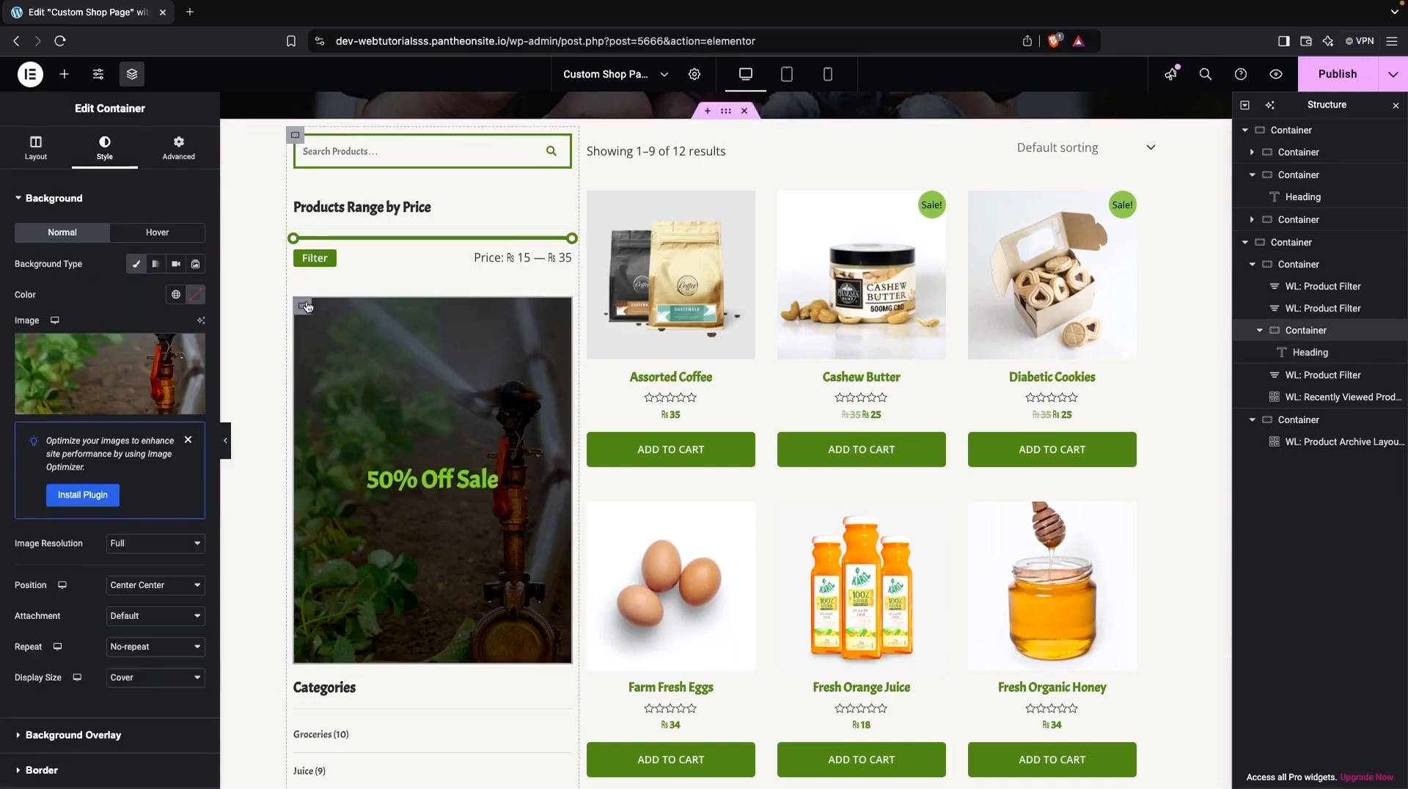
click(178, 146)
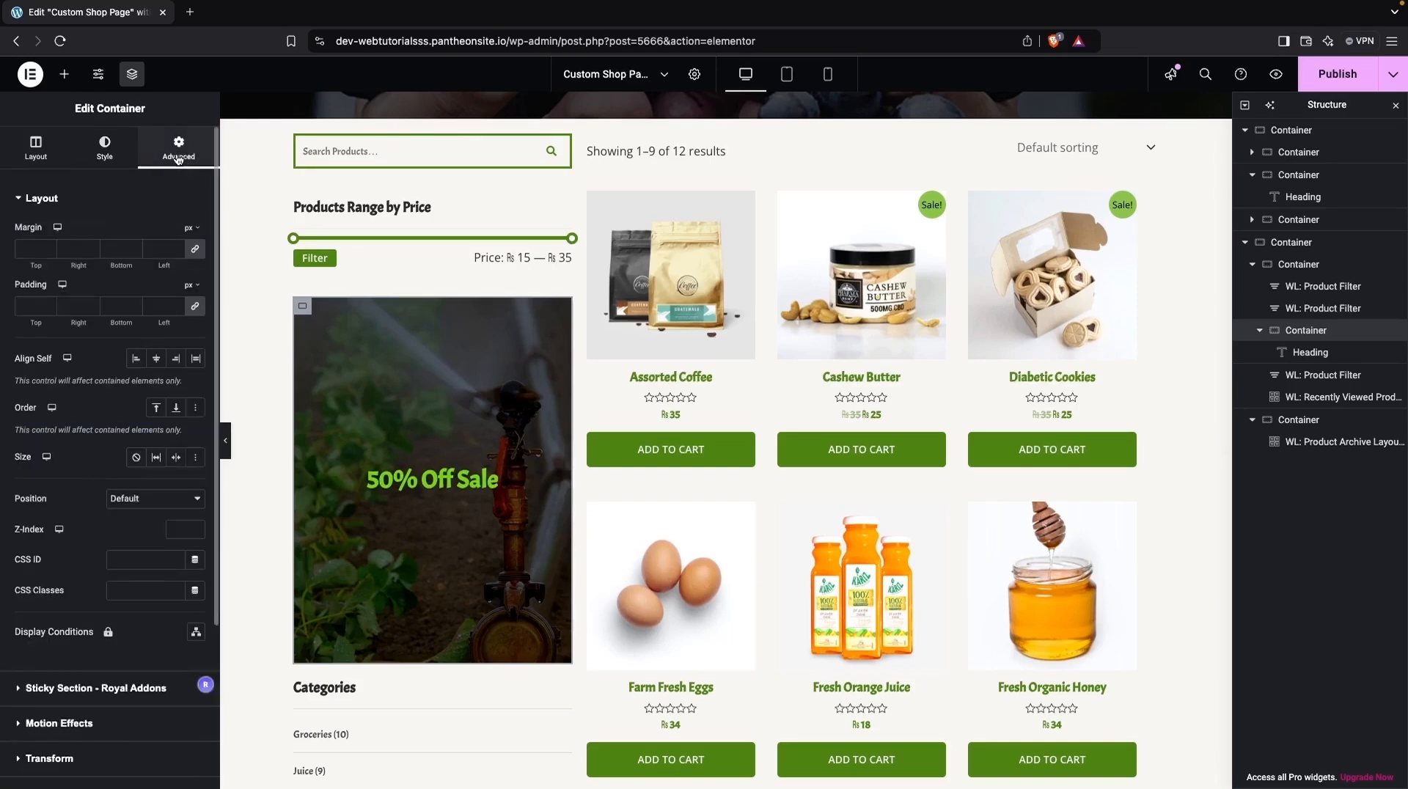
click(194, 307)
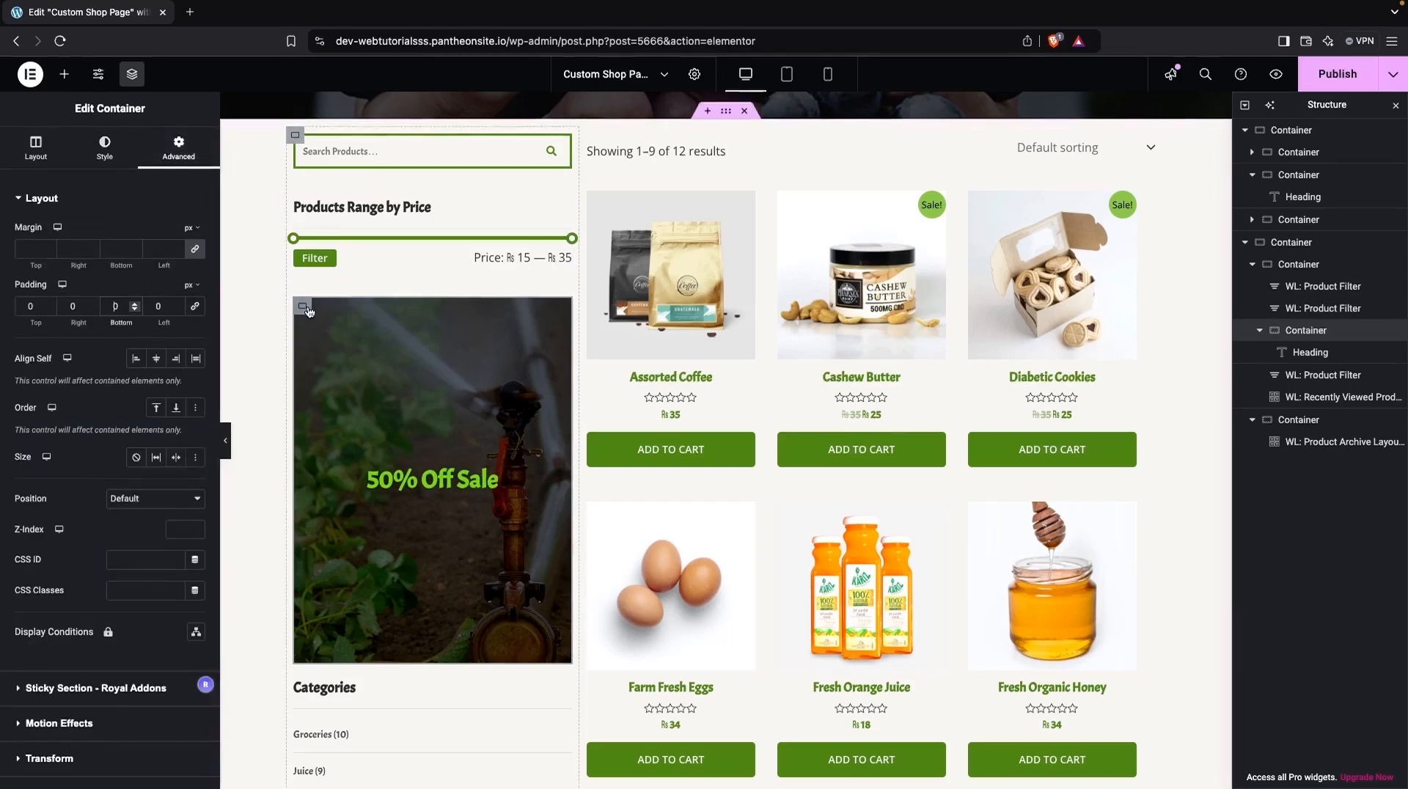
click(200, 251)
click(115, 249)
text(20)
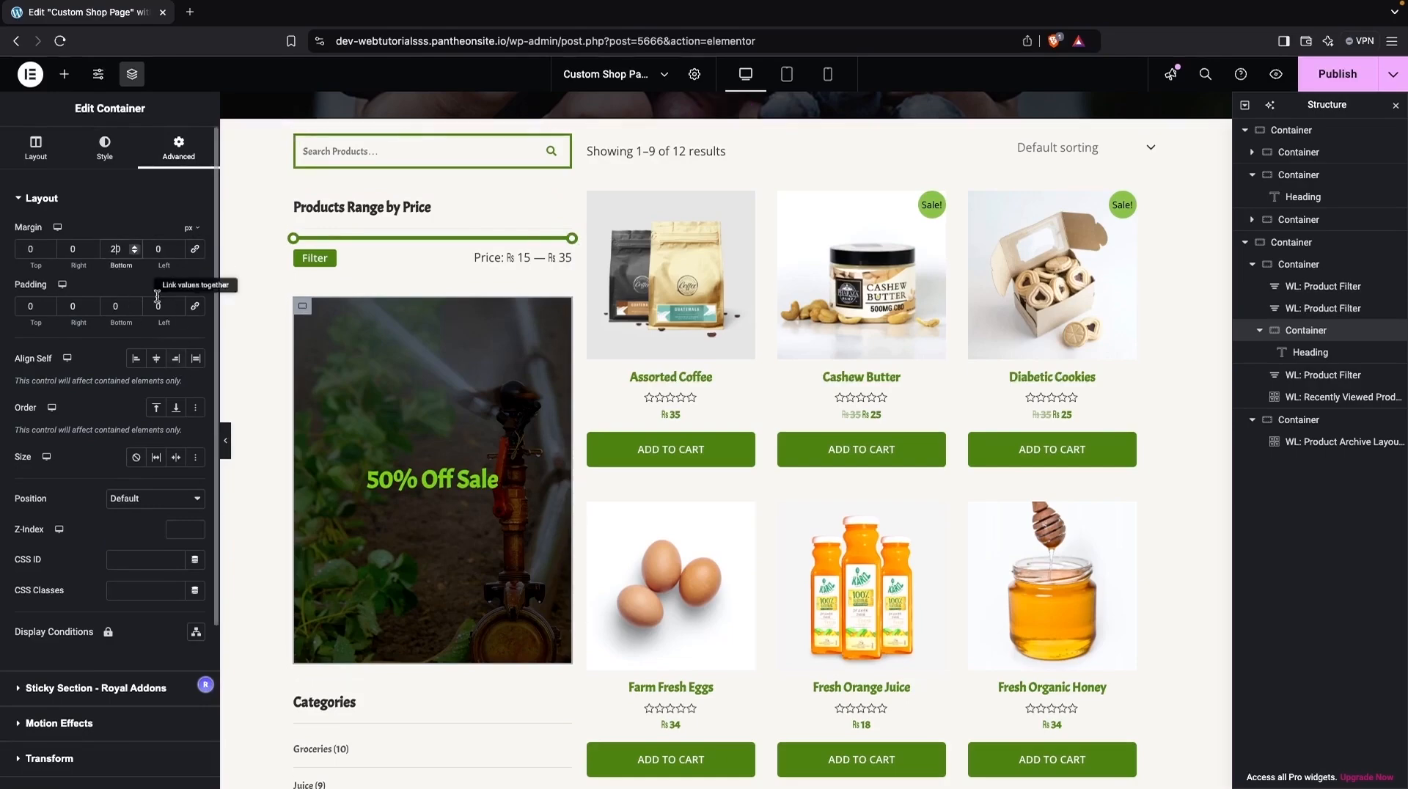
scroll(454, 511, down, 7)
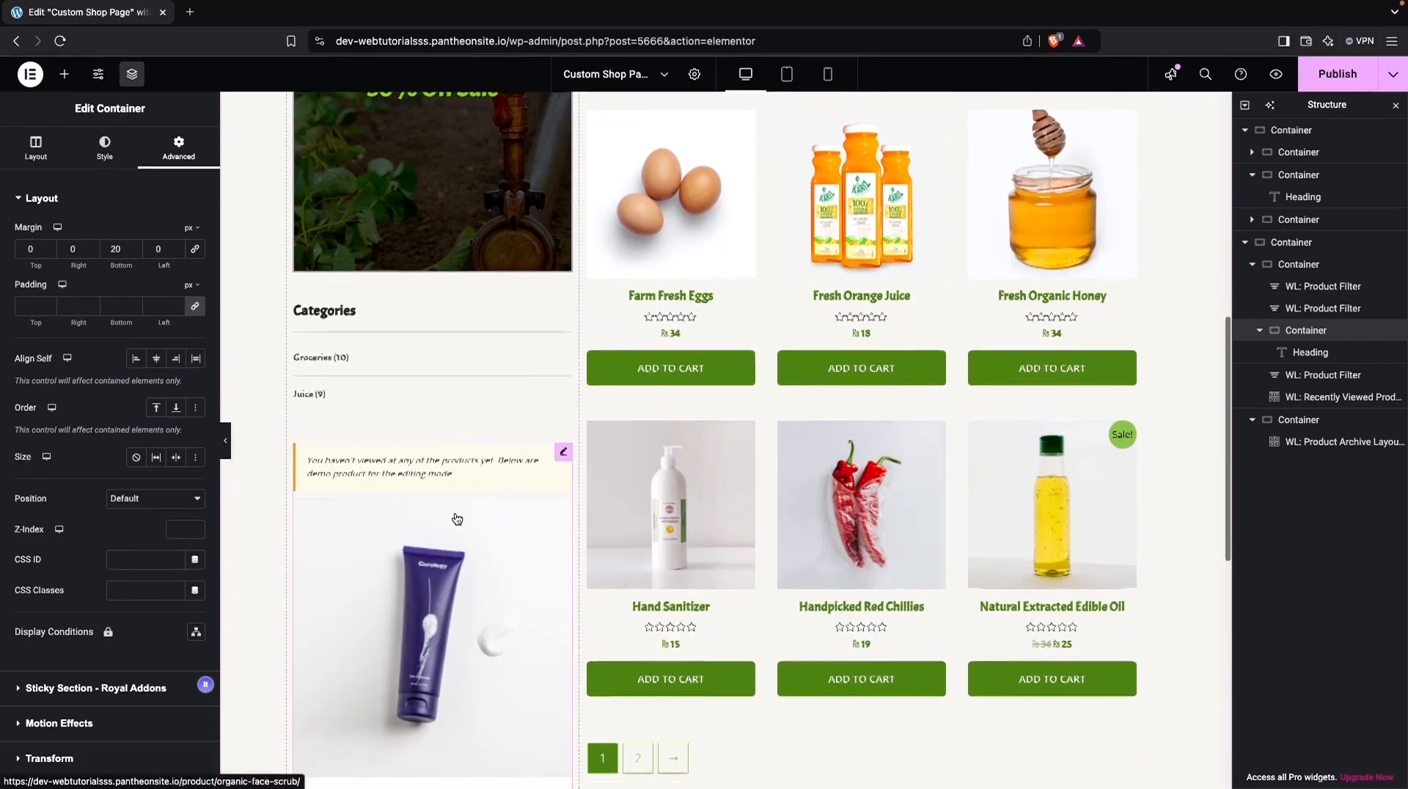
Unlink the padding of the main container below the Shop banner and set its top padding to 50 px.
scroll(675, 594, up, 8)
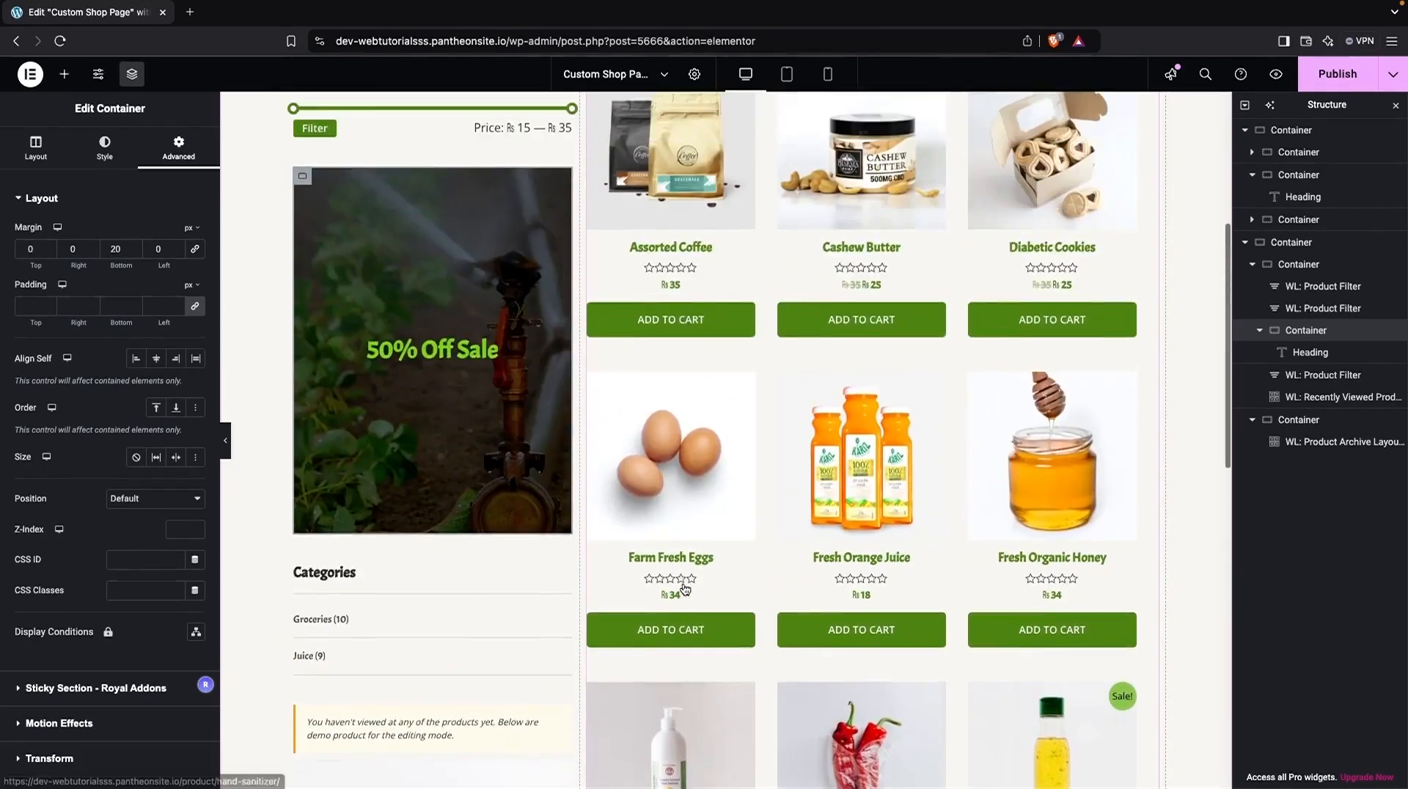
scroll(684, 589, up, 2)
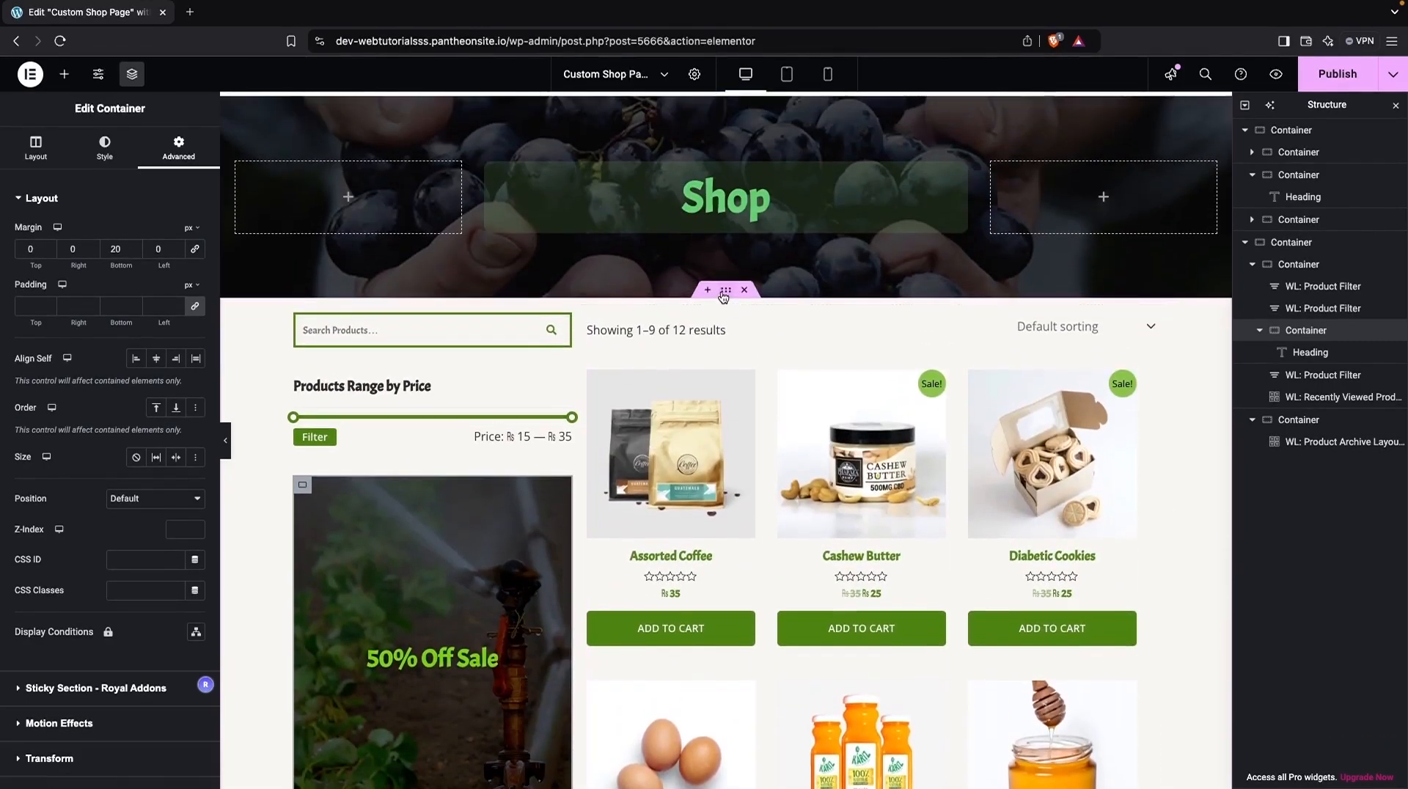
click(722, 293)
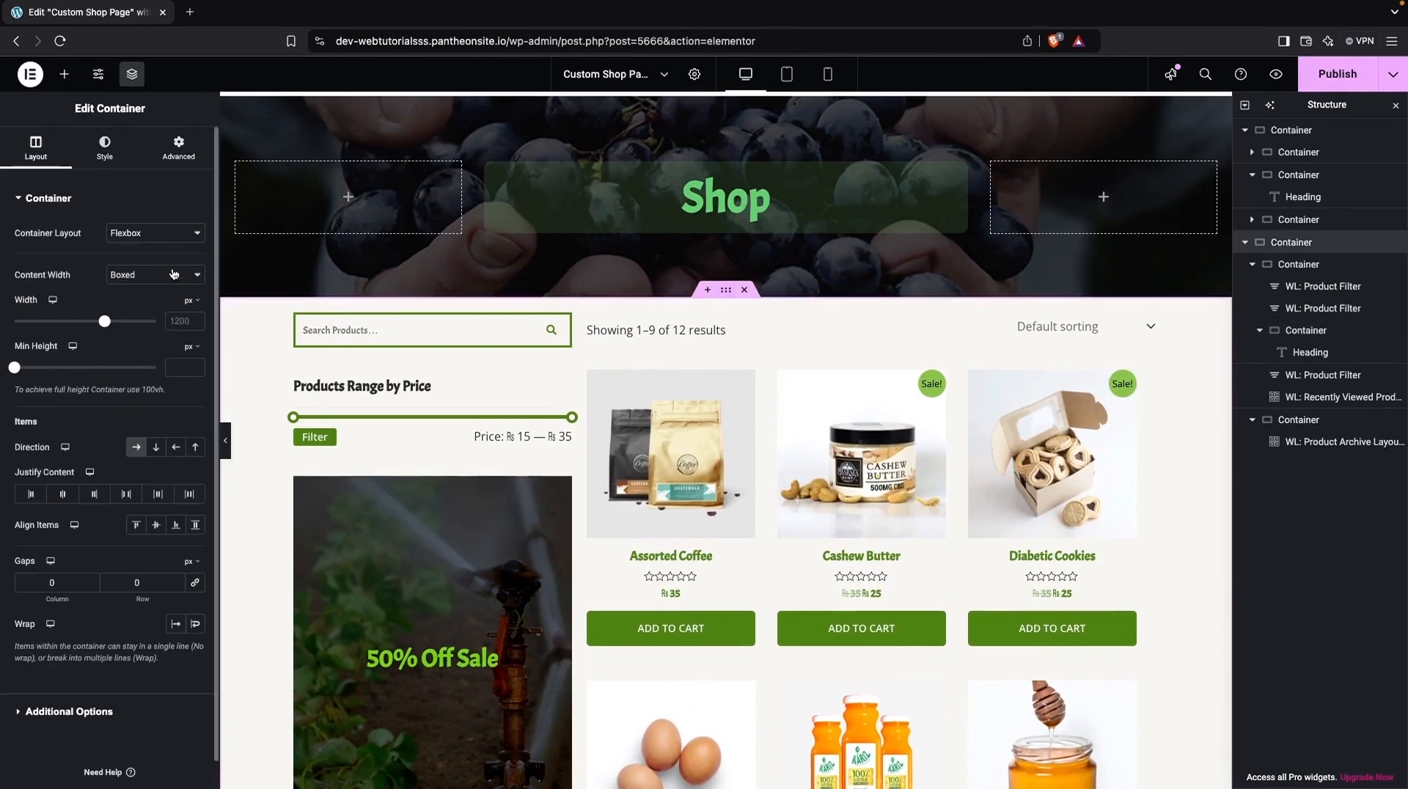
click(178, 147)
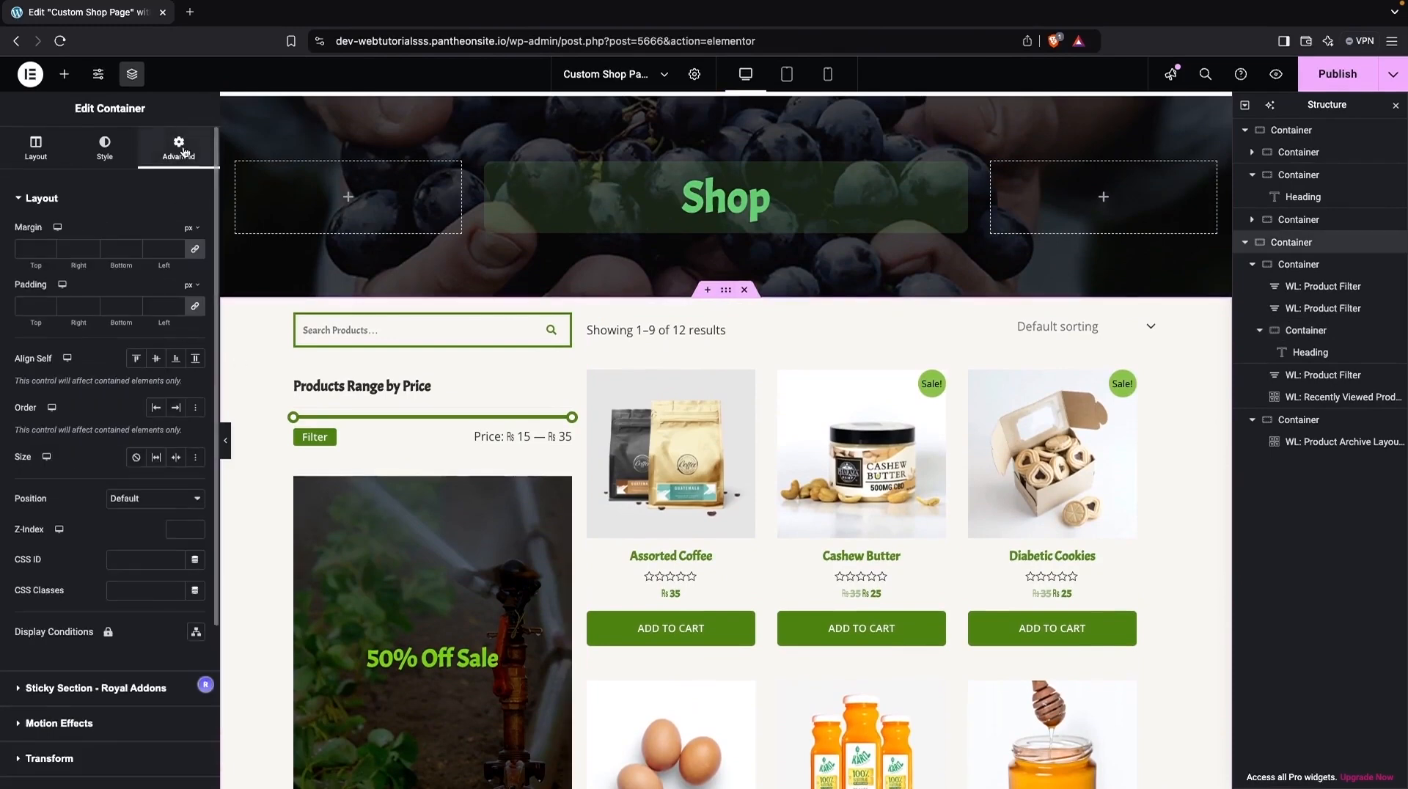
click(195, 310)
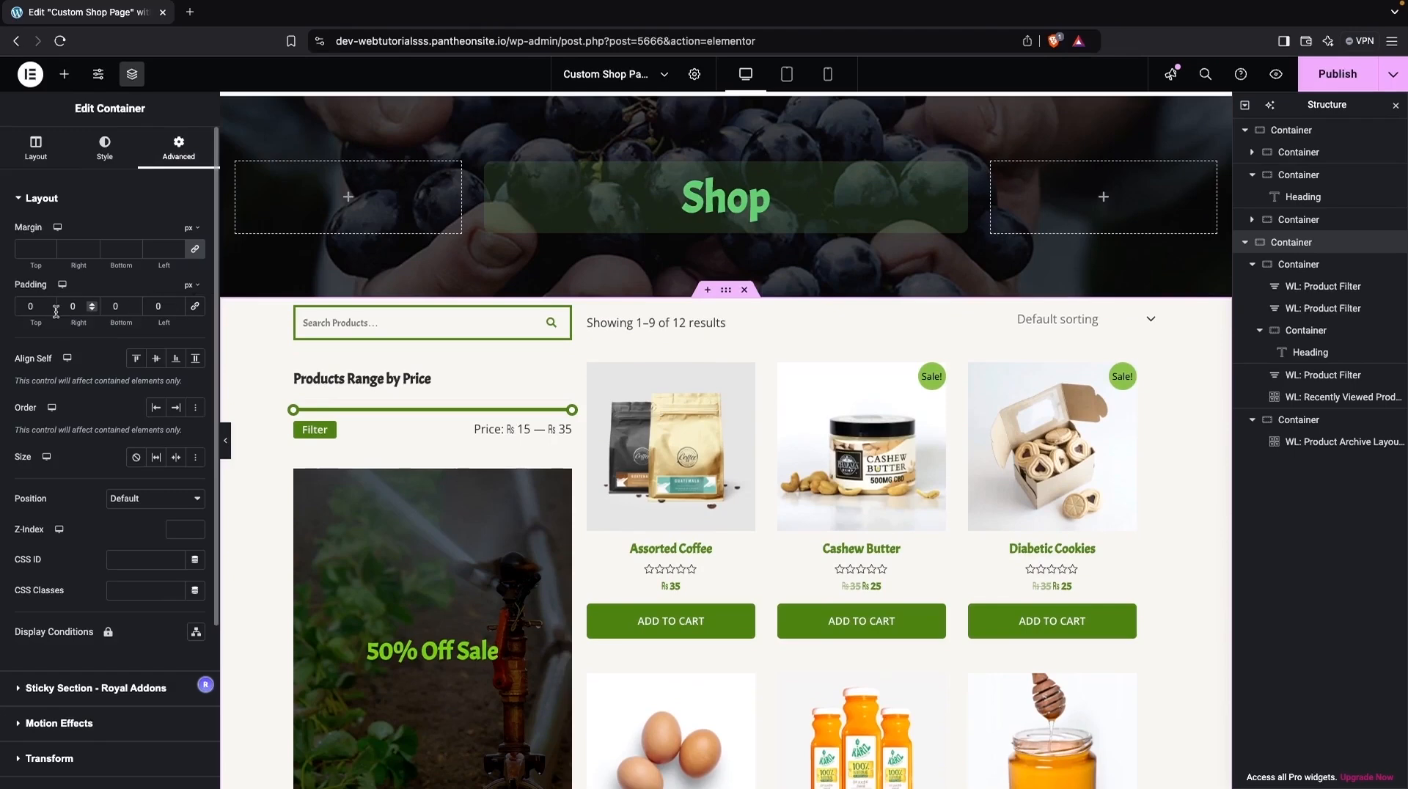
text(5)
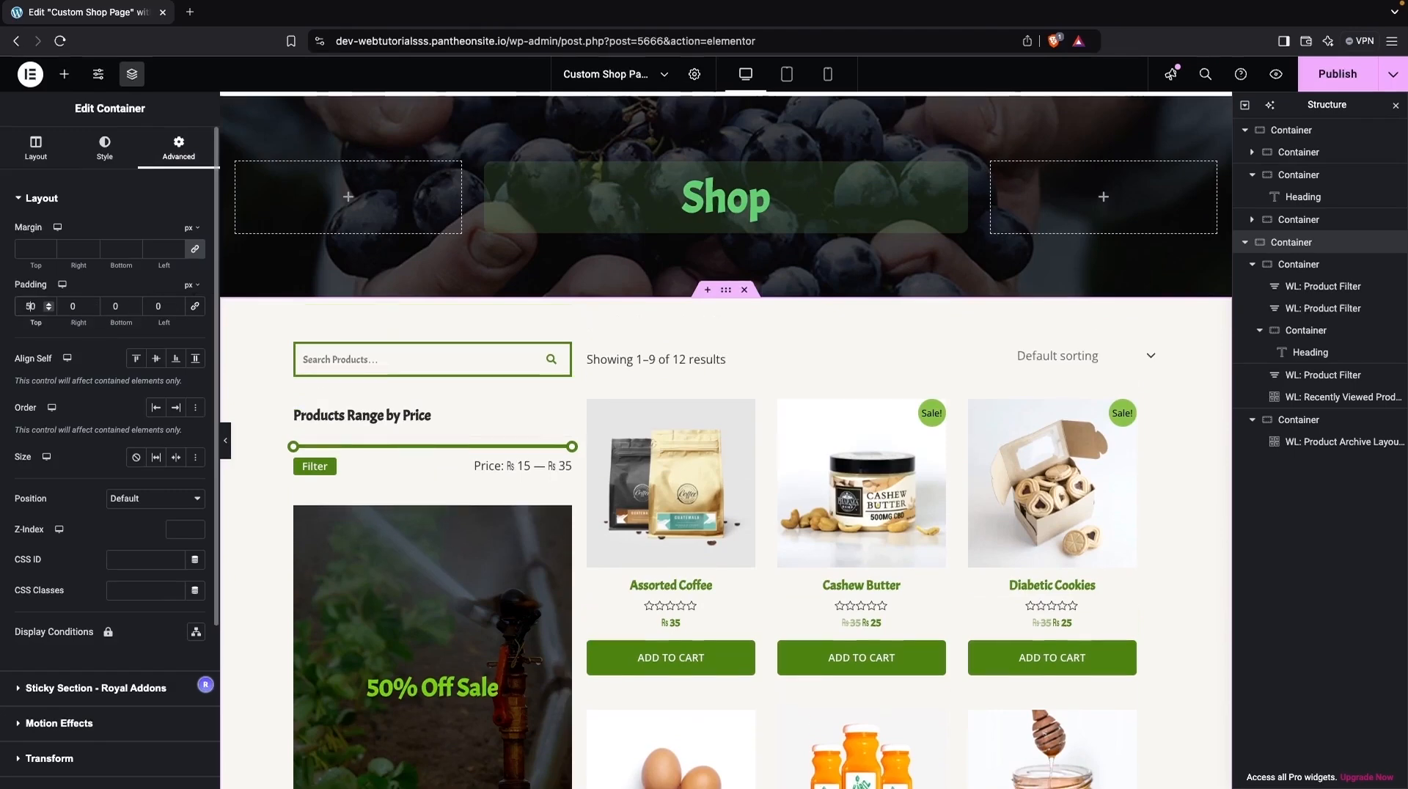
key(BackSpace)
text(7)
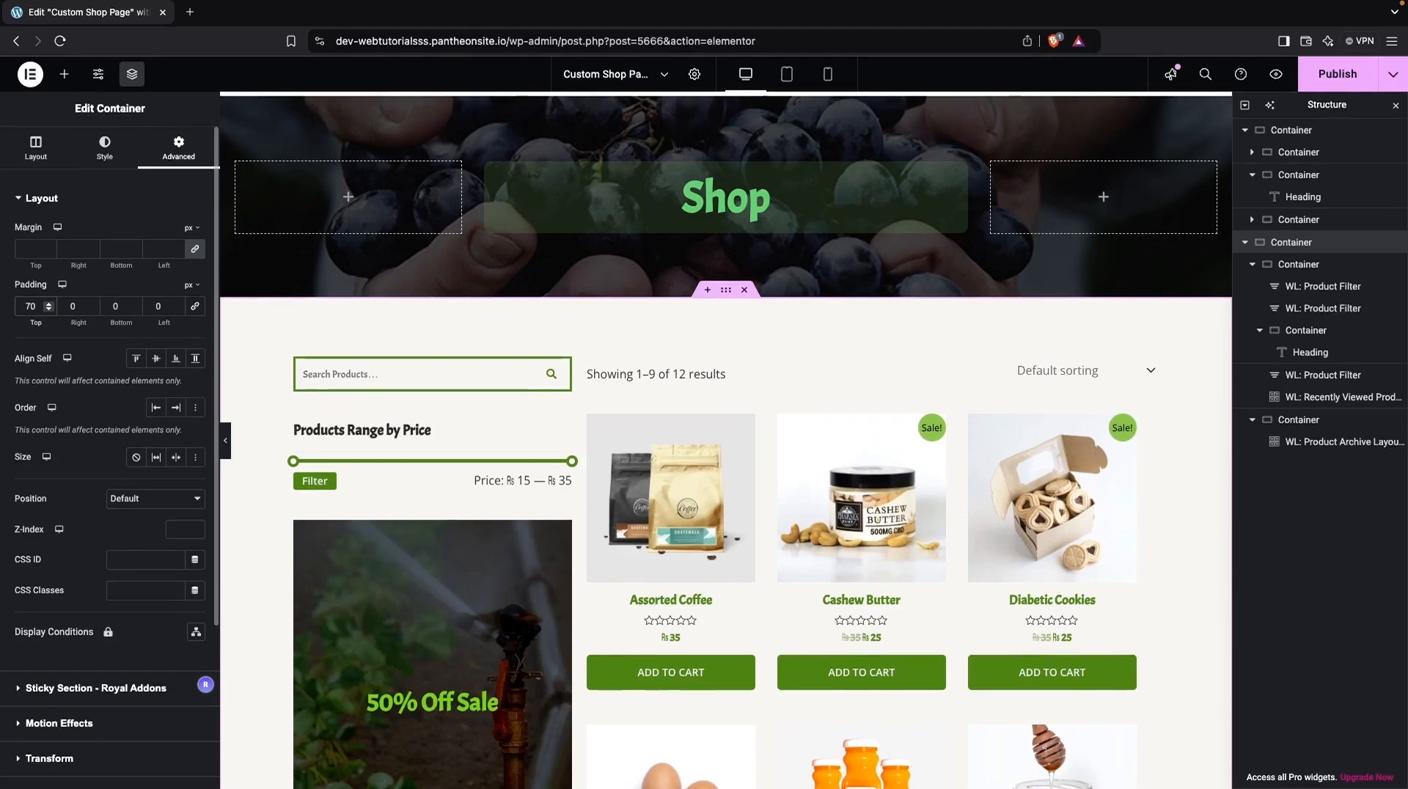
key(BackSpace)
text(5)
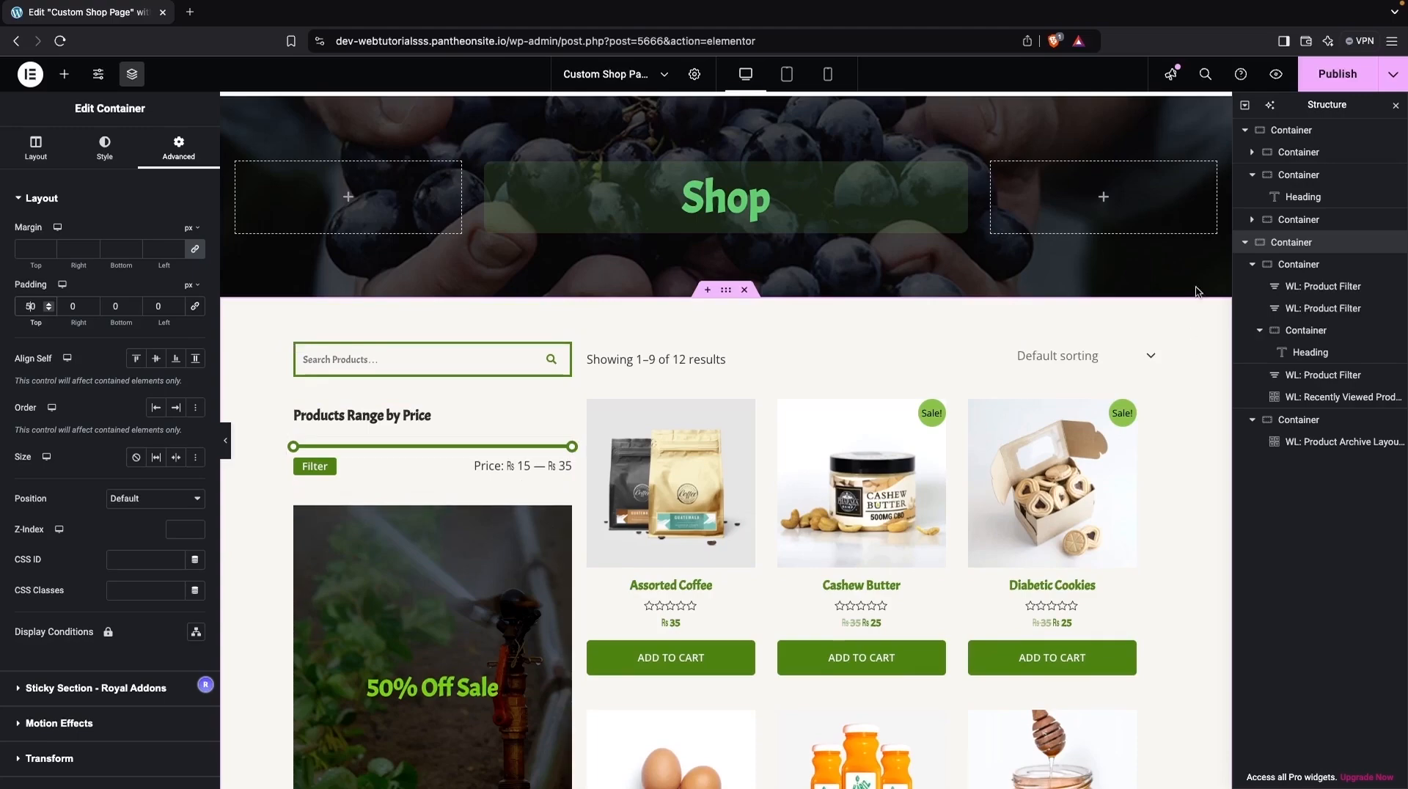
Switch to the mobile preview and examine how the banner, sidebar filters and product list stack.
scroll(975, 462, down, 6)
scroll(975, 459, up, 10)
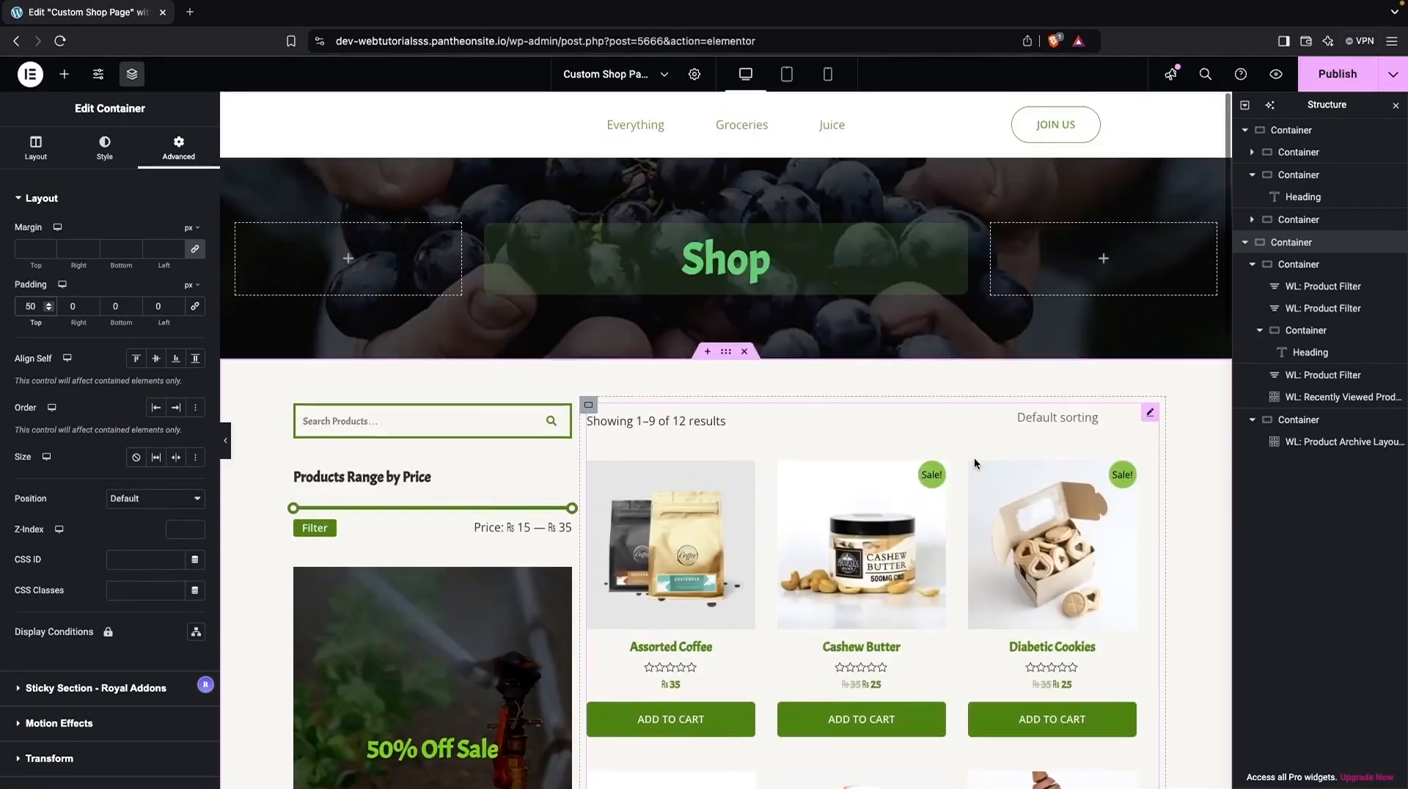
click(827, 71)
scroll(720, 383, down, 10)
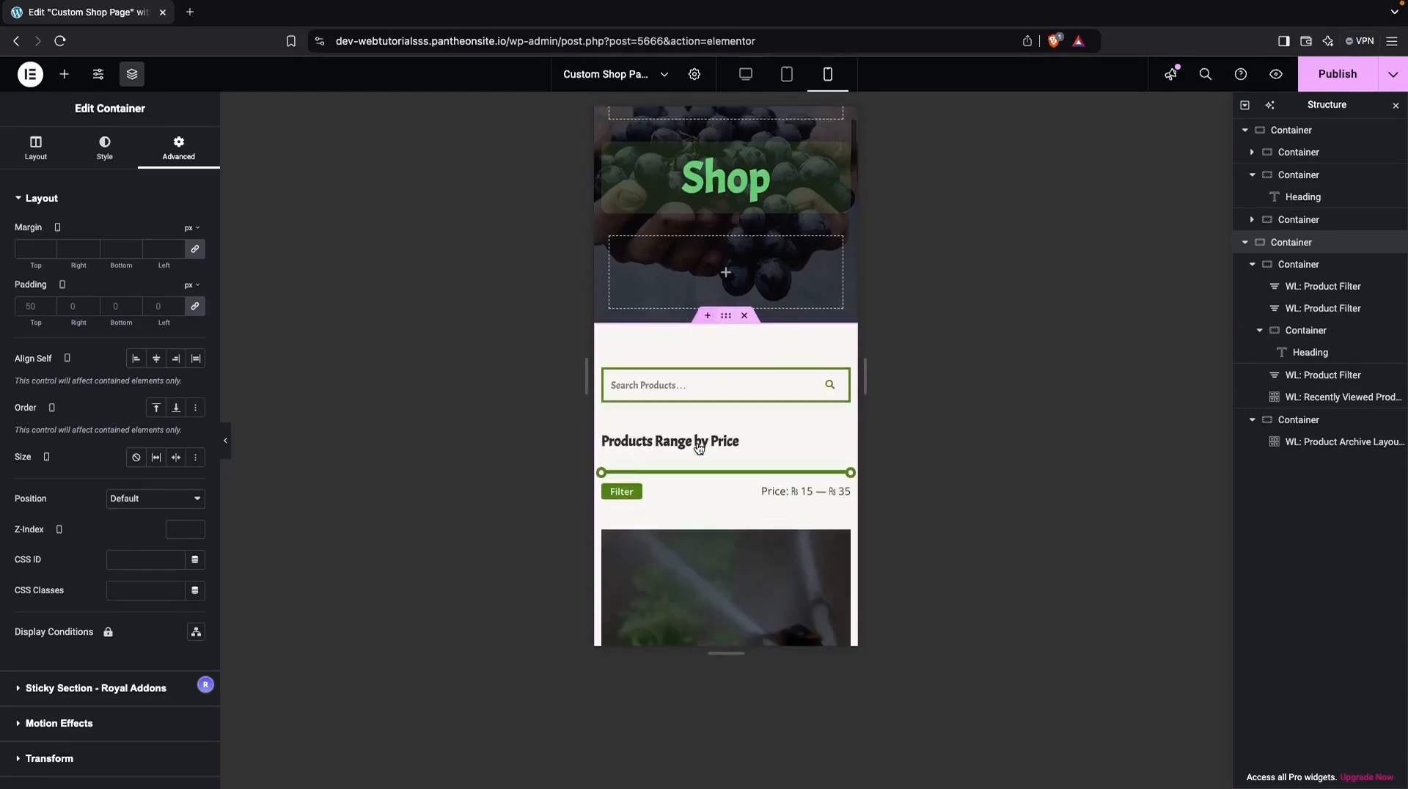
scroll(697, 447, down, 10)
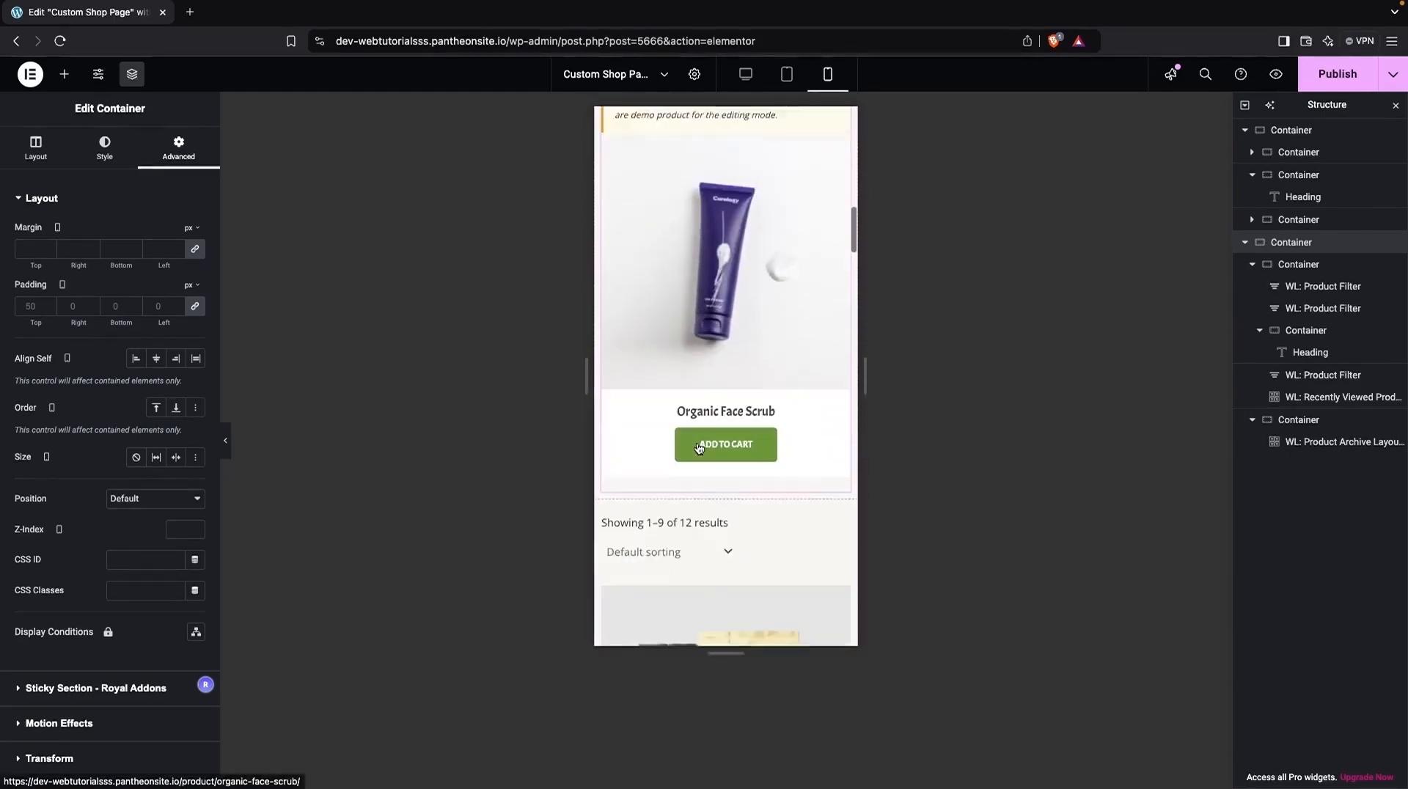
scroll(697, 446, up, 10)
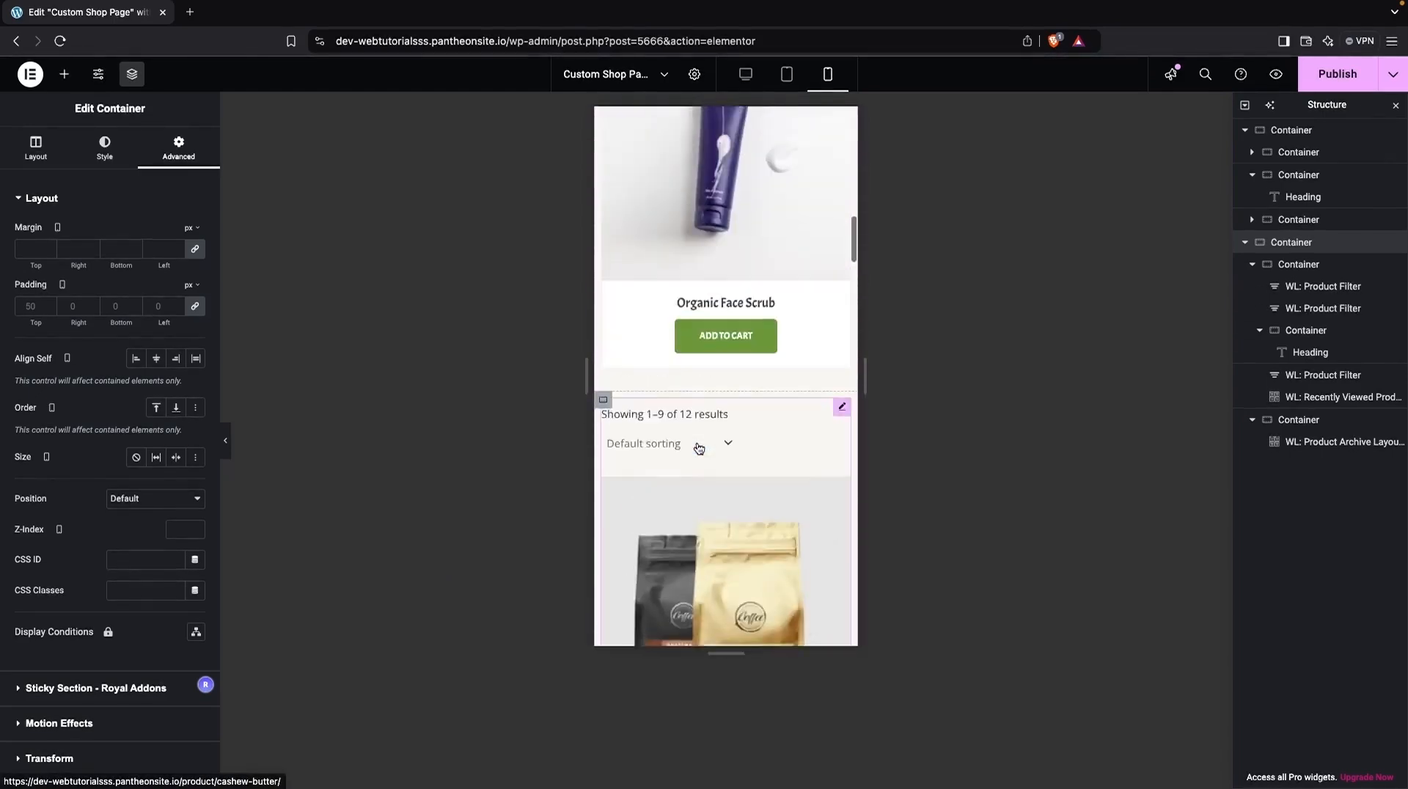
Set the item padding of the Product Archive Layout to 20 px on all sides for the mobile view.
scroll(696, 441, down, 8)
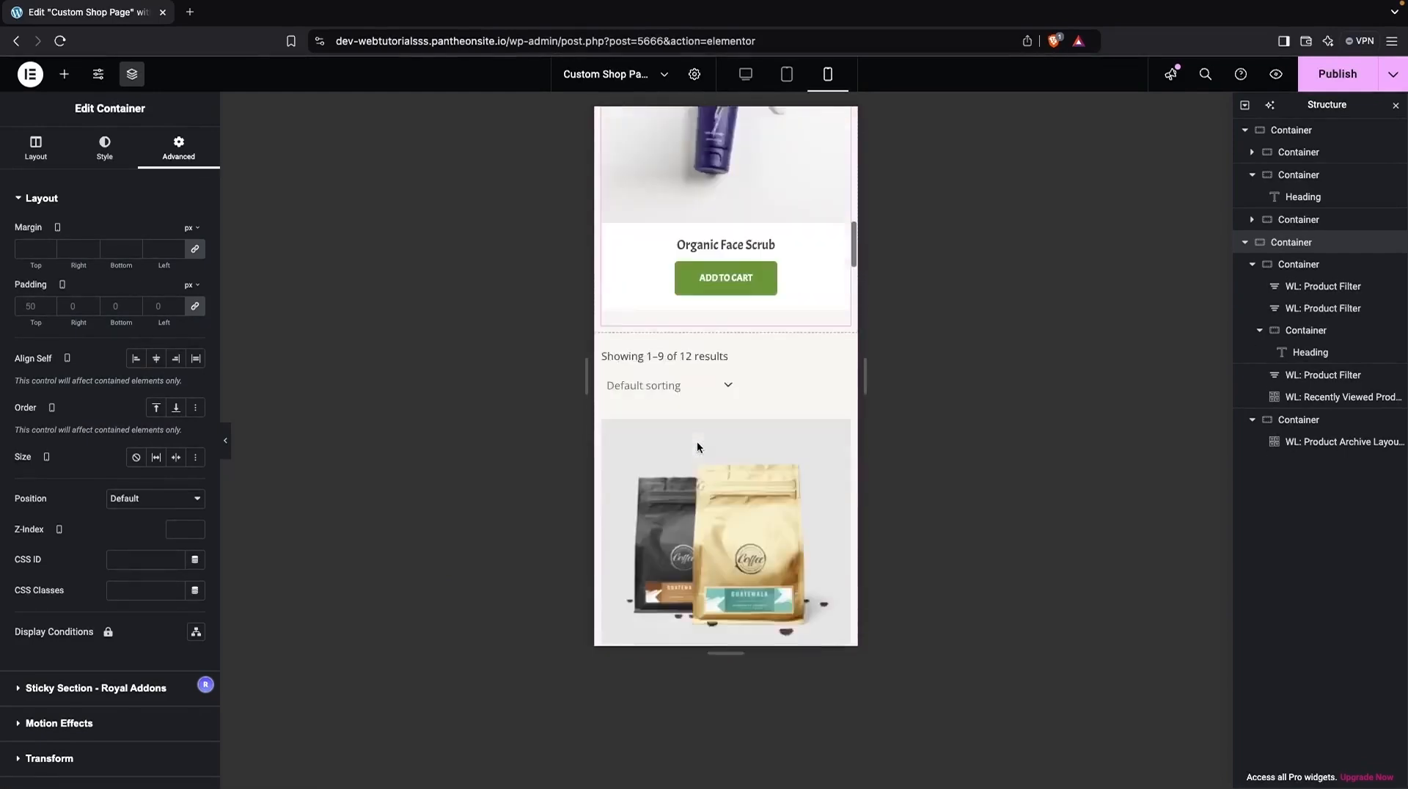
click(842, 204)
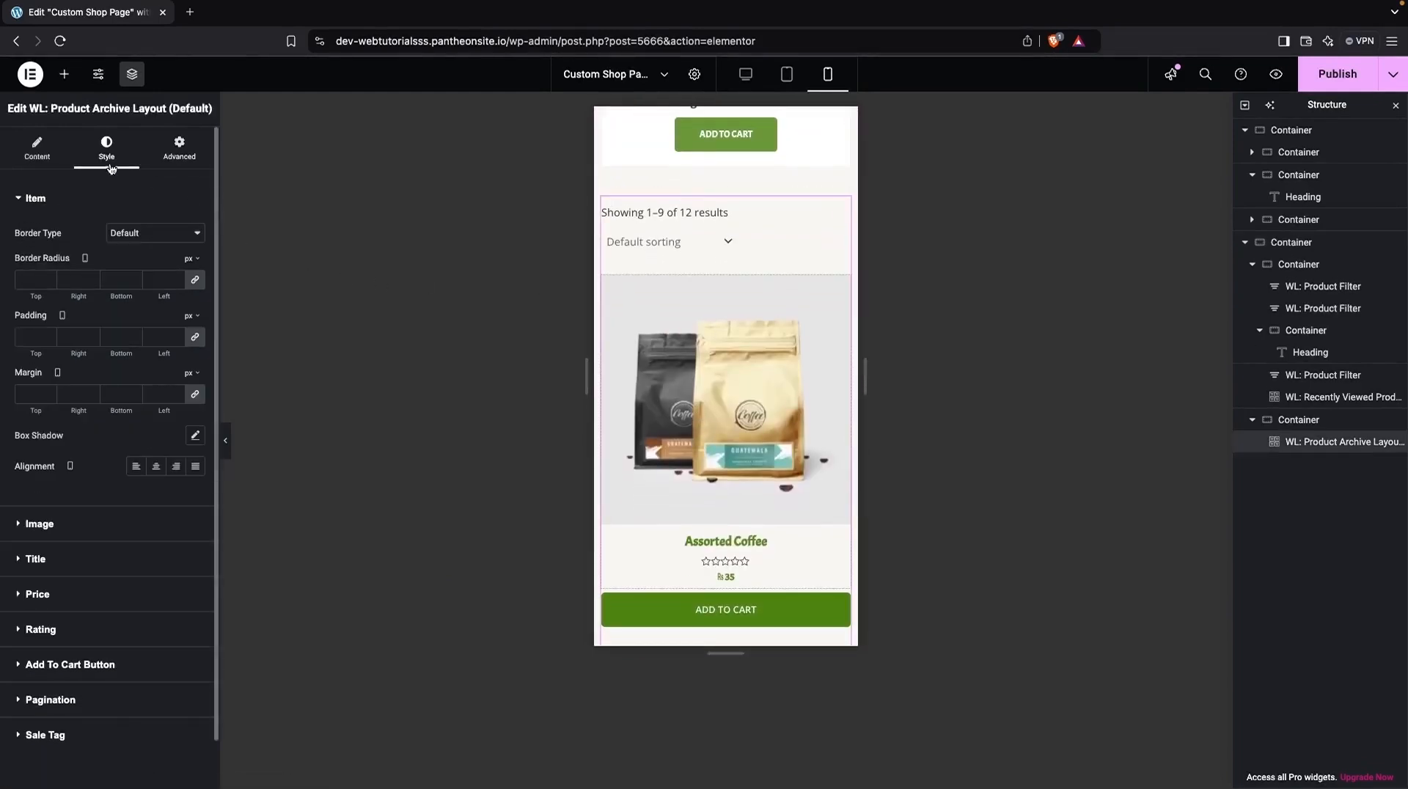
click(37, 147)
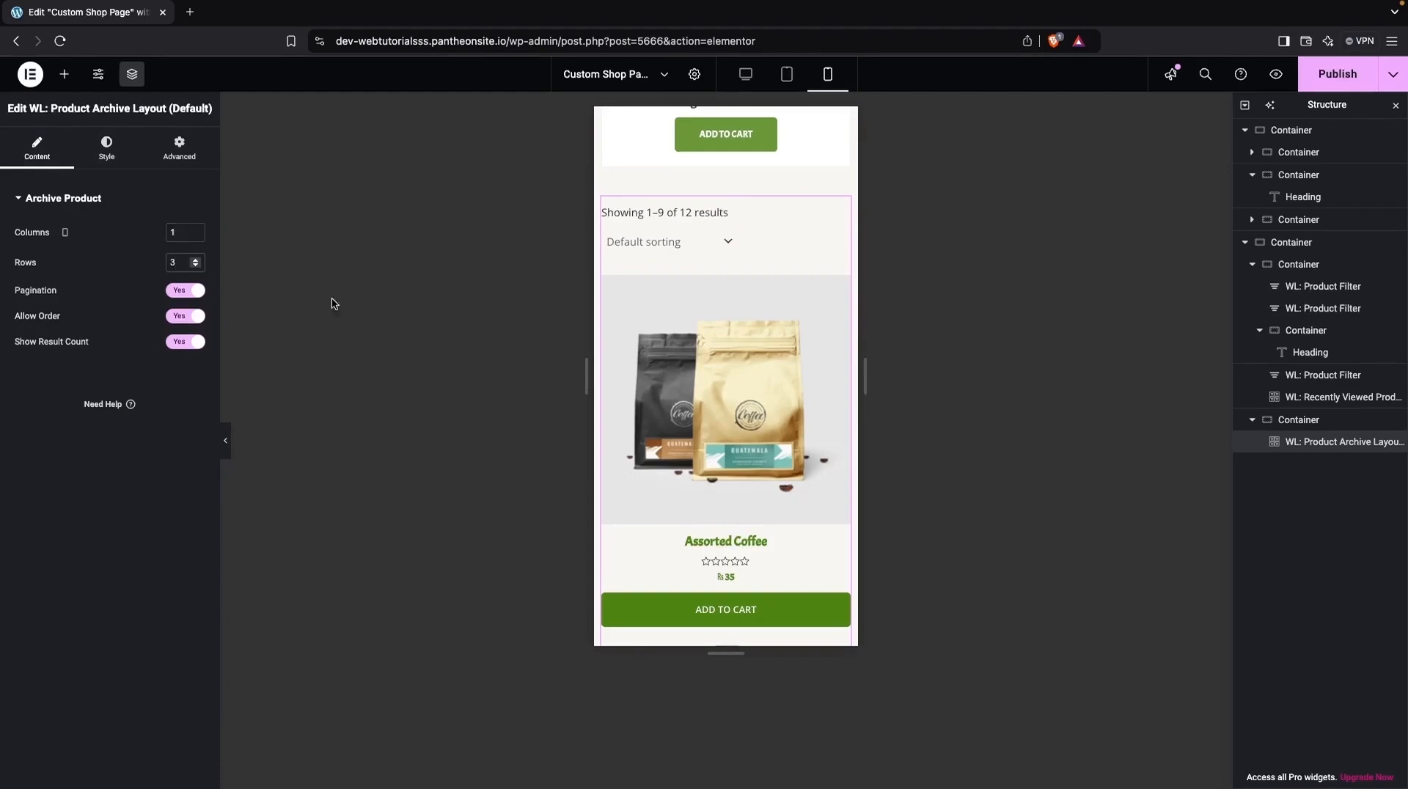
scroll(726, 465, down, 3)
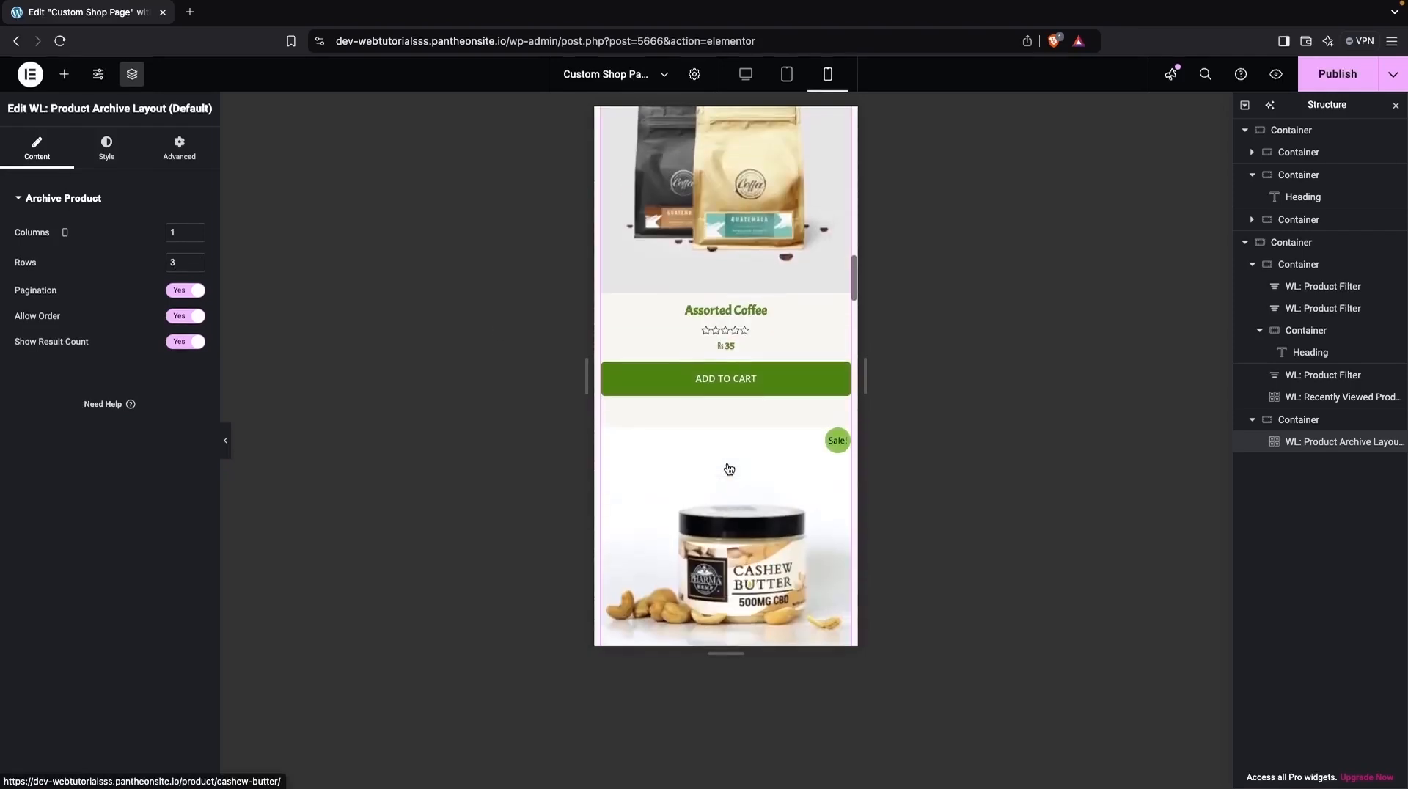
scroll(727, 468, up, 2)
scroll(728, 467, up, 1)
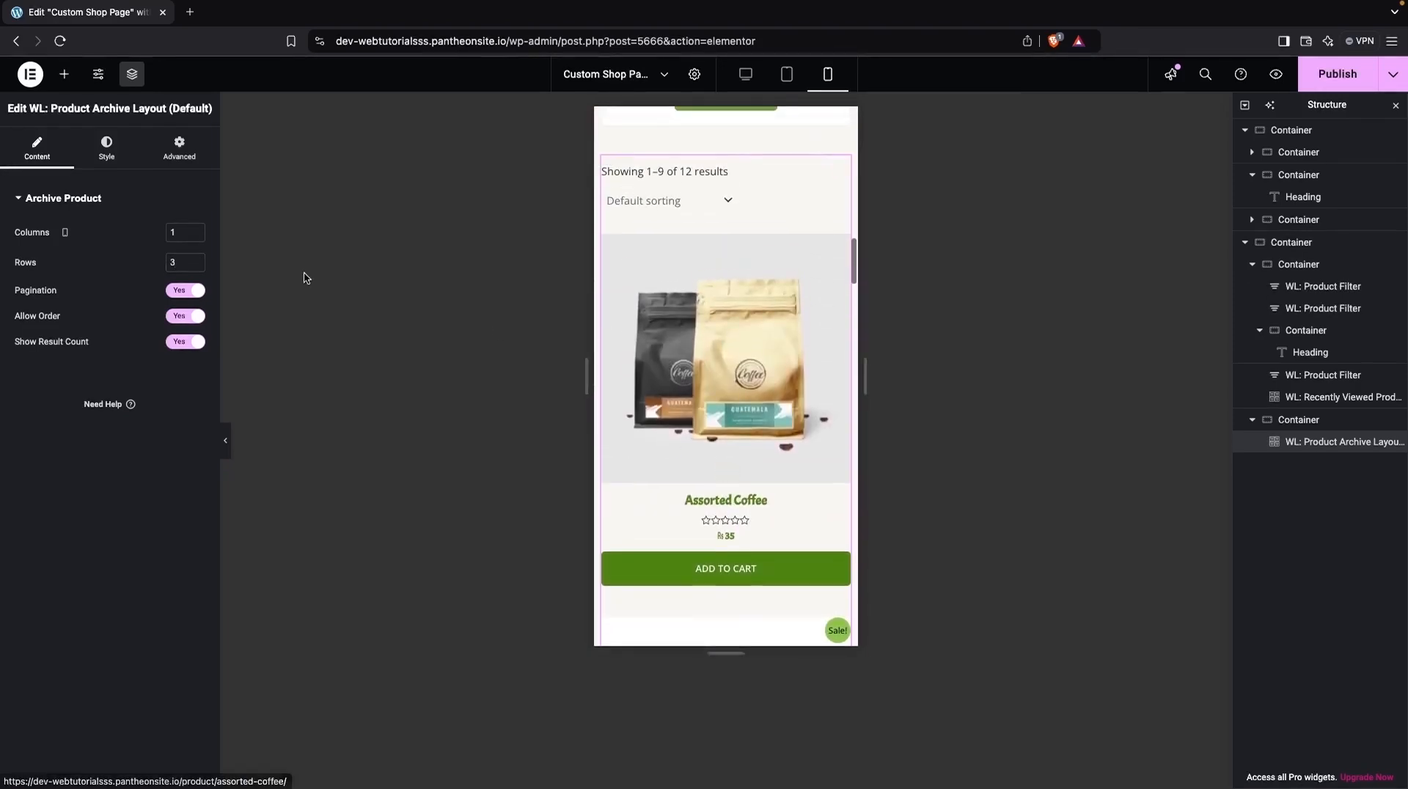
click(108, 150)
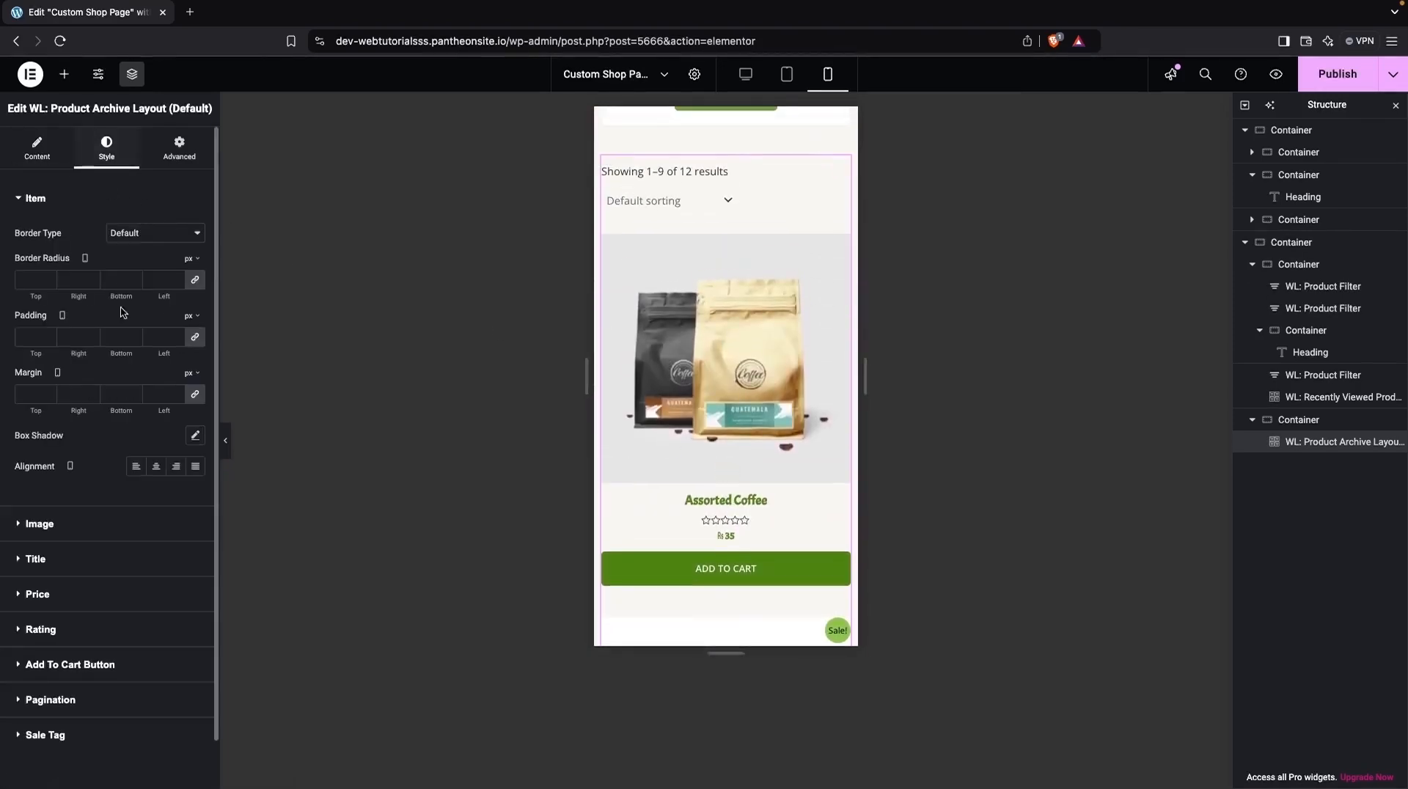
click(32, 338)
text(10)
key(BackSpace)
key(BackSpace)
text(20)
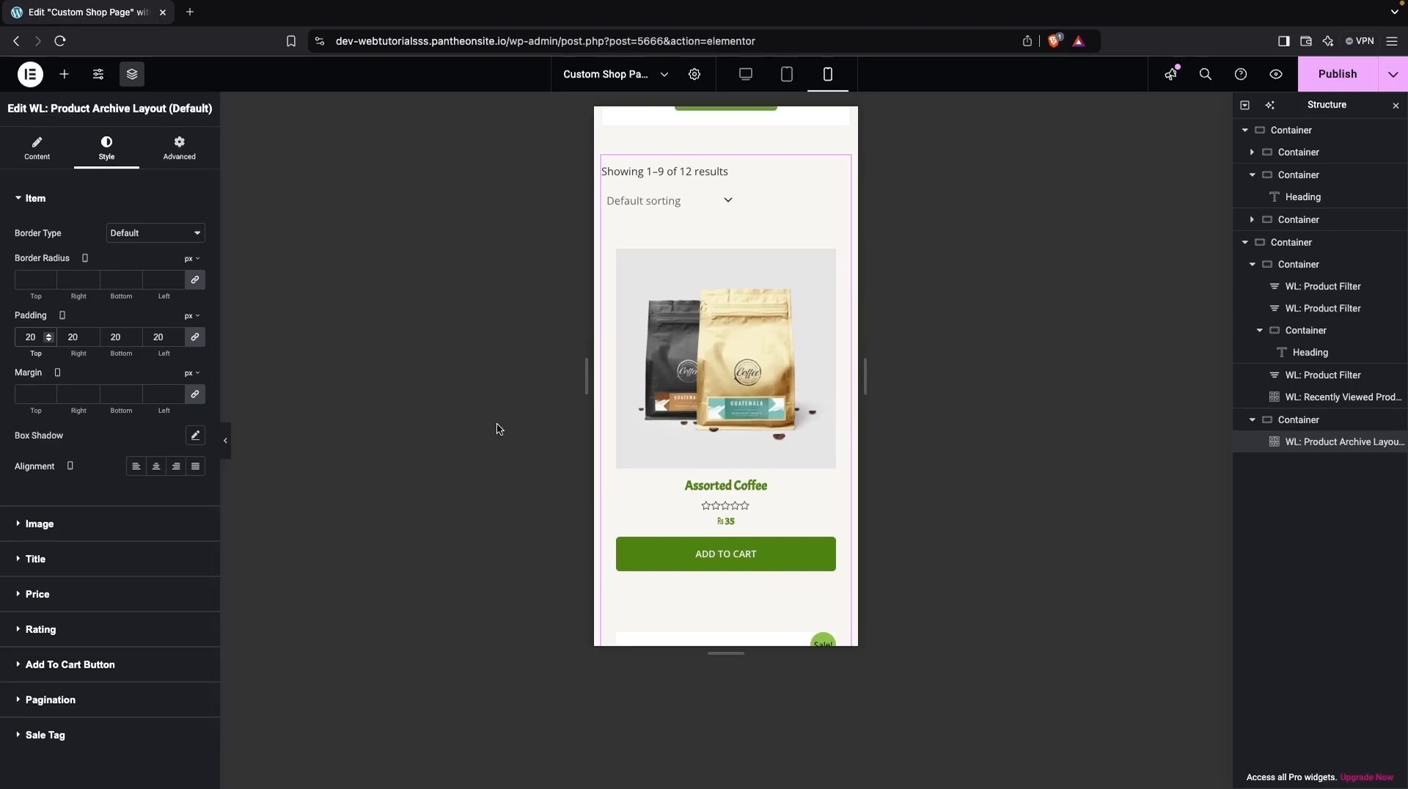
Review the padded products in the mobile preview down to the pagination, then the sale banner and sidebar filters above them.
scroll(665, 475, down, 6)
scroll(667, 473, down, 15)
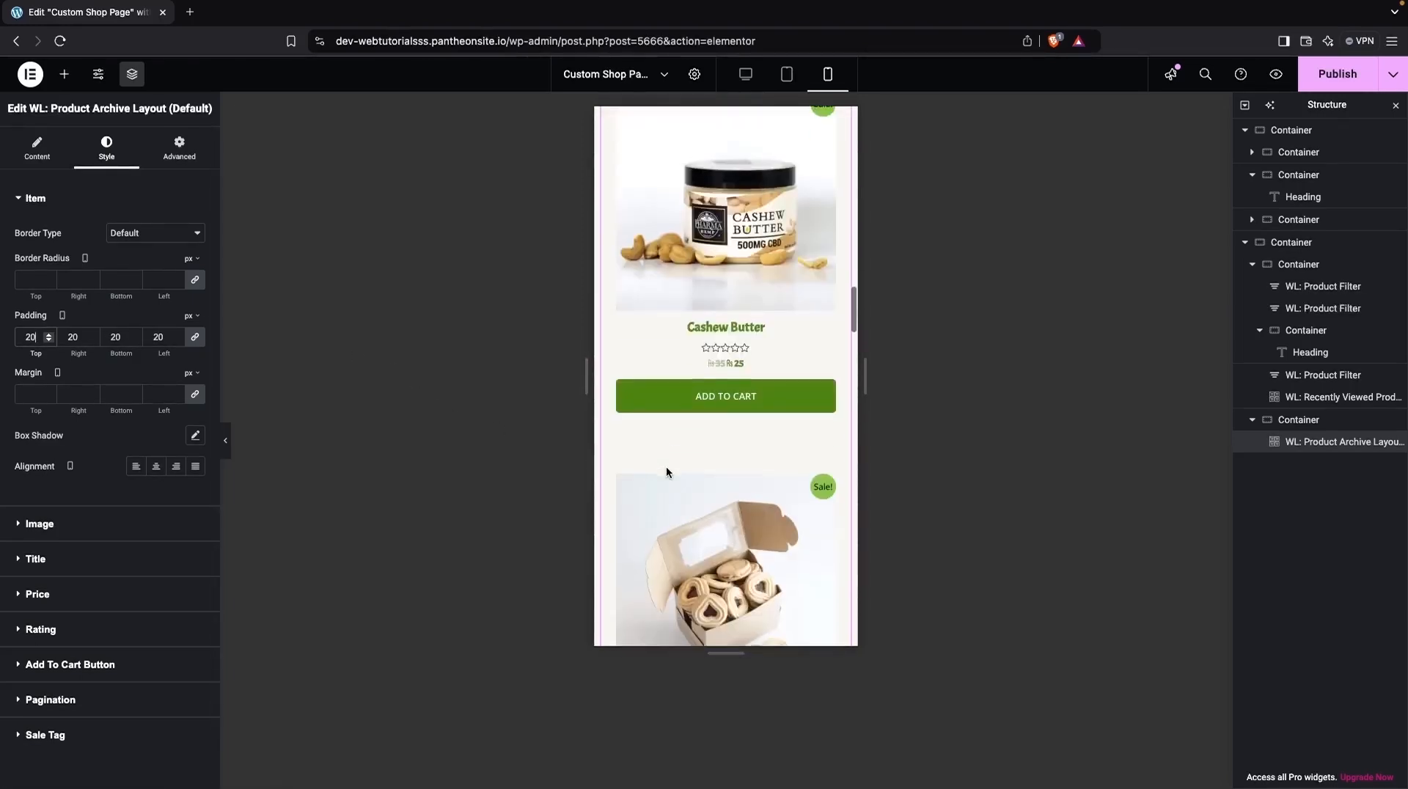
scroll(667, 473, down, 15)
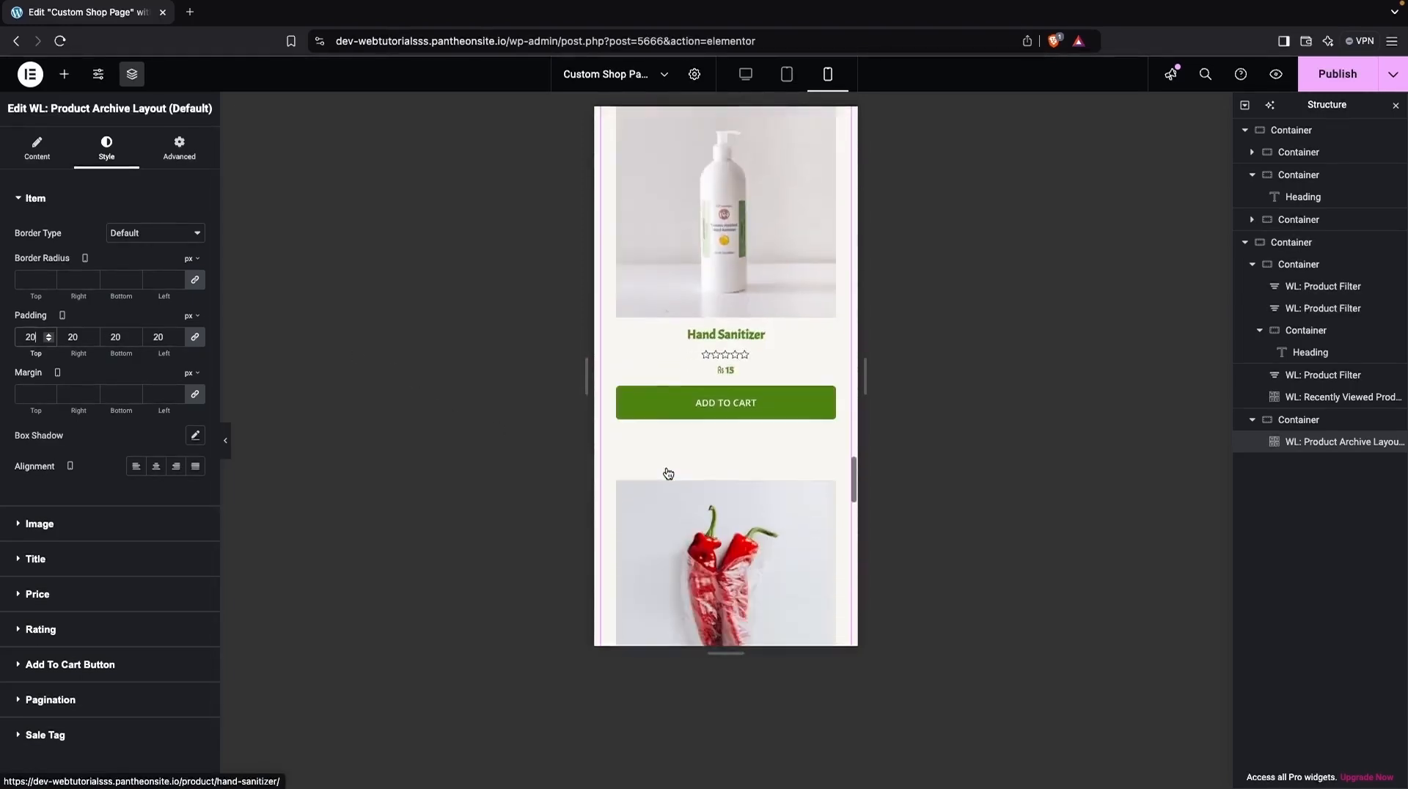
scroll(667, 473, up, 3)
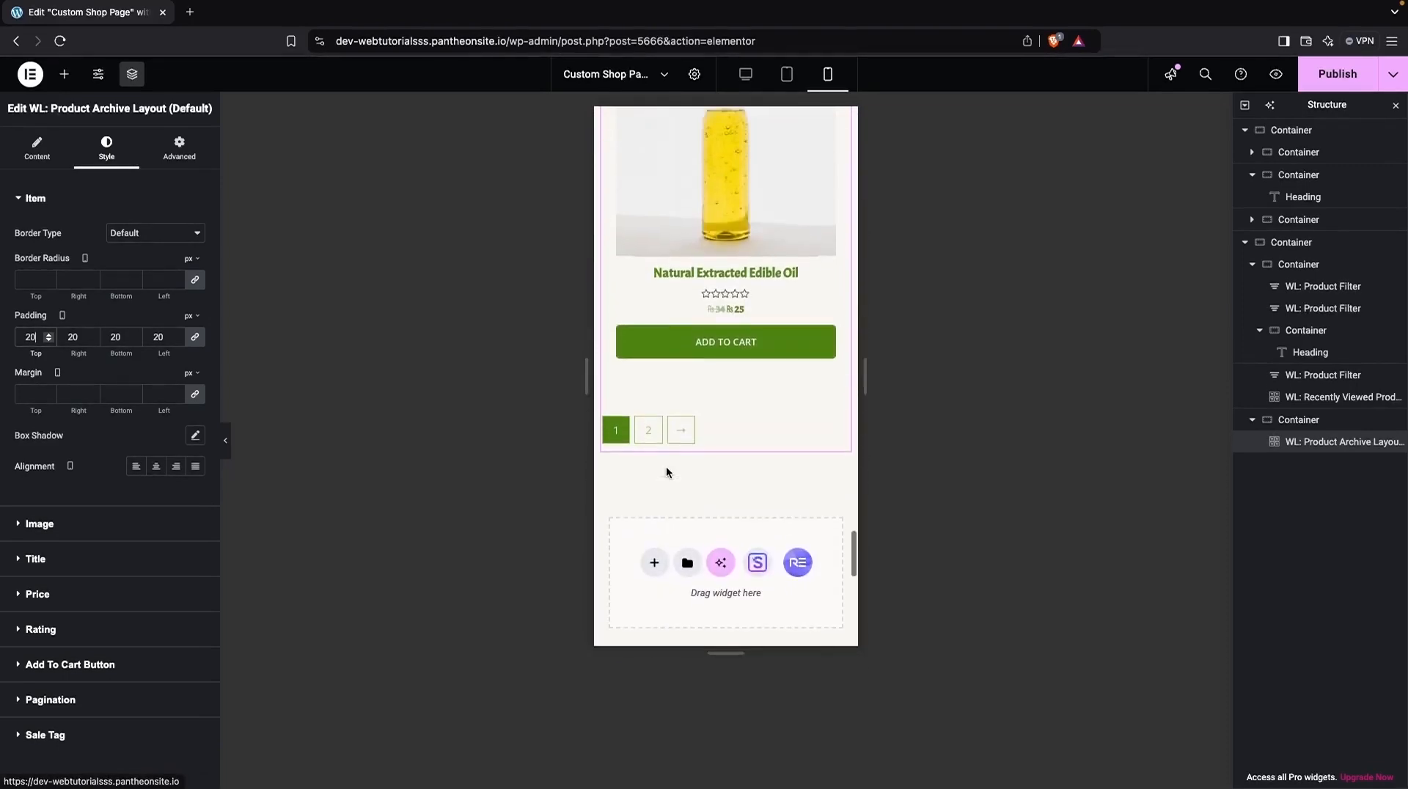
scroll(713, 355, up, 8)
scroll(713, 356, up, 20)
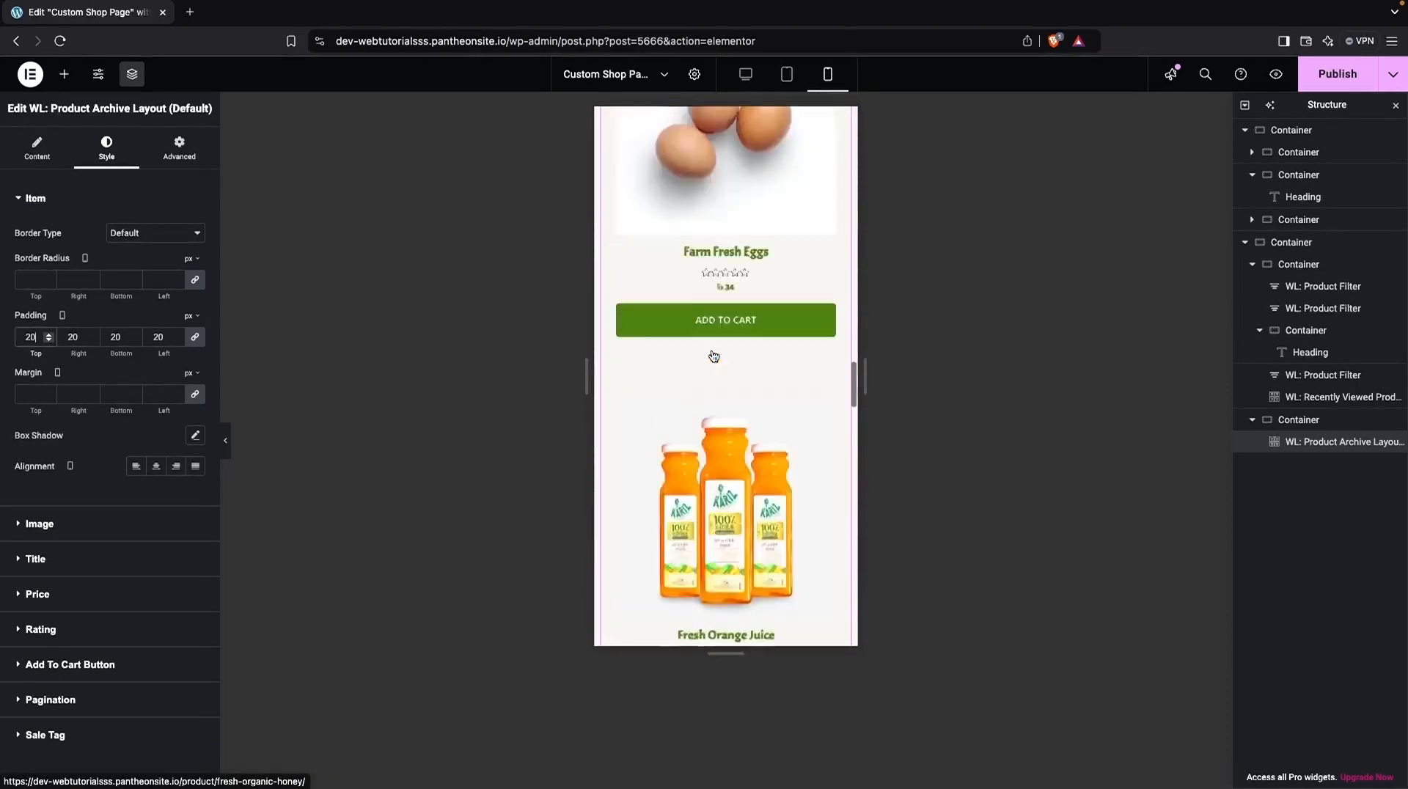
scroll(713, 356, up, 10)
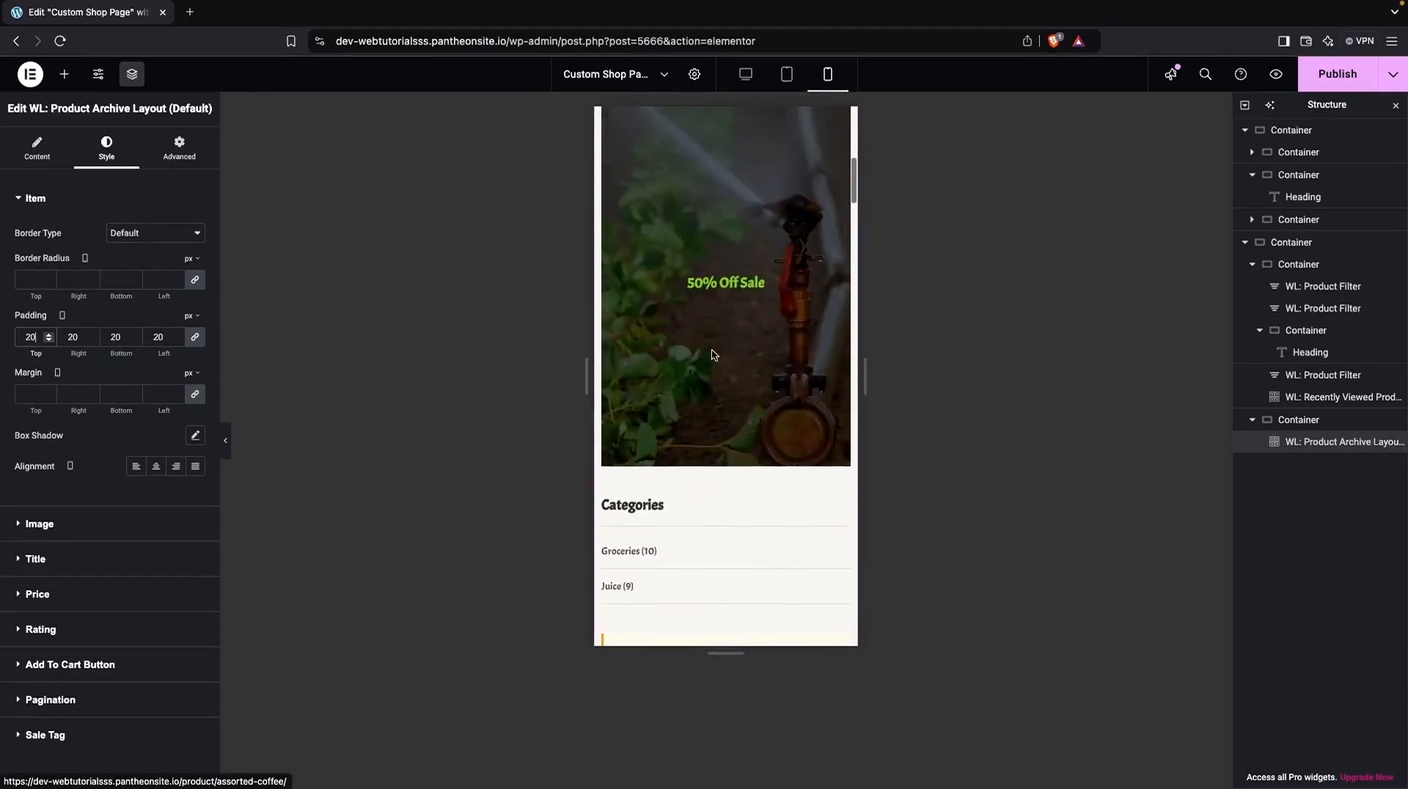
scroll(711, 349, down, 4)
scroll(688, 306, up, 8)
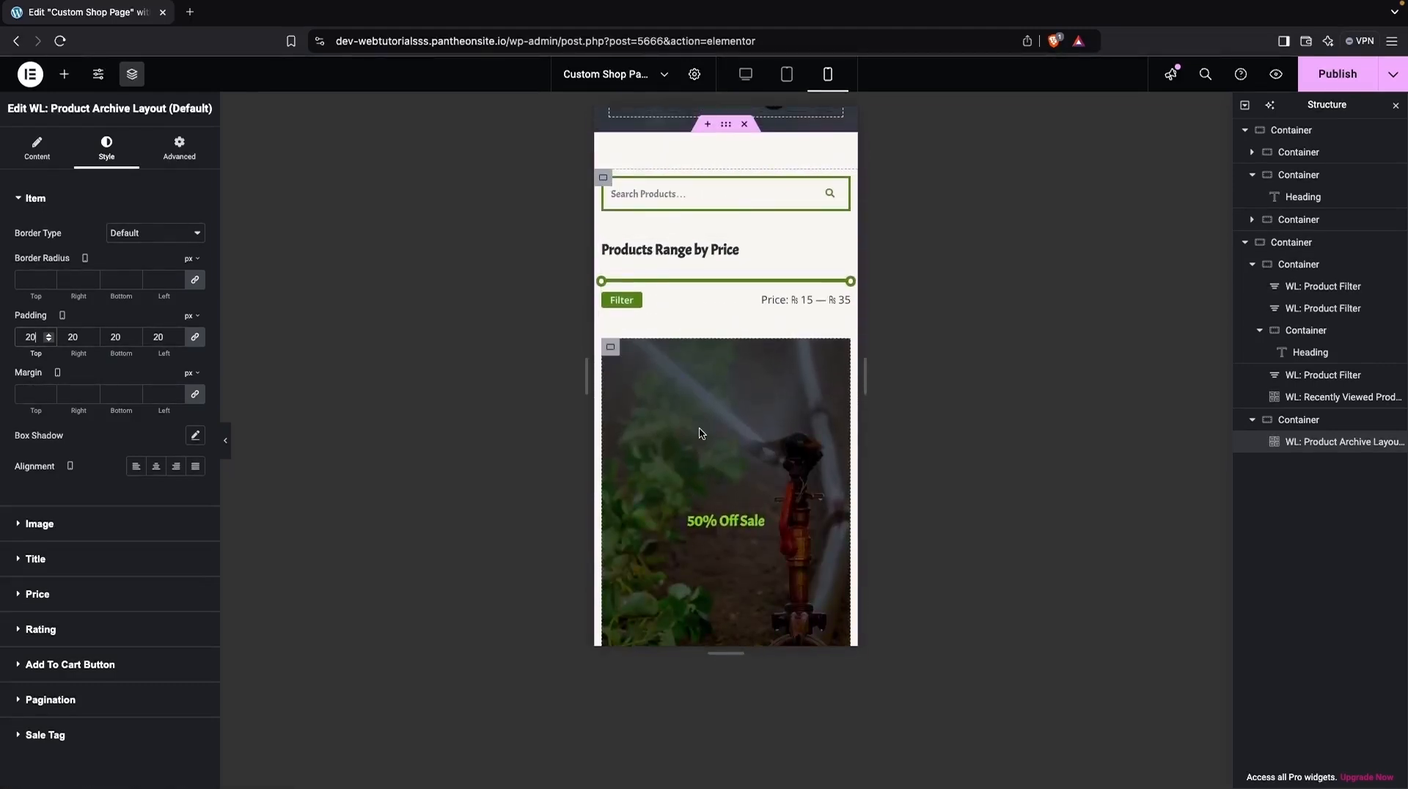
Set the order of the sidebar container with the search and price filters to End for mobile, placing it below the products.
click(604, 178)
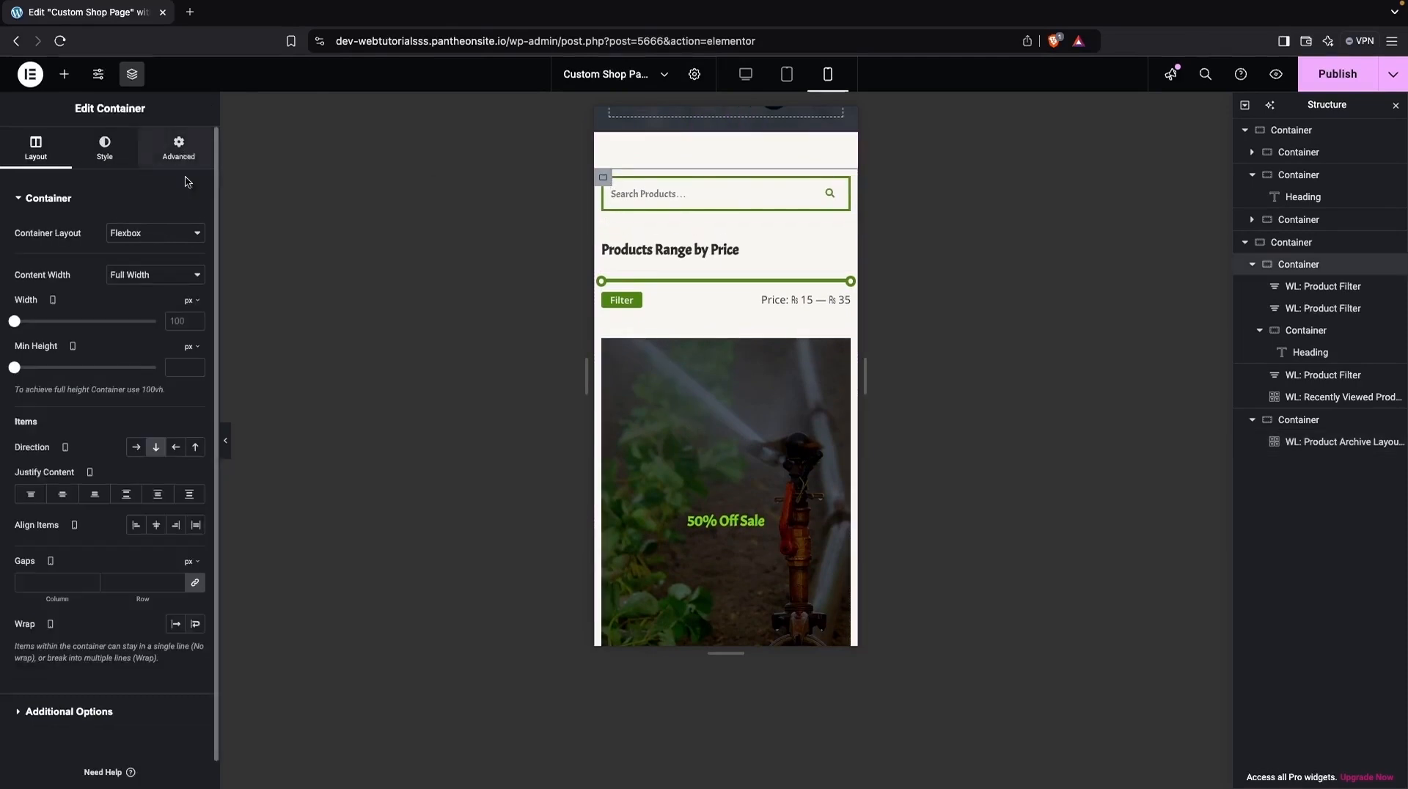
click(180, 151)
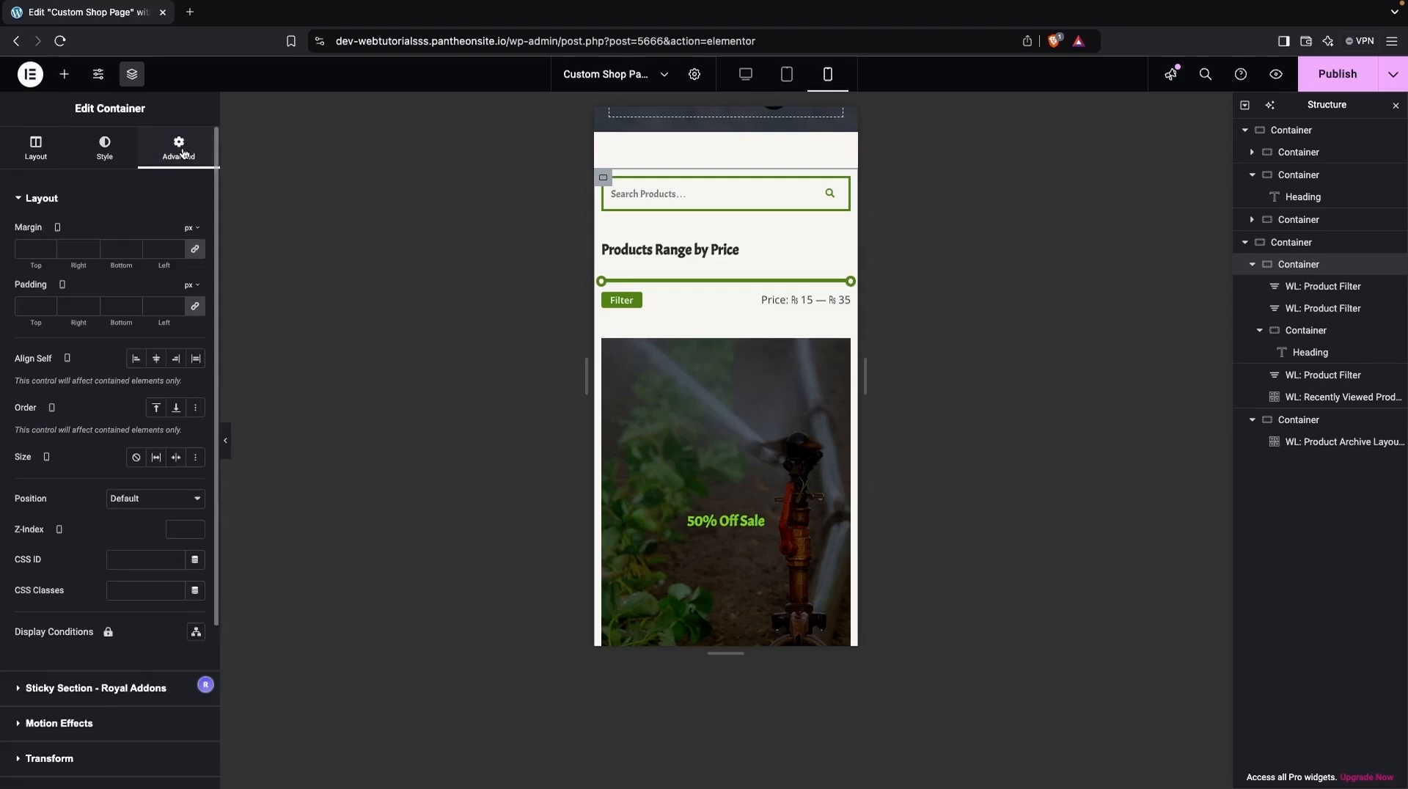
click(176, 408)
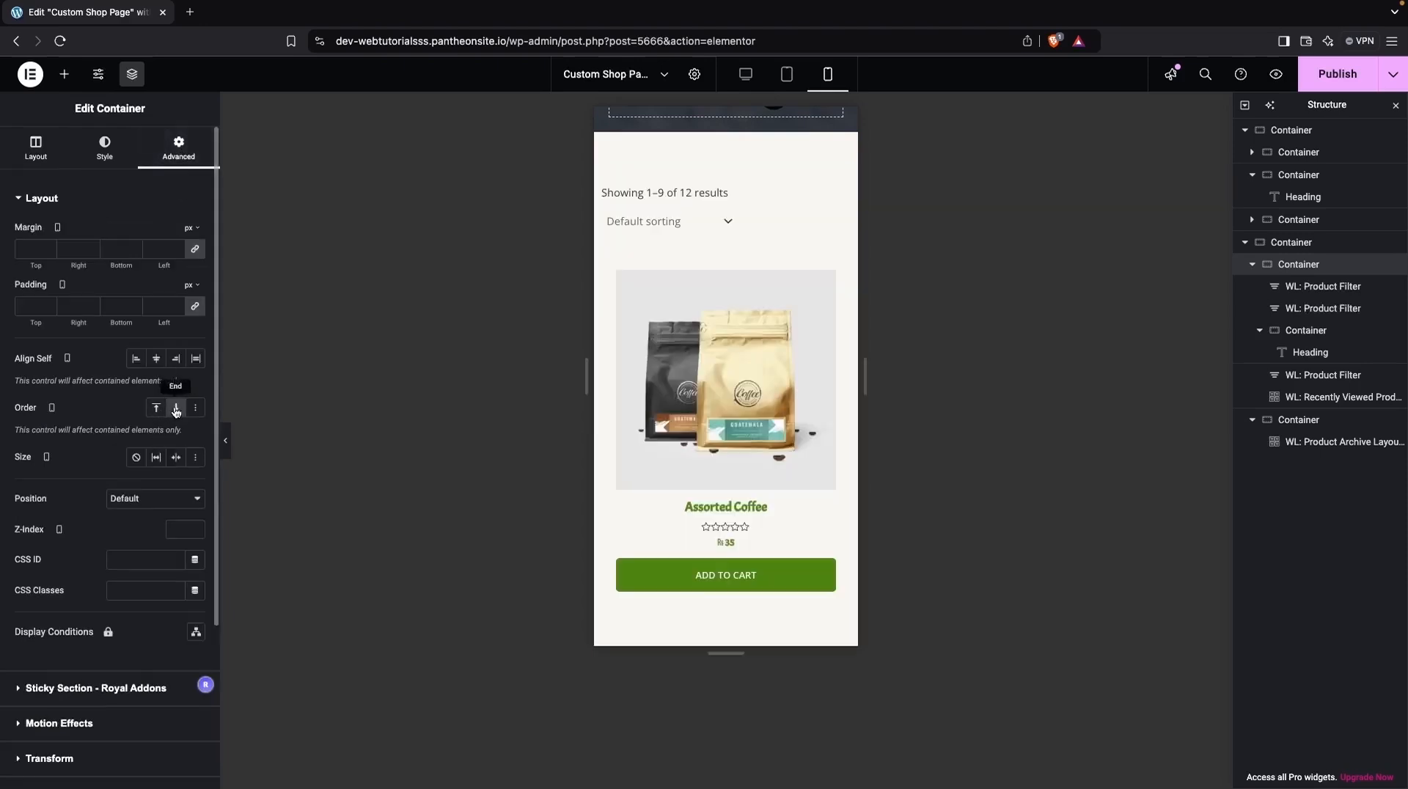
scroll(684, 359, up, 5)
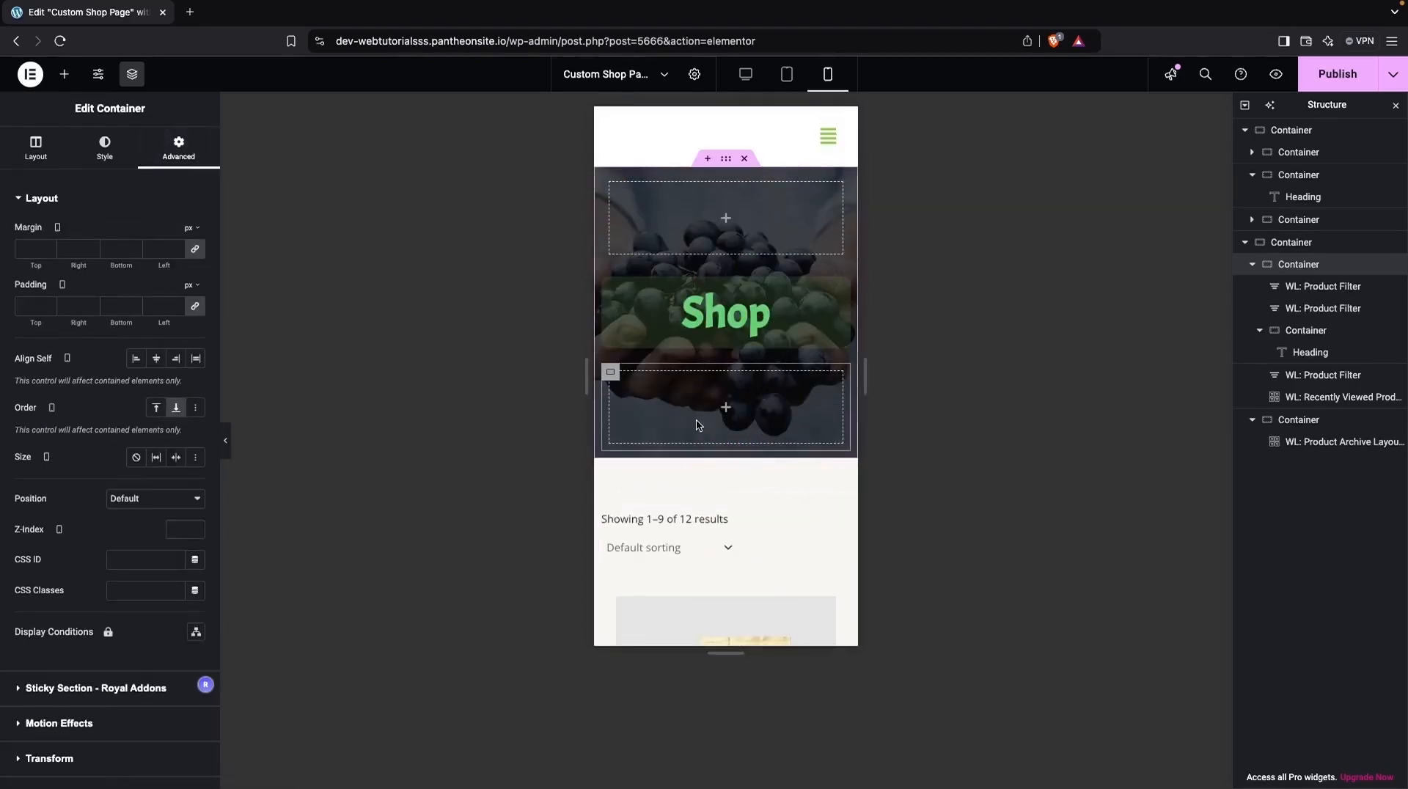
scroll(684, 359, down, 5)
scroll(682, 349, down, 10)
scroll(681, 349, down, 10)
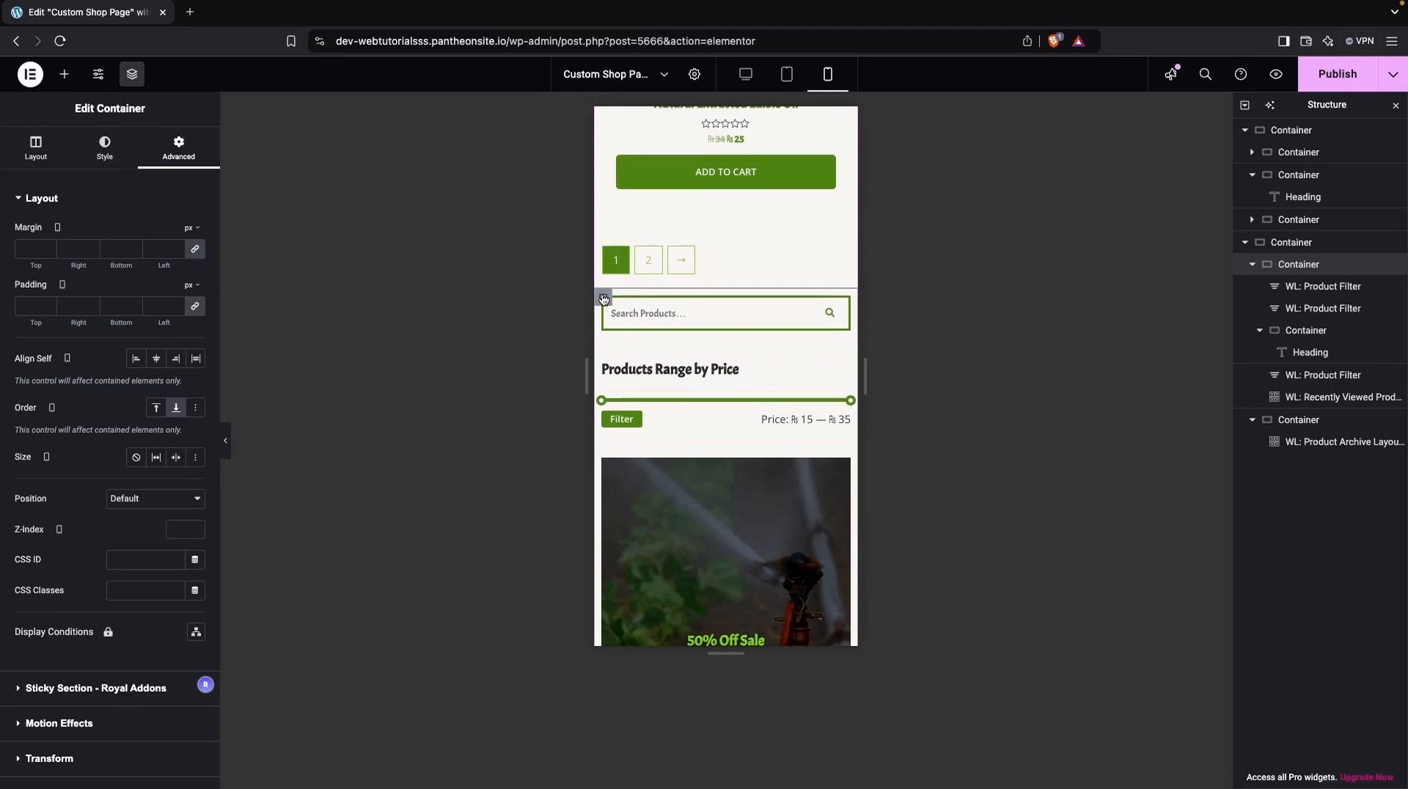
scroll(657, 468, up, 1)
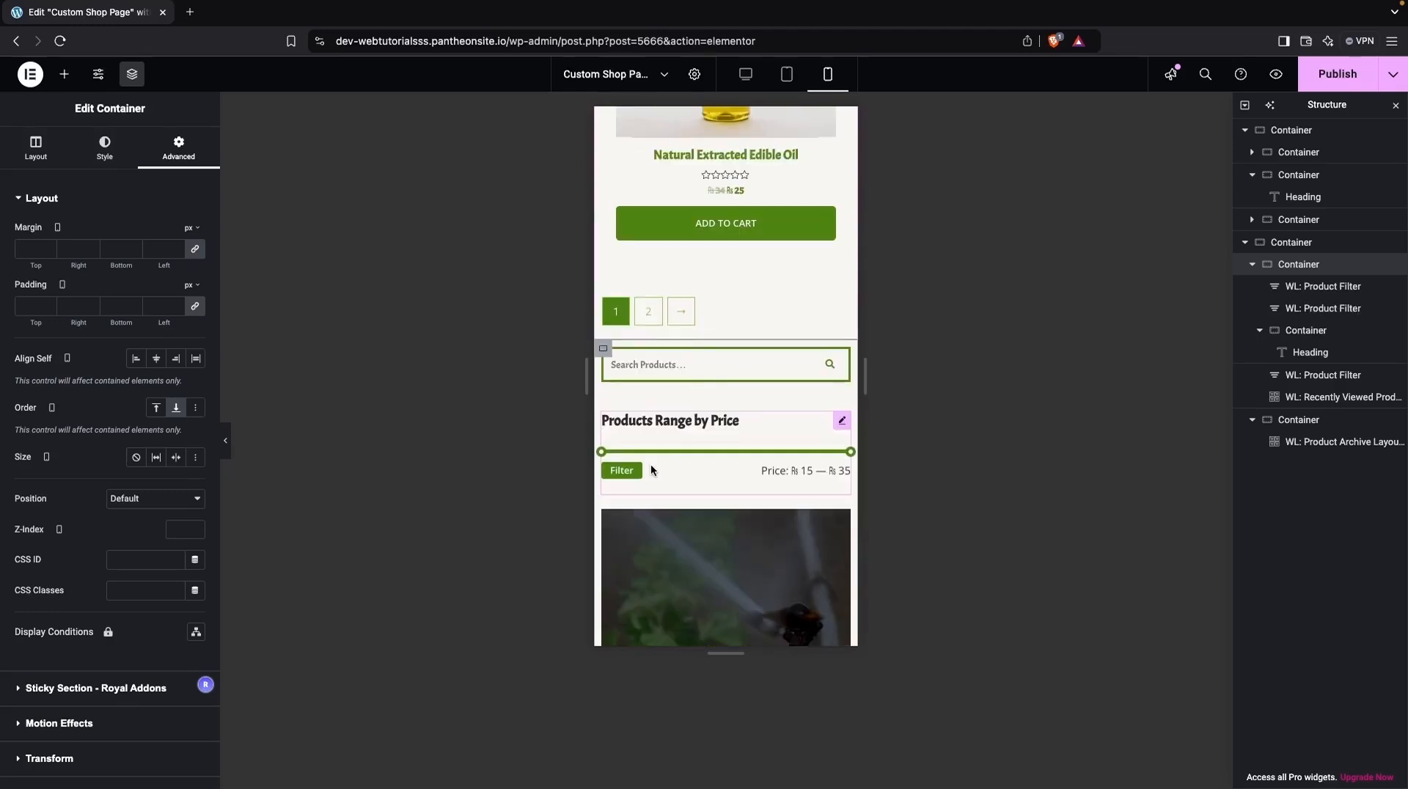
scroll(670, 280, up, 5)
scroll(673, 288, up, 10)
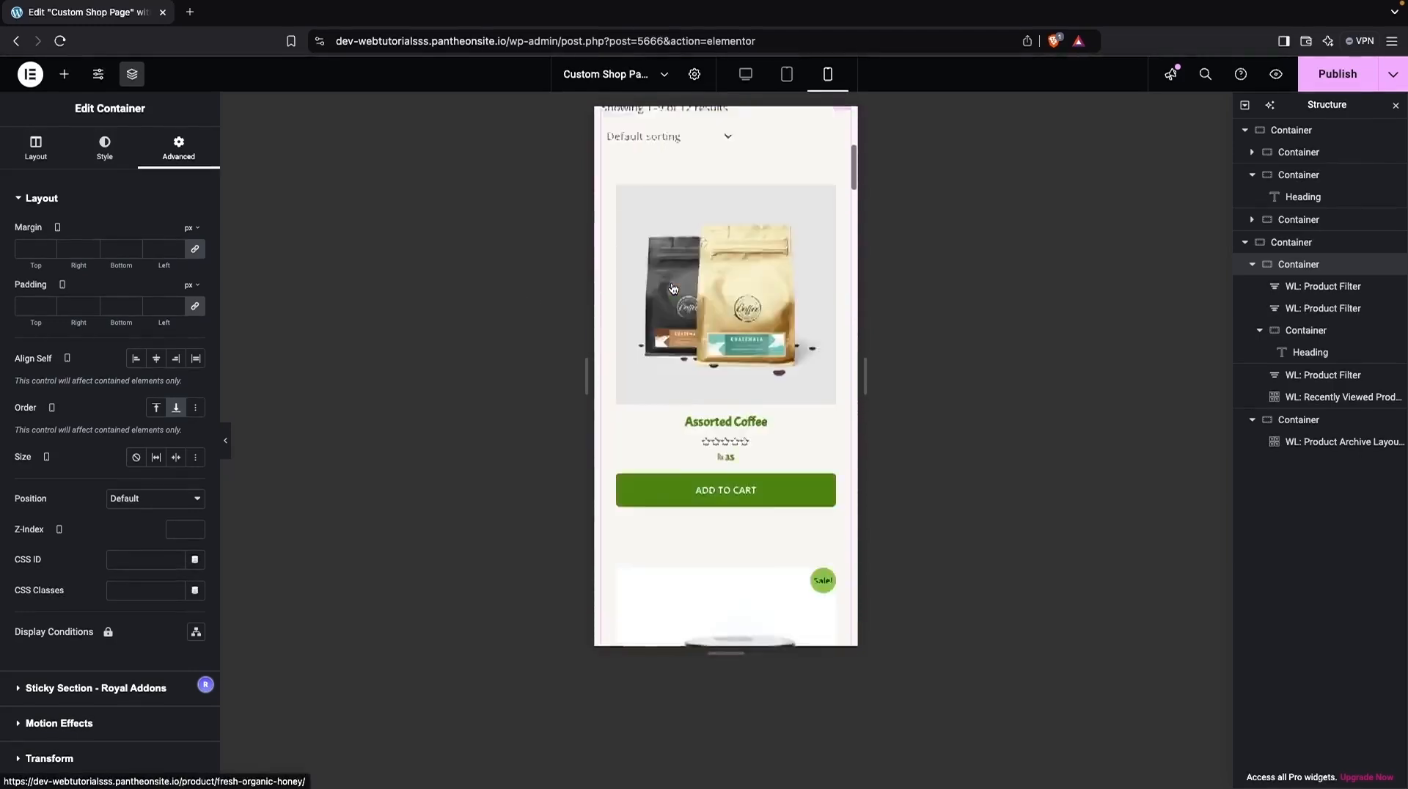
Unlink the Product Archive Layout's mobile padding values and set only the bottom padding to 20 px.
scroll(671, 282, down, 4)
click(724, 305)
click(604, 255)
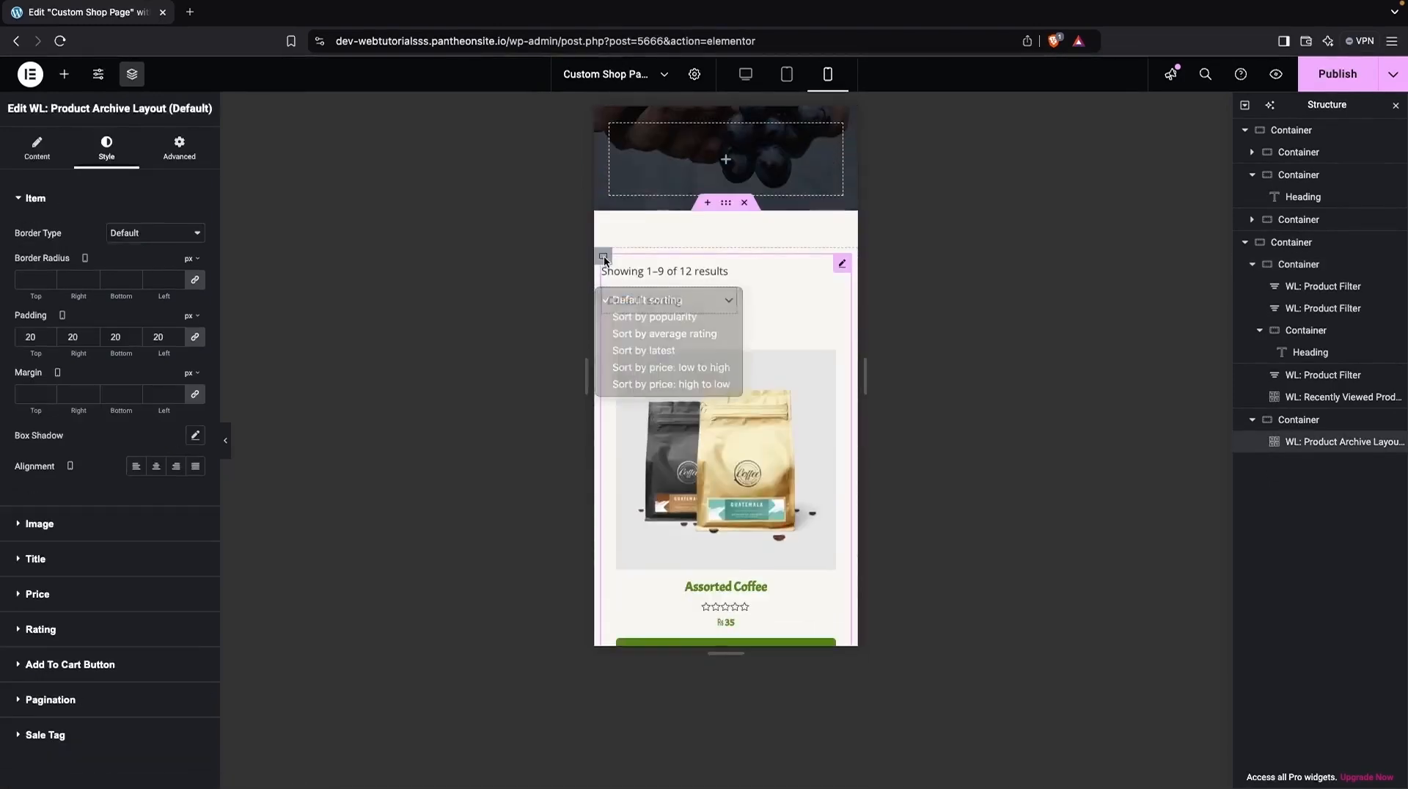
click(185, 159)
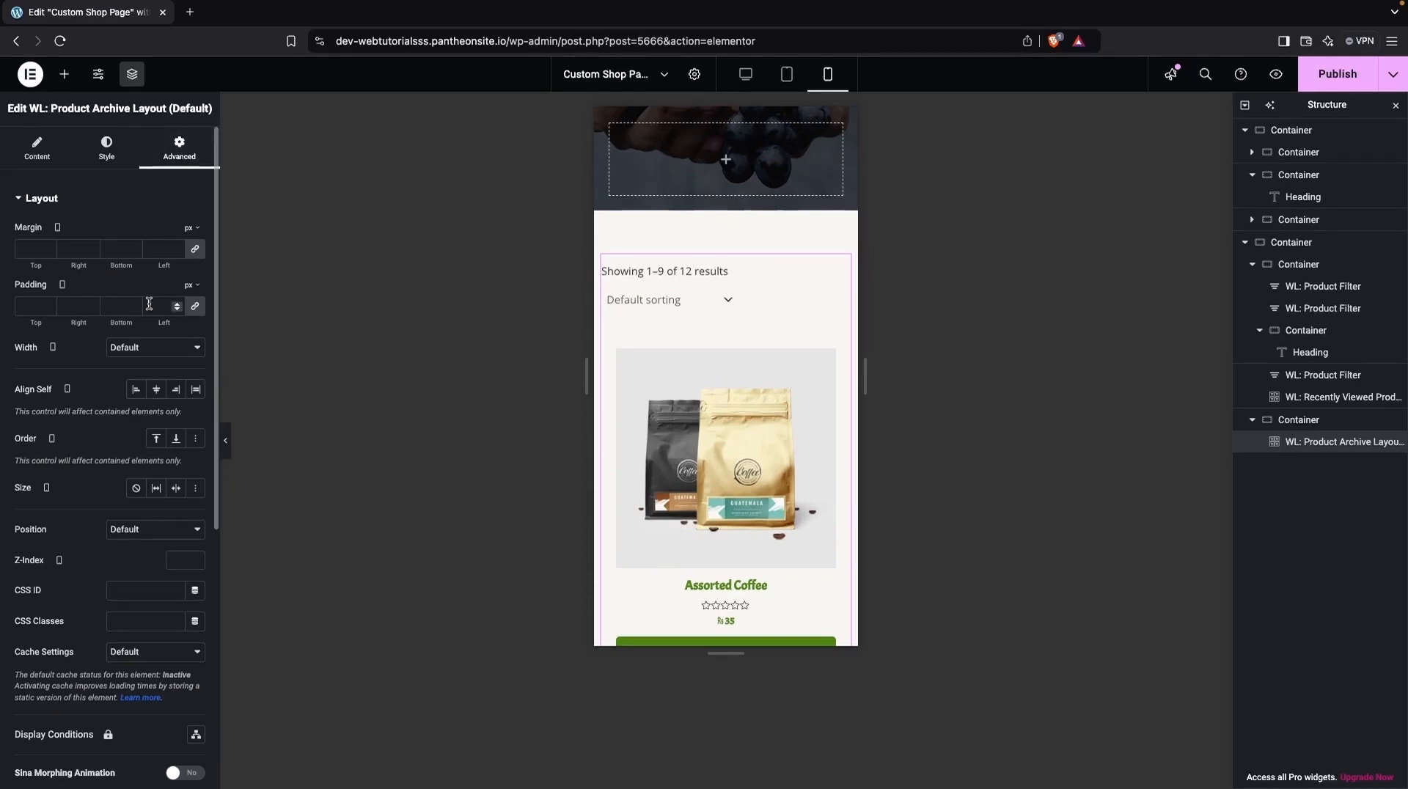
click(196, 311)
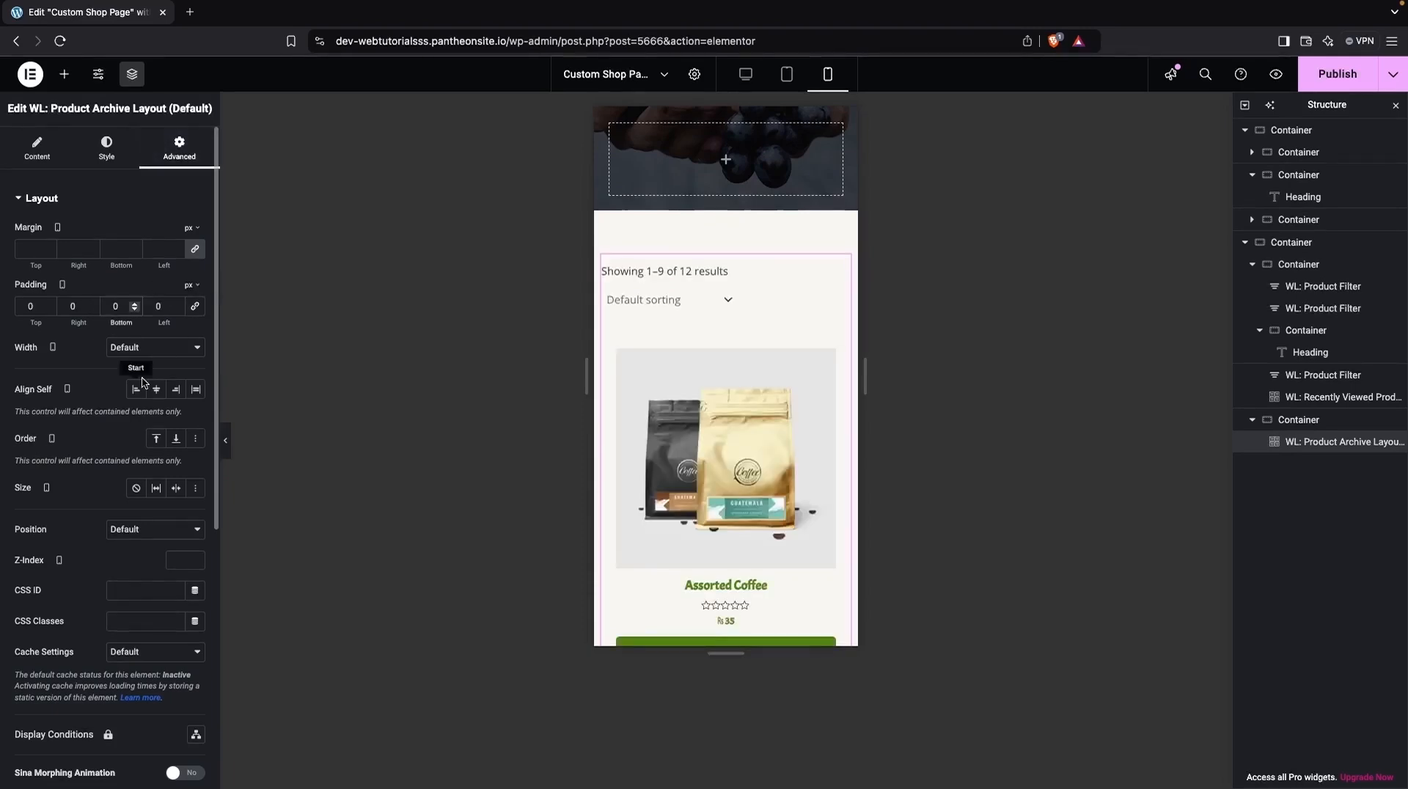
scroll(727, 438, down, 7)
scroll(728, 438, down, 15)
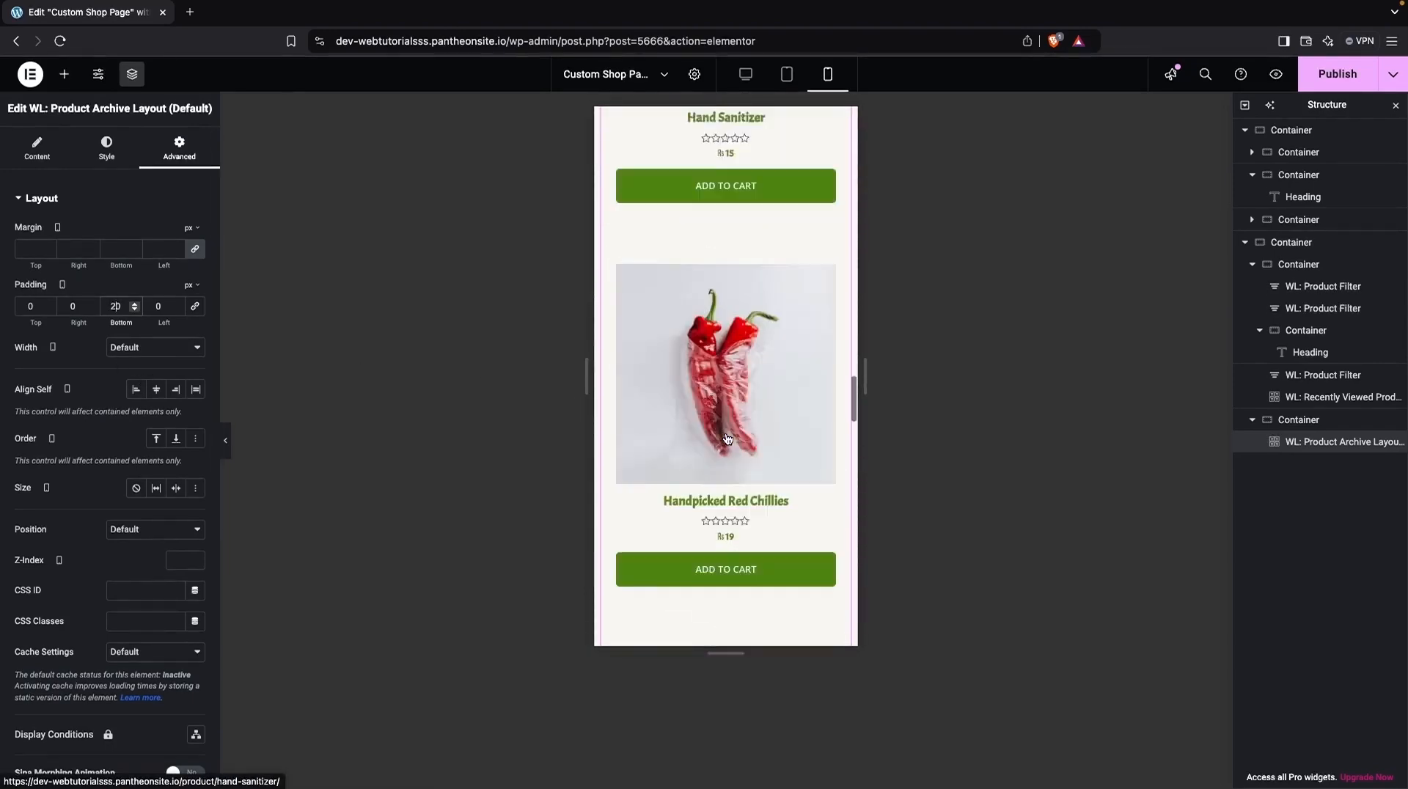
scroll(727, 439, down, 10)
scroll(726, 437, up, 5)
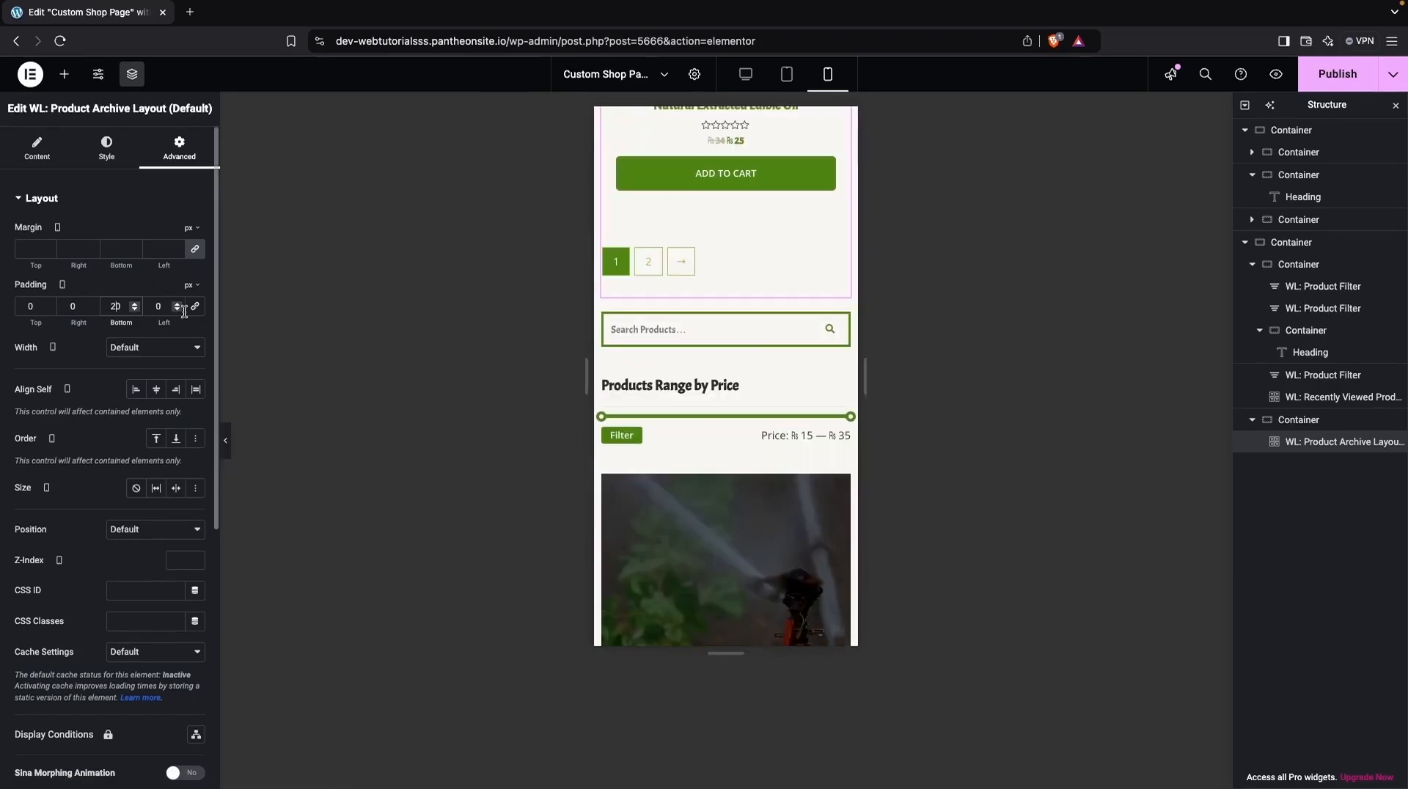
Set the Product Archive Layout's mobile bottom padding to 30 px and check the spacing above the product search box.
key(BackSpace)
text(4)
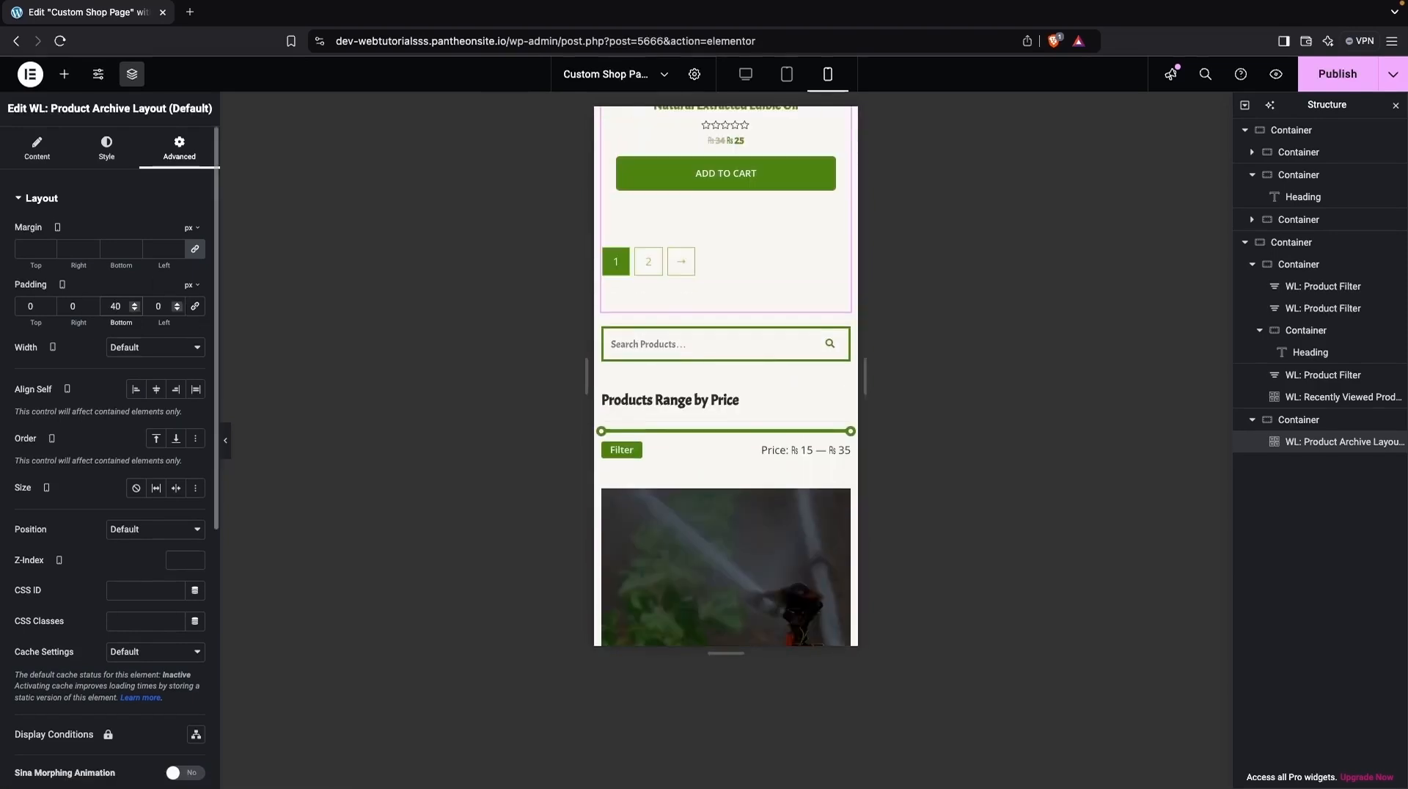
key(BackSpace)
text(3)
scroll(707, 477, down, 8)
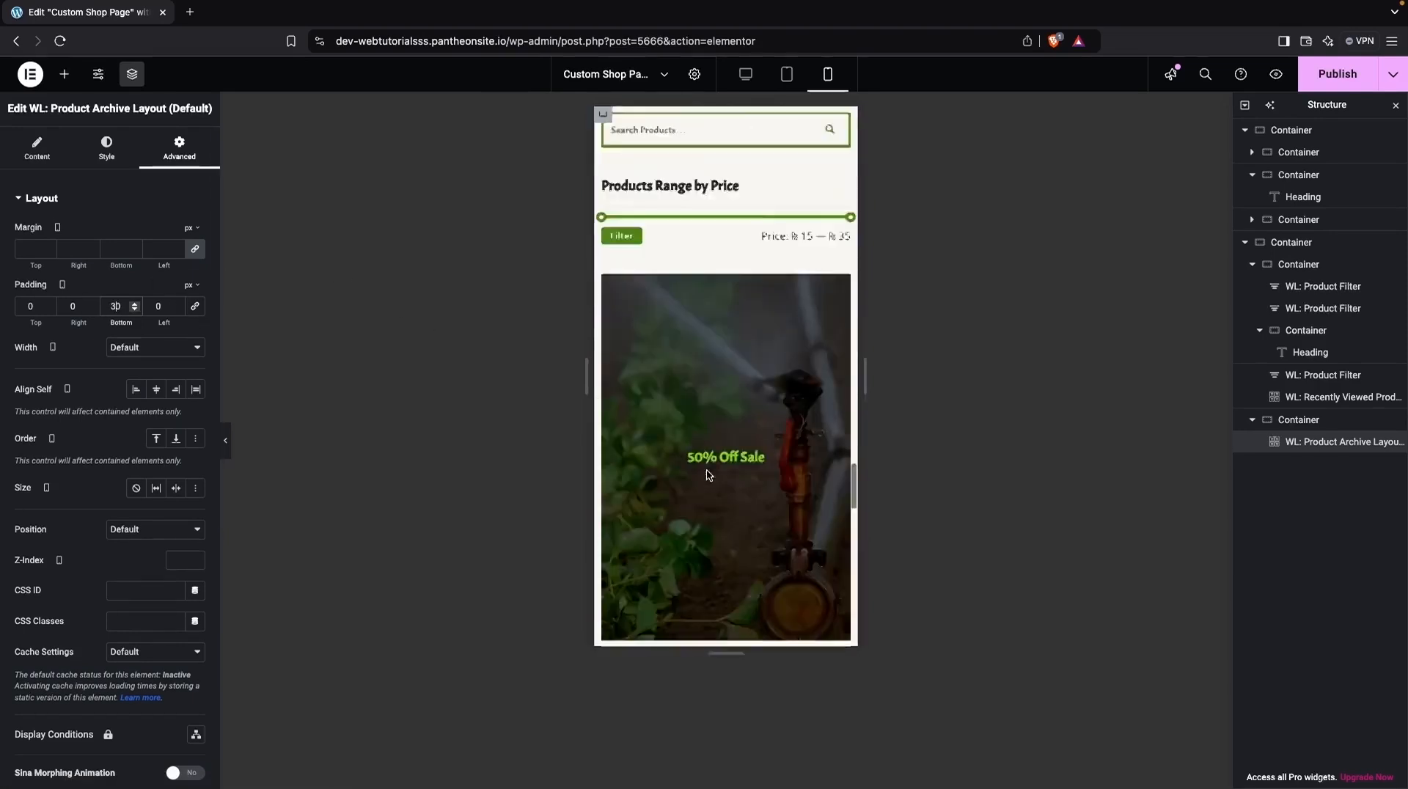
scroll(707, 476, up, 8)
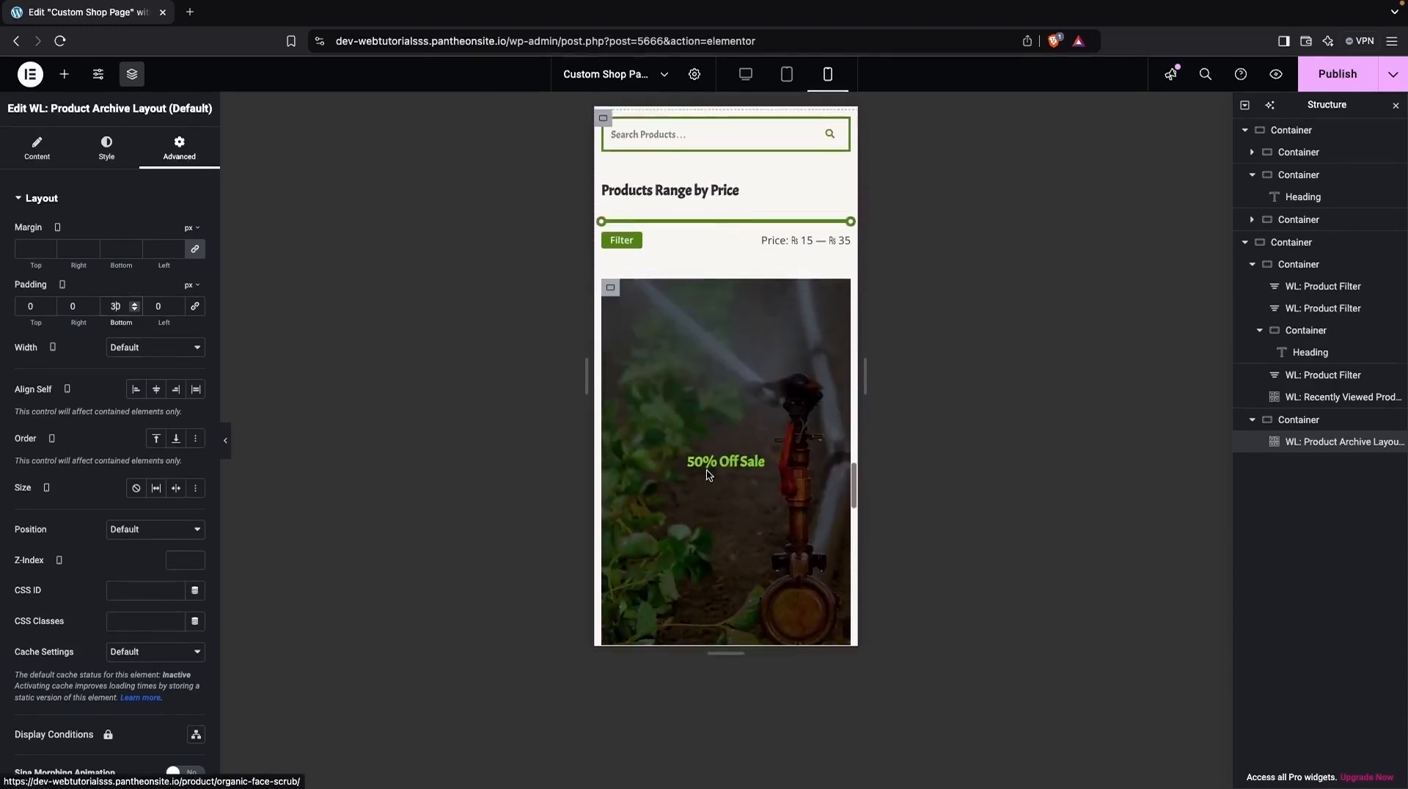
scroll(706, 469, down, 15)
scroll(708, 477, up, 3)
scroll(708, 477, up, 5)
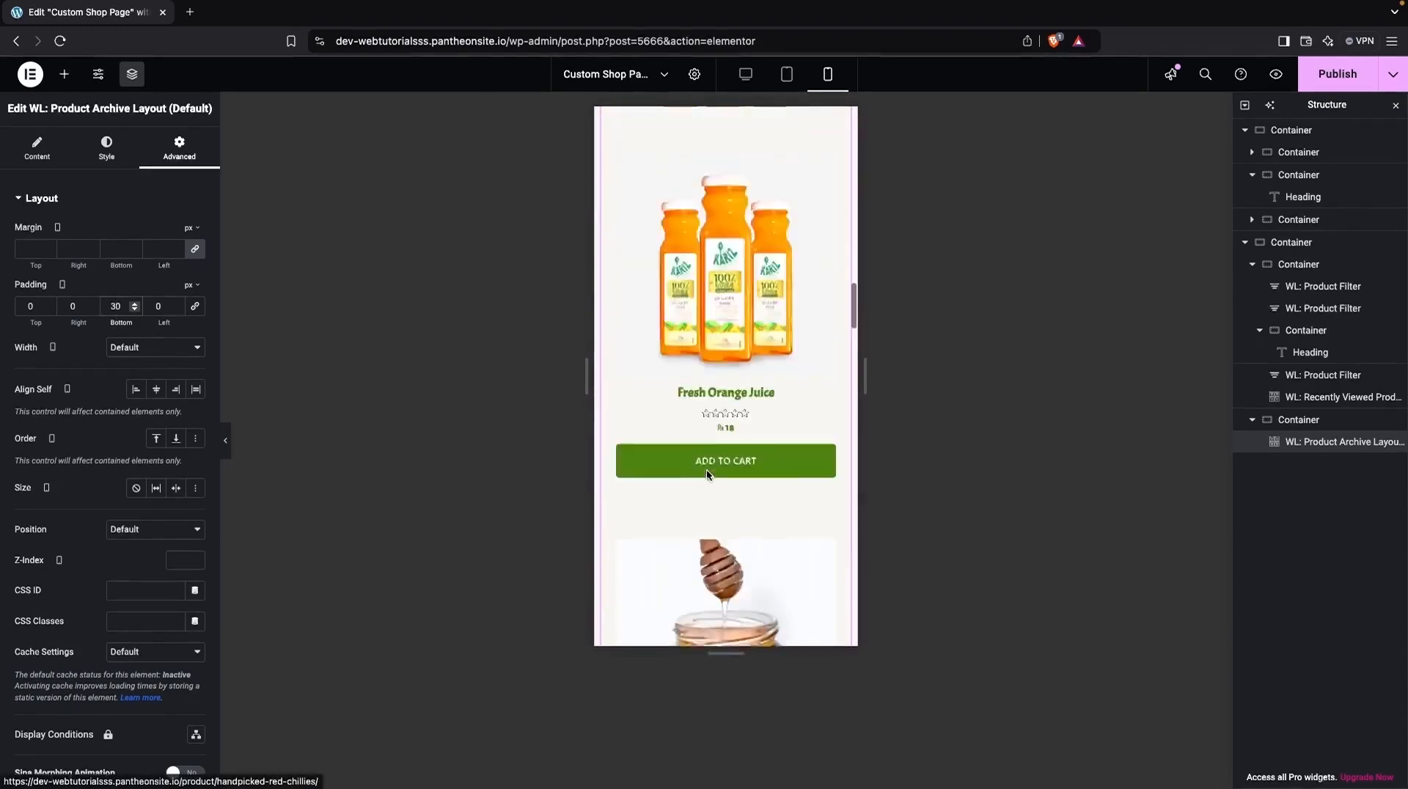
Switch to the tablet preview and check the product grid's layout and its column and row settings.
click(786, 74)
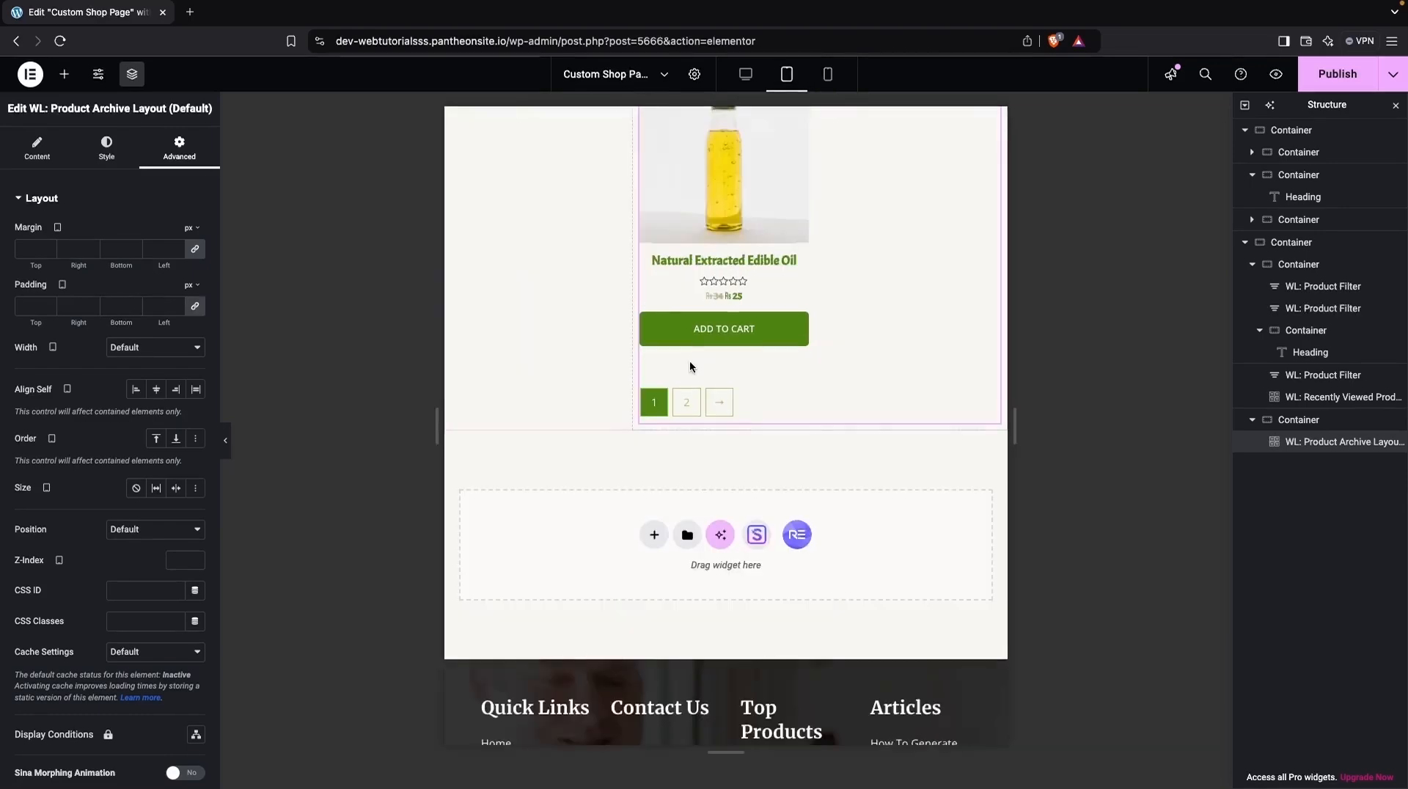
scroll(689, 360, up, 10)
scroll(599, 426, down, 2)
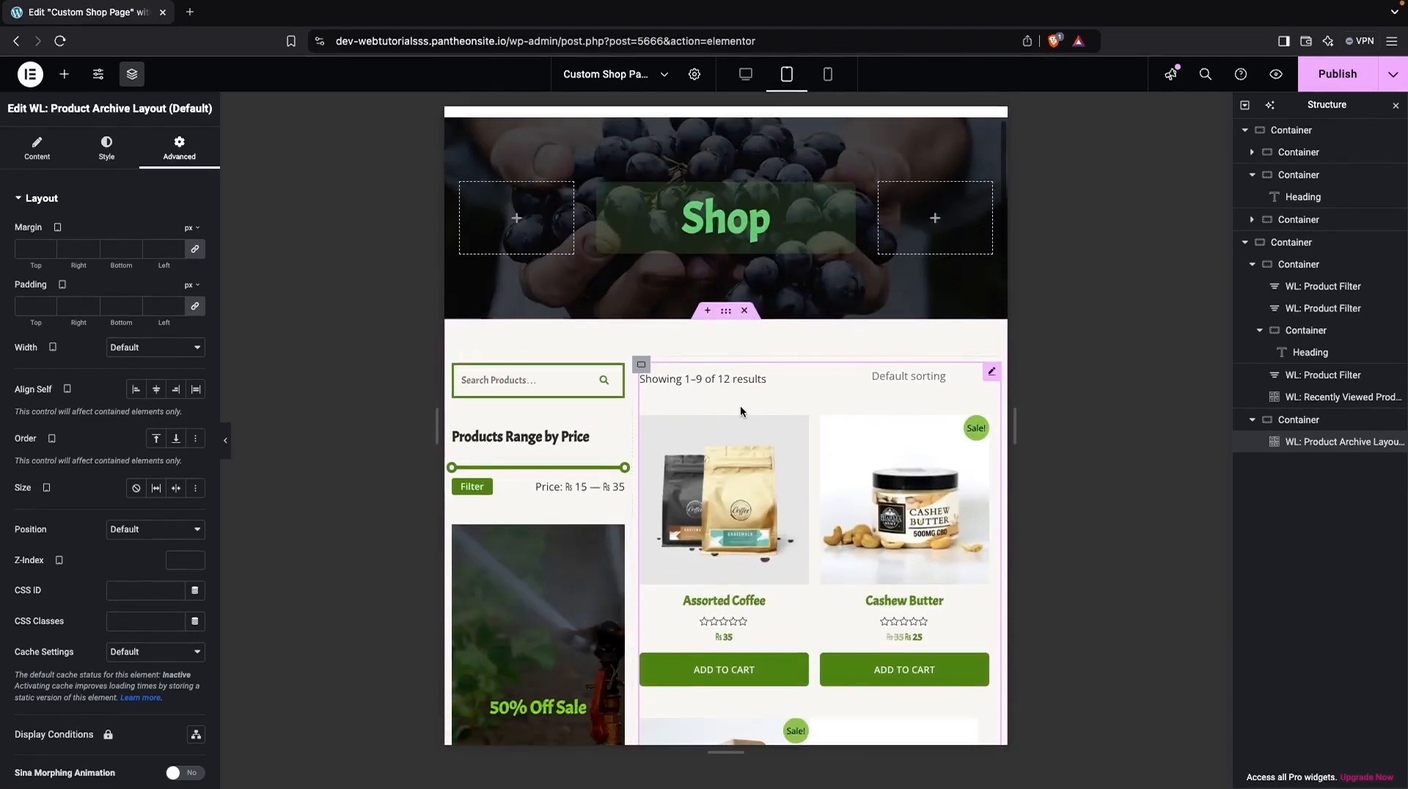
click(38, 156)
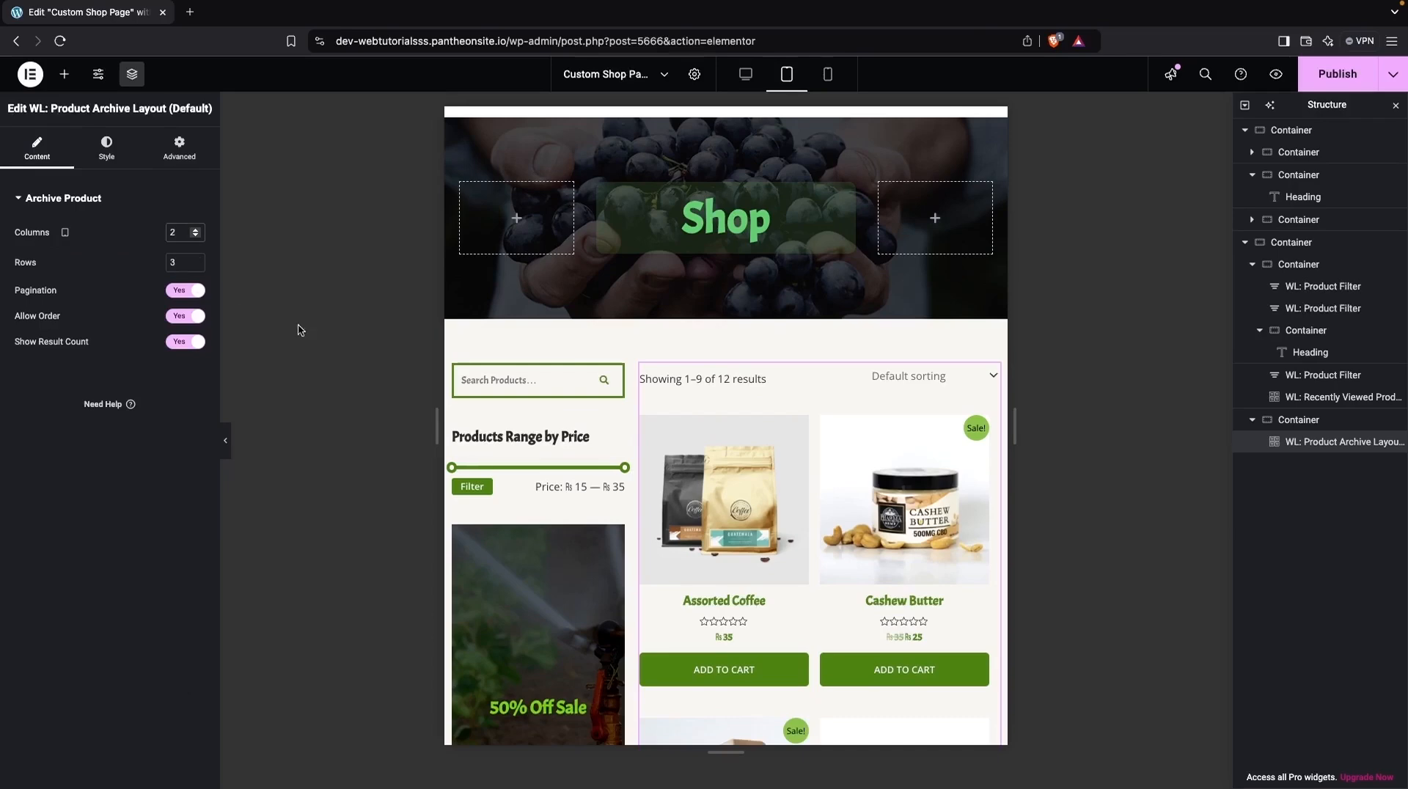
scroll(887, 442, down, 1)
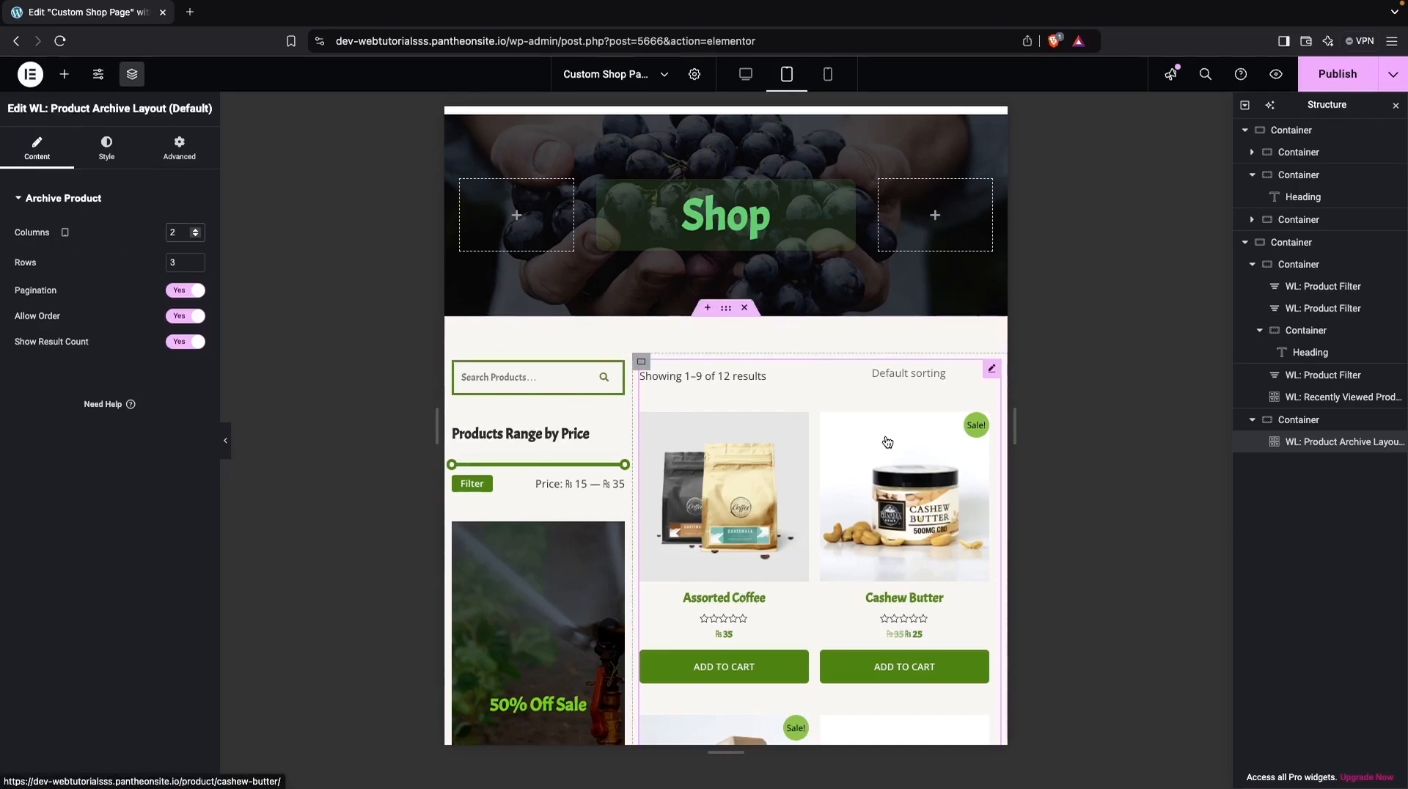
Publish the Custom Shop Page template and exit the editor to WordPress.
click(1334, 86)
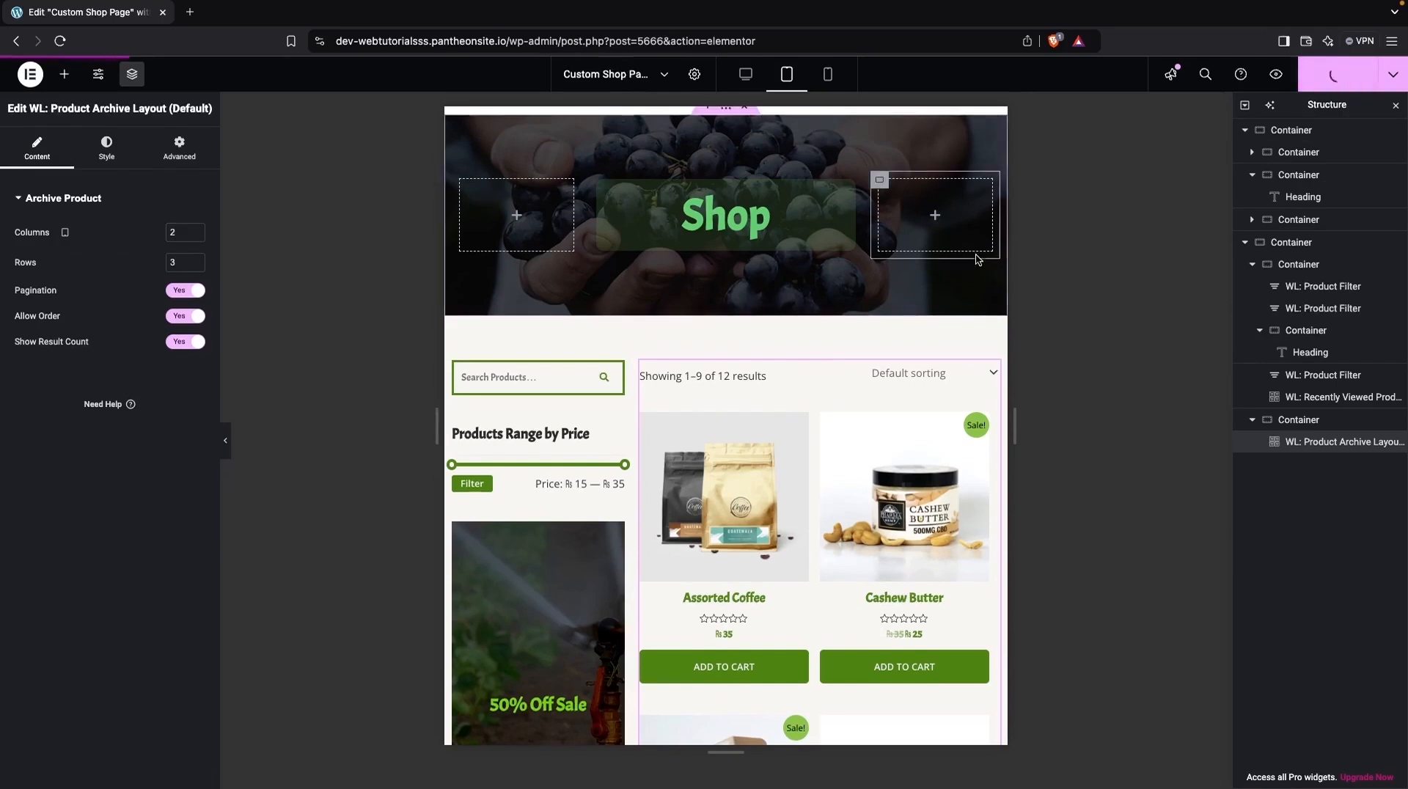
click(31, 74)
click(56, 217)
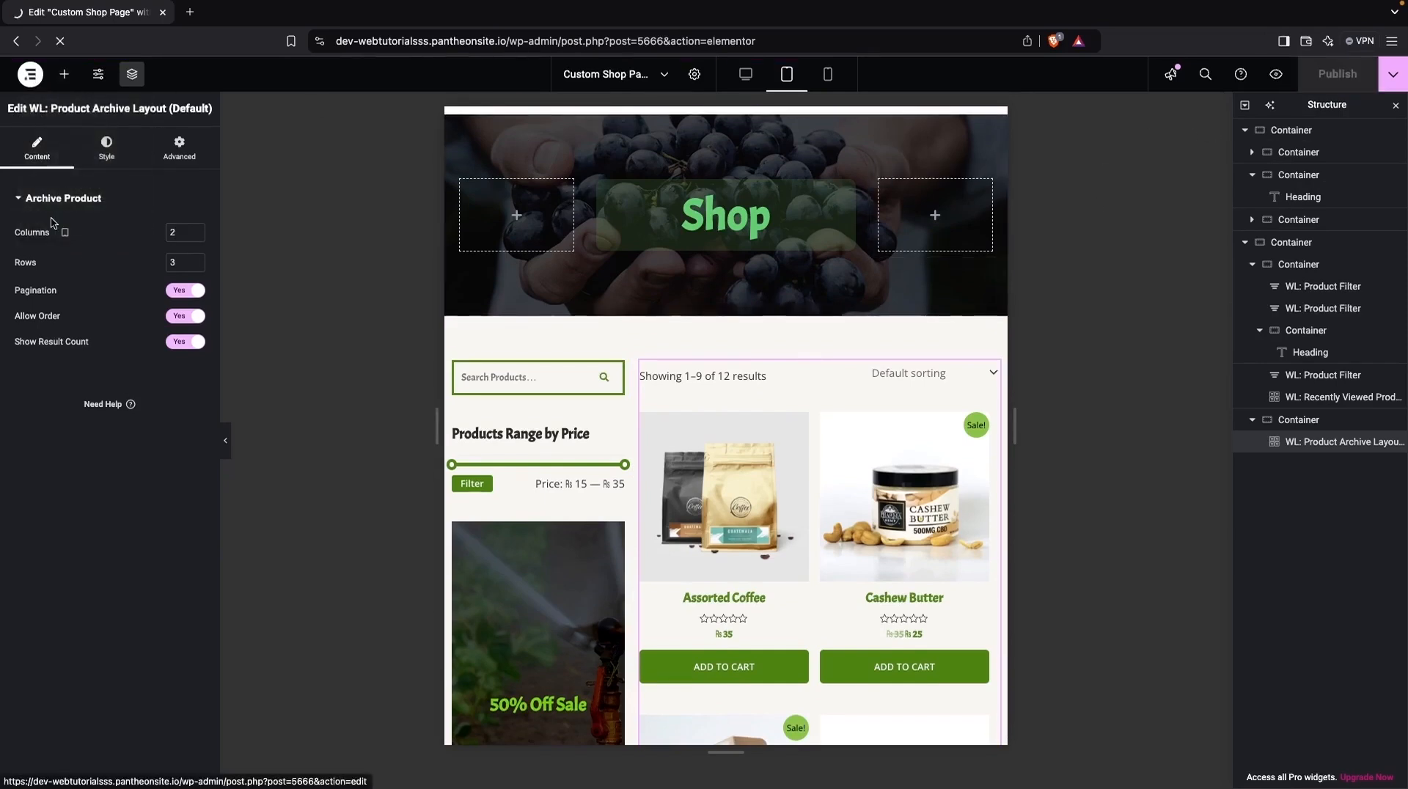
Open the live shop page from the template list and review the header, sidebar, product grid and pagination.
mouse_move(245, 488)
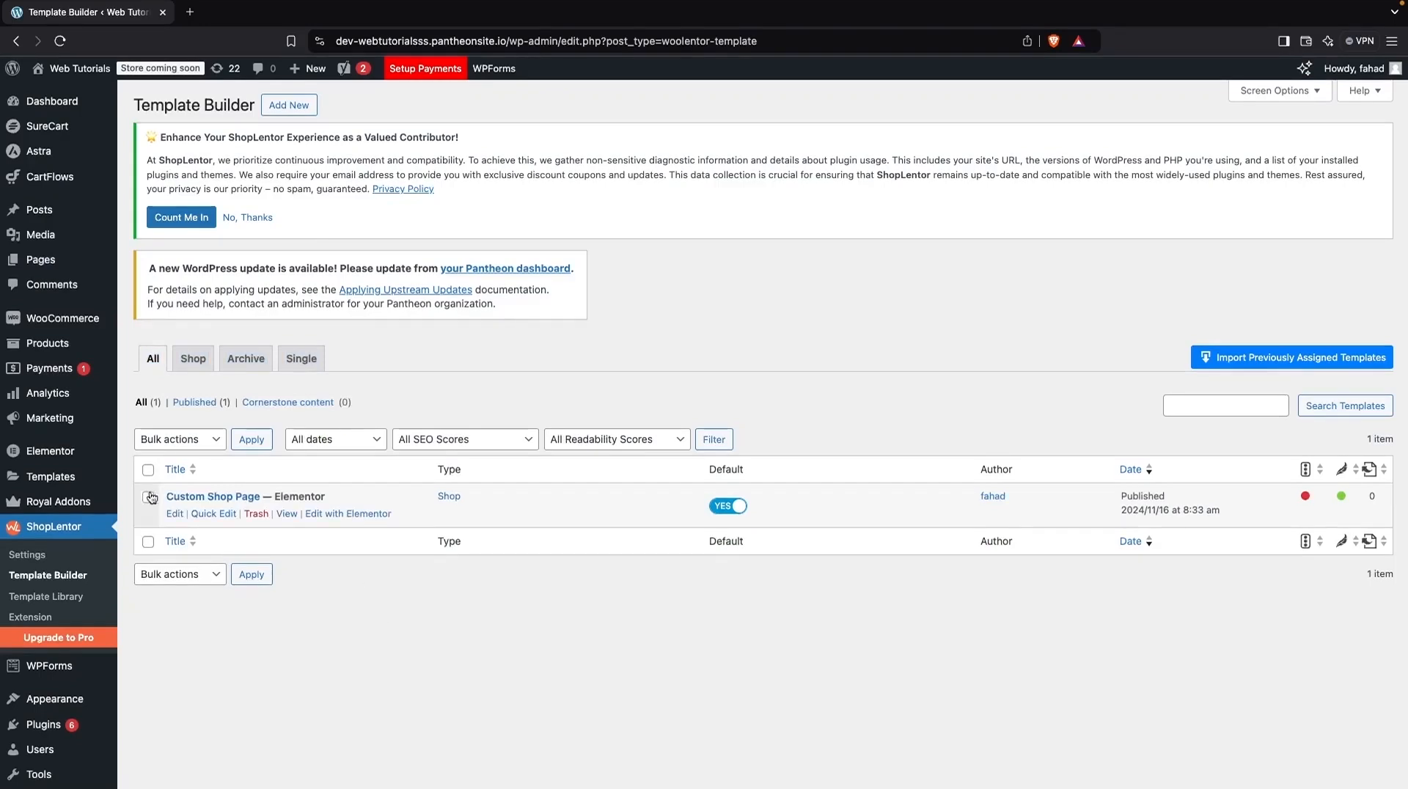
mouse_move(76, 69)
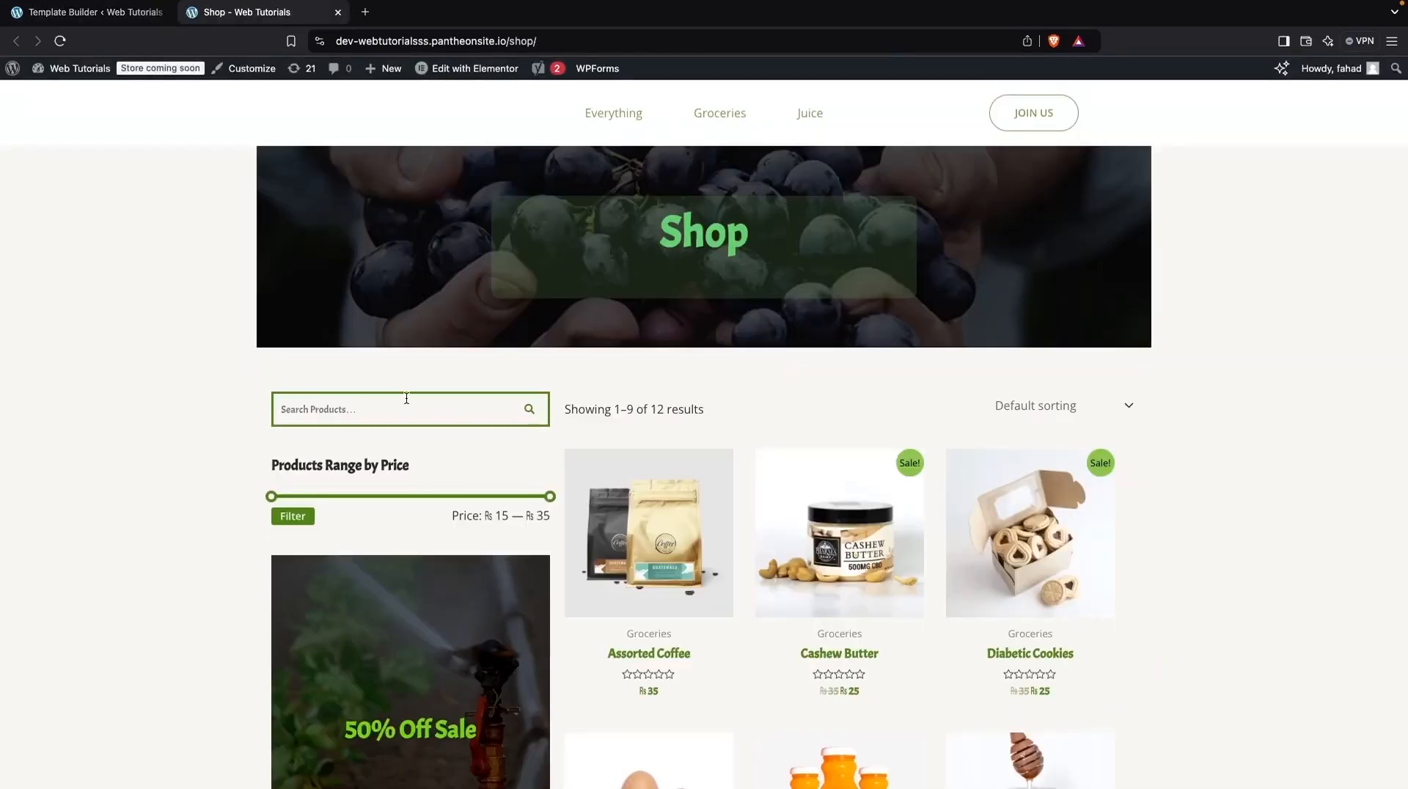
scroll(406, 398, down, 10)
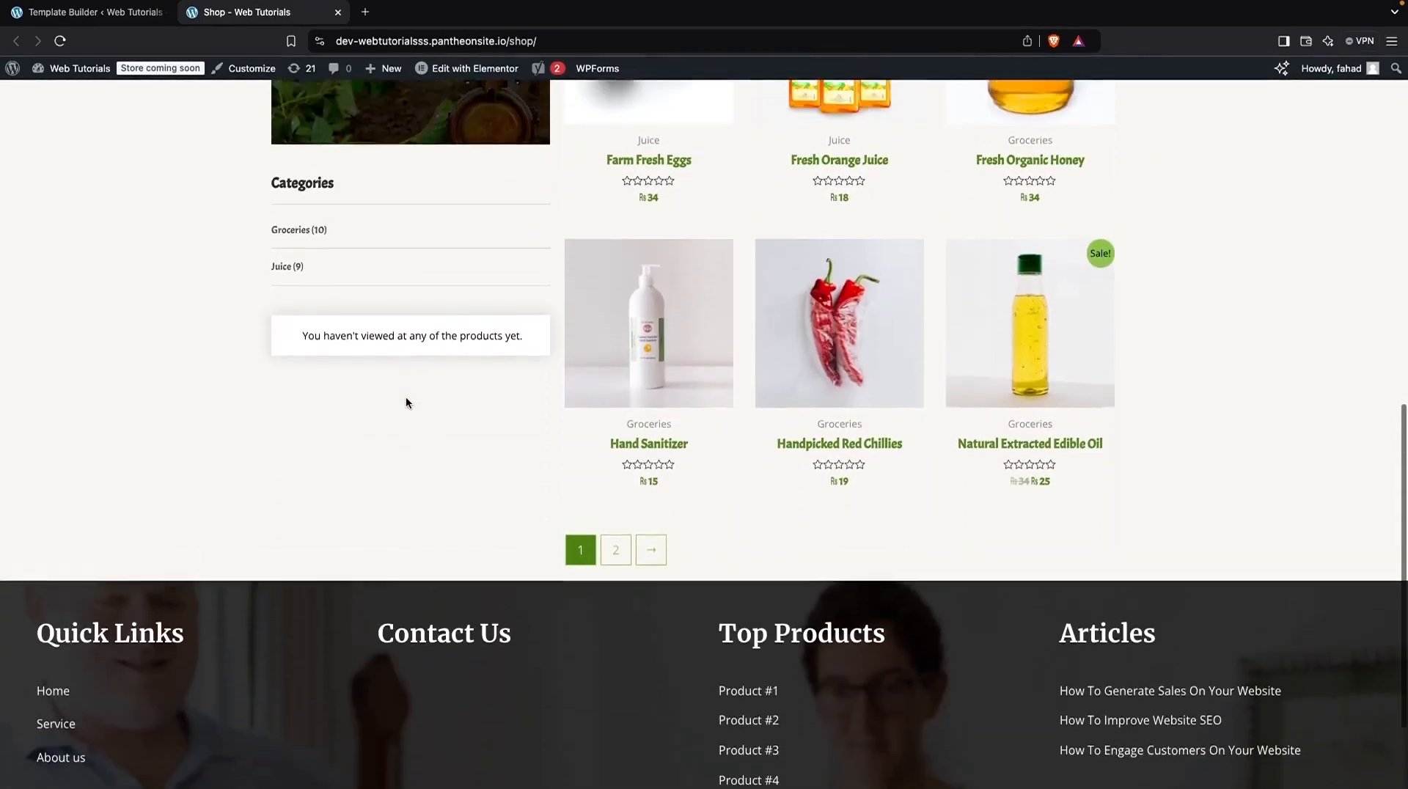
scroll(406, 399, up, 10)
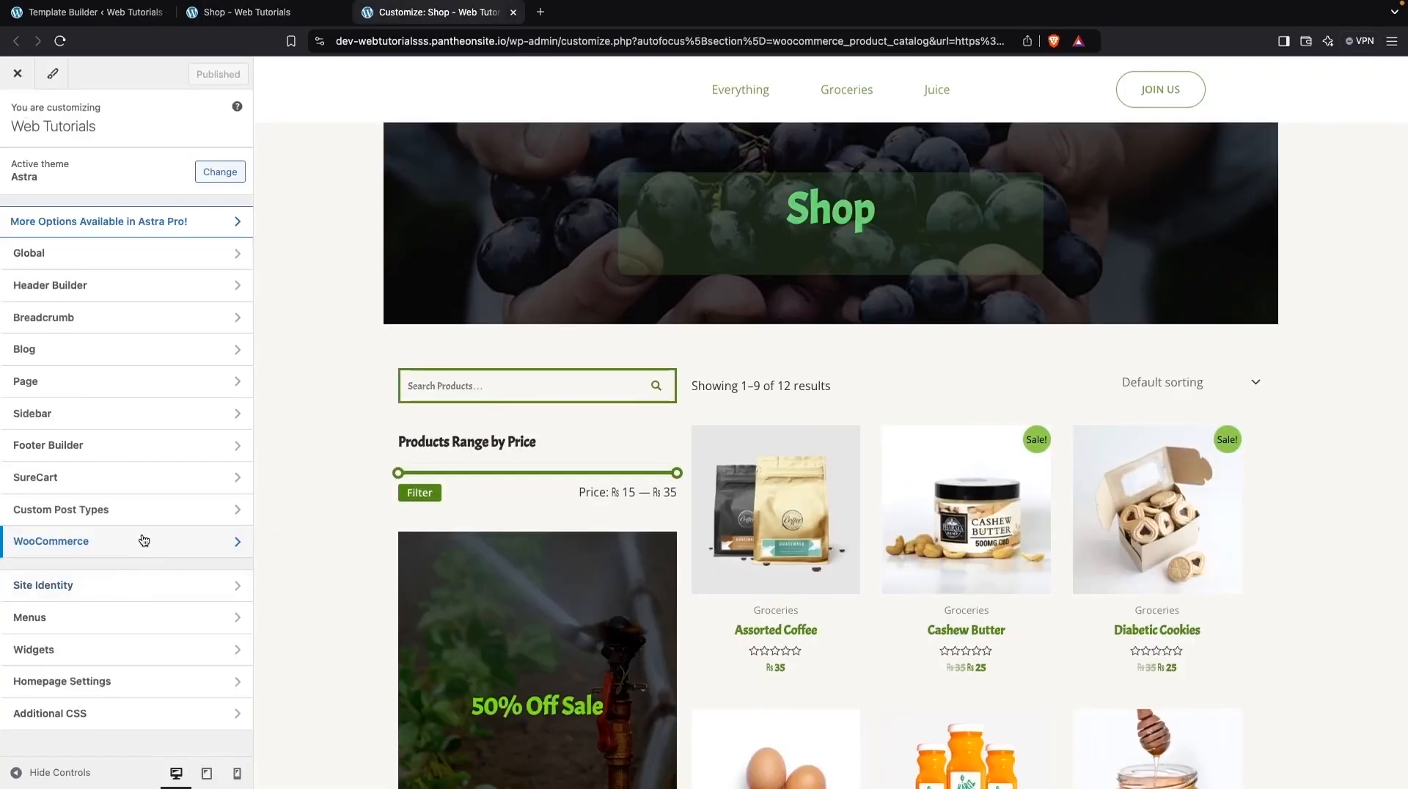
In the theme customizer's WooCommerce Product Catalog settings, choose the full-width container layout and No Sidebar, and publish the changes.
click(144, 540)
click(77, 189)
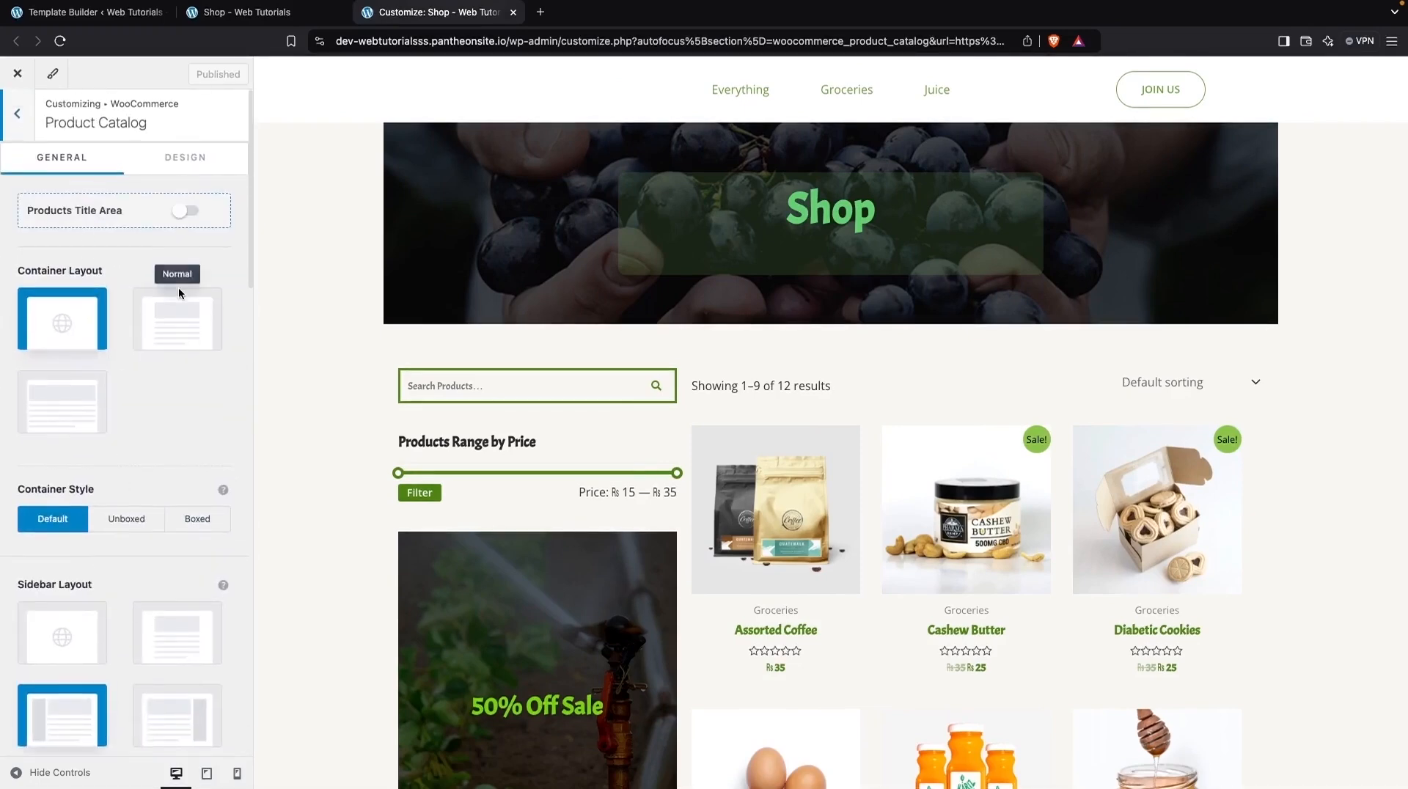
click(68, 399)
scroll(168, 416, down, 3)
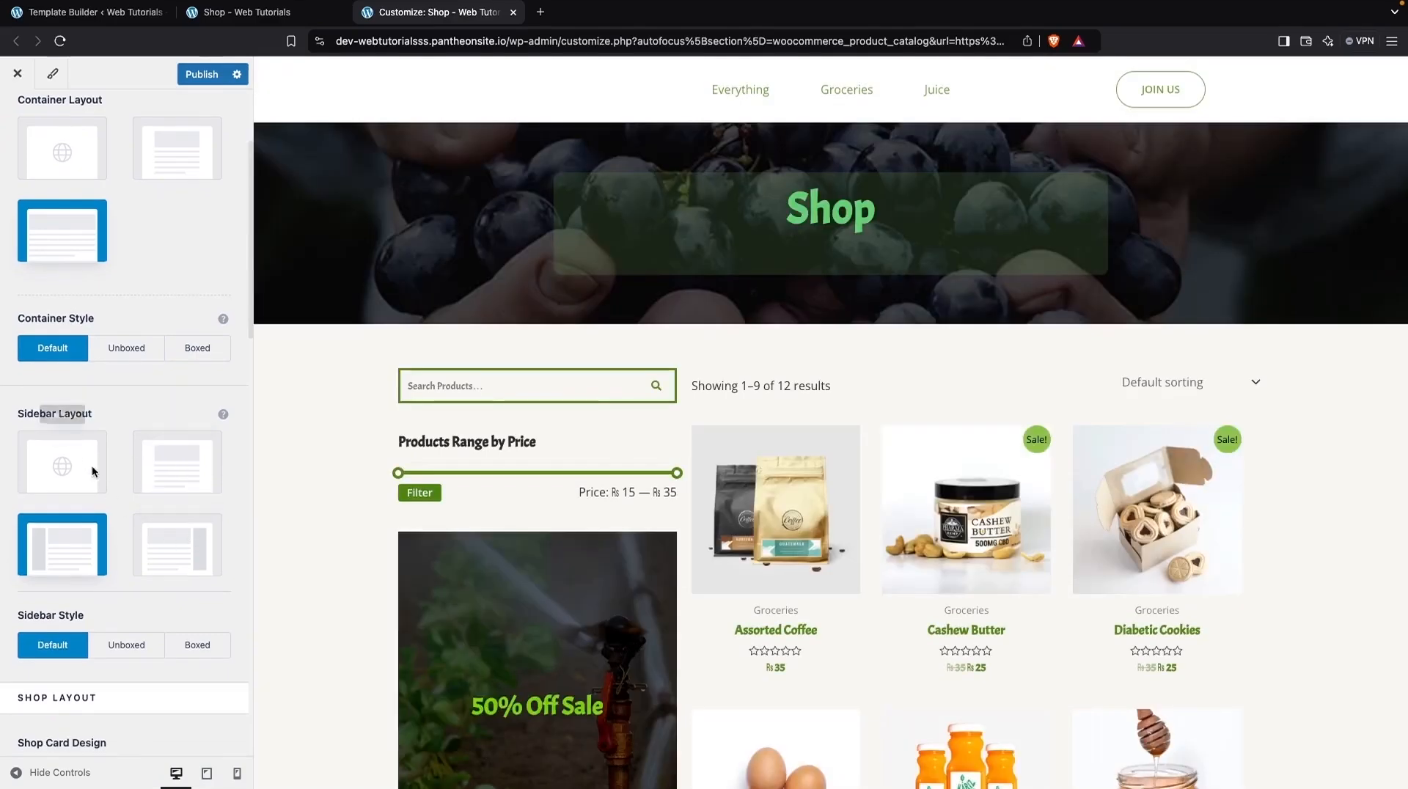
click(193, 471)
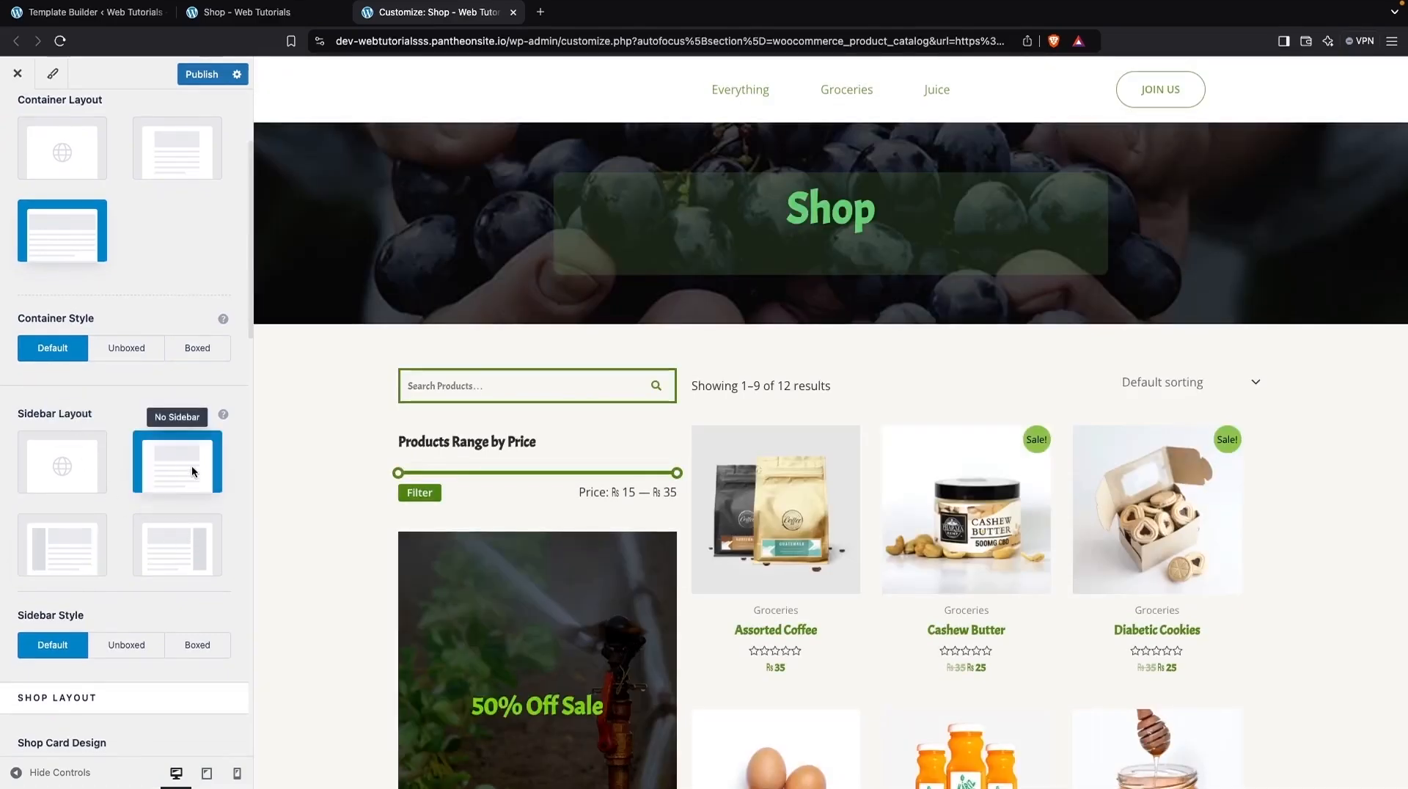
scroll(170, 588, down, 8)
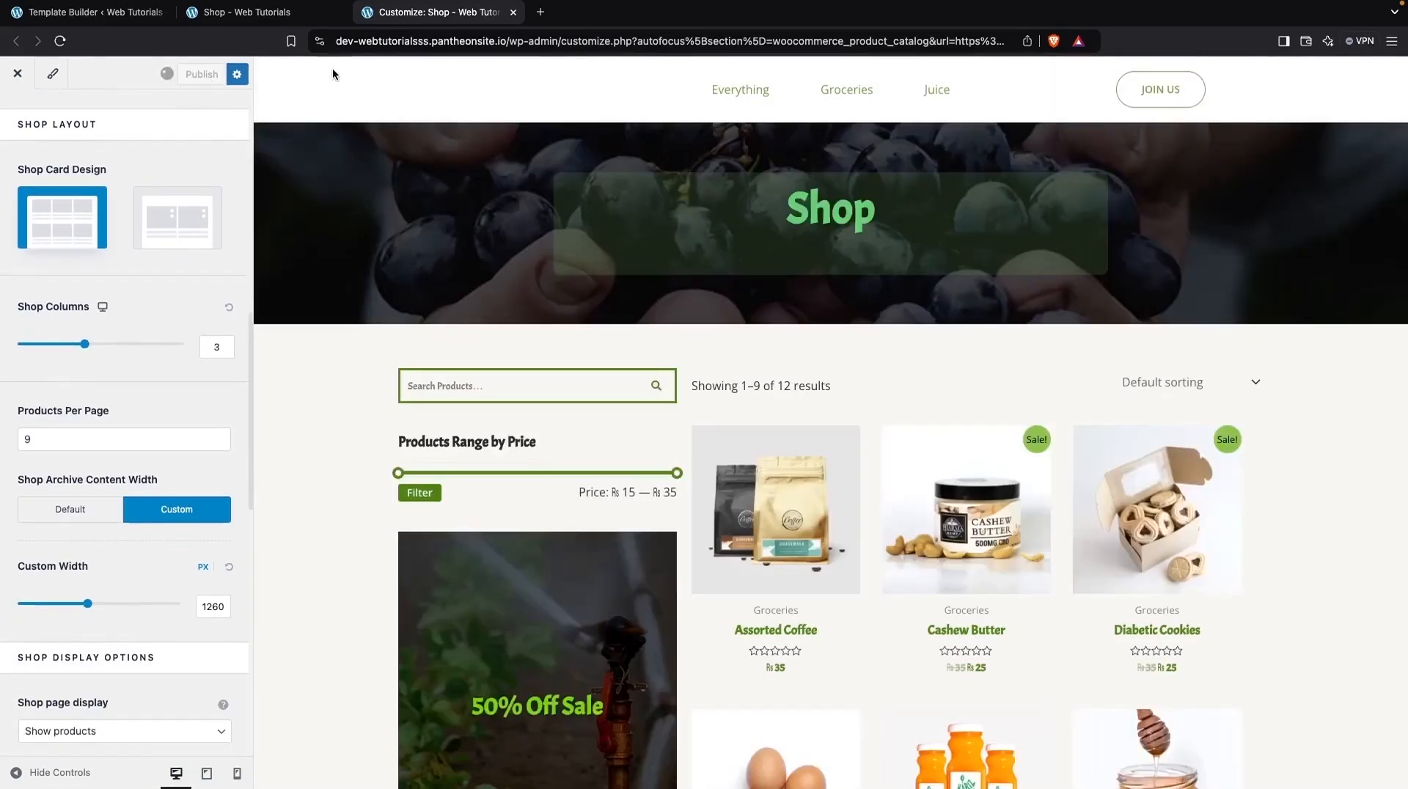
Return to the live shop page and check the banner, sidebar and product grid with the published layout.
click(253, 11)
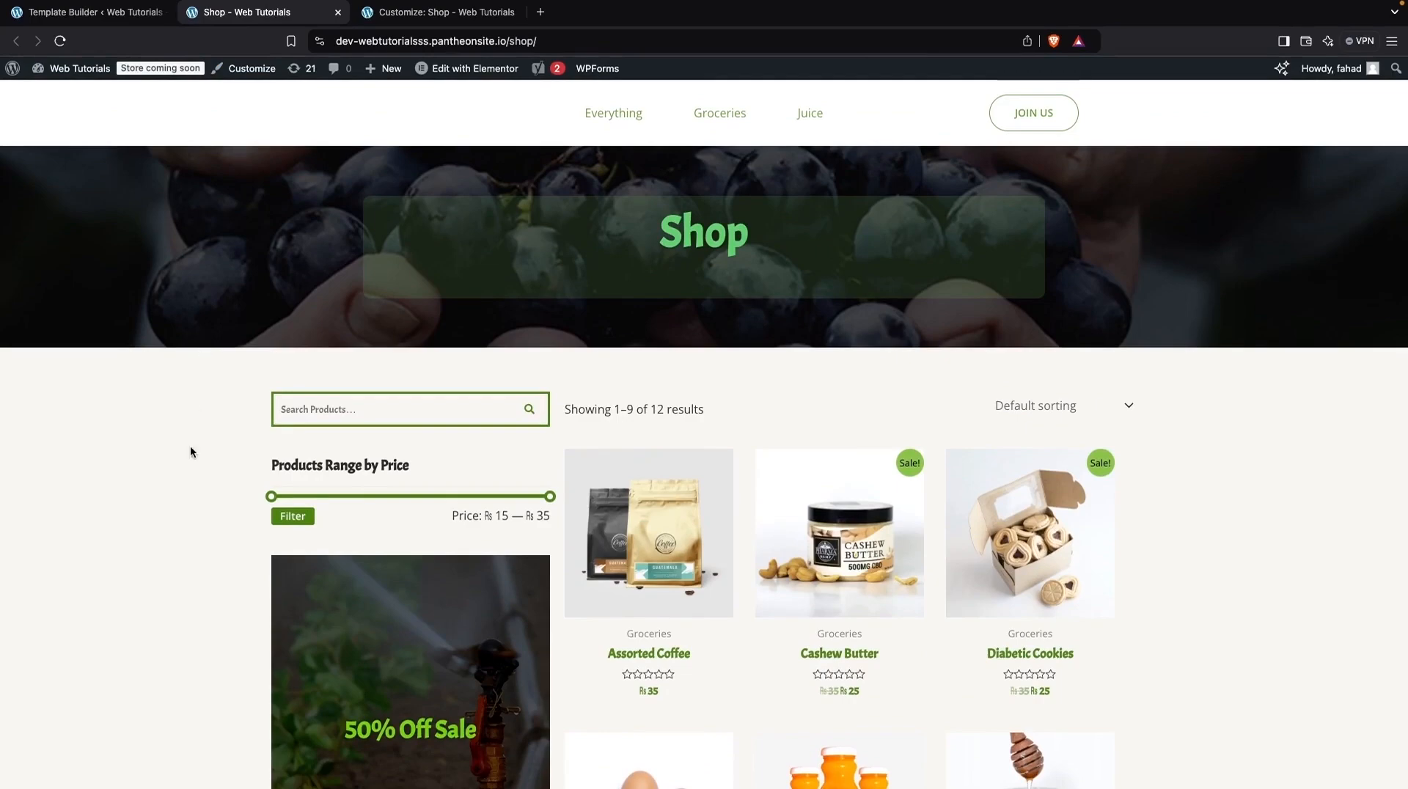
scroll(191, 479, down, 10)
scroll(191, 480, up, 8)
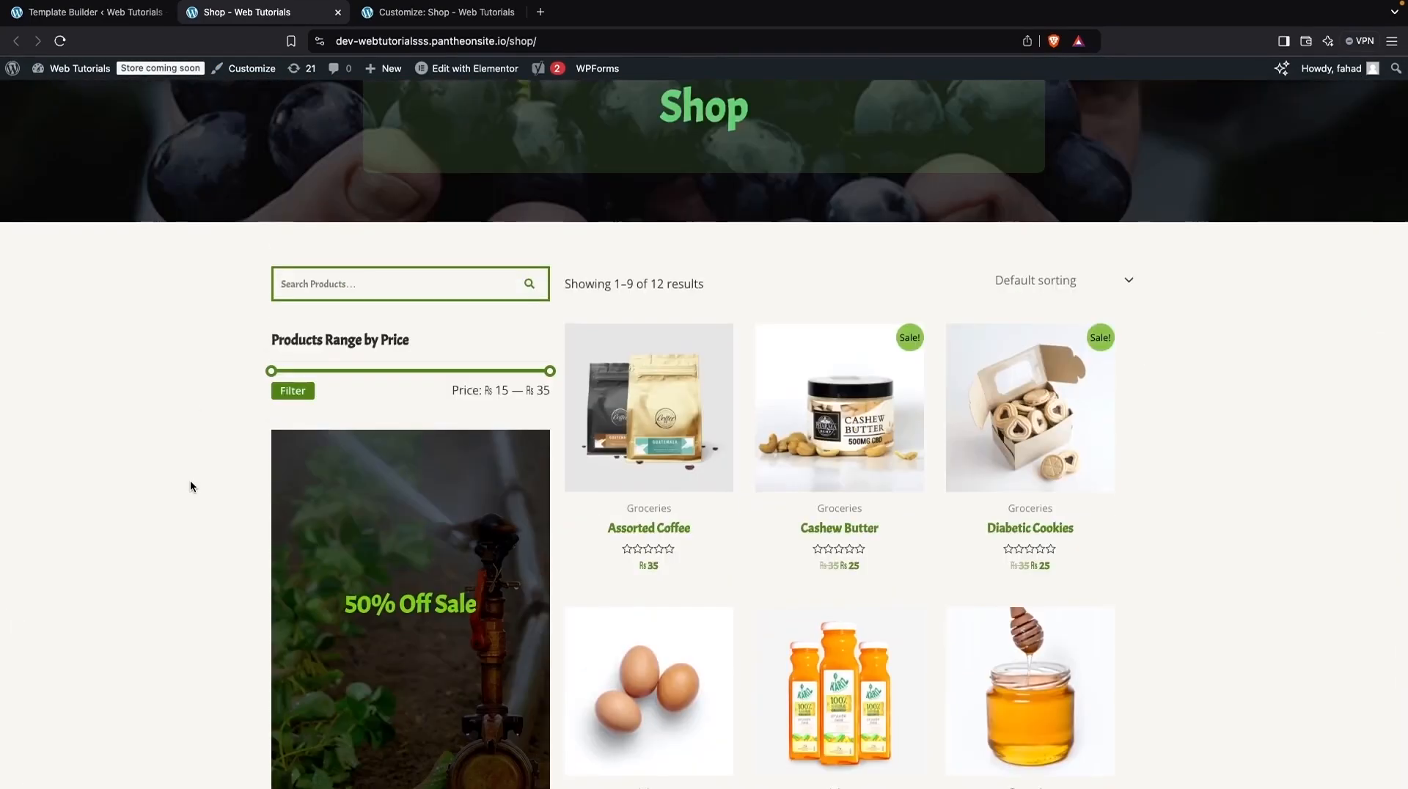